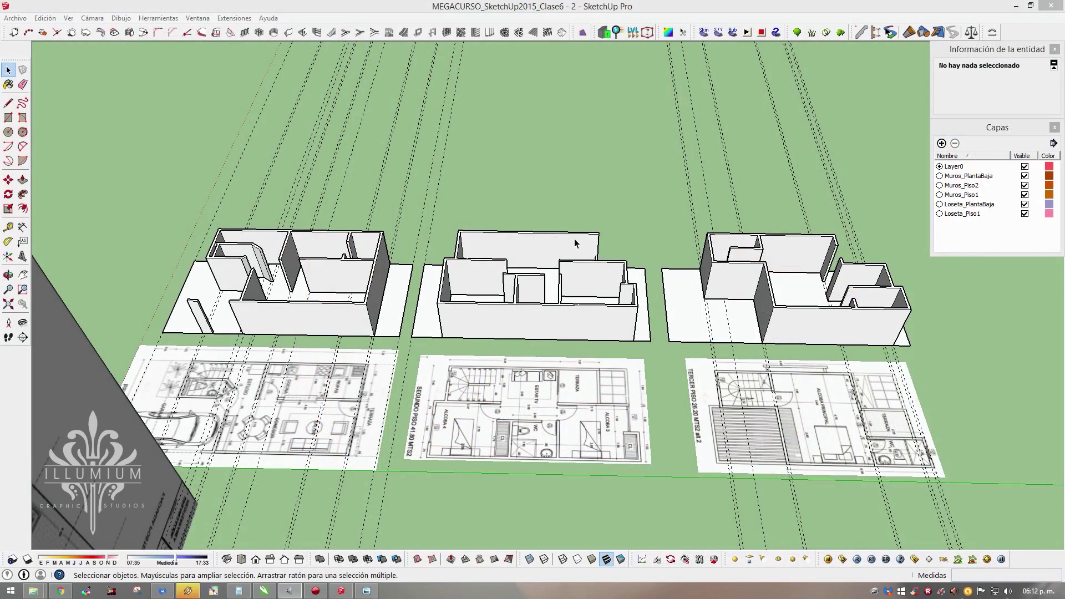
# Trace the ground-floor wall outline with lines into a closed floor face
pyautogui.moveTo(365, 286); pyautogui.dragTo(599, 242, button='middle')
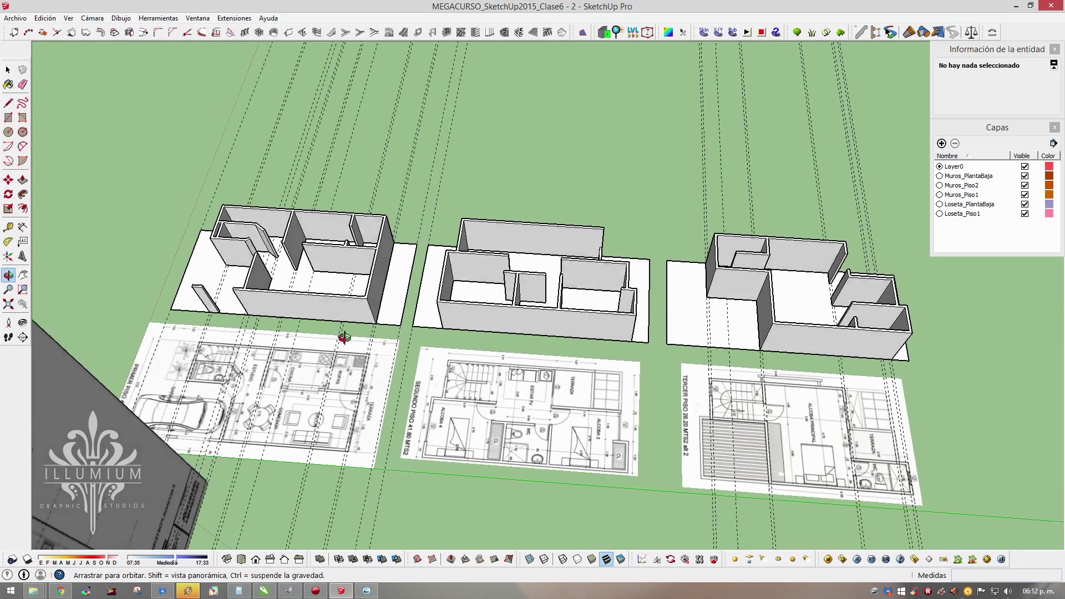
pyautogui.moveTo(600, 242)
pyautogui.mouseDown()
pyautogui.moveTo(520, 375)
pyautogui.moveTo(411, 363)
pyautogui.moveTo(456, 161)
pyautogui.moveTo(176, 339)
pyautogui.mouseUp()
pyautogui.moveTo(176, 339)
pyautogui.mouseDown(button='middle')
pyautogui.moveTo(702, 319)
pyautogui.moveTo(350, 265)
pyautogui.moveTo(751, 435)
pyautogui.moveTo(447, 283)
pyautogui.moveTo(428, 294)
pyautogui.moveTo(741, 294)
pyautogui.moveTo(494, 518)
pyautogui.moveTo(704, 252)
pyautogui.moveTo(510, 290)
pyautogui.mouseUp(button='middle')
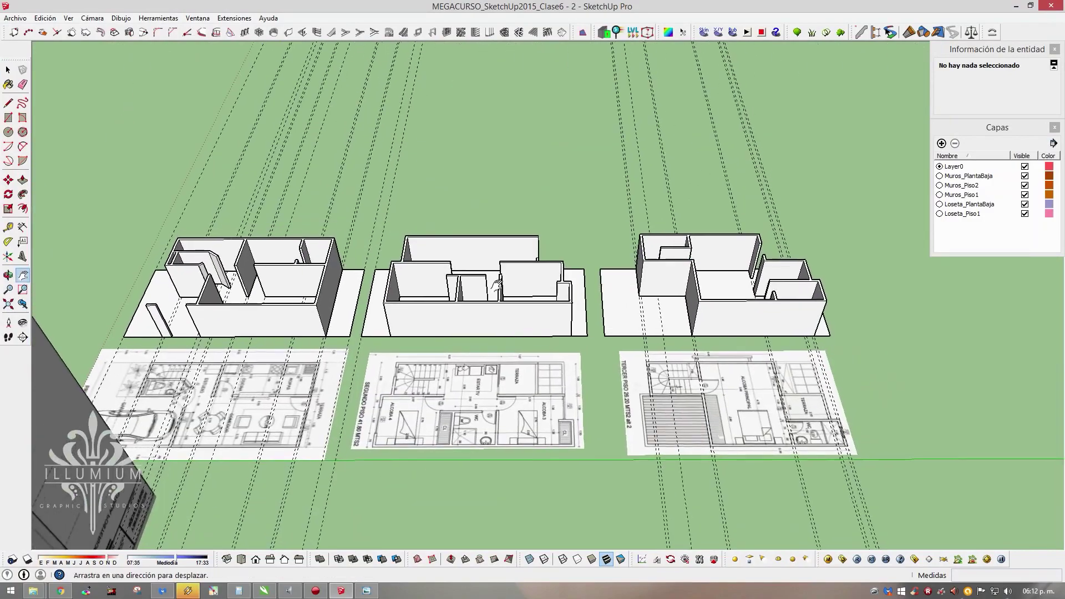
pyautogui.scroll(3, 509, 290)
pyautogui.scroll(2, 509, 290)
pyautogui.scroll(-2, 510, 289)
pyautogui.scroll(-3, 509, 290)
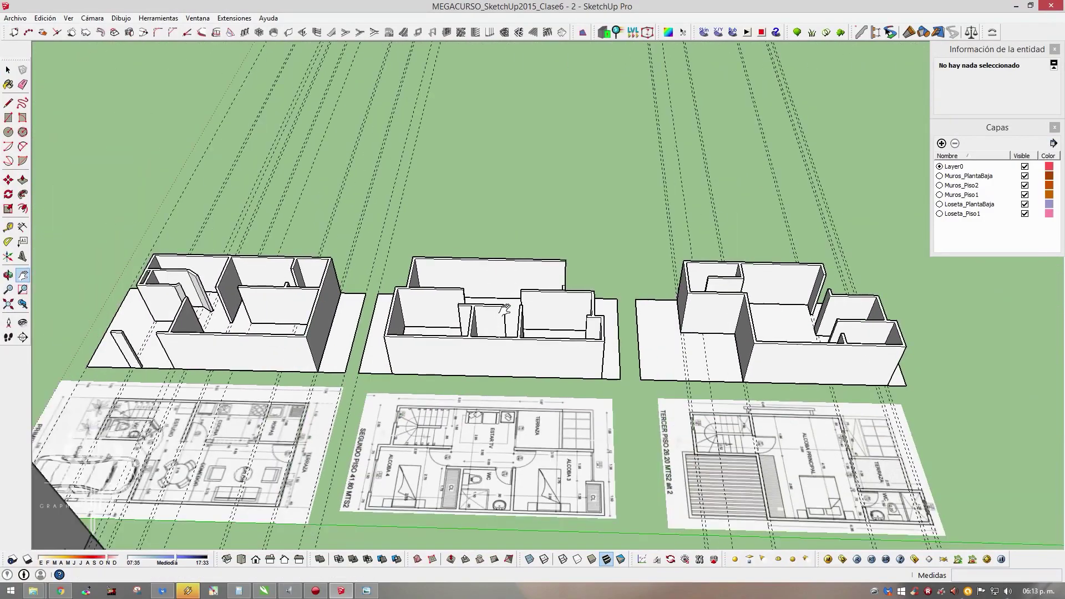
pyautogui.scroll(3, 267, 348)
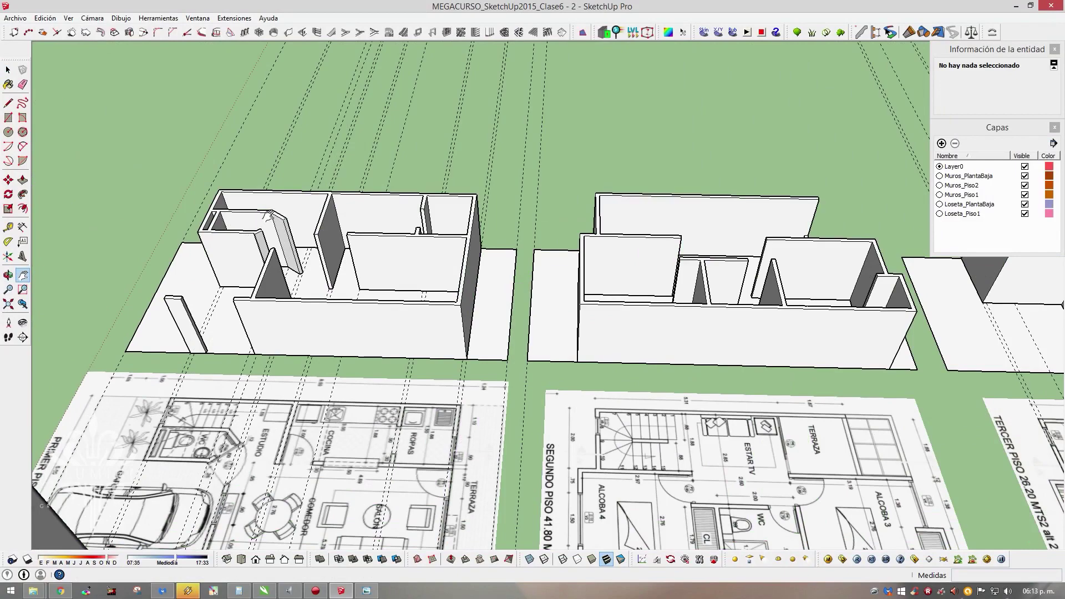
pyautogui.scroll(-1, 263, 227)
pyautogui.scroll(-2, 271, 236)
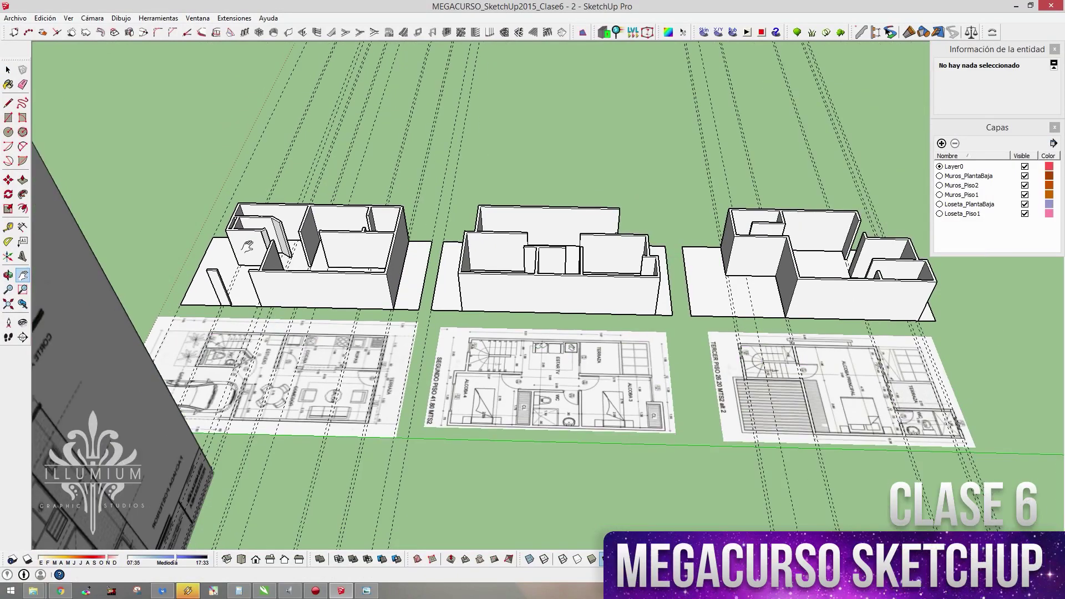
pyautogui.scroll(1, 287, 251)
pyautogui.scroll(-1, 287, 252)
pyautogui.moveTo(287, 253); pyautogui.dragTo(292, 266, button='middle')
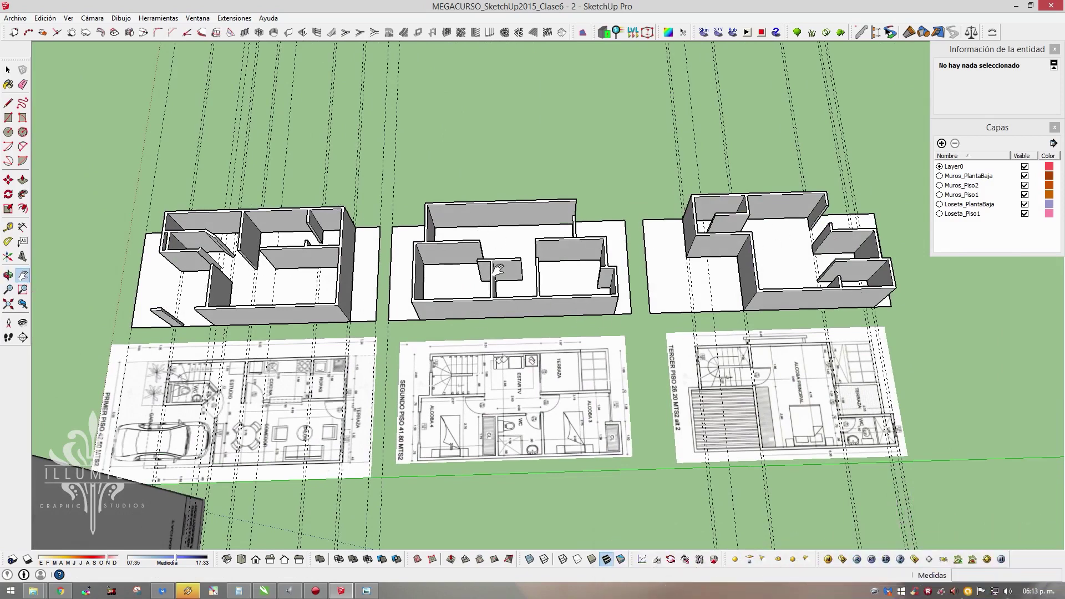
pyautogui.scroll(2, 495, 269)
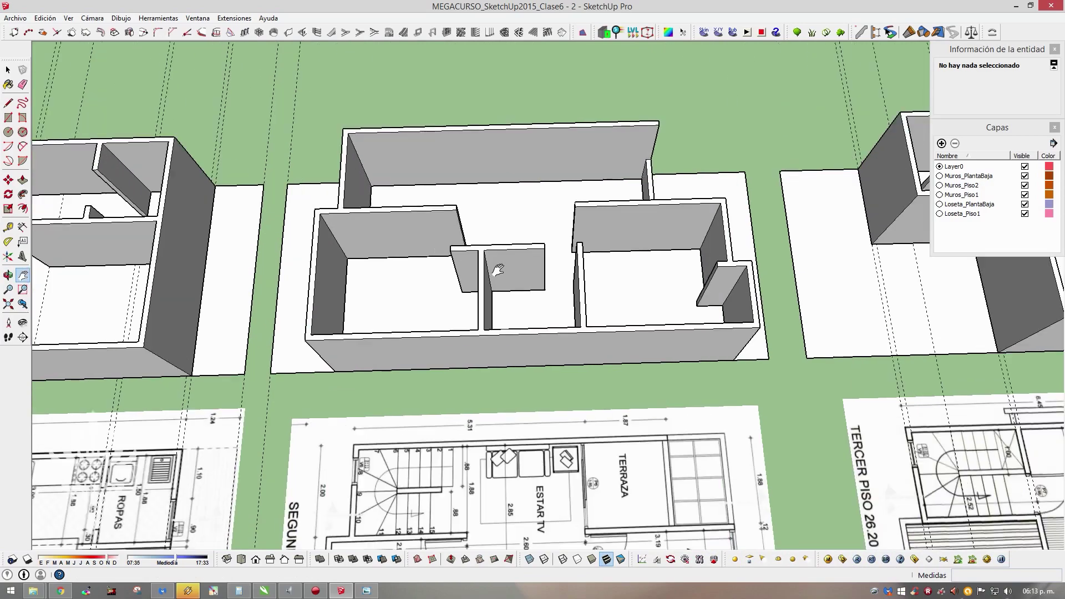
pyautogui.scroll(-2, 493, 272)
pyautogui.scroll(-1, 477, 282)
pyautogui.moveTo(473, 291); pyautogui.dragTo(507, 261)
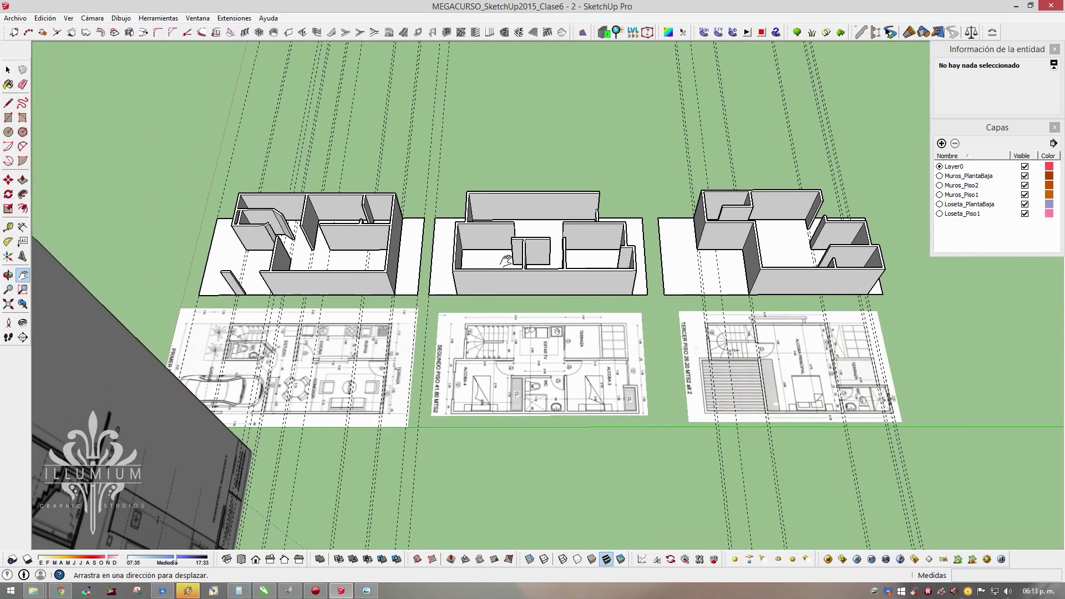
pyautogui.scroll(3, 506, 261)
pyautogui.scroll(2, 568, 304)
pyautogui.moveTo(568, 305)
pyautogui.mouseDown(button='middle')
pyautogui.moveTo(583, 297)
pyautogui.moveTo(552, 218)
pyautogui.moveTo(578, 233)
pyautogui.moveTo(589, 290)
pyautogui.moveTo(577, 210)
pyautogui.mouseUp(button='middle')
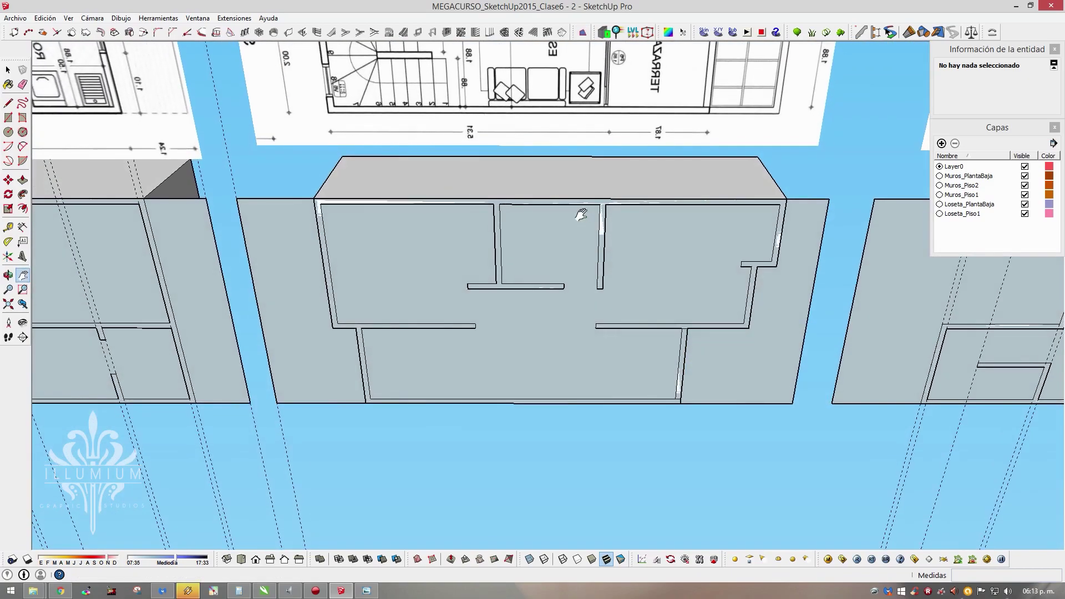
pyautogui.scroll(1, 594, 237)
pyautogui.press('l')
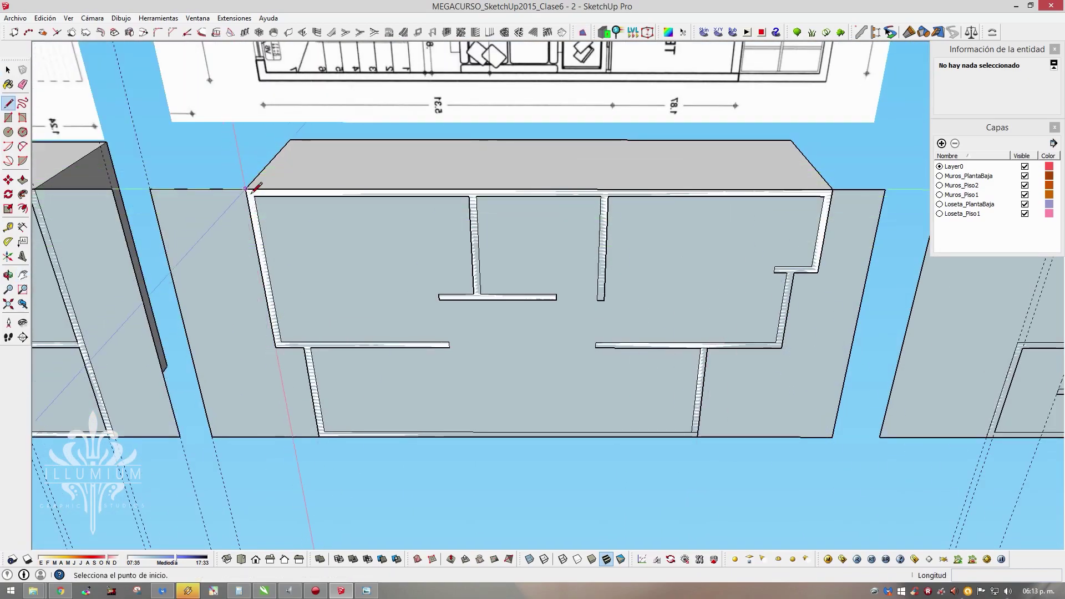
pyautogui.click(245, 189)
pyautogui.click(833, 189)
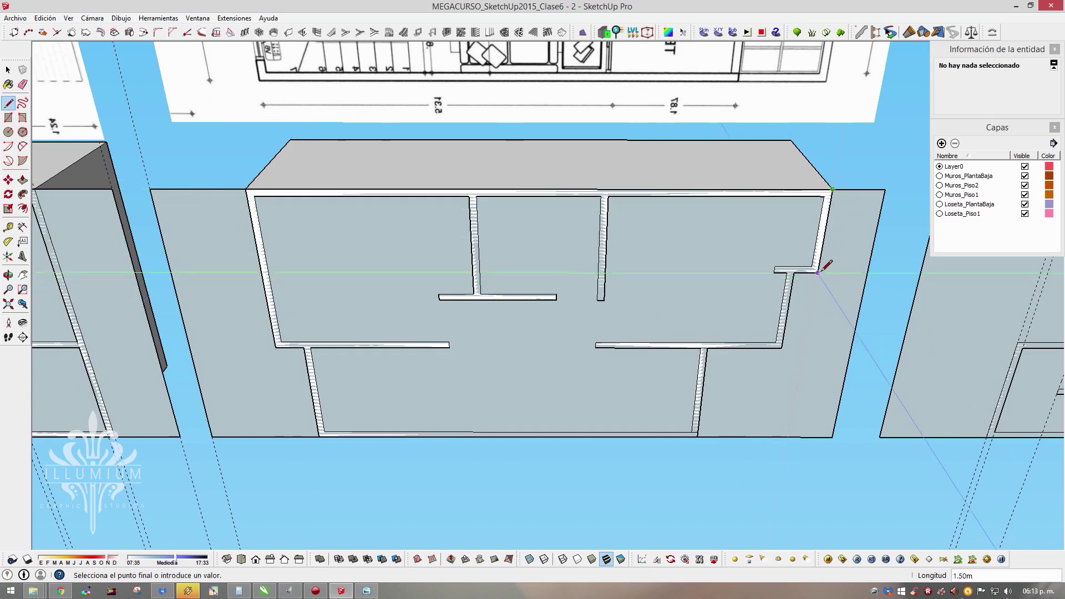
pyautogui.click(794, 272)
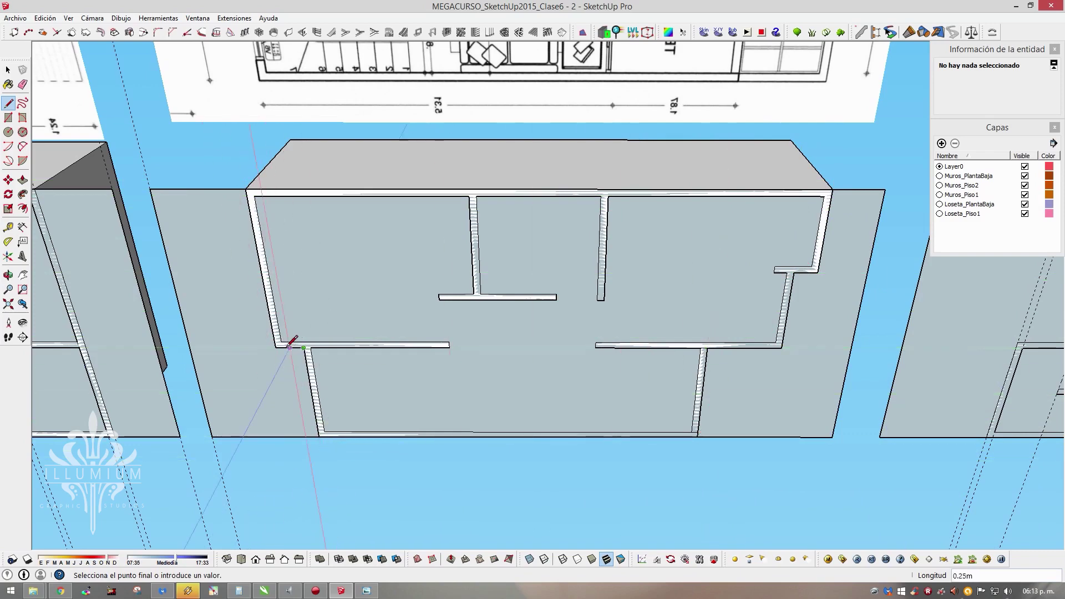
pyautogui.click(247, 188)
# Push/Pull the floor face into a solid slab
pyautogui.press('space')
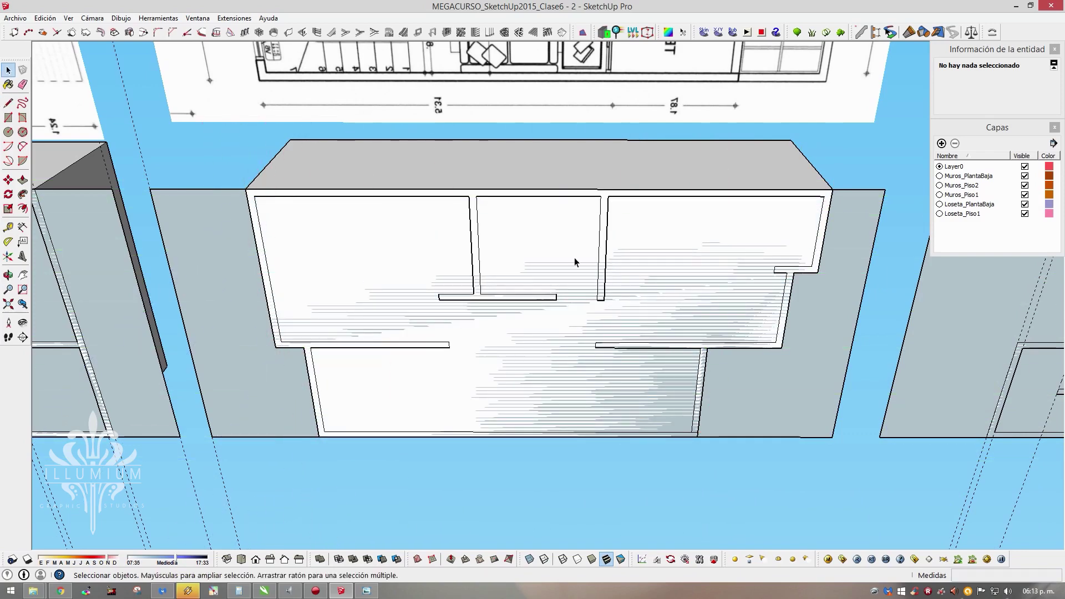
pyautogui.click(565, 247)
pyautogui.press('p')
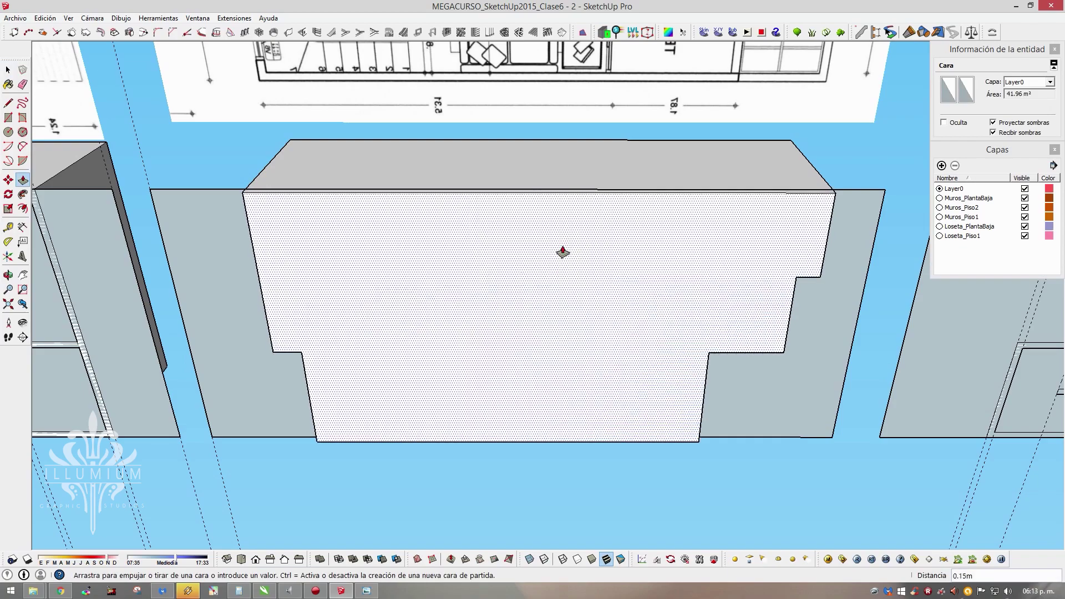
pyautogui.press('space')
pyautogui.moveTo(567, 248)
pyautogui.mouseDown(button='middle')
pyautogui.moveTo(395, 467)
pyautogui.moveTo(544, 303)
pyautogui.mouseUp(button='middle')
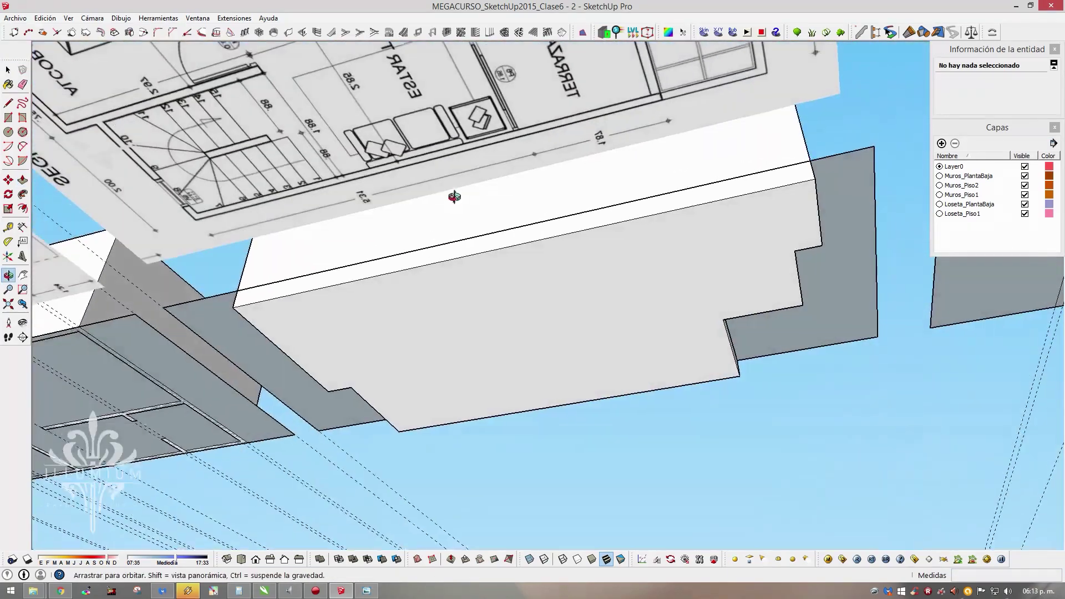
# Make the whole slab a component named Loseta_PlantaBaja
pyautogui.click(544, 303)
pyautogui.tripleClick(544, 303)
pyautogui.press('g')
pyautogui.write('Loseta_PlantaBa')
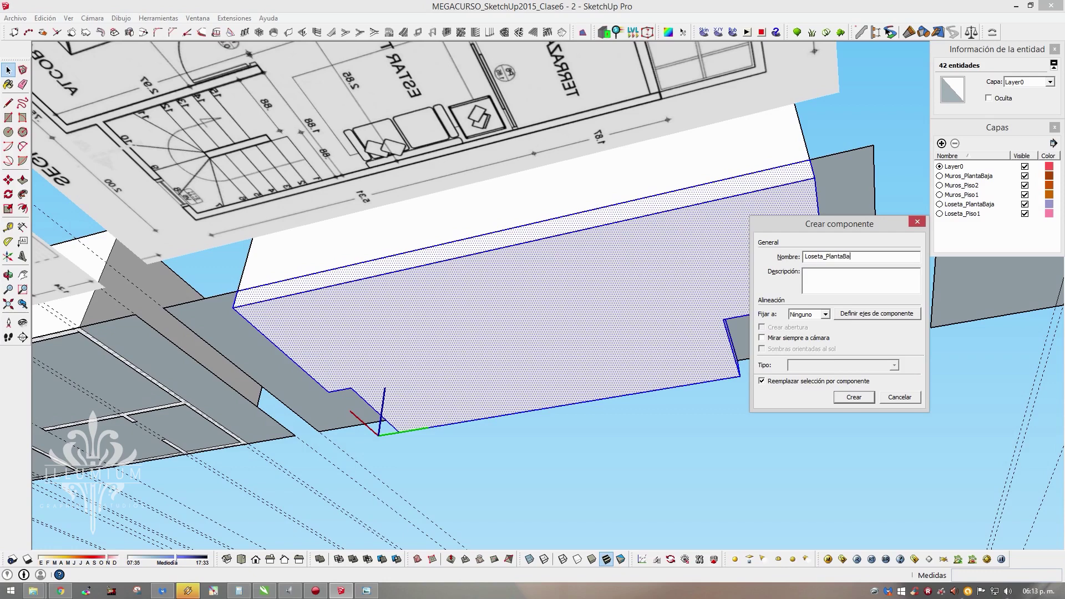
pyautogui.write('ja')
pyautogui.press('Return')
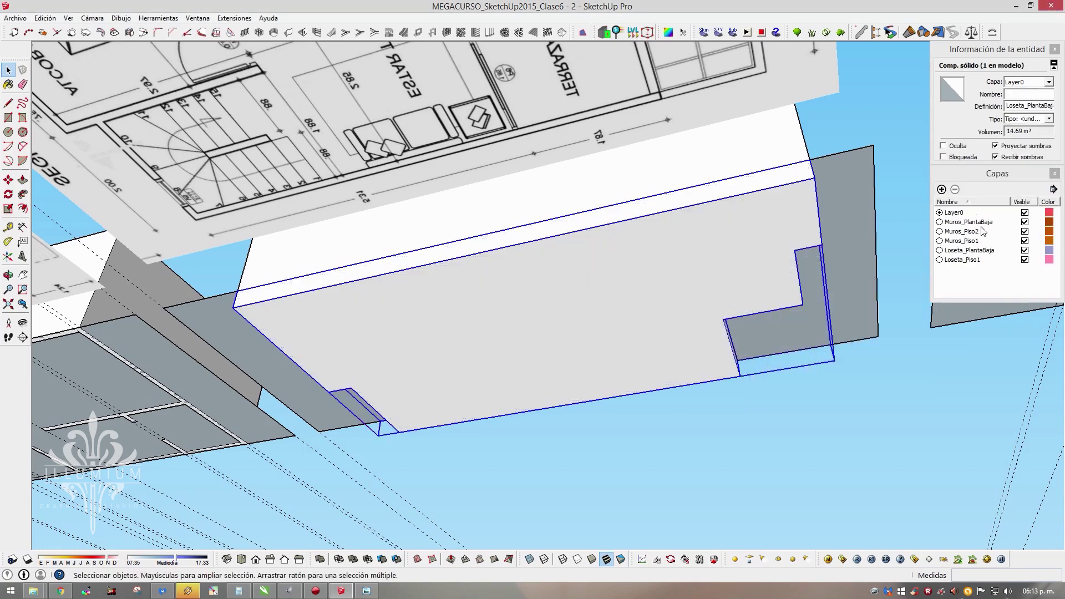
# Assign Loseta_PlantaBaja to the Muros_PlantaBaja layer in Entity Info
pyautogui.click(982, 223)
pyautogui.click(1049, 83)
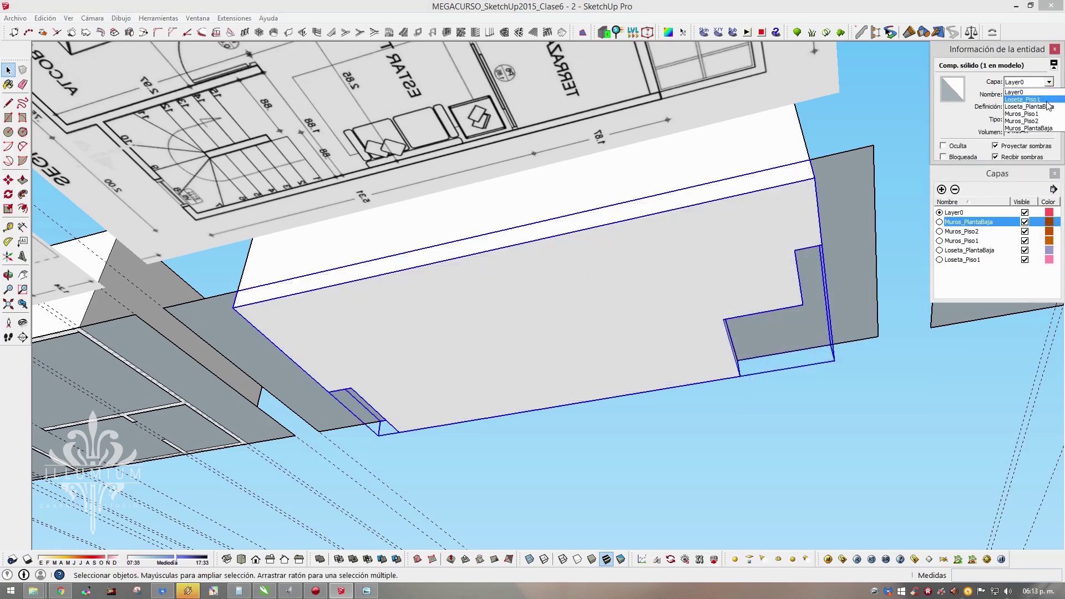
pyautogui.click(1048, 129)
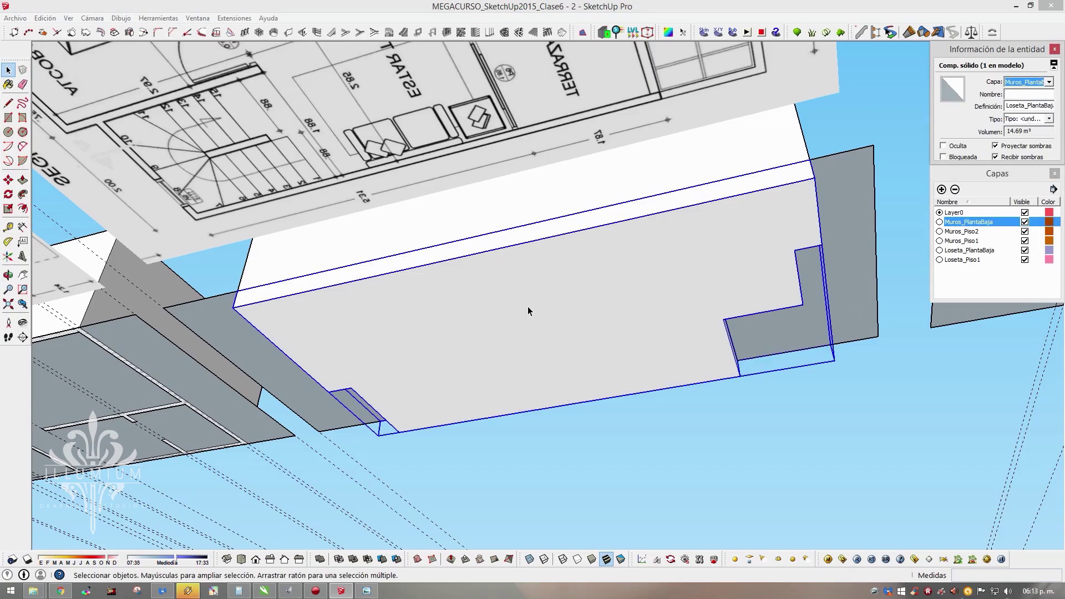
pyautogui.scroll(-2, 530, 283)
pyautogui.scroll(-4, 530, 280)
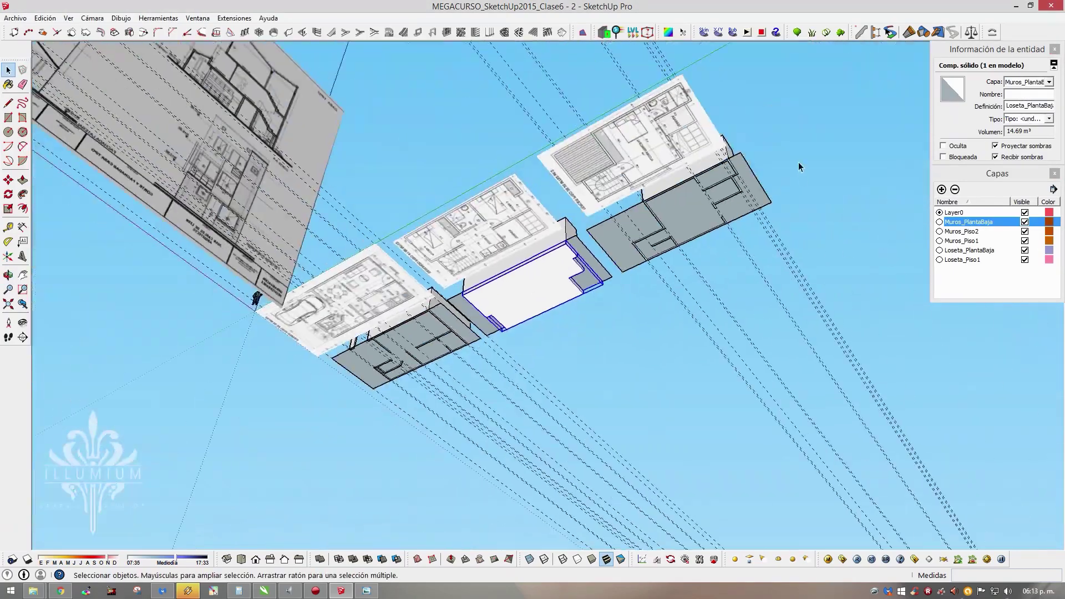
pyautogui.scroll(3, 799, 166)
# Trace the third-floor wall outline with lines into a closed floor face
pyautogui.scroll(3, 721, 211)
pyautogui.moveTo(721, 230)
pyautogui.mouseDown(button='middle')
pyautogui.moveTo(809, 189)
pyautogui.moveTo(813, 166)
pyautogui.mouseUp(button='middle')
pyautogui.press('l')
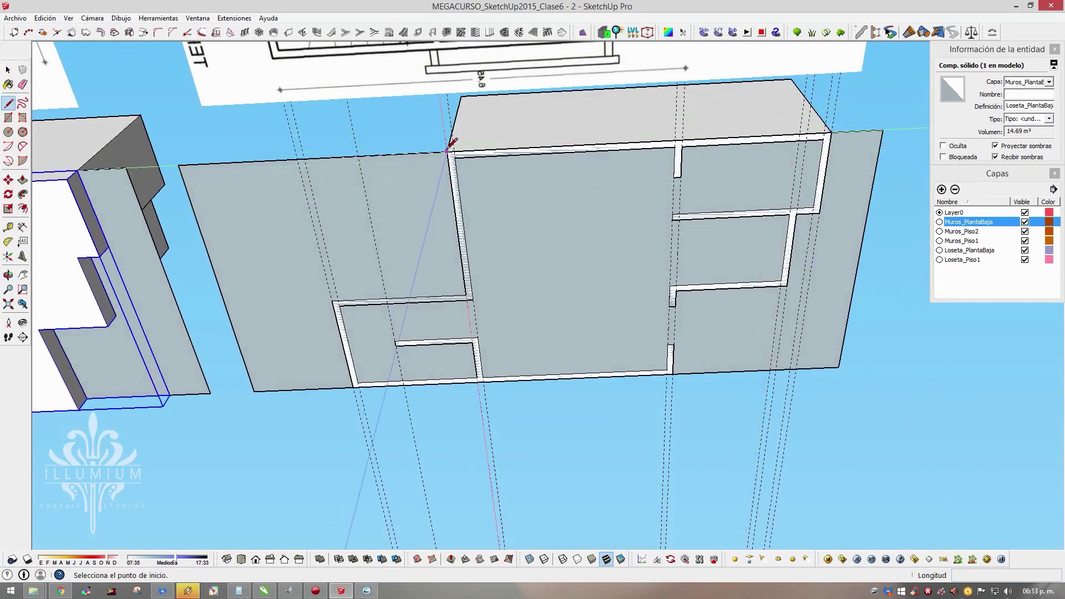
pyautogui.click(447, 150)
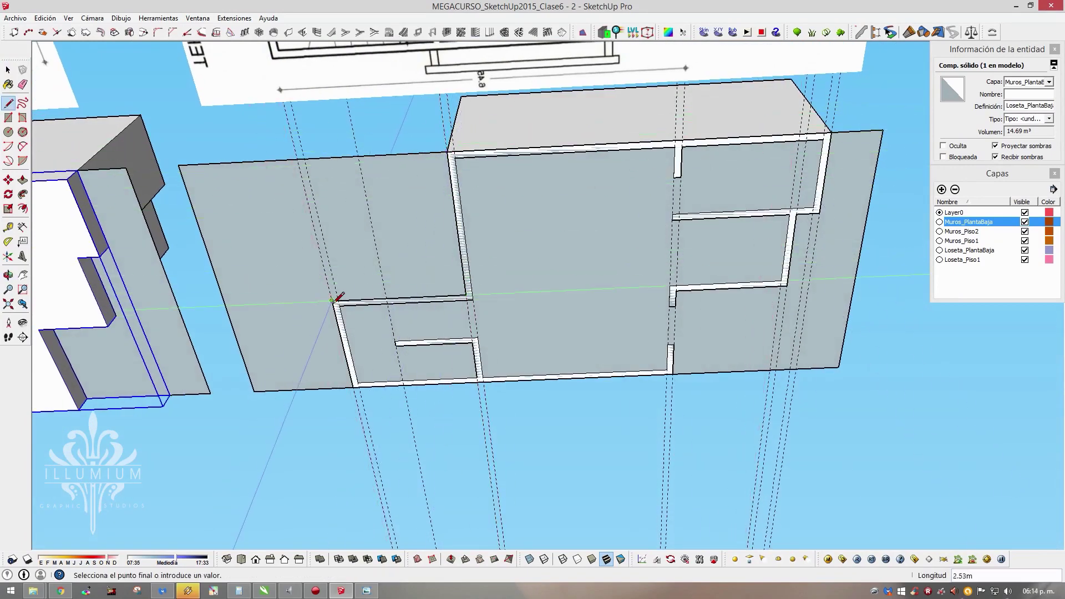
pyautogui.click(353, 386)
pyautogui.click(675, 290)
pyautogui.click(787, 285)
pyautogui.click(830, 132)
# Thicken the face into a slab and make it the component Loseta_Piso1
pyautogui.press('space')
pyautogui.click(562, 243)
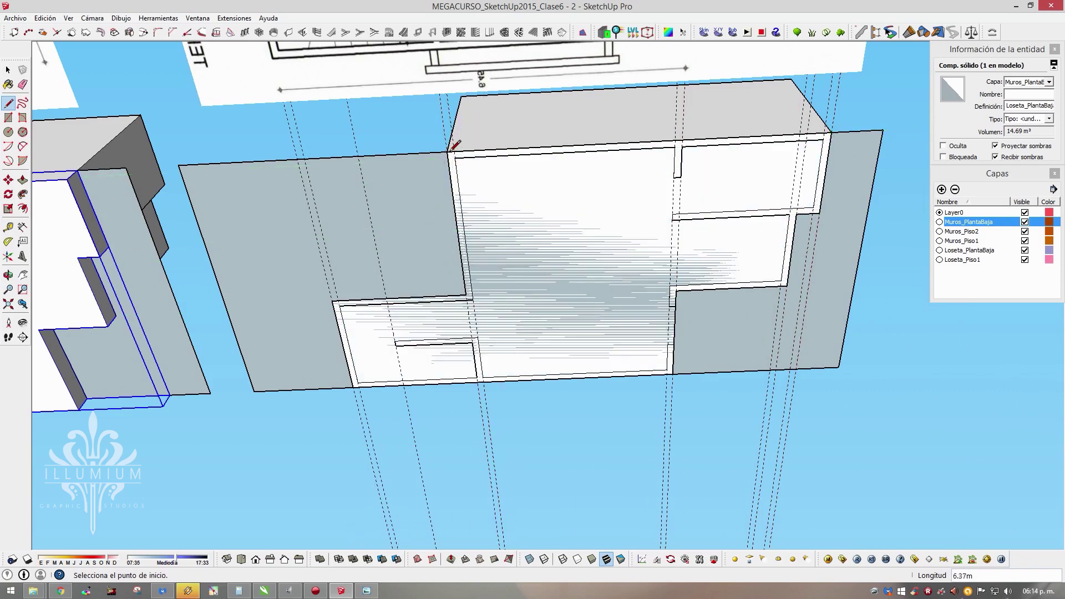
pyautogui.press('p')
pyautogui.click(562, 243)
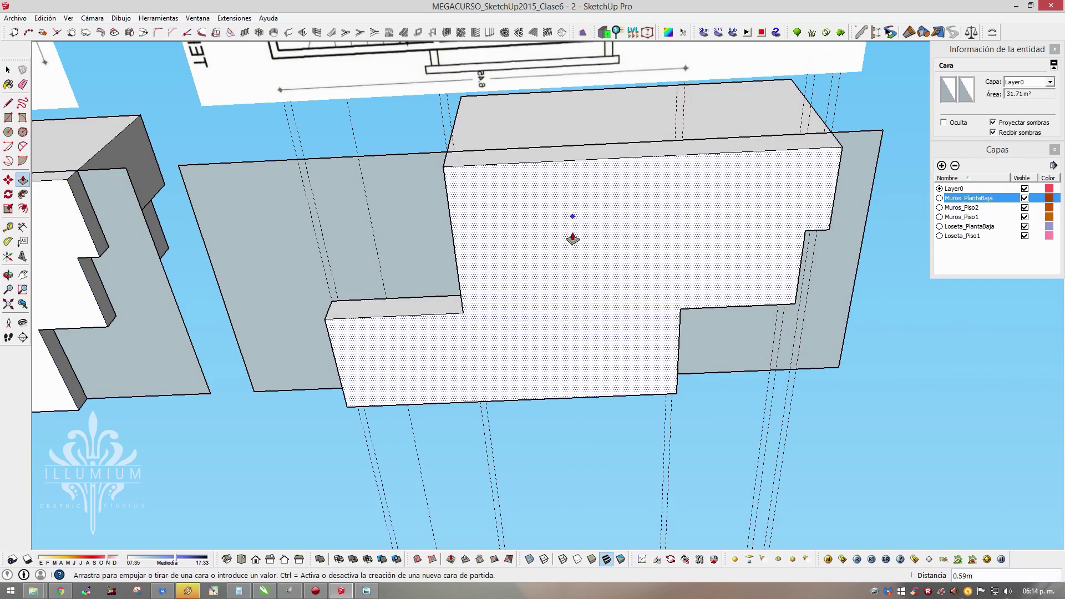
pyautogui.press('Return')
pyautogui.press('space')
pyautogui.tripleClick(574, 233)
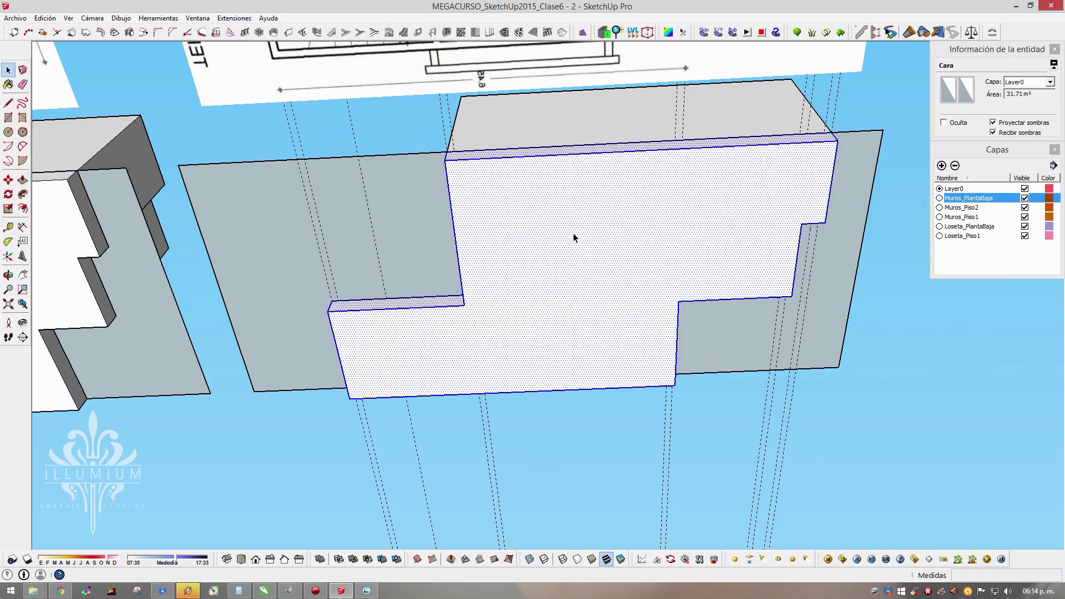
pyautogui.press('g')
pyautogui.write('Loseta_Piso1')
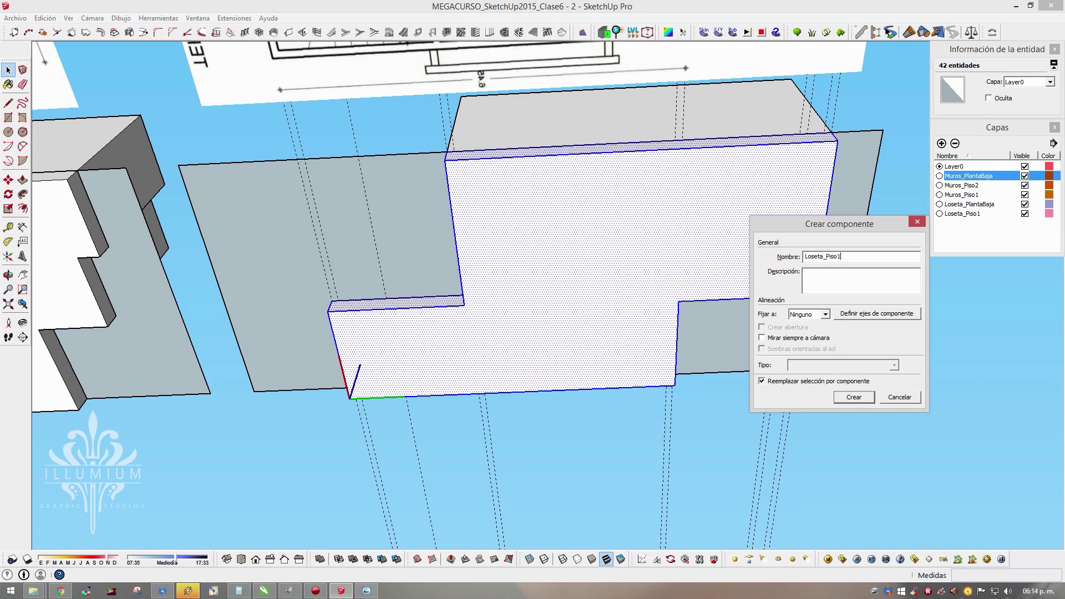
pyautogui.click(854, 397)
# Orbit beneath the new slab to inspect it, then back above the green ground
pyautogui.moveTo(535, 357); pyautogui.dragTo(604, 444, button='middle')
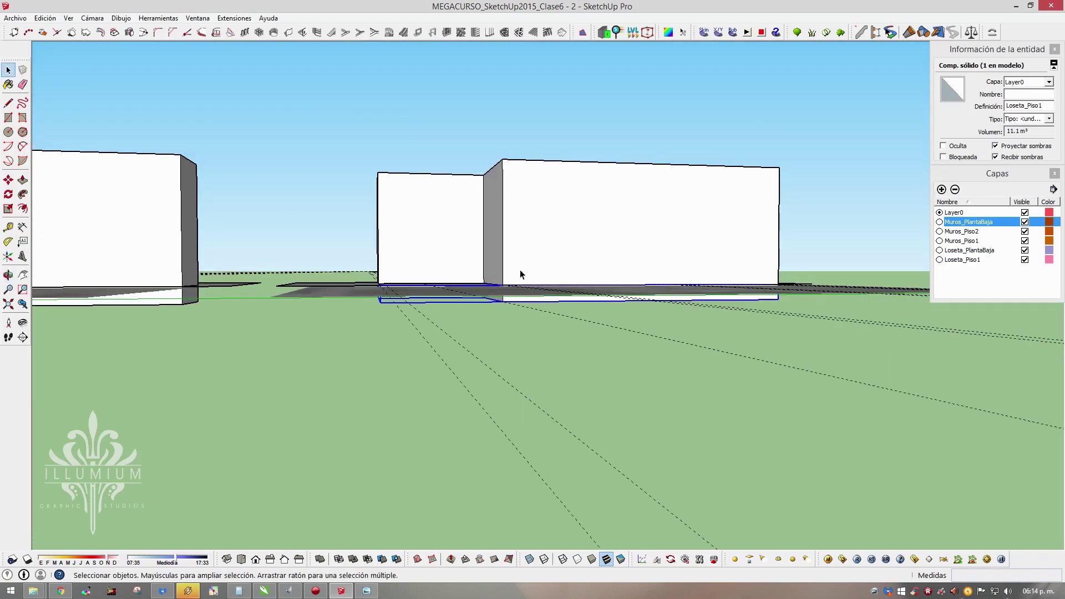
pyautogui.moveTo(521, 273)
pyautogui.mouseDown(button='middle')
pyautogui.moveTo(500, 226)
pyautogui.moveTo(527, 233)
pyautogui.mouseUp(button='middle')
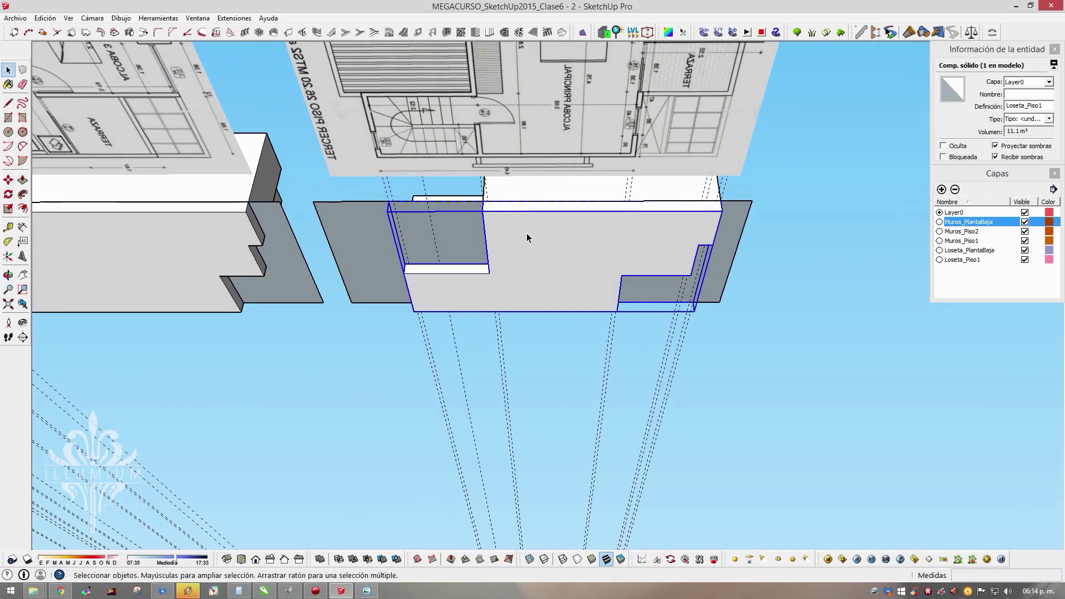
pyautogui.click(291, 268)
pyautogui.moveTo(291, 268); pyautogui.dragTo(325, 255, button='middle')
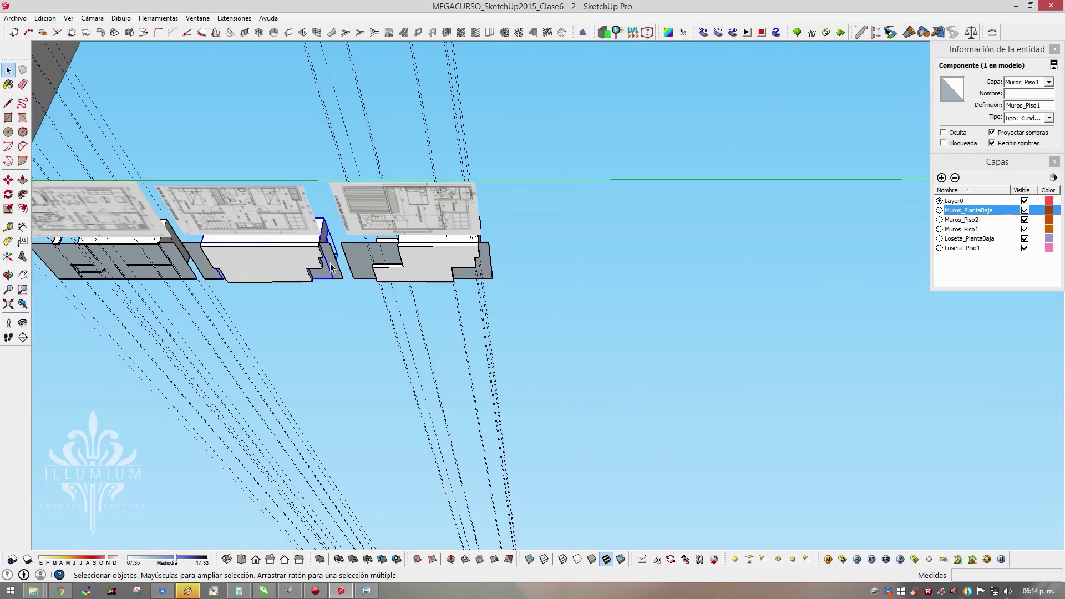
pyautogui.click(325, 255)
pyautogui.click(203, 225)
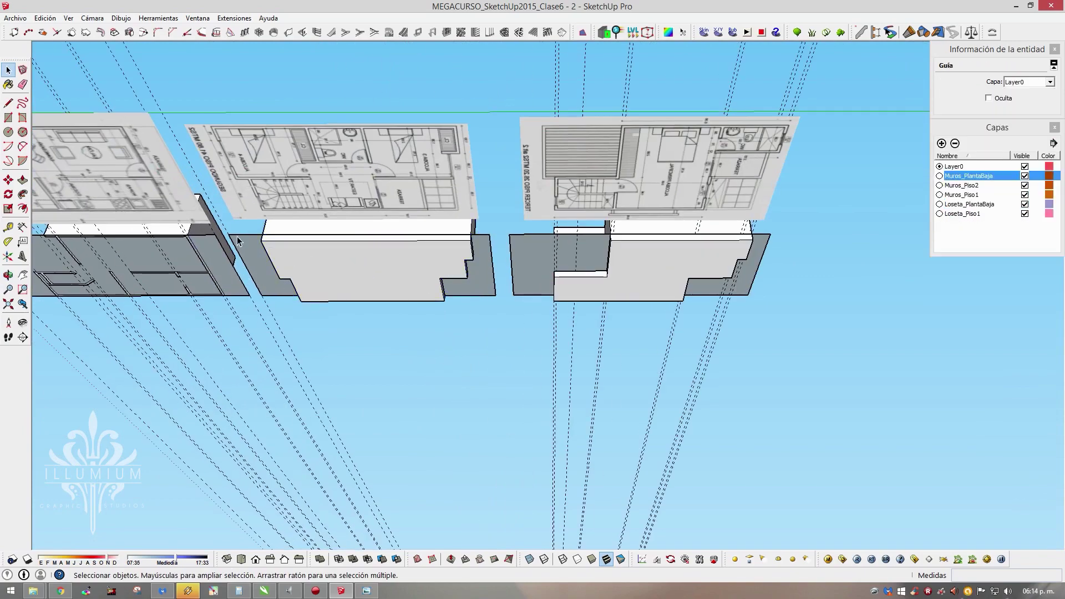
pyautogui.moveTo(205, 259)
pyautogui.mouseDown(button='middle')
pyautogui.moveTo(194, 298)
pyautogui.moveTo(368, 378)
pyautogui.mouseUp(button='middle')
# Move the upper-floor wall components onto the ground floor, snapping corner to corner
pyautogui.scroll(3, 368, 378)
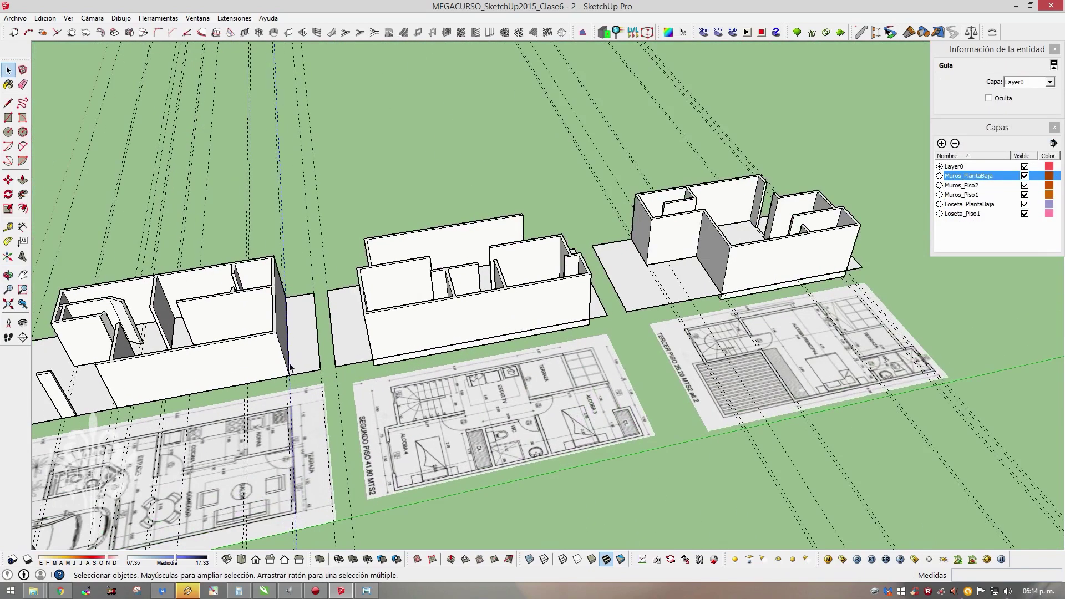
pyautogui.scroll(3, 720, 284)
pyautogui.click(737, 277)
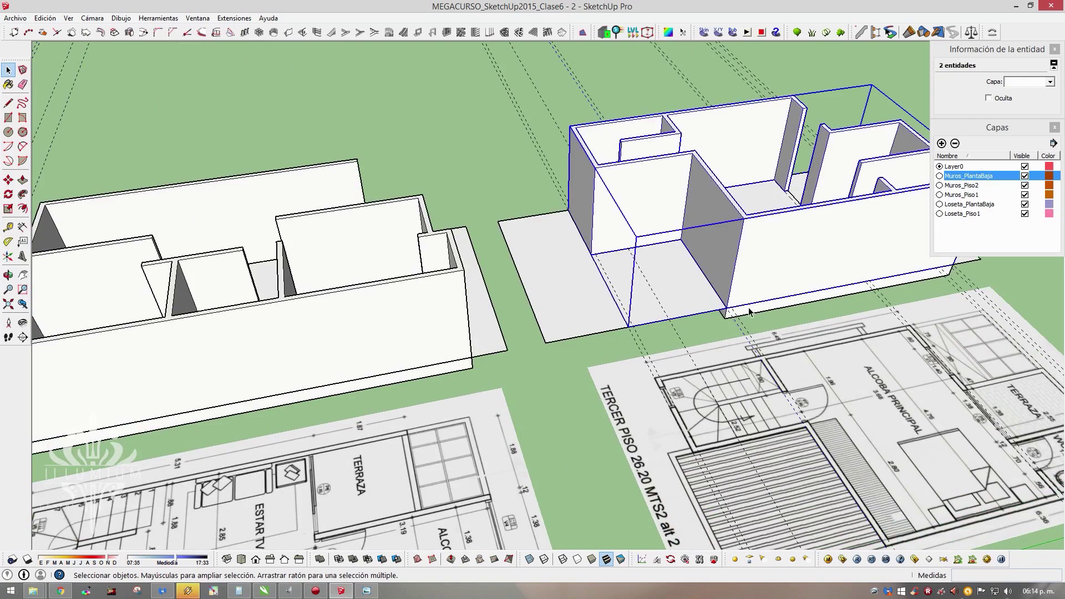
pyautogui.press('m')
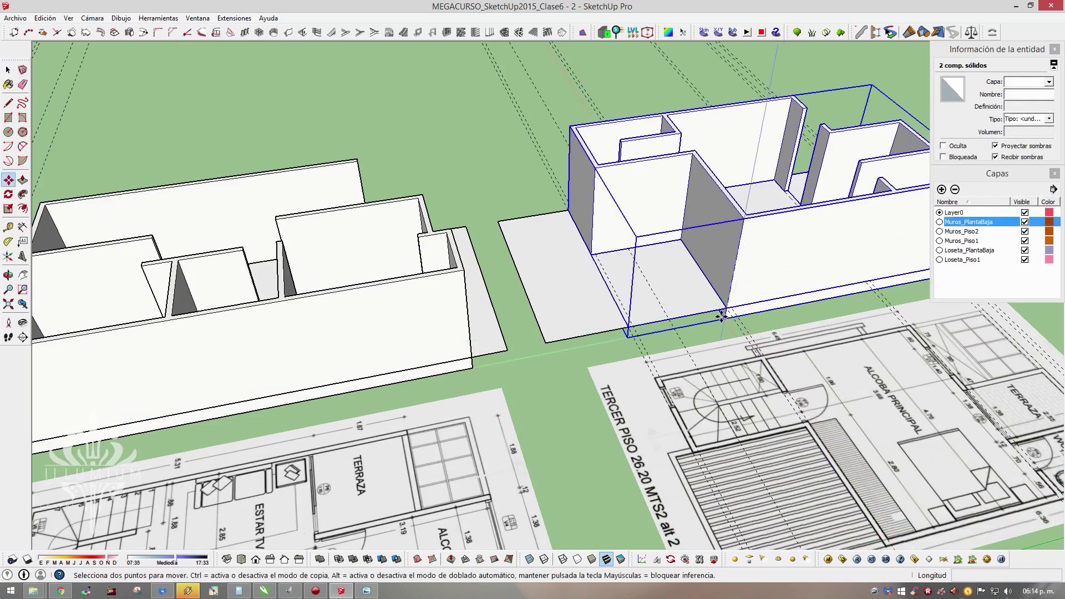
pyautogui.moveTo(502, 280)
pyautogui.mouseDown(button='middle')
pyautogui.moveTo(590, 338)
pyautogui.moveTo(702, 352)
pyautogui.moveTo(444, 269)
pyautogui.mouseUp(button='middle')
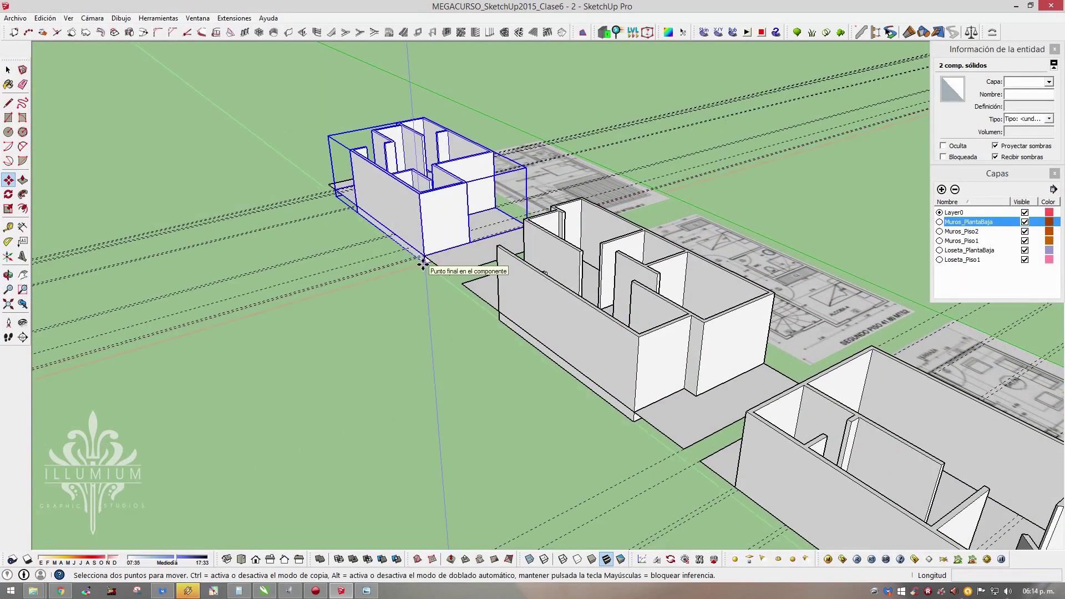
pyautogui.click(423, 258)
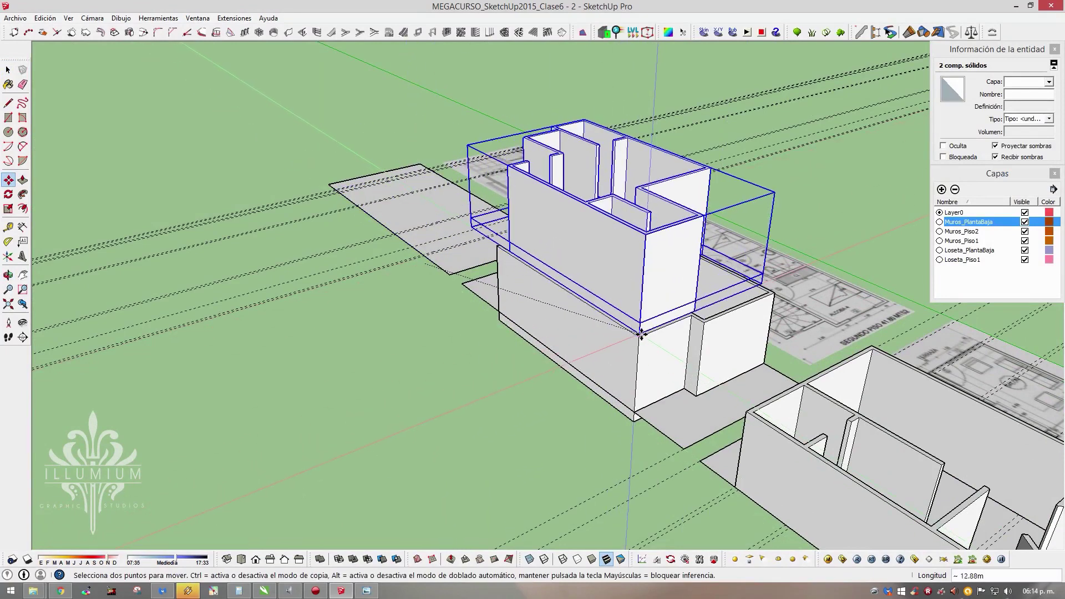
pyautogui.scroll(3, 633, 335)
pyautogui.scroll(3, 633, 336)
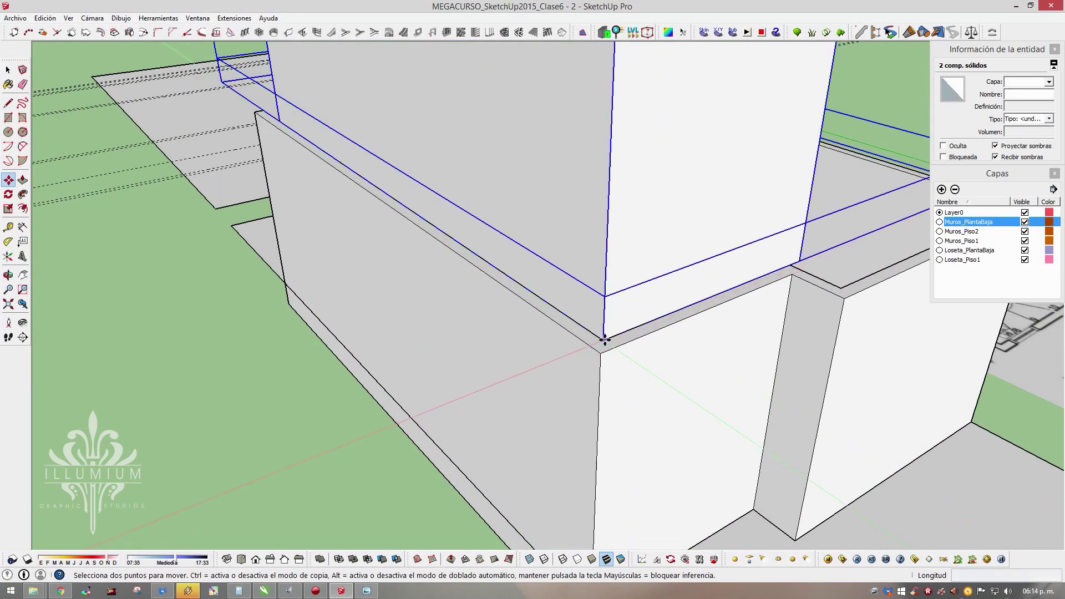
pyautogui.scroll(-5, 601, 355)
pyautogui.scroll(-3, 730, 345)
pyautogui.moveTo(730, 344)
pyautogui.mouseDown(button='middle')
pyautogui.moveTo(711, 362)
pyautogui.moveTo(917, 442)
pyautogui.moveTo(388, 278)
pyautogui.mouseUp(button='middle')
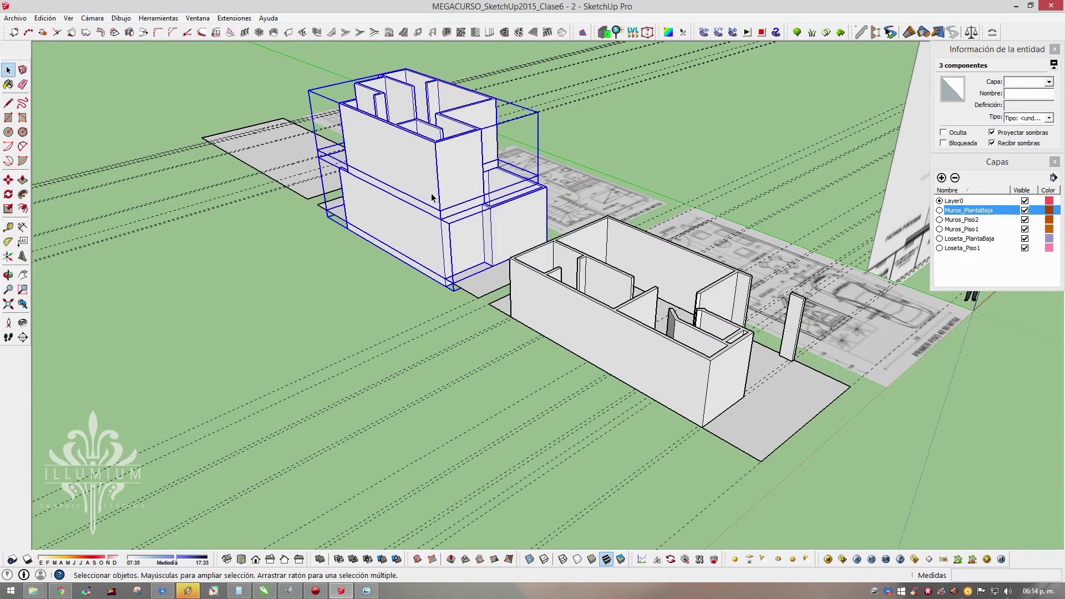
# Move the stacked storeys over the plan sheet
pyautogui.press('m')
pyautogui.click(444, 285)
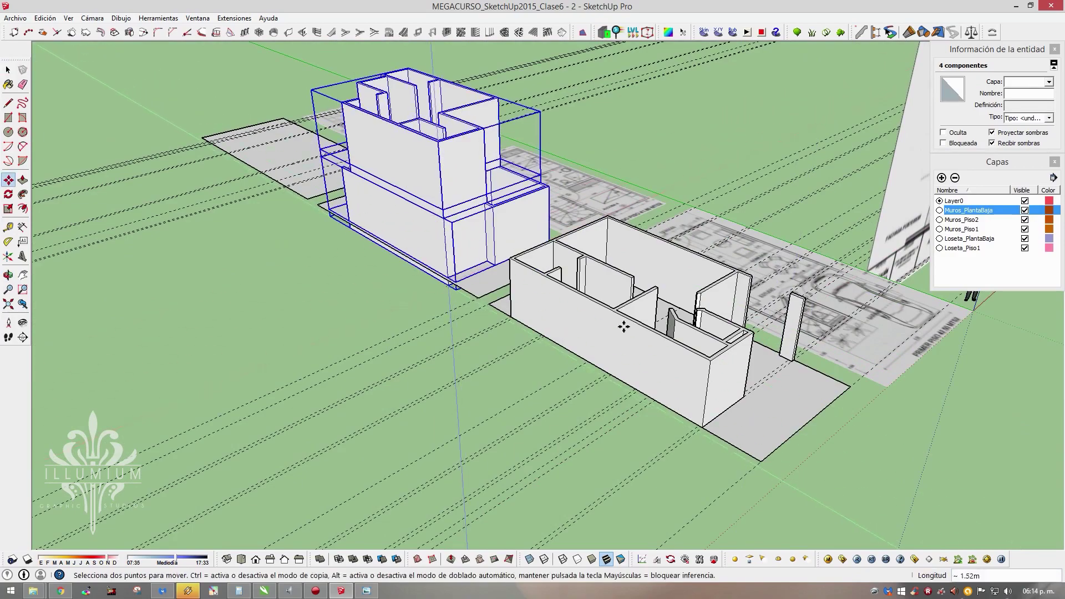
pyautogui.moveTo(709, 359)
pyautogui.mouseDown(button='middle')
pyautogui.moveTo(312, 380)
pyautogui.moveTo(233, 288)
pyautogui.moveTo(88, 213)
pyautogui.mouseUp(button='middle')
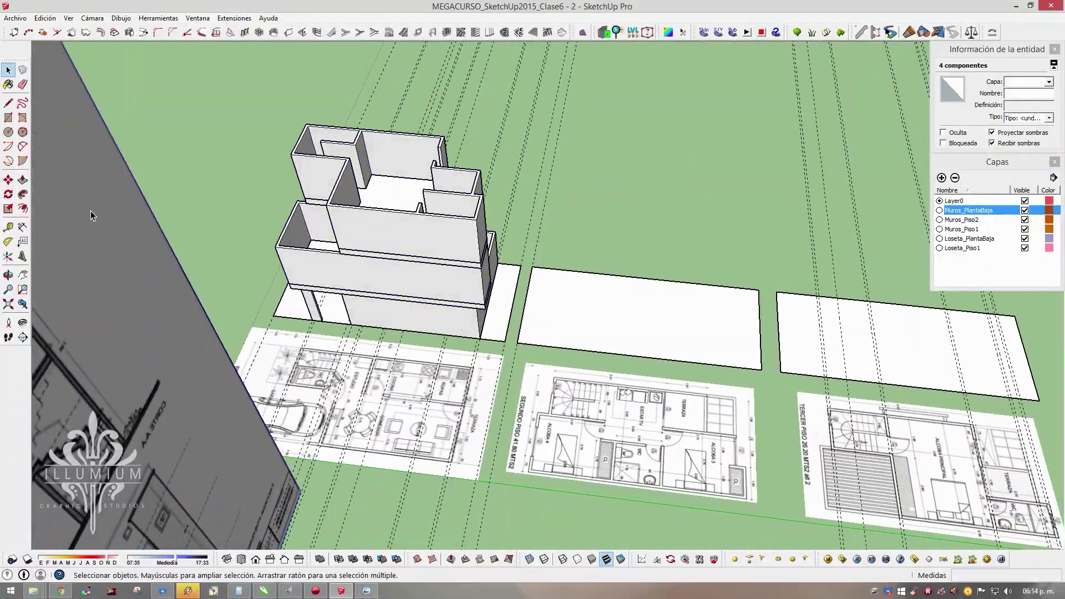
pyautogui.click(91, 211)
pyautogui.moveTo(198, 463)
pyautogui.mouseDown(button='middle')
pyautogui.moveTo(709, 316)
pyautogui.moveTo(240, 395)
pyautogui.moveTo(513, 348)
pyautogui.moveTo(547, 221)
pyautogui.moveTo(642, 435)
pyautogui.moveTo(348, 245)
pyautogui.moveTo(634, 184)
pyautogui.moveTo(504, 299)
pyautogui.moveTo(637, 333)
pyautogui.moveTo(311, 194)
pyautogui.mouseUp(button='middle')
pyautogui.scroll(5, 400, 340)
pyautogui.moveTo(399, 340)
pyautogui.mouseDown(button='middle')
pyautogui.moveTo(290, 299)
pyautogui.moveTo(551, 205)
pyautogui.moveTo(520, 240)
pyautogui.mouseUp(button='middle')
pyautogui.scroll(-5, 291, 298)
pyautogui.scroll(3, 394, 214)
pyautogui.scroll(5, 394, 214)
pyautogui.keyDown('shift'); pyautogui.moveTo(394, 214); pyautogui.dragTo(432, 207, button='middle'); pyautogui.keyUp('shift')
pyautogui.scroll(-5, 432, 207)
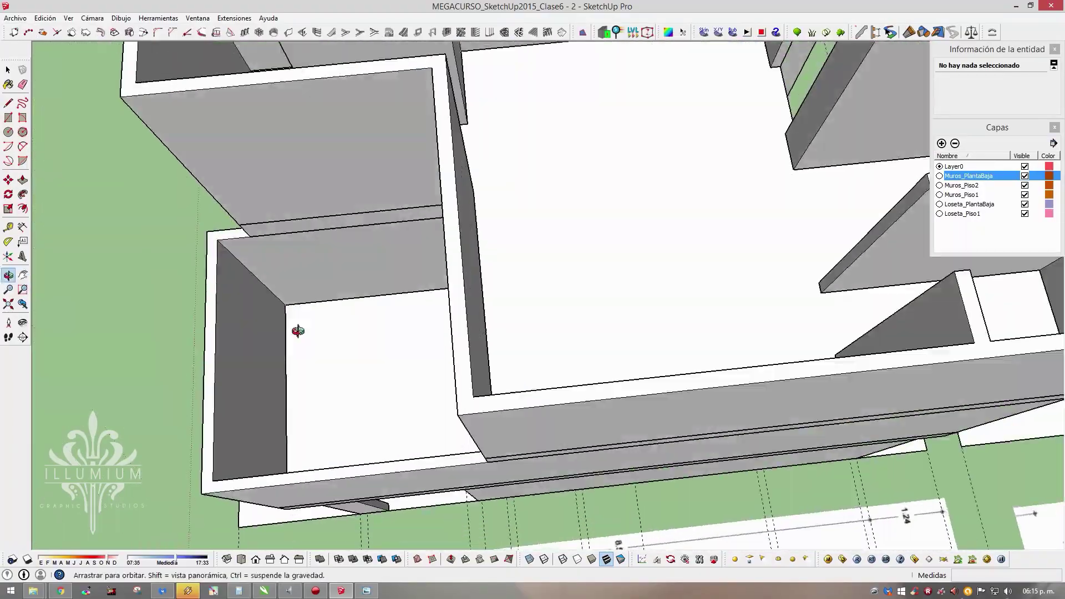
pyautogui.scroll(-5, 523, 356)
pyautogui.scroll(5, 666, 368)
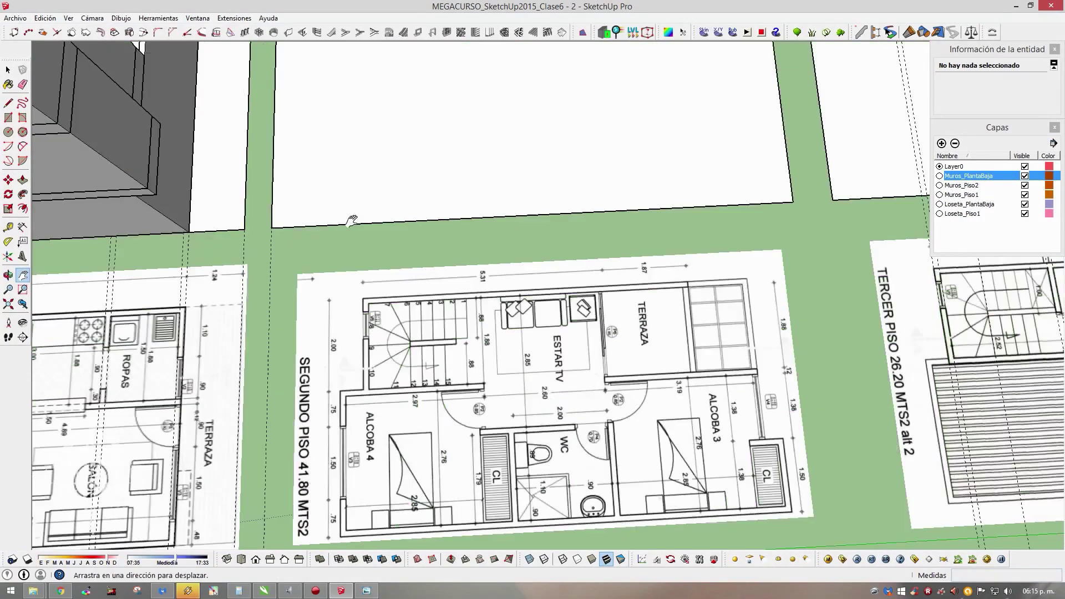
pyautogui.keyDown('shift'); pyautogui.moveTo(352, 218); pyautogui.dragTo(674, 290, button='middle'); pyautogui.keyUp('shift')
pyautogui.scroll(3, 673, 290)
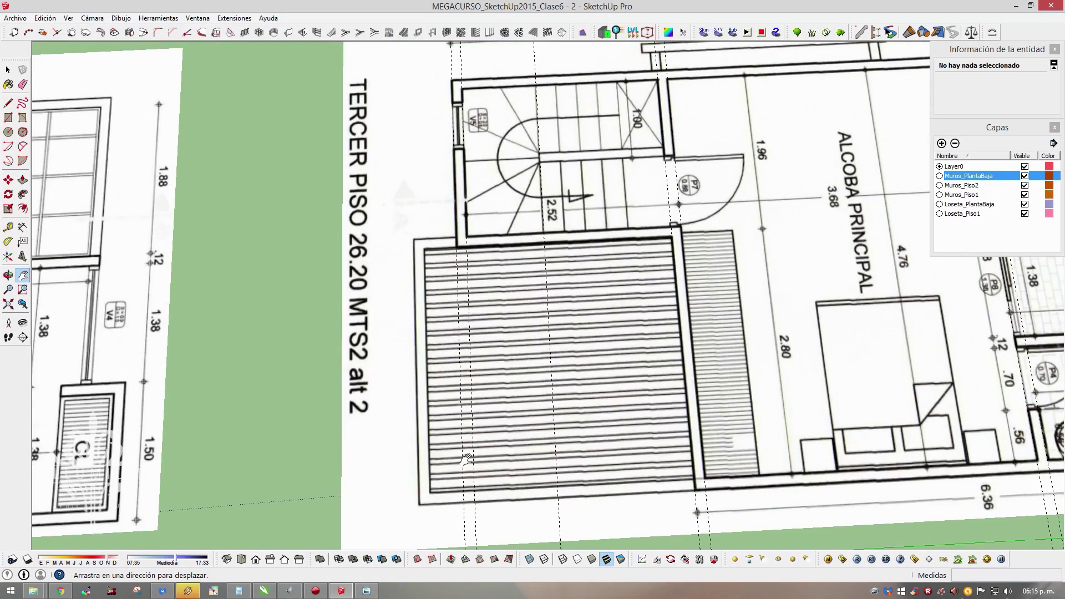
pyautogui.scroll(-3, 648, 324)
pyautogui.scroll(2, 665, 366)
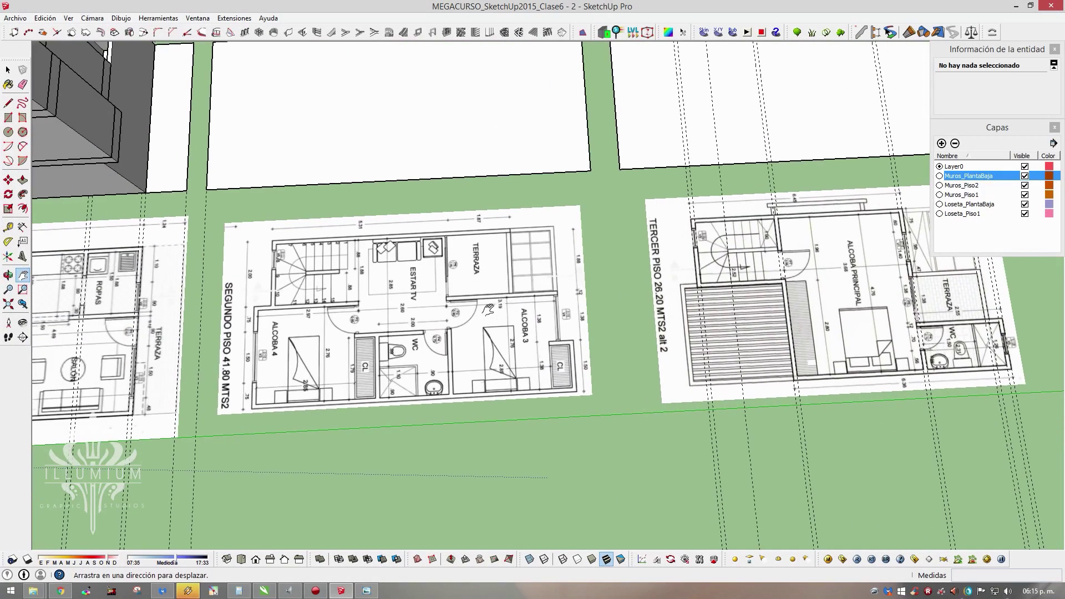
pyautogui.scroll(3, 684, 414)
pyautogui.moveTo(114, 388); pyautogui.dragTo(536, 342)
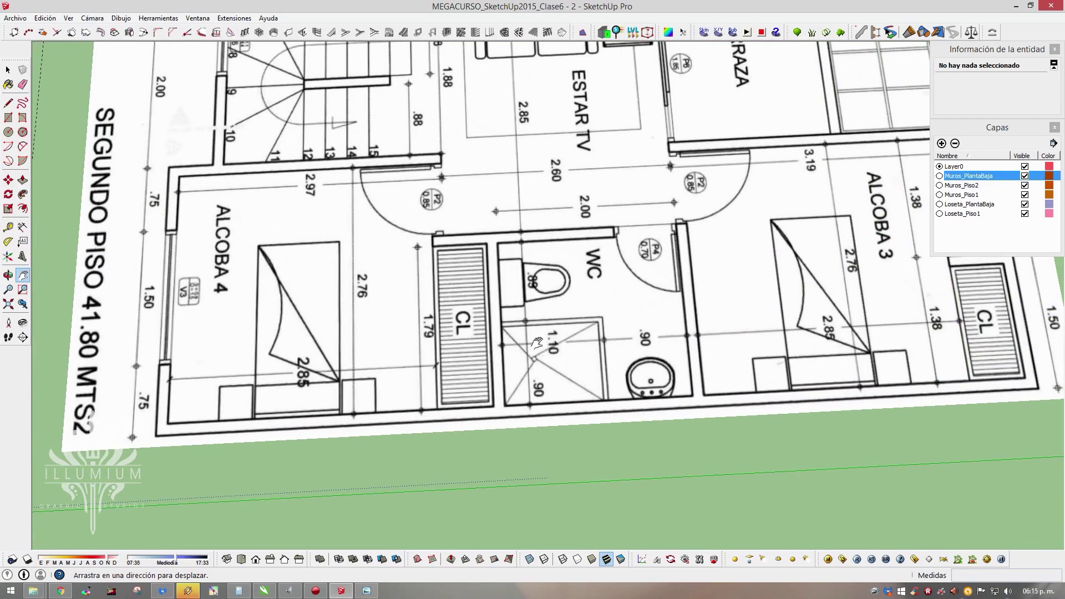
pyautogui.scroll(-4, 462, 367)
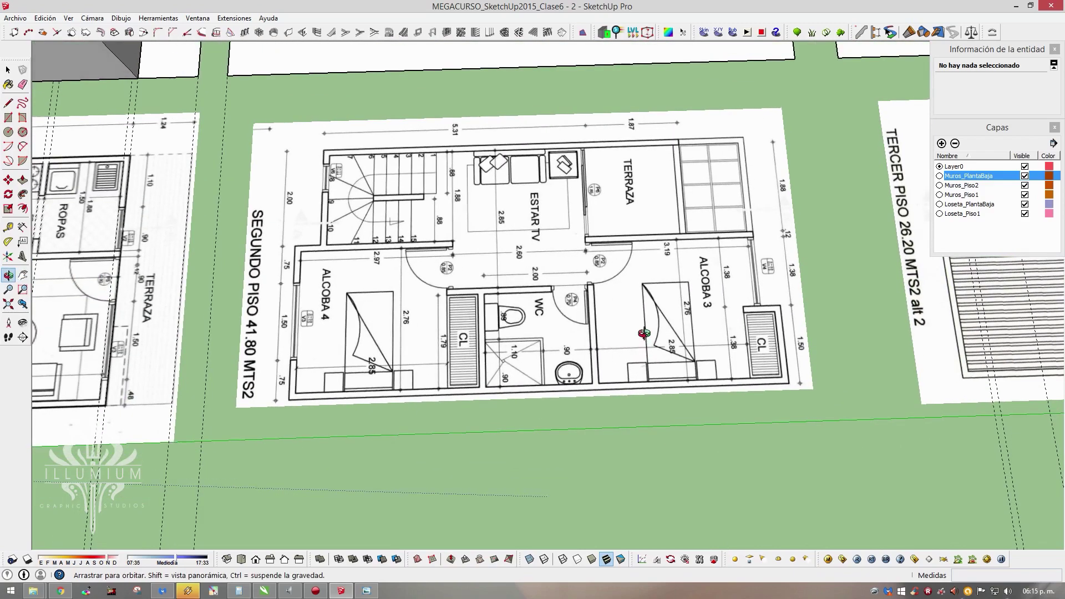
pyautogui.moveTo(462, 367); pyautogui.dragTo(570, 364)
pyautogui.scroll(5, 570, 365)
pyautogui.moveTo(569, 364); pyautogui.dragTo(627, 366, button='middle')
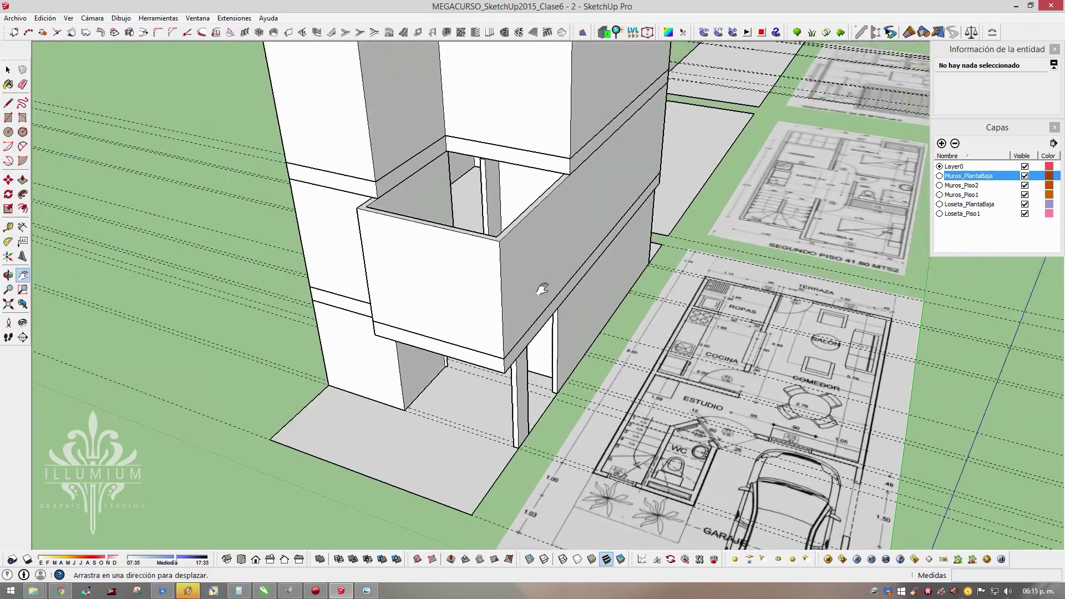
# Inside the slab group, push the slab's end face out to meet the wall
pyautogui.scroll(4, 328, 249)
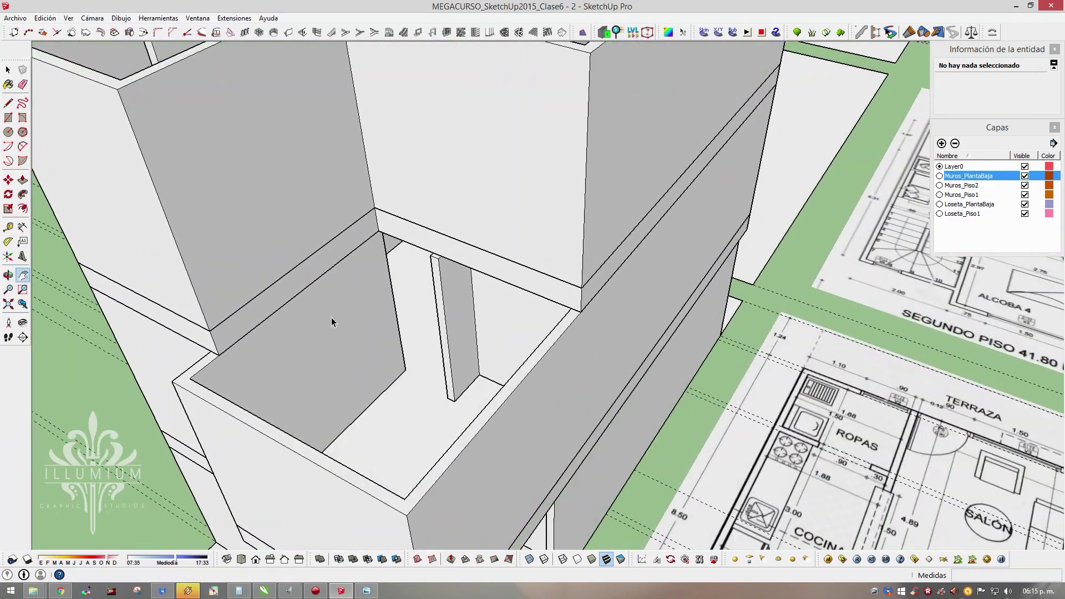
pyautogui.moveTo(292, 331)
pyautogui.keyDown('shift'); pyautogui.mouseDown(button='middle')
pyautogui.moveTo(431, 281)
pyautogui.moveTo(565, 209)
pyautogui.mouseUp(button='middle'); pyautogui.keyUp('shift')
pyautogui.press('space')
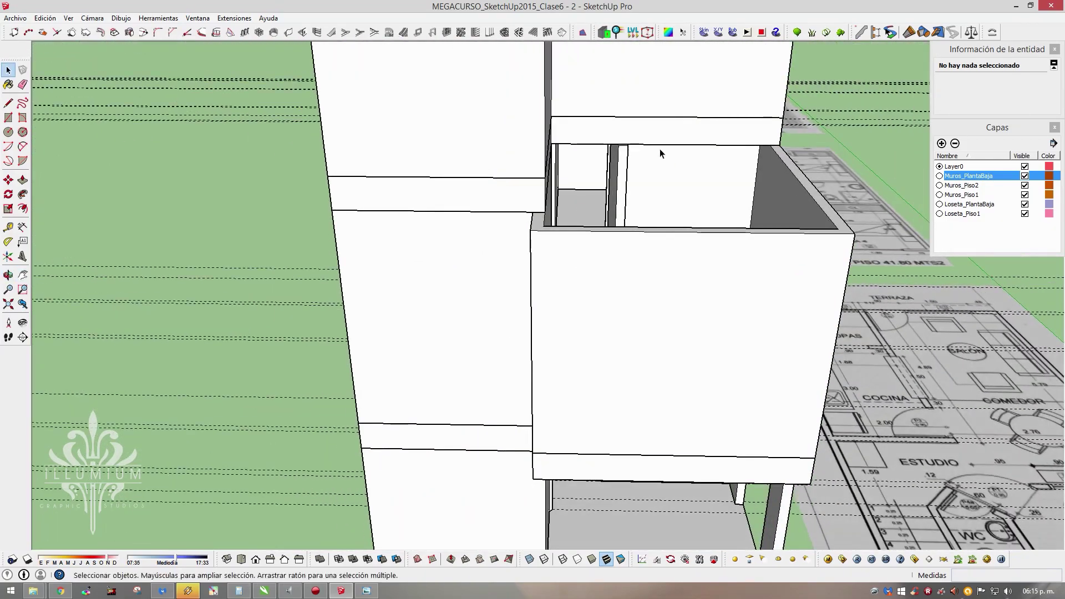
pyautogui.doubleClick(682, 140)
pyautogui.press('p')
pyautogui.click(709, 136)
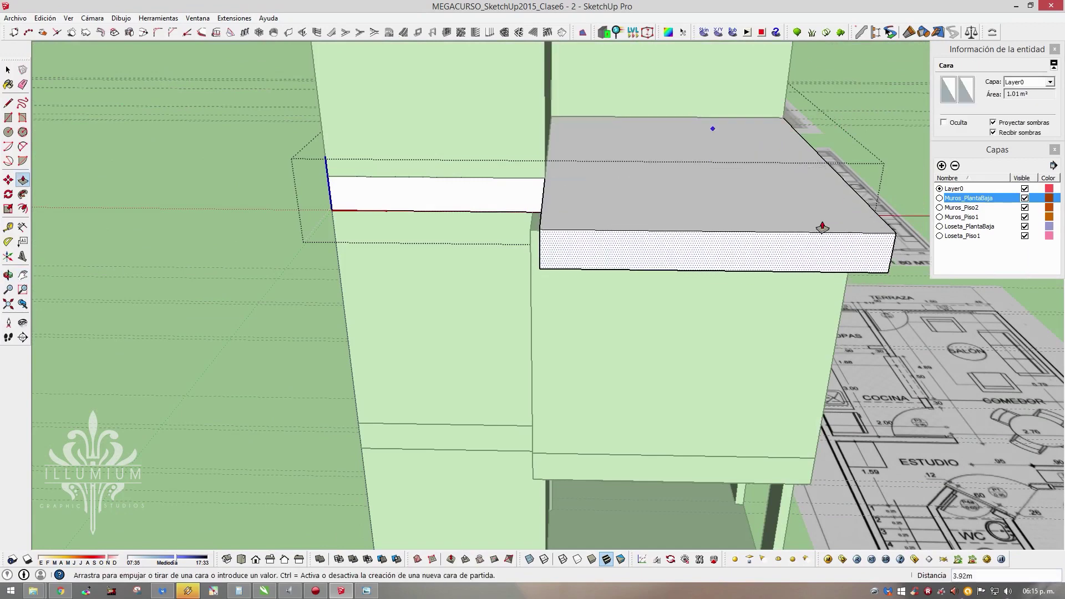
pyautogui.click(536, 238)
pyautogui.moveTo(535, 238); pyautogui.dragTo(553, 214, button='middle')
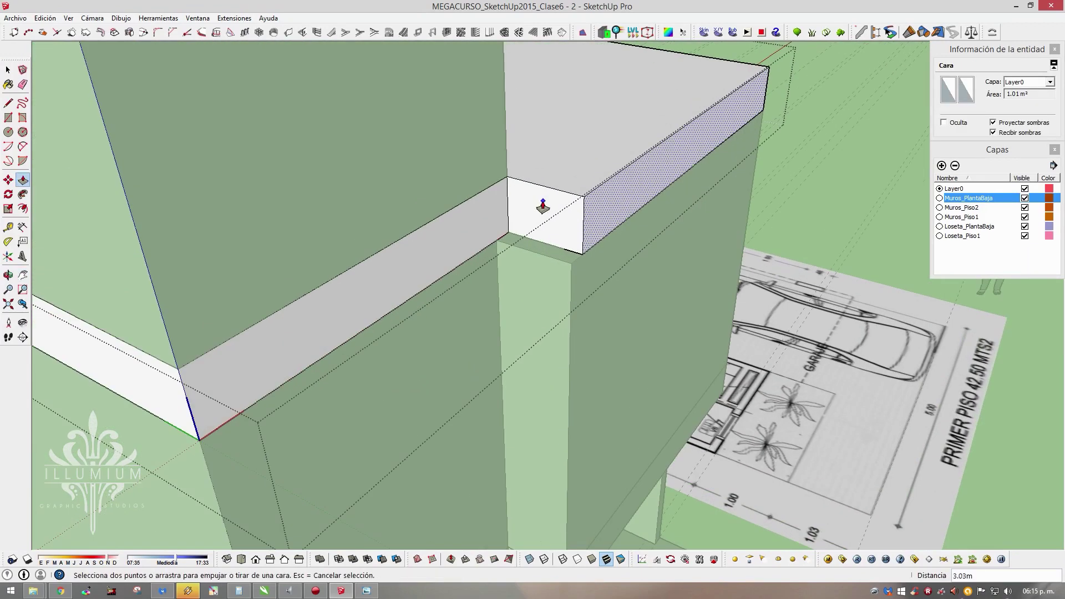
pyautogui.press('space')
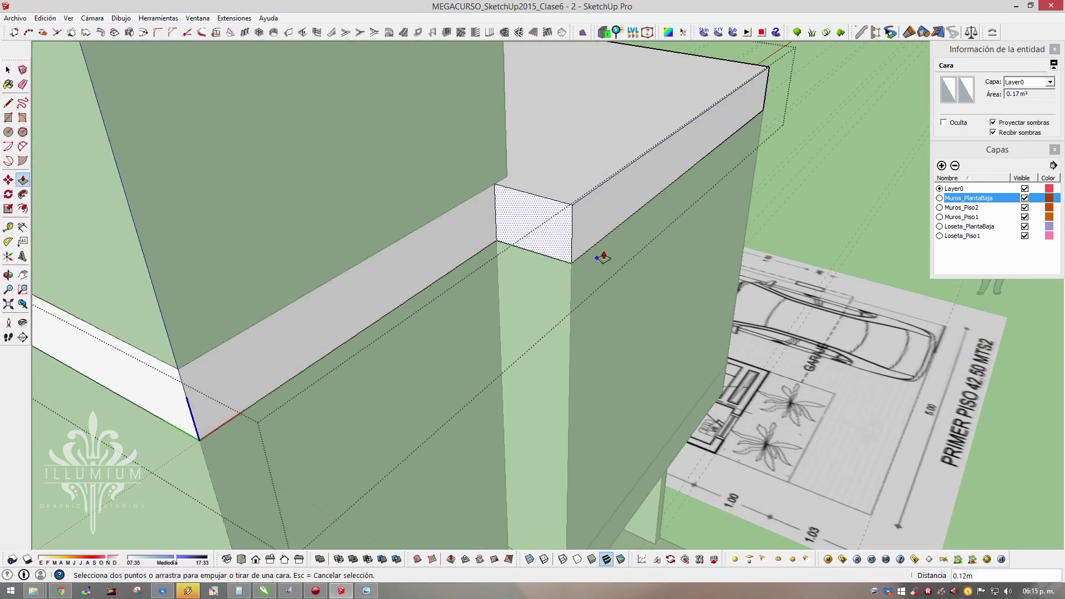
pyautogui.moveTo(599, 255)
pyautogui.mouseDown(button='middle')
pyautogui.moveTo(154, 297)
pyautogui.moveTo(481, 263)
pyautogui.moveTo(438, 213)
pyautogui.moveTo(551, 322)
pyautogui.moveTo(459, 290)
pyautogui.moveTo(477, 286)
pyautogui.mouseUp(button='middle')
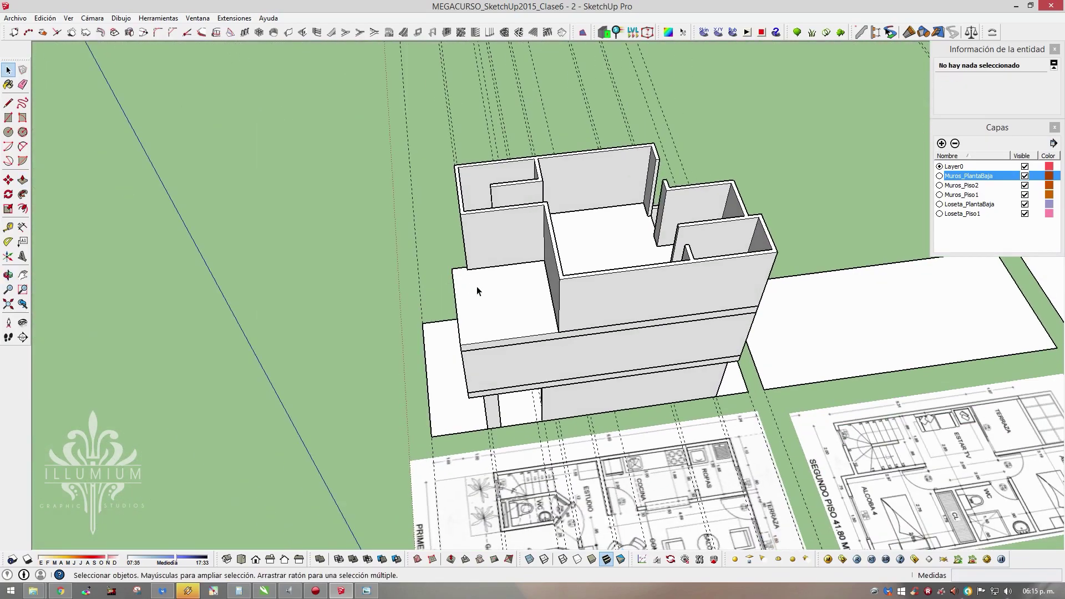
# Trace the top floor's outer wall corners with lines into a closed roof face
pyautogui.scroll(3, 477, 286)
pyautogui.moveTo(665, 233); pyautogui.dragTo(615, 320, button='middle')
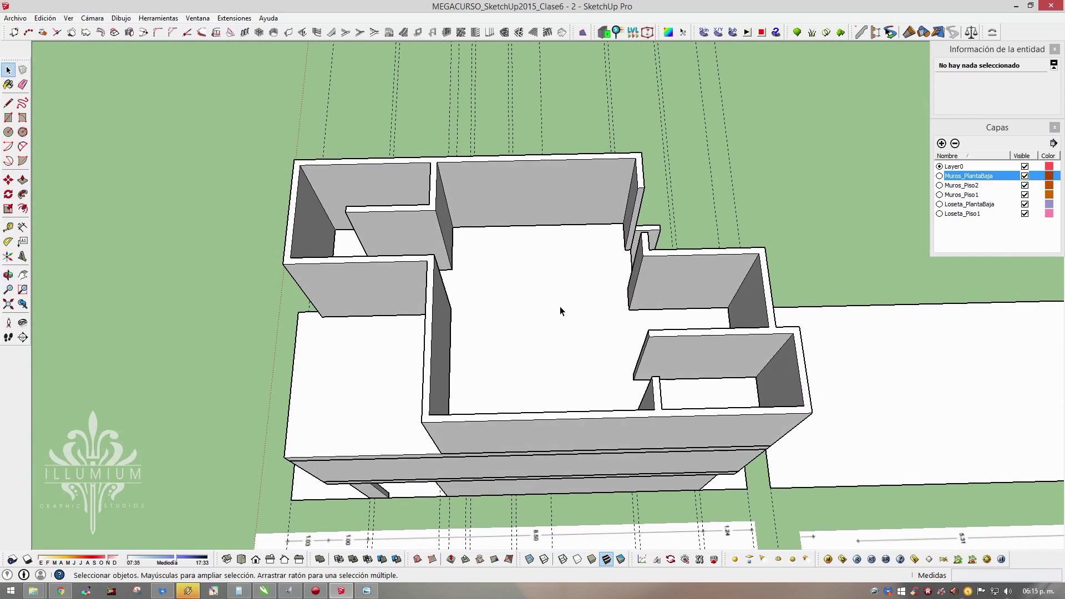
pyautogui.press('l')
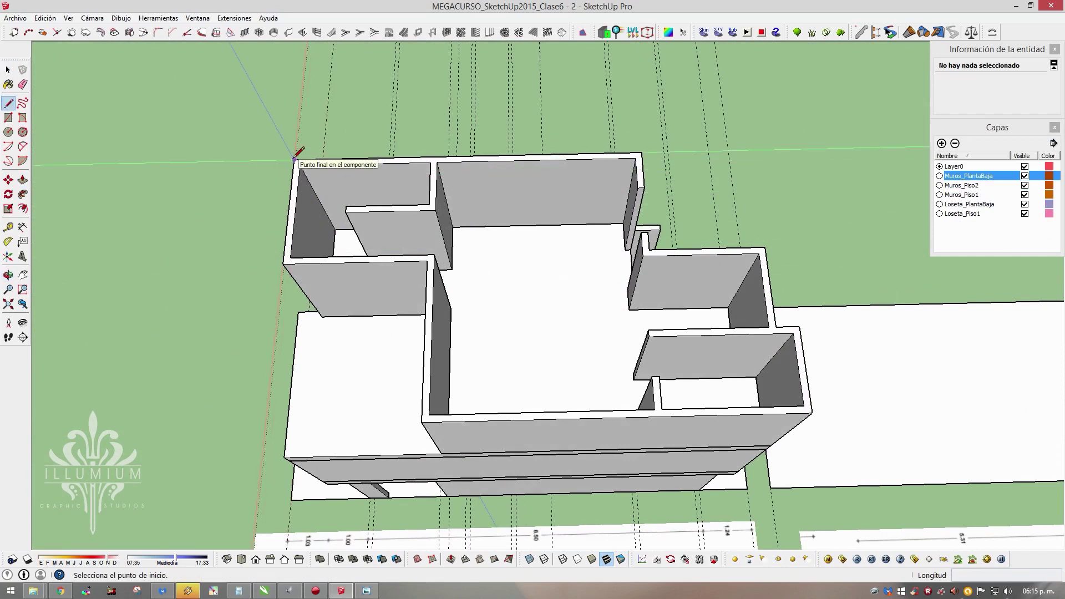
pyautogui.click(295, 160)
pyautogui.press('Escape')
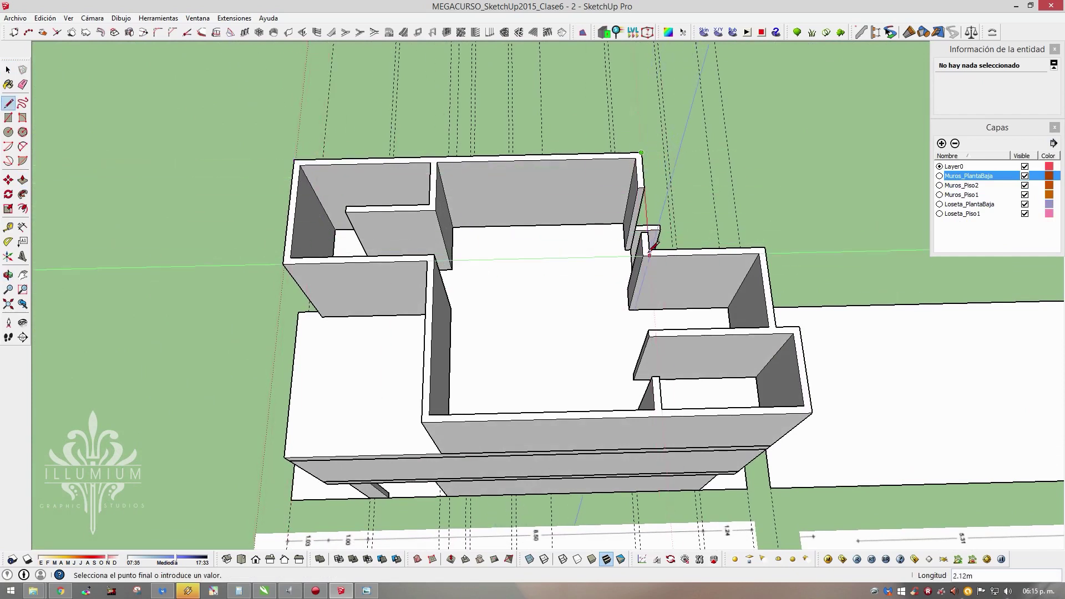
pyautogui.click(765, 247)
pyautogui.press('Escape')
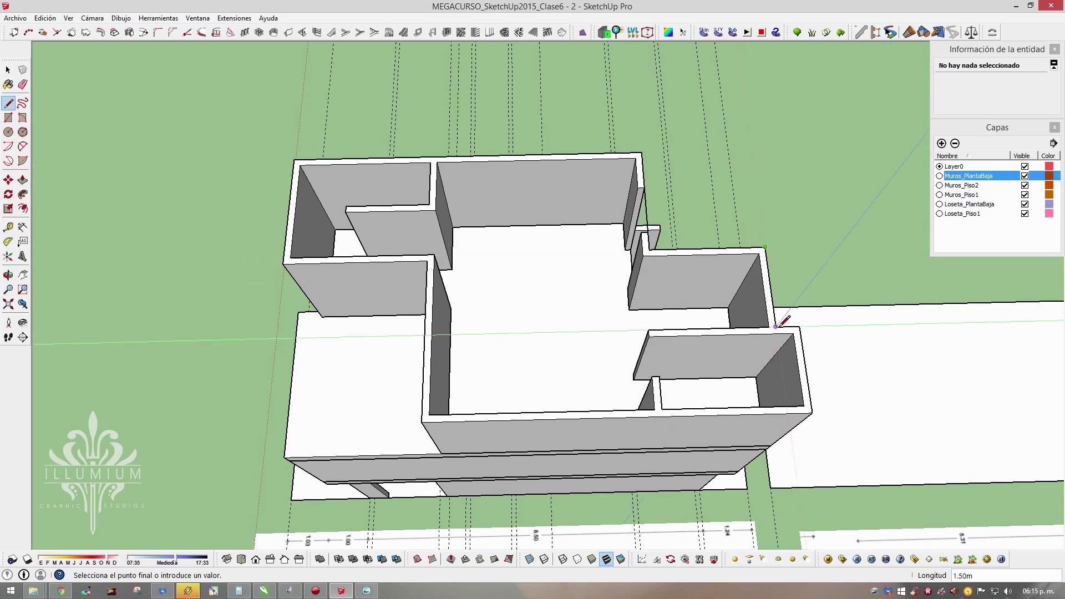
pyautogui.click(799, 326)
pyautogui.click(811, 413)
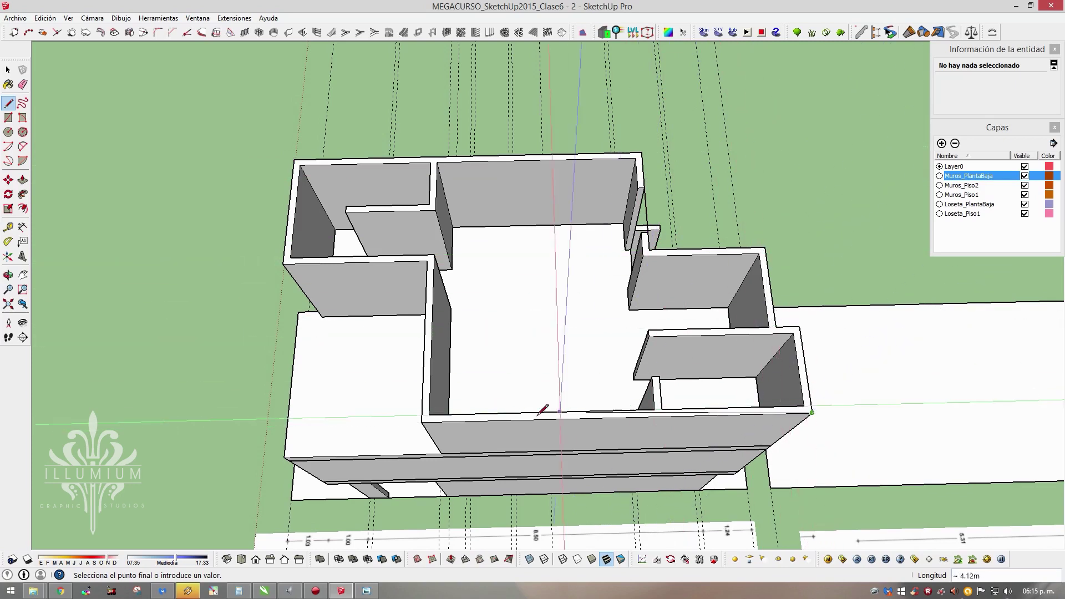
pyautogui.click(421, 422)
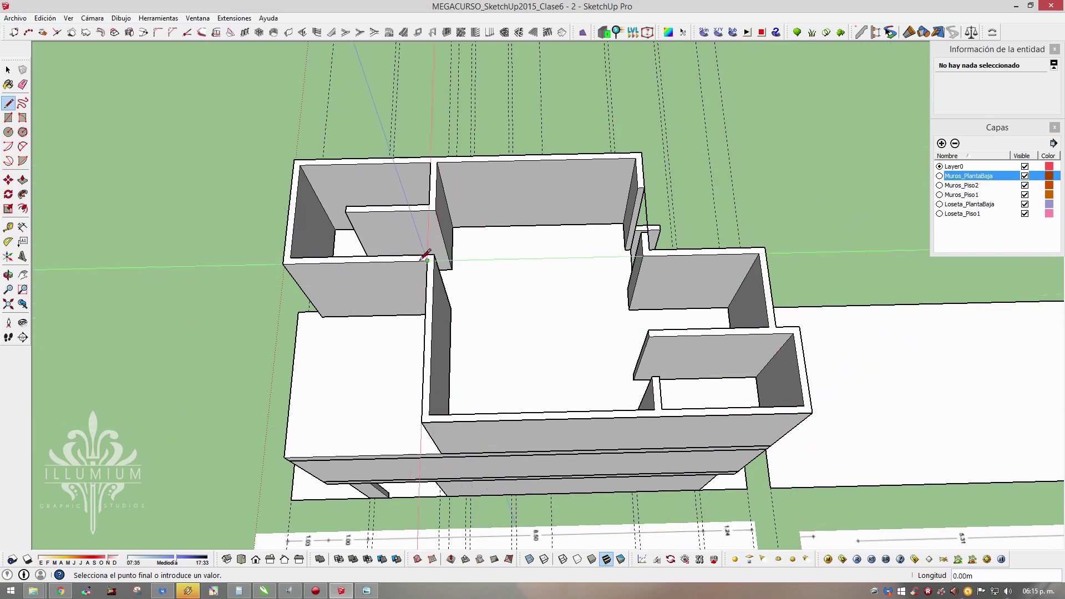
pyautogui.click(295, 168)
# Push/Pull the roof face up into a thin slab and select it whole
pyautogui.press('space')
pyautogui.click(489, 227)
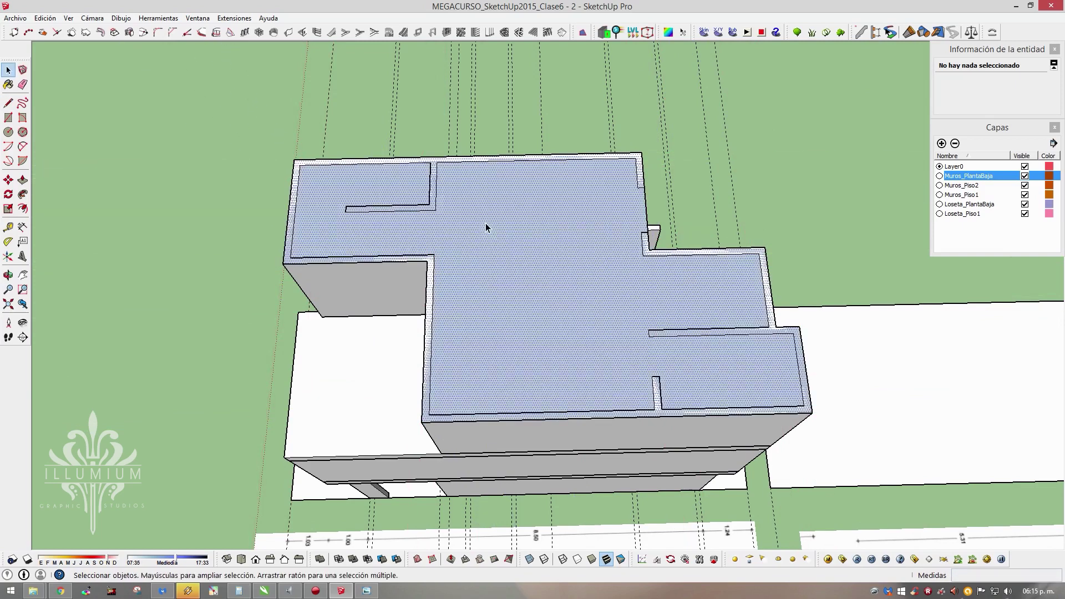
pyautogui.press('p')
pyautogui.click(528, 282)
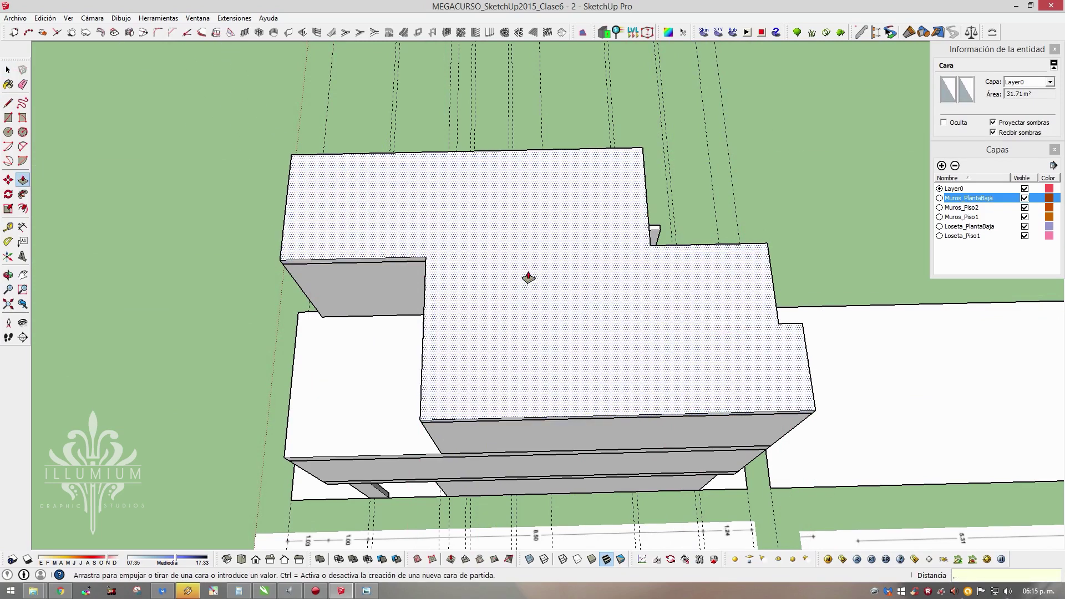
pyautogui.click(528, 278)
pyautogui.press('space')
pyautogui.tripleClick(532, 311)
# Make the roof slab the component Azotea and assign it to the Azotea layer
pyautogui.press('g')
pyautogui.write('Azotea')
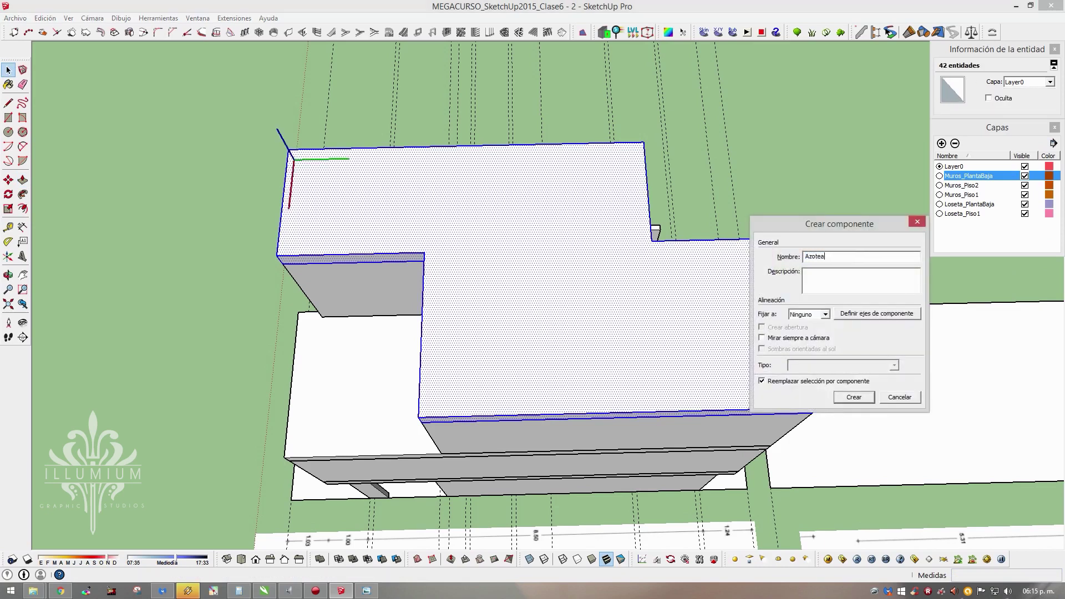
pyautogui.click(854, 397)
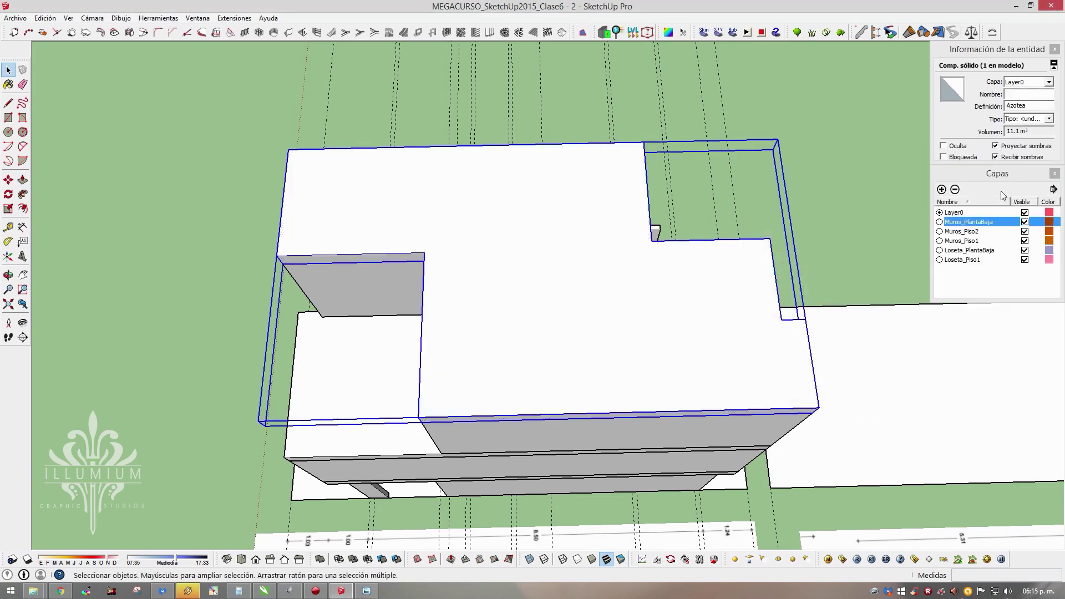
pyautogui.click(1048, 83)
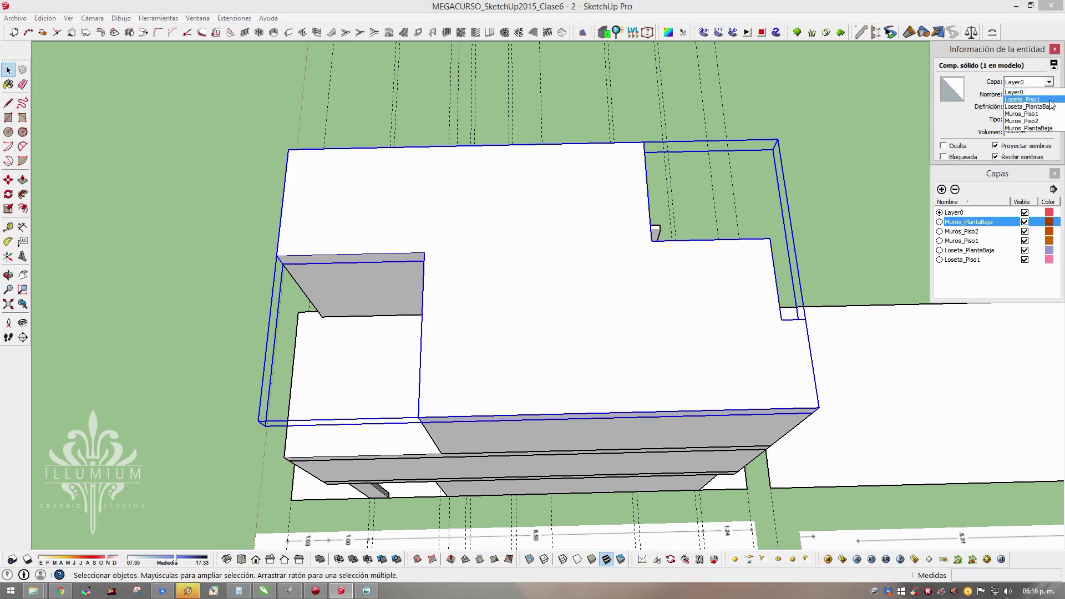
pyautogui.click(974, 125)
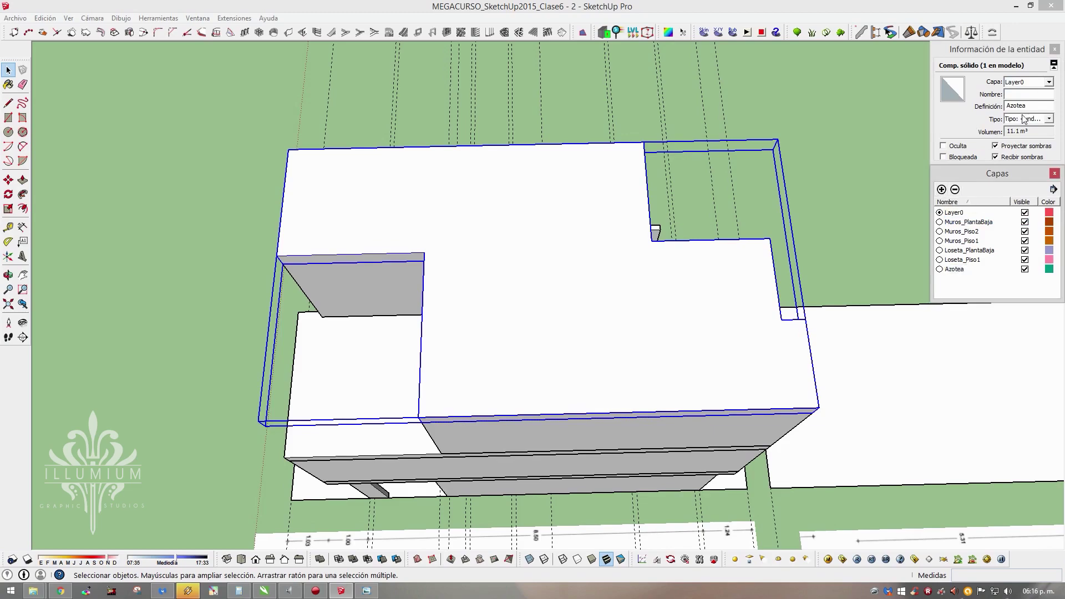
pyautogui.click(1049, 83)
pyautogui.click(1043, 99)
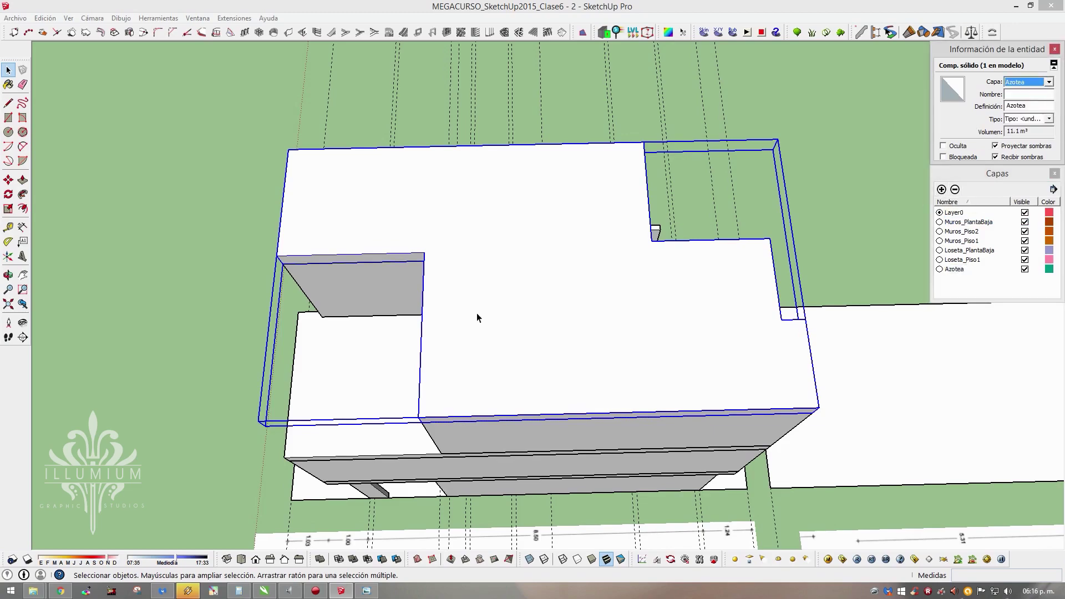
pyautogui.moveTo(477, 317); pyautogui.dragTo(716, 246, button='middle')
pyautogui.scroll(-3, 716, 246)
# Inside the Azotea roof component, offset the roof outline about 0.16m inward
pyautogui.scroll(5, 715, 246)
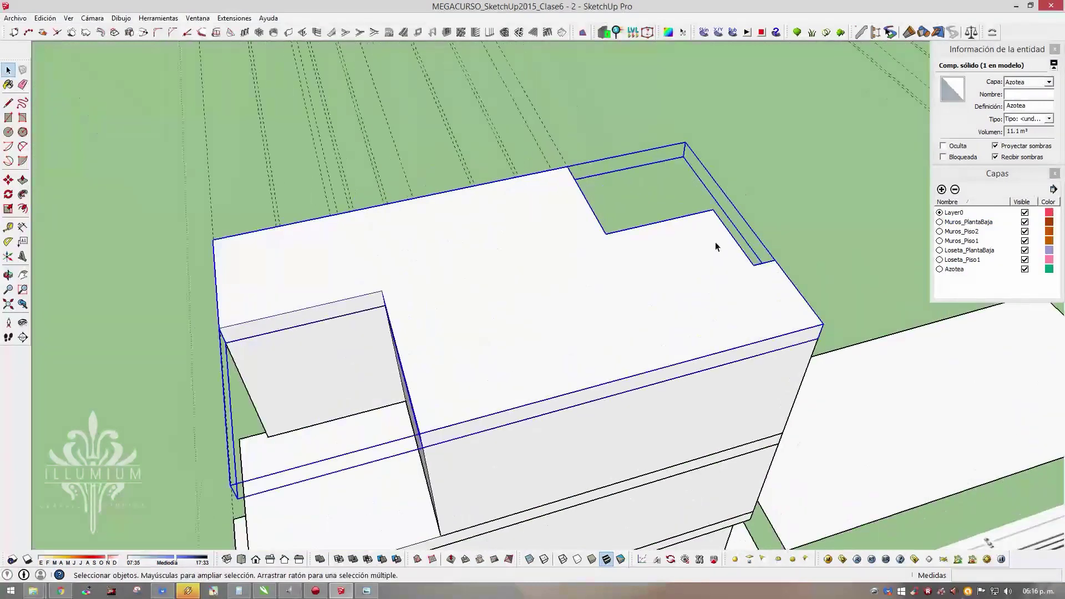
pyautogui.scroll(-3, 580, 293)
pyautogui.scroll(3, 511, 324)
pyautogui.doubleClick(487, 289)
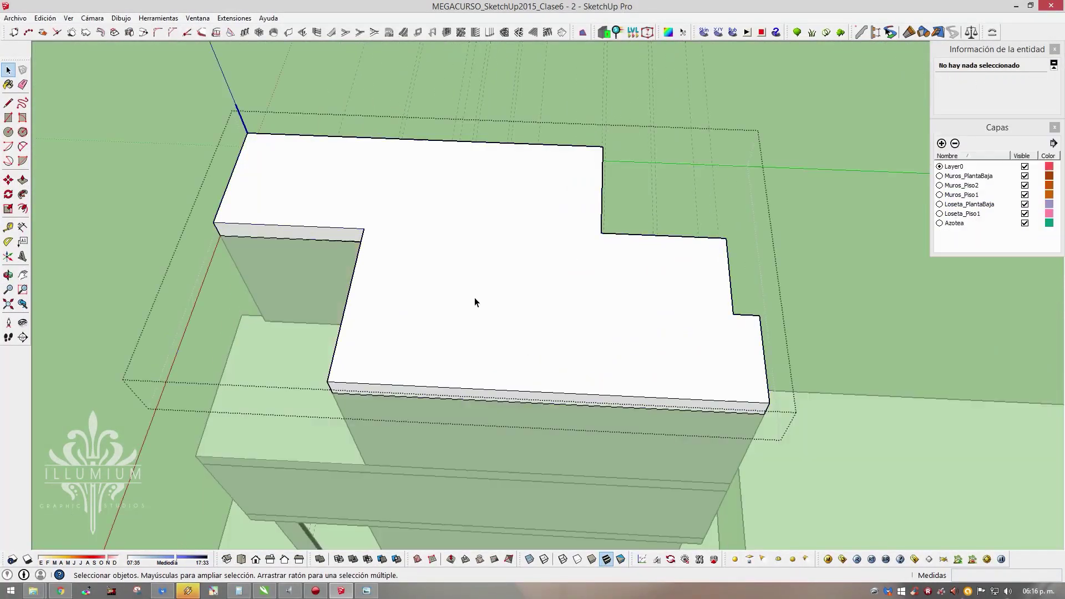
pyautogui.scroll(1, 474, 297)
pyautogui.press('f')
pyautogui.click(326, 292)
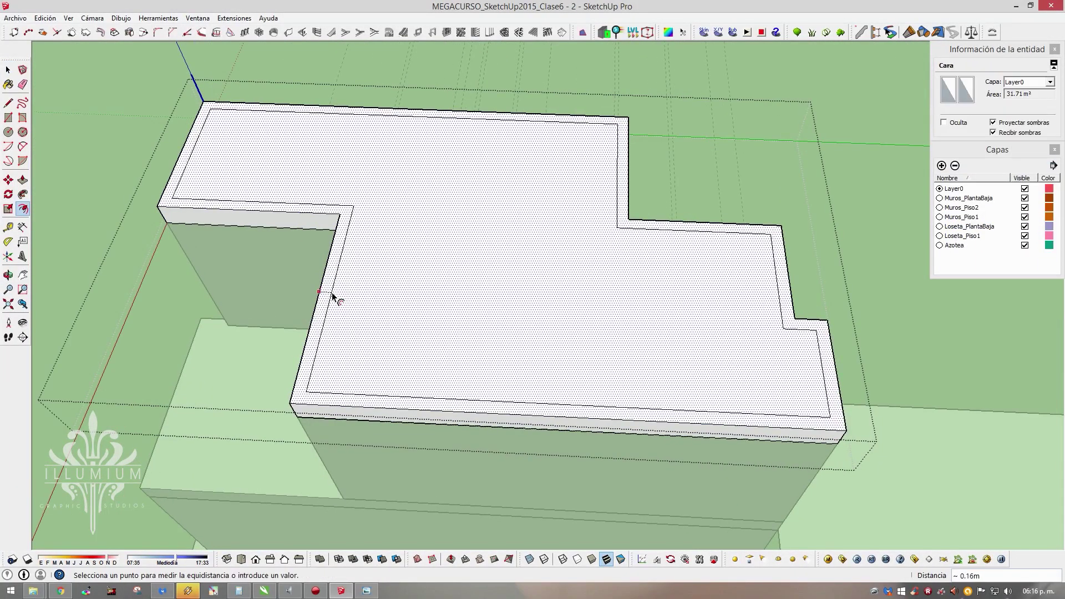
pyautogui.click(331, 292)
pyautogui.press('space')
# Select the offset border strip of the roof and start raising it
pyautogui.scroll(4, 855, 439)
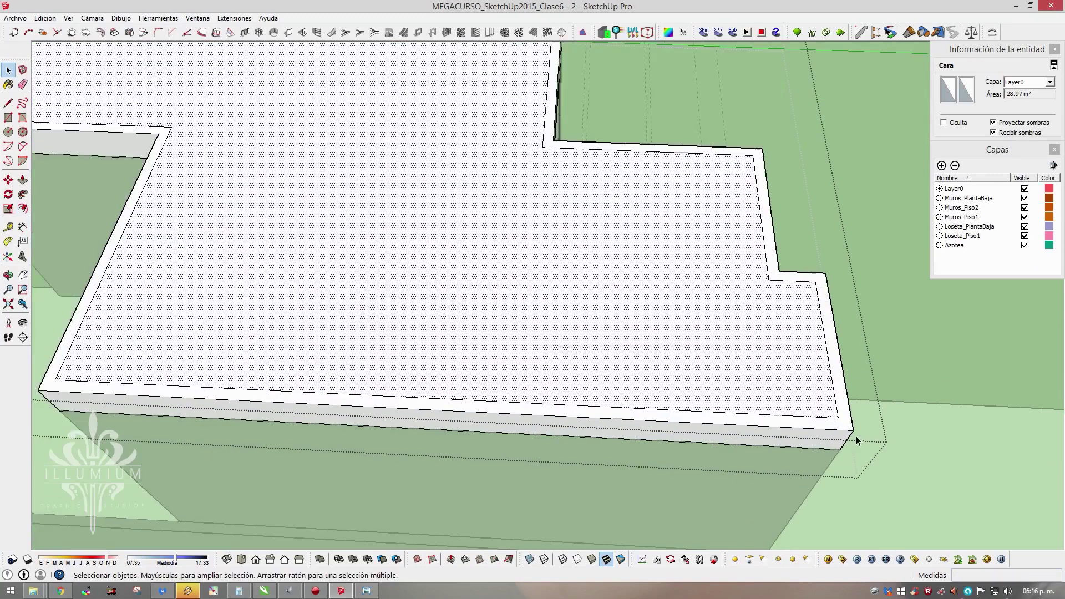
pyautogui.scroll(2, 809, 410)
pyautogui.click(811, 384)
pyautogui.moveTo(799, 384); pyautogui.dragTo(819, 362)
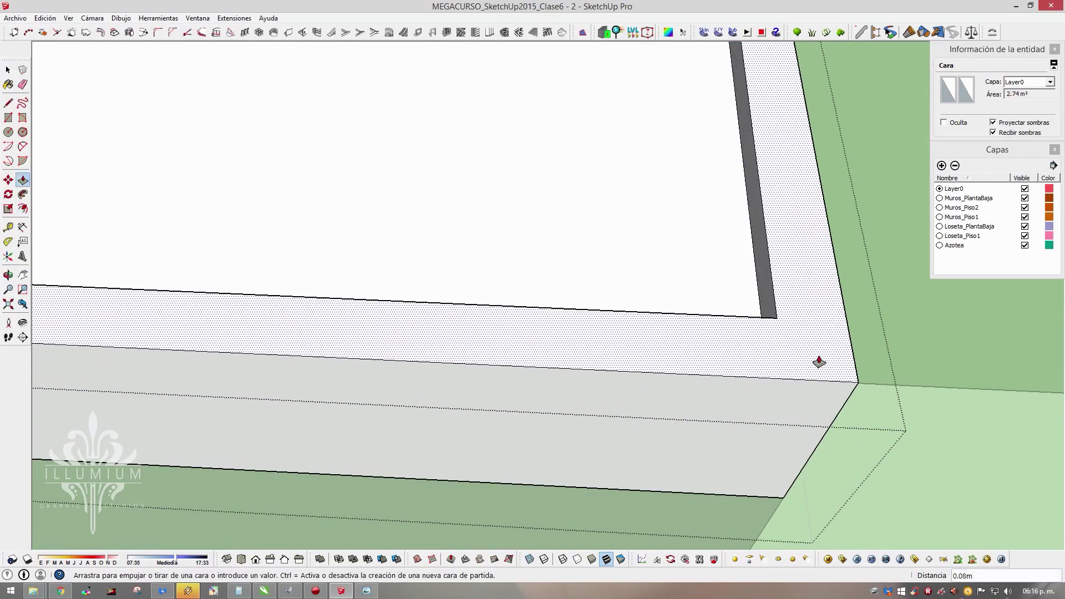
pyautogui.scroll(-2, 819, 362)
pyautogui.scroll(-2, 763, 318)
pyautogui.moveTo(763, 319)
pyautogui.mouseDown(button='middle')
pyautogui.moveTo(711, 288)
pyautogui.moveTo(300, 267)
pyautogui.moveTo(365, 188)
pyautogui.moveTo(577, 176)
pyautogui.moveTo(480, 309)
pyautogui.moveTo(395, 275)
pyautogui.mouseUp(button='middle')
pyautogui.scroll(-2, 571, 183)
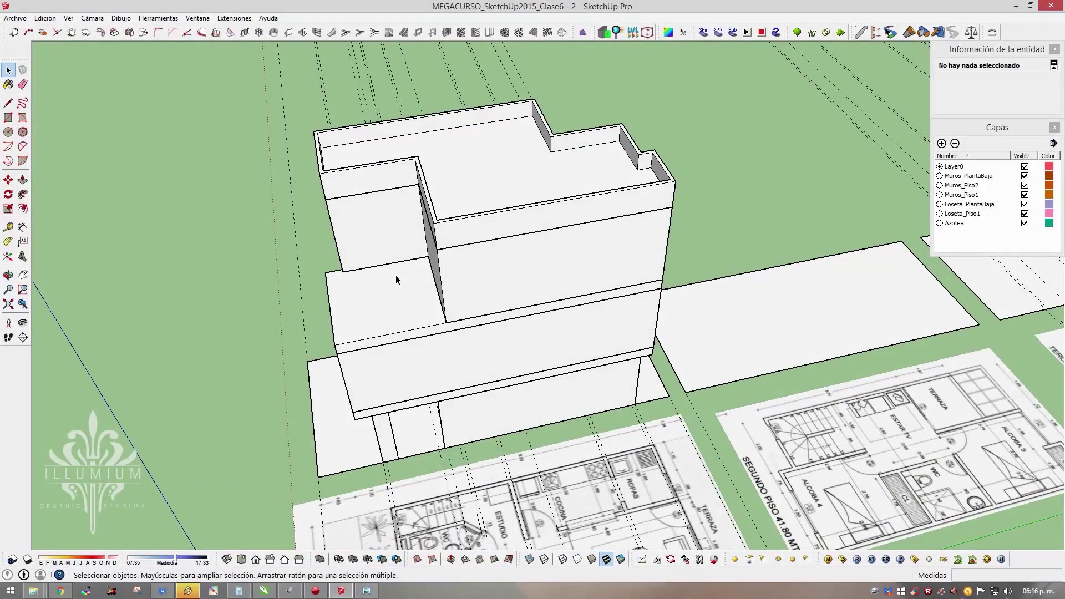
pyautogui.moveTo(414, 297)
pyautogui.mouseDown(button='middle')
pyautogui.moveTo(609, 214)
pyautogui.moveTo(833, 148)
pyautogui.moveTo(458, 339)
pyautogui.mouseUp(button='middle')
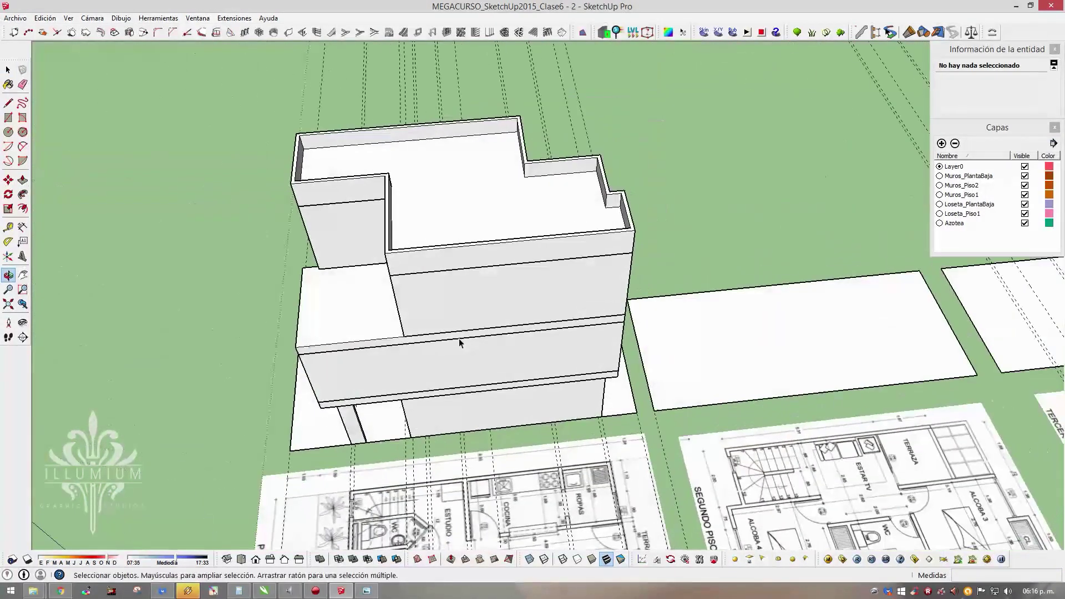
pyautogui.scroll(3, 431, 183)
pyautogui.scroll(3, 832, 291)
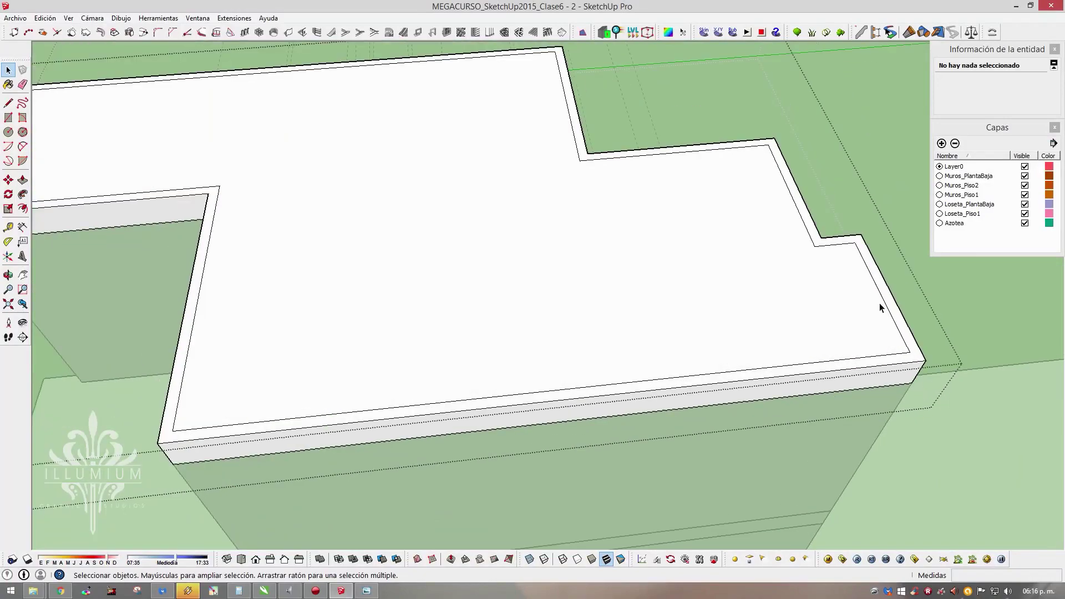
# Push/Pull the roof border strip up 1.00m into parapet walls
pyautogui.press('p')
pyautogui.click(880, 302)
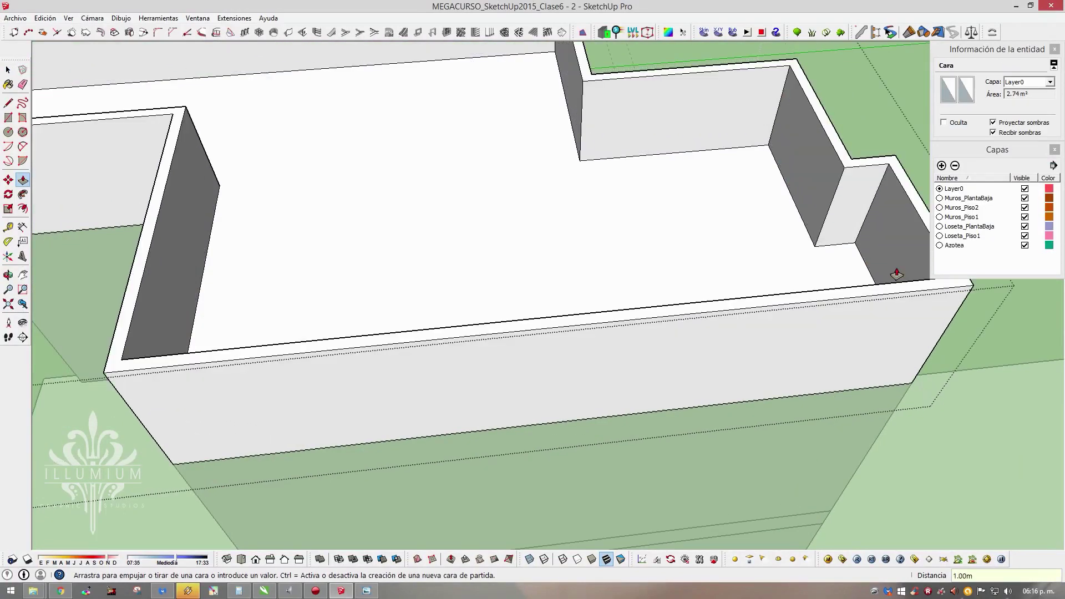
pyautogui.press('space')
pyautogui.scroll(-3, 667, 249)
pyautogui.moveTo(667, 249)
pyautogui.mouseDown(button='middle')
pyautogui.moveTo(431, 282)
pyautogui.moveTo(813, 142)
pyautogui.moveTo(761, 185)
pyautogui.moveTo(442, 268)
pyautogui.moveTo(583, 139)
pyautogui.mouseUp(button='middle')
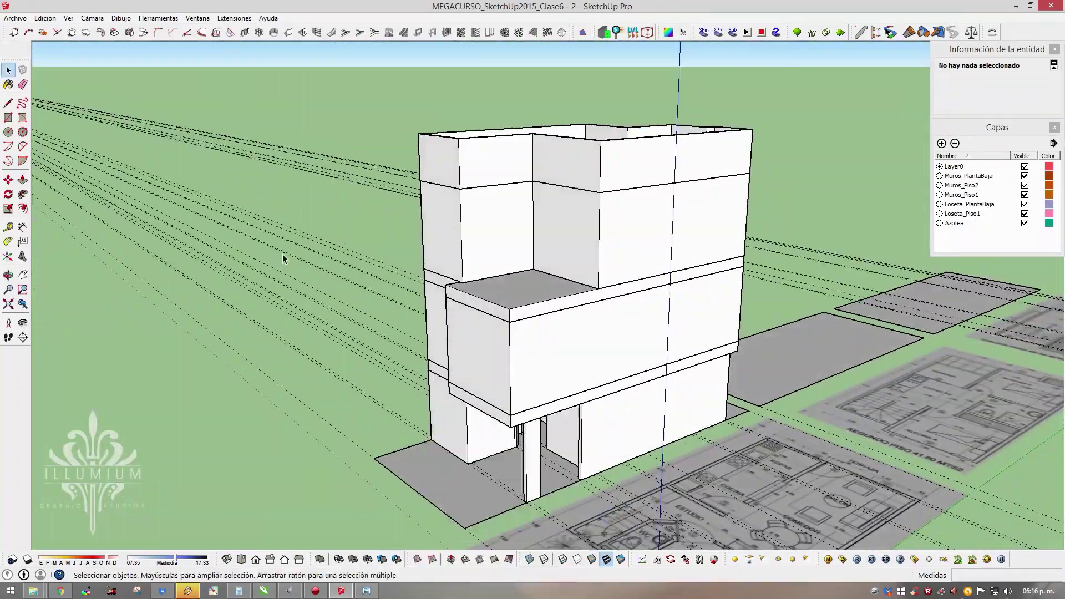
pyautogui.moveTo(283, 258)
pyautogui.mouseDown(button='middle')
pyautogui.moveTo(837, 221)
pyautogui.moveTo(844, 240)
pyautogui.moveTo(535, 237)
pyautogui.moveTo(247, 394)
pyautogui.mouseUp(button='middle')
pyautogui.scroll(-2, 280, 361)
pyautogui.scroll(5, 247, 394)
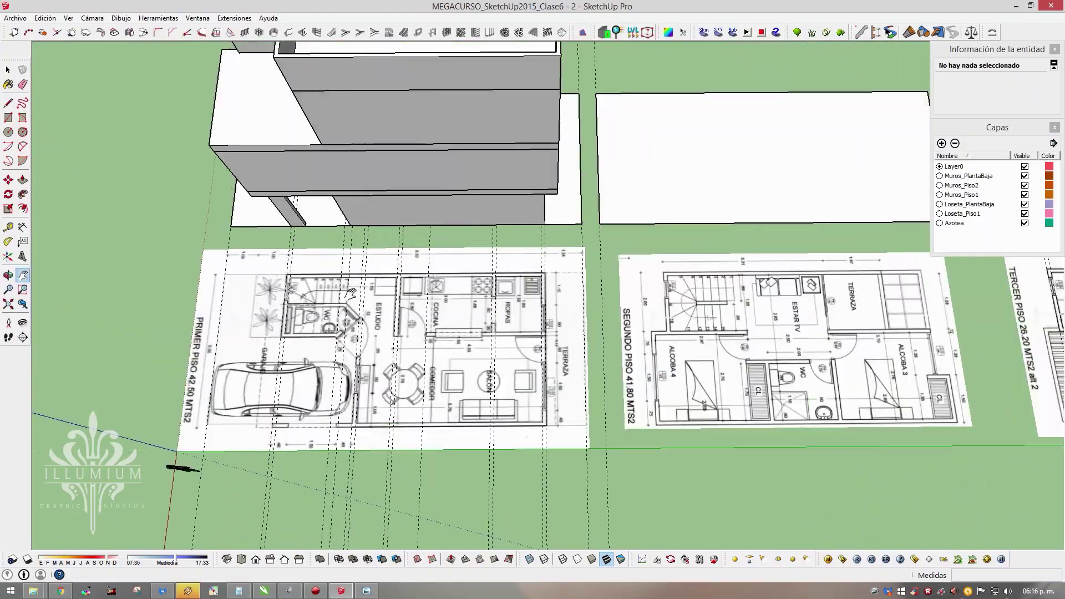
pyautogui.scroll(-2, 331, 330)
pyautogui.scroll(-3, 331, 330)
pyautogui.moveTo(331, 330)
pyautogui.mouseDown(button='middle')
pyautogui.moveTo(541, 301)
pyautogui.moveTo(571, 340)
pyautogui.moveTo(406, 143)
pyautogui.mouseUp(button='middle')
pyautogui.scroll(-2, 572, 279)
pyautogui.scroll(3, 551, 340)
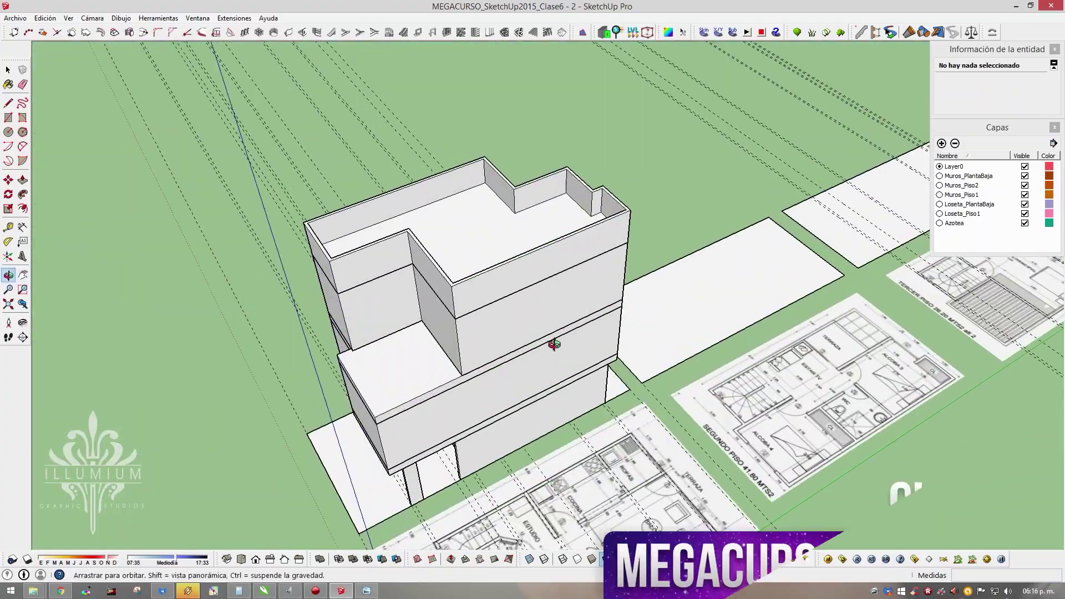
pyautogui.scroll(2, 475, 174)
pyautogui.moveTo(475, 174)
pyautogui.mouseDown(button='middle')
pyautogui.moveTo(621, 257)
pyautogui.moveTo(508, 49)
pyautogui.mouseUp(button='middle')
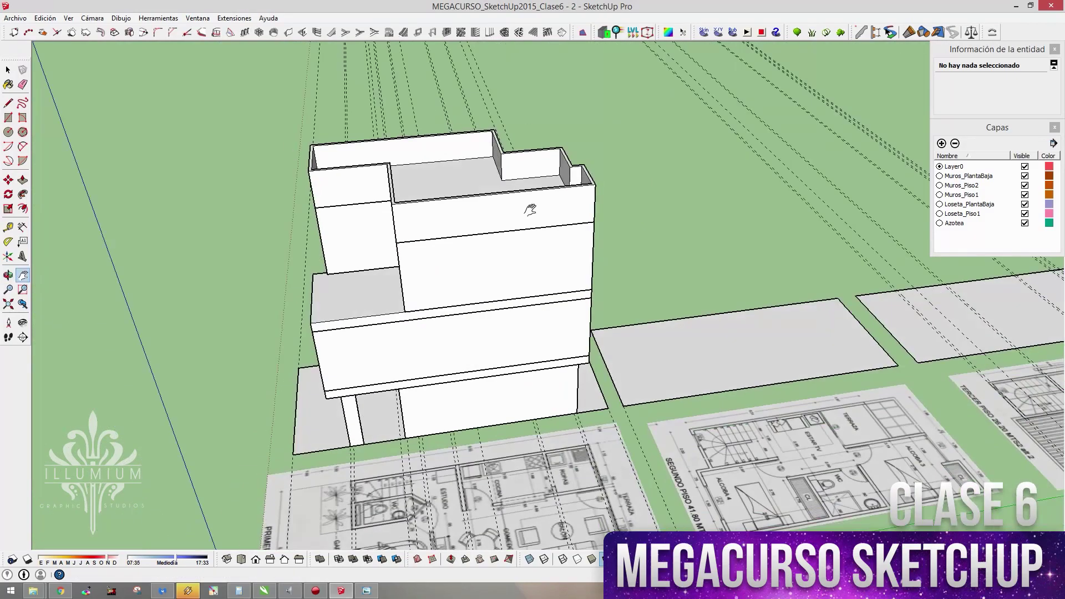
pyautogui.scroll(-3, 530, 210)
pyautogui.moveTo(451, 405)
pyautogui.mouseDown(button='middle')
pyautogui.moveTo(815, 309)
pyautogui.moveTo(674, 364)
pyautogui.mouseUp(button='middle')
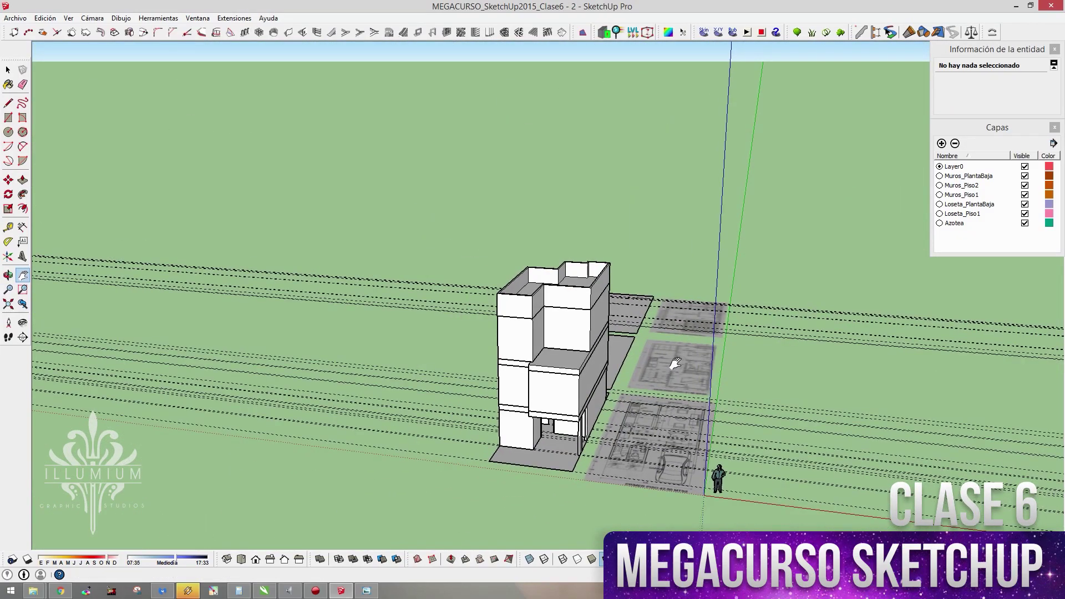
pyautogui.moveTo(540, 337); pyautogui.dragTo(476, 273)
pyautogui.scroll(4, 476, 273)
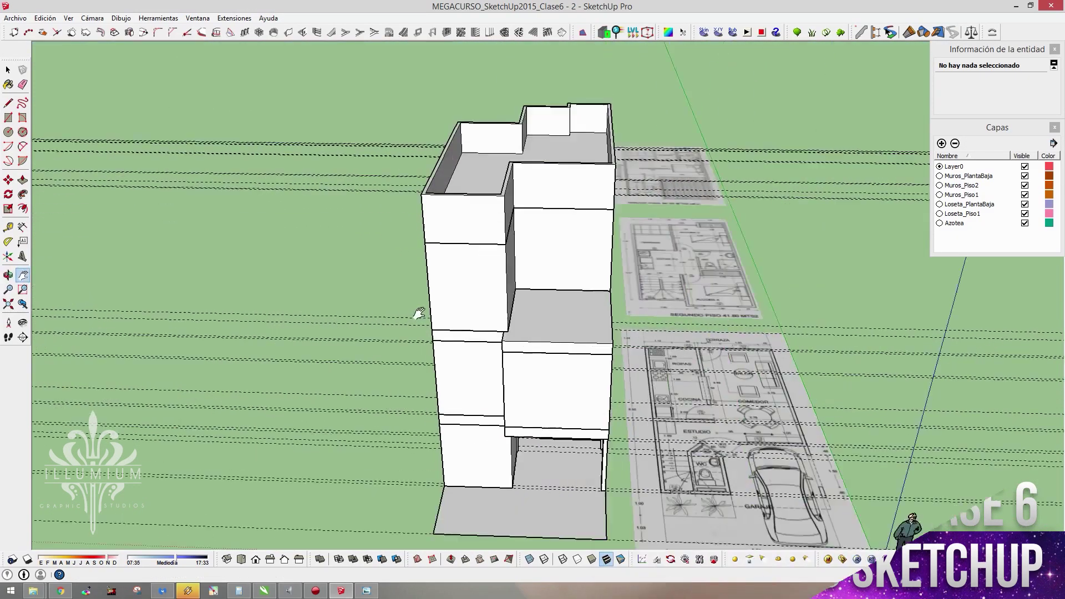
pyautogui.moveTo(416, 309)
pyautogui.mouseDown(button='middle')
pyautogui.moveTo(238, 460)
pyautogui.moveTo(369, 246)
pyautogui.mouseUp(button='middle')
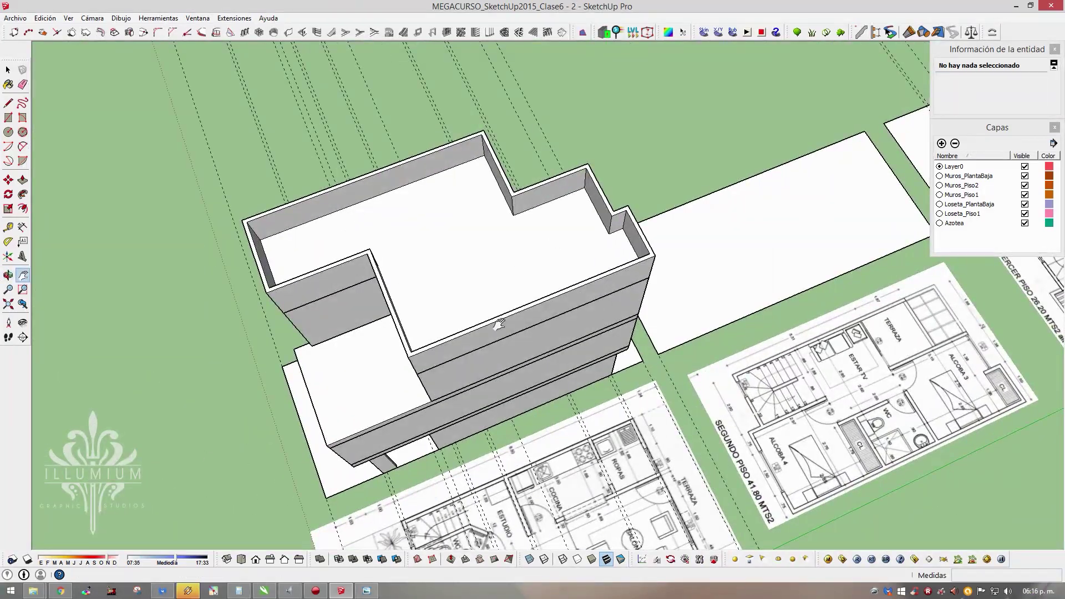
pyautogui.scroll(-3, 499, 324)
pyautogui.moveTo(499, 324)
pyautogui.mouseDown(button='middle')
pyautogui.moveTo(751, 176)
pyautogui.moveTo(754, 341)
pyautogui.moveTo(537, 370)
pyautogui.moveTo(434, 257)
pyautogui.moveTo(284, 191)
pyautogui.mouseUp(button='middle')
pyautogui.scroll(5, 755, 341)
# Pan across the floor plans to centre the second-floor plan between the others
pyautogui.scroll(3, 433, 257)
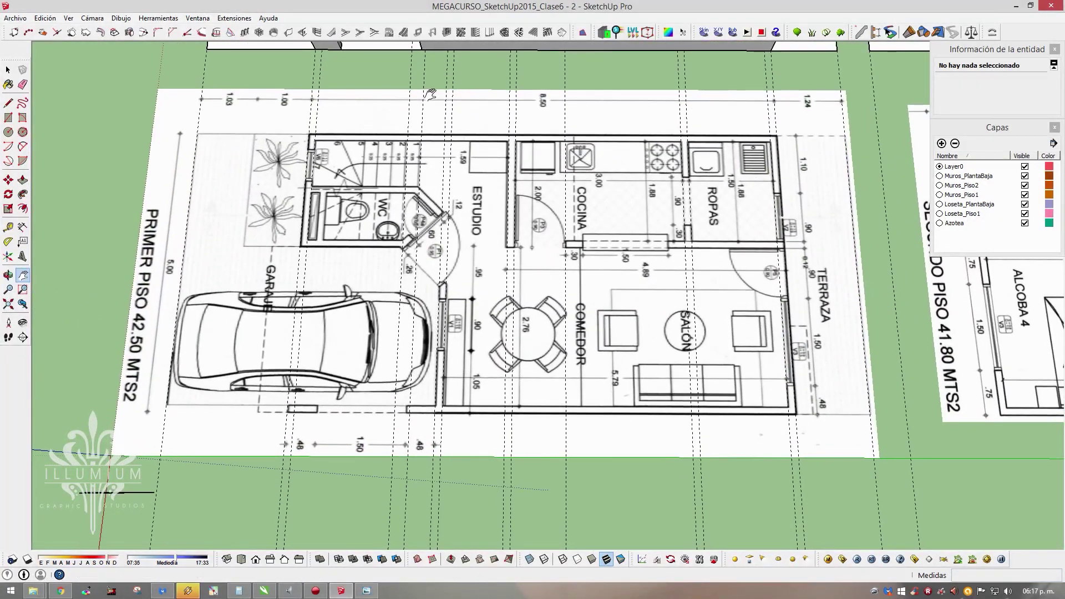
pyautogui.scroll(-3, 512, 294)
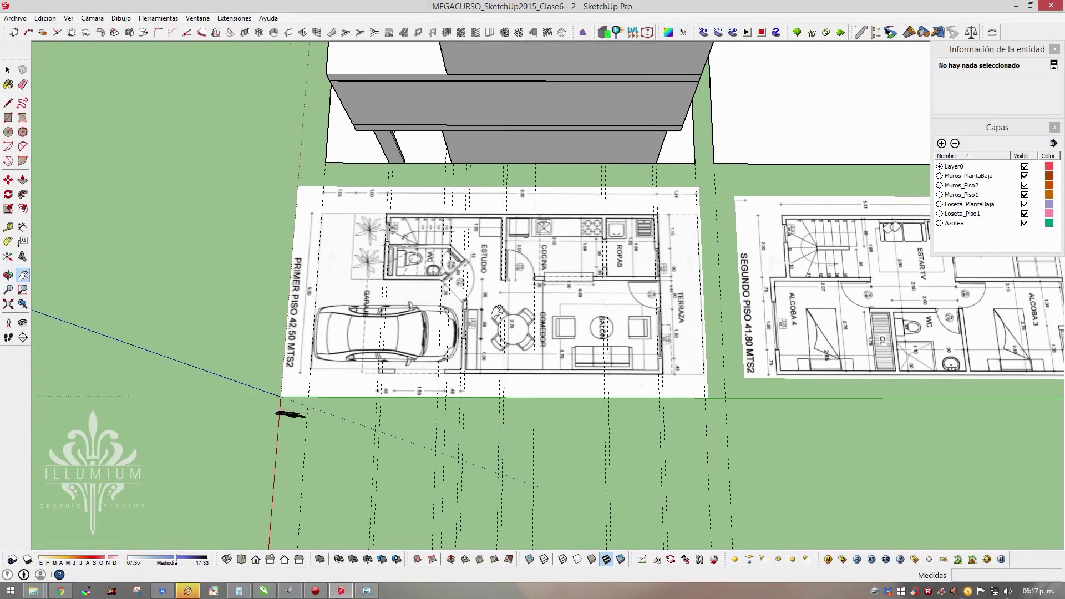
pyautogui.scroll(5, 606, 259)
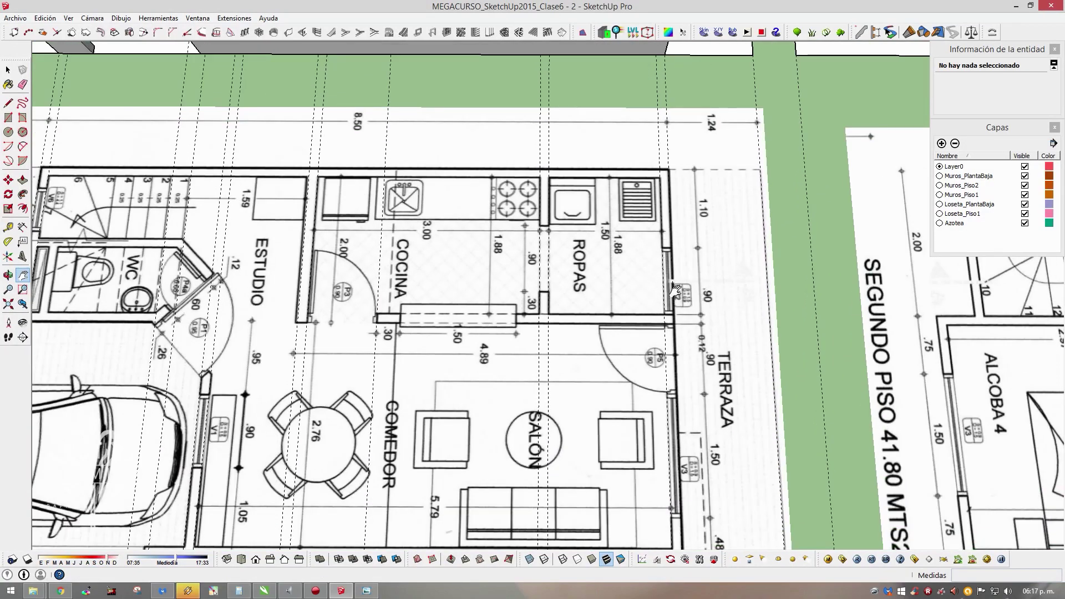
pyautogui.scroll(-3, 677, 289)
pyautogui.moveTo(676, 290); pyautogui.dragTo(538, 305)
pyautogui.scroll(3, 538, 305)
pyautogui.scroll(-2, 369, 322)
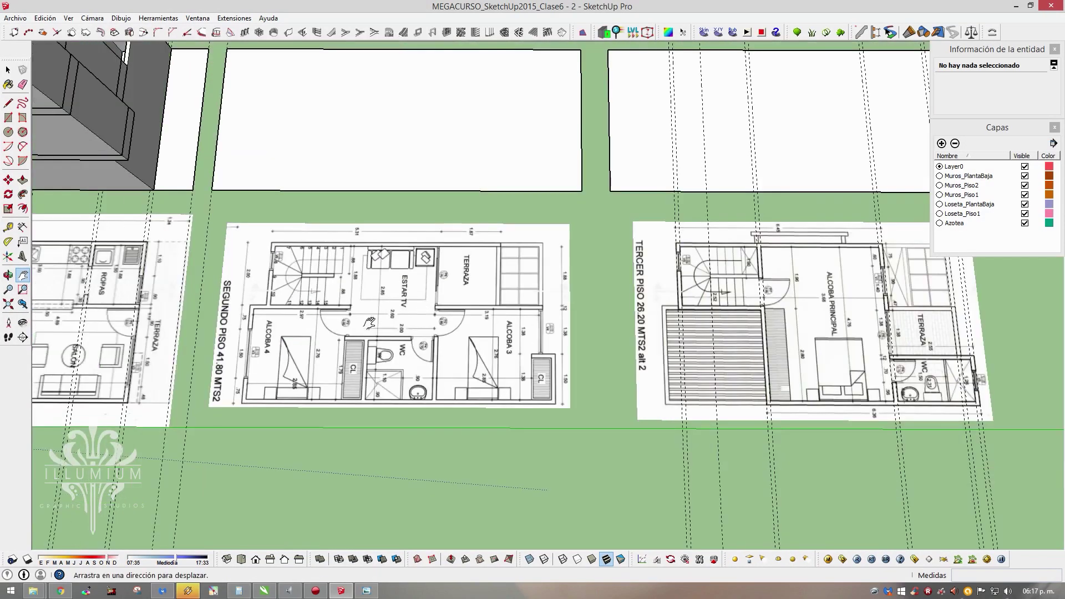
pyautogui.scroll(3, 370, 322)
pyautogui.scroll(2, 403, 331)
pyautogui.scroll(-1, 403, 331)
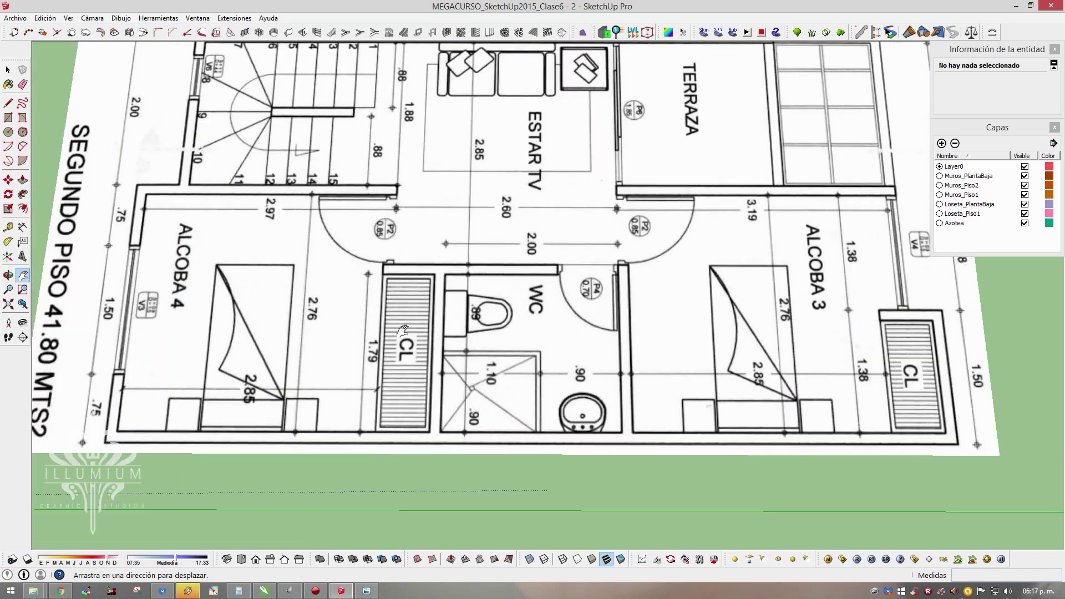
pyautogui.scroll(2, 395, 302)
pyautogui.scroll(-5, 415, 368)
pyautogui.moveTo(414, 368); pyautogui.dragTo(166, 333)
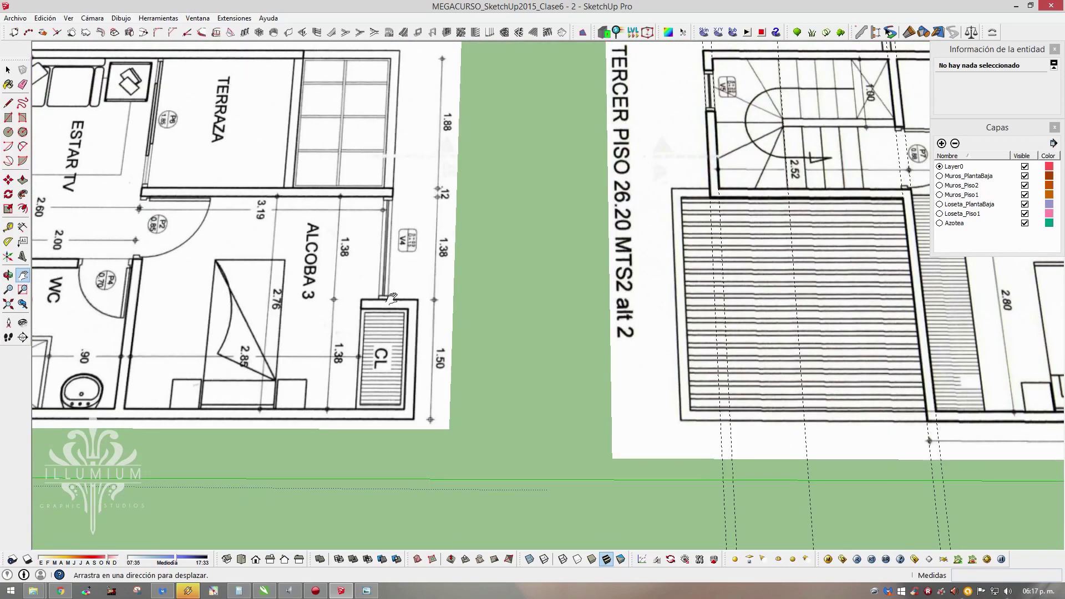
pyautogui.scroll(-1, 166, 332)
pyautogui.moveTo(55, 289); pyautogui.dragTo(315, 295)
pyautogui.scroll(-3, 315, 294)
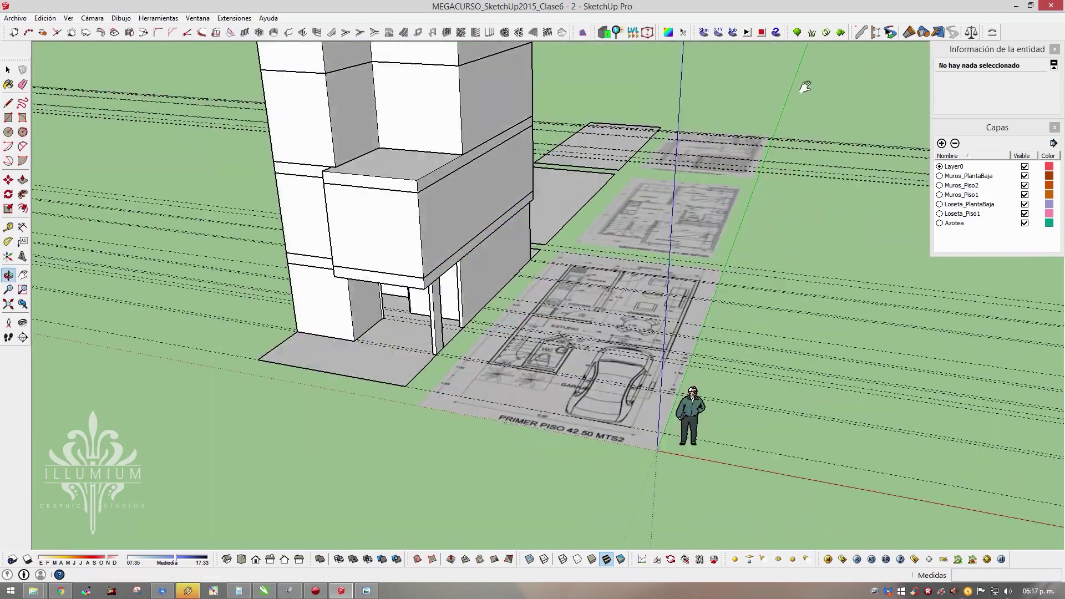
# Orbit through perspective views of the building and plans to a top-down site view
pyautogui.moveTo(315, 295); pyautogui.dragTo(420, 149, button='middle')
pyautogui.scroll(-2, 420, 149)
pyautogui.moveTo(378, 302); pyautogui.dragTo(653, 422, button='middle')
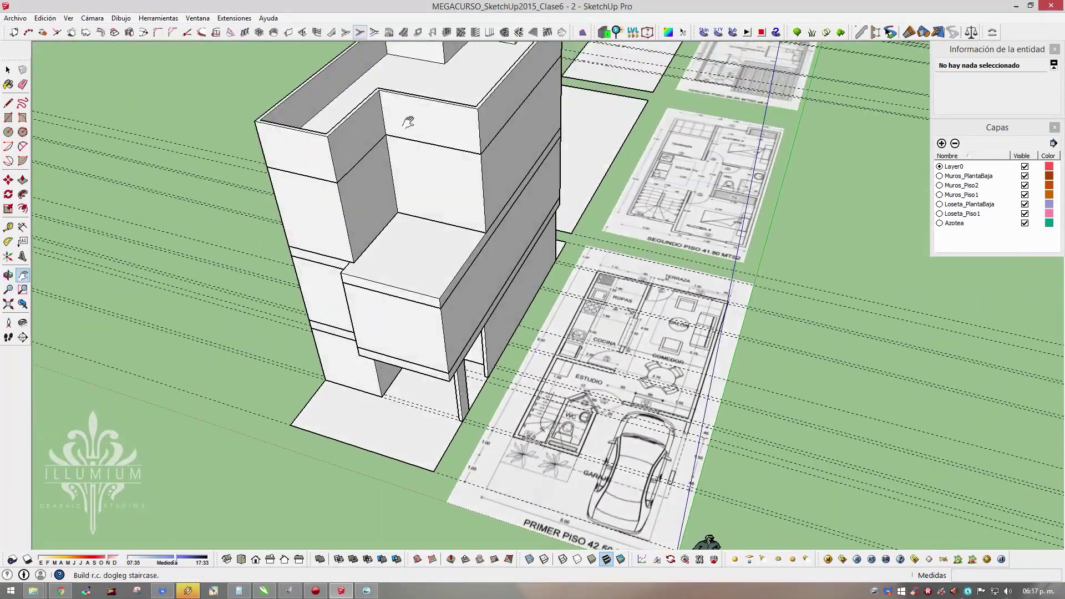
pyautogui.scroll(3, 654, 421)
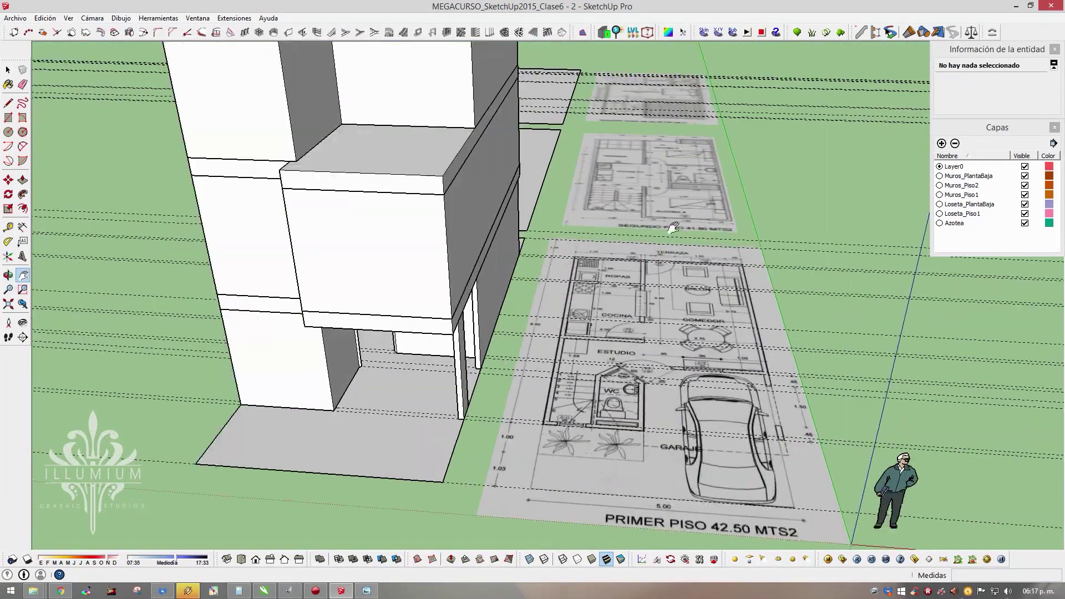
pyautogui.moveTo(568, 263); pyautogui.dragTo(608, 270, button='middle')
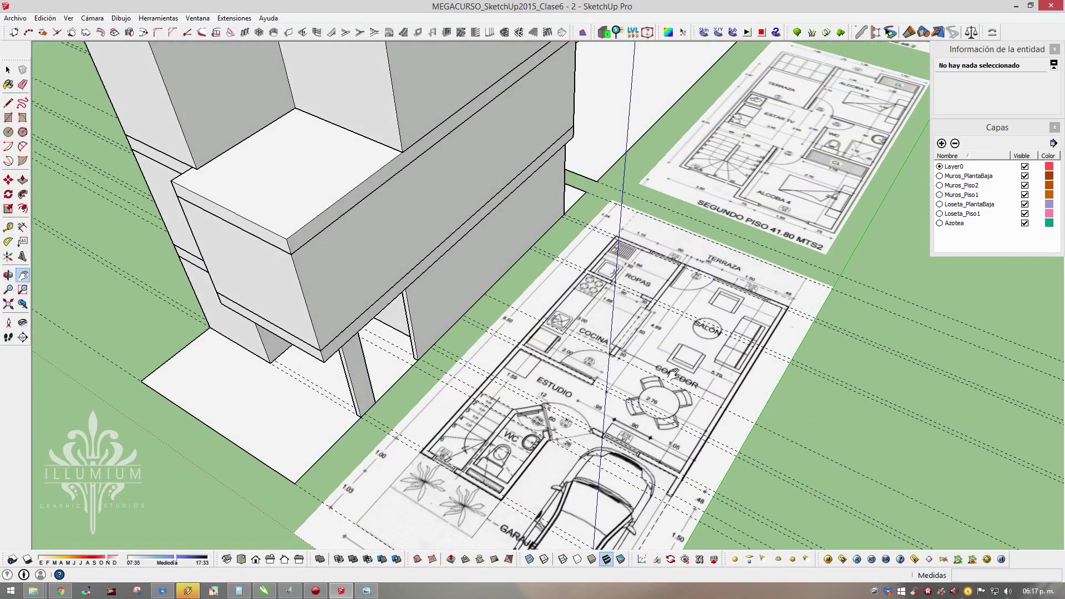
pyautogui.scroll(-3, 607, 270)
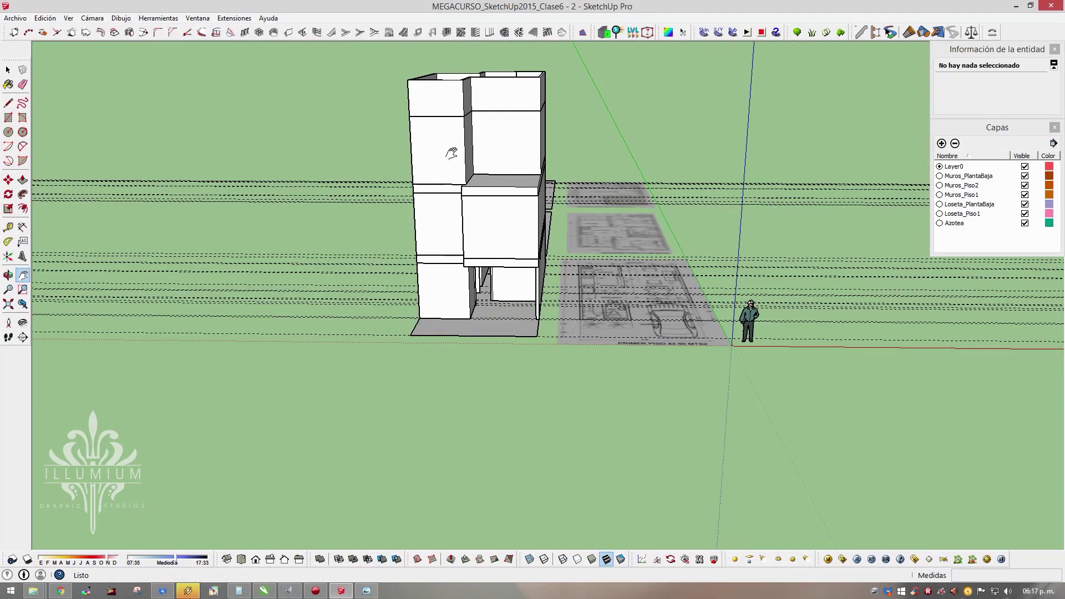
pyautogui.scroll(3, 542, 305)
pyautogui.moveTo(543, 305); pyautogui.dragTo(565, 246, button='middle')
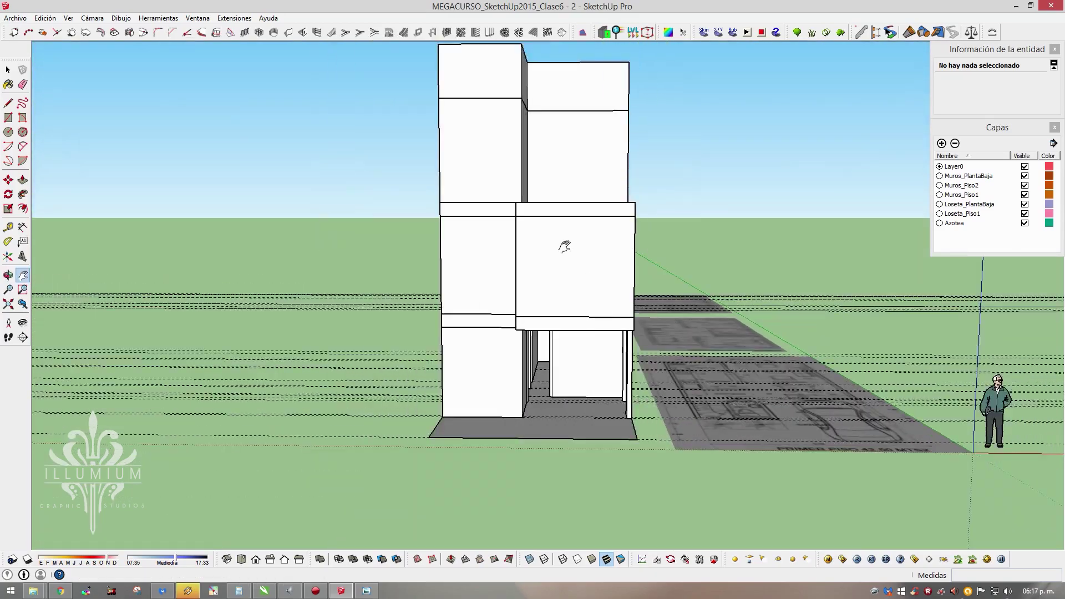
pyautogui.scroll(-3, 565, 246)
pyautogui.moveTo(321, 281); pyautogui.dragTo(302, 451, button='middle')
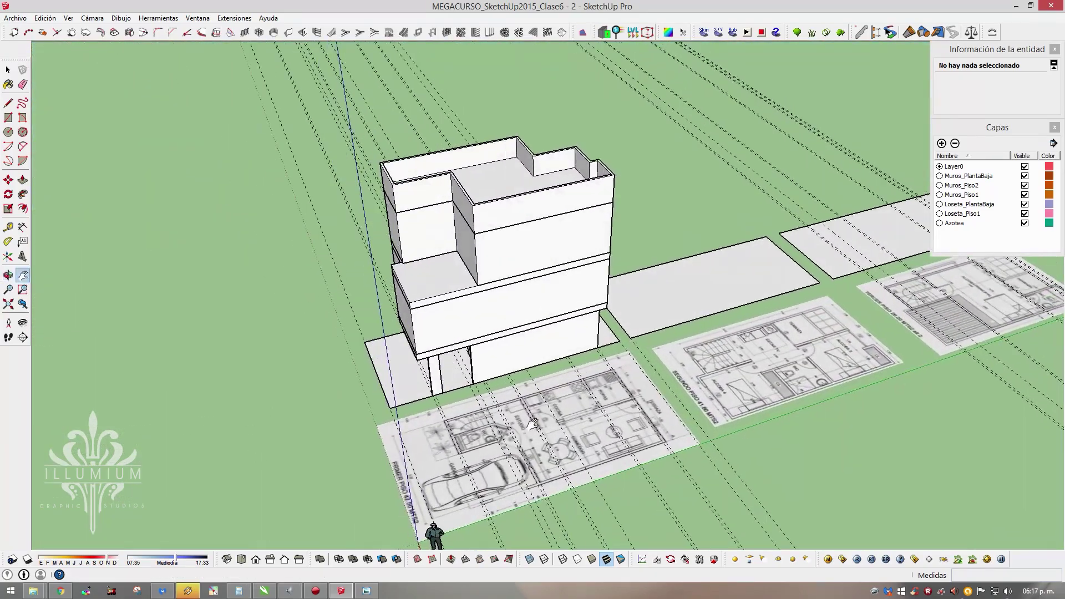
pyautogui.press('space')
pyautogui.moveTo(533, 423); pyautogui.dragTo(533, 500, button='middle')
pyautogui.scroll(-3, 533, 499)
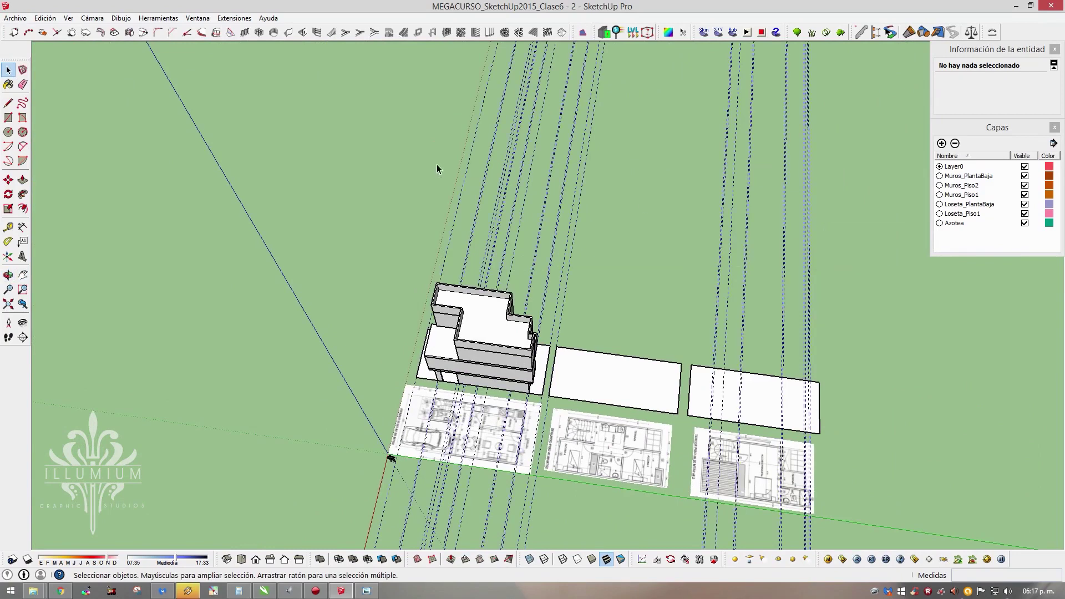
# Delete the leftover guide lines and the two blank white rectangles
pyautogui.hotkey('ctrl', 'a')
pyautogui.press('Delete')
pyautogui.scroll(3, 654, 403)
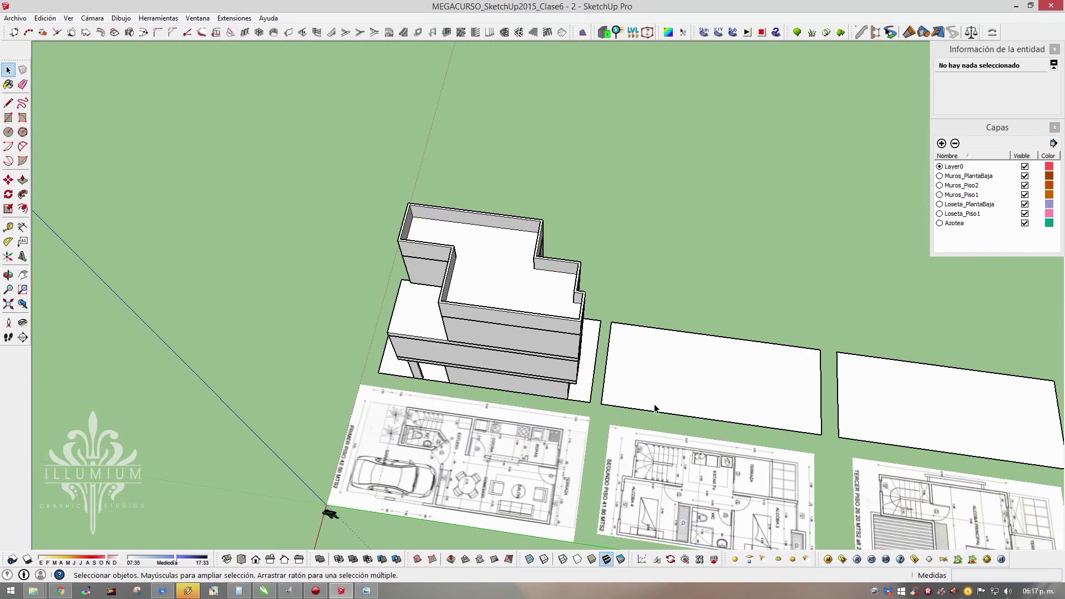
pyautogui.press('Delete')
pyautogui.click(894, 401)
pyautogui.press('Delete')
# Orbit from street level to an angled overhead view to inspect the cleaned-up building
pyautogui.moveTo(894, 401)
pyautogui.mouseDown(button='middle')
pyautogui.moveTo(487, 302)
pyautogui.moveTo(638, 344)
pyautogui.mouseUp(button='middle')
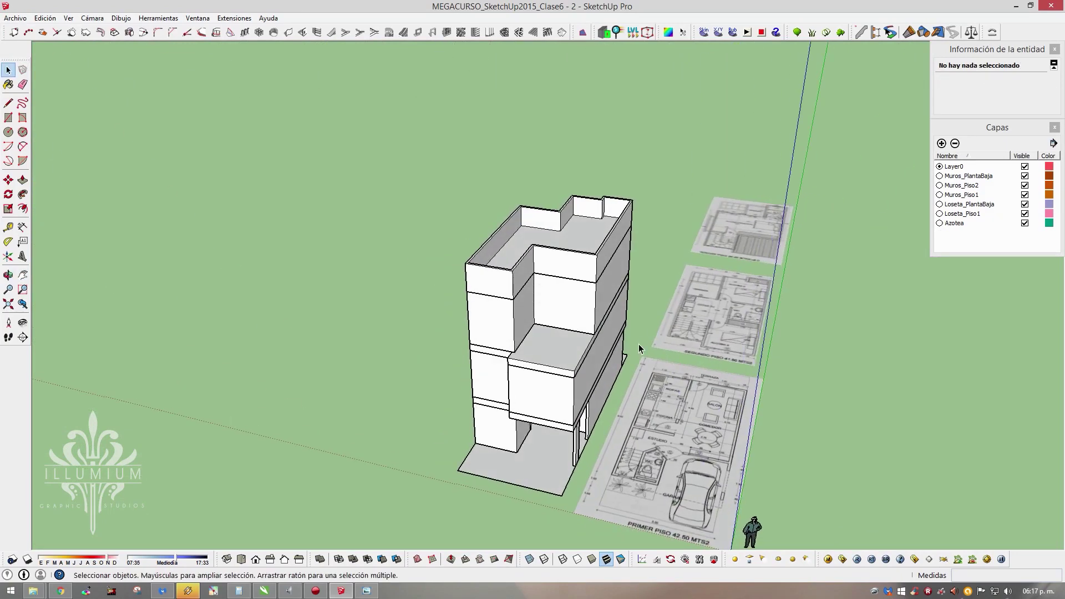
pyautogui.scroll(-3, 560, 277)
pyautogui.scroll(2, 626, 372)
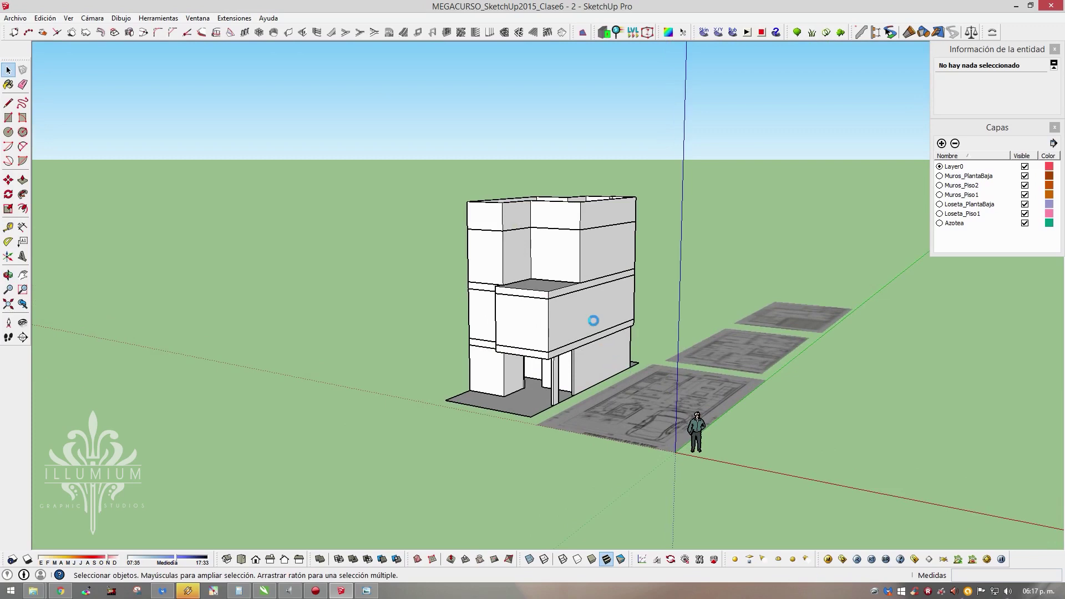
pyautogui.moveTo(594, 320)
pyautogui.mouseDown(button='middle')
pyautogui.moveTo(772, 317)
pyautogui.moveTo(714, 393)
pyautogui.mouseUp(button='middle')
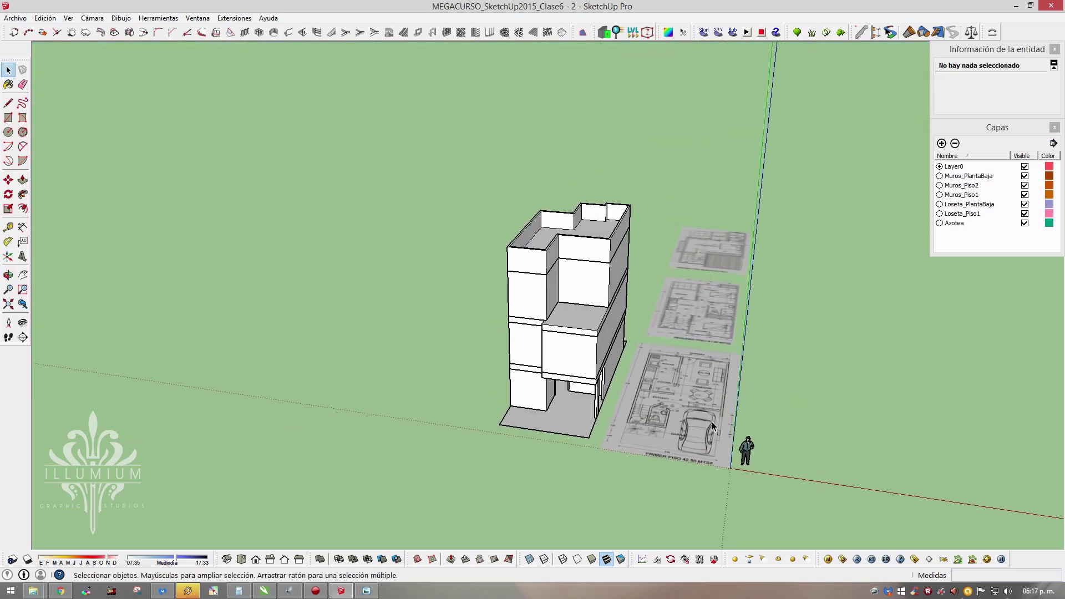
pyautogui.scroll(2, 715, 419)
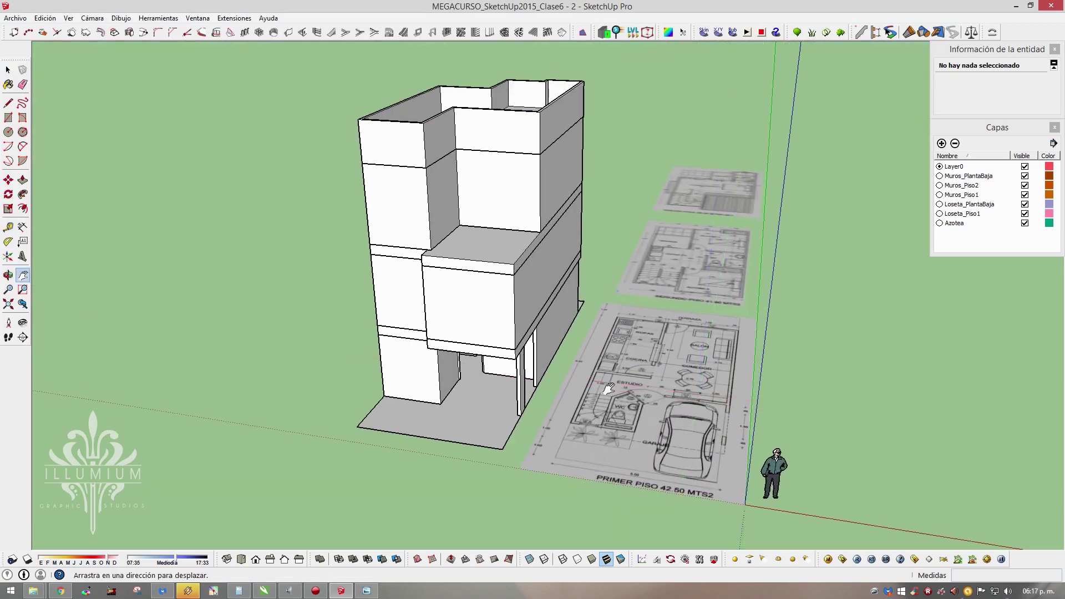
pyautogui.moveTo(609, 389)
pyautogui.mouseDown(button='middle')
pyautogui.moveTo(549, 224)
pyautogui.moveTo(613, 152)
pyautogui.moveTo(604, 330)
pyautogui.moveTo(784, 230)
pyautogui.moveTo(607, 252)
pyautogui.moveTo(563, 327)
pyautogui.moveTo(487, 314)
pyautogui.mouseUp(button='middle')
pyautogui.scroll(3, 605, 330)
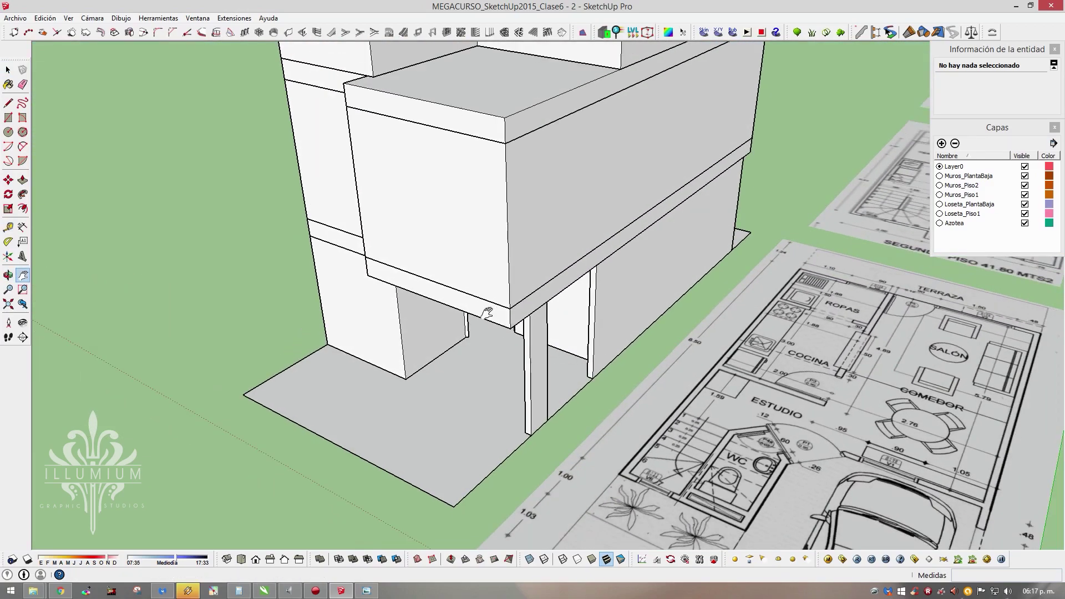
pyautogui.scroll(-5, 487, 314)
pyautogui.scroll(3, 455, 133)
# Hide the Azotea roof and the upper-floor storeys
pyautogui.click(453, 210)
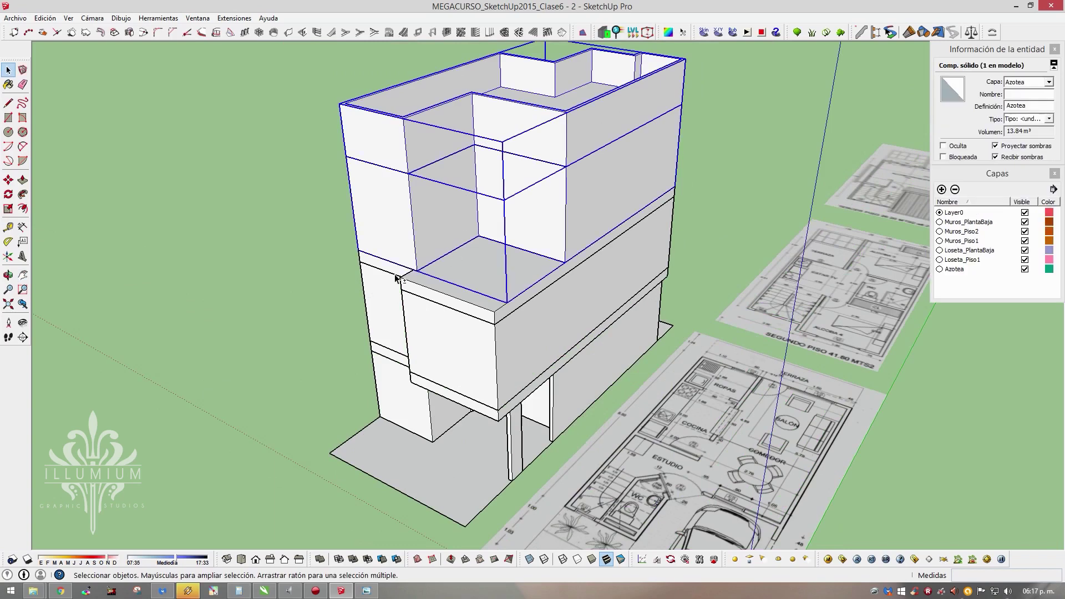
pyautogui.keyDown('ctrl'); pyautogui.click(428, 387); pyautogui.keyUp('ctrl')
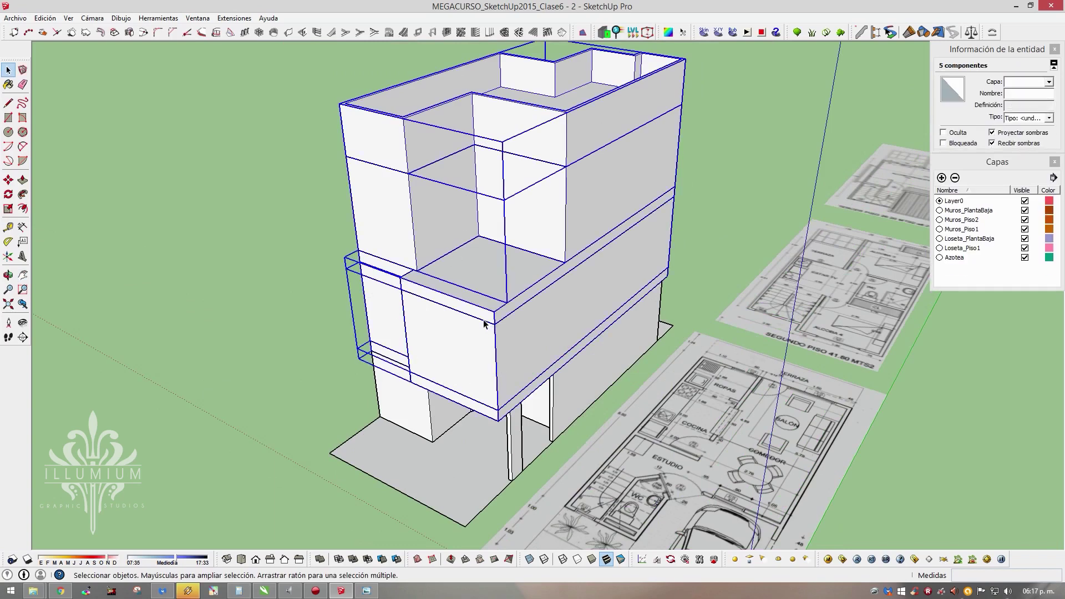
pyautogui.rightClick(447, 211)
pyautogui.click(466, 241)
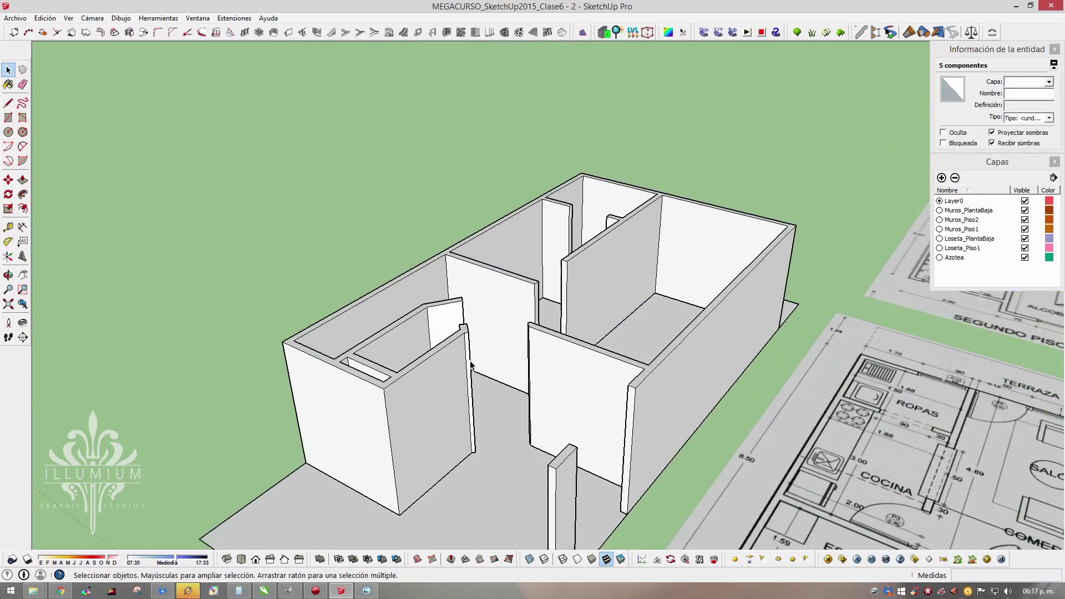
# Draw a 0.88 × 0.27 m rectangular face across the gap between two ground-floor walls
pyautogui.moveTo(470, 365)
pyautogui.mouseDown(button='middle')
pyautogui.moveTo(444, 398)
pyautogui.moveTo(205, 466)
pyautogui.mouseUp(button='middle')
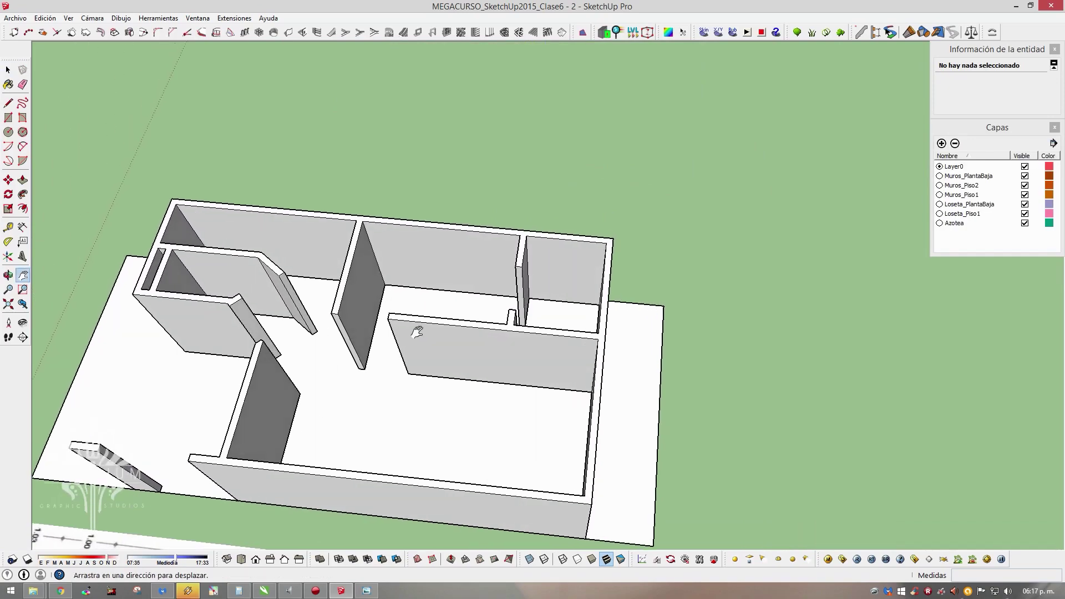
pyautogui.moveTo(417, 331)
pyautogui.mouseDown(button='middle')
pyautogui.moveTo(511, 214)
pyautogui.moveTo(692, 136)
pyautogui.moveTo(657, 246)
pyautogui.mouseUp(button='middle')
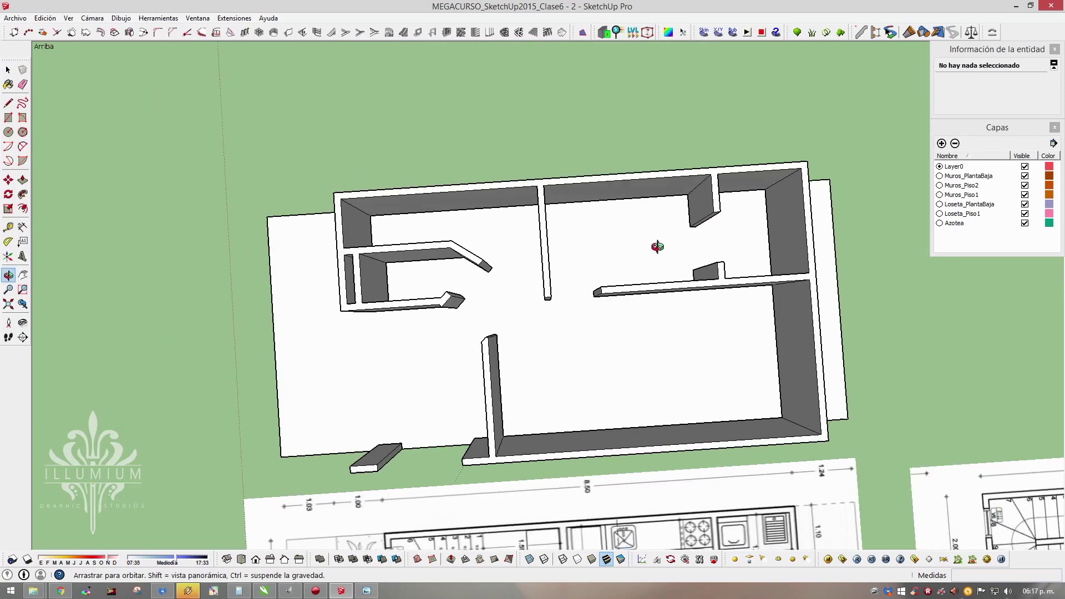
pyautogui.scroll(5, 523, 273)
pyautogui.scroll(3, 459, 301)
pyautogui.keyDown('shift'); pyautogui.moveTo(459, 302); pyautogui.dragTo(445, 196, button='middle'); pyautogui.keyUp('shift')
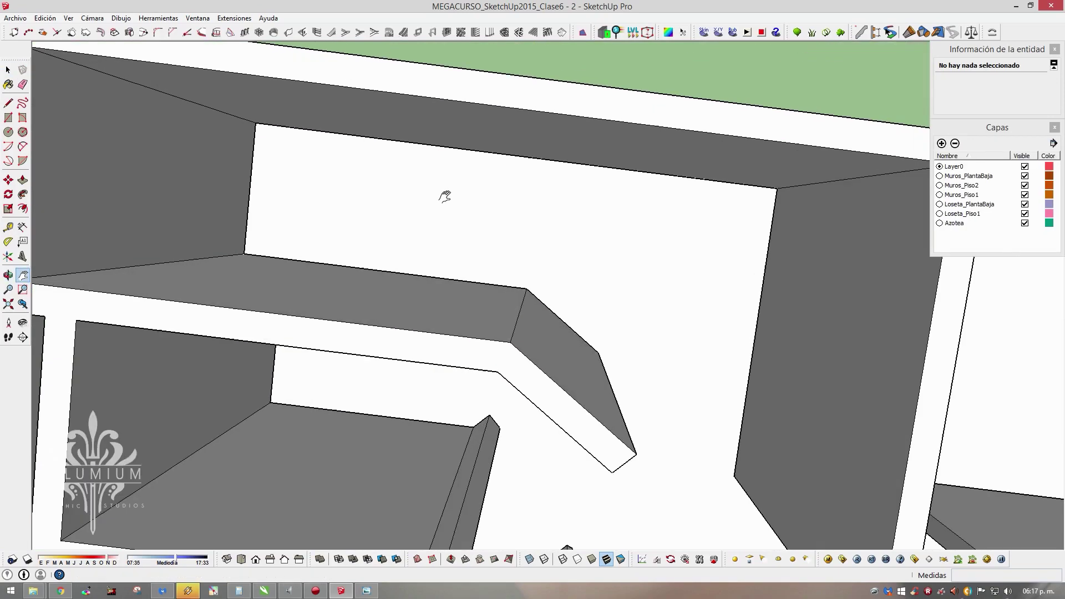
pyautogui.press('r')
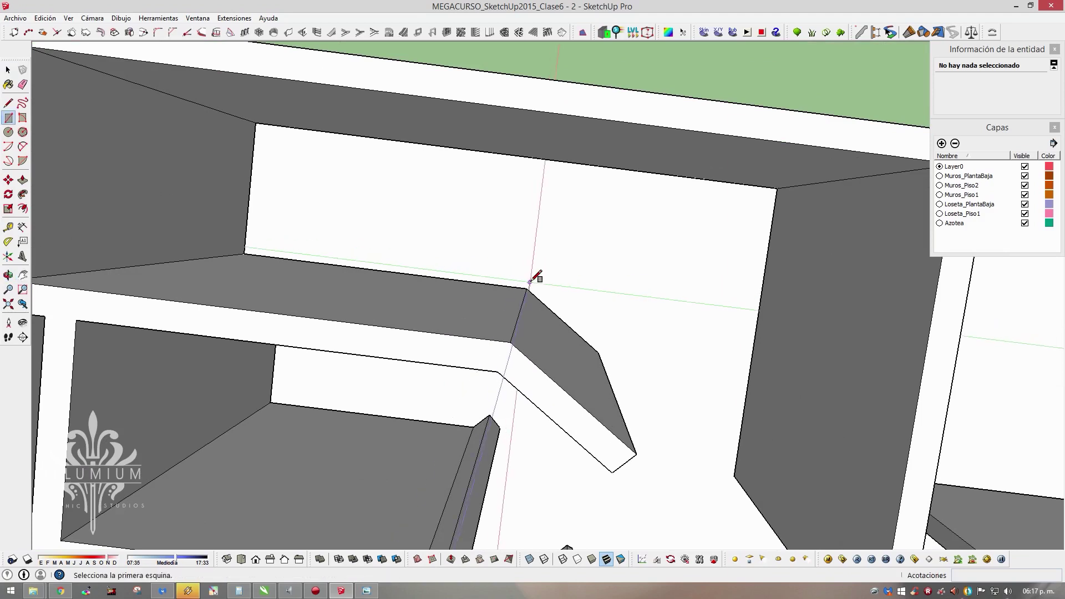
pyautogui.click(526, 288)
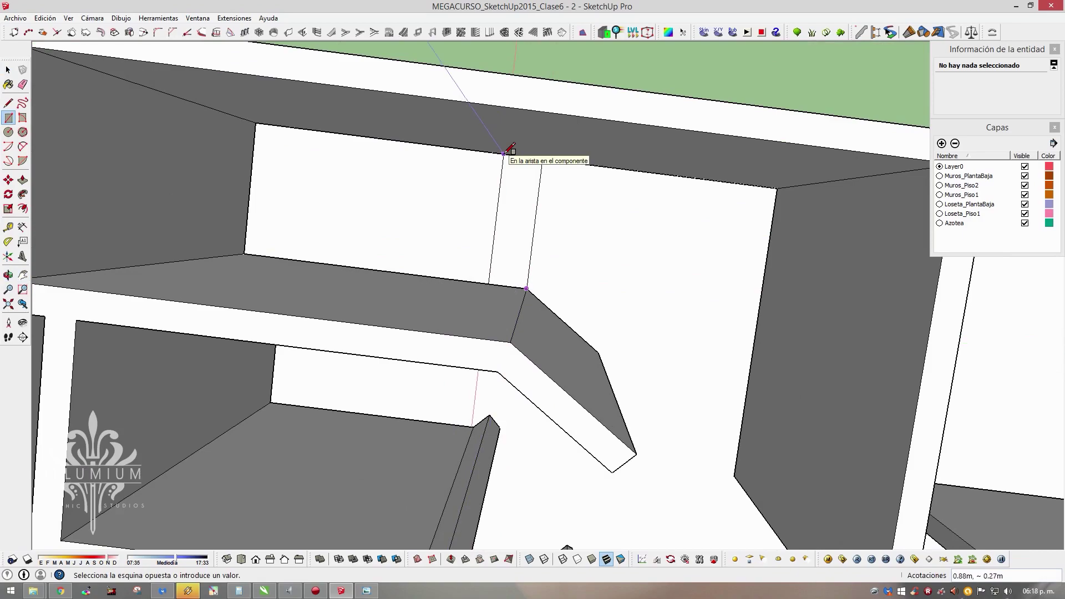
pyautogui.click(506, 152)
# Hide the ground-floor walls surrounding the new face
pyautogui.moveTo(504, 171)
pyautogui.mouseDown(button='middle')
pyautogui.moveTo(380, 167)
pyautogui.moveTo(124, 183)
pyautogui.moveTo(307, 216)
pyautogui.moveTo(305, 280)
pyautogui.mouseUp(button='middle')
pyautogui.scroll(-5, 545, 273)
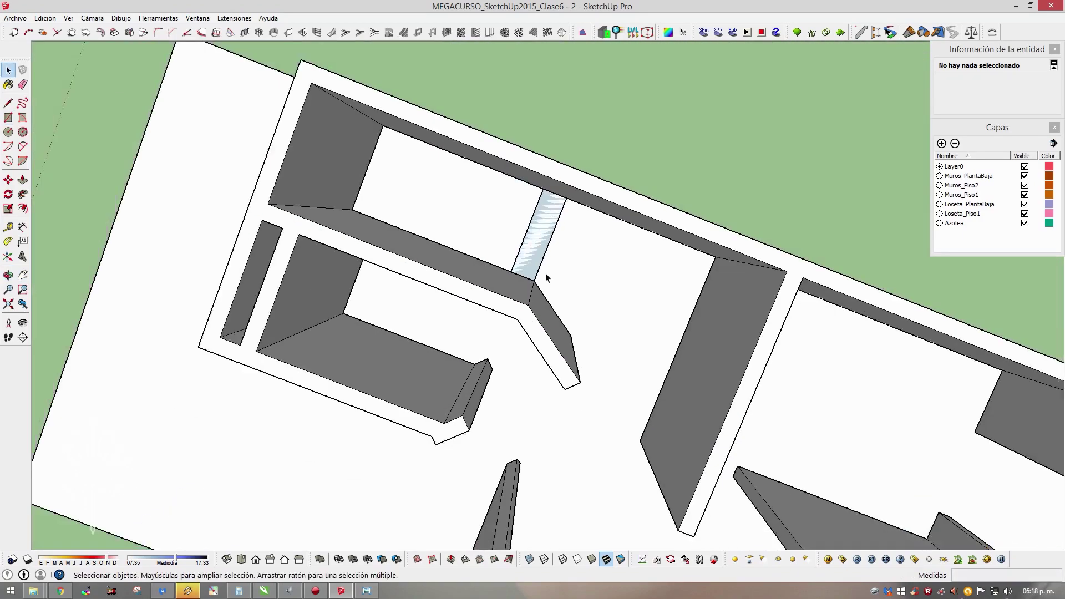
pyautogui.moveTo(545, 273); pyautogui.dragTo(488, 216, button='middle')
pyautogui.scroll(3, 555, 221)
pyautogui.rightClick(606, 208)
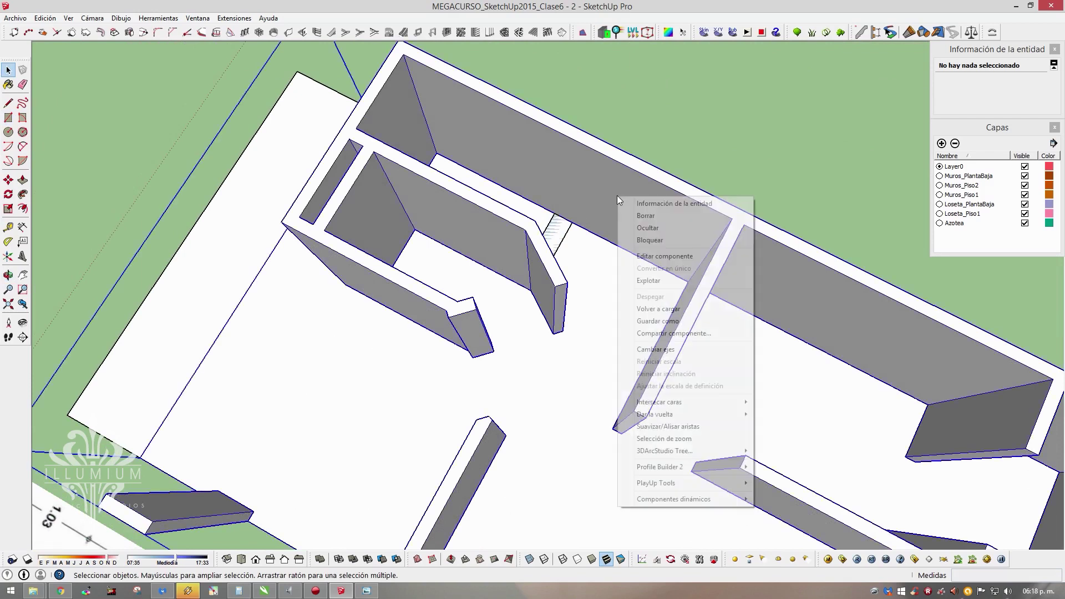
pyautogui.click(624, 238)
pyautogui.scroll(5, 525, 235)
# Push/Pull the rectangular face up into a solid step block
pyautogui.click(567, 257)
pyautogui.scroll(1, 567, 256)
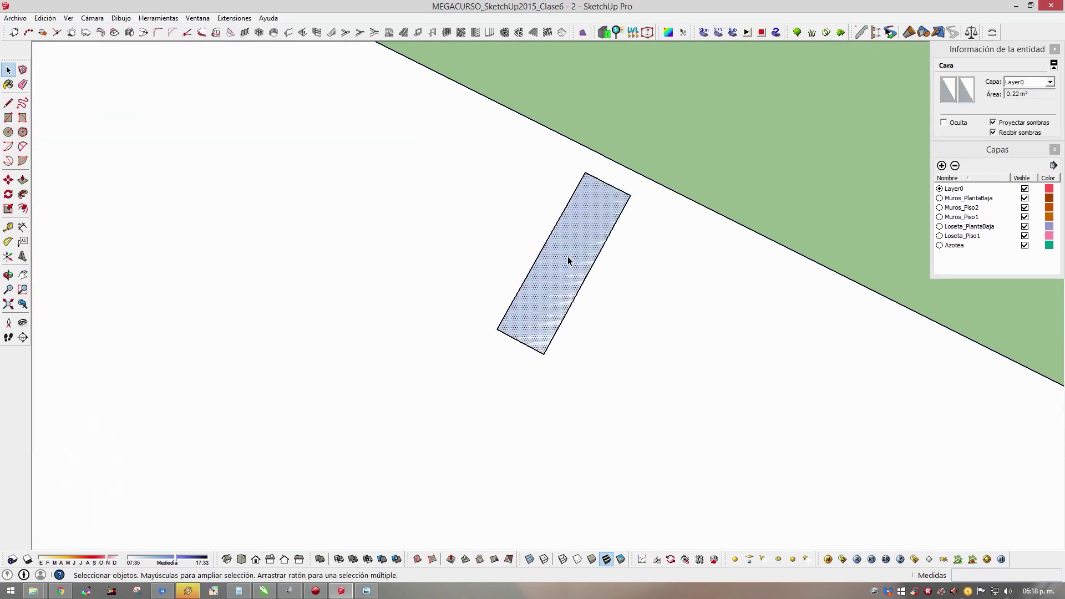
pyautogui.press('p')
pyautogui.moveTo(567, 257); pyautogui.dragTo(566, 277)
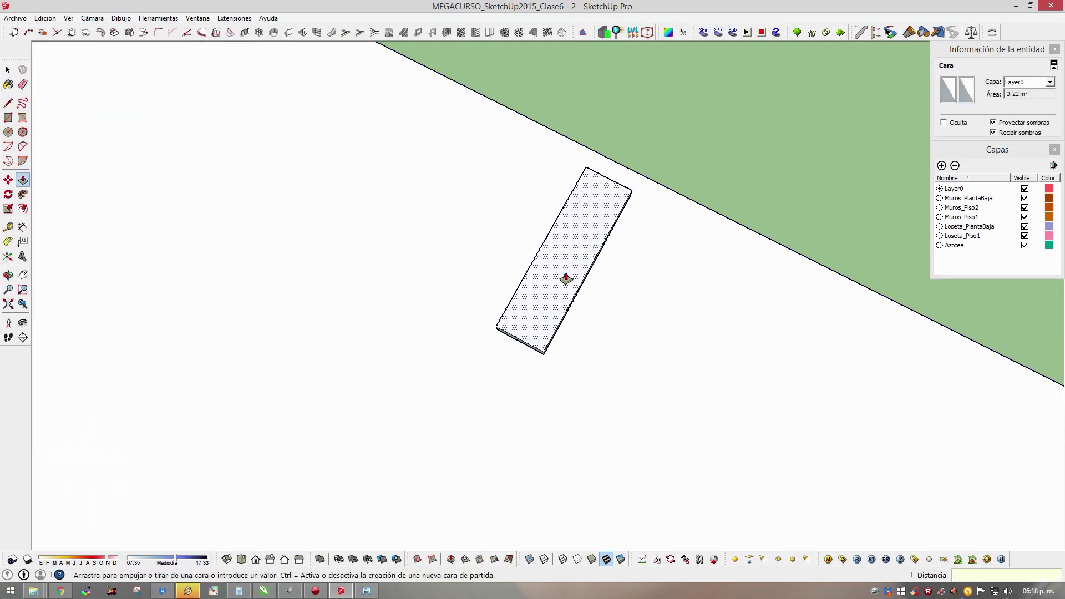
pyautogui.click(566, 277)
pyautogui.press('space')
pyautogui.scroll(3, 567, 273)
pyautogui.moveTo(546, 307)
pyautogui.mouseDown(button='middle')
pyautogui.moveTo(788, 62)
pyautogui.moveTo(571, 90)
pyautogui.moveTo(533, 216)
pyautogui.moveTo(609, 204)
pyautogui.moveTo(531, 199)
pyautogui.moveTo(565, 237)
pyautogui.mouseUp(button='middle')
# Turn the step block into a component named Escalon1
pyautogui.tripleClick(564, 237)
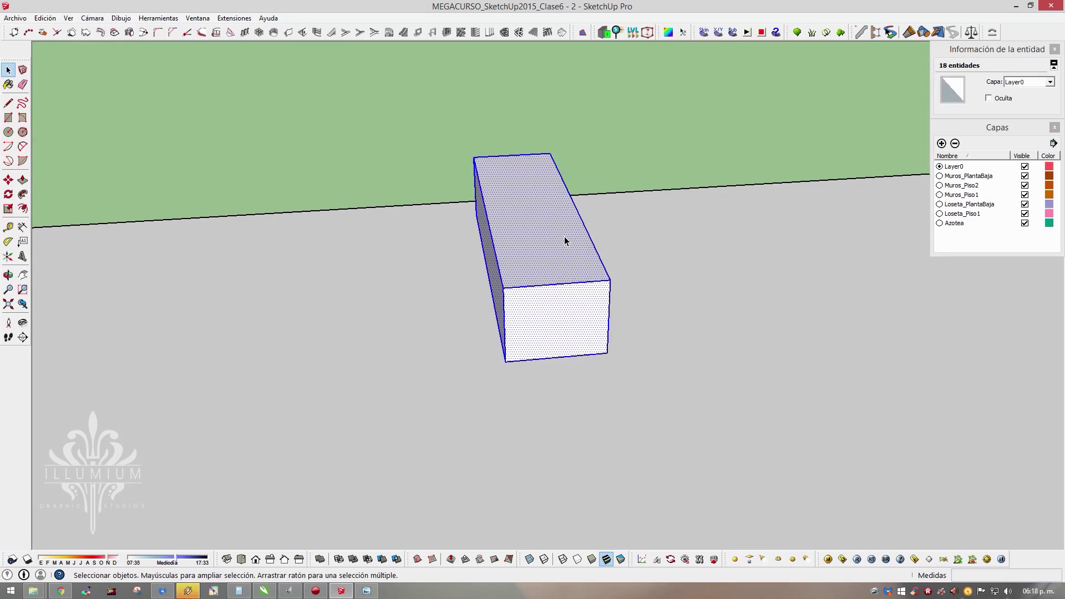
pyautogui.press('g')
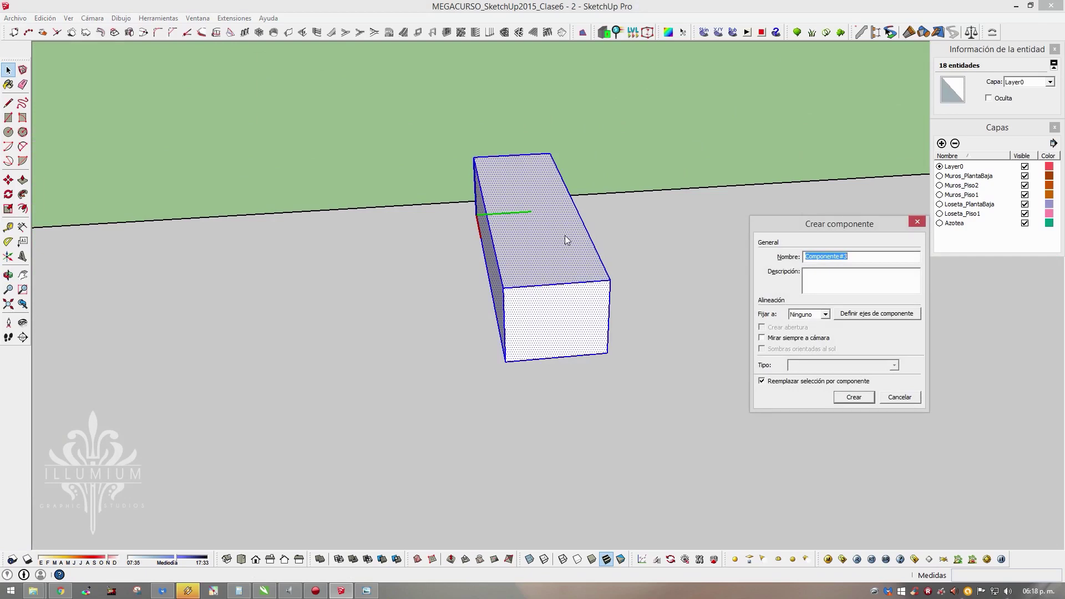
pyautogui.press('Return')
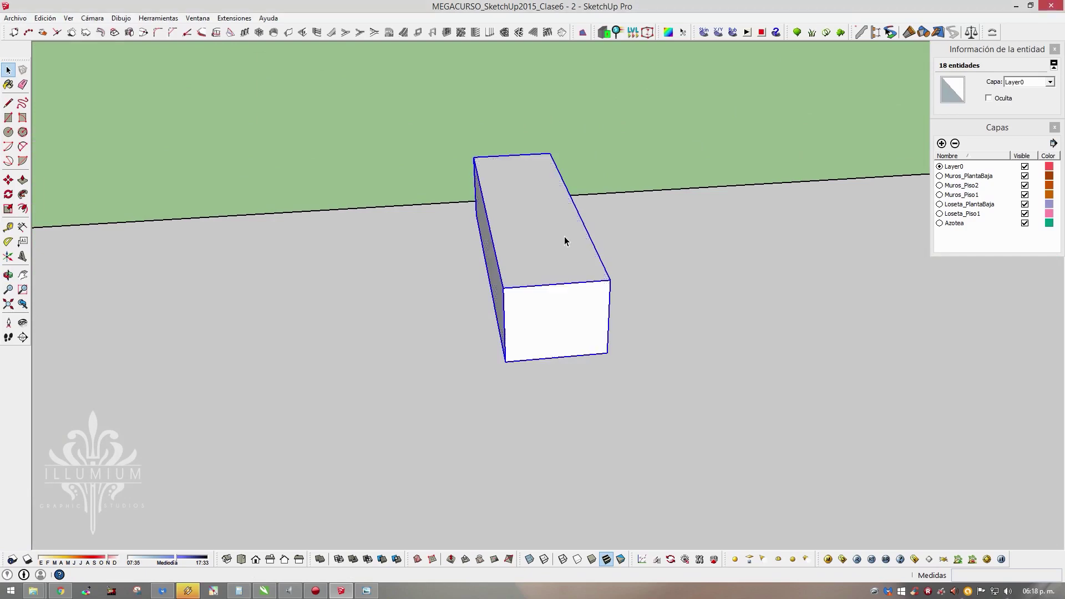
pyautogui.moveTo(579, 239); pyautogui.dragTo(512, 232, button='middle')
# Copy Escalon1 one step up and back, then array it 4x into a flight
pyautogui.press('m')
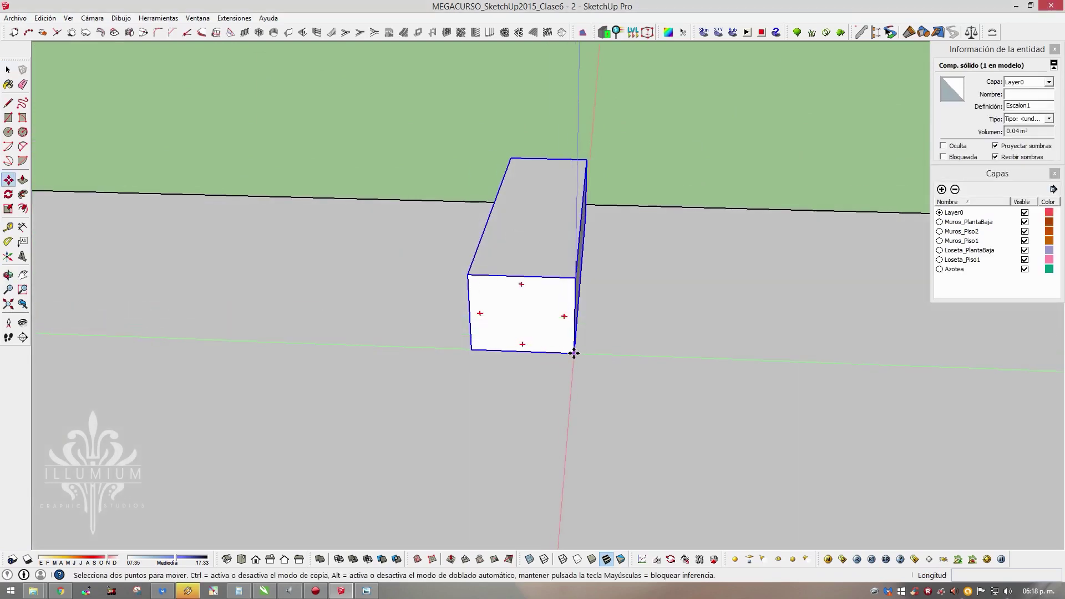
pyautogui.click(574, 353)
pyautogui.press('ctrl')
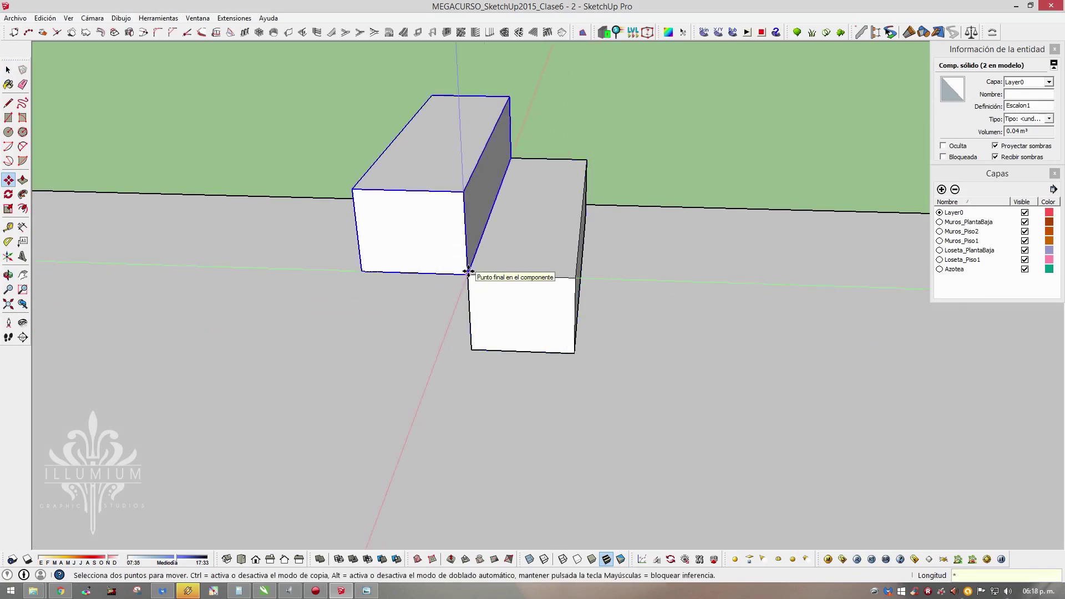
pyautogui.click(469, 272)
pyautogui.write('4x')
pyautogui.press('Return')
pyautogui.scroll(-5, 499, 266)
pyautogui.moveTo(499, 267); pyautogui.dragTo(410, 323, button='middle')
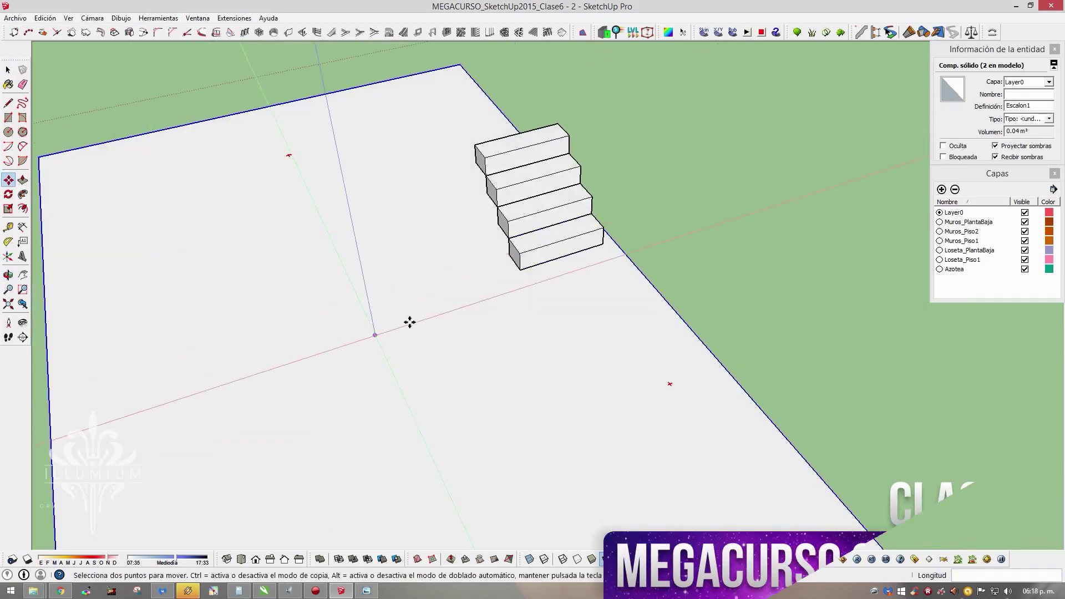
pyautogui.scroll(3, 578, 202)
pyautogui.moveTo(538, 230); pyautogui.dragTo(333, 167, button='middle')
pyautogui.press('space')
# Unhide all hidden walls and storeys with Edición > Mostrar > Todas
pyautogui.click(45, 18)
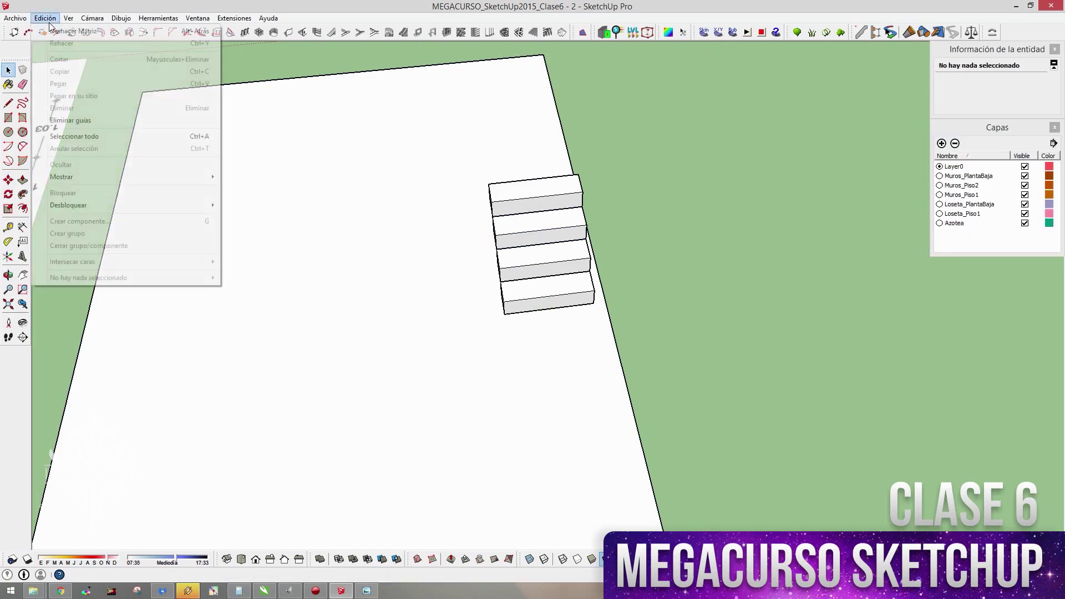
pyautogui.click(262, 202)
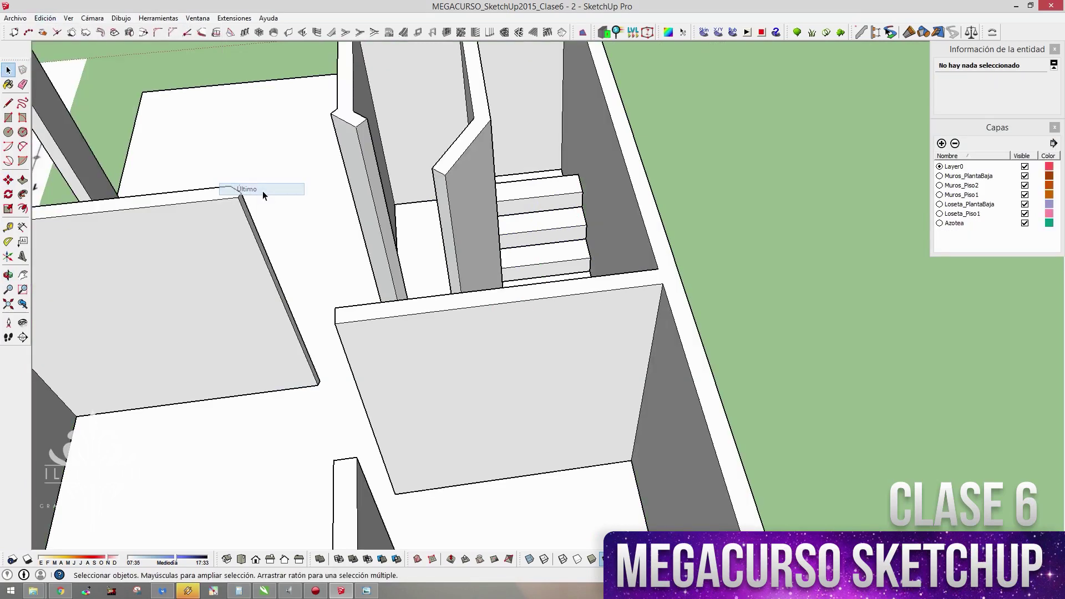
pyautogui.moveTo(262, 191)
pyautogui.mouseDown(button='middle')
pyautogui.moveTo(575, 313)
pyautogui.moveTo(531, 476)
pyautogui.mouseUp(button='middle')
pyautogui.scroll(5, 564, 199)
pyautogui.moveTo(564, 198); pyautogui.dragTo(475, 190, button='middle')
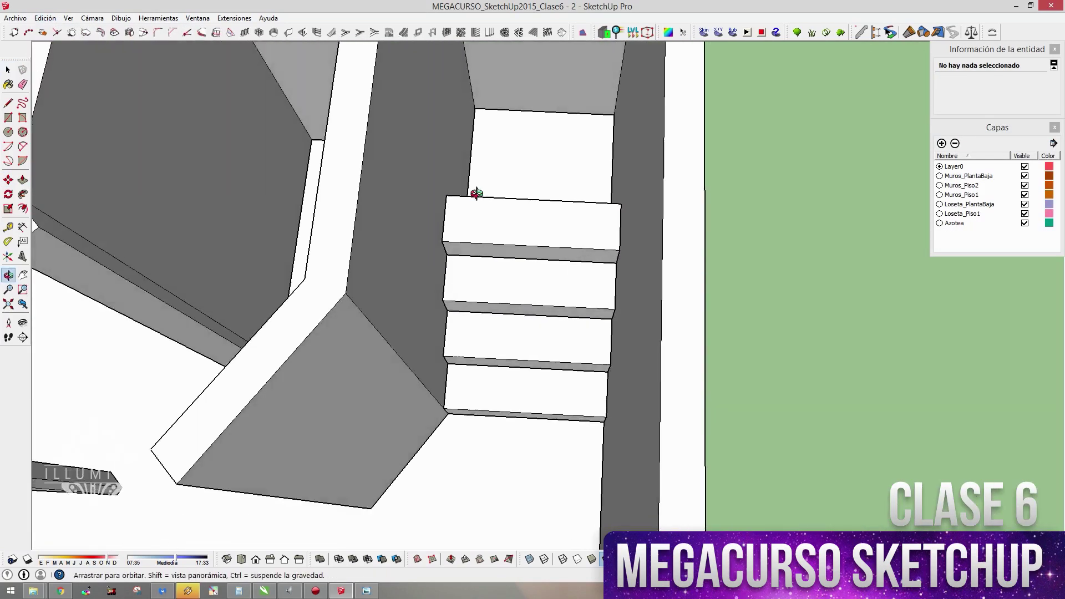
pyautogui.scroll(-2, 516, 209)
pyautogui.scroll(-3, 457, 356)
pyautogui.scroll(5, 391, 255)
pyautogui.keyDown('shift'); pyautogui.moveTo(391, 254); pyautogui.dragTo(407, 271, button='middle'); pyautogui.keyUp('shift')
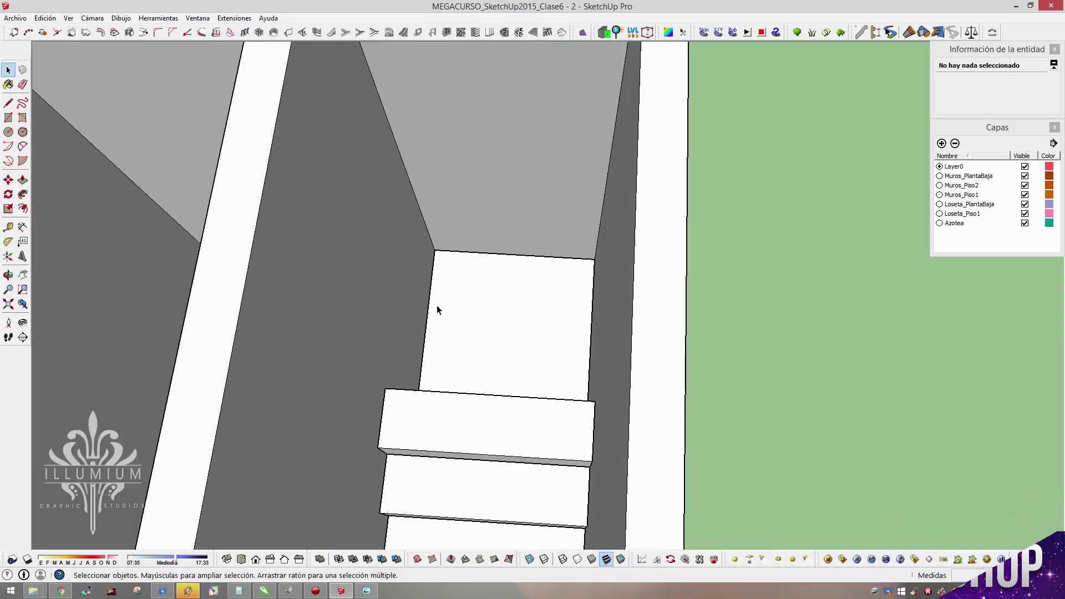
# Draw lines closing a landing face beyond the top step and start making it Escalon2
pyautogui.press('l')
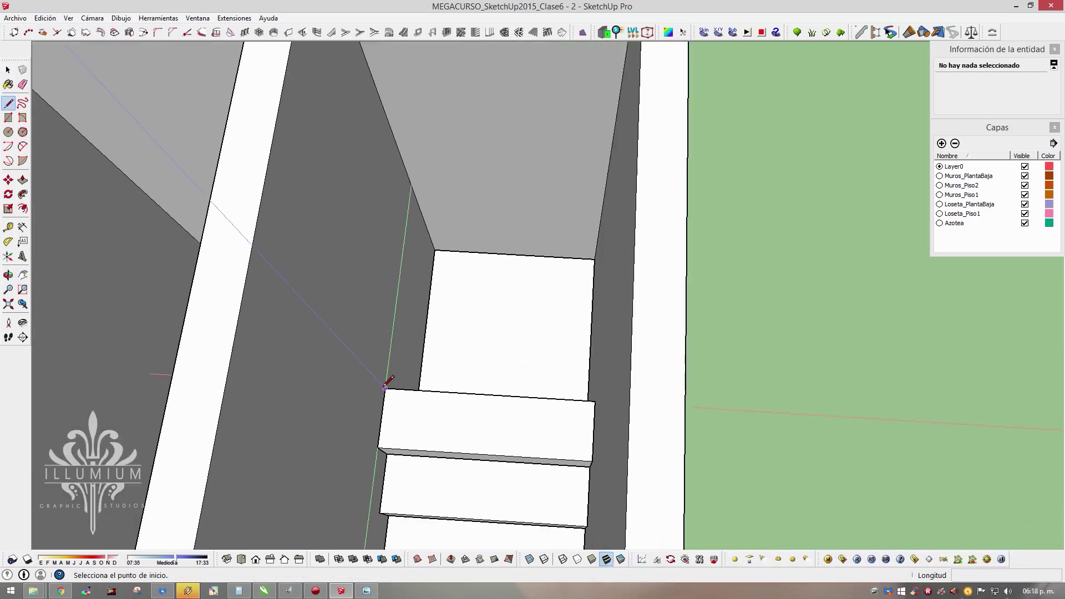
pyautogui.click(385, 388)
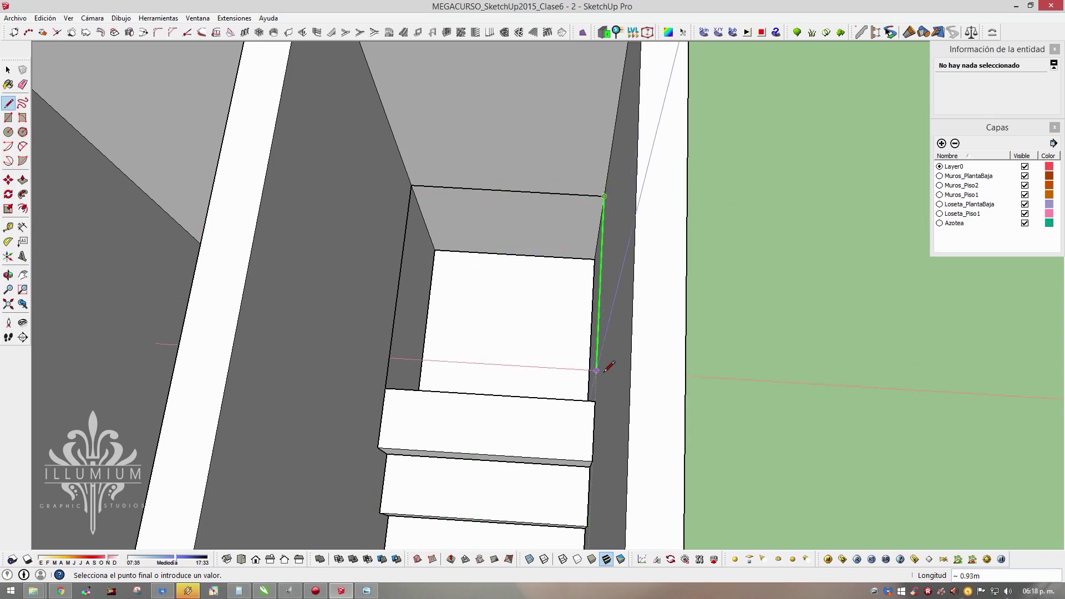
pyautogui.click(594, 400)
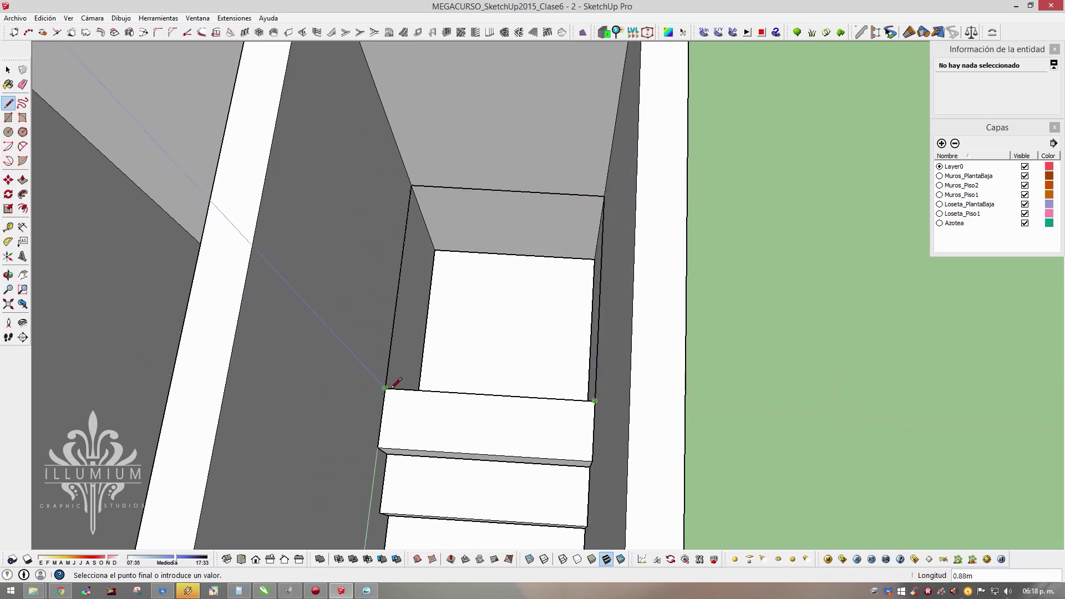
pyautogui.press('space')
pyautogui.click(494, 325)
pyautogui.doubleClick(470, 314)
pyautogui.press('g')
pyautogui.write('Escalon2')
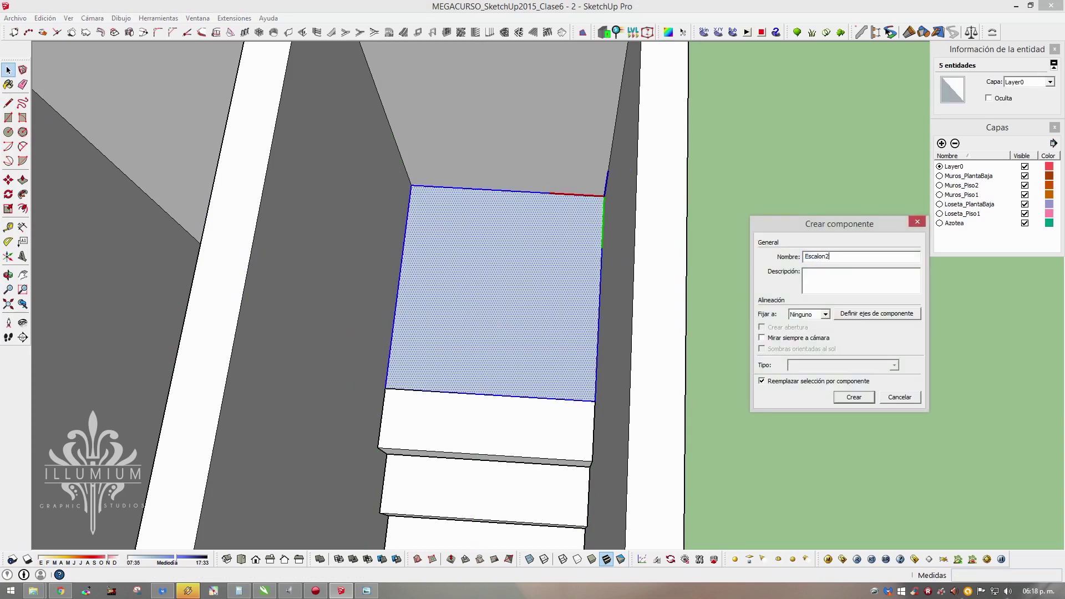
# Open the Escalon2 landing block and draw diagonal lines splitting its top into three triangles
pyautogui.press('Return')
pyautogui.scroll(1, 485, 328)
pyautogui.scroll(3, 527, 332)
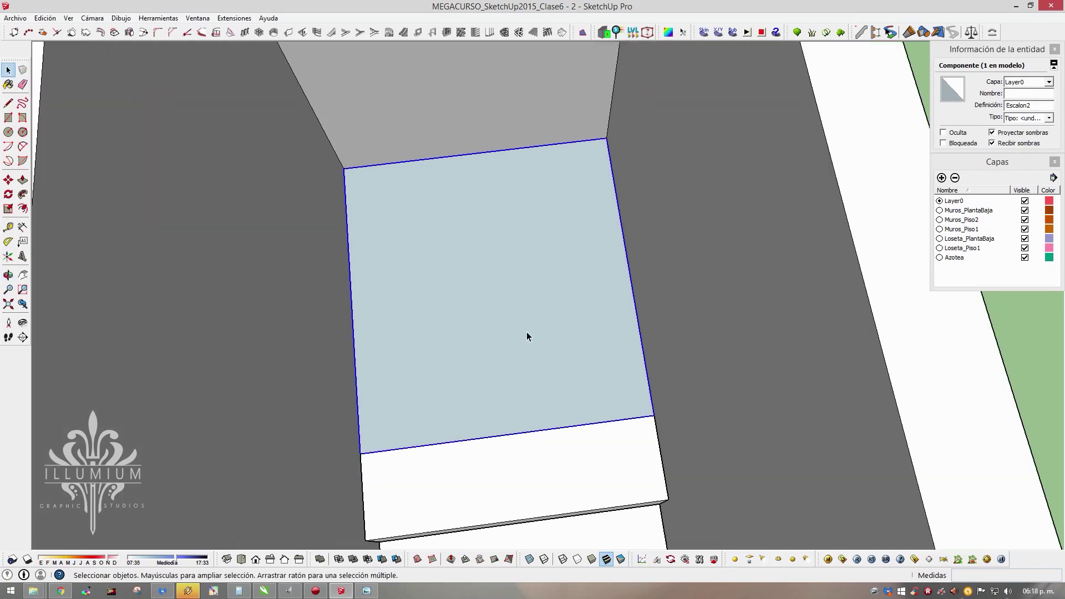
pyautogui.doubleClick(527, 332)
pyautogui.press('l')
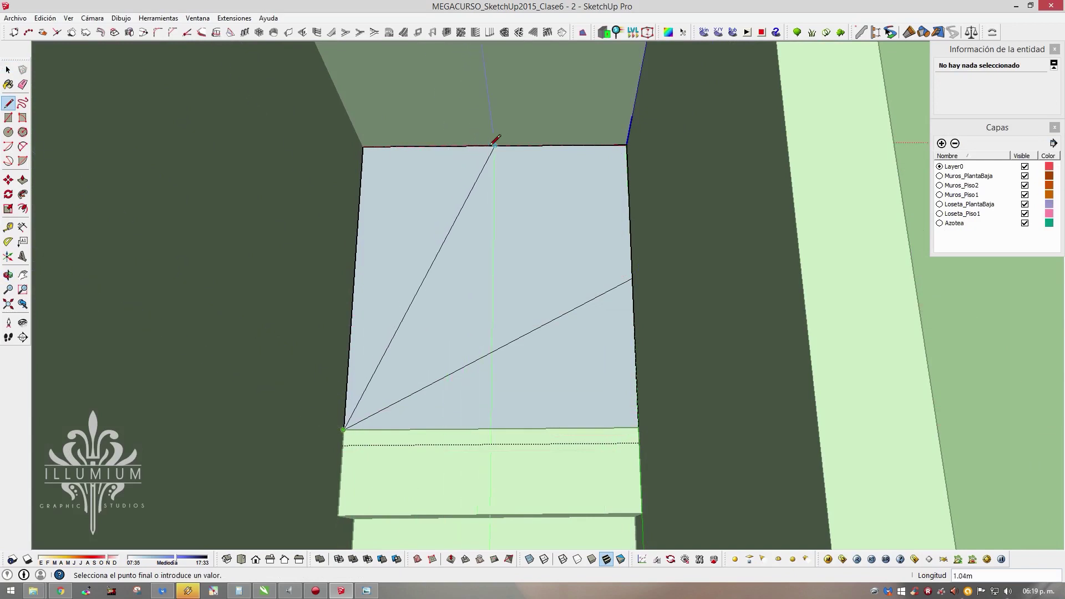
pyautogui.press('space')
pyautogui.scroll(-3, 530, 292)
pyautogui.scroll(3, 538, 348)
pyautogui.moveTo(538, 349); pyautogui.dragTo(554, 300, button='middle')
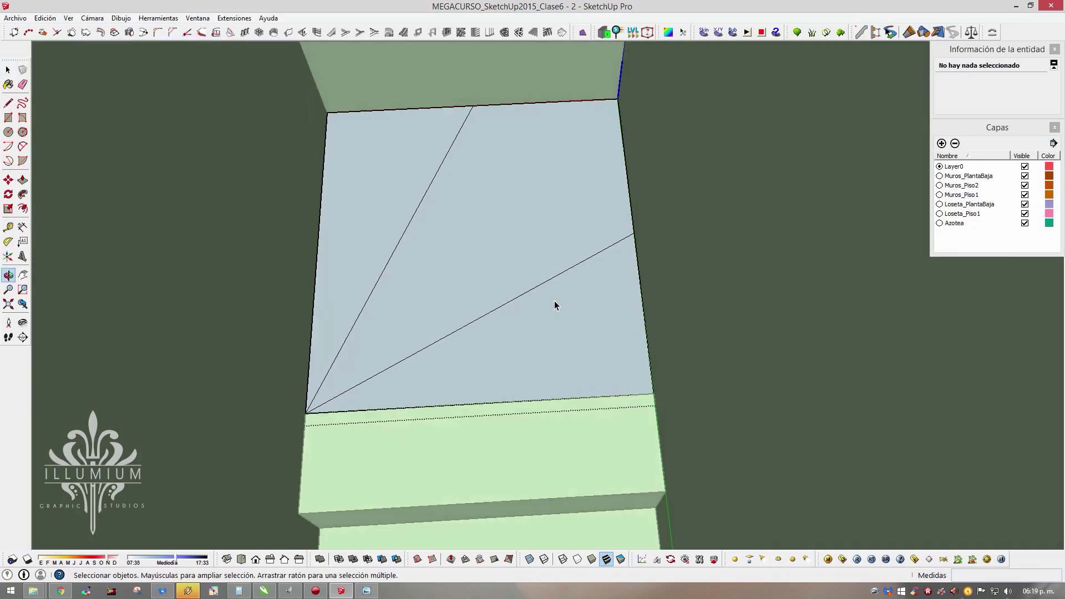
# Raise the lower triangle, then push it back flush with the landing
pyautogui.press('p')
pyautogui.click(553, 344)
pyautogui.click(553, 332)
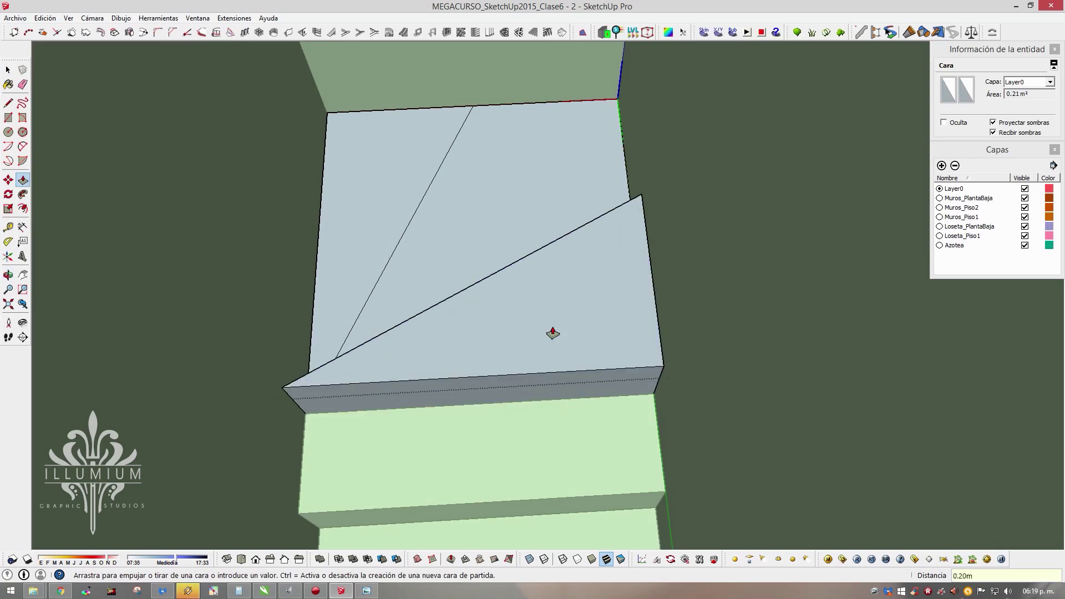
pyautogui.press('space')
pyautogui.press('p')
pyautogui.moveTo(494, 240); pyautogui.dragTo(542, 305)
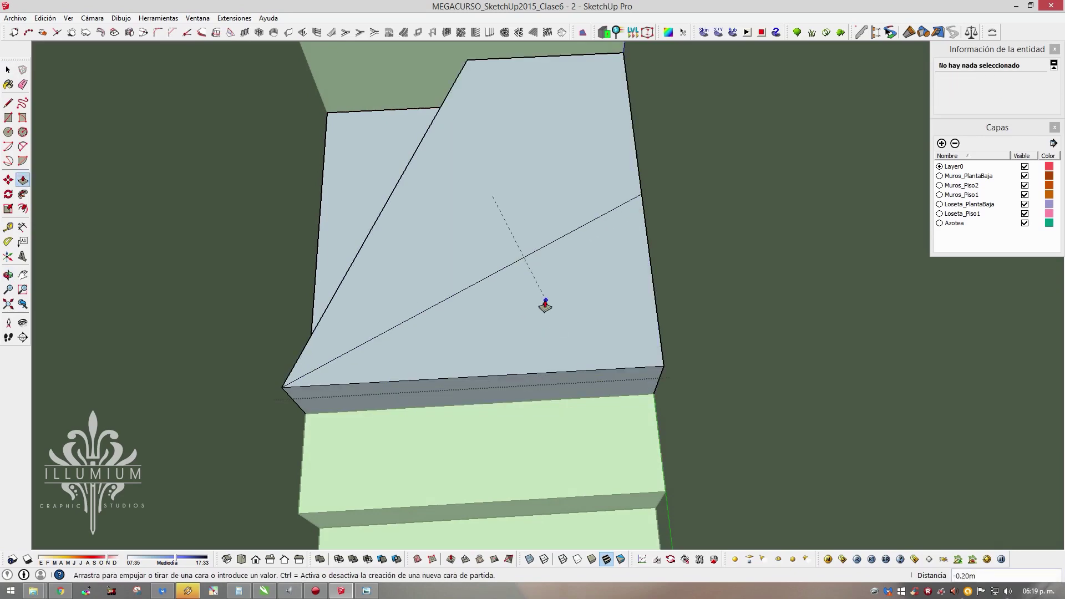
# Raise the middle and left triangles 0.2 m each
pyautogui.moveTo(469, 206); pyautogui.dragTo(467, 229)
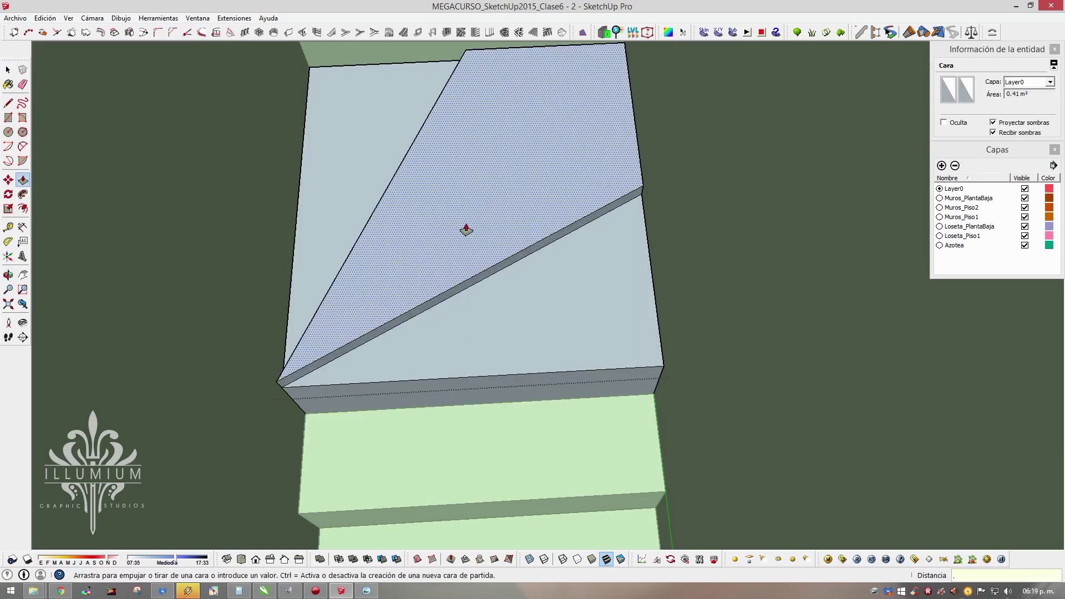
pyautogui.write('2')
pyautogui.press('Return')
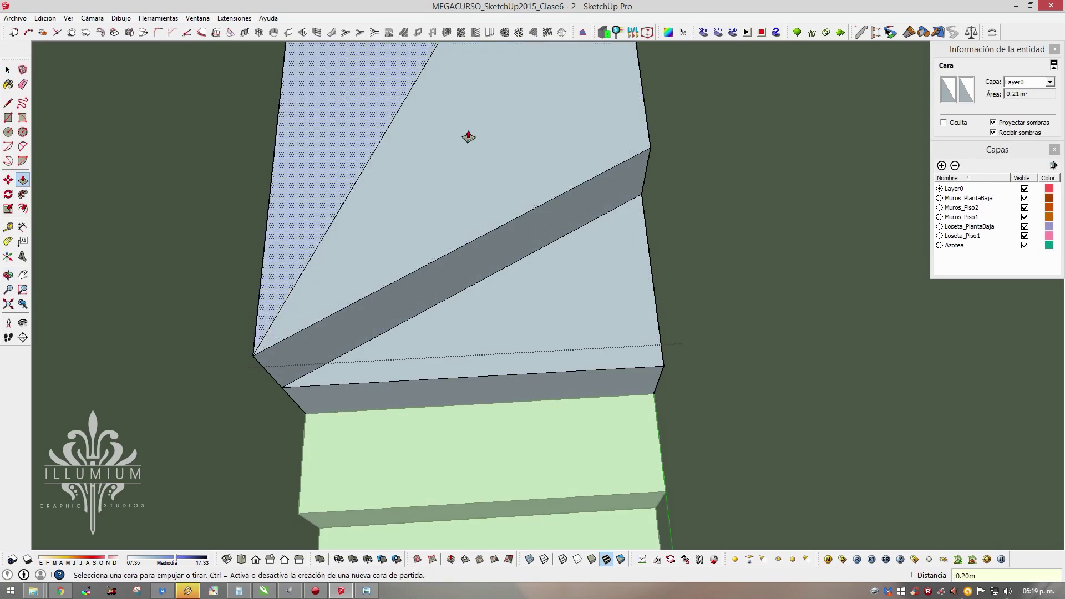
pyautogui.click(360, 111)
pyautogui.write('.2')
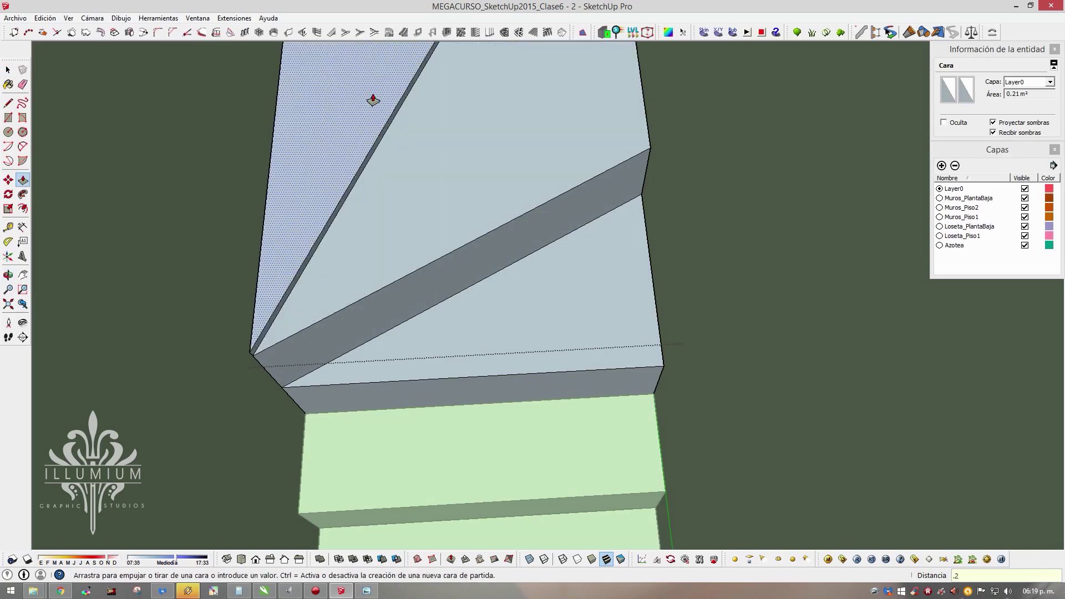
pyautogui.press('Return')
pyautogui.scroll(-5, 373, 99)
pyautogui.press('space')
# Hide the Muros_PlantaBaja ground-floor wall component
pyautogui.scroll(-3, 356, 189)
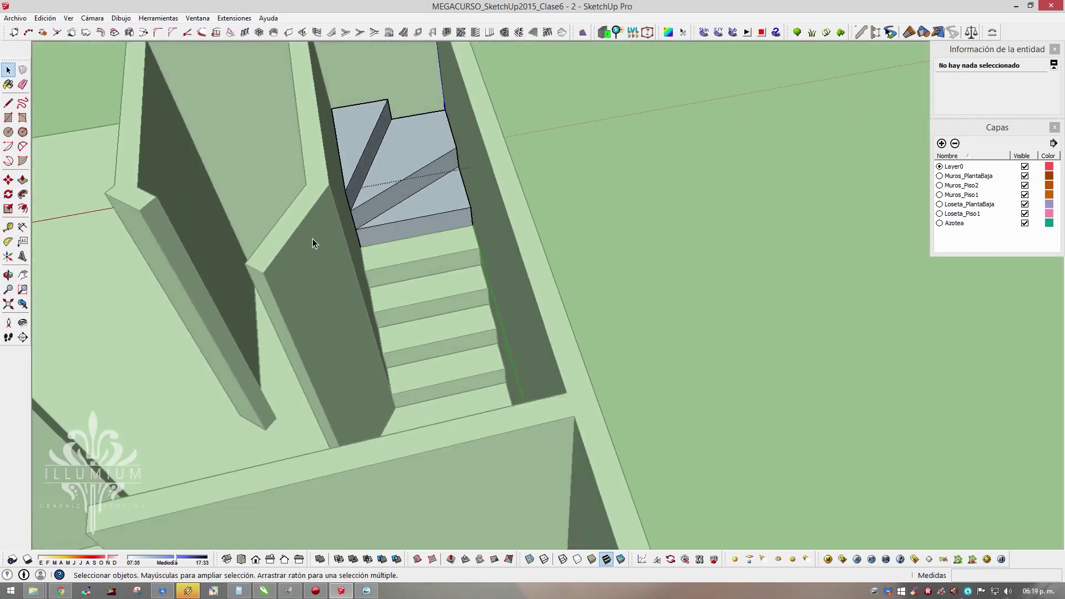
pyautogui.click(311, 247)
pyautogui.rightClick(326, 244)
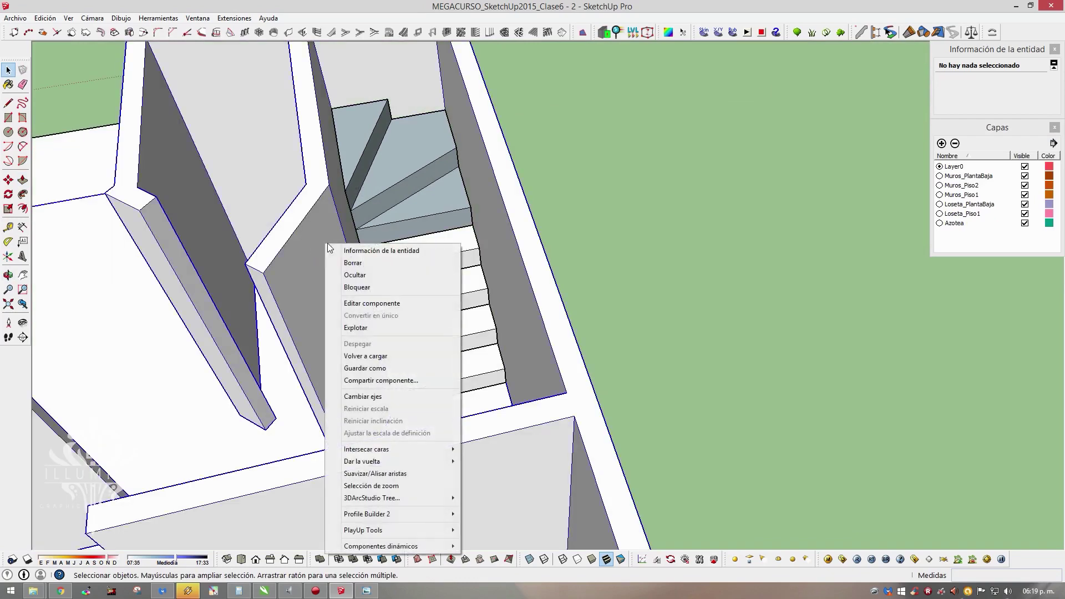
pyautogui.click(350, 275)
# Orbit beneath the stair and undo the last two changes to the winder treads
pyautogui.scroll(5, 335, 202)
pyautogui.moveTo(461, 278)
pyautogui.mouseDown(button='middle')
pyautogui.moveTo(520, 301)
pyautogui.moveTo(758, 114)
pyautogui.moveTo(542, 152)
pyautogui.moveTo(577, 200)
pyautogui.moveTo(485, 326)
pyautogui.mouseUp(button='middle')
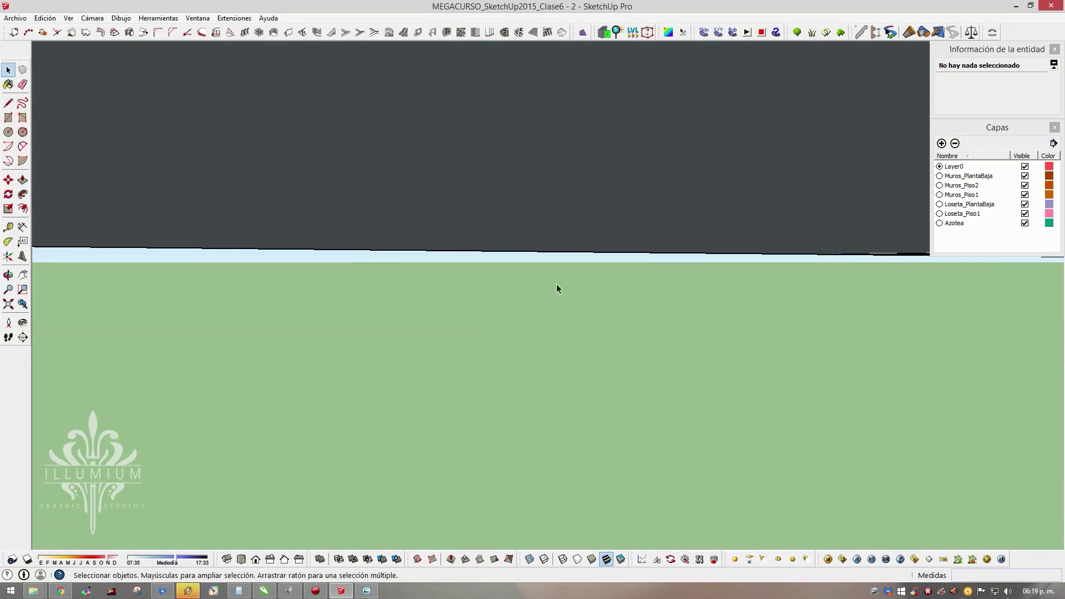
pyautogui.moveTo(557, 284)
pyautogui.mouseDown(button='middle')
pyautogui.moveTo(459, 303)
pyautogui.moveTo(459, 348)
pyautogui.mouseUp(button='middle')
pyautogui.scroll(3, 459, 347)
pyautogui.moveTo(498, 214)
pyautogui.keyDown('shift'); pyautogui.mouseDown(button='middle')
pyautogui.moveTo(486, 219)
pyautogui.moveTo(508, 222)
pyautogui.moveTo(580, 162)
pyautogui.moveTo(255, 369)
pyautogui.moveTo(380, 299)
pyautogui.moveTo(394, 317)
pyautogui.moveTo(452, 264)
pyautogui.mouseUp(button='middle'); pyautogui.keyUp('shift')
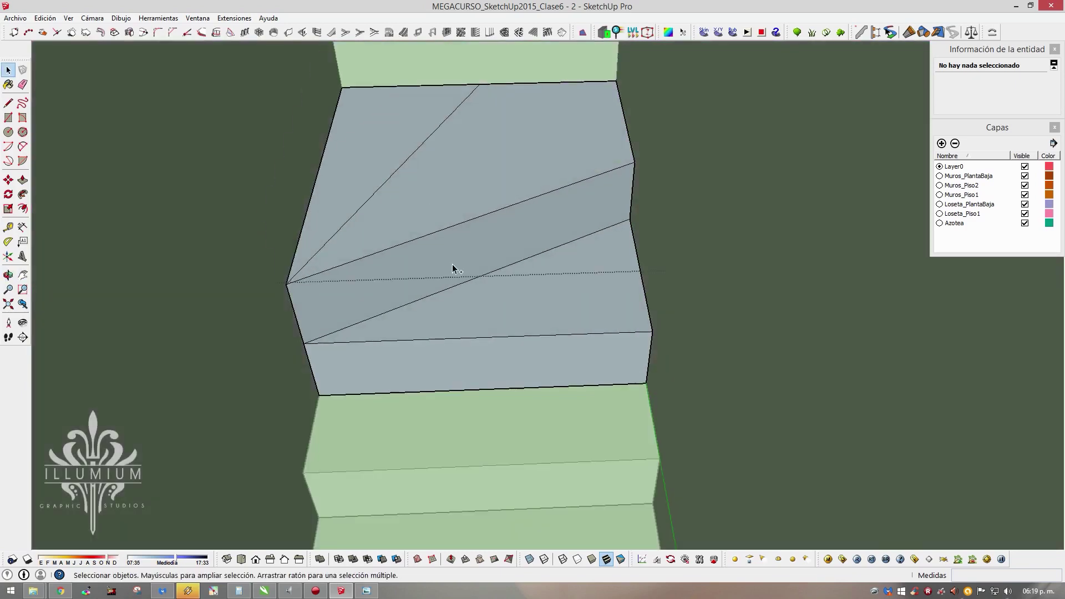
pyautogui.hotkey('ctrl', 'z')
pyautogui.hotkey('ctrl', 'z')
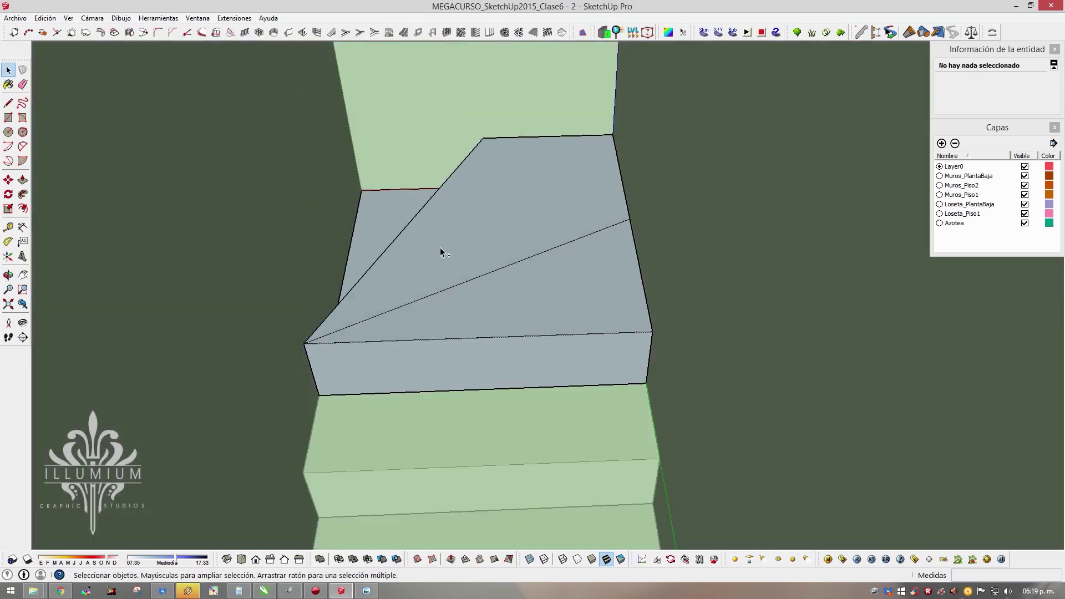
pyautogui.hotkey('ctrl', 'z')
pyautogui.scroll(-3, 440, 247)
pyautogui.rightClick(325, 193)
# Hide the remaining wall blocking the view of the stair
pyautogui.rightClick(384, 128)
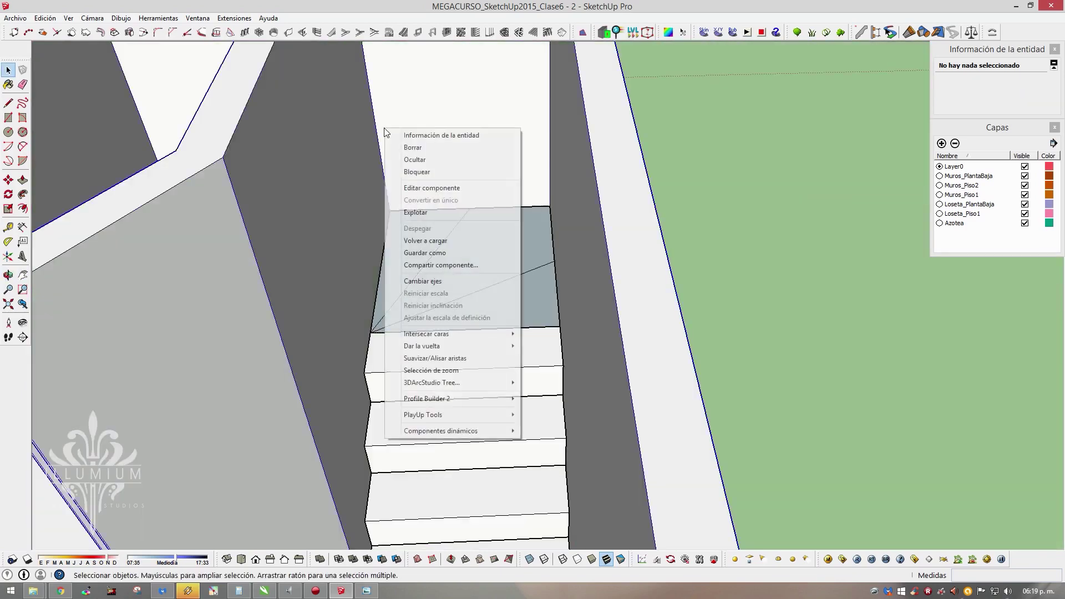
pyautogui.click(414, 159)
pyautogui.moveTo(435, 361)
pyautogui.mouseDown(button='middle')
pyautogui.moveTo(590, 316)
pyautogui.moveTo(475, 347)
pyautogui.mouseUp(button='middle')
pyautogui.scroll(2, 552, 339)
pyautogui.scroll(-1, 560, 332)
# Try extruding one landing triangle, then undo the extrusion
pyautogui.press('p')
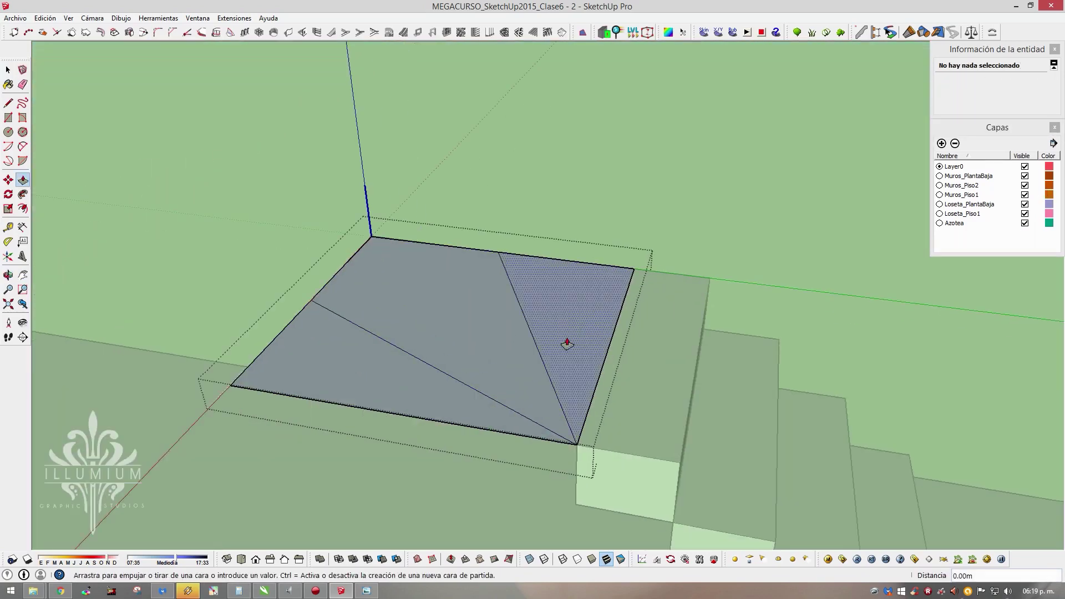
pyautogui.click(569, 327)
pyautogui.press('Return')
pyautogui.moveTo(570, 329); pyautogui.dragTo(447, 298, button='middle')
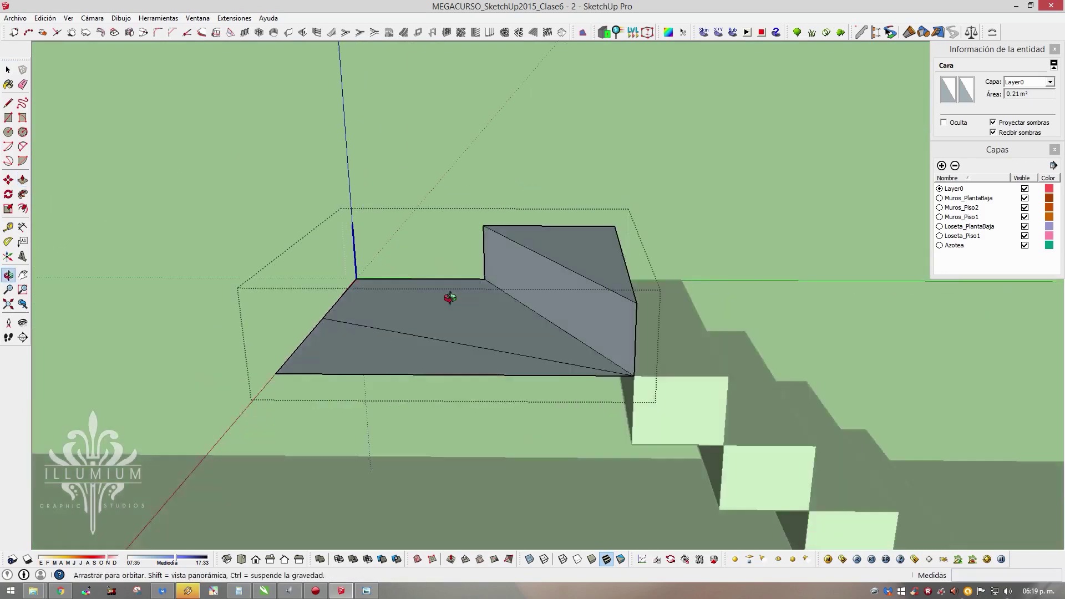
pyautogui.press('space')
pyautogui.hotkey('ctrl', 'z')
# Flip the landing's three triangle faces outward with Invertir caras
pyautogui.moveTo(573, 304); pyautogui.dragTo(551, 333, button='middle')
pyautogui.click(550, 333)
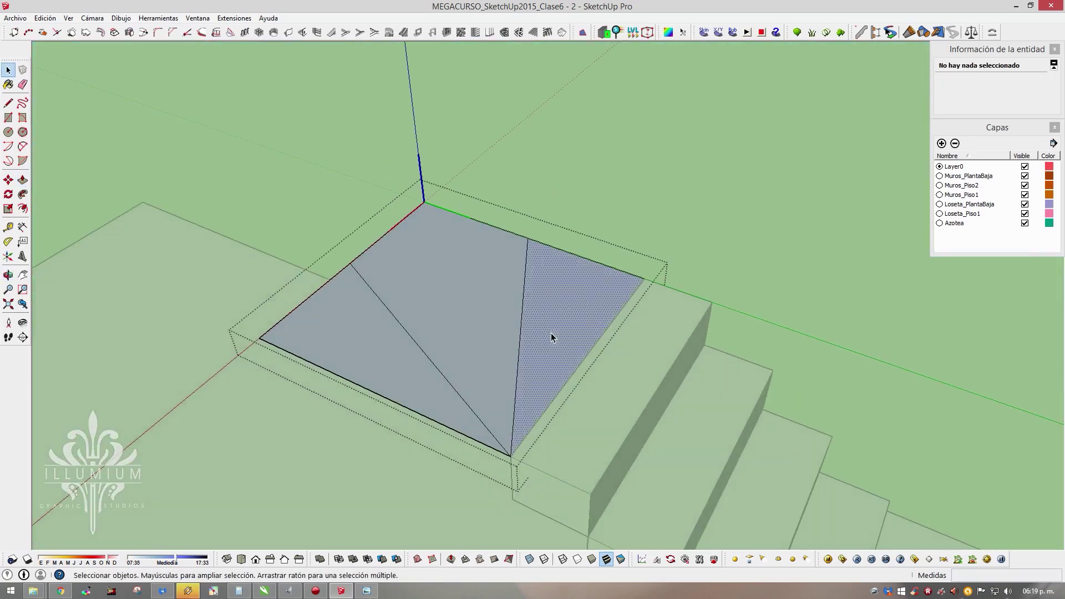
pyautogui.keyDown('ctrl'); pyautogui.click(394, 337); pyautogui.keyUp('ctrl')
pyautogui.rightClick(449, 309)
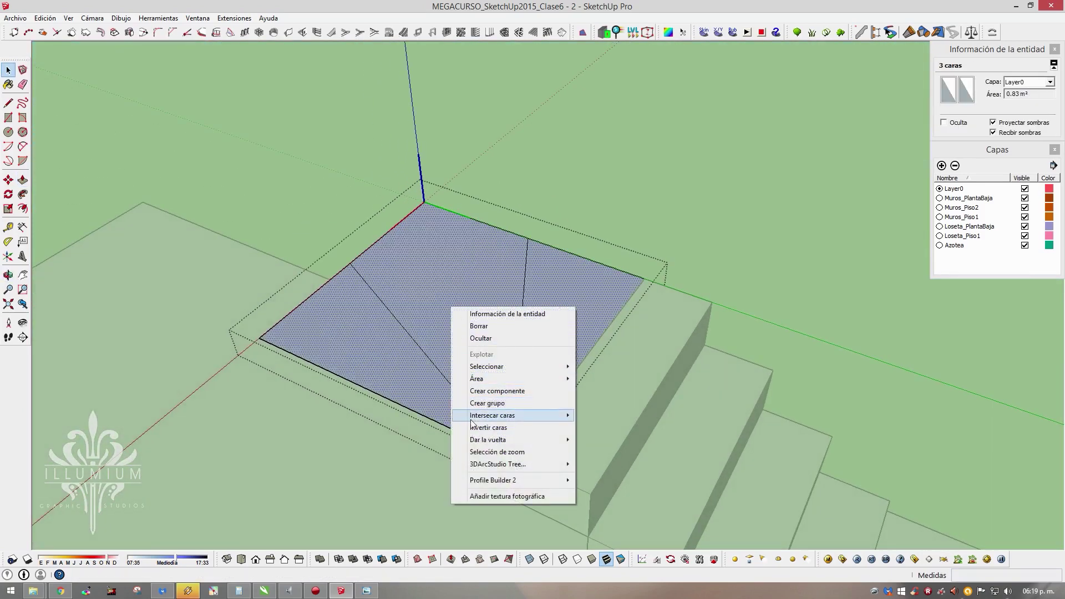
pyautogui.click(493, 427)
pyautogui.press('Escape')
# Raise the right landing triangle by 0.2 m inside the landing group
pyautogui.click(560, 344)
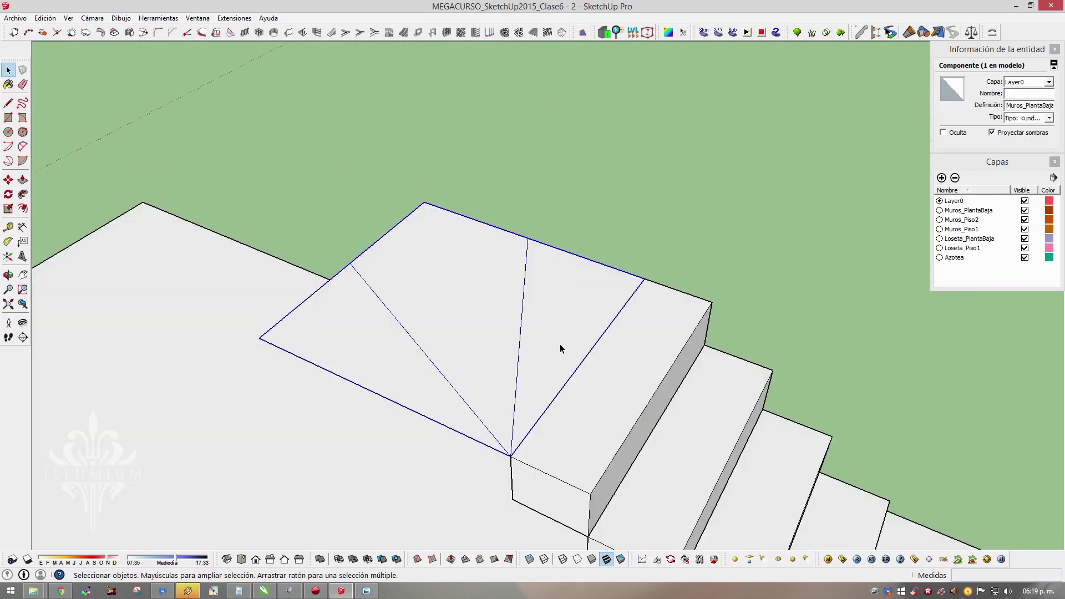
pyautogui.doubleClick(557, 341)
pyautogui.press('p')
pyautogui.press('Return')
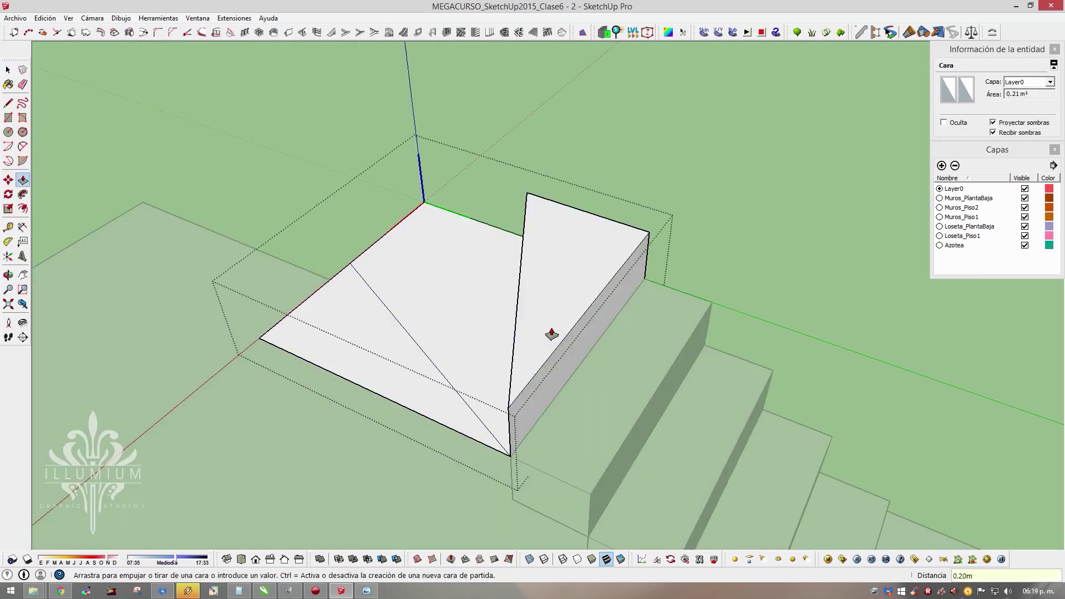
pyautogui.moveTo(552, 333)
pyautogui.mouseDown(button='middle')
pyautogui.moveTo(604, 153)
pyautogui.moveTo(340, 274)
pyautogui.mouseUp(button='middle')
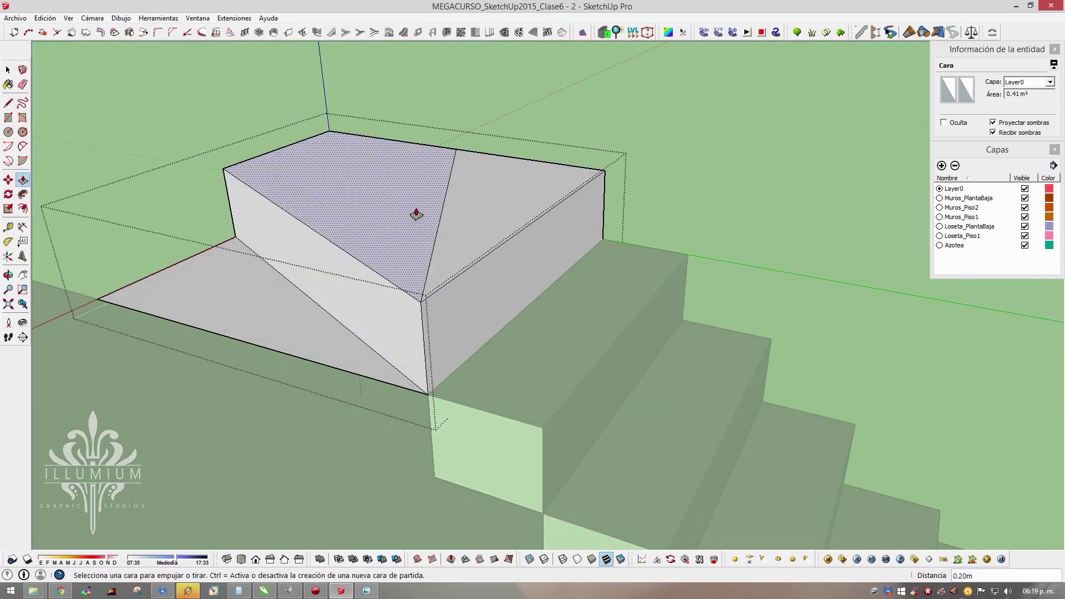
# Raise the middle and remaining triangles into higher 0.2 m winder treads
pyautogui.click(417, 216)
pyautogui.click(412, 179)
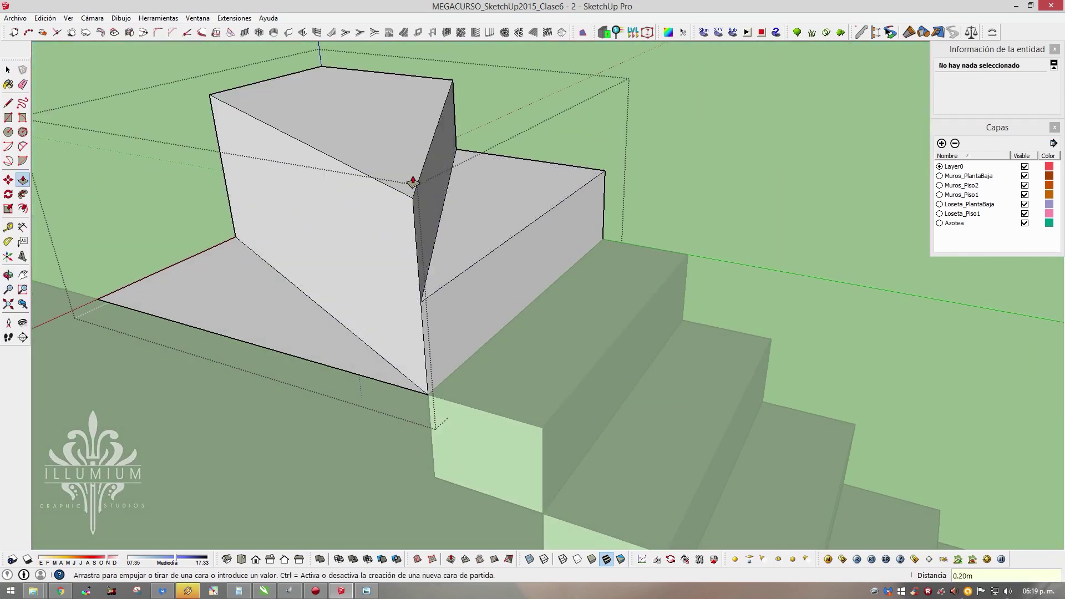
pyautogui.click(332, 292)
pyautogui.click(242, 151)
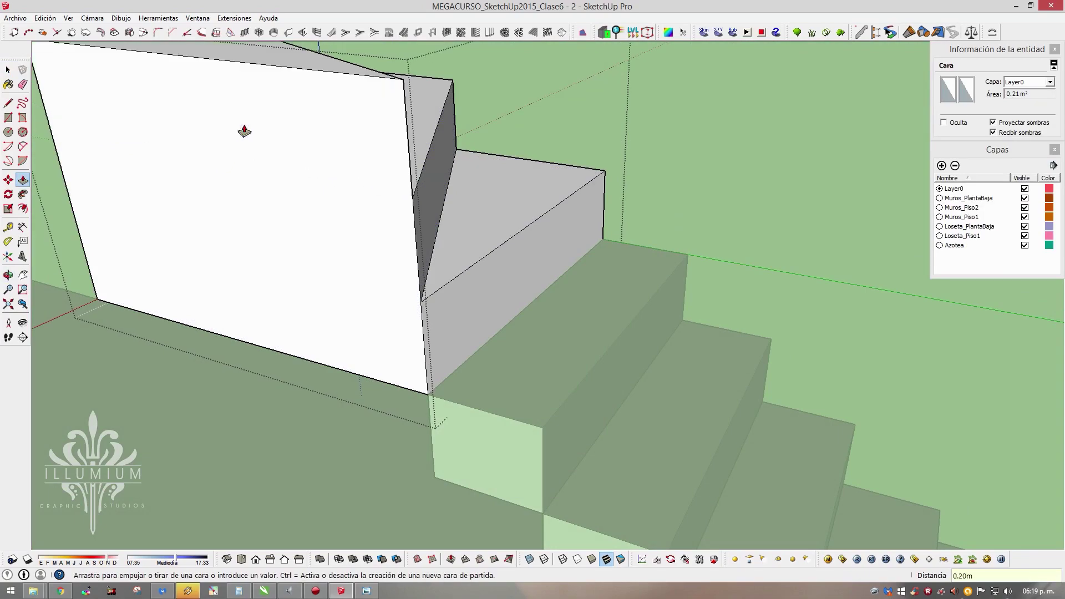
pyautogui.click(245, 126)
pyautogui.moveTo(254, 256)
pyautogui.mouseDown(button='middle')
pyautogui.moveTo(687, 47)
pyautogui.moveTo(663, 115)
pyautogui.mouseUp(button='middle')
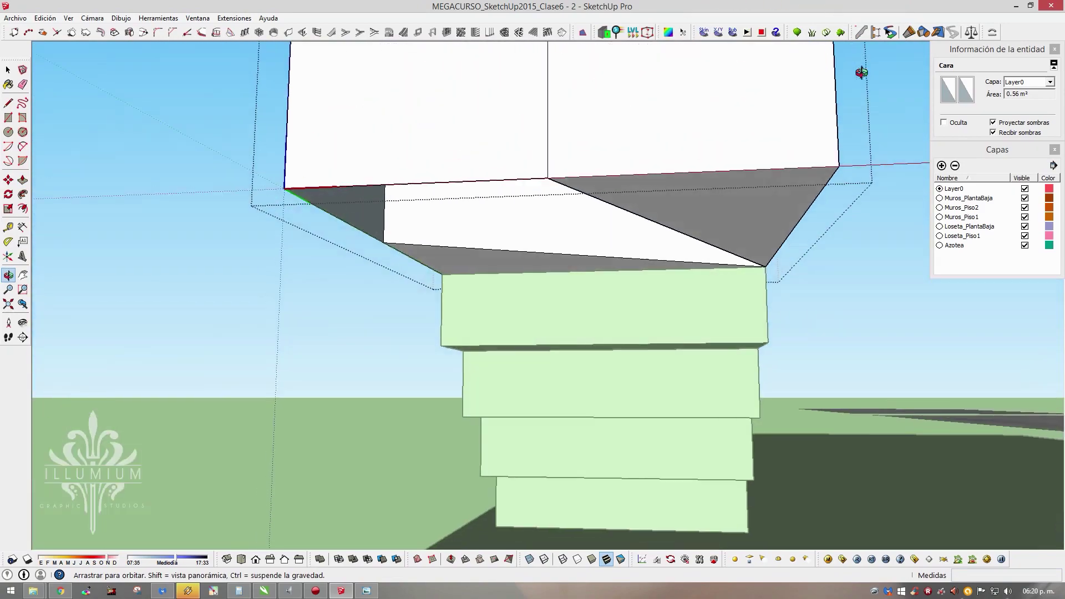
# Select the landing geometry and fill its open underside with Make Face
pyautogui.moveTo(663, 115)
pyautogui.mouseDown(button='middle')
pyautogui.moveTo(545, 166)
pyautogui.moveTo(523, 97)
pyautogui.moveTo(435, 247)
pyautogui.mouseUp(button='middle')
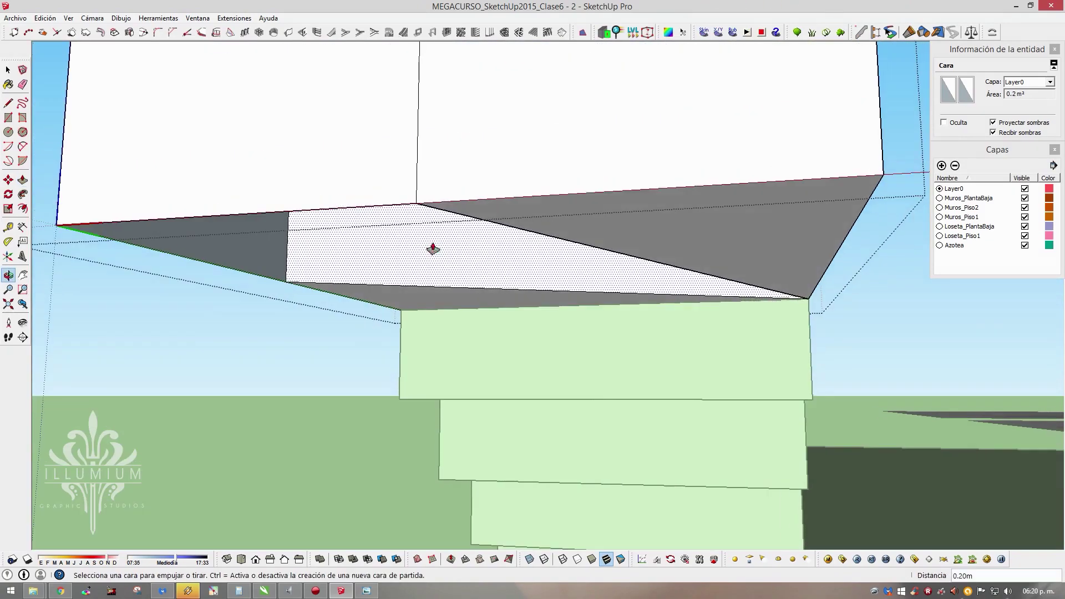
pyautogui.press('space')
pyautogui.tripleClick(437, 240)
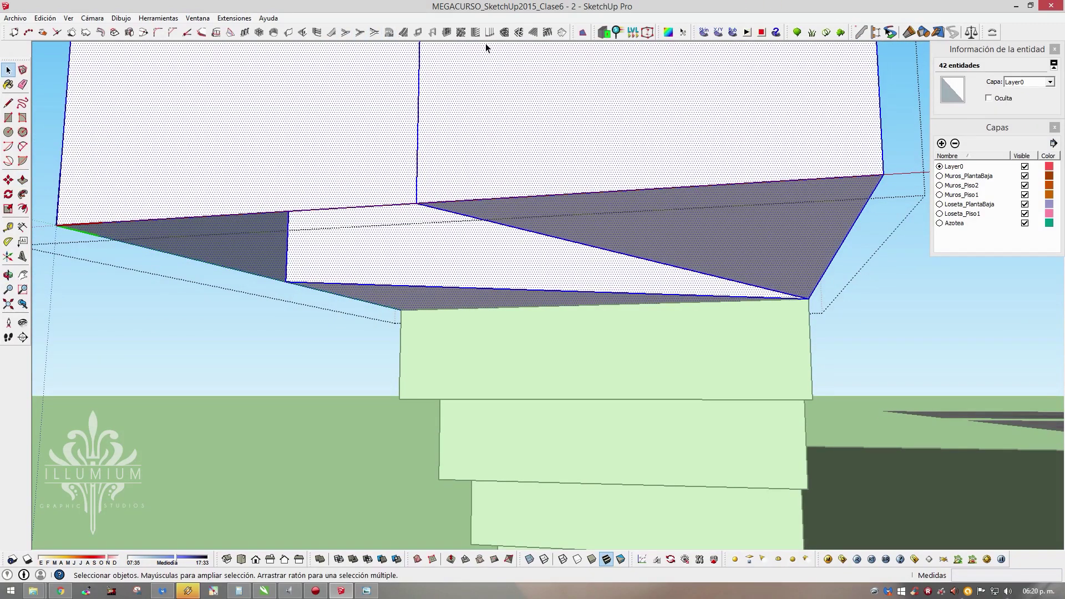
pyautogui.click(584, 33)
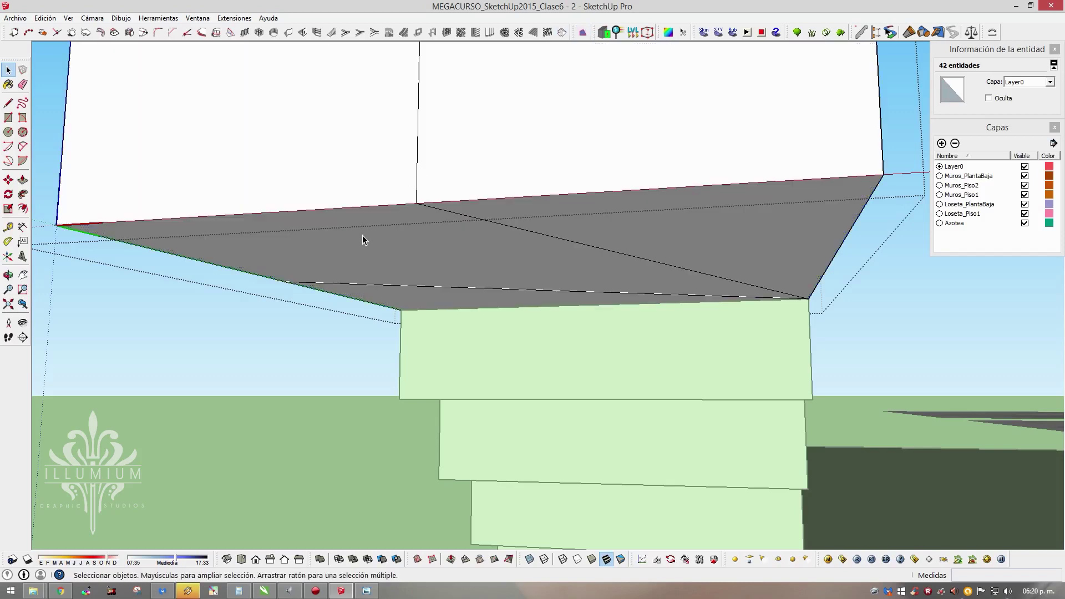
# Push the landing's bottom face and upper grey face 0.2 m each
pyautogui.click(378, 237)
pyautogui.press('p')
pyautogui.write('.2')
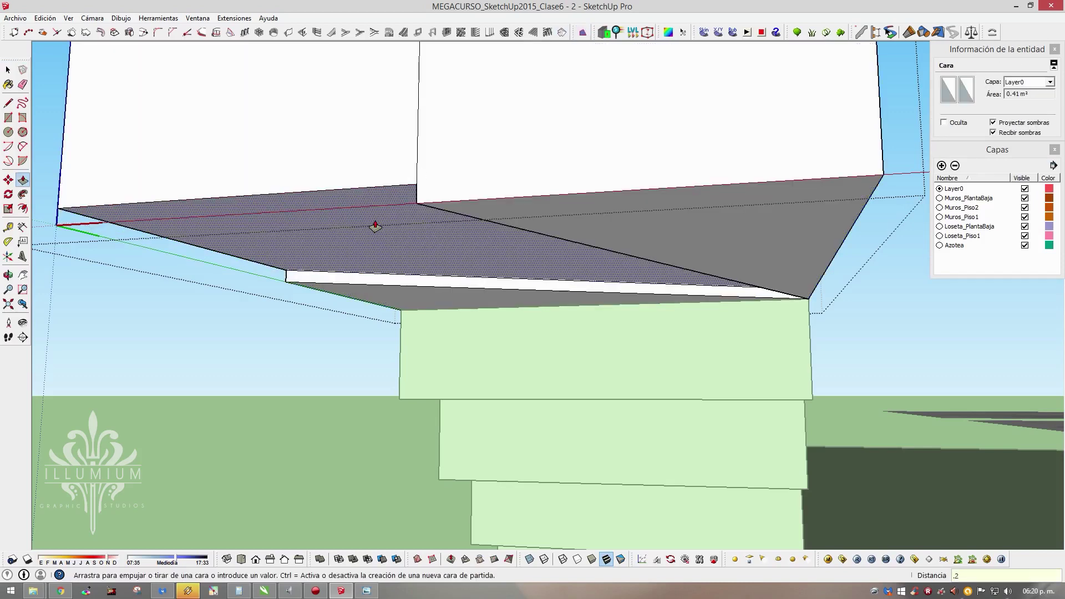
pyautogui.press('Return')
pyautogui.moveTo(352, 133)
pyautogui.mouseDown(button='middle')
pyautogui.moveTo(577, 201)
pyautogui.moveTo(629, 147)
pyautogui.moveTo(478, 214)
pyautogui.moveTo(468, 373)
pyautogui.moveTo(854, 225)
pyautogui.moveTo(654, 183)
pyautogui.moveTo(438, 176)
pyautogui.moveTo(458, 218)
pyautogui.mouseUp(button='middle')
pyautogui.click(627, 139)
pyautogui.press('Return')
# Flip the reversed face outward with Invertir caras and check the stair
pyautogui.rightClick(450, 170)
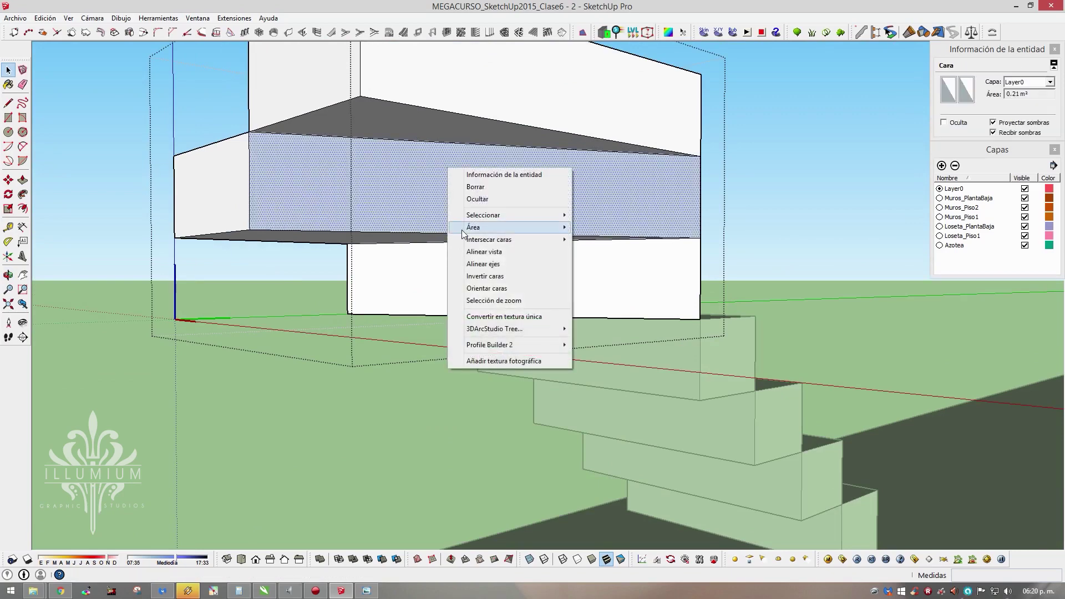
pyautogui.click(466, 276)
pyautogui.moveTo(465, 265)
pyautogui.mouseDown(button='middle')
pyautogui.moveTo(292, 164)
pyautogui.moveTo(100, 243)
pyautogui.moveTo(376, 287)
pyautogui.moveTo(453, 209)
pyautogui.moveTo(557, 247)
pyautogui.moveTo(402, 280)
pyautogui.moveTo(762, 174)
pyautogui.moveTo(922, 113)
pyautogui.moveTo(400, 268)
pyautogui.moveTo(404, 76)
pyautogui.moveTo(422, 211)
pyautogui.mouseUp(button='middle')
pyautogui.click(558, 247)
# Unhide all geometry with Edición > Mostrar > Todas and turn off the Muros_Piso2 layer
pyautogui.press('space')
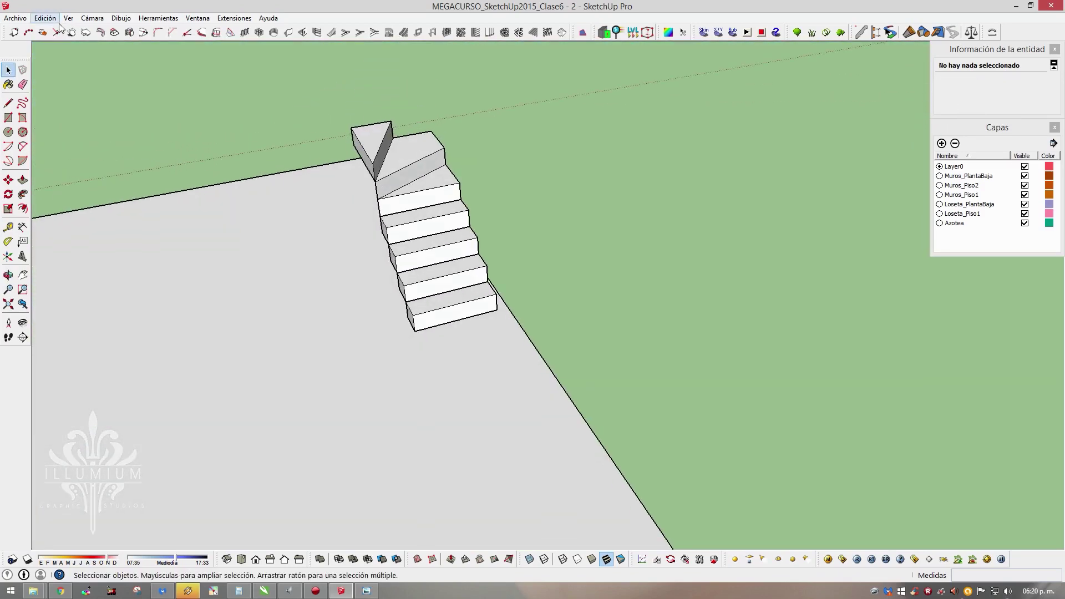
pyautogui.click(45, 18)
pyautogui.moveTo(124, 176)
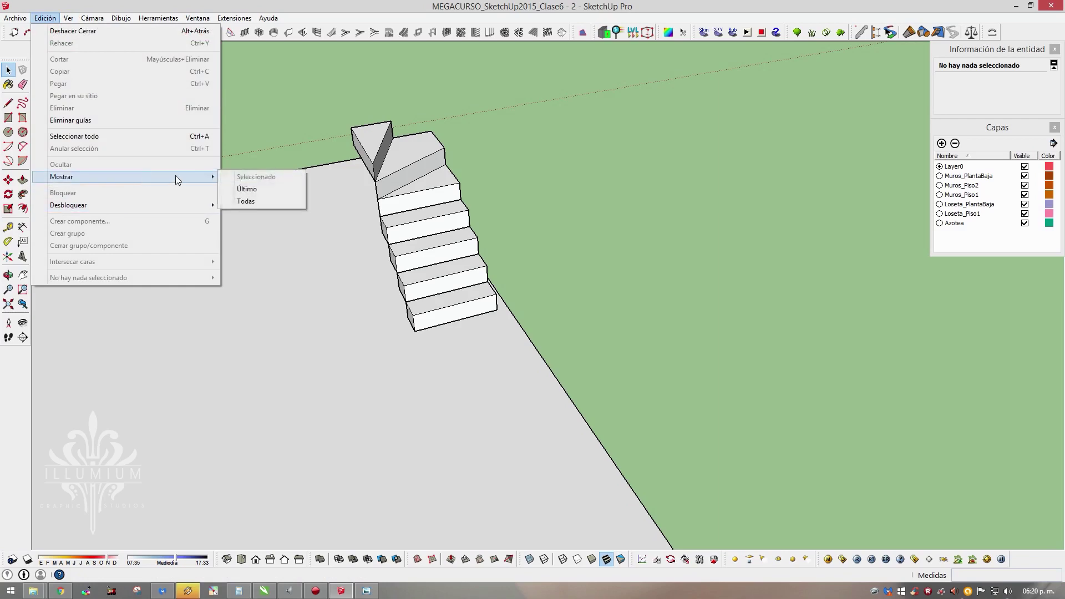
pyautogui.click(255, 199)
pyautogui.scroll(3, 398, 151)
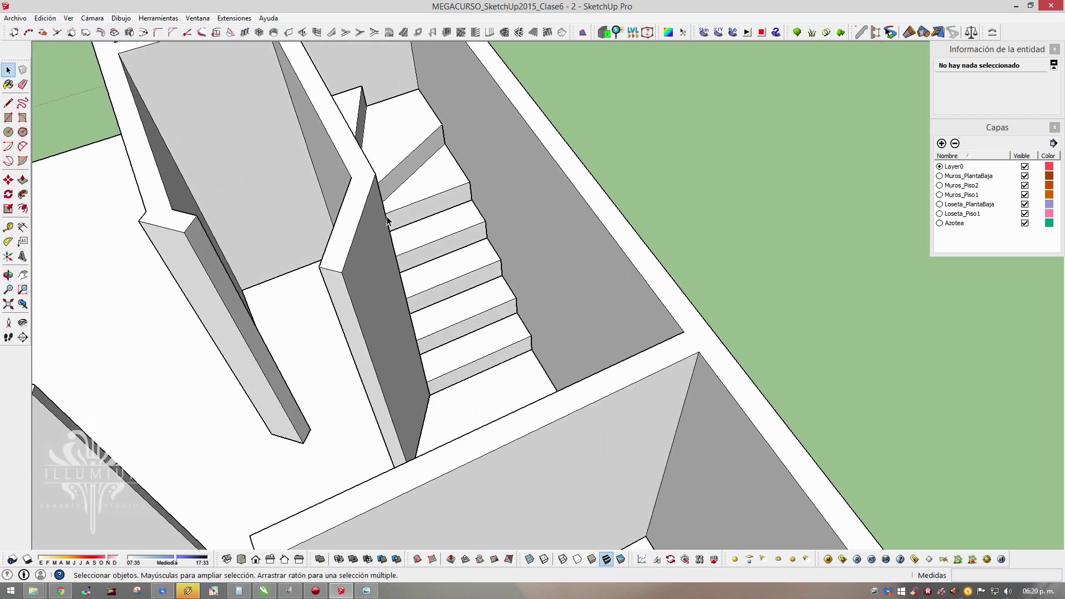
pyautogui.scroll(2, 398, 150)
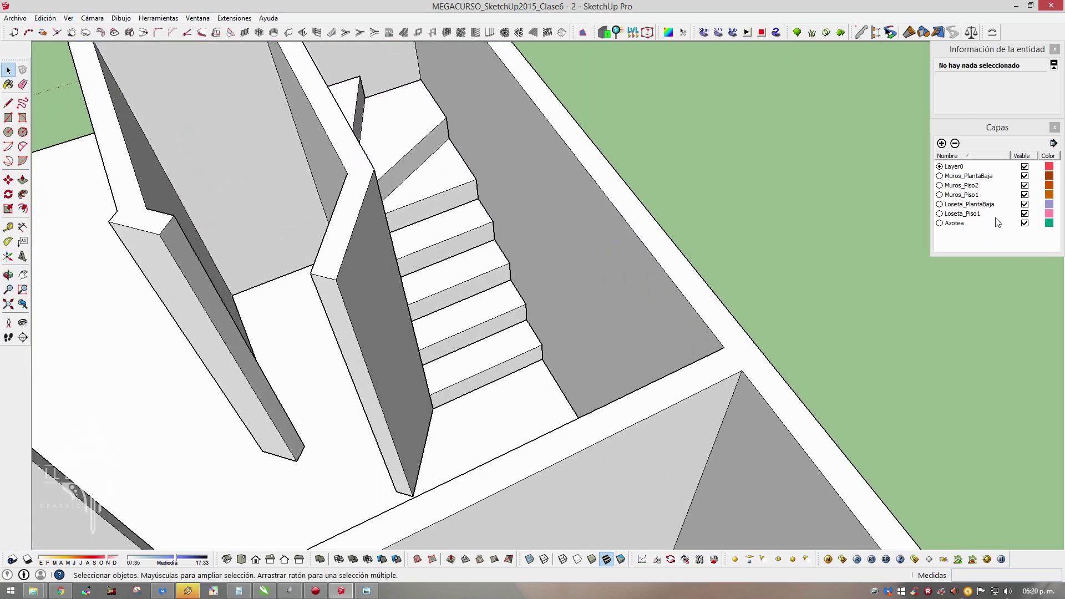
pyautogui.click(45, 18)
pyautogui.moveTo(62, 177)
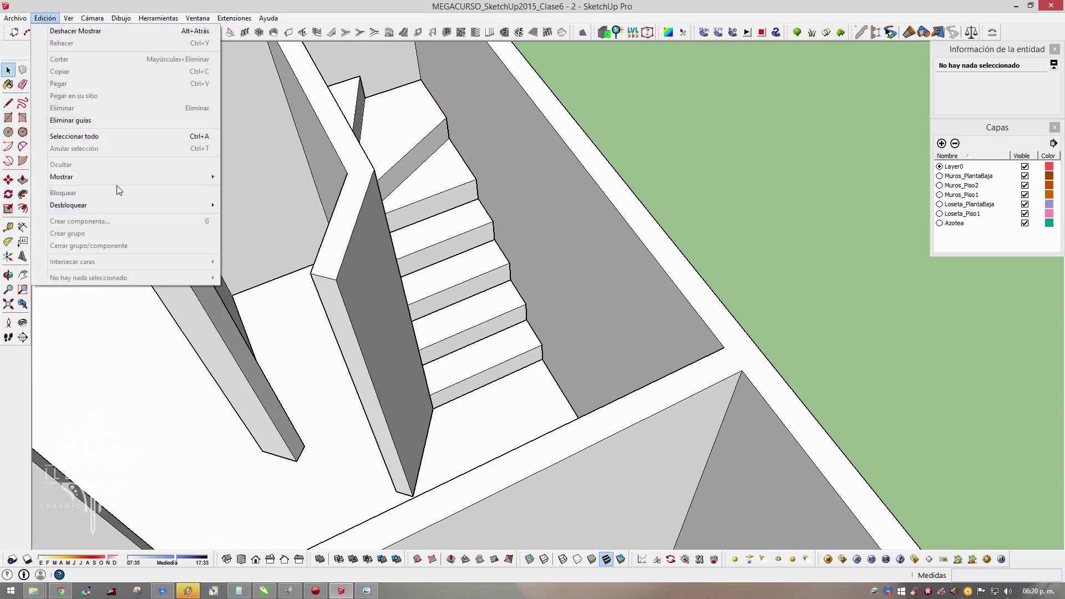
pyautogui.click(259, 204)
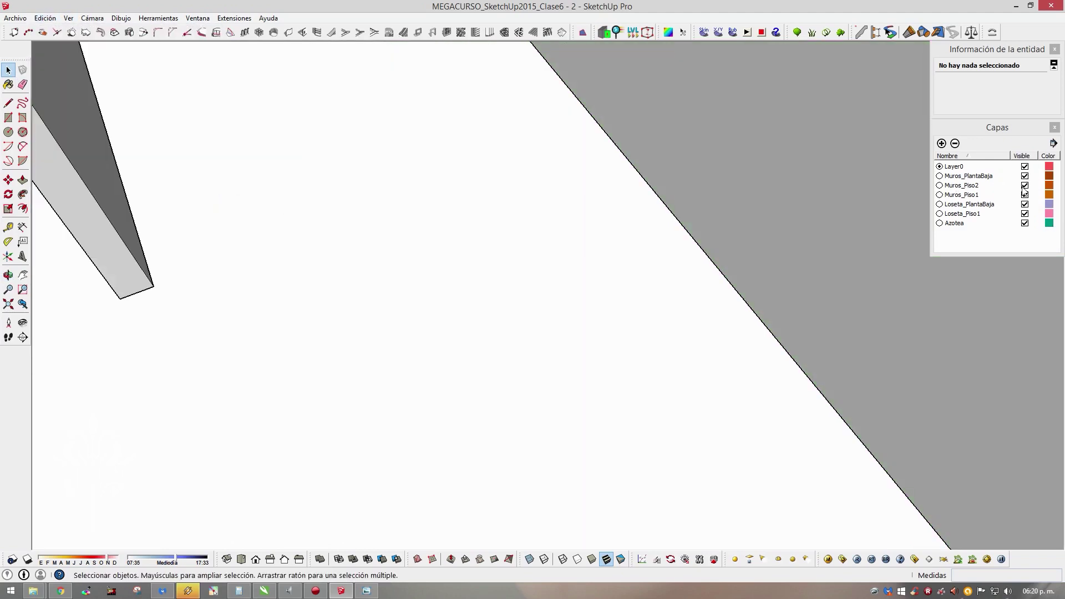
pyautogui.click(1024, 185)
# Turn off the Muros_Piso1 and Loseta_PlantaBaja layers and orbit out to check
pyautogui.click(1024, 204)
pyautogui.click(1025, 213)
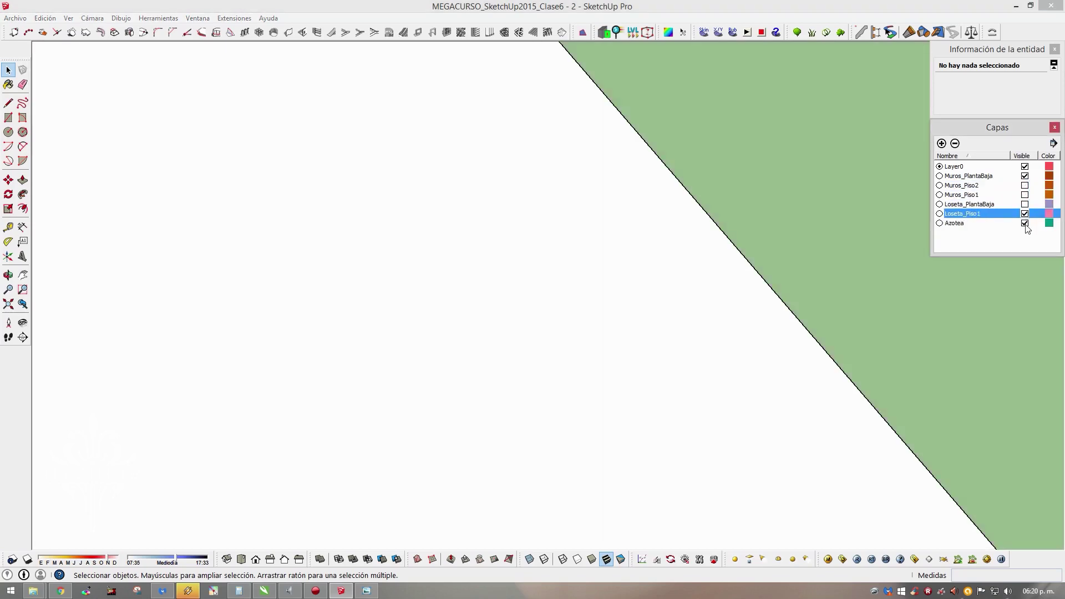
pyautogui.moveTo(832, 211)
pyautogui.mouseDown(button='middle')
pyautogui.moveTo(480, 190)
pyautogui.moveTo(124, 219)
pyautogui.moveTo(408, 166)
pyautogui.moveTo(582, 179)
pyautogui.mouseUp(button='middle')
pyautogui.click(610, 92)
pyautogui.scroll(3, 610, 92)
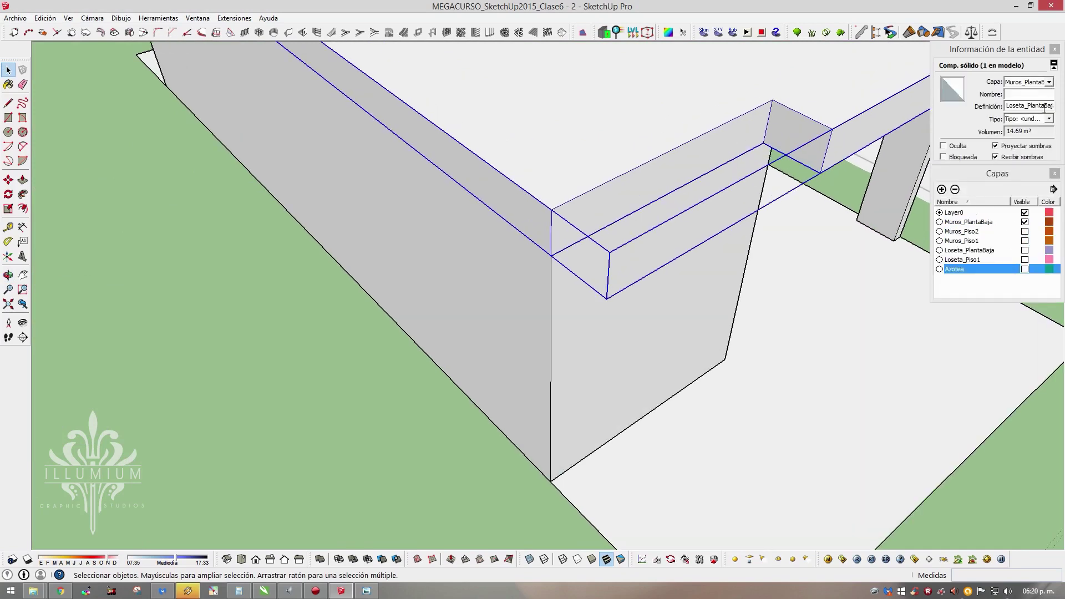
pyautogui.click(1024, 222)
pyautogui.click(542, 157)
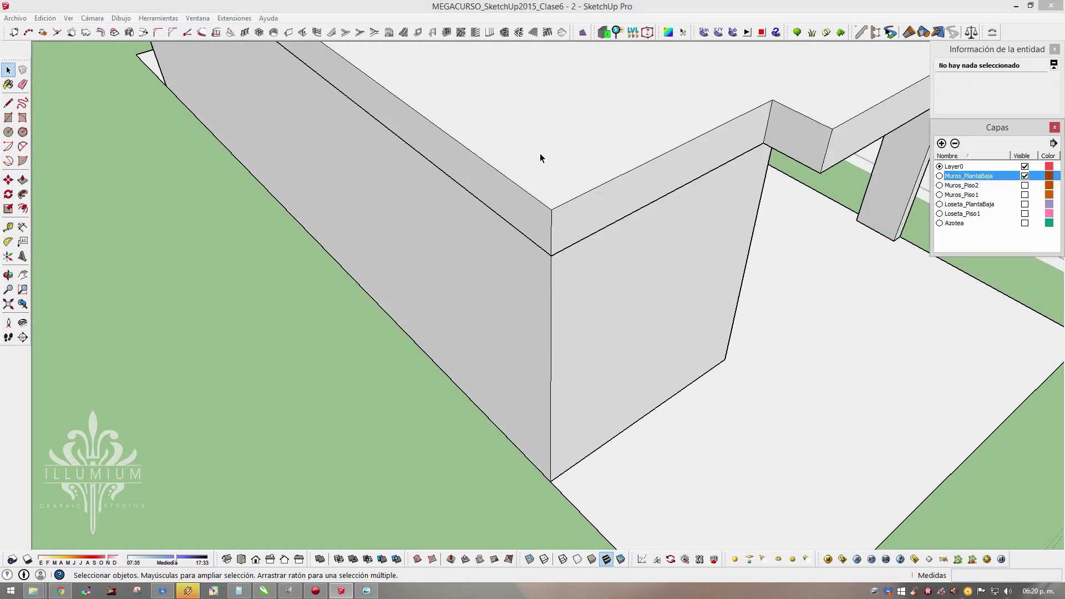
# Move the slab over the ground-floor walls onto the Loseta_PlantaBaja layer
pyautogui.click(625, 148)
pyautogui.scroll(-5, 624, 148)
pyautogui.scroll(5, 725, 131)
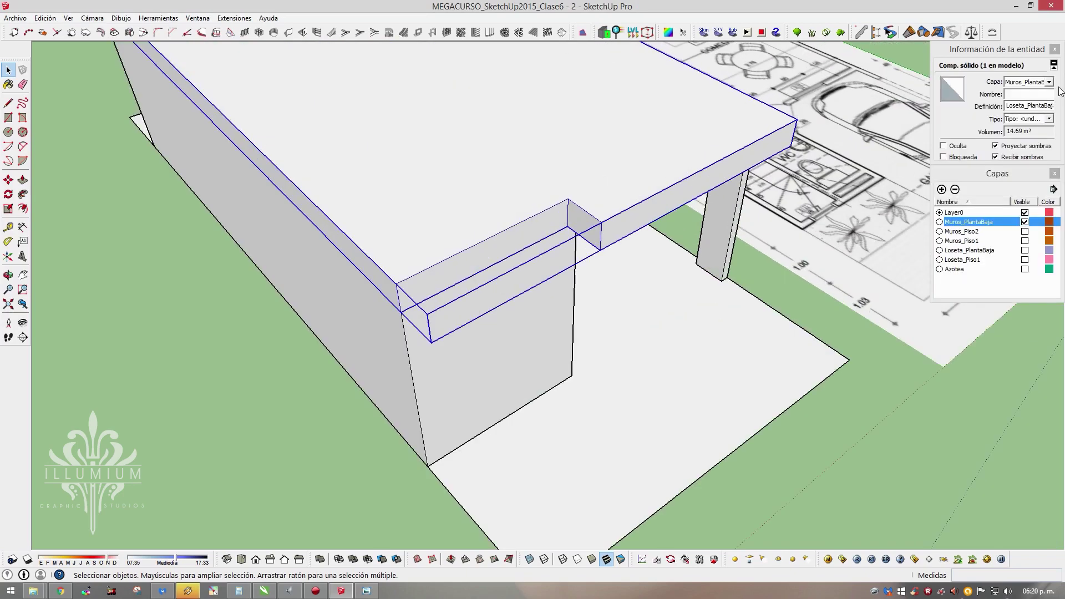
pyautogui.click(1049, 82)
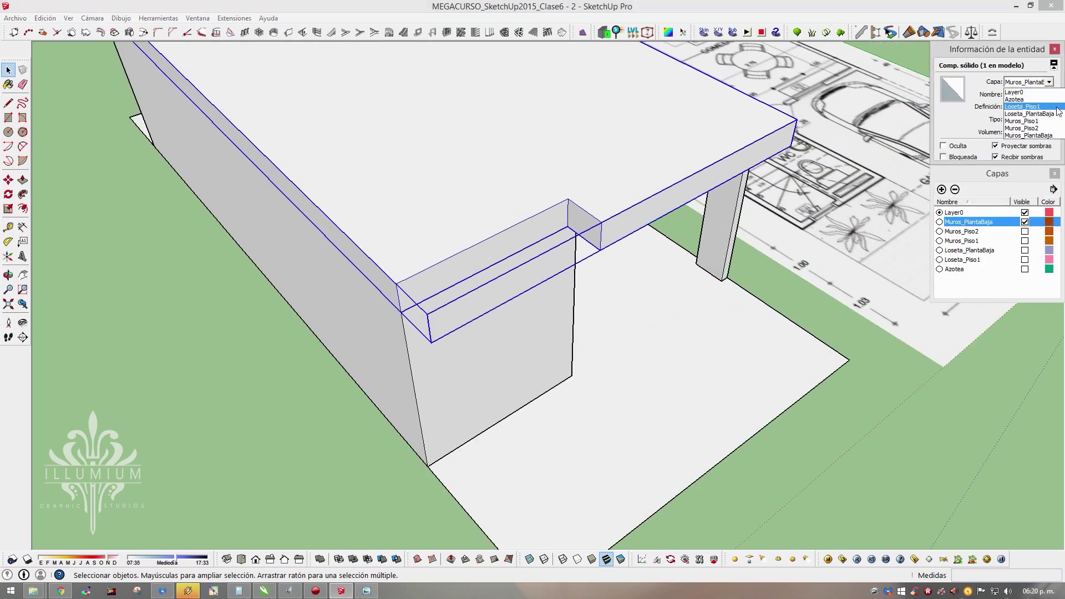
pyautogui.click(1029, 114)
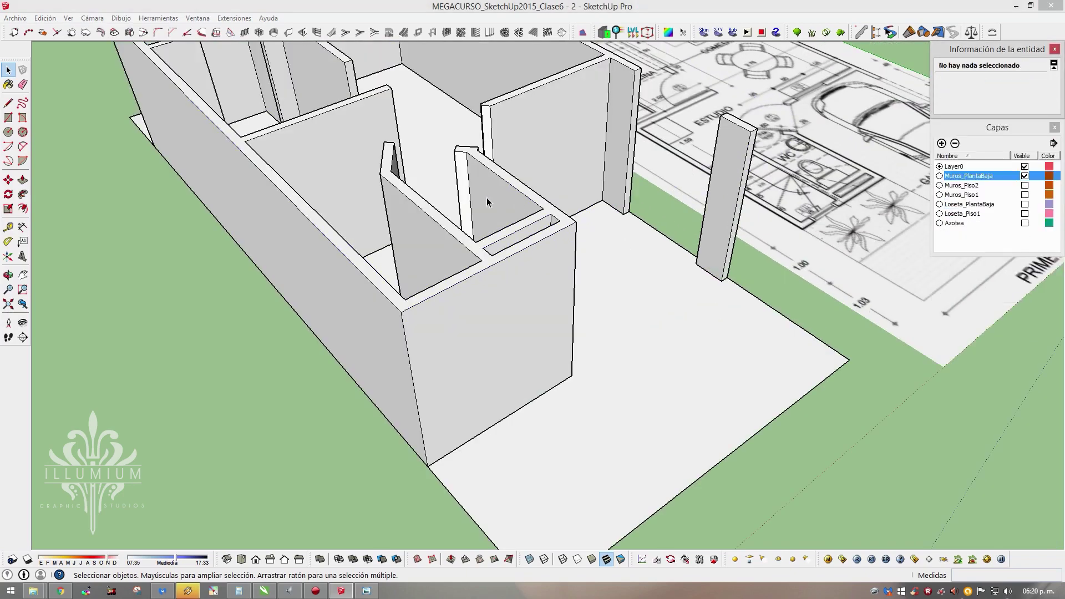
# Move the roof slab onto the Loseta_PlantaBaja layer as well
pyautogui.moveTo(487, 198)
pyautogui.mouseDown(button='middle')
pyautogui.moveTo(266, 219)
pyautogui.moveTo(575, 148)
pyautogui.mouseUp(button='middle')
pyautogui.scroll(-5, 574, 225)
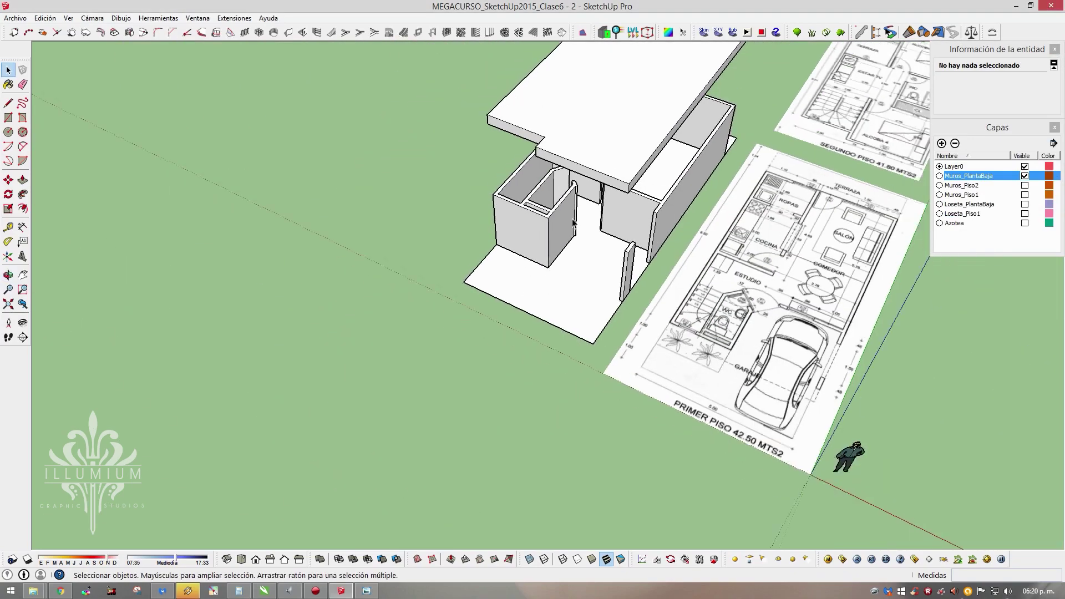
pyautogui.scroll(-1, 573, 223)
pyautogui.click(610, 122)
pyautogui.click(1049, 82)
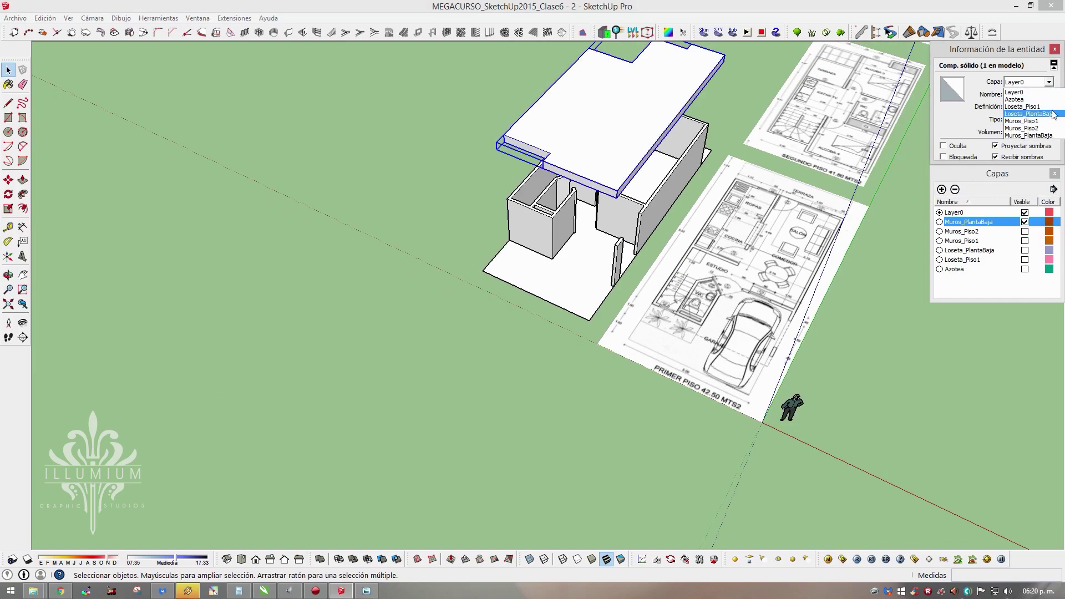
pyautogui.click(1053, 114)
pyautogui.scroll(2, 683, 183)
# Zoom in on the staircase and briefly toggle the ground-floor walls layer off and on
pyautogui.scroll(4, 684, 183)
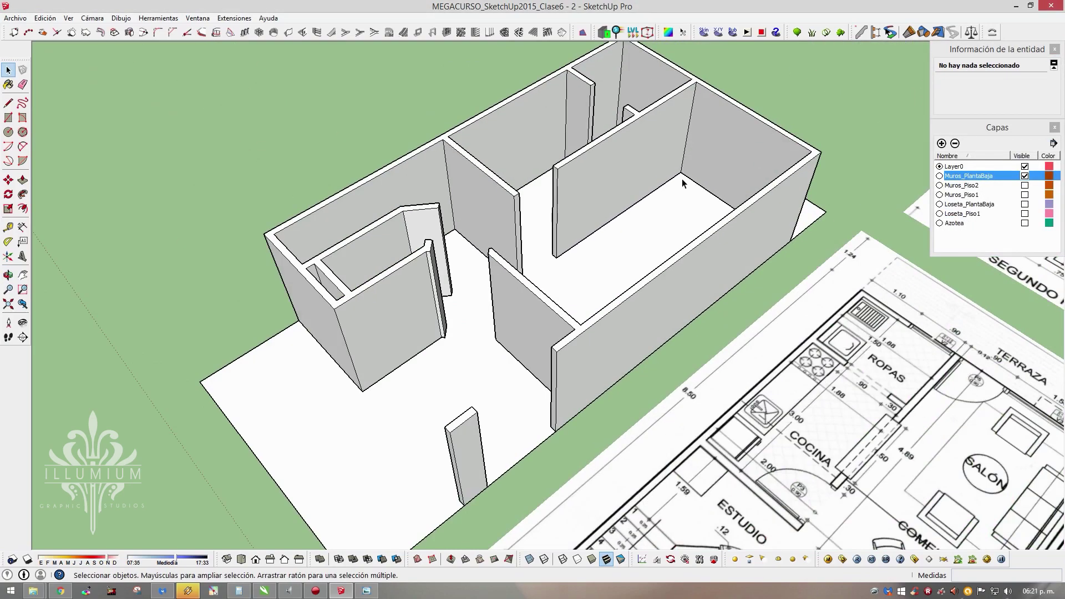
pyautogui.moveTo(682, 183); pyautogui.dragTo(418, 331, button='middle')
pyautogui.scroll(4, 521, 188)
pyautogui.moveTo(521, 188); pyautogui.dragTo(280, 152, button='middle')
pyautogui.scroll(3, 502, 140)
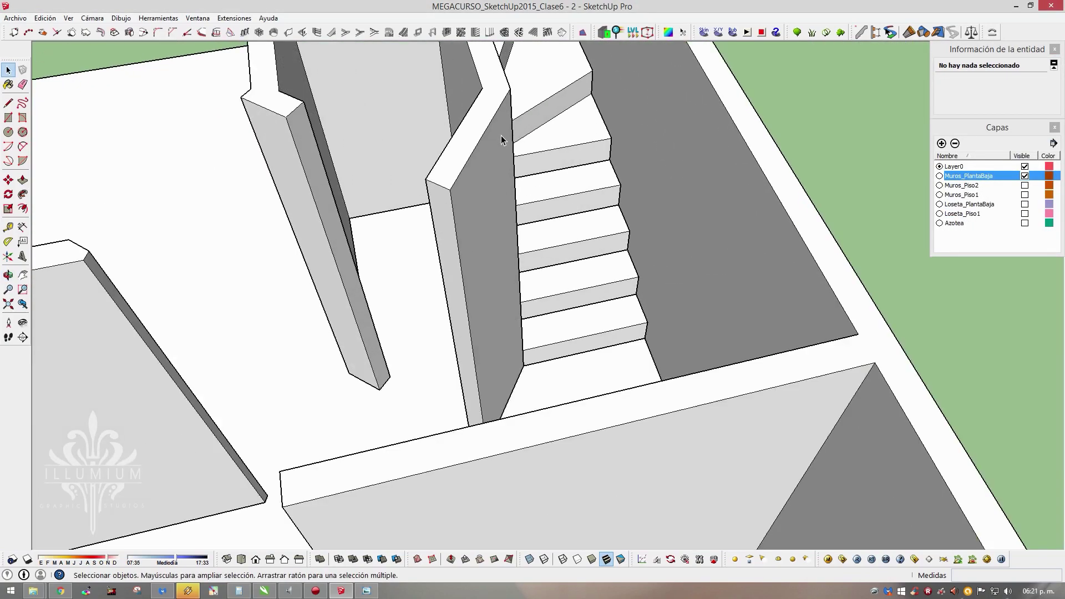
pyautogui.scroll(2, 501, 138)
pyautogui.click(1025, 177)
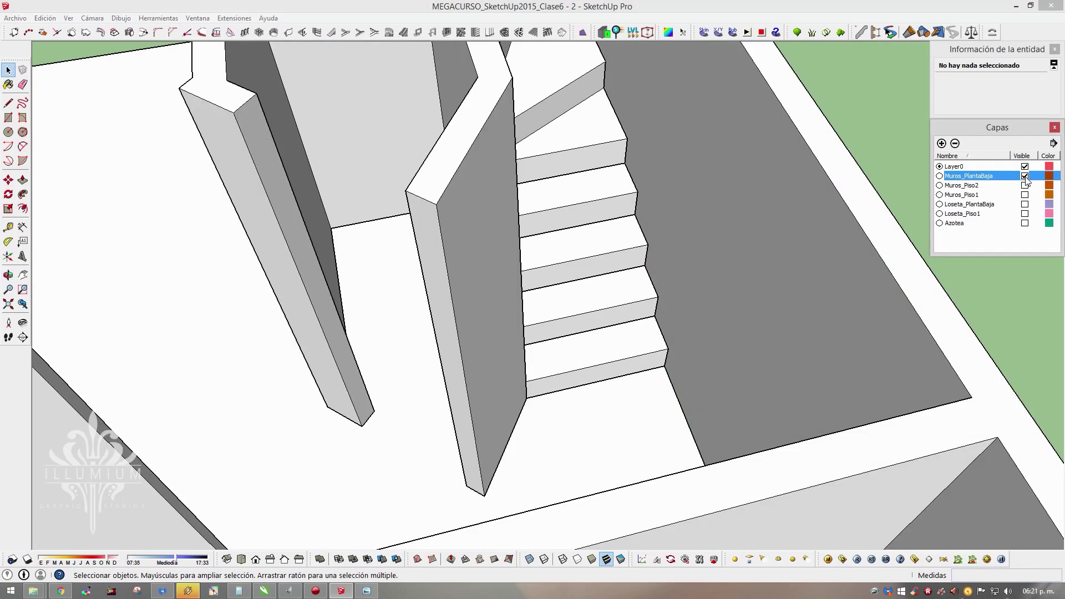
pyautogui.click(1025, 176)
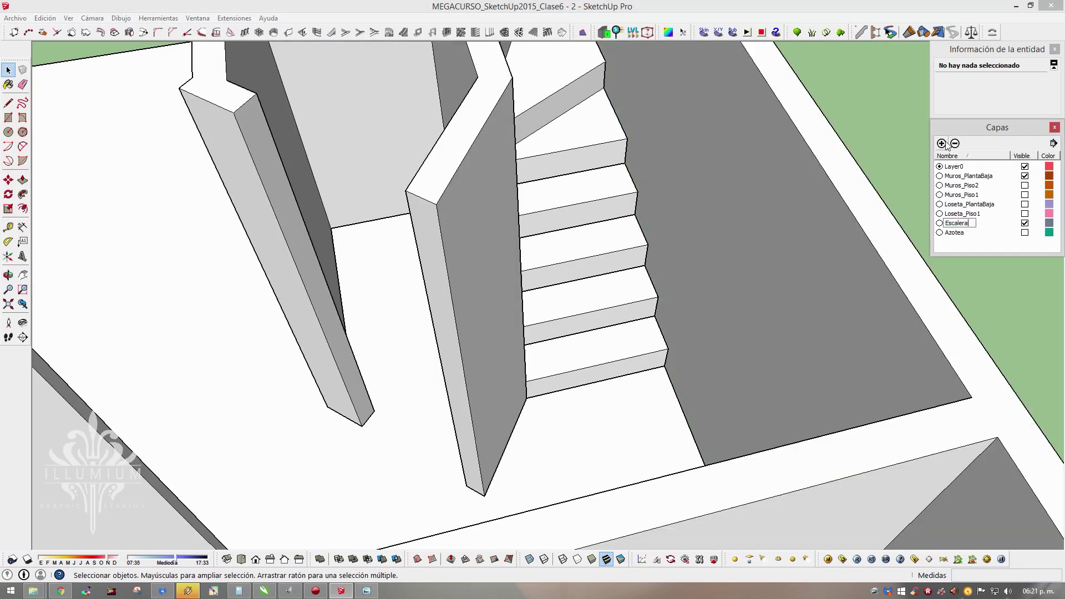
# Select the stair step components and change their Capa in Entity Info
pyautogui.keyDown('shift'); pyautogui.click(566, 168); pyautogui.keyUp('shift')
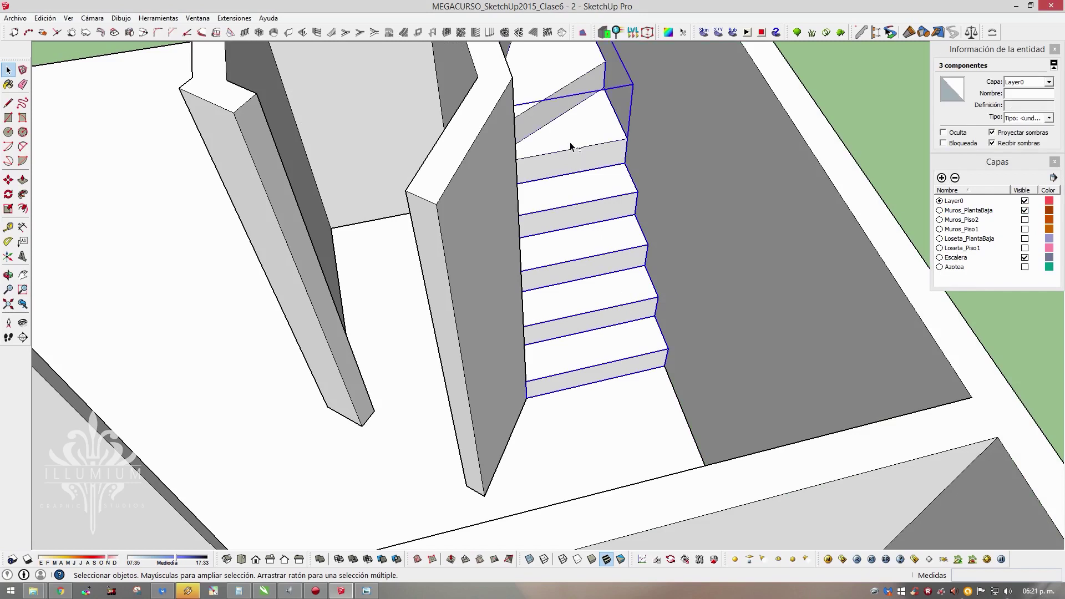
pyautogui.click(1049, 82)
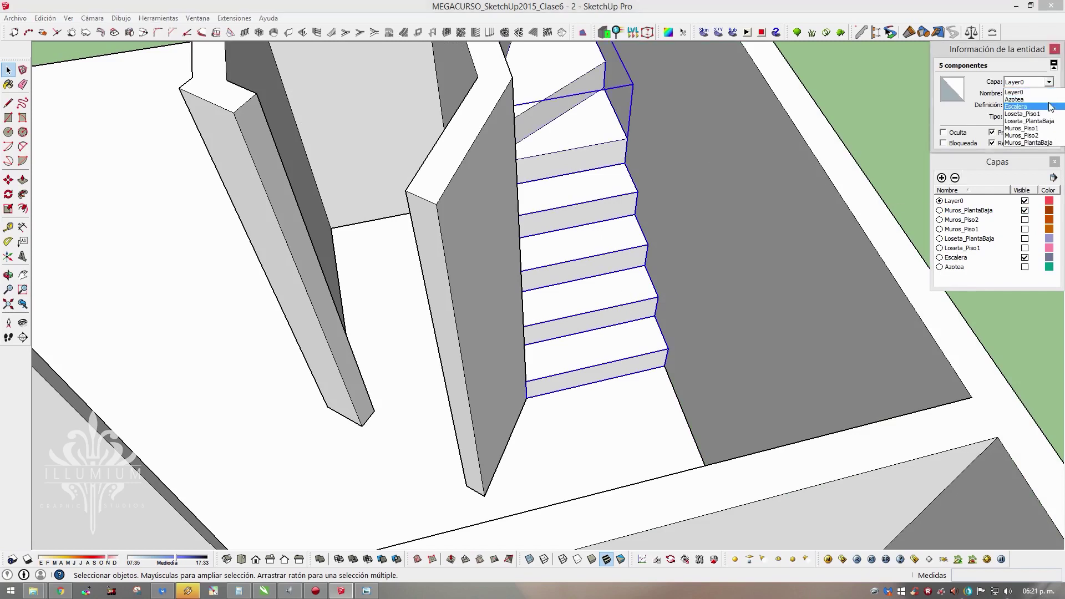
pyautogui.click(1049, 106)
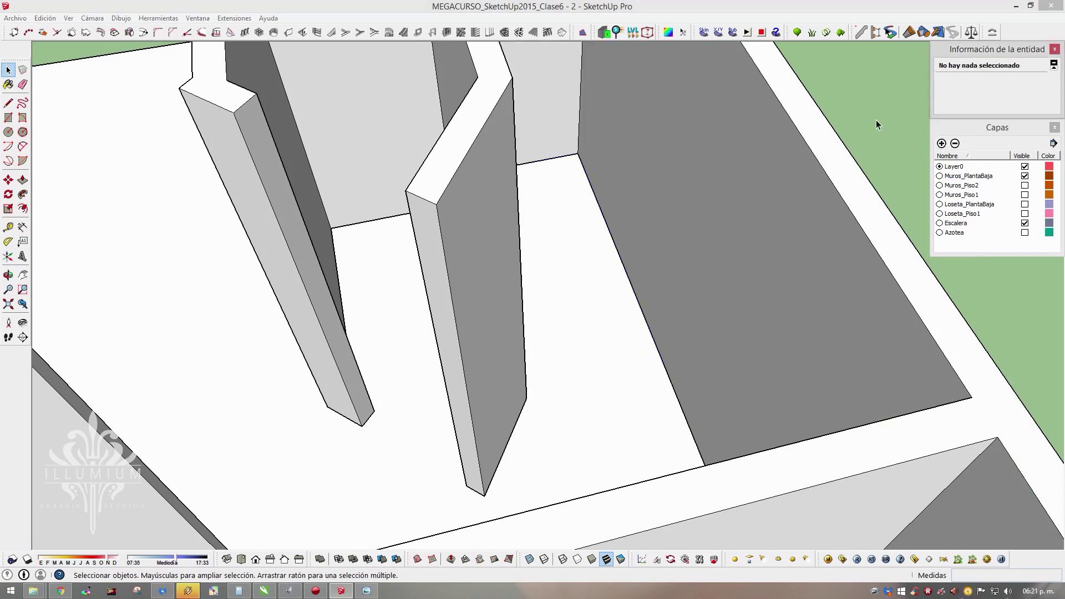
pyautogui.click(1025, 223)
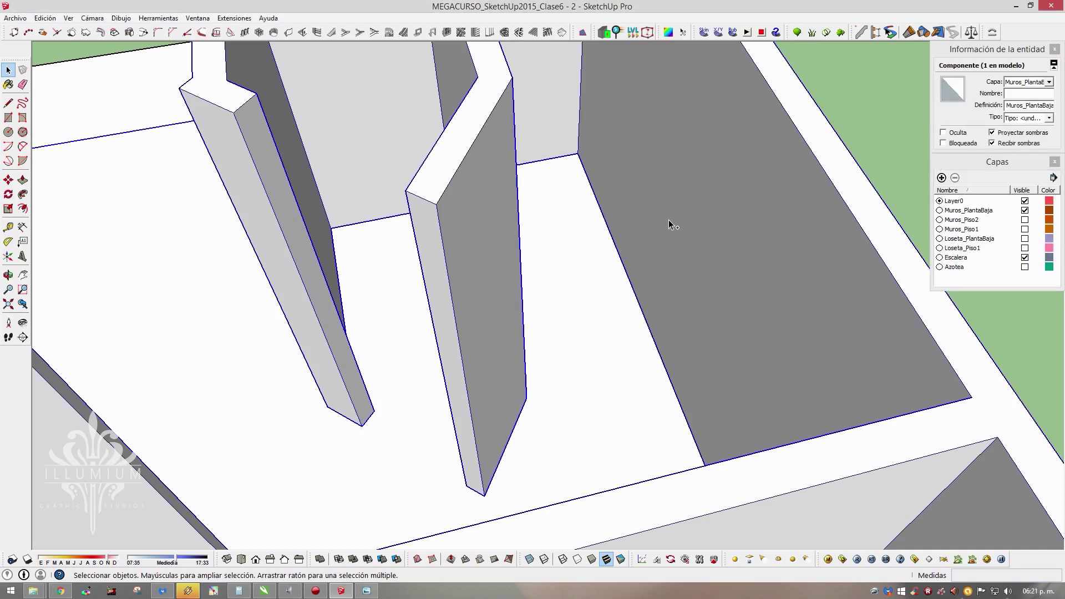
pyautogui.click(603, 337)
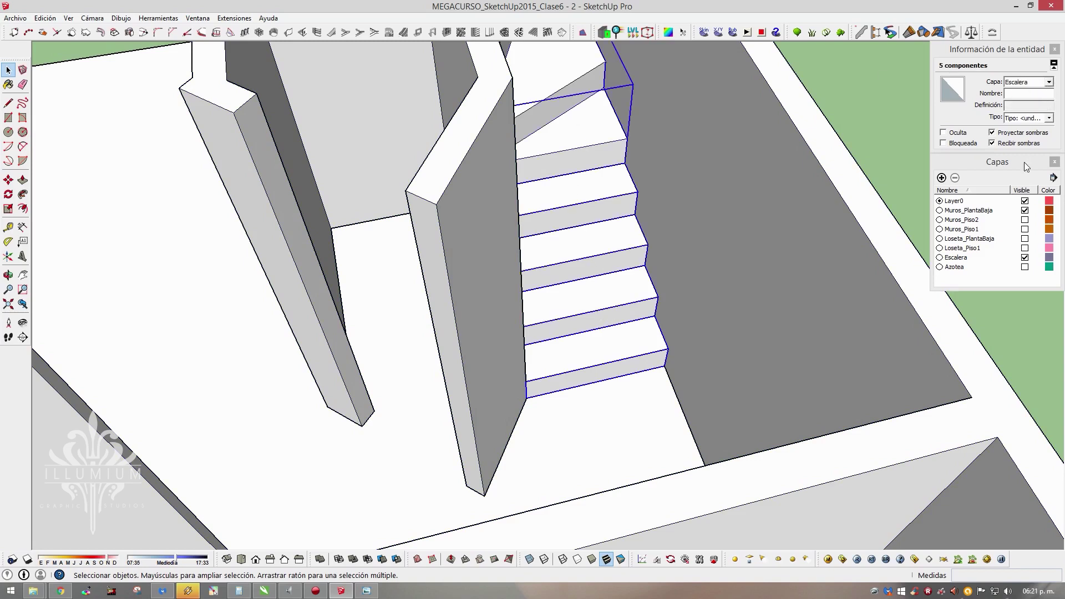
pyautogui.click(1049, 82)
pyautogui.click(1049, 93)
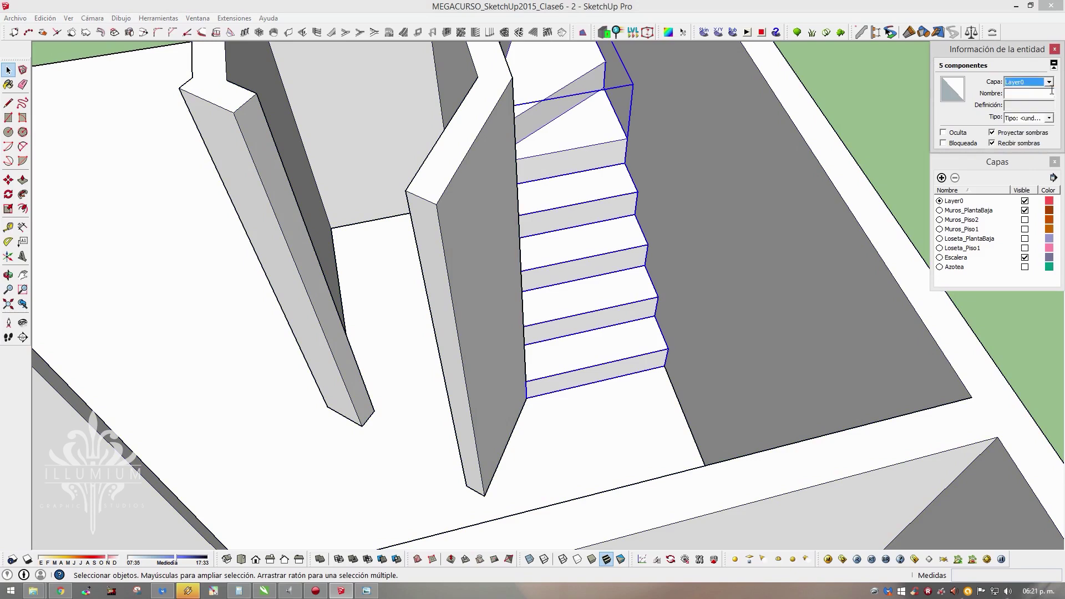
# Put the stair steps on the Escalera layer and hide that layer to check
pyautogui.click(1048, 107)
pyautogui.click(915, 198)
pyautogui.click(630, 309)
pyautogui.scroll(-3, 629, 309)
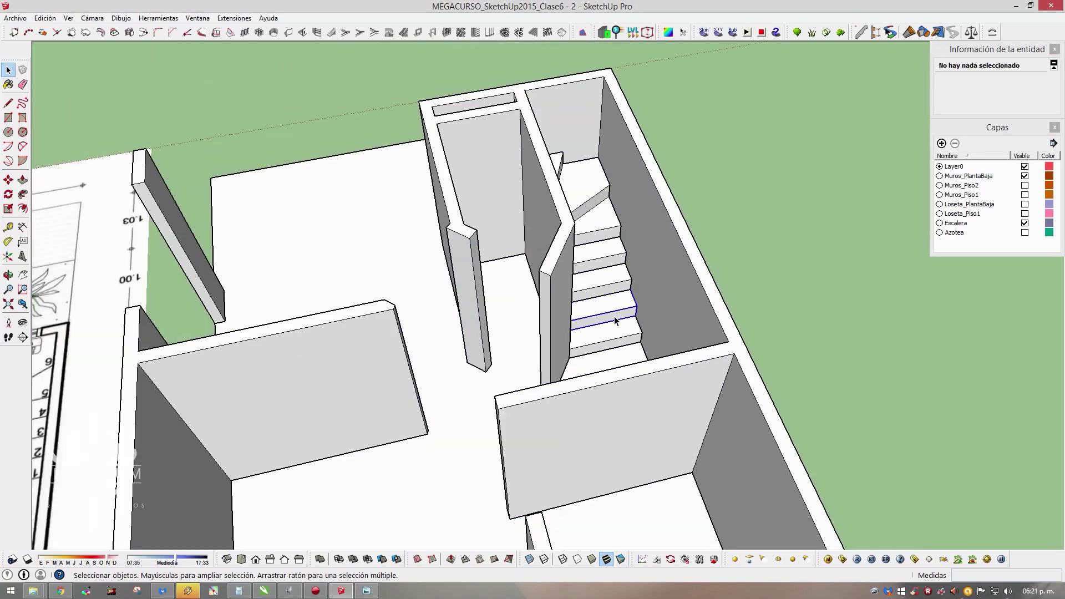
pyautogui.scroll(4, 660, 201)
pyautogui.click(1024, 269)
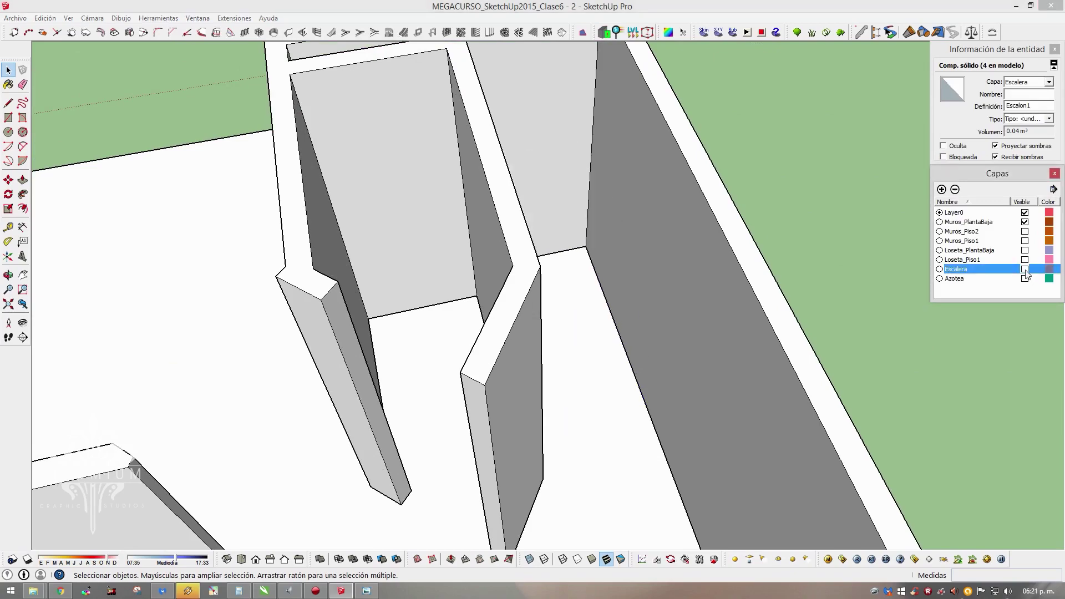
# Orbit above the stair and select the ground-floor walls component
pyautogui.moveTo(625, 385)
pyautogui.mouseDown(button='middle')
pyautogui.moveTo(476, 347)
pyautogui.moveTo(383, 390)
pyautogui.mouseUp(button='middle')
pyautogui.scroll(-3, 428, 312)
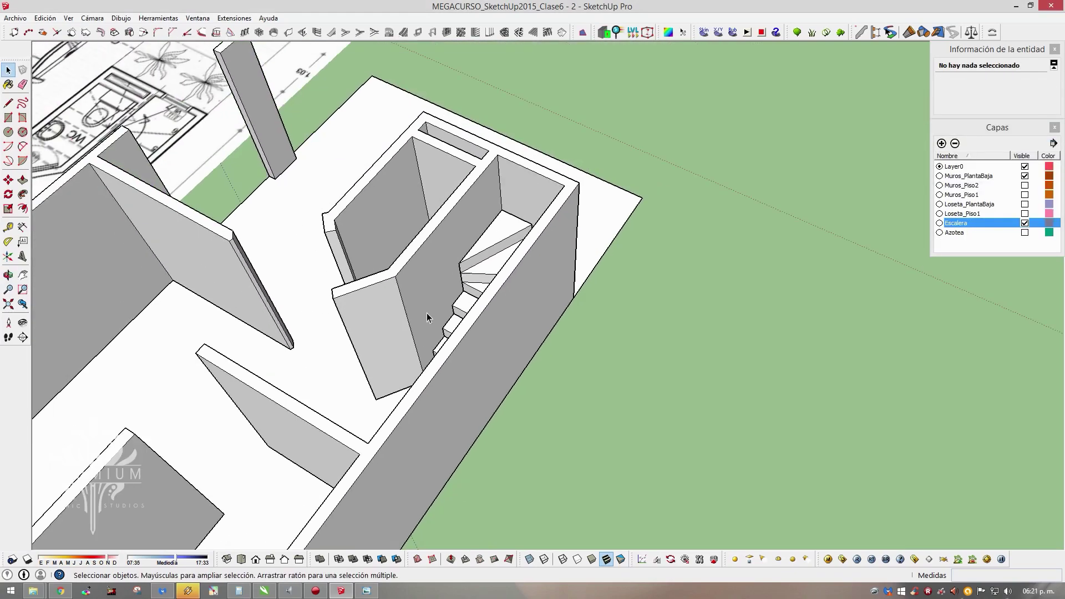
pyautogui.scroll(3, 493, 262)
pyautogui.moveTo(493, 262)
pyautogui.mouseDown(button='middle')
pyautogui.moveTo(733, 133)
pyautogui.moveTo(484, 244)
pyautogui.mouseUp(button='middle')
pyautogui.scroll(3, 483, 247)
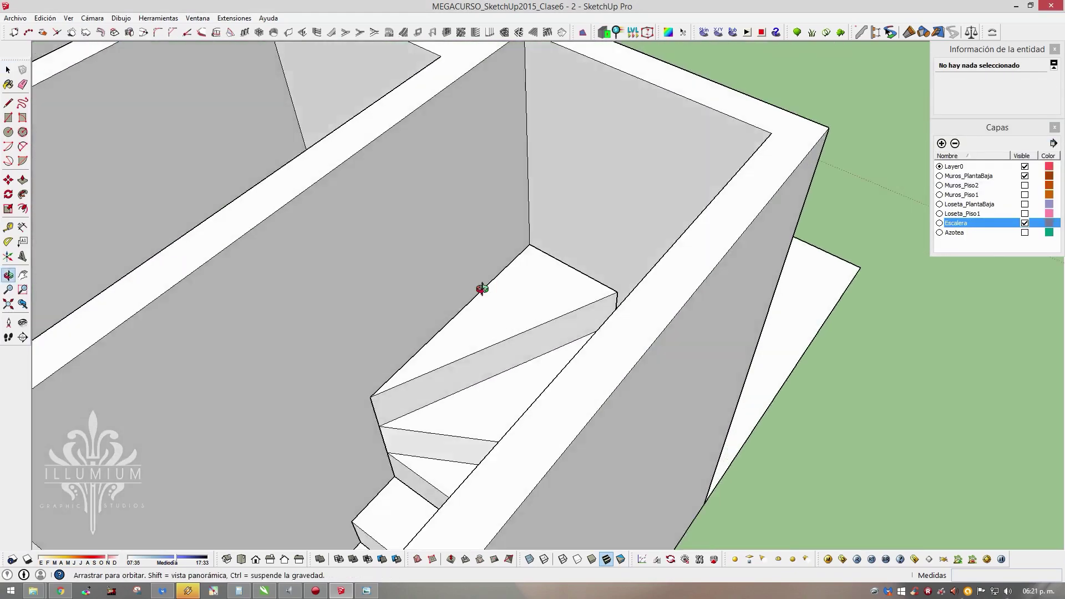
pyautogui.scroll(3, 513, 286)
pyautogui.click(409, 336)
pyautogui.scroll(-5, 459, 331)
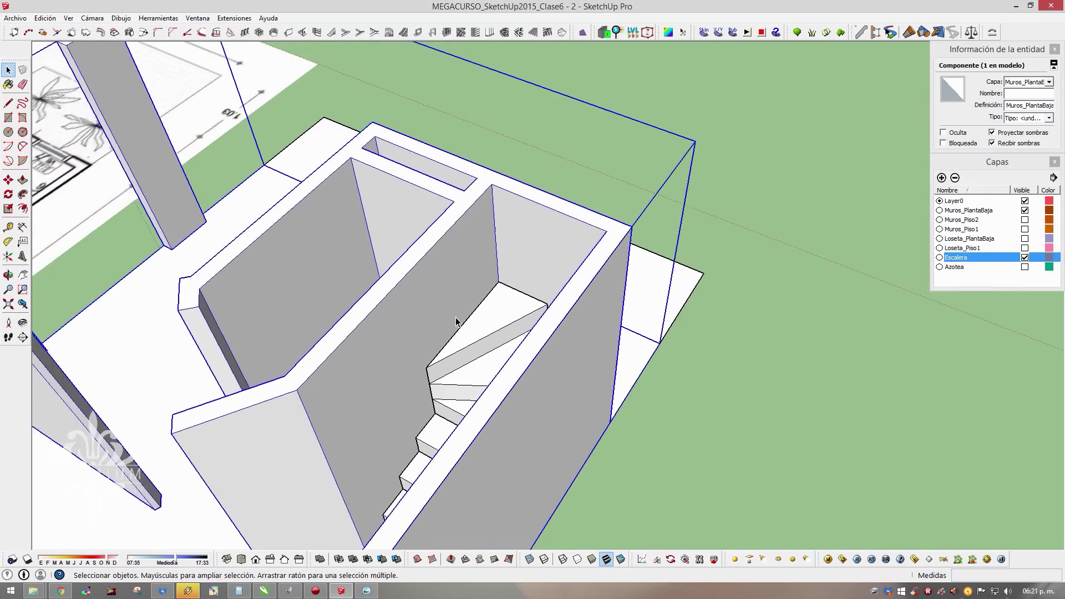
pyautogui.moveTo(459, 332)
pyautogui.mouseDown(button='middle')
pyautogui.moveTo(607, 325)
pyautogui.moveTo(437, 258)
pyautogui.mouseUp(button='middle')
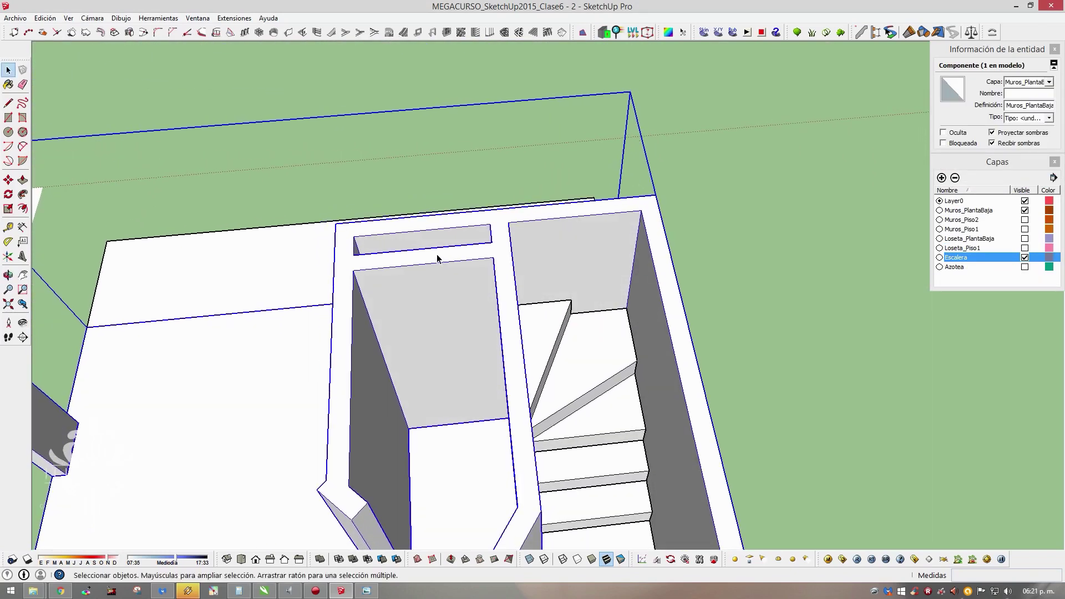
# Draw a line across the ground-floor walls and push the thin strip down 2.40 m
pyautogui.doubleClick(474, 296)
pyautogui.press('l')
pyautogui.click(494, 257)
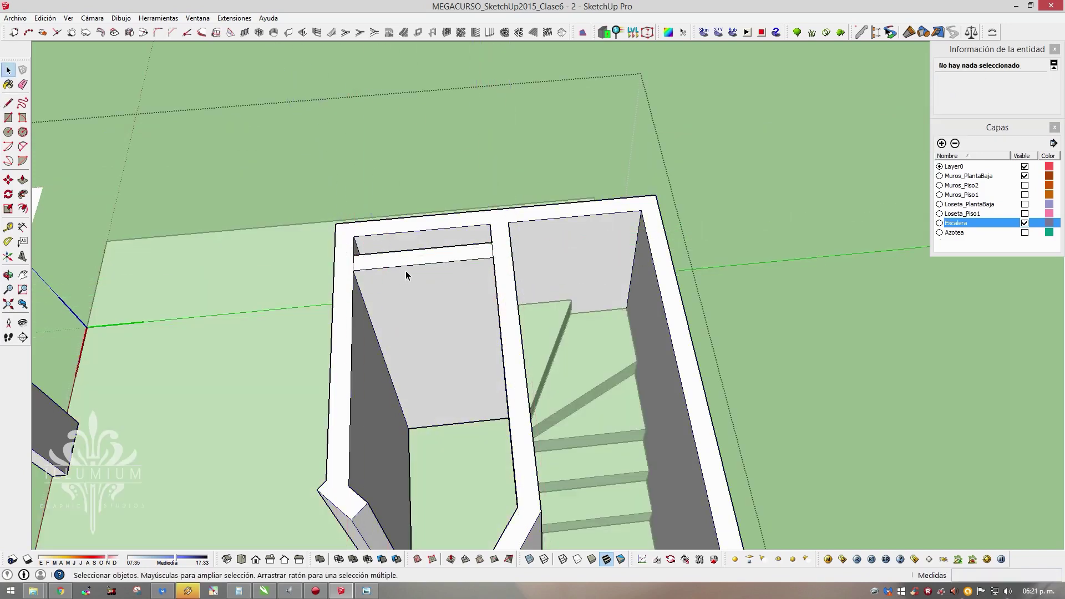
pyautogui.press('p')
pyautogui.click(409, 266)
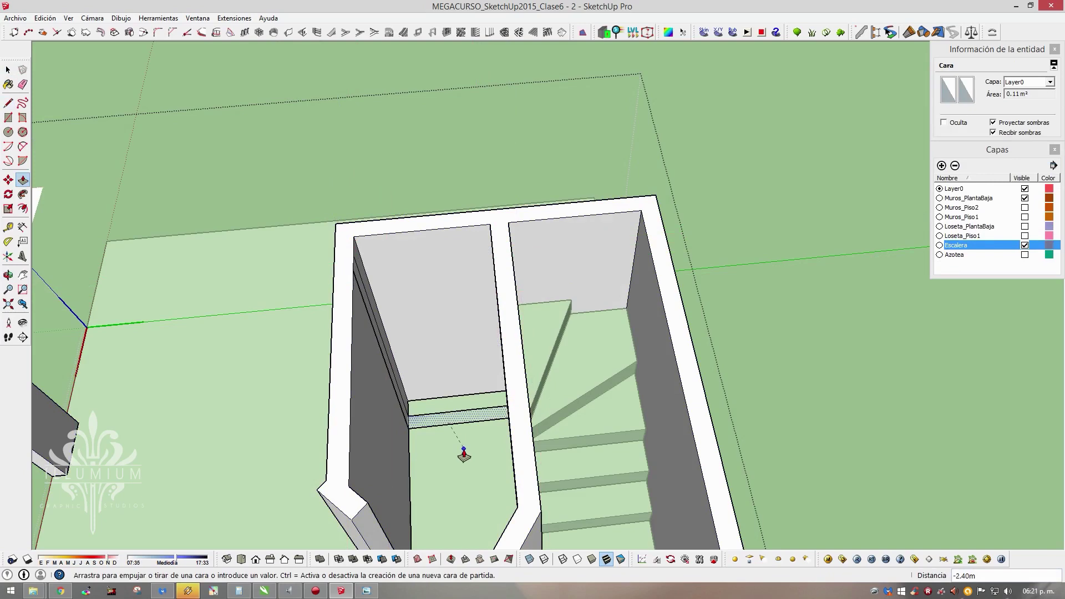
# Finish pushing the wall strip and orbit down into the stair box
pyautogui.click(394, 428)
pyautogui.scroll(2, 499, 456)
pyautogui.press('space')
pyautogui.scroll(4, 555, 327)
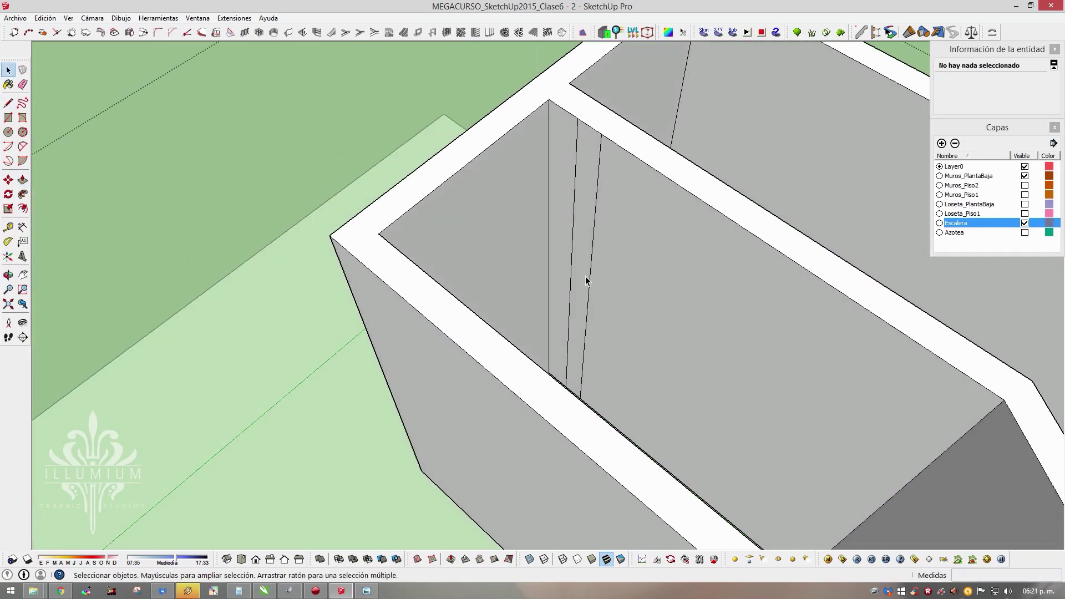
pyautogui.moveTo(597, 208); pyautogui.dragTo(315, 250, button='middle')
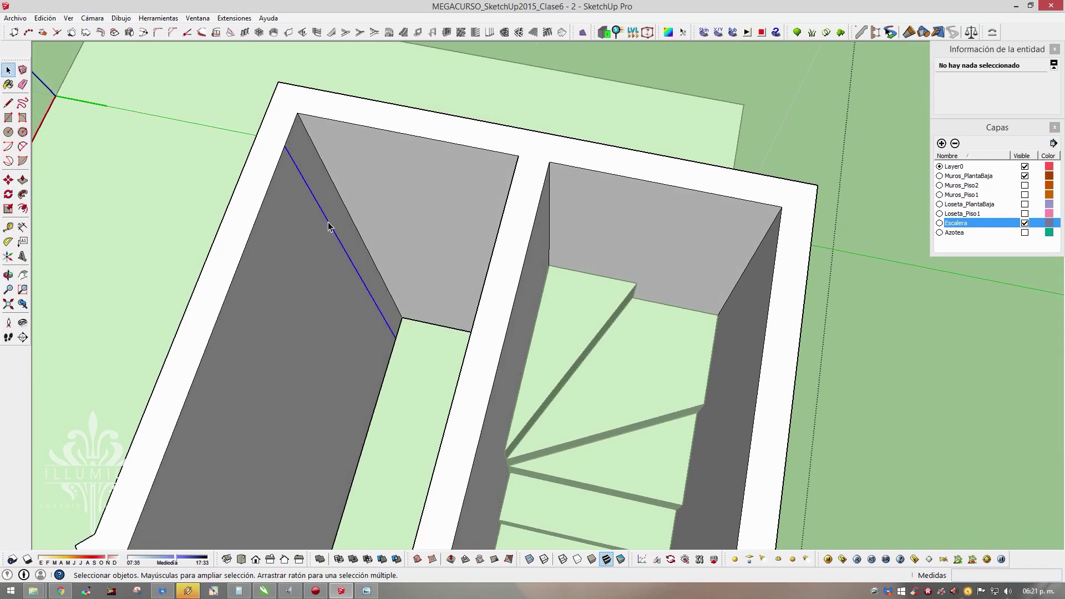
pyautogui.scroll(-3, 333, 250)
pyautogui.moveTo(352, 293); pyautogui.dragTo(438, 337, button='middle')
pyautogui.scroll(3, 388, 288)
pyautogui.scroll(2, 421, 238)
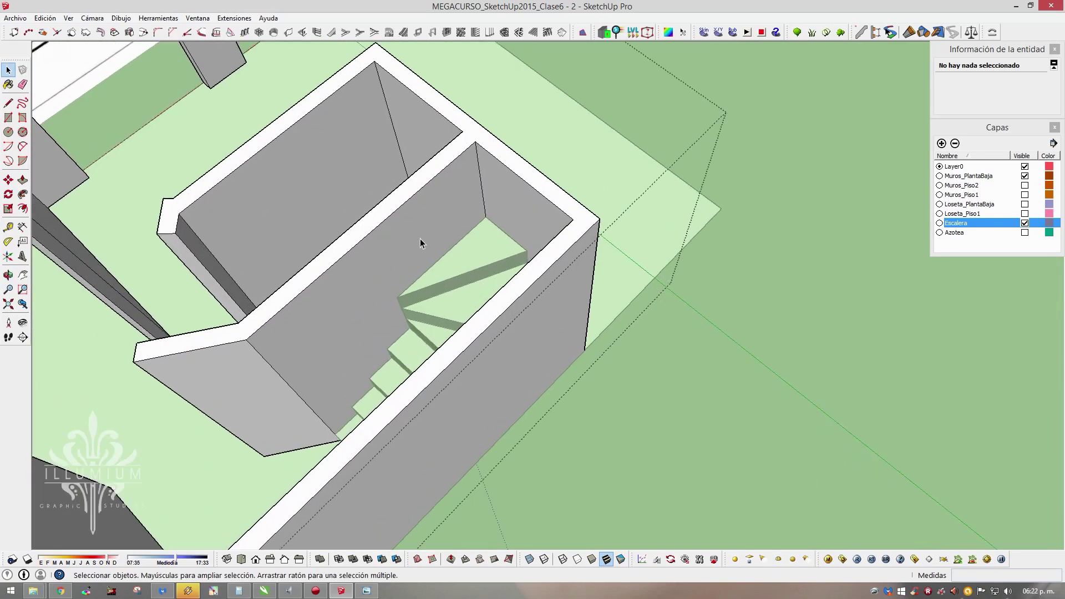
pyautogui.scroll(2, 420, 238)
pyautogui.moveTo(388, 278); pyautogui.dragTo(542, 209, button='middle')
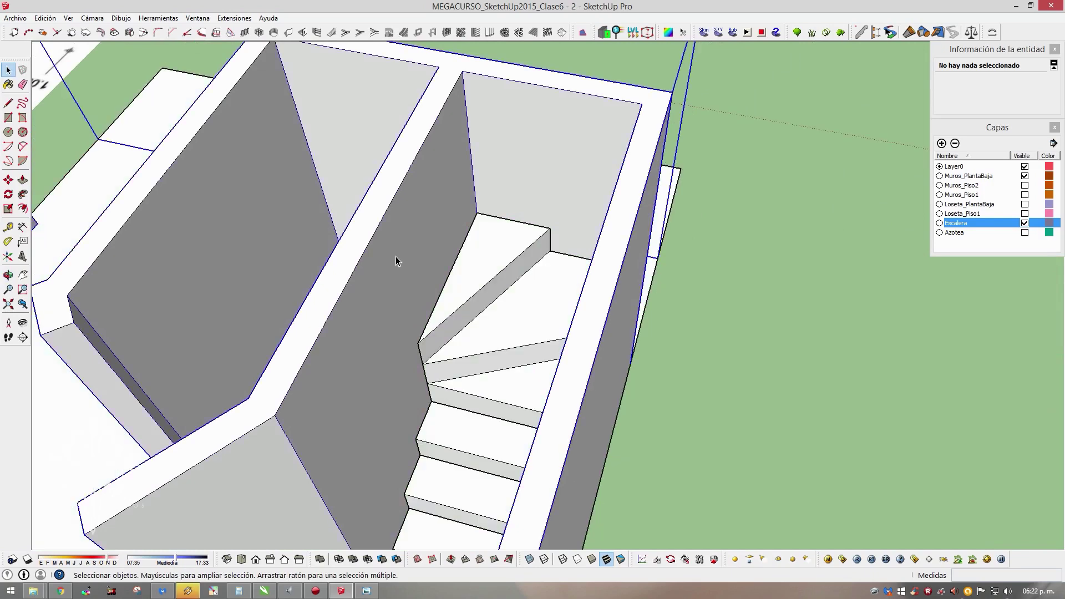
# Draw a rectangle over the wall gap beside the winder stairs
pyautogui.press('l')
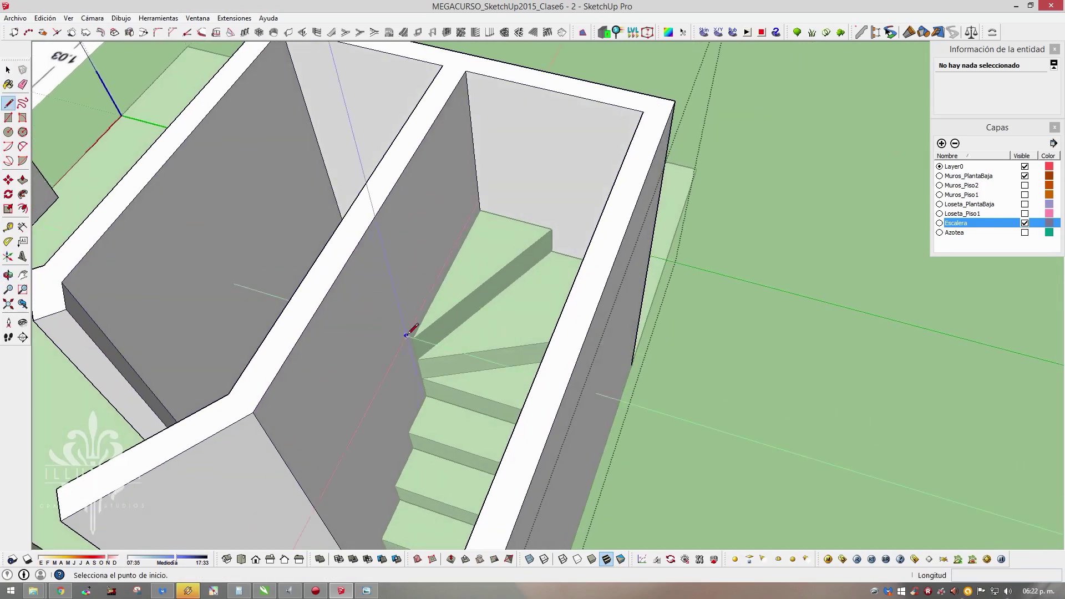
pyautogui.press('r')
pyautogui.click(426, 395)
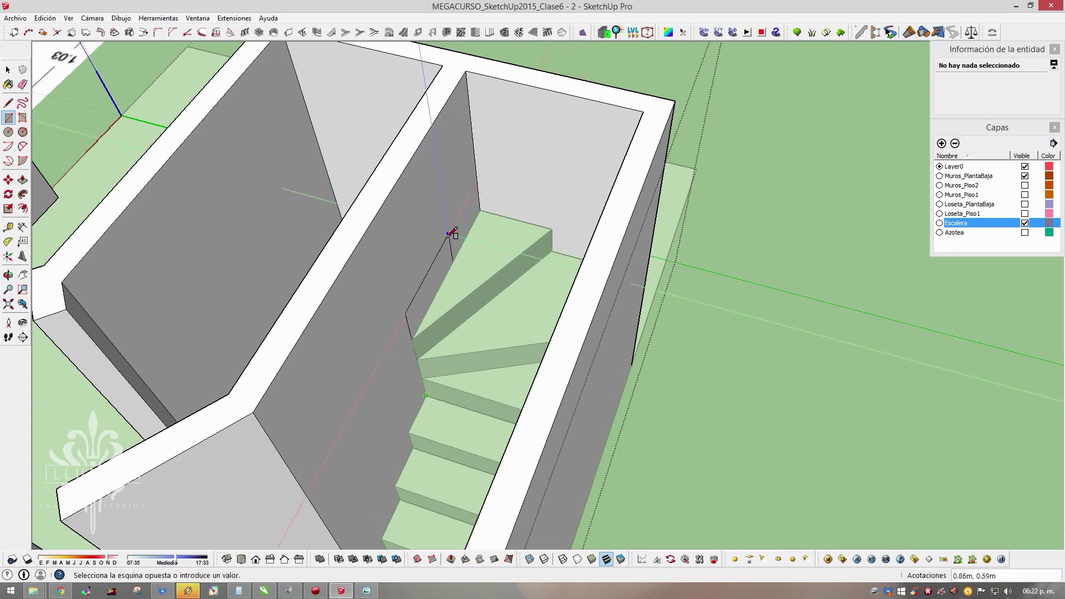
pyautogui.press('space')
pyautogui.press('r')
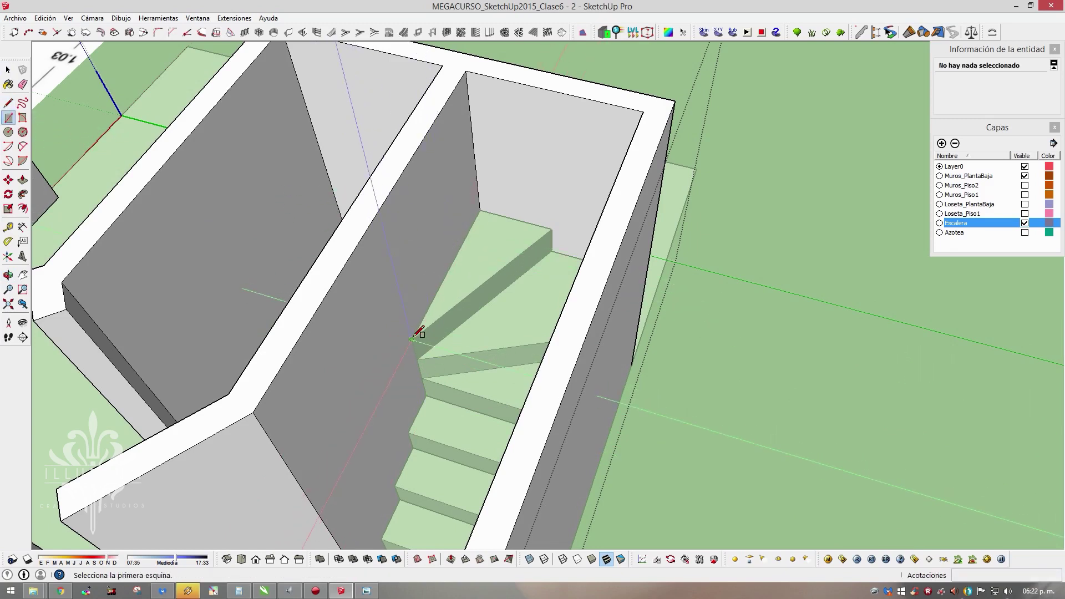
pyautogui.click(411, 339)
# Push/pull the new rectangle face -0.12 m to close the wall
pyautogui.press('space')
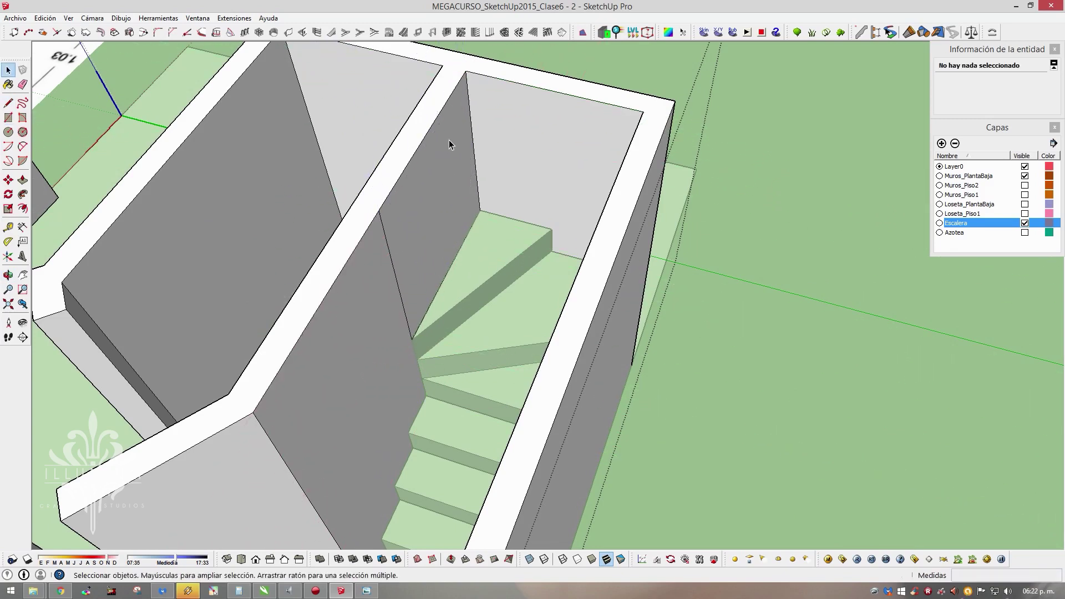
pyautogui.press('p')
pyautogui.click(438, 151)
pyautogui.click(423, 140)
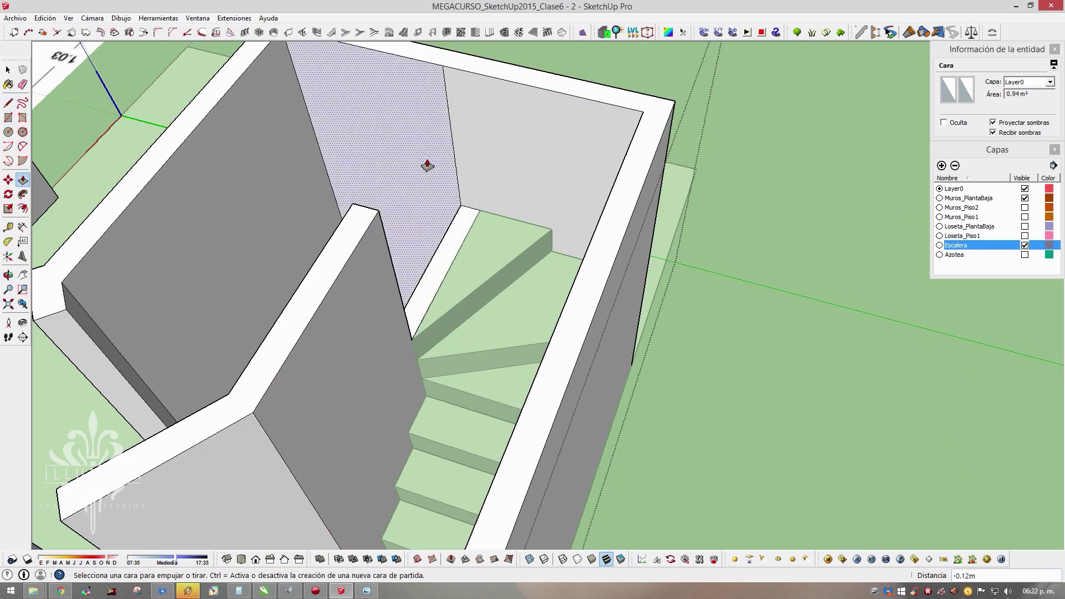
pyautogui.press('space')
pyautogui.moveTo(453, 274)
pyautogui.mouseDown(button='middle')
pyautogui.moveTo(751, 232)
pyautogui.moveTo(528, 285)
pyautogui.moveTo(753, 240)
pyautogui.moveTo(487, 328)
pyautogui.mouseUp(button='middle')
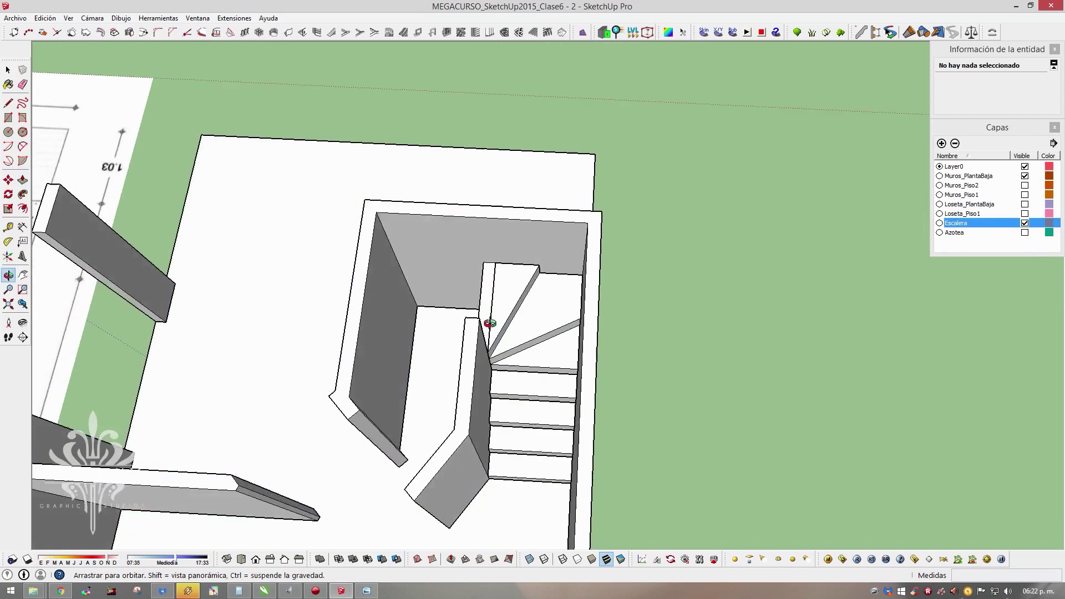
# Select the five stair step components and make them one component named Escalera_Principal
pyautogui.scroll(3, 376, 333)
pyautogui.scroll(2, 581, 286)
pyautogui.scroll(-2, 607, 355)
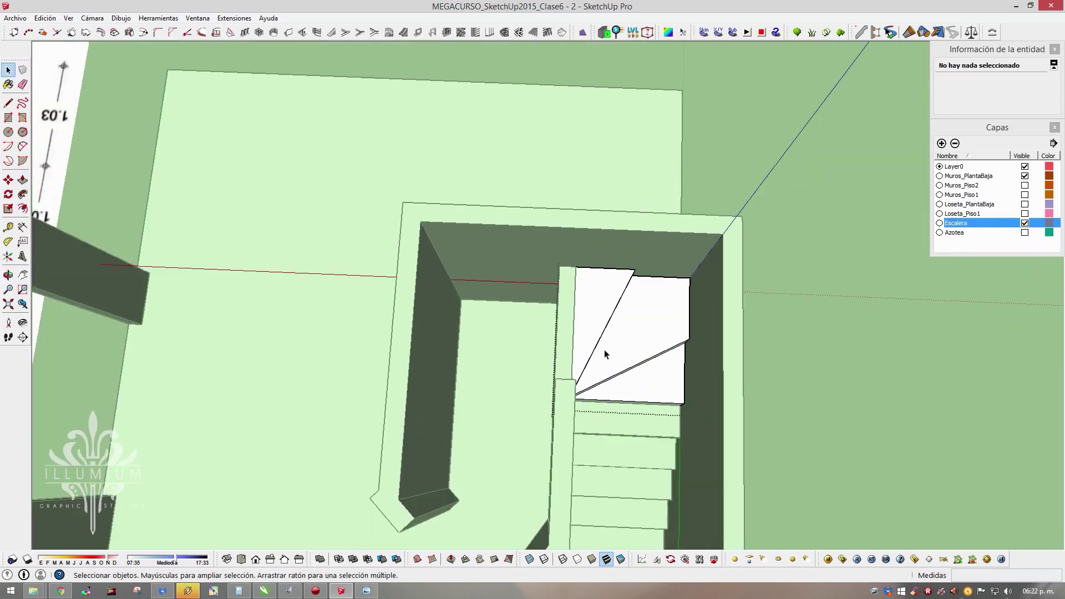
pyautogui.scroll(3, 602, 314)
pyautogui.scroll(-5, 602, 315)
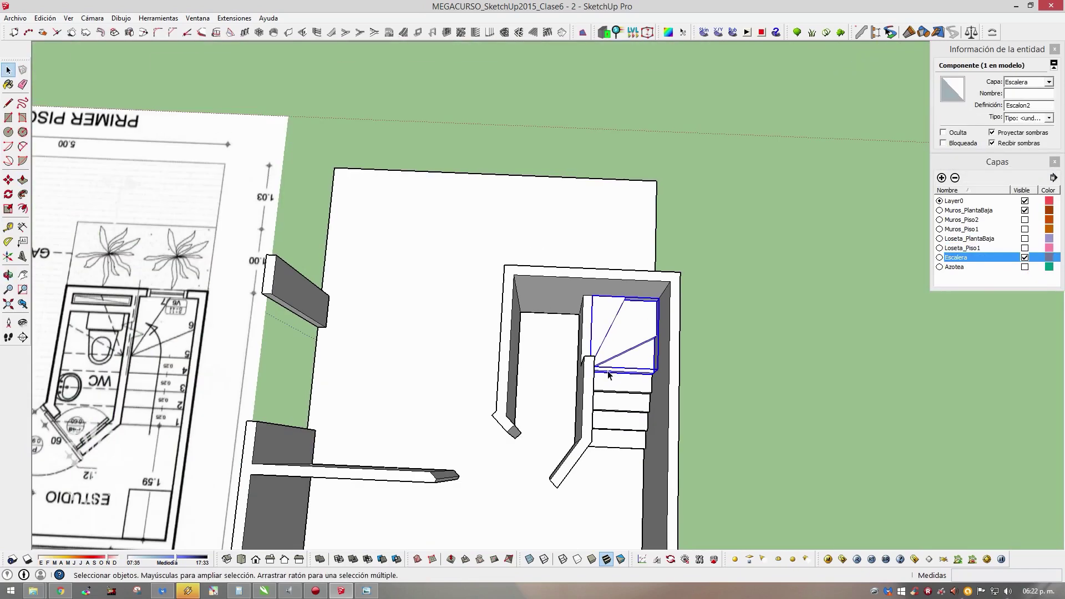
pyautogui.scroll(6, 630, 433)
pyautogui.scroll(1, 630, 432)
pyautogui.click(631, 350)
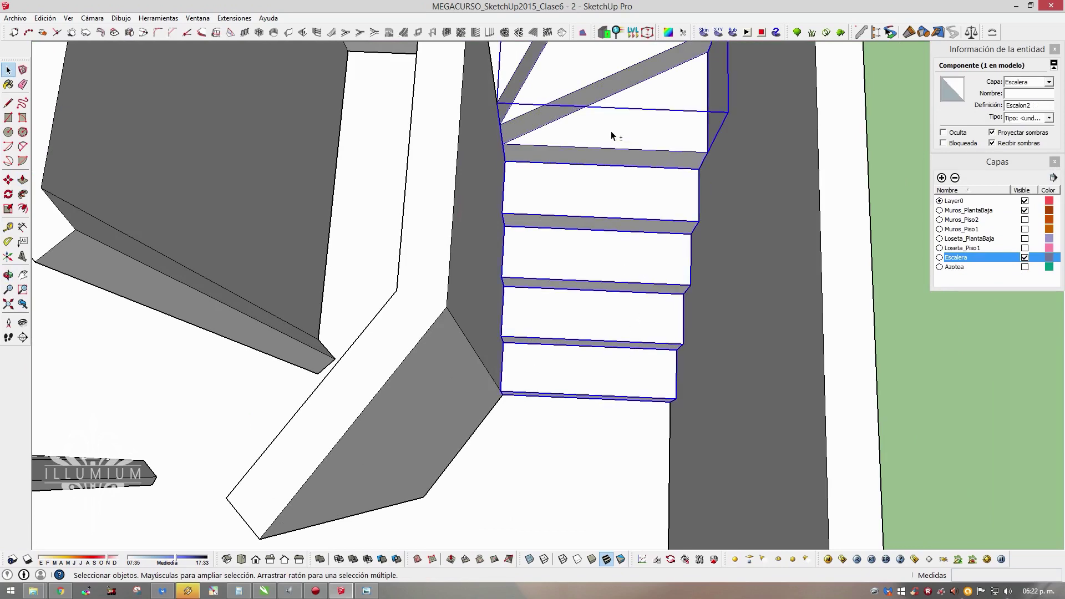
pyautogui.scroll(-5, 611, 133)
pyautogui.scroll(3, 568, 173)
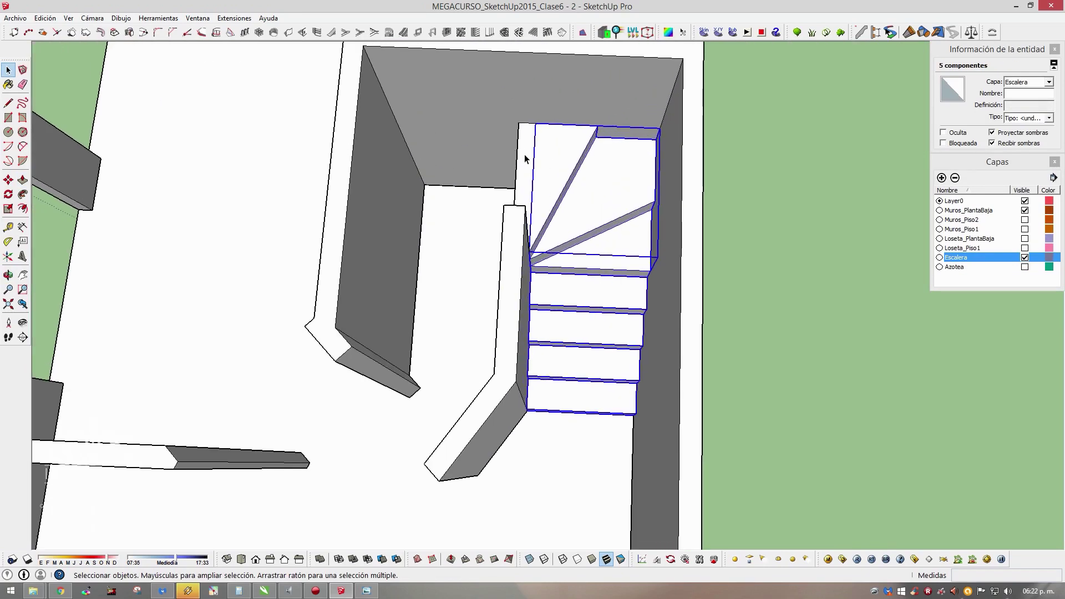
pyautogui.press('g')
pyautogui.write('Escalera_Principal')
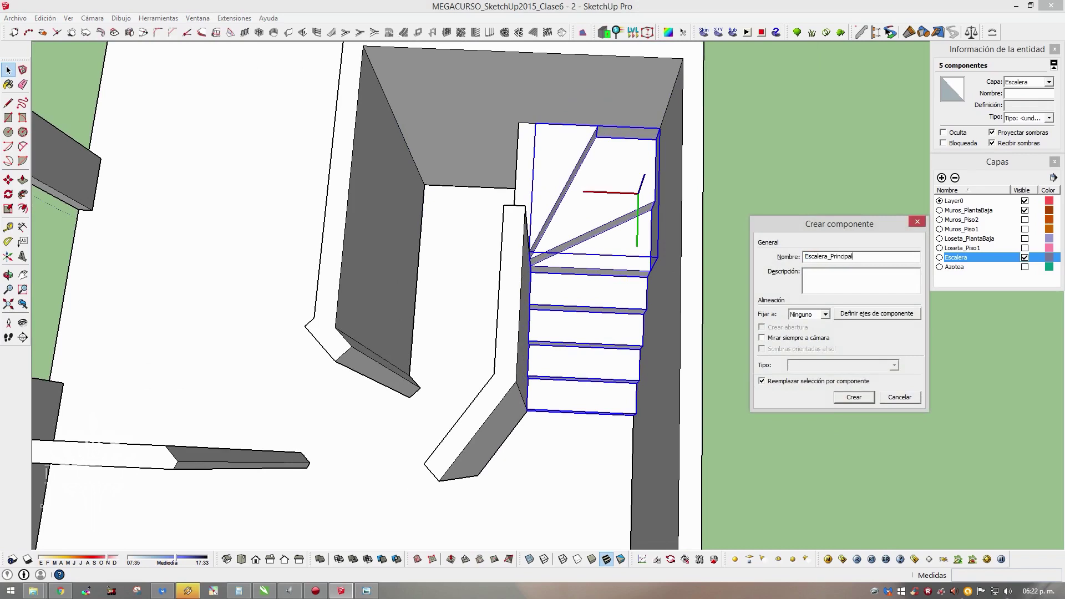
pyautogui.press('Return')
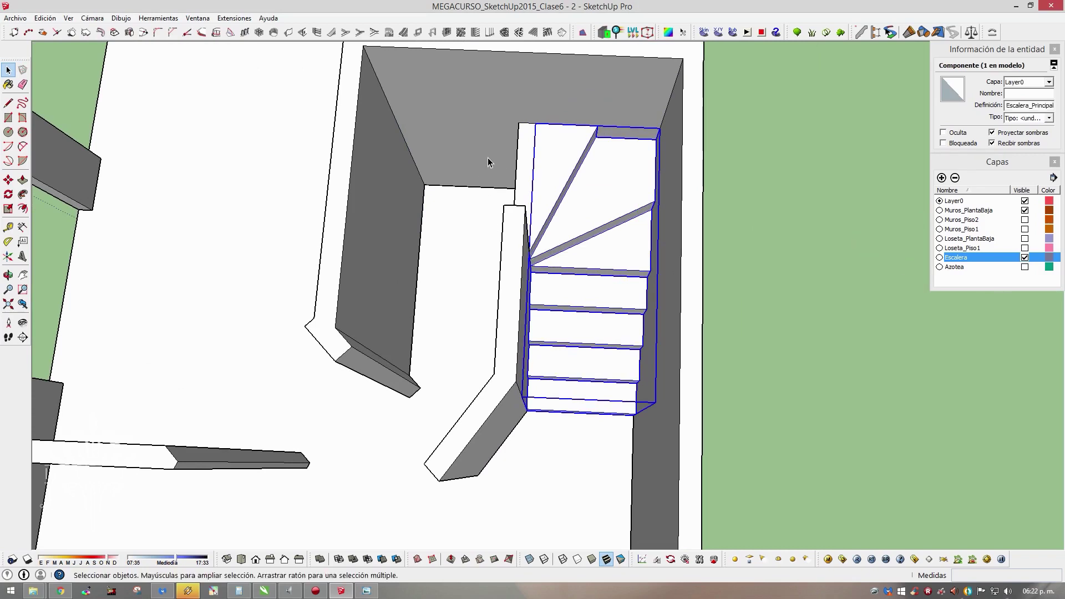
# Enter the stair component and draw the right edge of the floor outline
pyautogui.doubleClick(607, 215)
pyautogui.scroll(3, 527, 166)
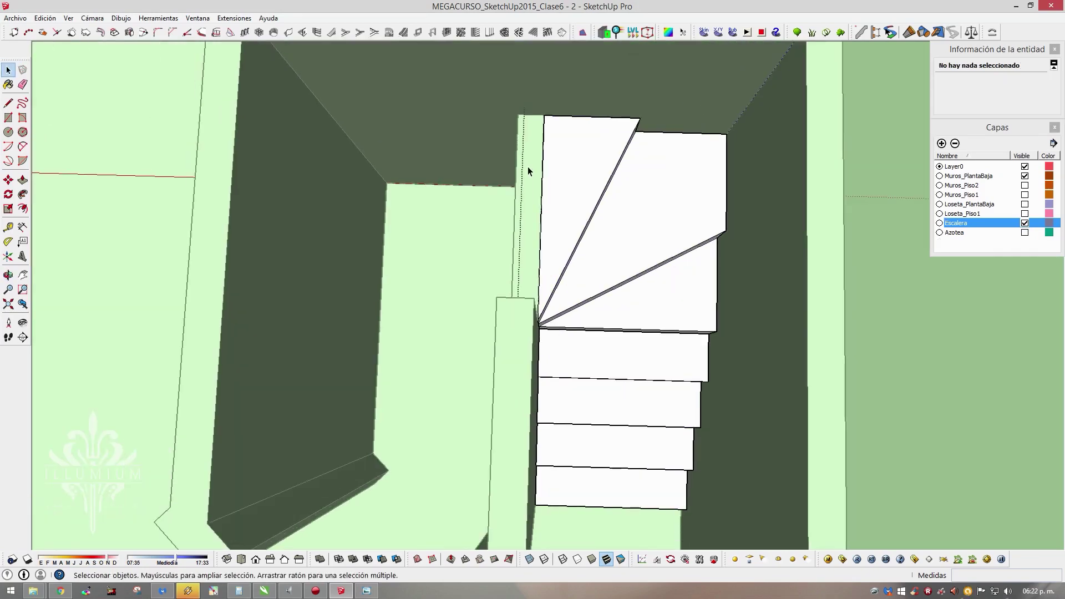
pyautogui.scroll(-3, 526, 178)
pyautogui.moveTo(512, 200)
pyautogui.mouseDown(button='middle')
pyautogui.moveTo(662, 166)
pyautogui.moveTo(597, 250)
pyautogui.mouseUp(button='middle')
pyautogui.press('l')
pyautogui.scroll(2, 597, 250)
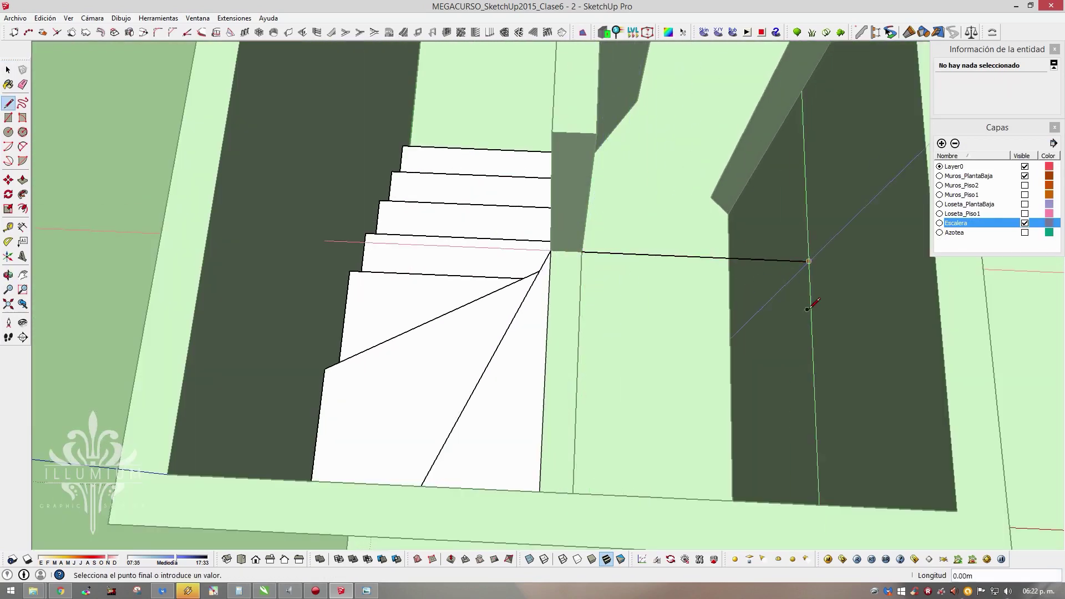
pyautogui.moveTo(820, 368)
pyautogui.mouseDown(button='middle')
pyautogui.moveTo(471, 399)
pyautogui.moveTo(601, 240)
pyautogui.moveTo(632, 344)
pyautogui.moveTo(694, 388)
pyautogui.moveTo(678, 464)
pyautogui.mouseUp(button='middle')
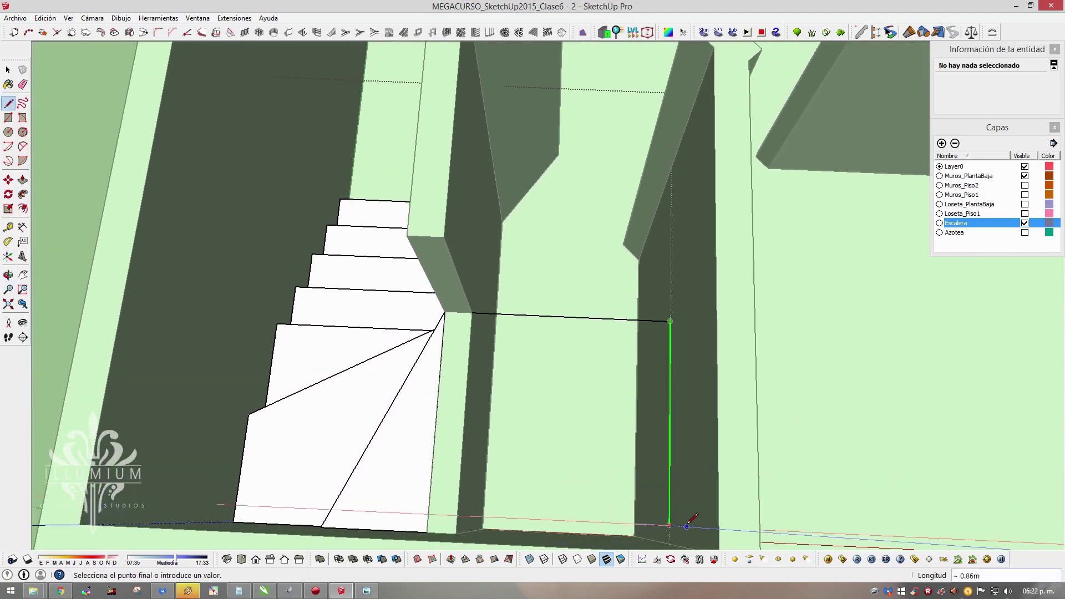
pyautogui.click(456, 533)
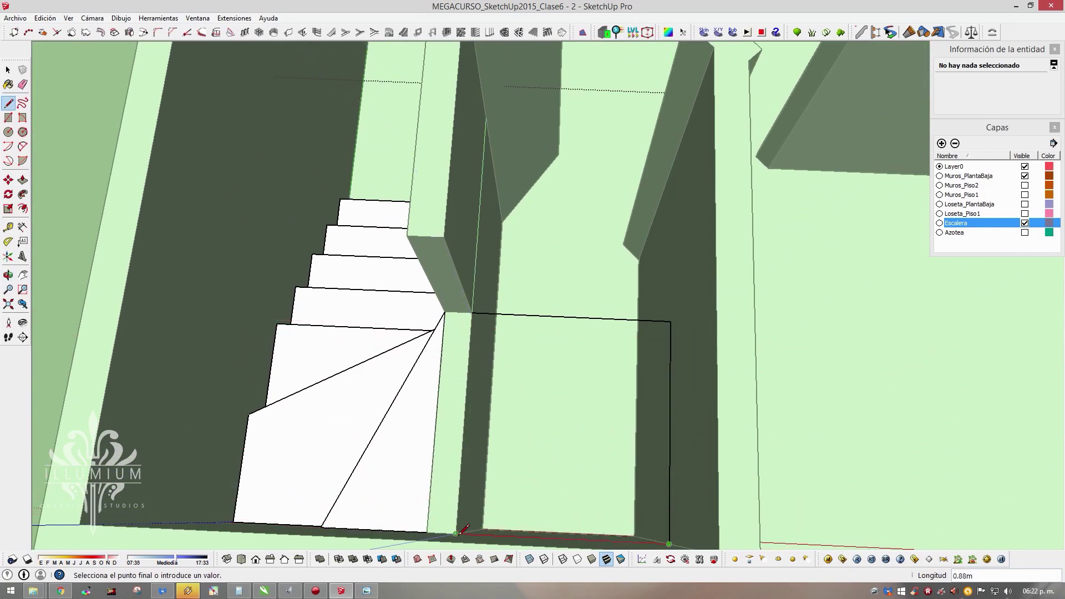
pyautogui.press('F2')
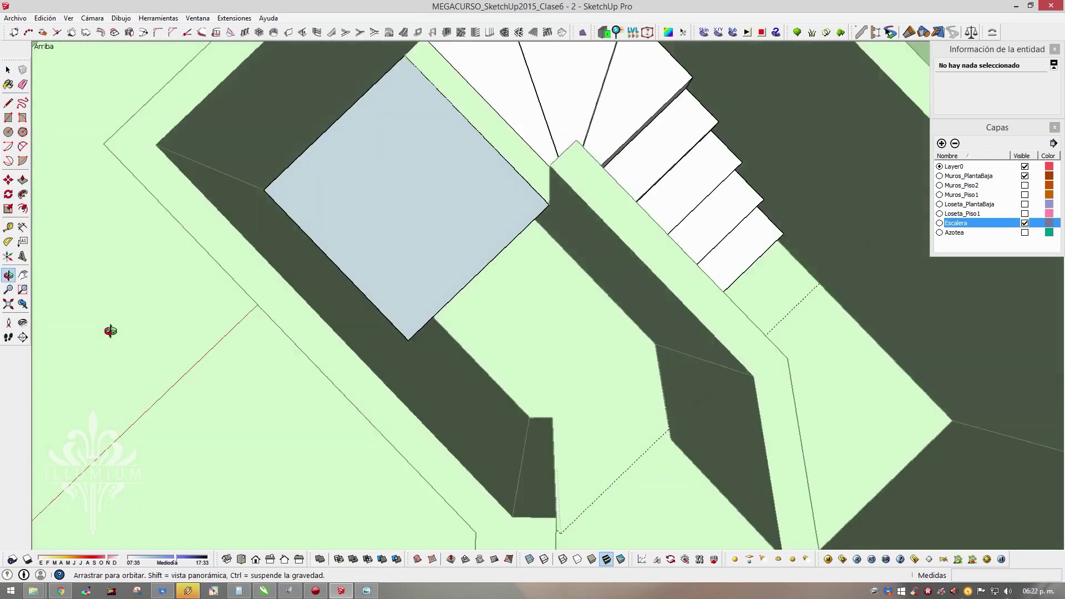
pyautogui.moveTo(111, 331)
pyautogui.mouseDown()
pyautogui.moveTo(395, 203)
pyautogui.moveTo(287, 181)
pyautogui.moveTo(457, 185)
pyautogui.moveTo(471, 146)
pyautogui.mouseUp()
pyautogui.press('space')
pyautogui.scroll(2, 481, 156)
# Measure the 0.88 m winder landing width and select the 0.83 m² floor face
pyautogui.press('t')
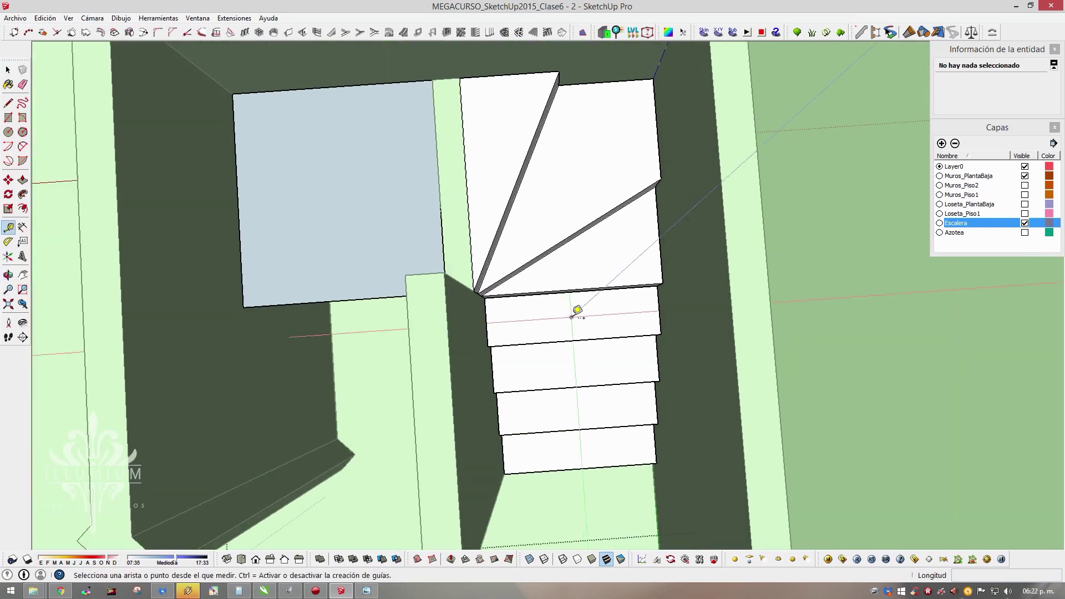
pyautogui.click(594, 287)
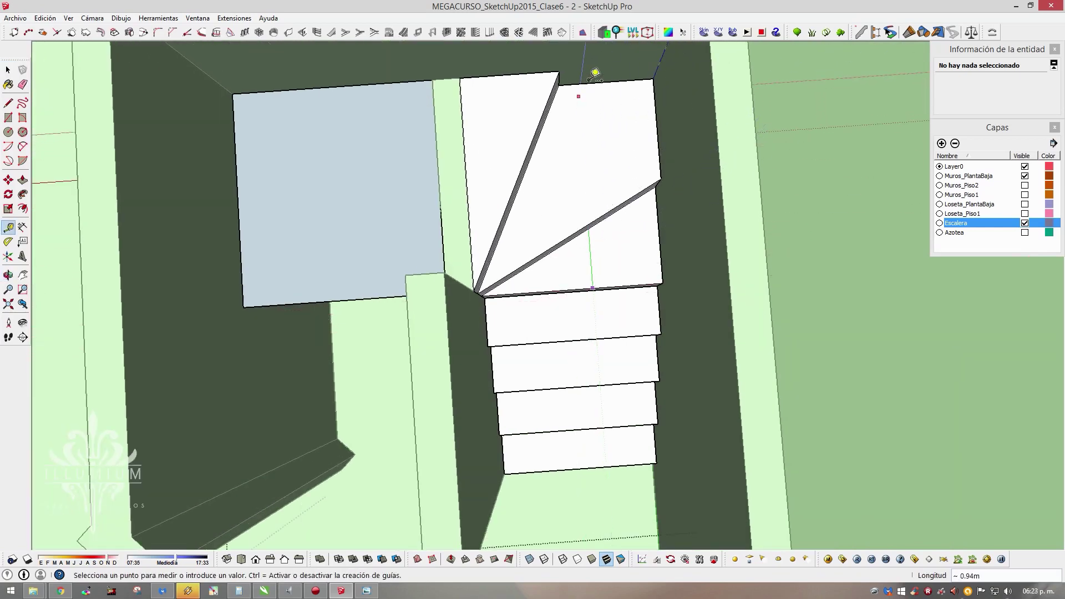
pyautogui.press('space')
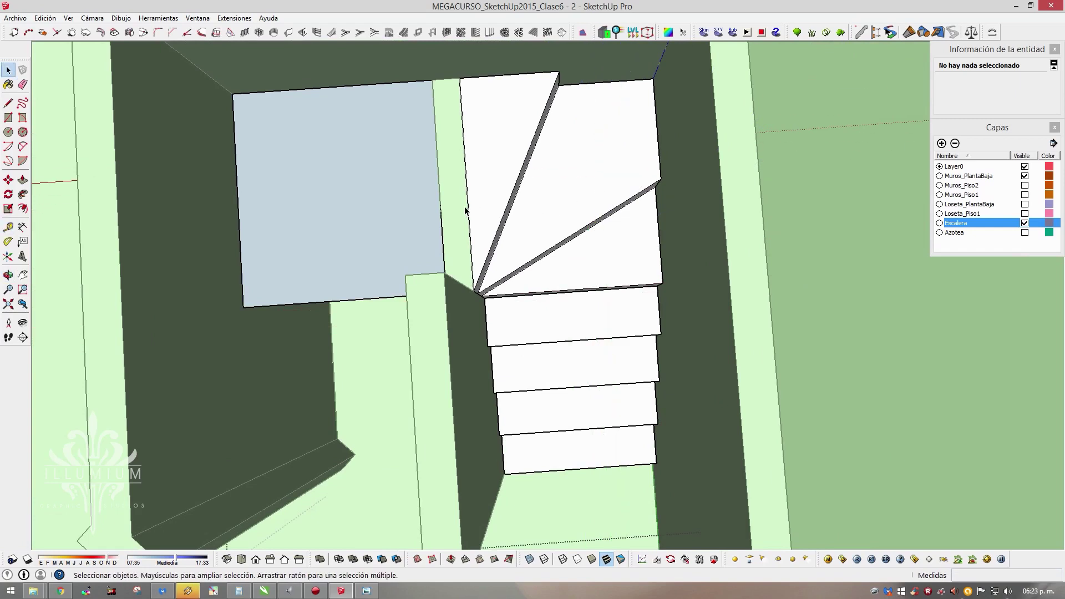
pyautogui.press('t')
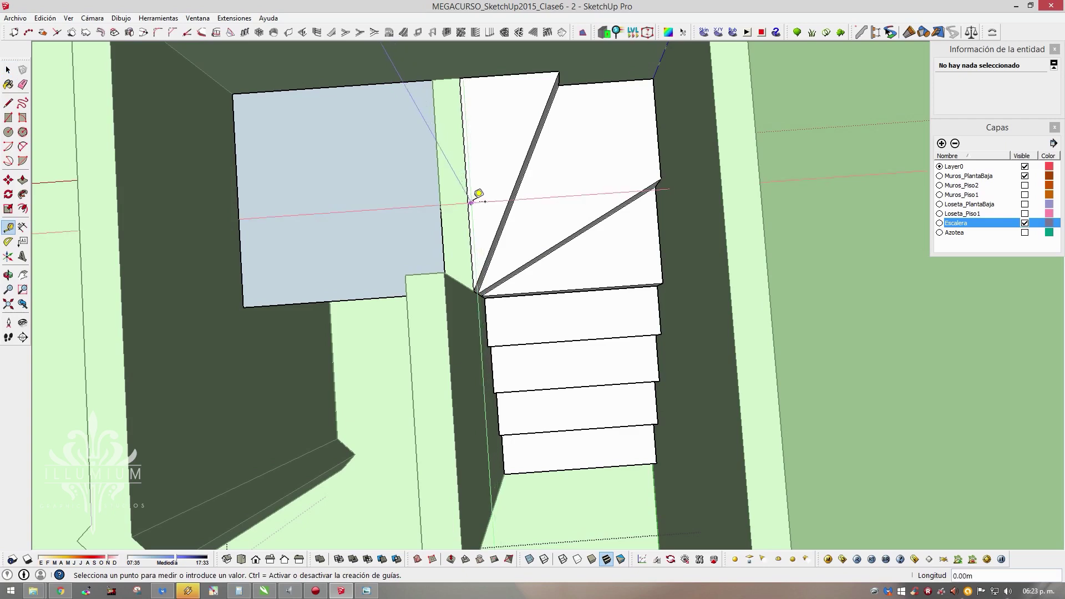
pyautogui.click(466, 183)
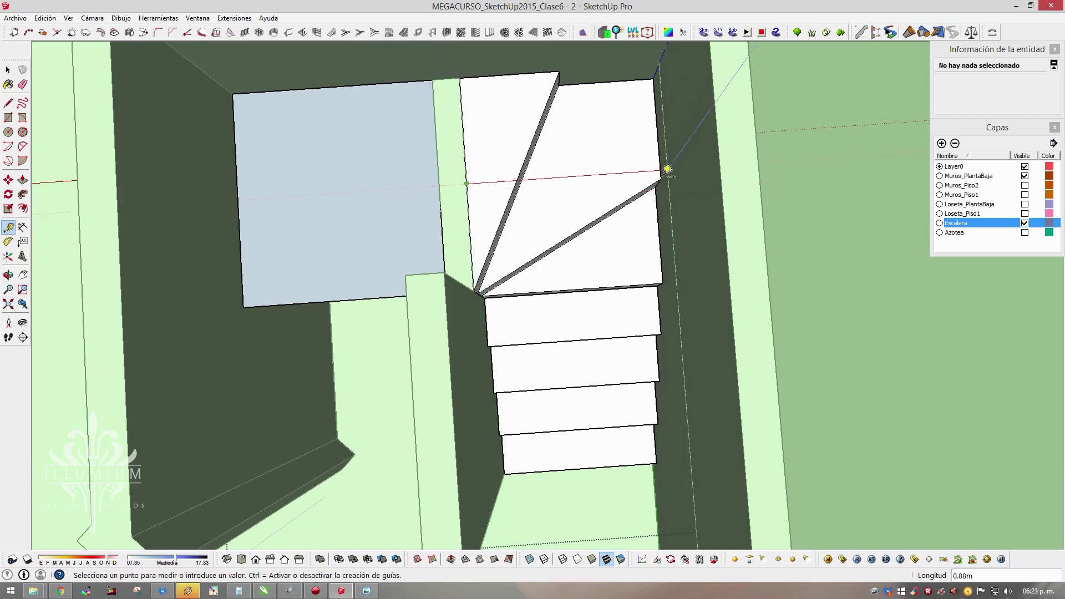
pyautogui.press('space')
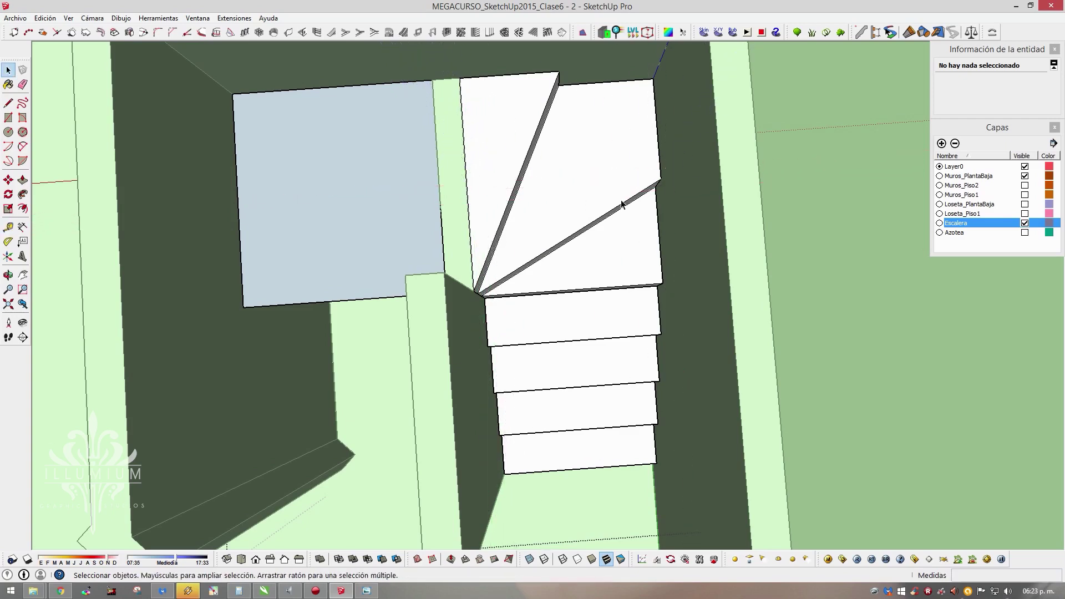
pyautogui.scroll(-1, 528, 232)
pyautogui.scroll(-2, 528, 228)
pyautogui.scroll(-1, 358, 231)
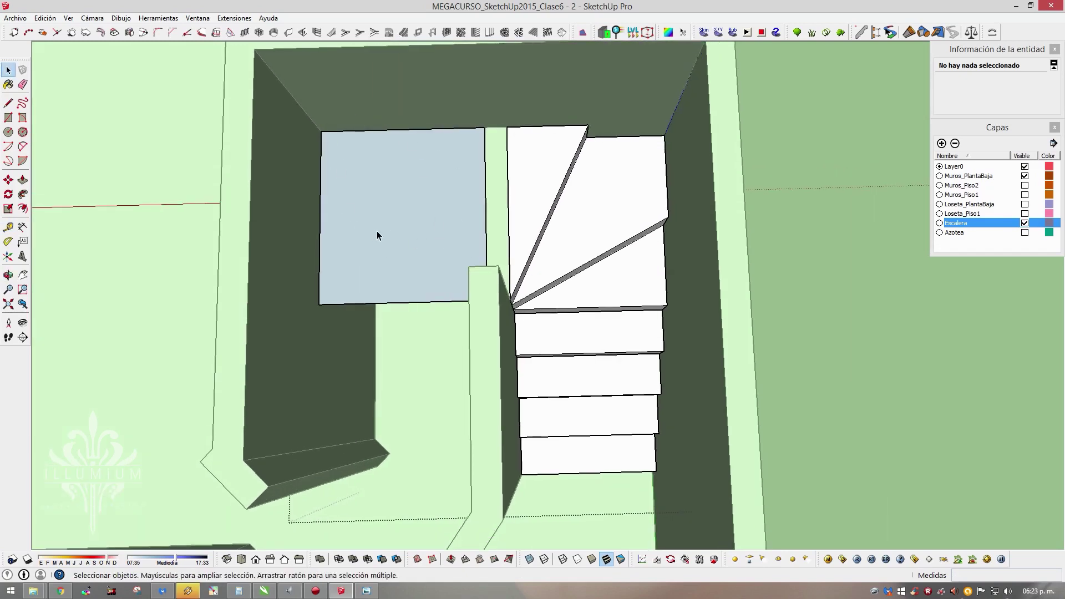
pyautogui.click(376, 232)
pyautogui.scroll(1, 312, 204)
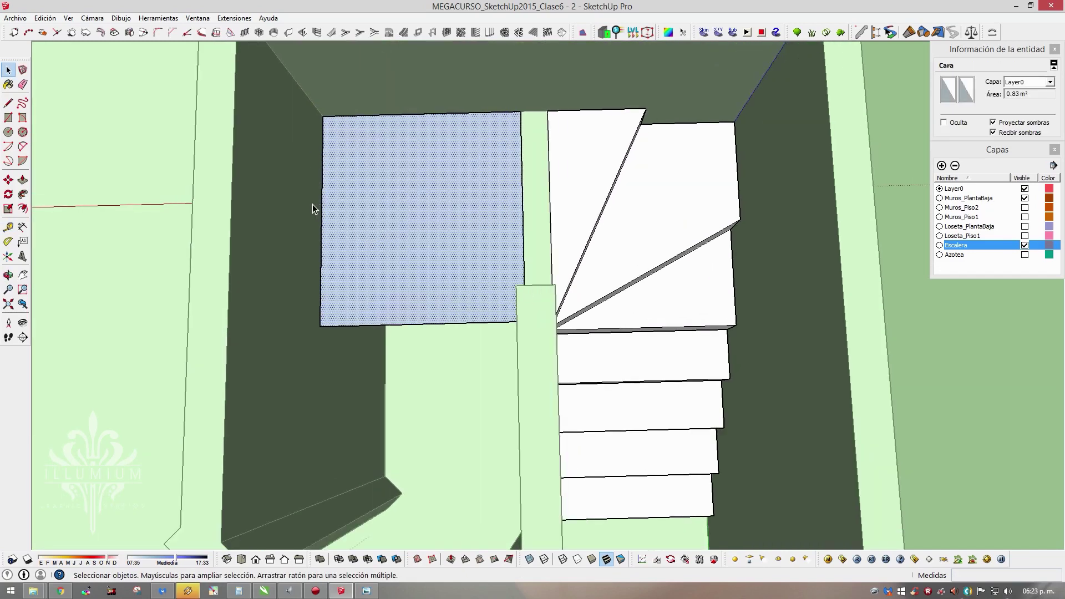
# Split the new floor face into three triangles with two lines from its lower-right corner
pyautogui.press('l')
pyautogui.scroll(1, 310, 196)
pyautogui.scroll(1, 299, 172)
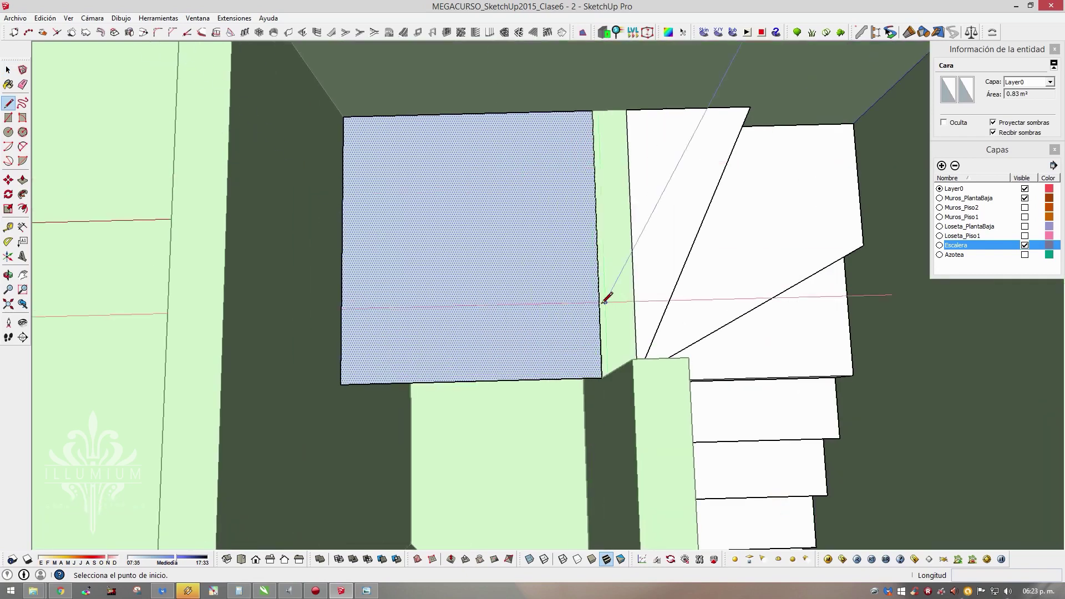
pyautogui.click(601, 377)
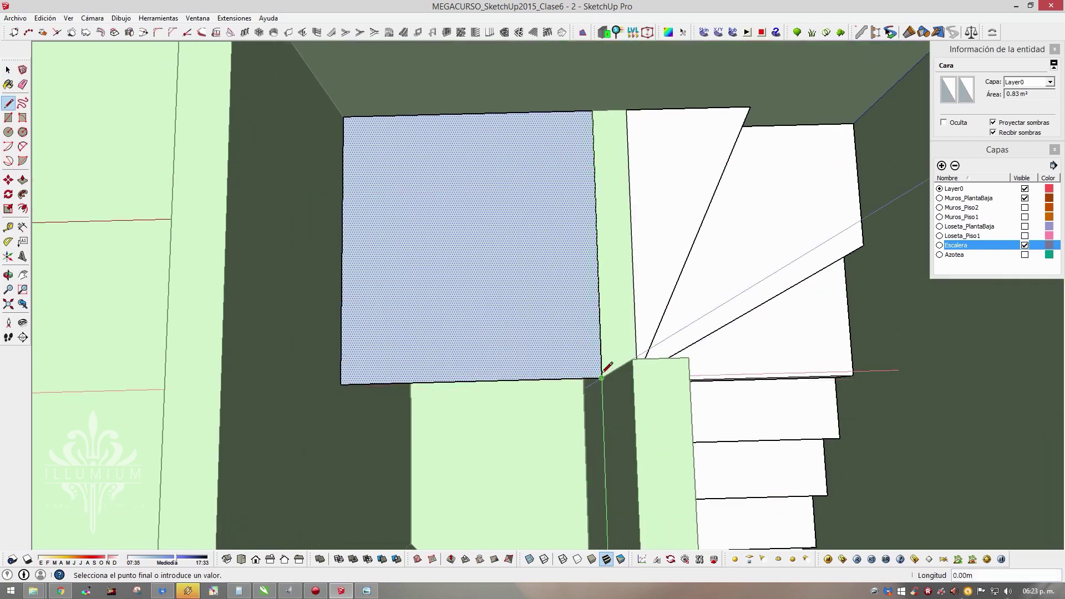
pyautogui.click(469, 115)
pyautogui.click(602, 378)
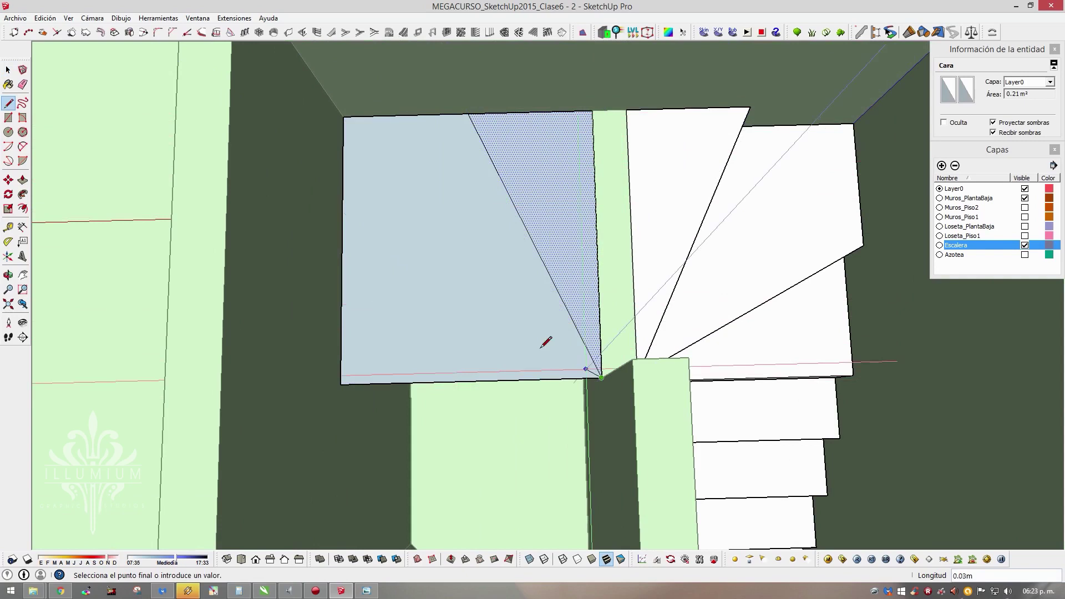
pyautogui.click(342, 247)
pyautogui.press('space')
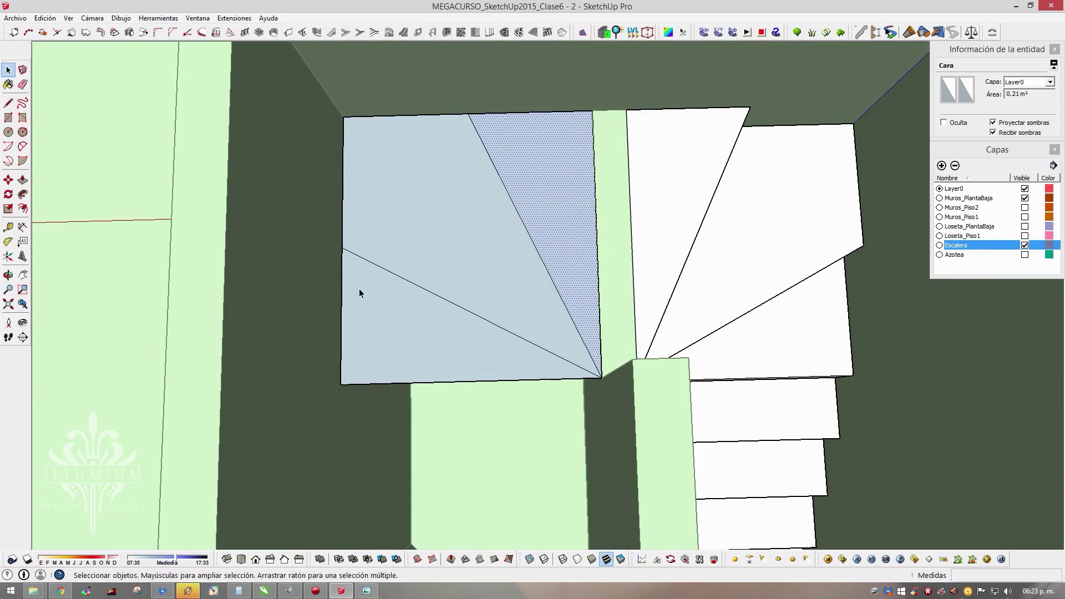
# Select the three floor triangles and reverse their faces
pyautogui.keyDown('shift'); pyautogui.click(397, 319); pyautogui.keyUp('shift')
pyautogui.rightClick(494, 205)
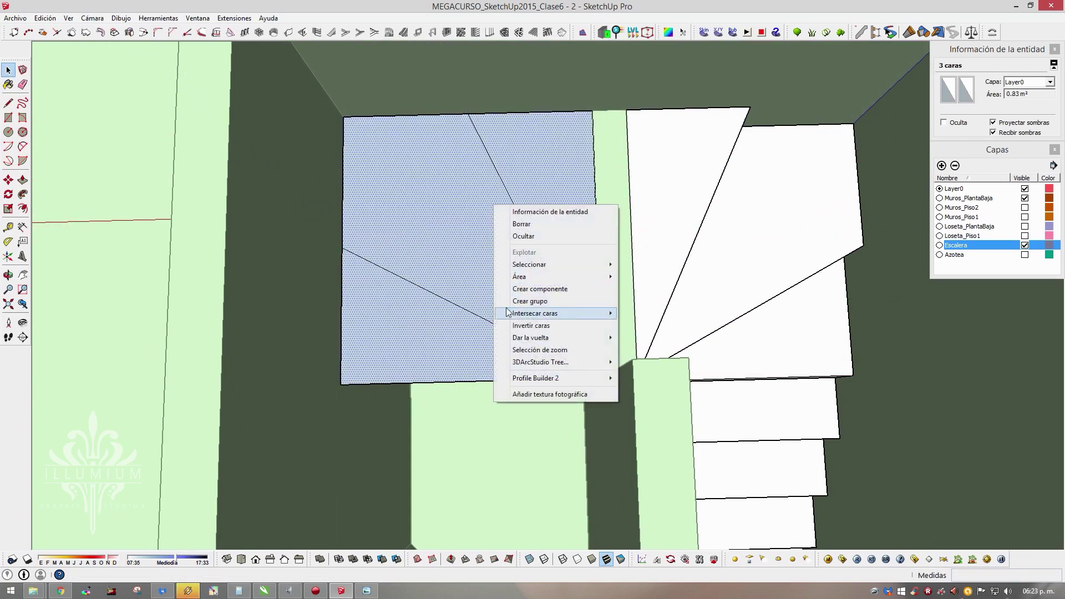
pyautogui.click(511, 328)
pyautogui.click(554, 215)
pyautogui.moveTo(554, 215)
pyautogui.mouseDown(button='middle')
pyautogui.moveTo(528, 225)
pyautogui.moveTo(435, 202)
pyautogui.moveTo(663, 163)
pyautogui.mouseUp(button='middle')
# Push the triangular faces up 0.20 m to full step height
pyautogui.press('p')
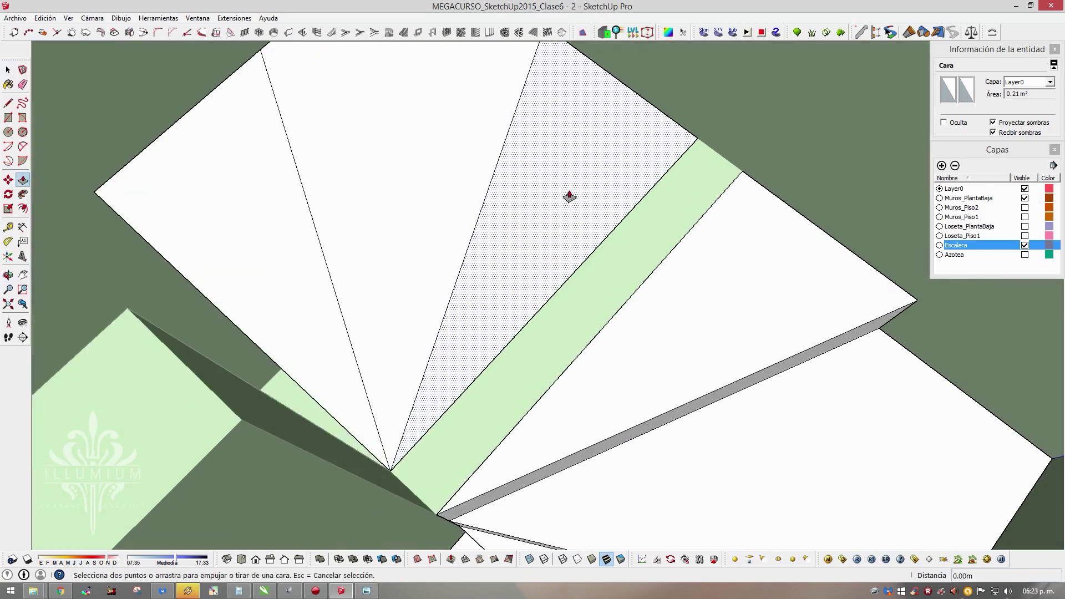
pyautogui.click(568, 192)
pyautogui.click(568, 183)
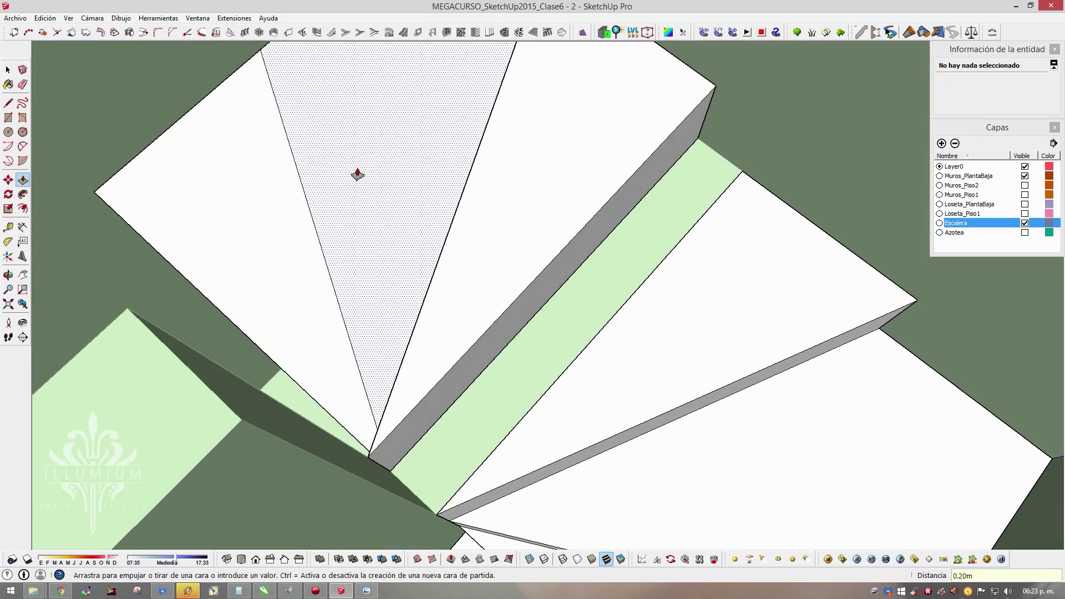
pyautogui.click(357, 172)
pyautogui.click(530, 195)
pyautogui.doubleClick(221, 217)
pyautogui.press('space')
pyautogui.moveTo(364, 162)
pyautogui.mouseDown(button='middle')
pyautogui.moveTo(384, 212)
pyautogui.moveTo(597, 182)
pyautogui.mouseUp(button='middle')
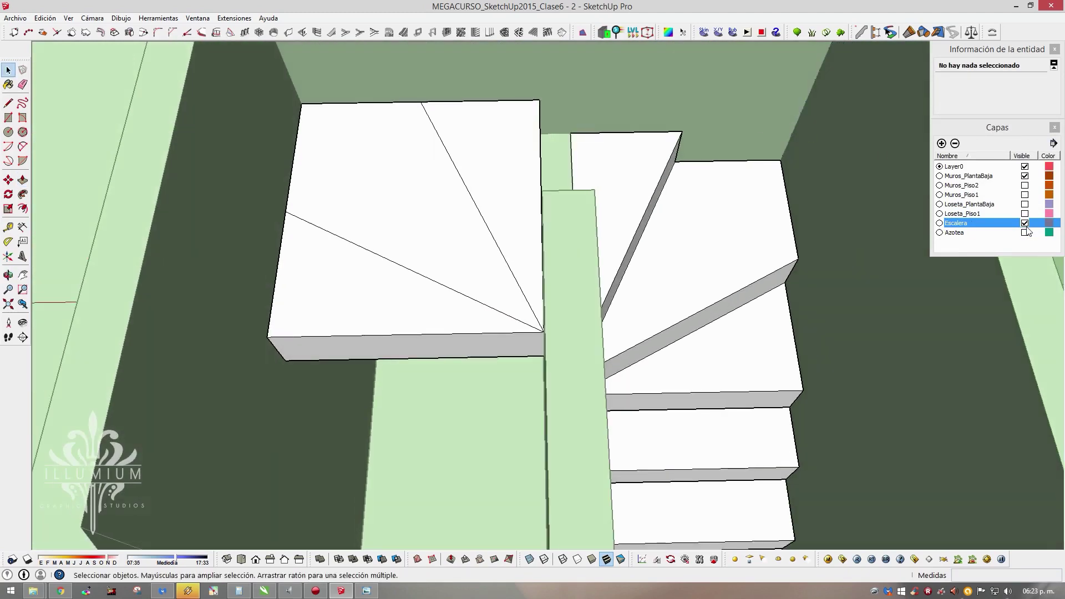
# Hide the Muros_PlantaBaja walls and select the stair block
pyautogui.click(1025, 176)
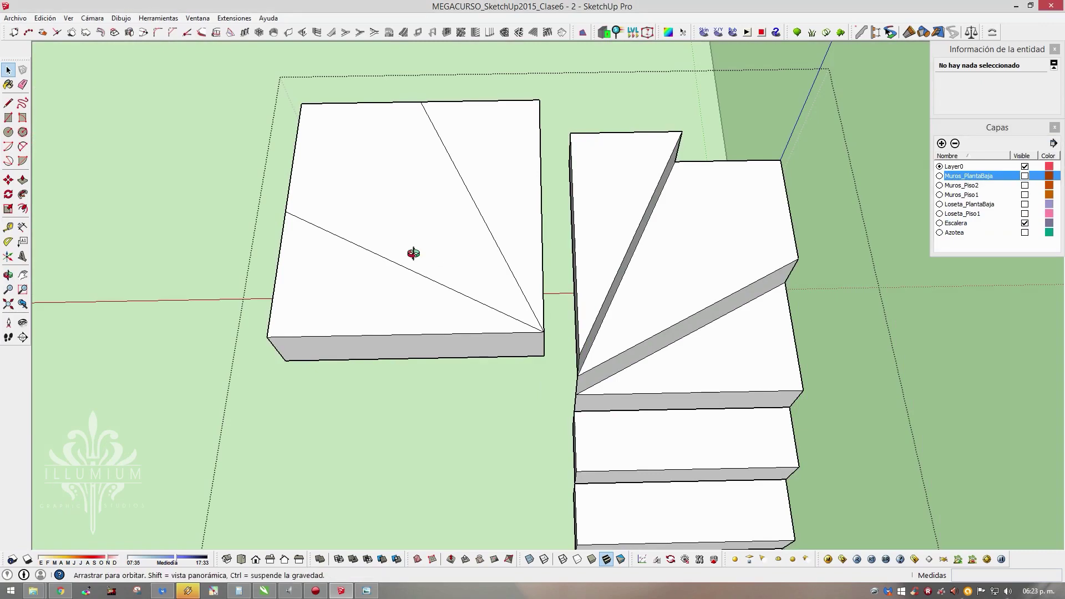
pyautogui.moveTo(483, 250)
pyautogui.mouseDown(button='middle')
pyautogui.moveTo(594, 162)
pyautogui.moveTo(590, 116)
pyautogui.moveTo(680, 138)
pyautogui.moveTo(628, 124)
pyautogui.moveTo(390, 140)
pyautogui.mouseUp(button='middle')
pyautogui.press('space')
pyautogui.tripleClick(451, 176)
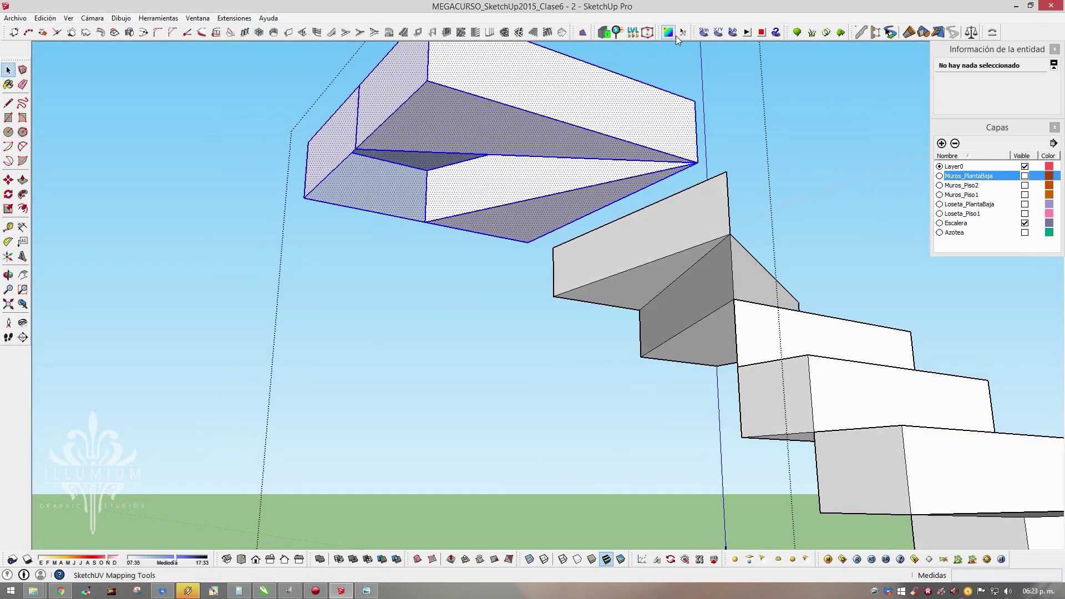
pyautogui.click(572, 32)
pyautogui.moveTo(484, 153)
pyautogui.mouseDown(button='middle')
pyautogui.moveTo(533, 374)
pyautogui.moveTo(175, 396)
pyautogui.mouseUp(button='middle')
# Raise the first two triangular winder faces 0.20 m
pyautogui.press('p')
pyautogui.moveTo(330, 254); pyautogui.dragTo(336, 238)
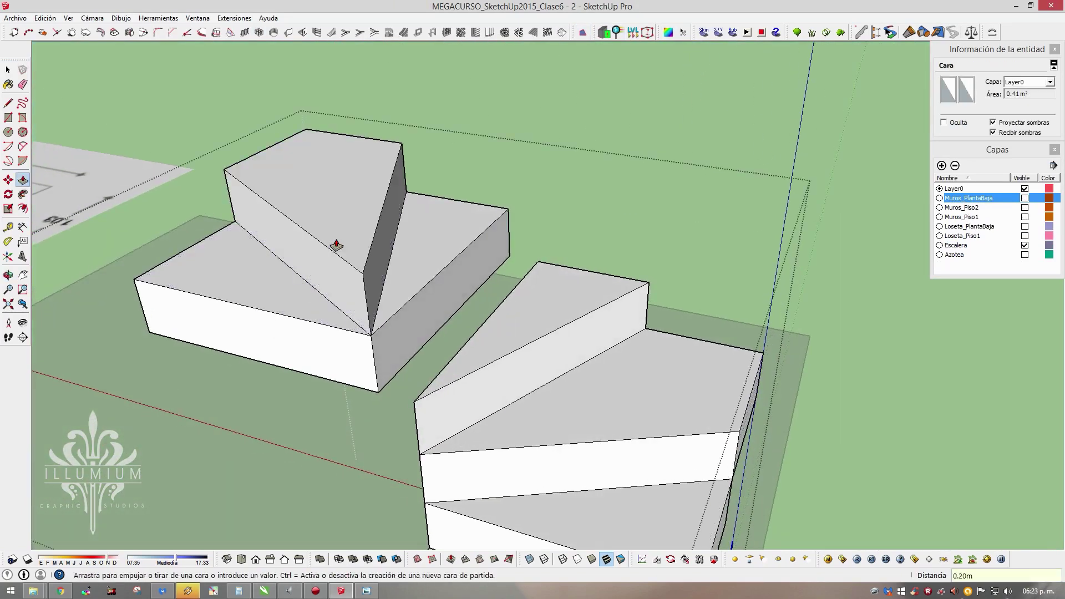
pyautogui.doubleClick(257, 280)
pyautogui.moveTo(259, 227); pyautogui.dragTo(271, 214)
pyautogui.press('Return')
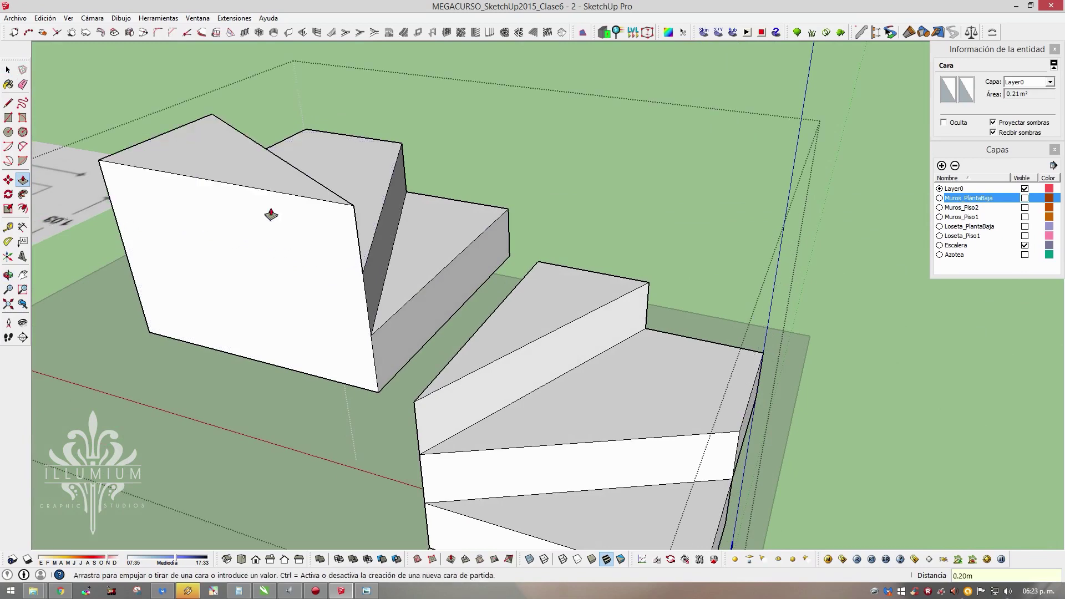
# Push the lower and upper triangular faces 0.2 m from below
pyautogui.moveTo(273, 215)
pyautogui.mouseDown(button='middle')
pyautogui.moveTo(527, 143)
pyautogui.moveTo(518, 150)
pyautogui.mouseUp(button='middle')
pyautogui.click(487, 202)
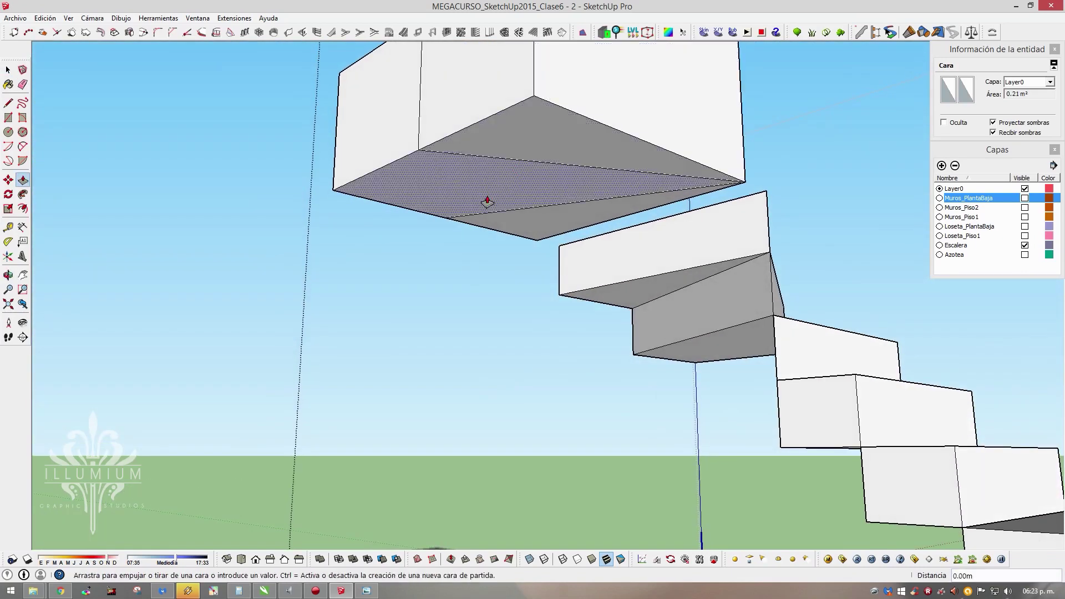
pyautogui.click(494, 194)
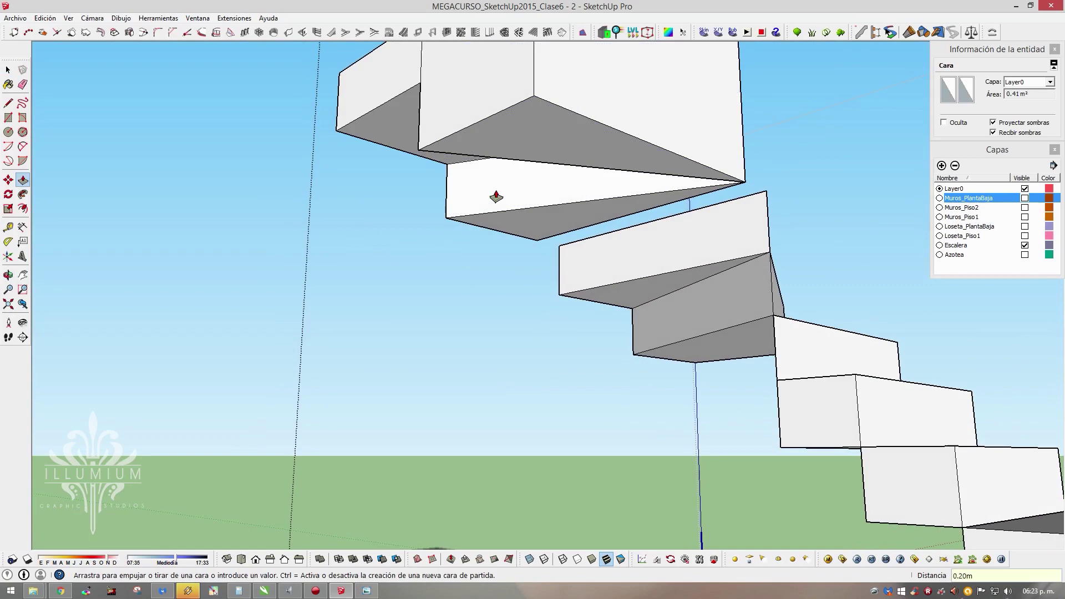
pyautogui.click(509, 121)
pyautogui.write('0.2')
pyautogui.press('Return')
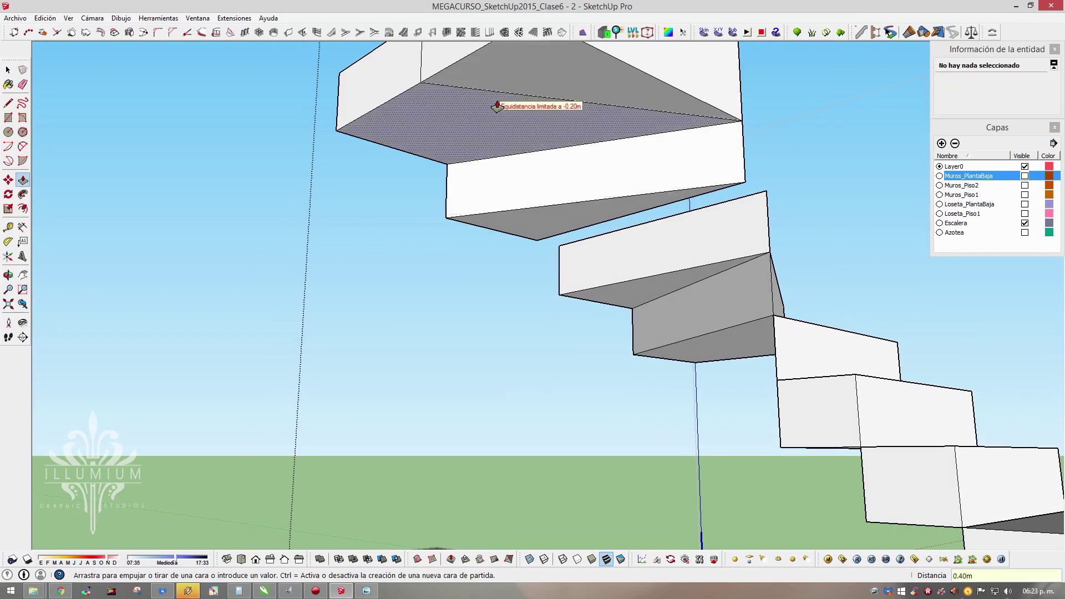
# Extrude the remaining triangular underside face 0.2 m
pyautogui.moveTo(494, 105)
pyautogui.mouseDown(button='middle')
pyautogui.moveTo(570, 282)
pyautogui.moveTo(693, 447)
pyautogui.moveTo(670, 223)
pyautogui.mouseUp(button='middle')
pyautogui.click(769, 252)
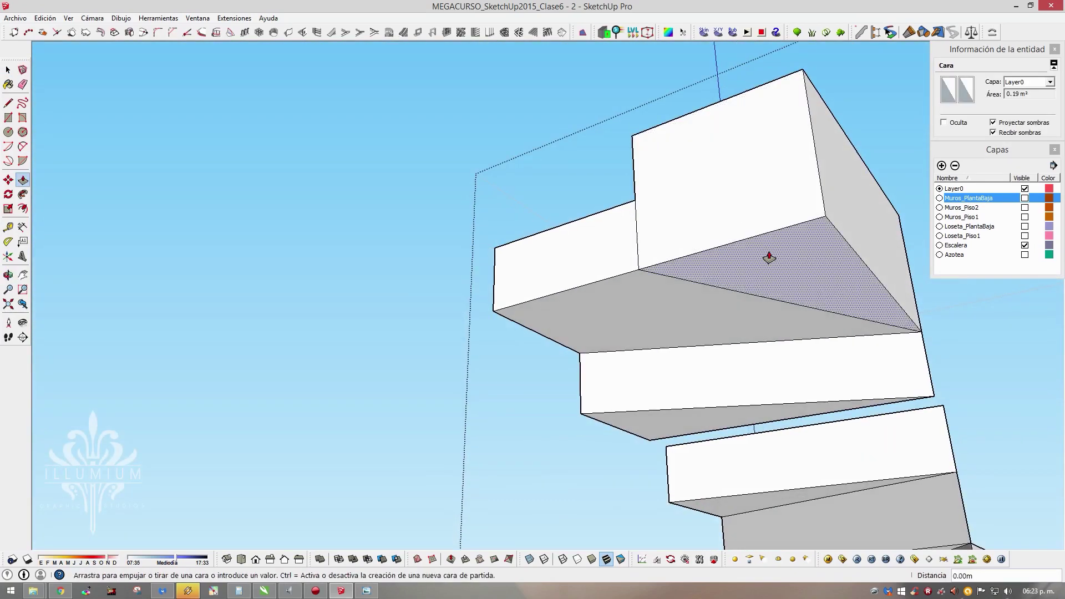
pyautogui.write('0.2')
pyautogui.press('Return')
pyautogui.press('space')
# Show the Muros_PlantaBaja walls again around the stair
pyautogui.moveTo(771, 238)
pyautogui.mouseDown(button='middle')
pyautogui.moveTo(166, 388)
pyautogui.moveTo(335, 422)
pyautogui.moveTo(661, 394)
pyautogui.mouseUp(button='middle')
pyautogui.scroll(-2, 341, 419)
pyautogui.click(1024, 176)
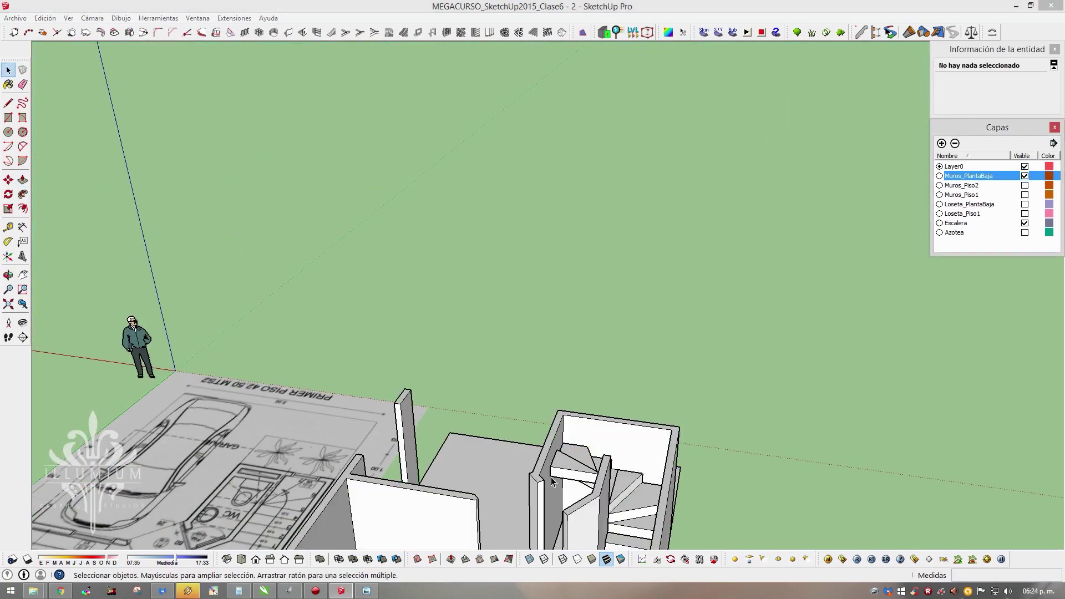
pyautogui.moveTo(502, 480)
pyautogui.mouseDown(button='middle')
pyautogui.moveTo(459, 294)
pyautogui.moveTo(452, 340)
pyautogui.mouseUp(button='middle')
# Copy the Escalon1 step to a spot beside the winders
pyautogui.scroll(3, 451, 340)
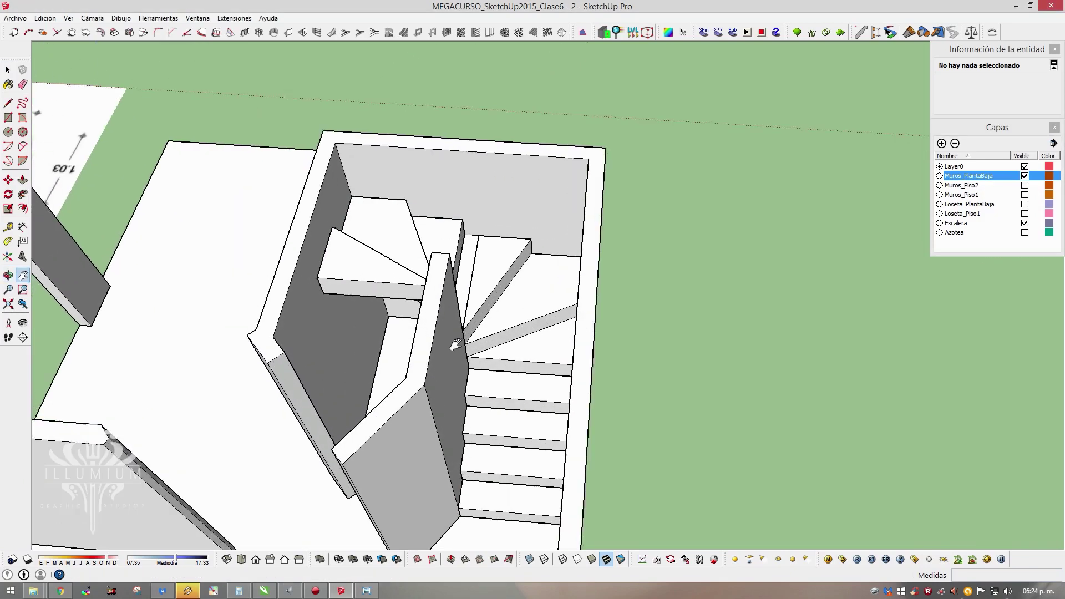
pyautogui.scroll(3, 520, 412)
pyautogui.click(498, 400)
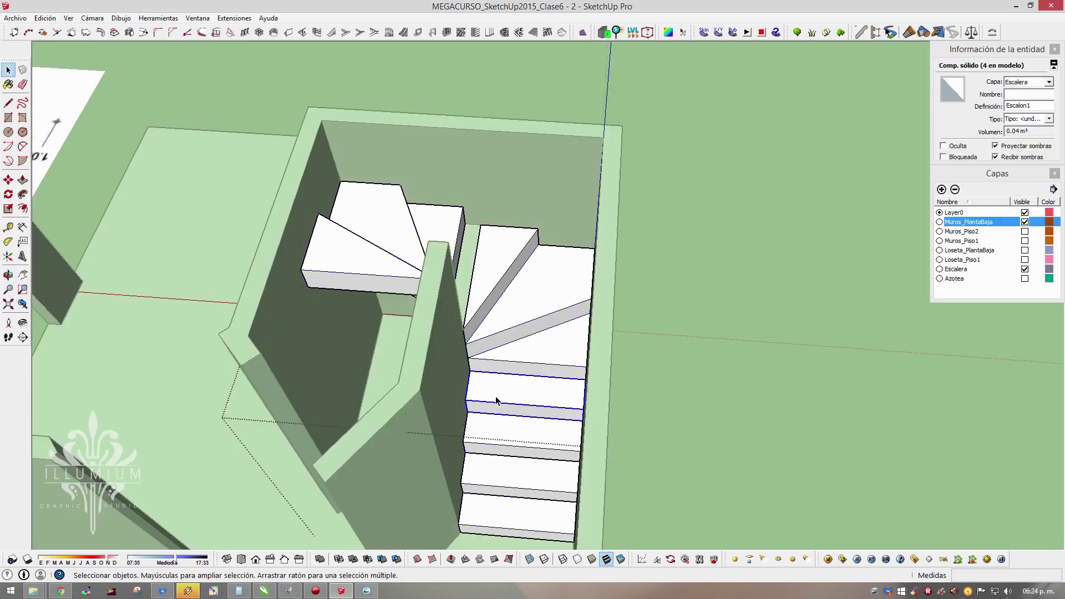
pyautogui.moveTo(499, 395); pyautogui.dragTo(552, 410, button='middle')
pyautogui.press('m')
pyautogui.press('ctrl')
pyautogui.click(598, 417)
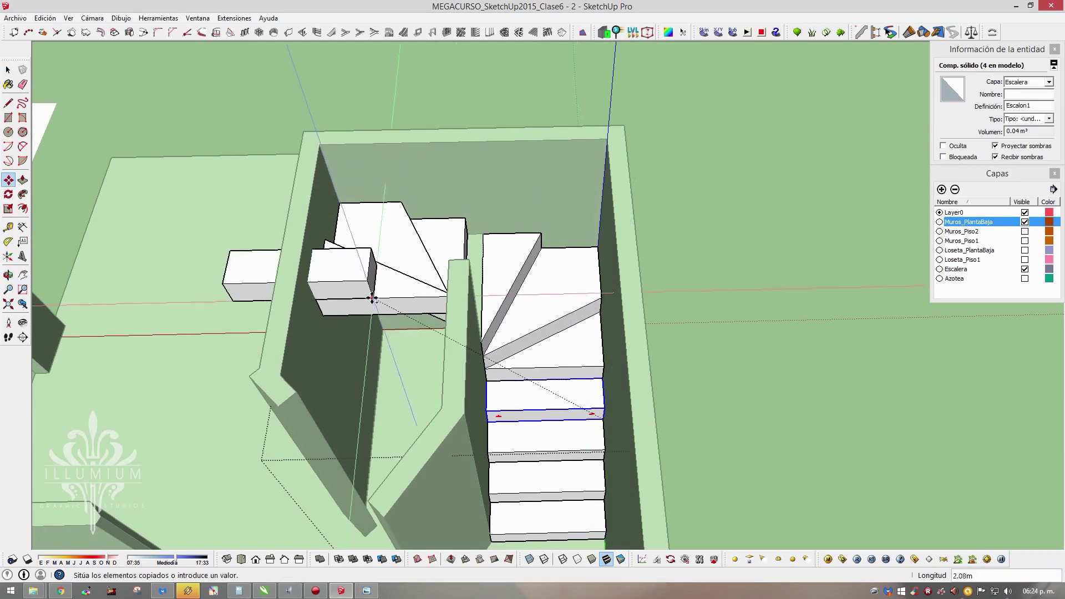
pyautogui.click(431, 296)
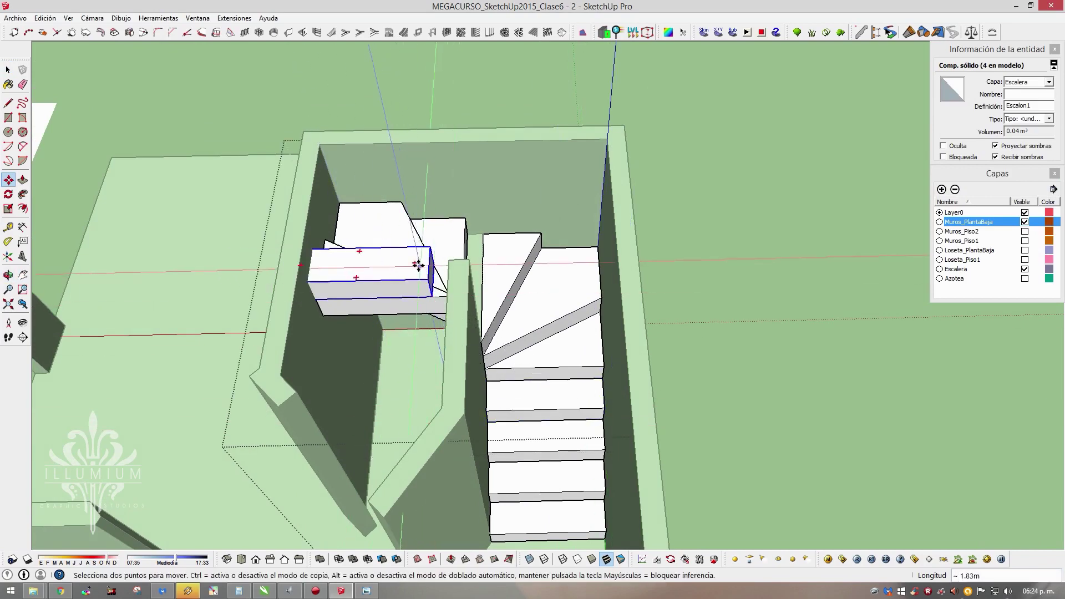
# Snap the copied step's corner onto the beam corner
pyautogui.press('q')
pyautogui.press('m')
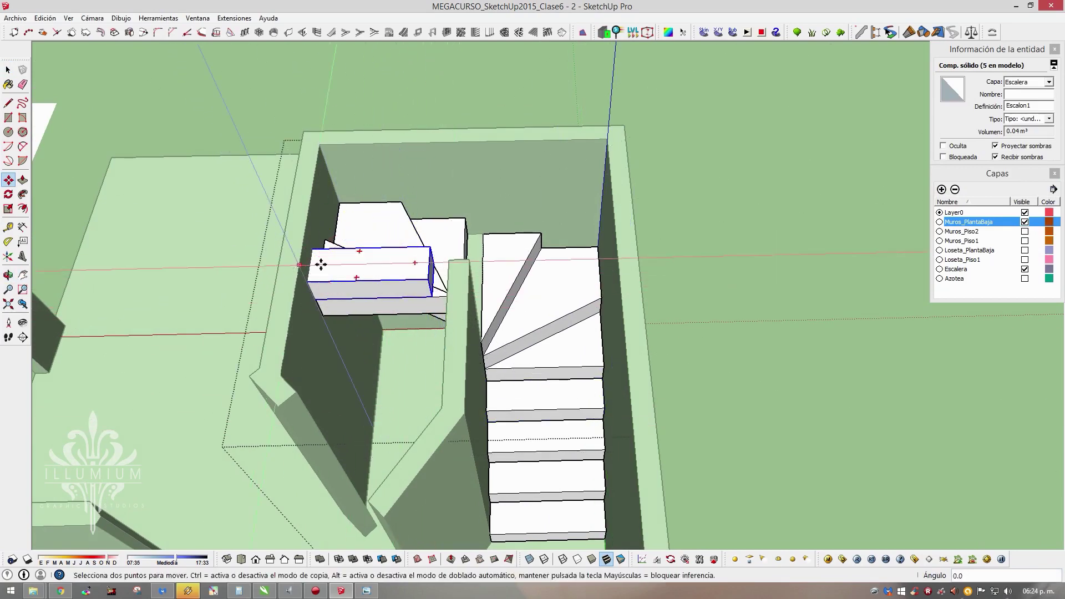
pyautogui.moveTo(321, 198); pyautogui.dragTo(148, 376, button='middle')
pyautogui.scroll(5, 375, 120)
pyautogui.scroll(3, 375, 120)
pyautogui.moveTo(376, 120); pyautogui.dragTo(250, 241, button='middle')
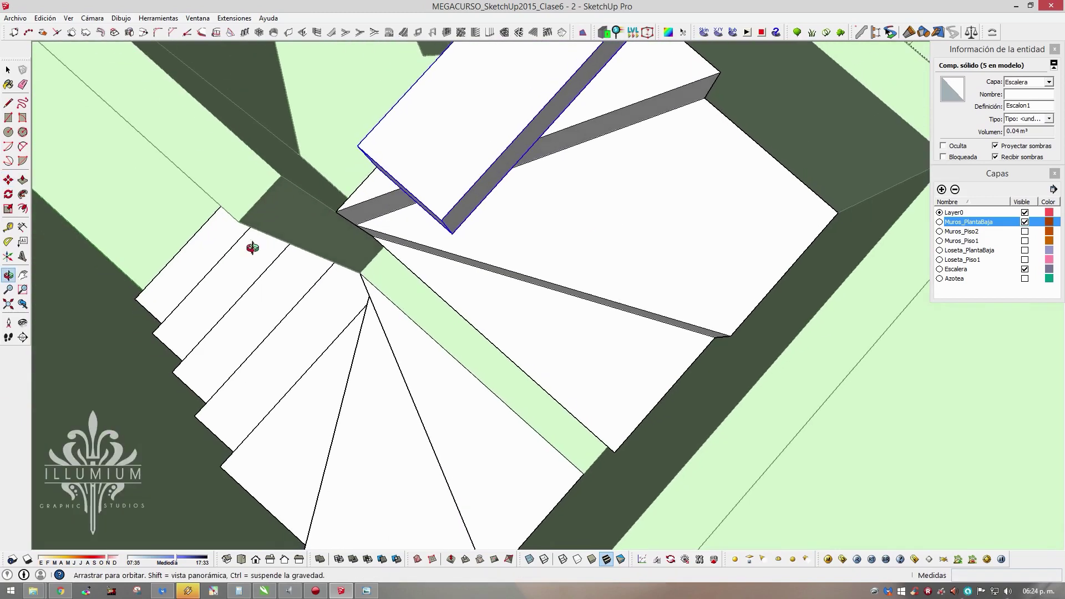
pyautogui.scroll(5, 468, 264)
pyautogui.moveTo(468, 264)
pyautogui.mouseDown(button='middle')
pyautogui.moveTo(504, 143)
pyautogui.moveTo(535, 273)
pyautogui.mouseUp(button='middle')
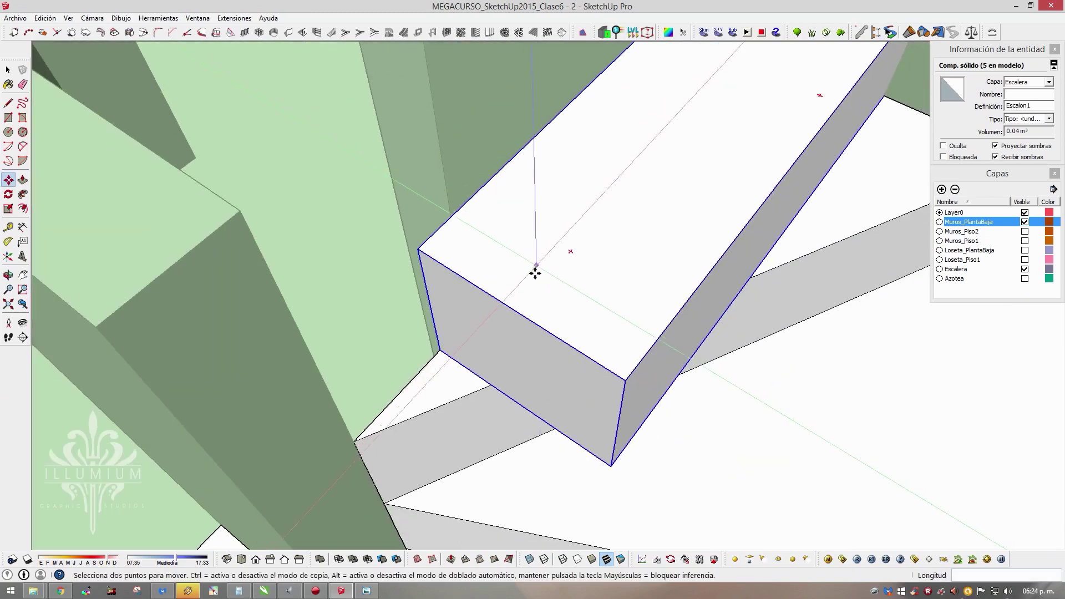
pyautogui.click(609, 466)
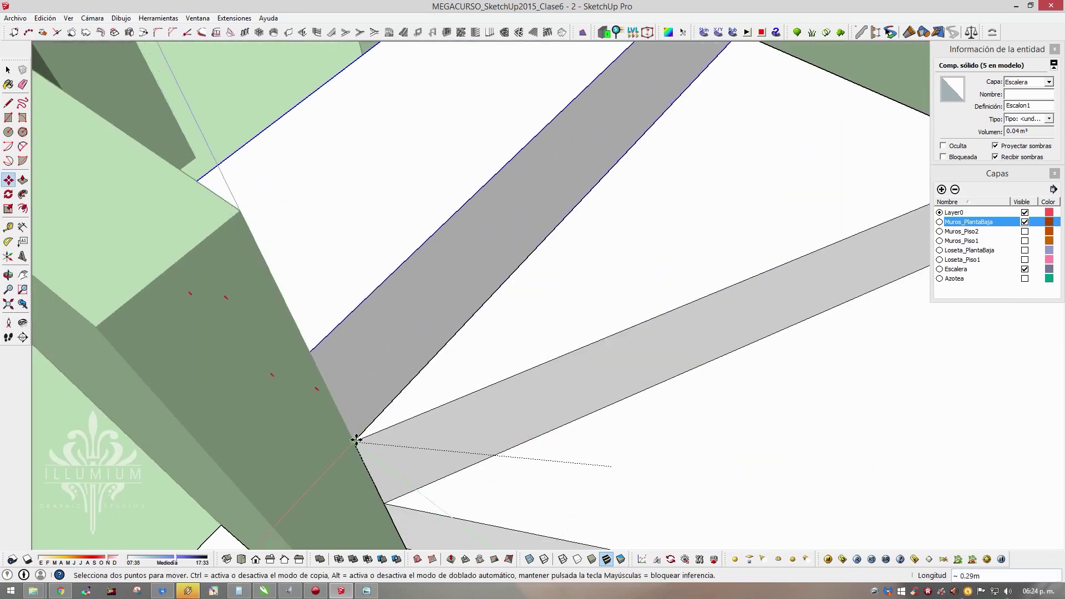
pyautogui.click(355, 441)
# Copy another Escalon1 step onto the previous step's corner
pyautogui.moveTo(456, 344); pyautogui.dragTo(539, 280, button='middle')
pyautogui.scroll(5, 628, 170)
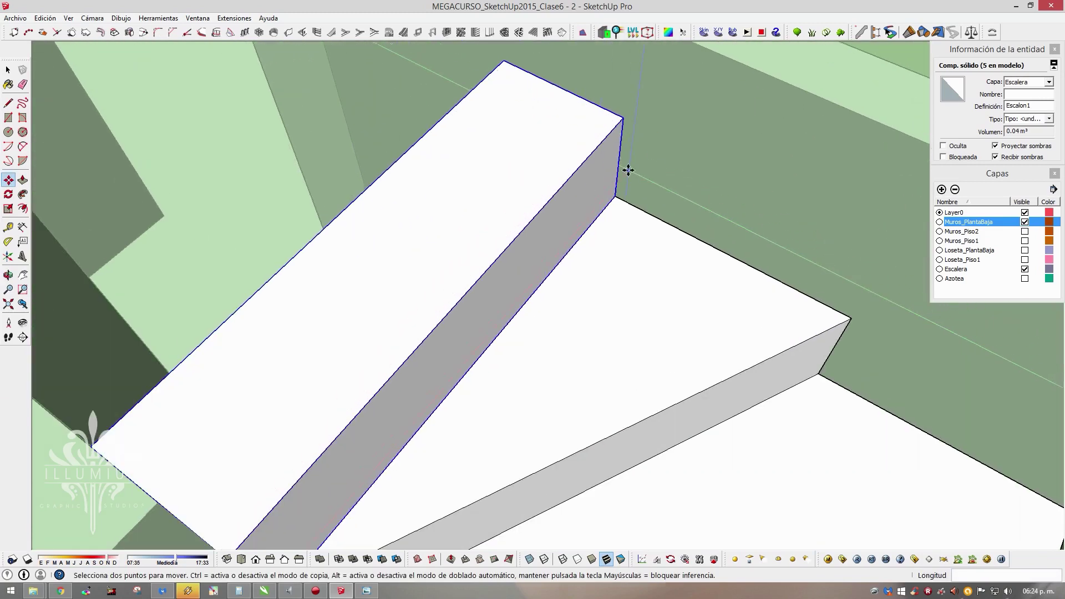
pyautogui.press('ctrl')
pyautogui.click(616, 192)
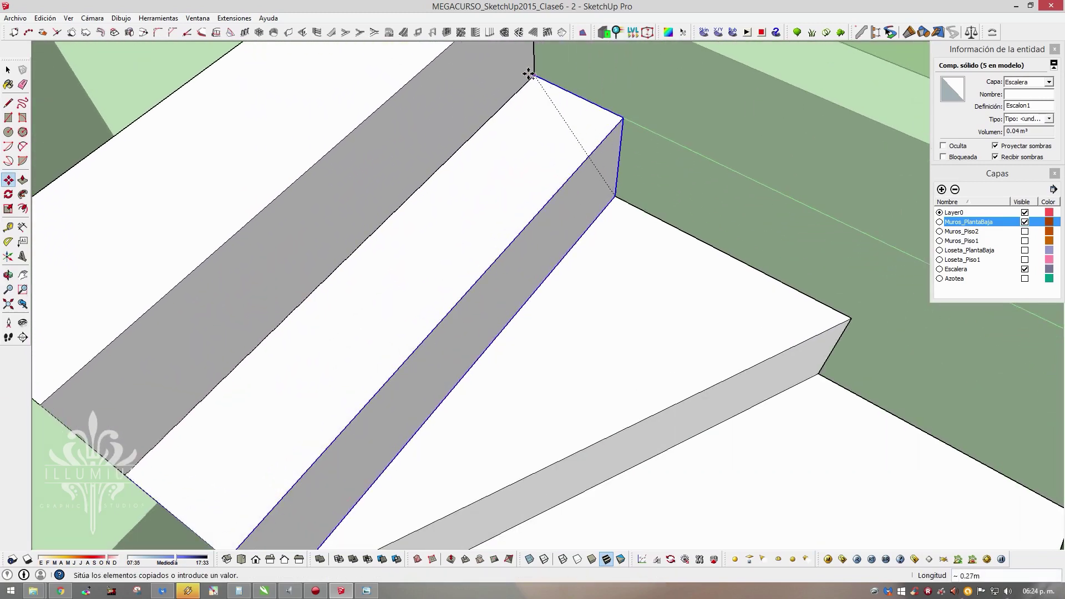
pyautogui.click(501, 57)
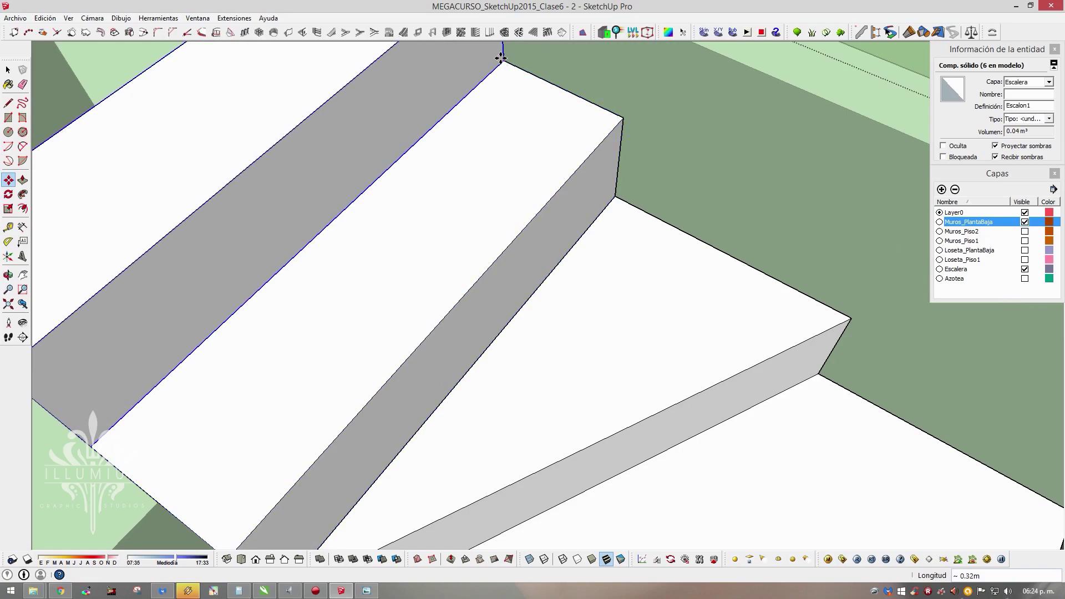
pyautogui.scroll(-2, 501, 58)
# Make the Loseta_PlantaBaja layer visible and current, then view the slab over the stairs
pyautogui.scroll(-5, 566, 266)
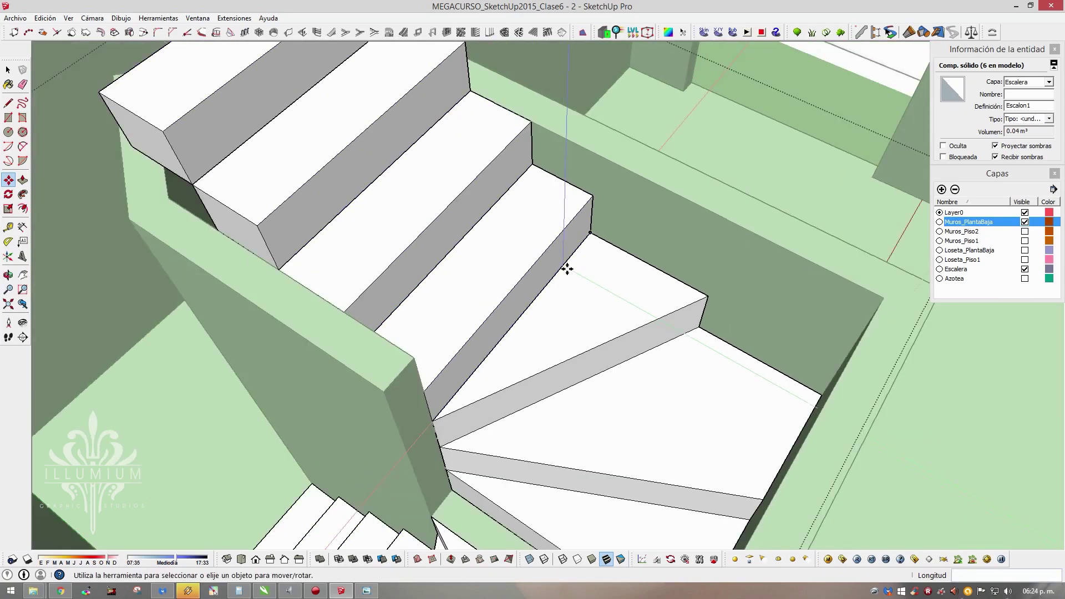
pyautogui.scroll(-3, 575, 274)
pyautogui.moveTo(575, 273); pyautogui.dragTo(730, 148, button='middle')
pyautogui.scroll(-3, 613, 209)
pyautogui.moveTo(613, 209); pyautogui.dragTo(268, 399, button='middle')
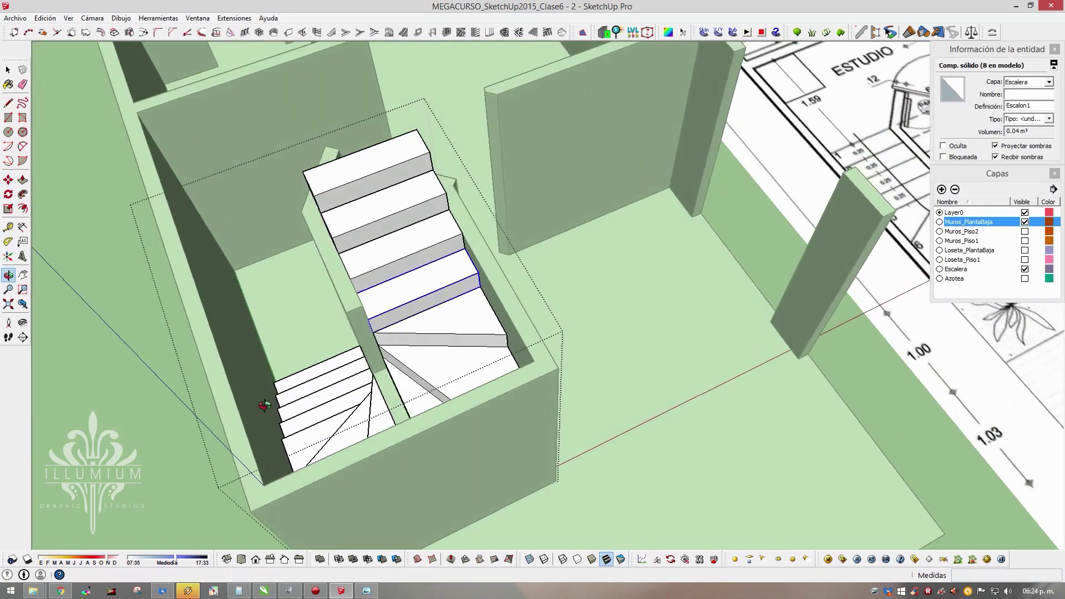
pyautogui.moveTo(309, 302)
pyautogui.mouseDown(button='middle')
pyautogui.moveTo(467, 240)
pyautogui.moveTo(435, 380)
pyautogui.moveTo(309, 281)
pyautogui.moveTo(730, 219)
pyautogui.mouseUp(button='middle')
pyautogui.moveTo(657, 199); pyautogui.dragTo(488, 333, button='middle')
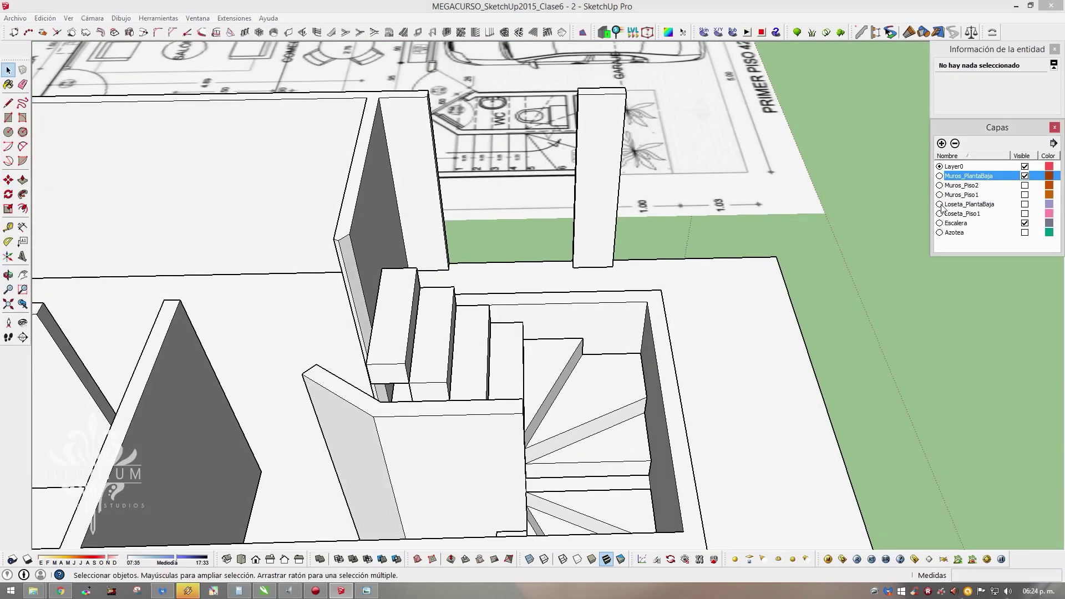
pyautogui.click(939, 204)
pyautogui.moveTo(566, 345)
pyautogui.mouseDown(button='middle')
pyautogui.moveTo(376, 238)
pyautogui.moveTo(238, 225)
pyautogui.moveTo(440, 244)
pyautogui.moveTo(386, 216)
pyautogui.mouseUp(button='middle')
# Select the Escalera_Principal stair component and orbit to inspect the slab from above and the other side
pyautogui.click(401, 271)
pyautogui.scroll(-5, 401, 271)
pyautogui.scroll(5, 371, 243)
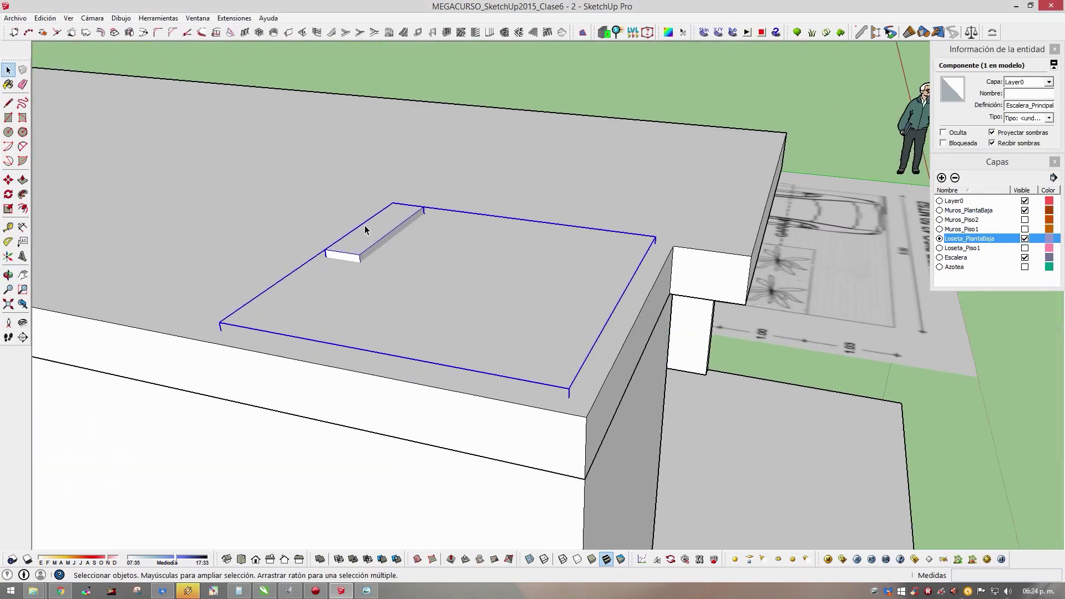
pyautogui.scroll(-3, 421, 262)
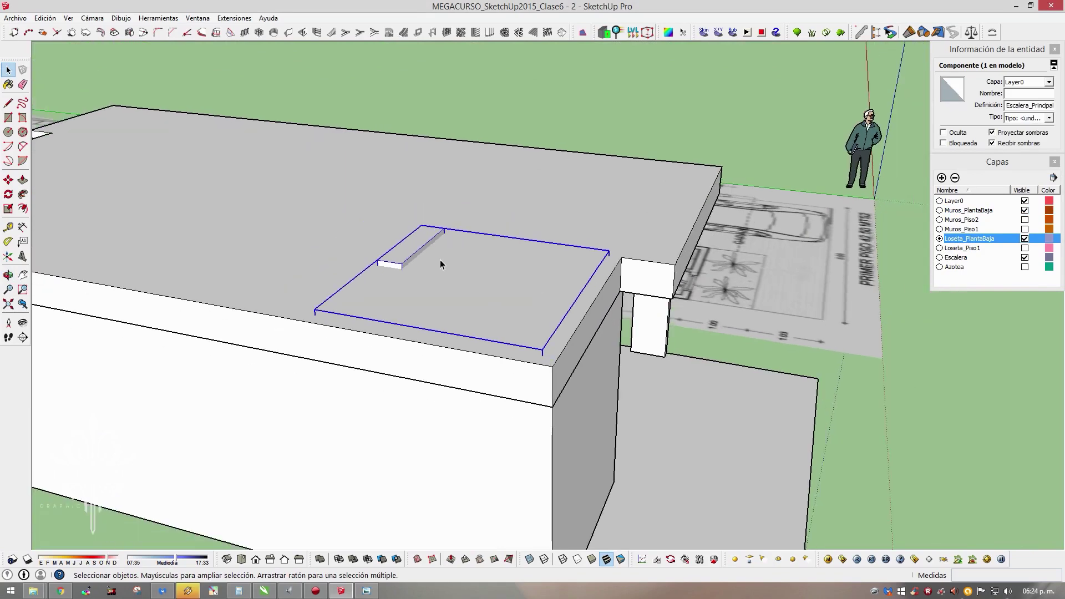
pyautogui.moveTo(442, 264)
pyautogui.mouseDown(button='middle')
pyautogui.moveTo(494, 320)
pyautogui.moveTo(528, 320)
pyautogui.moveTo(511, 298)
pyautogui.moveTo(533, 345)
pyautogui.moveTo(522, 360)
pyautogui.moveTo(250, 432)
pyautogui.mouseUp(button='middle')
pyautogui.scroll(-3, 522, 360)
pyautogui.scroll(4, 540, 350)
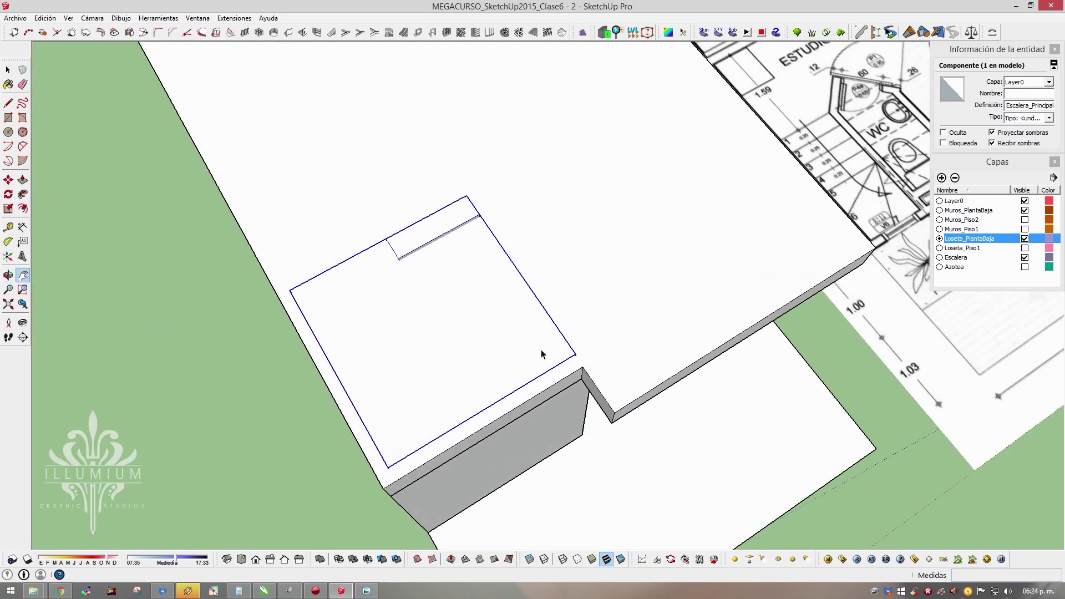
pyautogui.scroll(2, 528, 350)
pyautogui.scroll(-3, 511, 410)
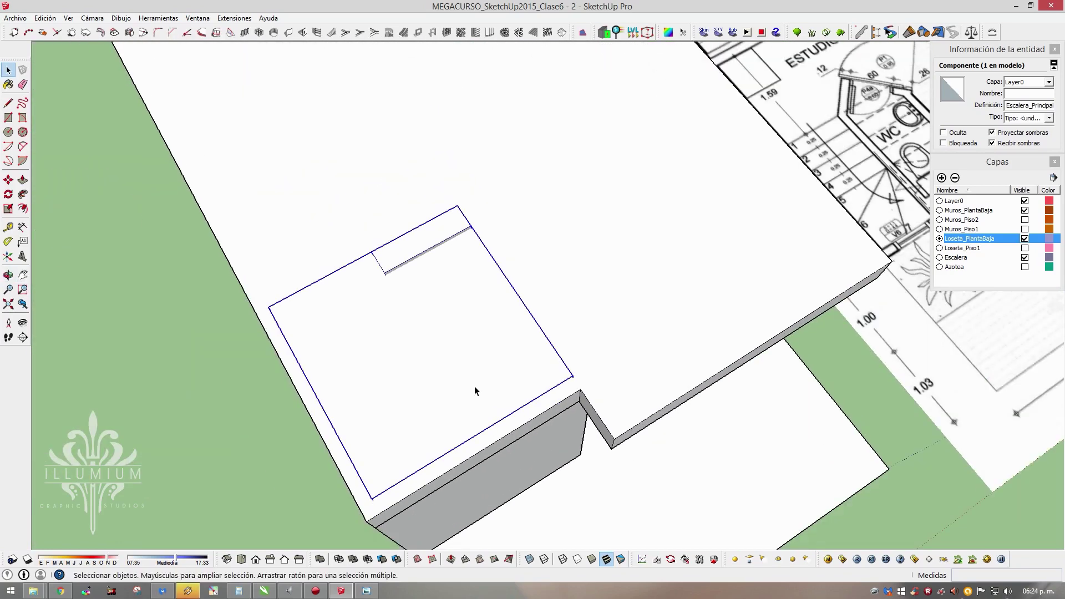
pyautogui.moveTo(475, 387); pyautogui.dragTo(376, 330, button='middle')
# Hide the Loseta_PlantaBaja slab layer, leaving Layer0 current
pyautogui.click(692, 279)
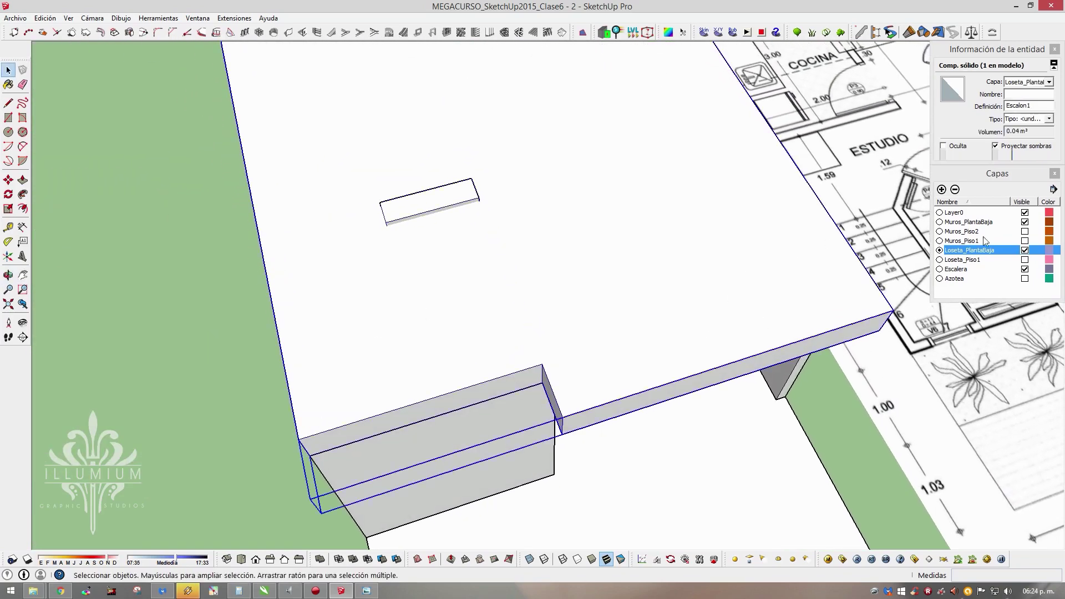
pyautogui.click(1025, 251)
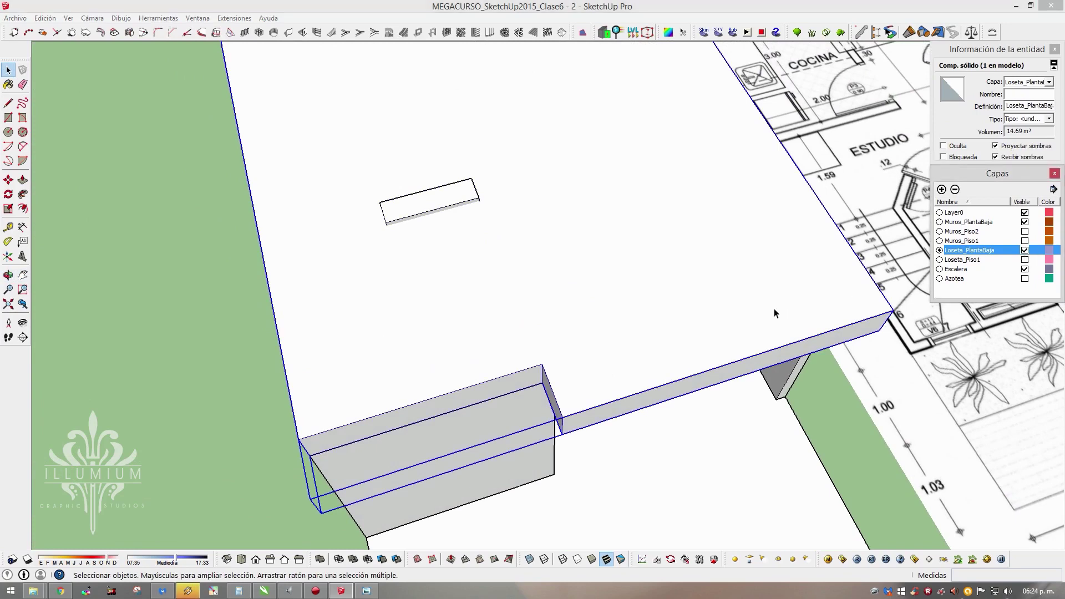
pyautogui.click(229, 328)
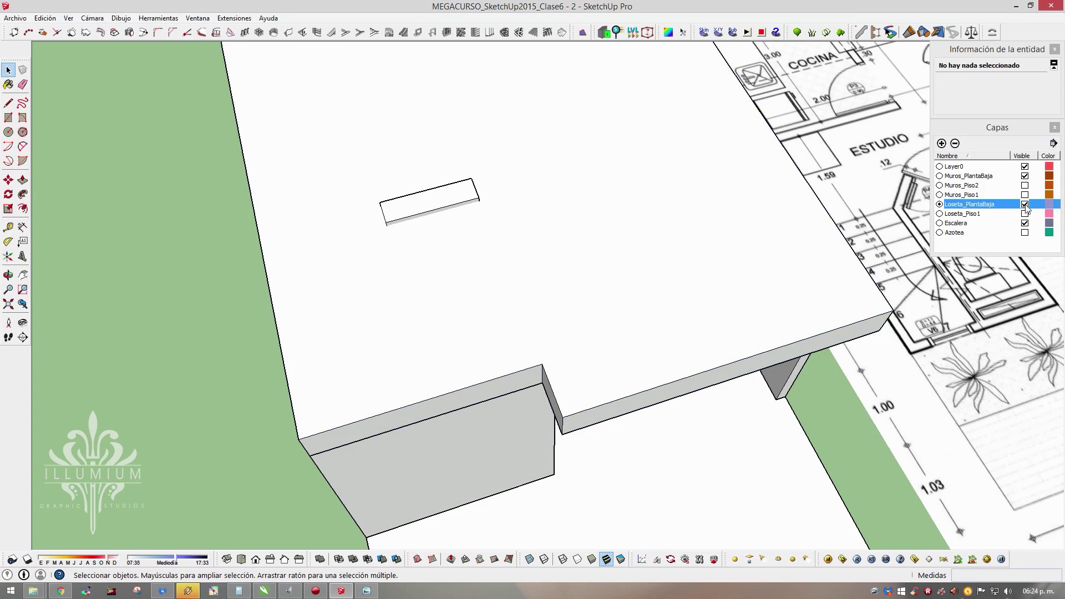
pyautogui.click(1025, 205)
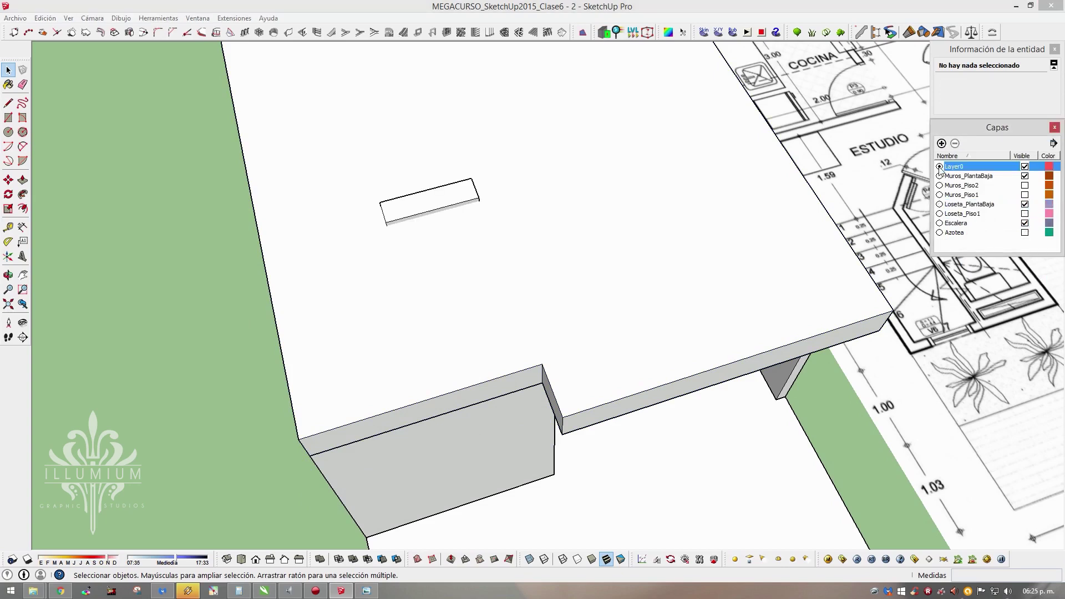
pyautogui.click(1024, 205)
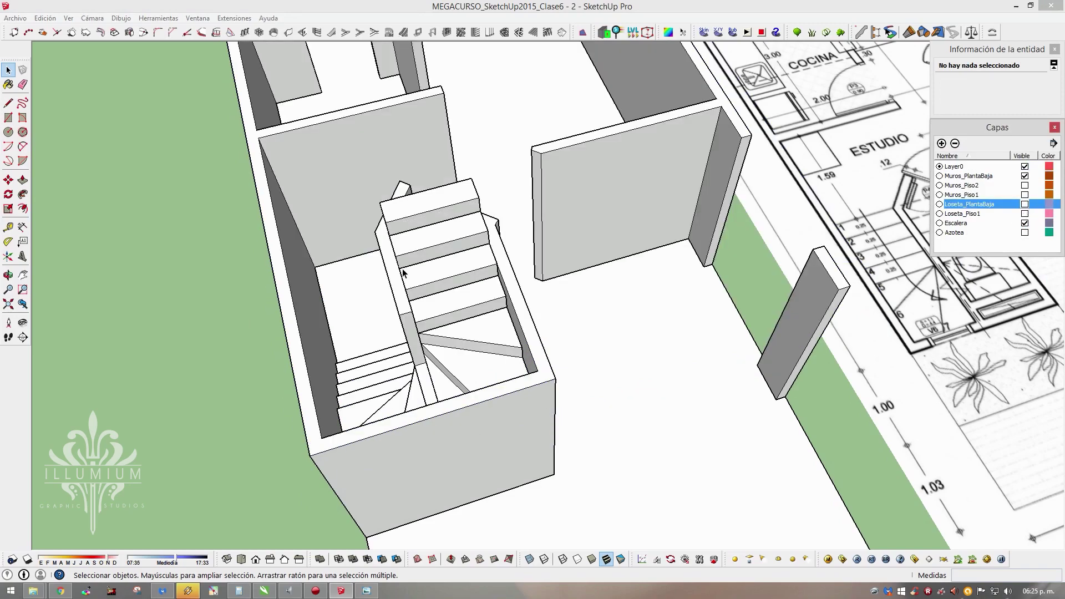
# Orbit and zoom in to look down into the stairwell from above
pyautogui.moveTo(404, 273)
pyautogui.mouseDown(button='middle')
pyautogui.moveTo(761, 331)
pyautogui.moveTo(727, 361)
pyautogui.mouseUp(button='middle')
pyautogui.scroll(-3, 761, 331)
pyautogui.scroll(3, 761, 331)
pyautogui.scroll(2, 761, 331)
pyautogui.scroll(2, 540, 345)
pyautogui.moveTo(539, 345); pyautogui.dragTo(552, 381, button='middle')
pyautogui.scroll(2, 556, 422)
pyautogui.moveTo(554, 421)
pyautogui.mouseDown(button='middle')
pyautogui.moveTo(442, 475)
pyautogui.moveTo(409, 459)
pyautogui.moveTo(298, 260)
pyautogui.mouseUp(button='middle')
pyautogui.moveTo(228, 215)
pyautogui.mouseDown(button='middle')
pyautogui.moveTo(235, 228)
pyautogui.moveTo(413, 228)
pyautogui.moveTo(490, 453)
pyautogui.moveTo(489, 493)
pyautogui.mouseUp(button='middle')
# Outline a closed face over the top of the stairs with the Line tool
pyautogui.press('l')
pyautogui.scroll(3, 266, 235)
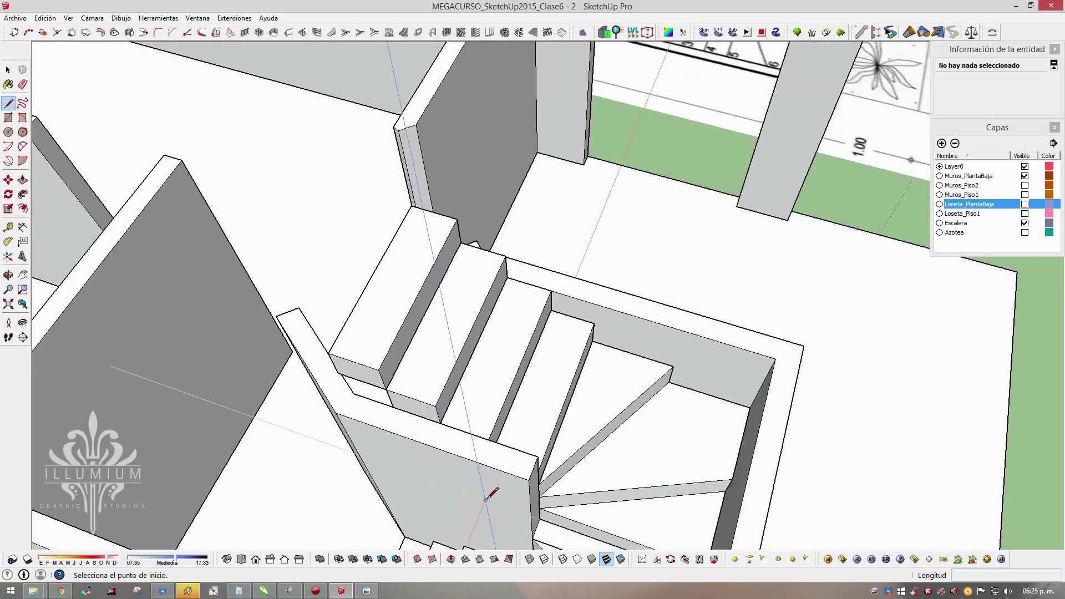
pyautogui.scroll(3, 493, 452)
pyautogui.click(428, 422)
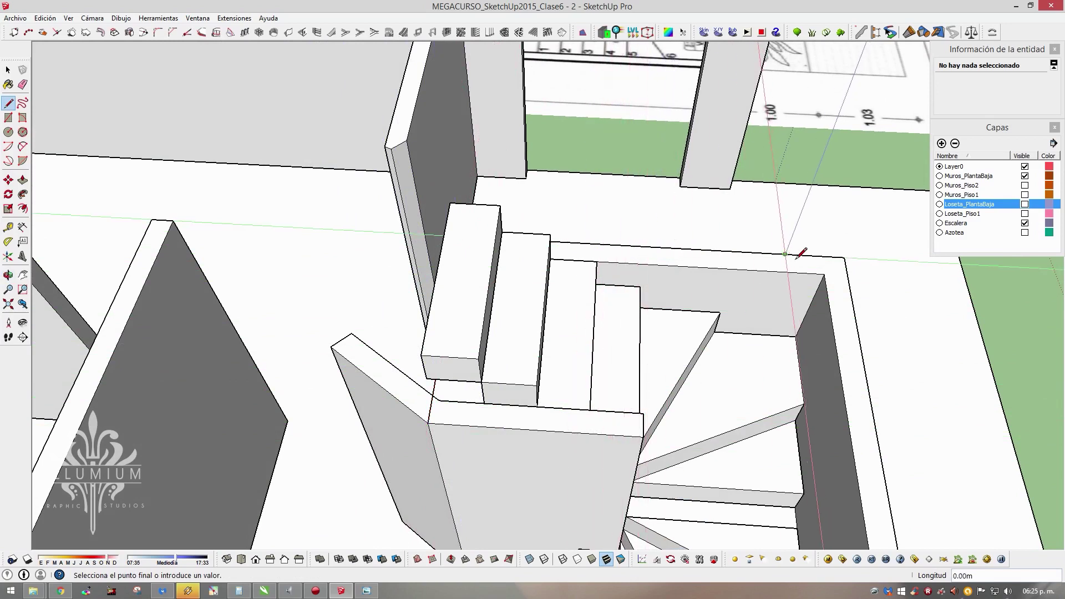
pyautogui.click(880, 452)
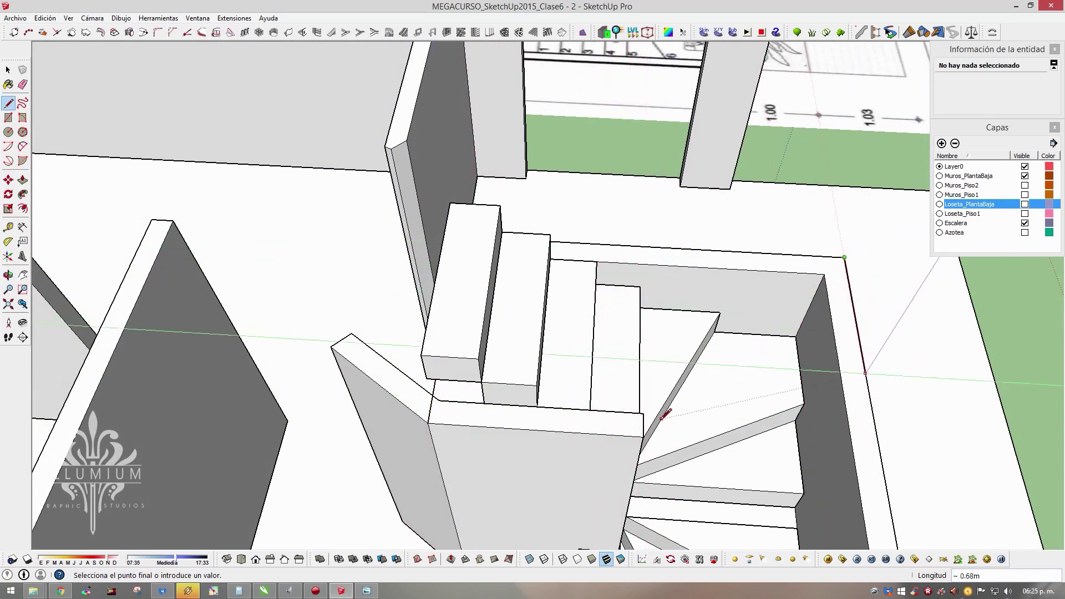
pyautogui.click(427, 423)
pyautogui.press('space')
# Move the face's right edge 0.08 m inward and push/pull the face up into a box
pyautogui.moveTo(741, 370)
pyautogui.mouseDown(button='middle')
pyautogui.moveTo(783, 382)
pyautogui.moveTo(771, 381)
pyautogui.mouseUp(button='middle')
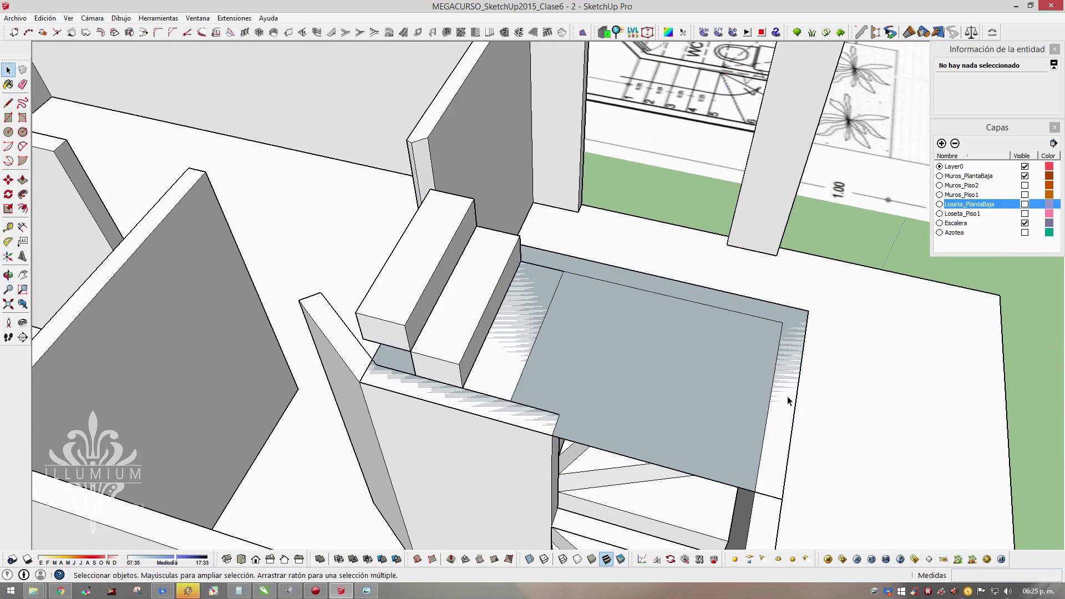
pyautogui.press('m')
pyautogui.click(792, 392)
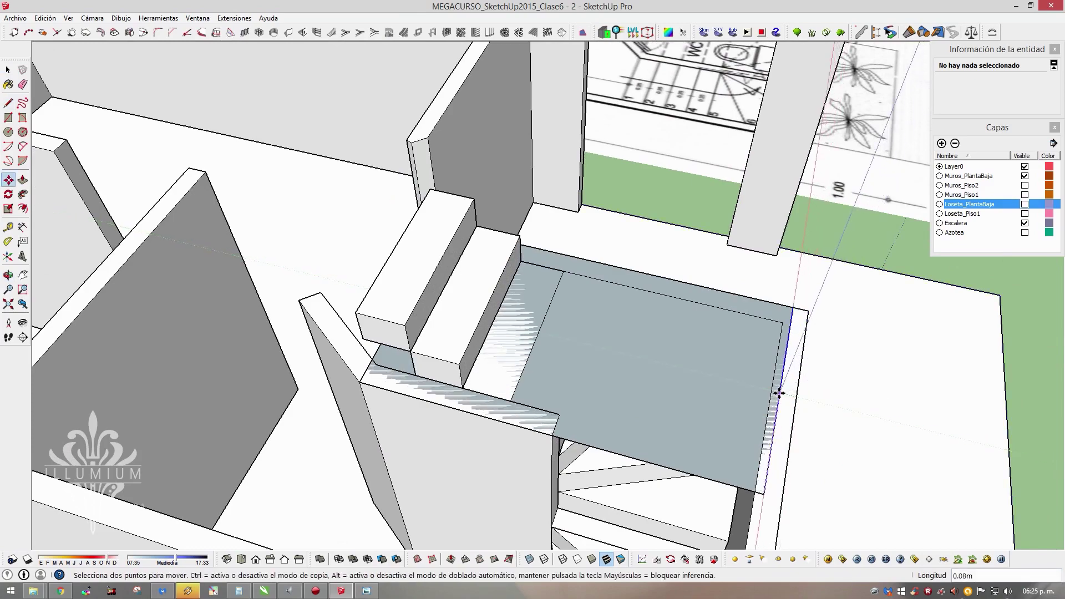
pyautogui.moveTo(690, 395)
pyautogui.mouseDown(button='middle')
pyautogui.moveTo(599, 345)
pyautogui.moveTo(539, 288)
pyautogui.moveTo(544, 340)
pyautogui.mouseUp(button='middle')
pyautogui.press('p')
pyautogui.moveTo(545, 340)
pyautogui.mouseDown()
pyautogui.moveTo(545, 265)
pyautogui.moveTo(356, 195)
pyautogui.mouseUp()
pyautogui.press('space')
pyautogui.moveTo(547, 310)
pyautogui.mouseDown(button='middle')
pyautogui.moveTo(674, 344)
pyautogui.moveTo(576, 351)
pyautogui.moveTo(596, 287)
pyautogui.mouseUp(button='middle')
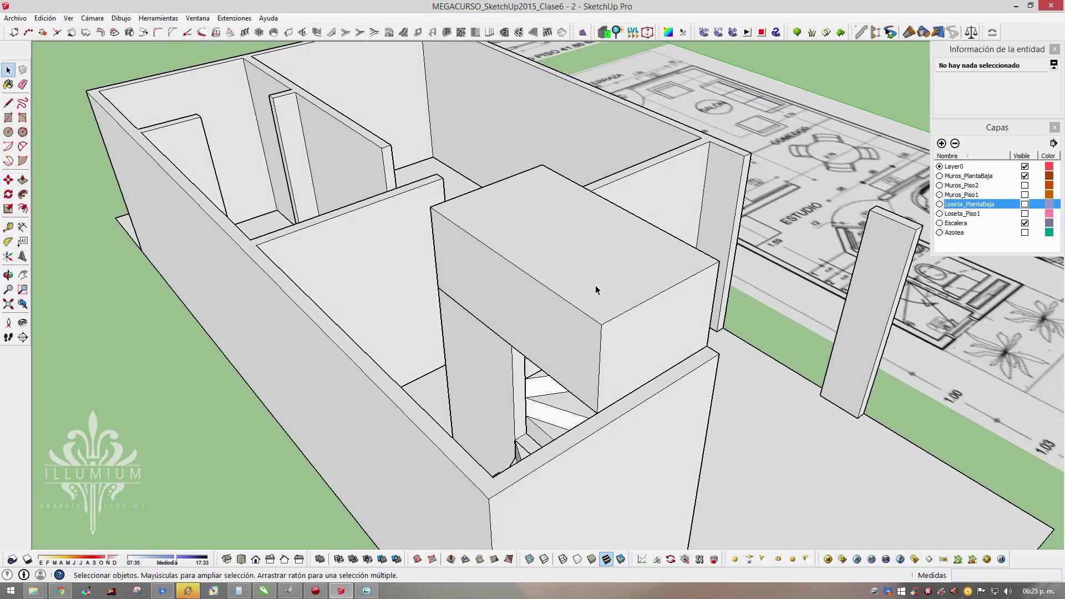
# Show the Loseta_PlantaBaja slab layer again and orbit to a near top-down view
pyautogui.click(1024, 204)
pyautogui.moveTo(598, 303)
pyautogui.mouseDown(button='middle')
pyautogui.moveTo(466, 276)
pyautogui.moveTo(381, 388)
pyautogui.mouseUp(button='middle')
pyautogui.scroll(-3, 464, 430)
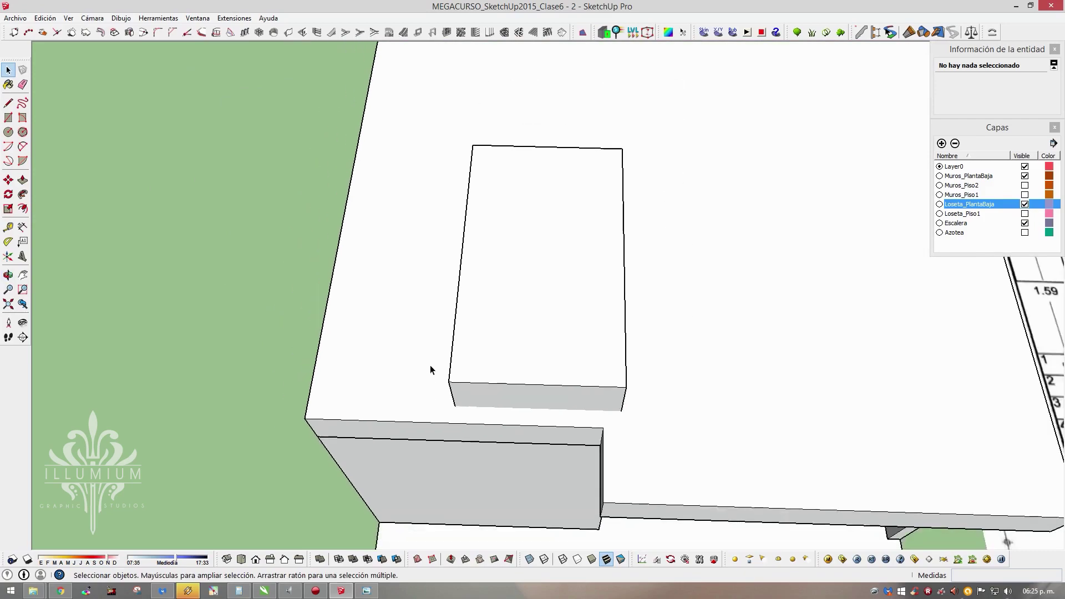
pyautogui.moveTo(430, 365)
pyautogui.mouseDown(button='middle')
pyautogui.moveTo(766, 357)
pyautogui.moveTo(451, 371)
pyautogui.mouseUp(button='middle')
pyautogui.scroll(3, 388, 447)
# Inside the slab group, draw a line along the box's bottom edge
pyautogui.press('l')
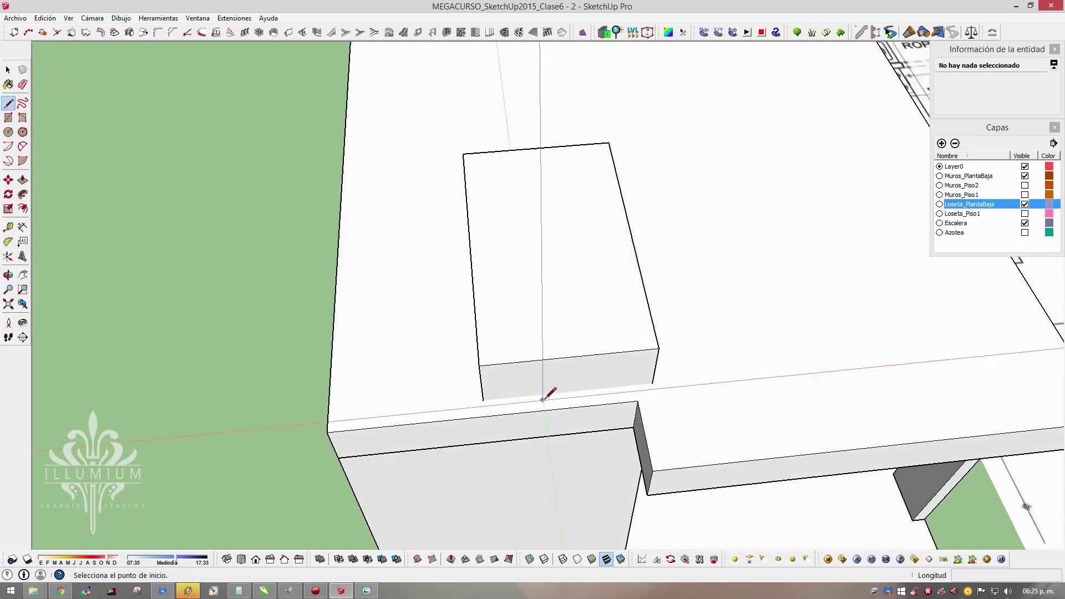
pyautogui.click(652, 382)
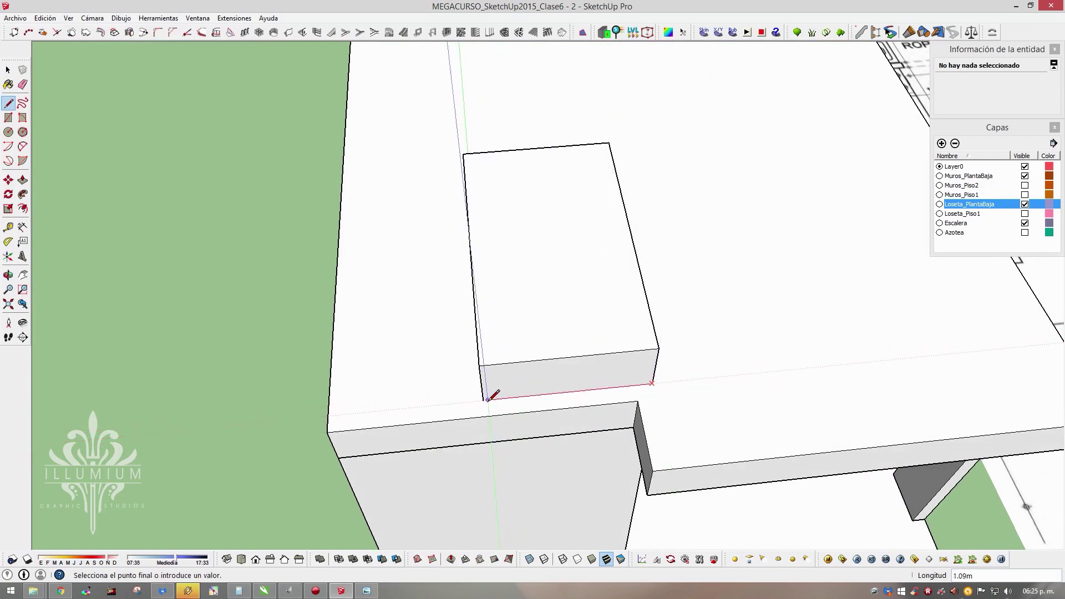
pyautogui.press('space')
pyautogui.doubleClick(555, 410)
pyautogui.press('l')
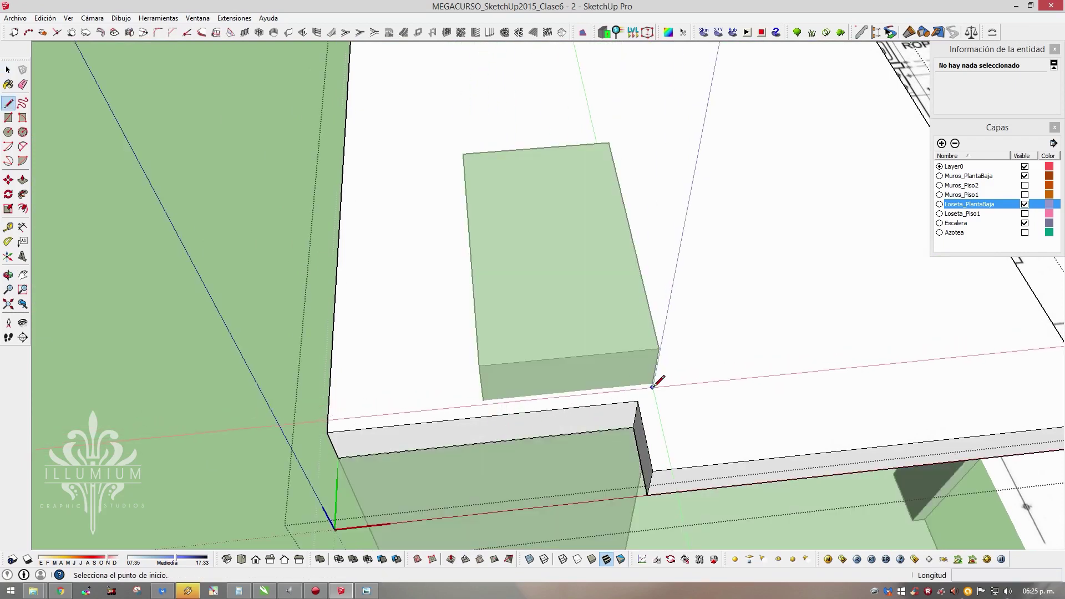
pyautogui.click(653, 383)
pyautogui.click(487, 395)
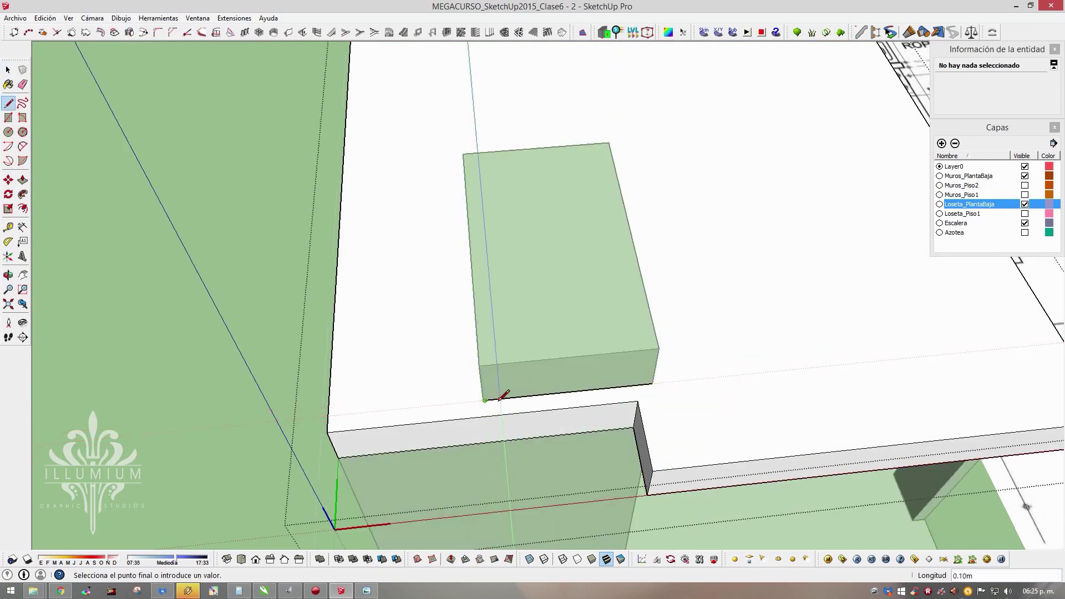
# Draw a rectangle about 1.93 m × 1.12 m matching the box footprint on the slab
pyautogui.press('r')
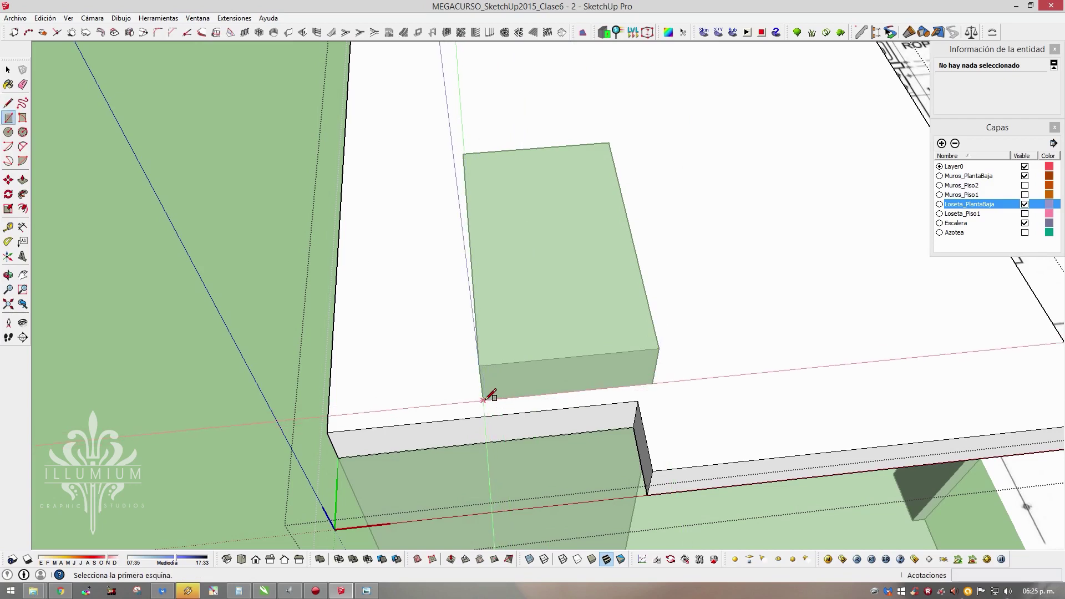
pyautogui.click(487, 397)
pyautogui.moveTo(578, 298); pyautogui.dragTo(102, 321, button='middle')
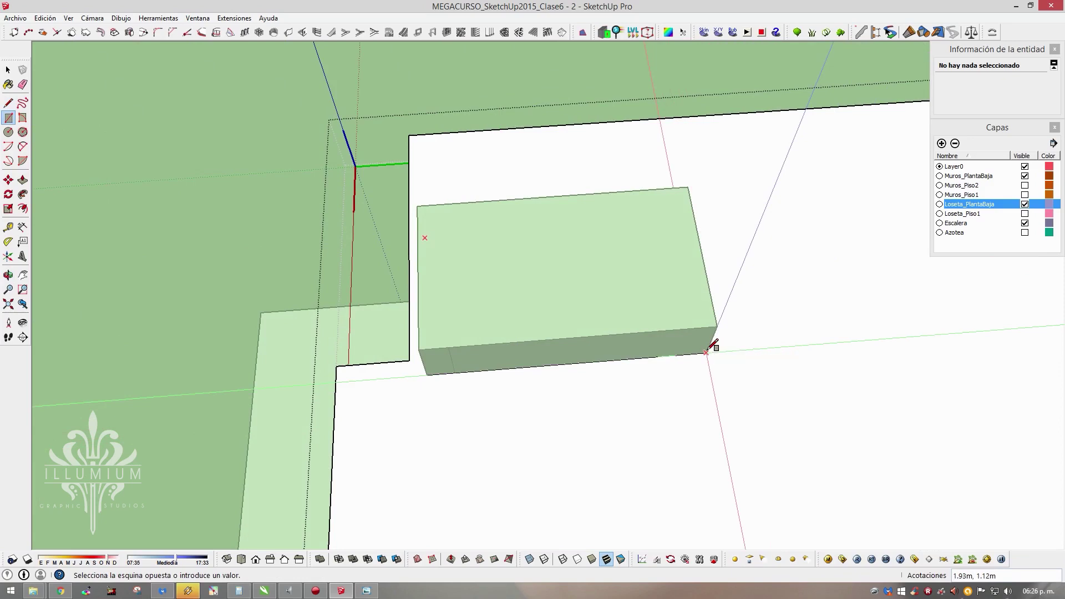
pyautogui.click(706, 353)
pyautogui.press('space')
# Delete the temporary box's faces
pyautogui.moveTo(658, 352)
pyautogui.mouseDown(button='middle')
pyautogui.moveTo(798, 257)
pyautogui.moveTo(637, 302)
pyautogui.mouseUp(button='middle')
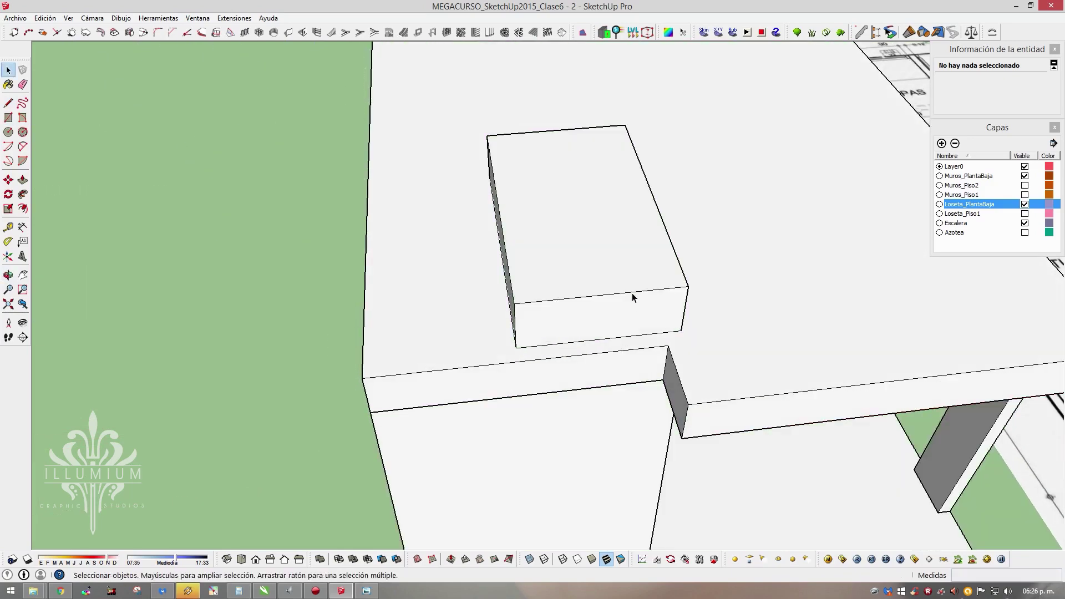
pyautogui.doubleClick(598, 270)
pyautogui.press('Delete')
pyautogui.moveTo(591, 268)
pyautogui.mouseDown(button='middle')
pyautogui.moveTo(784, 256)
pyautogui.moveTo(638, 240)
pyautogui.mouseUp(button='middle')
pyautogui.scroll(2, 631, 246)
pyautogui.scroll(2, 610, 249)
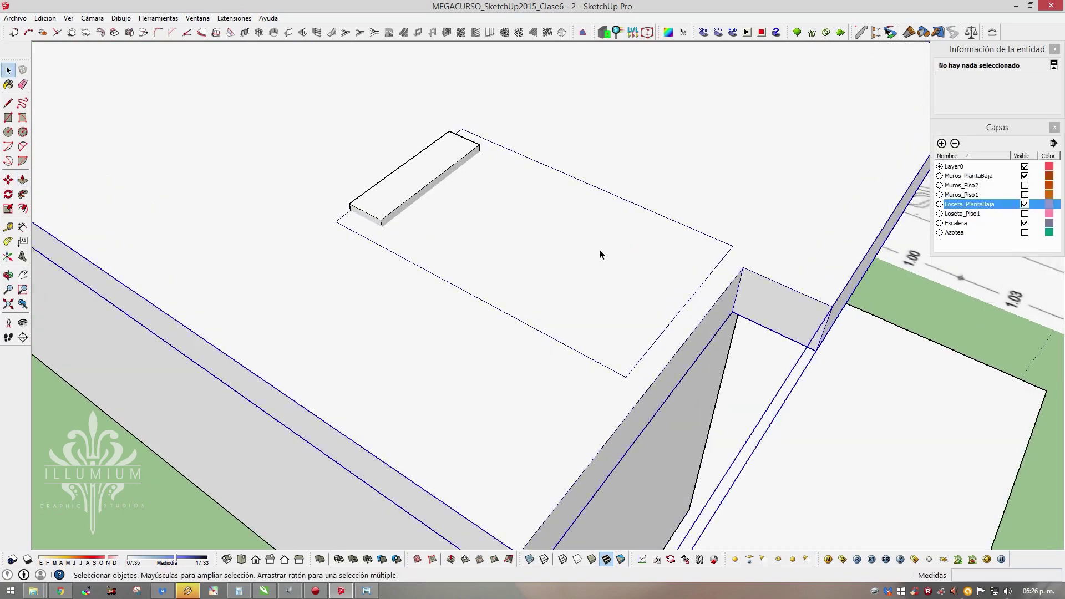
# Push/pull the rectangle face down through the slab to cut the stair opening
pyautogui.click(572, 240)
pyautogui.press('p')
pyautogui.click(575, 245)
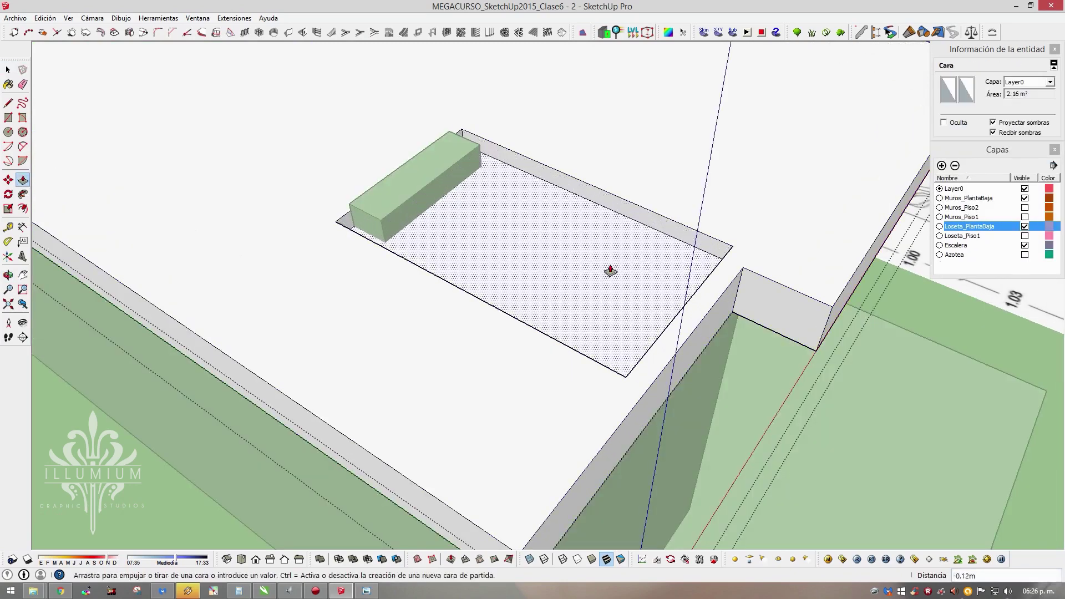
pyautogui.click(758, 326)
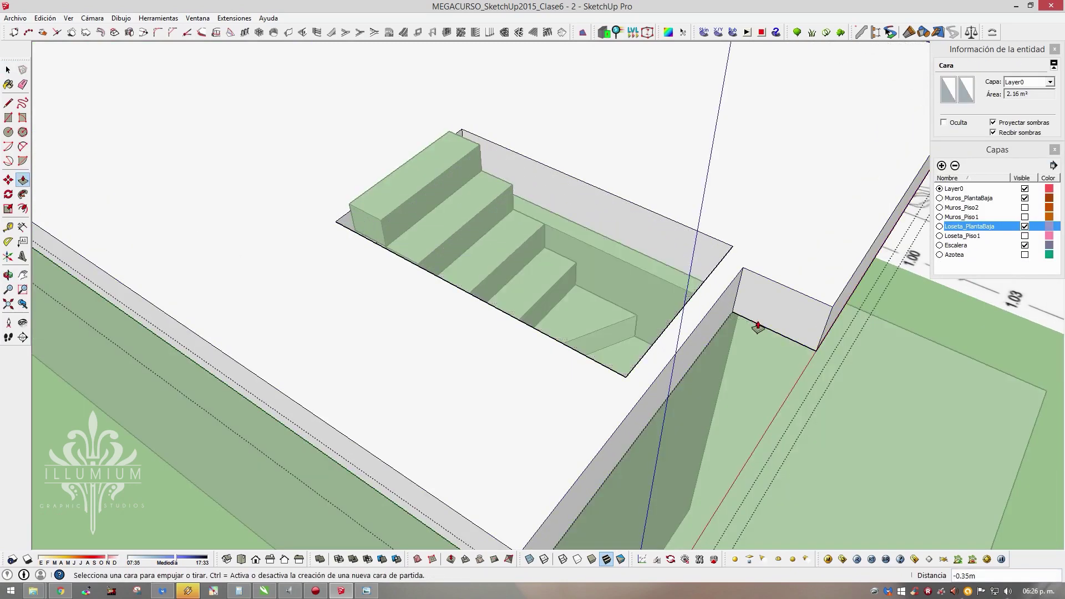
pyautogui.moveTo(756, 317)
pyautogui.mouseDown(button='middle')
pyautogui.moveTo(435, 244)
pyautogui.moveTo(583, 380)
pyautogui.moveTo(581, 416)
pyautogui.moveTo(776, 316)
pyautogui.moveTo(871, 333)
pyautogui.moveTo(727, 399)
pyautogui.moveTo(534, 212)
pyautogui.moveTo(228, 165)
pyautogui.moveTo(347, 278)
pyautogui.moveTo(248, 226)
pyautogui.moveTo(109, 205)
pyautogui.mouseUp(button='middle')
pyautogui.scroll(3, 166, 183)
pyautogui.scroll(3, 241, 164)
pyautogui.scroll(-2, 206, 209)
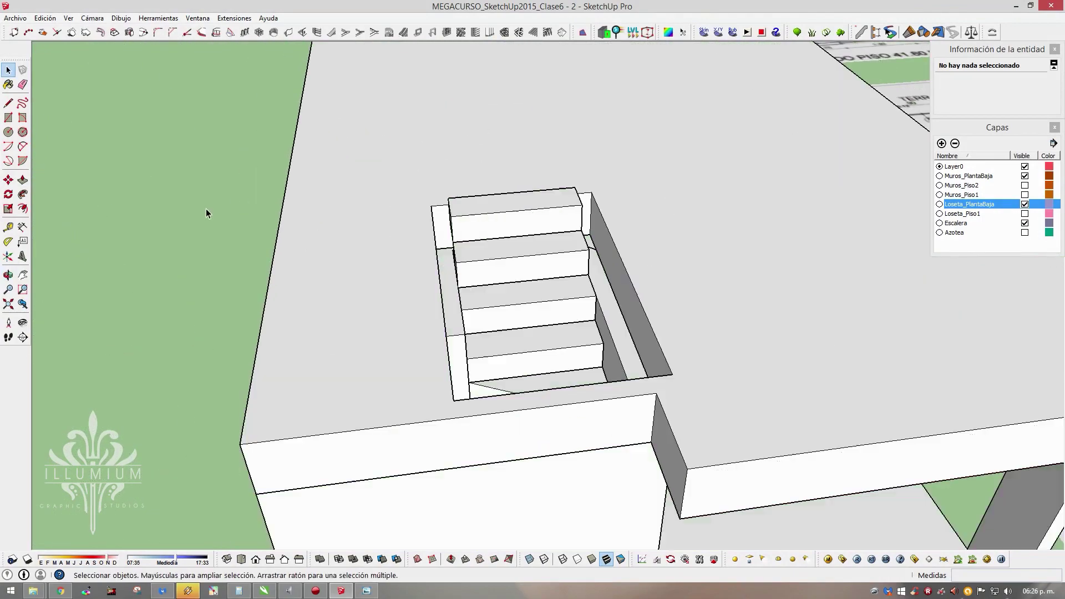
# Orbit for a steep view into the opening and enter the stair group for editing
pyautogui.moveTo(205, 209)
pyautogui.mouseDown(button='middle')
pyautogui.moveTo(381, 305)
pyautogui.moveTo(385, 281)
pyautogui.moveTo(340, 297)
pyautogui.mouseUp(button='middle')
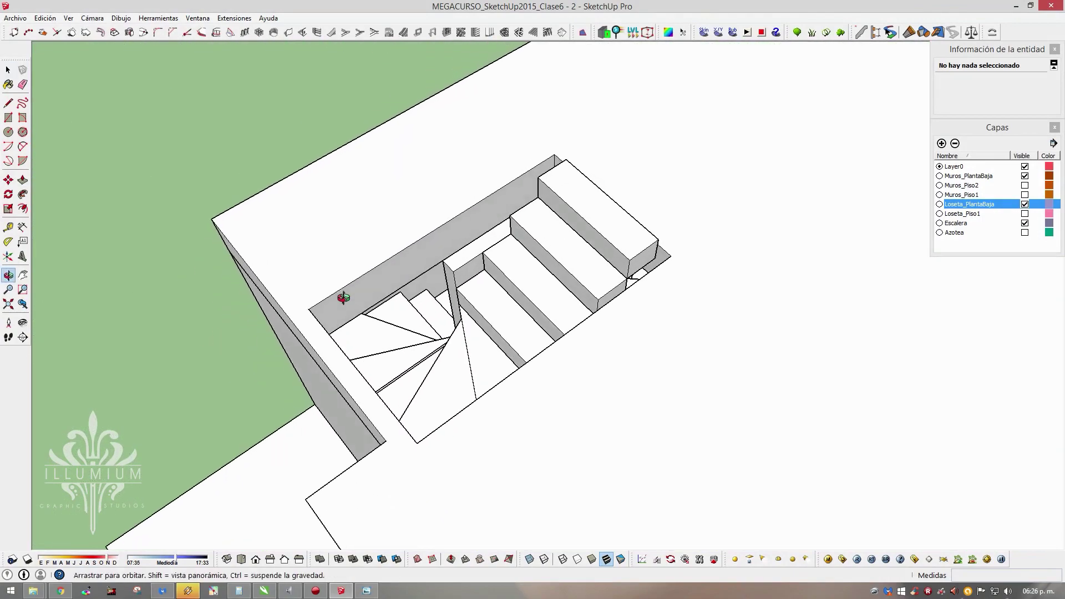
pyautogui.scroll(2, 437, 245)
pyautogui.scroll(2, 377, 238)
pyautogui.scroll(2, 497, 293)
pyautogui.moveTo(497, 294); pyautogui.dragTo(361, 258, button='middle')
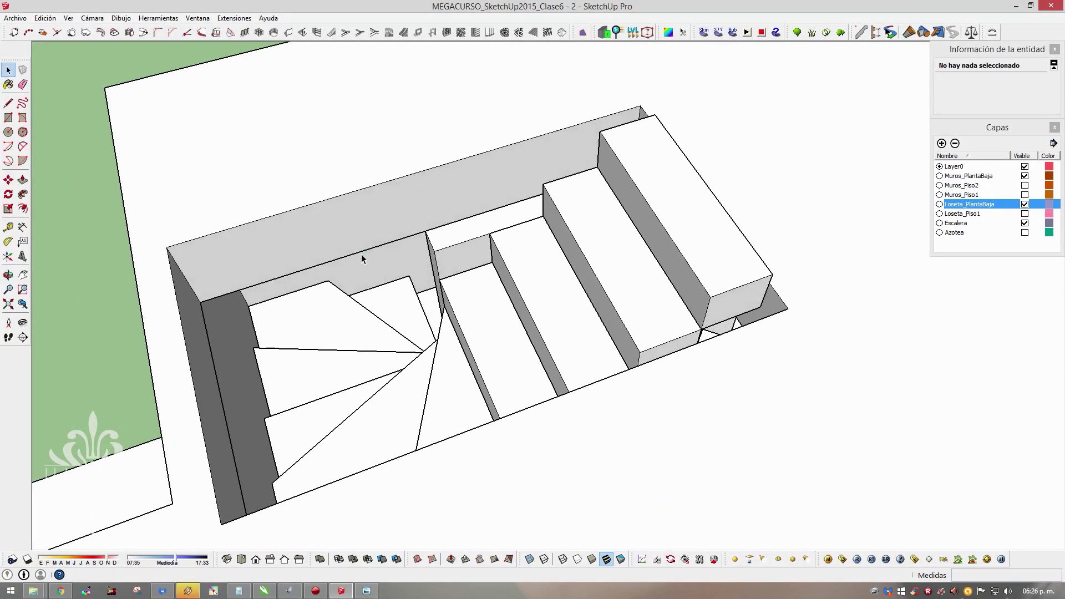
pyautogui.doubleClick(410, 205)
pyautogui.press('l')
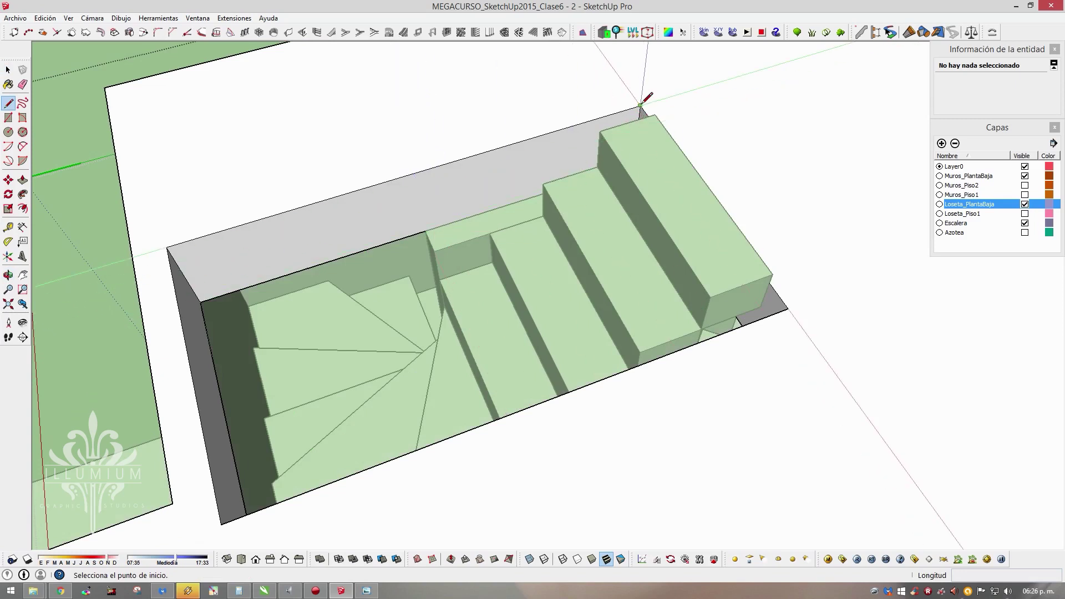
pyautogui.scroll(-3, 431, 244)
pyautogui.scroll(2, 392, 281)
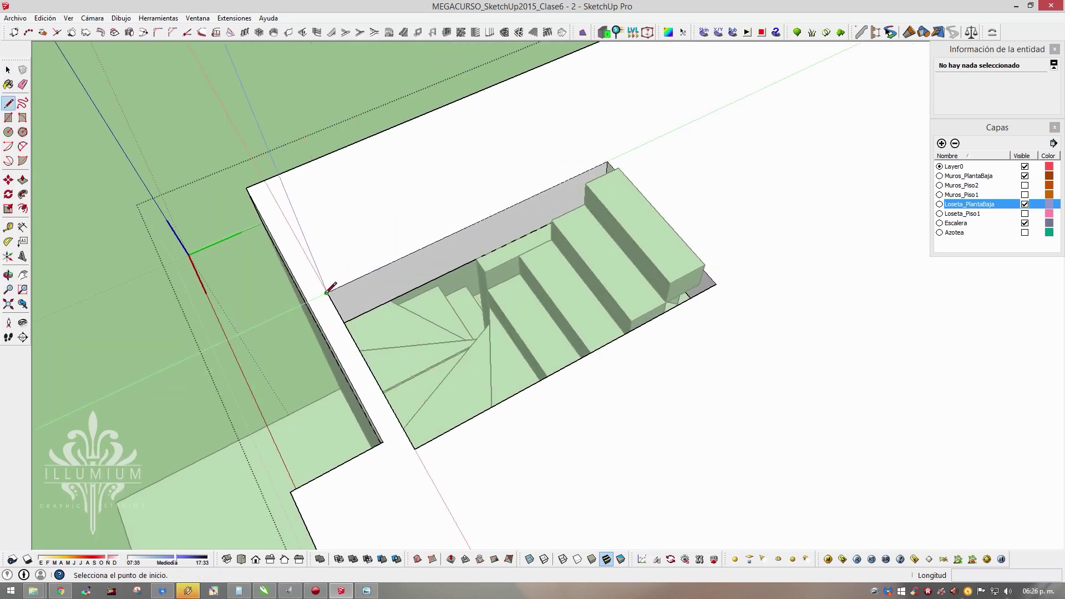
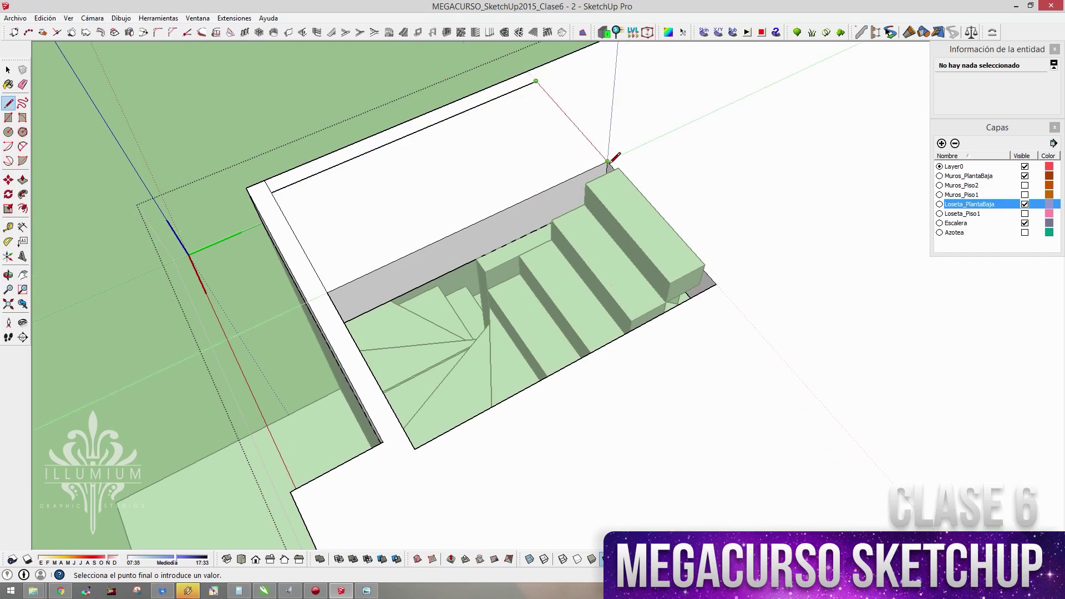
# Push the face beside the staircase down with Push/Pull to form a recessed well
pyautogui.press('space')
pyautogui.click(534, 161)
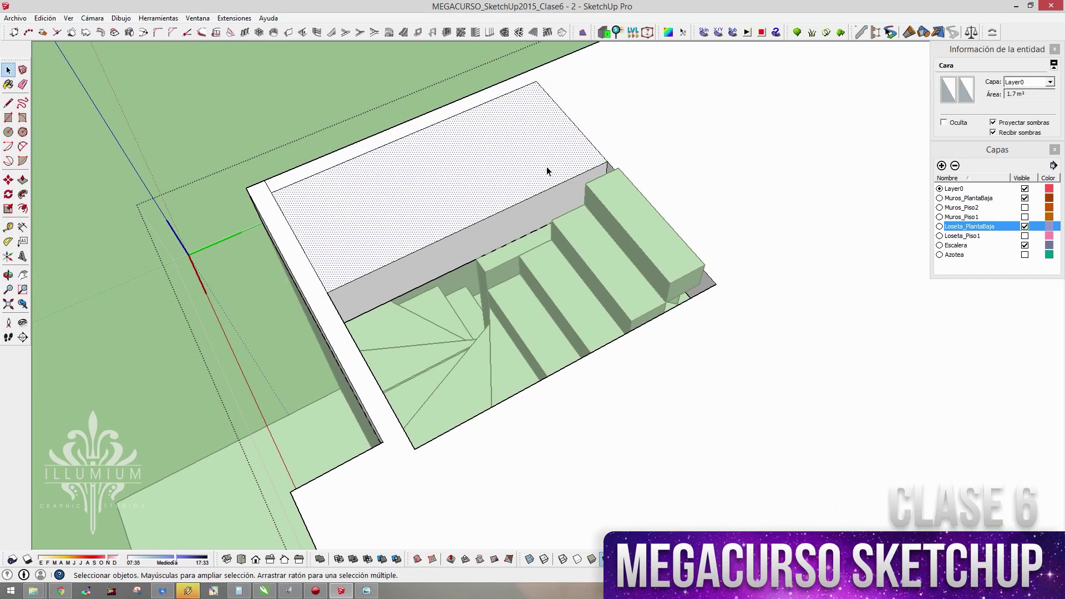
pyautogui.press('p')
pyautogui.click(534, 161)
pyautogui.click(502, 192)
pyautogui.press('space')
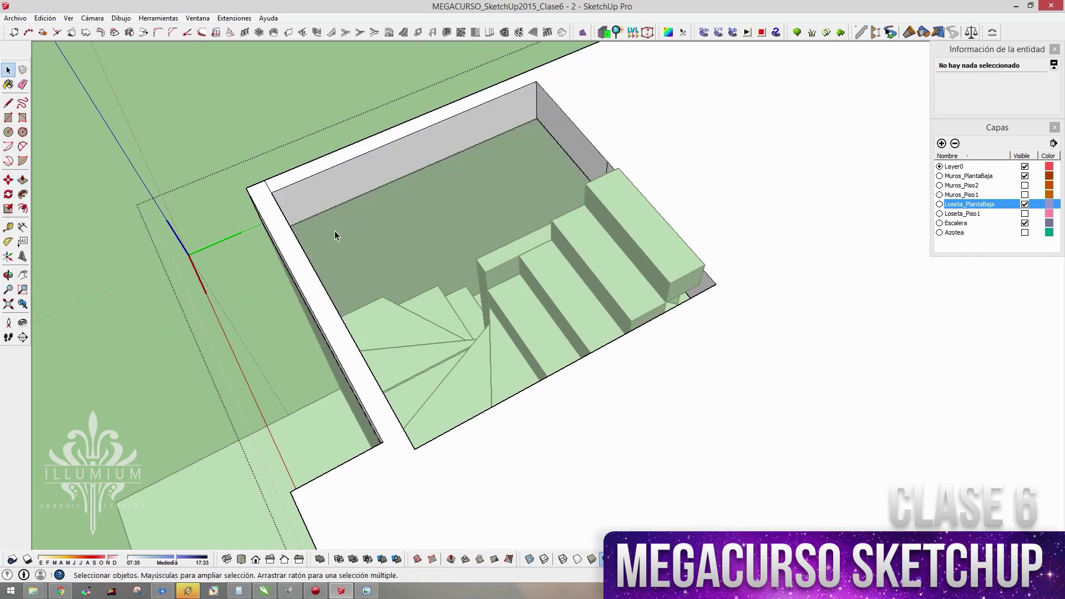
# Orbit and zoom around the stair recess to inspect it from above
pyautogui.moveTo(335, 231); pyautogui.dragTo(282, 176, button='middle')
pyautogui.scroll(-3, 514, 147)
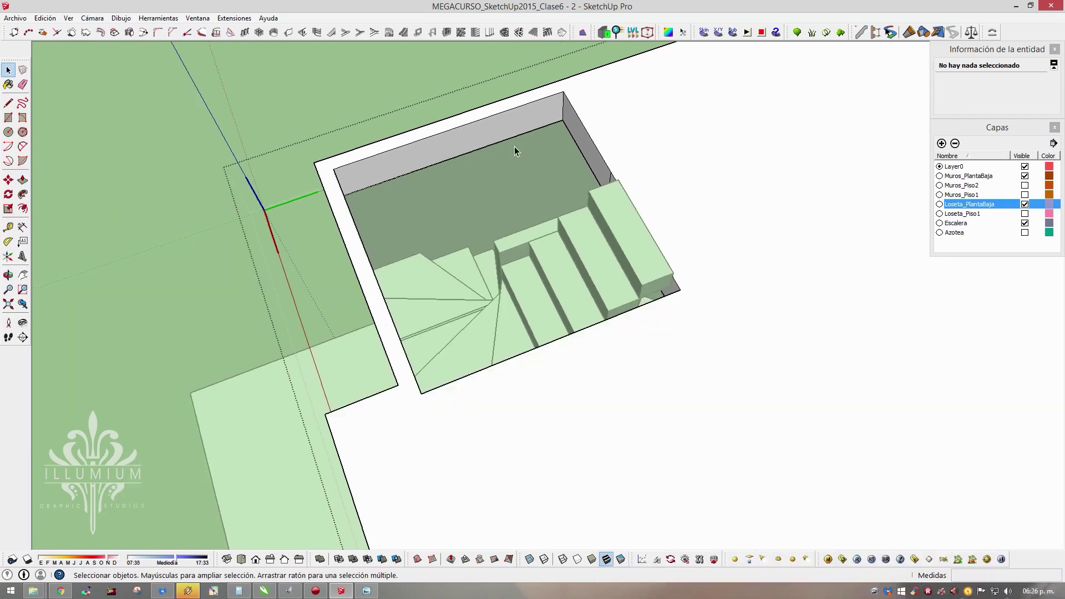
pyautogui.scroll(5, 577, 189)
pyautogui.moveTo(577, 189); pyautogui.dragTo(656, 121, button='middle')
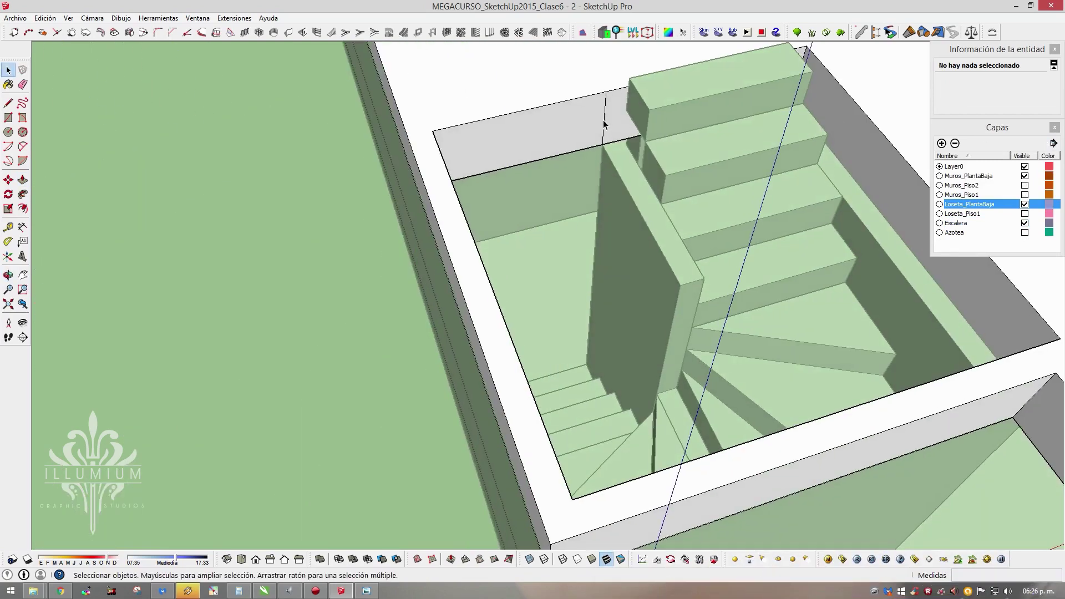
pyautogui.scroll(-2, 629, 178)
pyautogui.scroll(-3, 547, 209)
pyautogui.scroll(4, 555, 205)
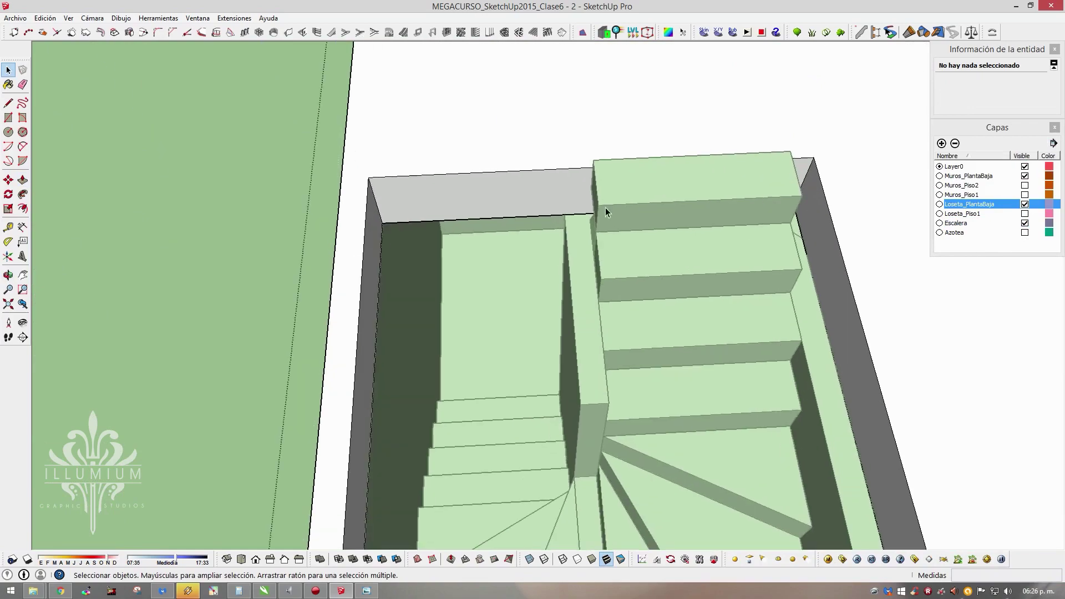
pyautogui.moveTo(605, 207)
pyautogui.mouseDown(button='middle')
pyautogui.moveTo(795, 291)
pyautogui.moveTo(675, 299)
pyautogui.mouseUp(button='middle')
pyautogui.scroll(3, 616, 244)
pyautogui.moveTo(615, 245)
pyautogui.mouseDown(button='middle')
pyautogui.moveTo(459, 147)
pyautogui.moveTo(448, 203)
pyautogui.mouseUp(button='middle')
pyautogui.scroll(2, 461, 167)
pyautogui.moveTo(477, 121)
pyautogui.mouseDown(button='middle')
pyautogui.moveTo(499, 209)
pyautogui.moveTo(599, 174)
pyautogui.moveTo(702, 194)
pyautogui.moveTo(705, 183)
pyautogui.moveTo(687, 164)
pyautogui.moveTo(700, 168)
pyautogui.moveTo(452, 255)
pyautogui.mouseUp(button='middle')
pyautogui.scroll(-5, 701, 194)
pyautogui.scroll(2, 630, 267)
pyautogui.moveTo(631, 267)
pyautogui.mouseDown(button='middle')
pyautogui.moveTo(631, 285)
pyautogui.moveTo(568, 240)
pyautogui.moveTo(708, 312)
pyautogui.mouseUp(button='middle')
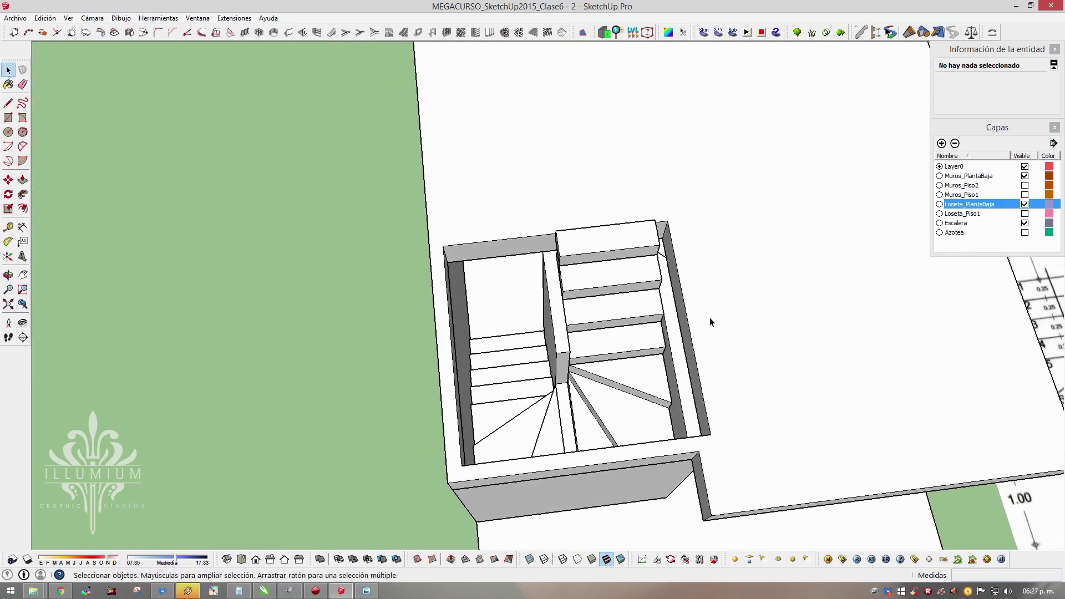
# Draw a 2.00 m by 1.93 m rectangle over the stair opening and pull it up into a box
pyautogui.press('r')
pyautogui.click(444, 246)
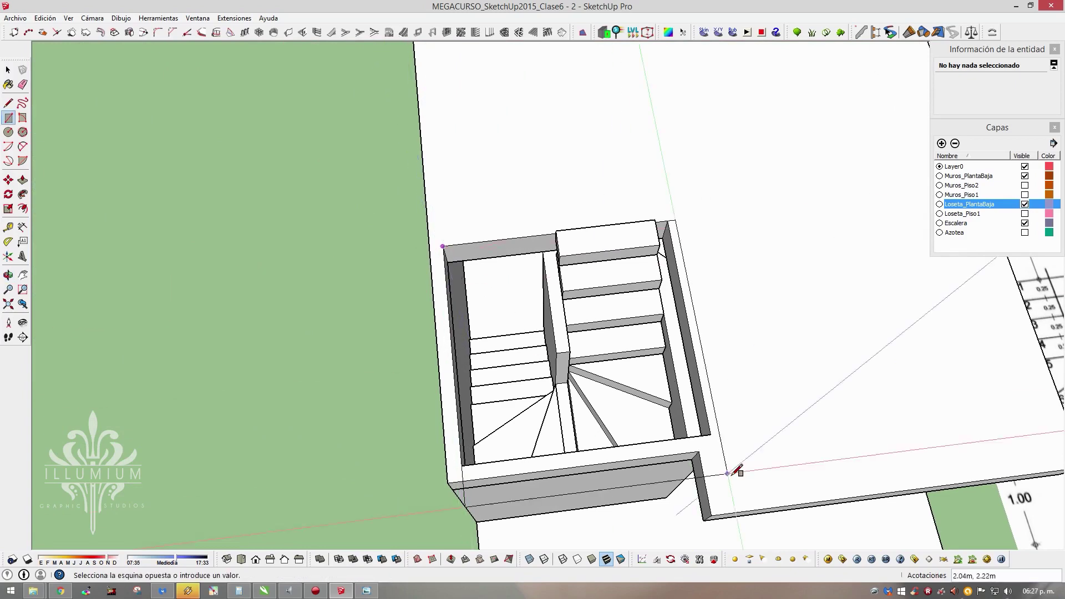
pyautogui.click(711, 435)
pyautogui.press('space')
pyautogui.click(636, 408)
pyautogui.press('p')
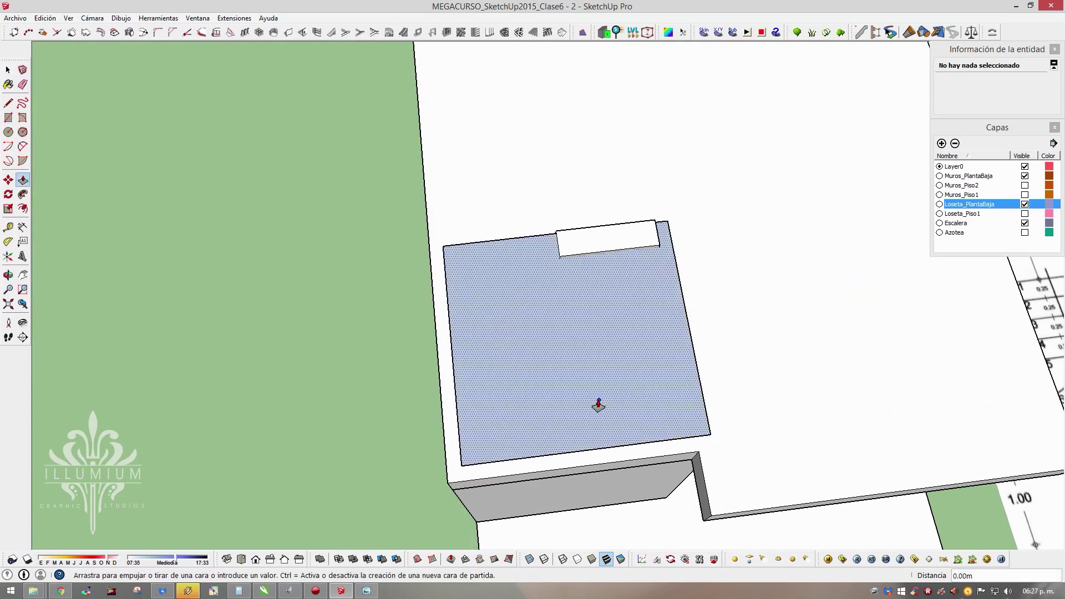
pyautogui.moveTo(636, 407)
pyautogui.mouseDown()
pyautogui.moveTo(600, 393)
pyautogui.moveTo(600, 352)
pyautogui.moveTo(538, 375)
pyautogui.mouseUp()
# Turn the whole box, faces and edges, into a component
pyautogui.press('space')
pyautogui.moveTo(538, 375); pyautogui.dragTo(627, 287, button='middle')
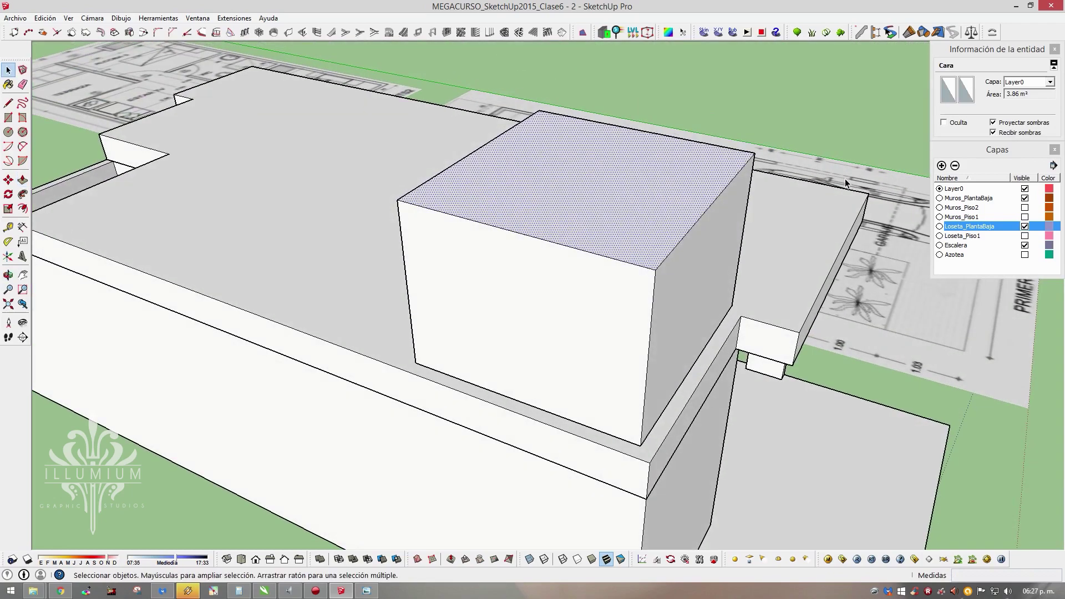
pyautogui.tripleClick(627, 287)
pyautogui.press('g')
pyautogui.press('Return')
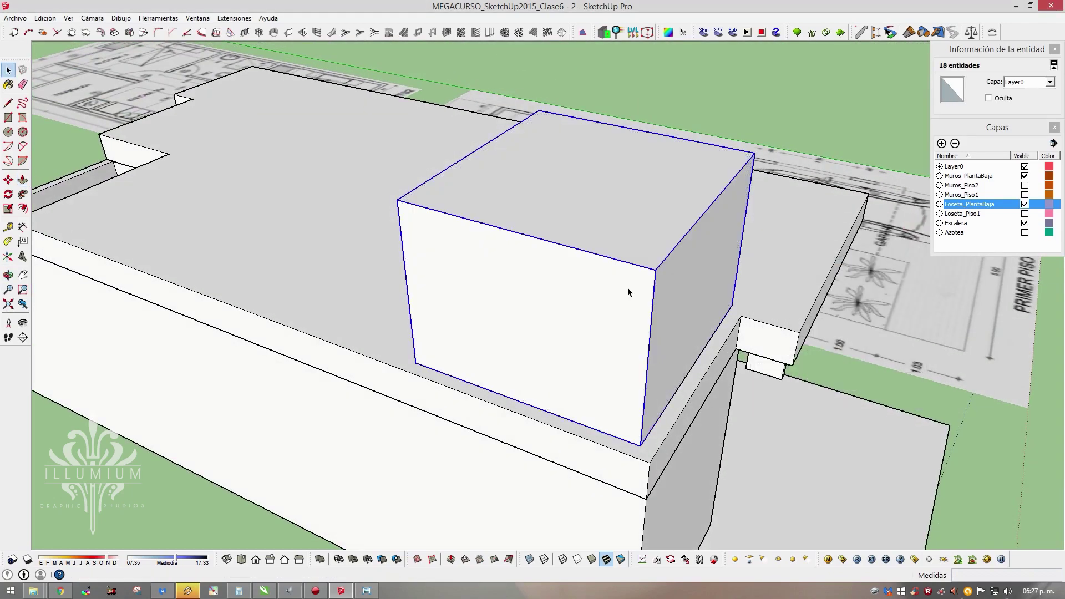
pyautogui.scroll(3, 551, 280)
pyautogui.moveTo(552, 280); pyautogui.dragTo(241, 339, button='middle')
pyautogui.scroll(-3, 557, 254)
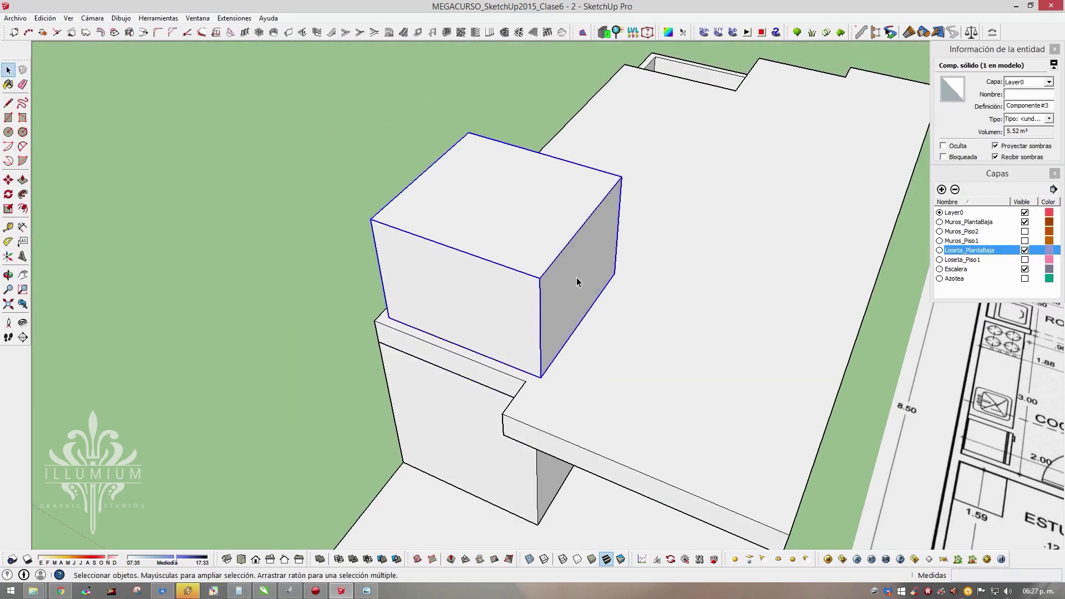
pyautogui.moveTo(577, 277); pyautogui.dragTo(675, 293, button='middle')
# Toggle layers so only the Loseta_Piso1 slab and Escalera layers are shown, hiding the Muros walls
pyautogui.click(1025, 240)
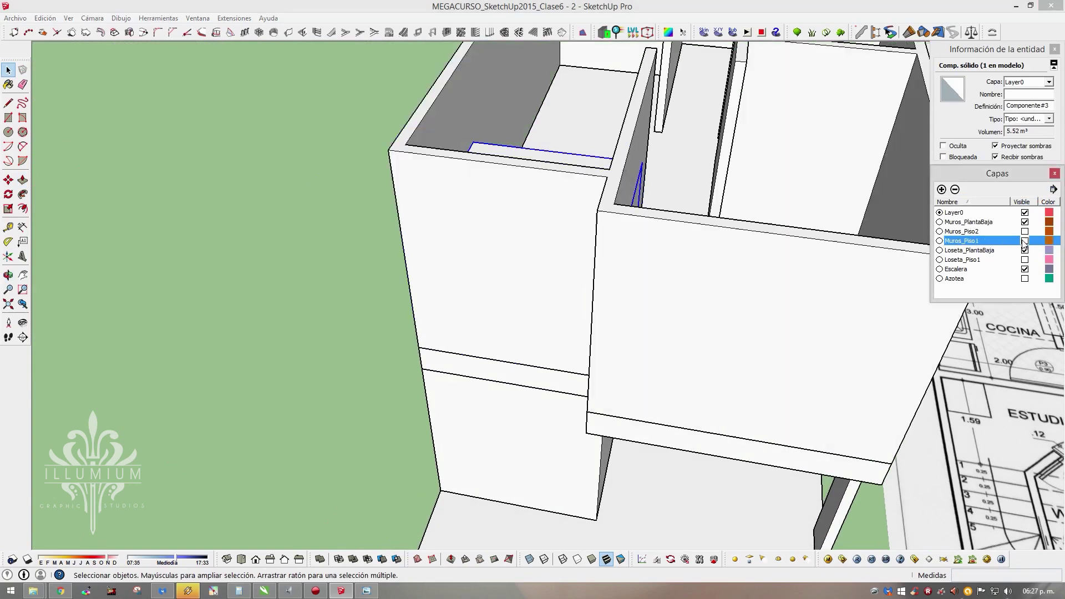
pyautogui.click(1025, 241)
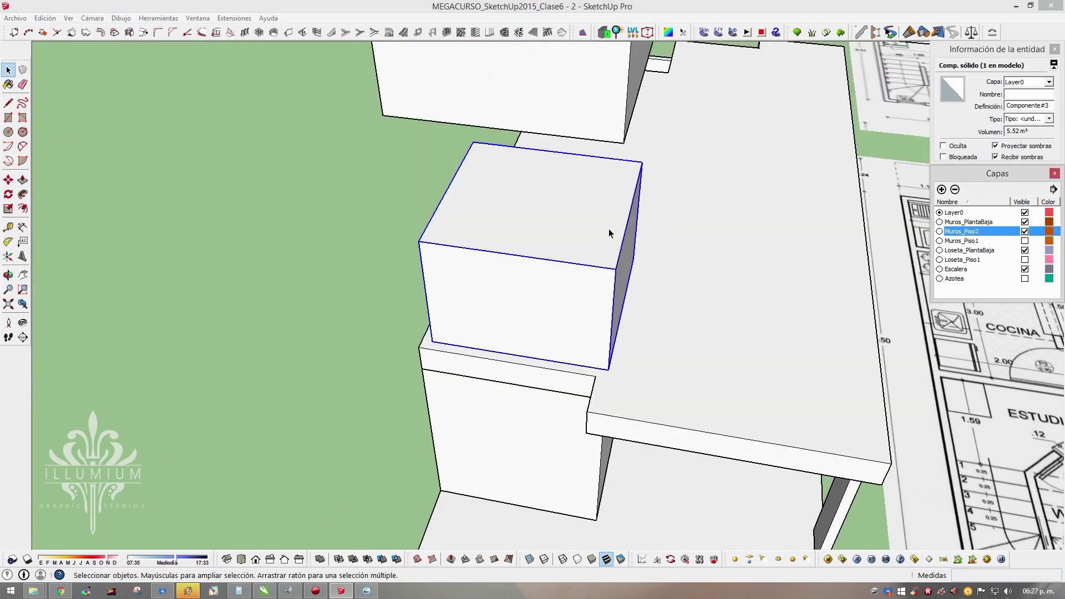
pyautogui.moveTo(561, 248); pyautogui.dragTo(677, 187, button='middle')
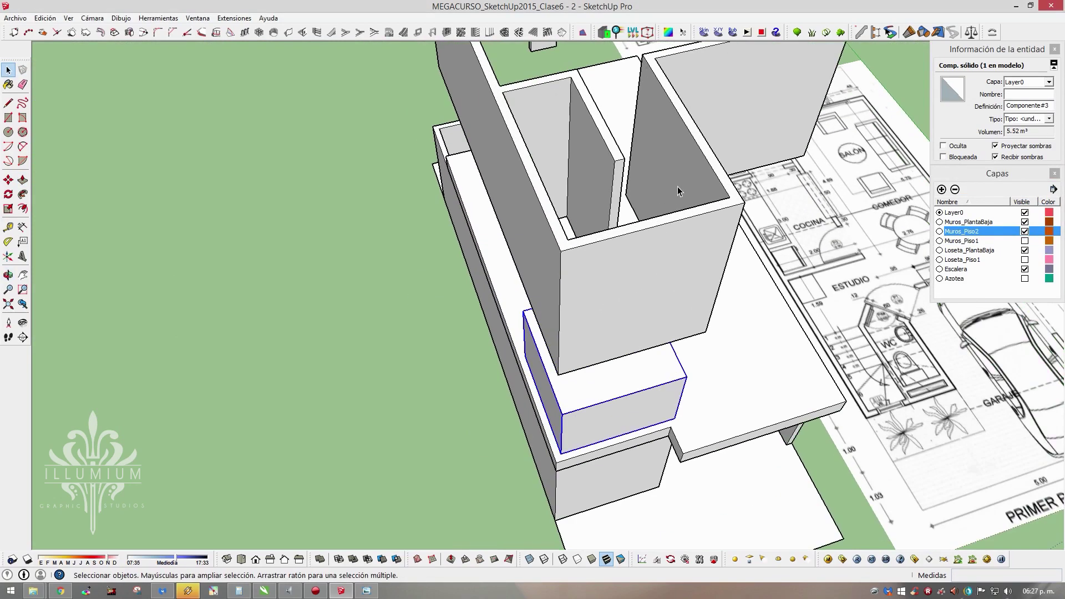
pyautogui.click(1024, 231)
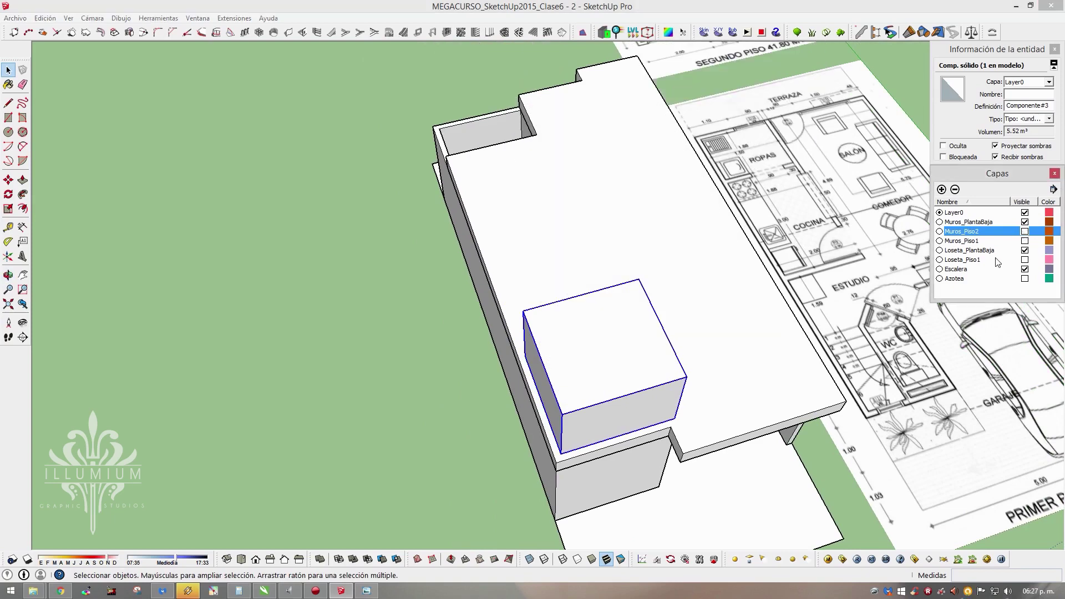
pyautogui.click(1024, 259)
pyautogui.click(1024, 268)
pyautogui.moveTo(726, 352); pyautogui.dragTo(621, 244, button='middle')
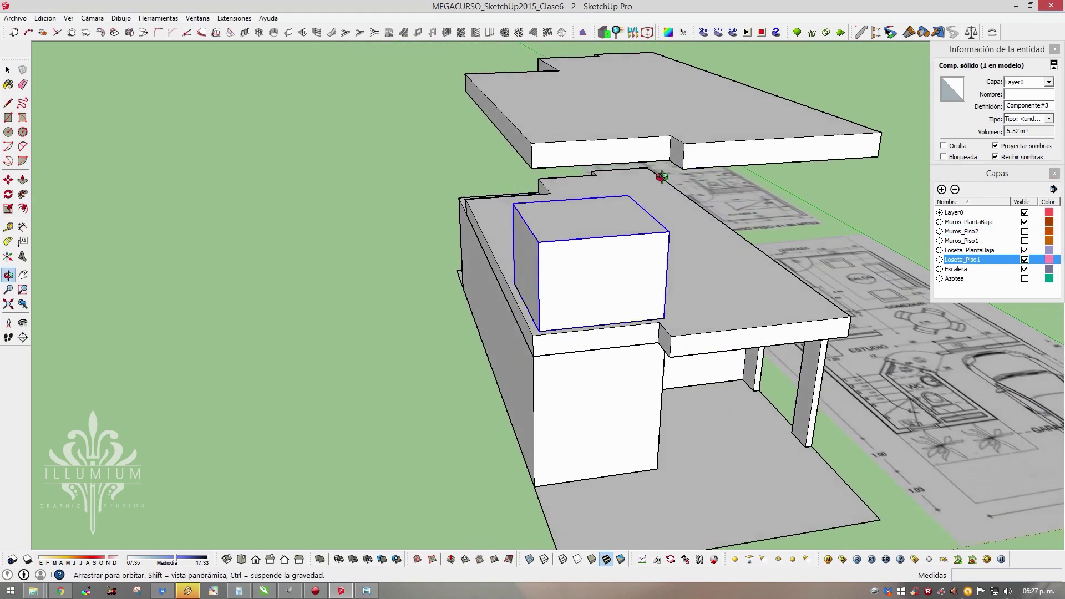
# Move the box up so it passes through the Loseta_Piso1 slab
pyautogui.press('m')
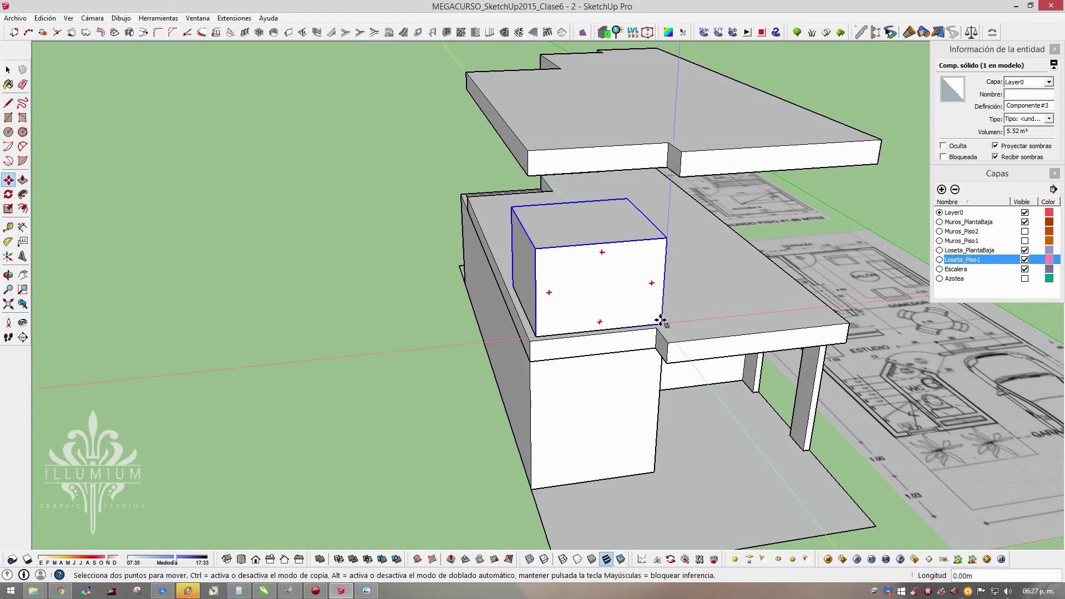
pyautogui.moveTo(660, 320)
pyautogui.mouseDown()
pyautogui.moveTo(656, 237)
pyautogui.moveTo(627, 131)
pyautogui.mouseUp()
pyautogui.moveTo(627, 130)
pyautogui.mouseDown(button='middle')
pyautogui.moveTo(548, 231)
pyautogui.moveTo(683, 186)
pyautogui.mouseUp(button='middle')
pyautogui.scroll(3, 620, 309)
pyautogui.moveTo(620, 309)
pyautogui.mouseDown(button='middle')
pyautogui.moveTo(568, 292)
pyautogui.moveTo(715, 310)
pyautogui.mouseUp(button='middle')
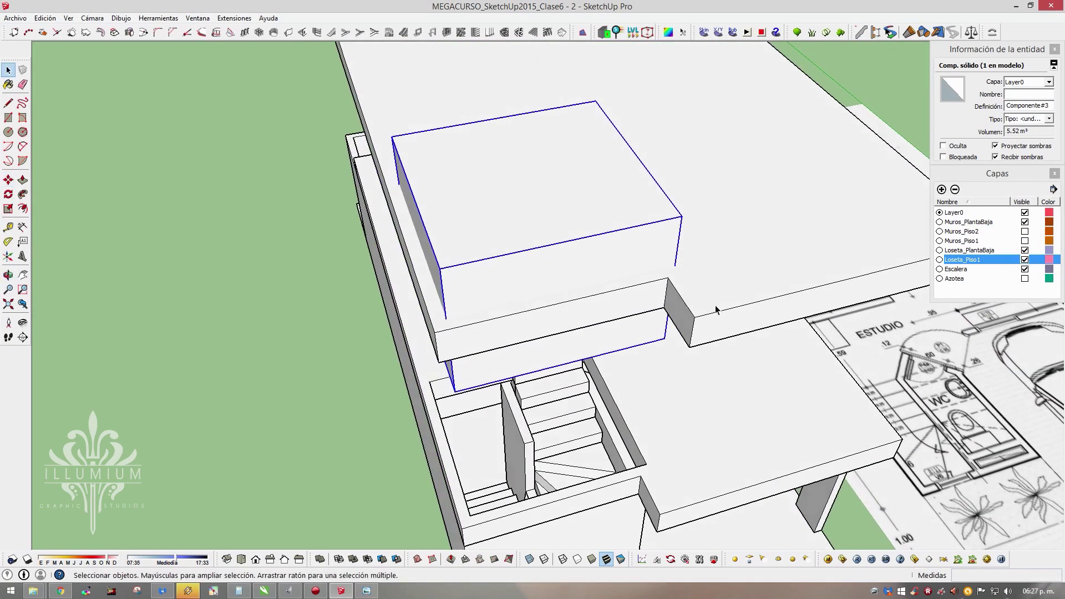
# Trim the upper slab with the box using Solid Tools, delete the box, and inspect the opening
pyautogui.click(380, 563)
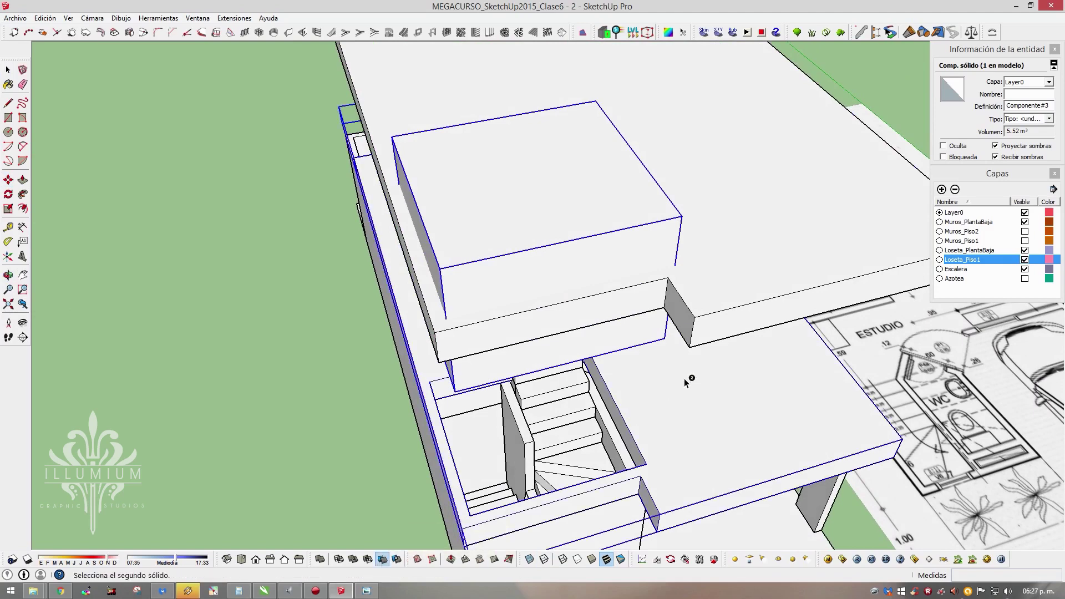
pyautogui.click(713, 302)
pyautogui.press('Delete')
pyautogui.moveTo(594, 254)
pyautogui.mouseDown(button='middle')
pyautogui.moveTo(642, 344)
pyautogui.moveTo(856, 345)
pyautogui.moveTo(737, 264)
pyautogui.moveTo(591, 214)
pyautogui.moveTo(819, 340)
pyautogui.moveTo(768, 423)
pyautogui.moveTo(554, 442)
pyautogui.moveTo(701, 383)
pyautogui.mouseUp(button='middle')
pyautogui.scroll(-5, 737, 264)
pyautogui.scroll(3, 787, 388)
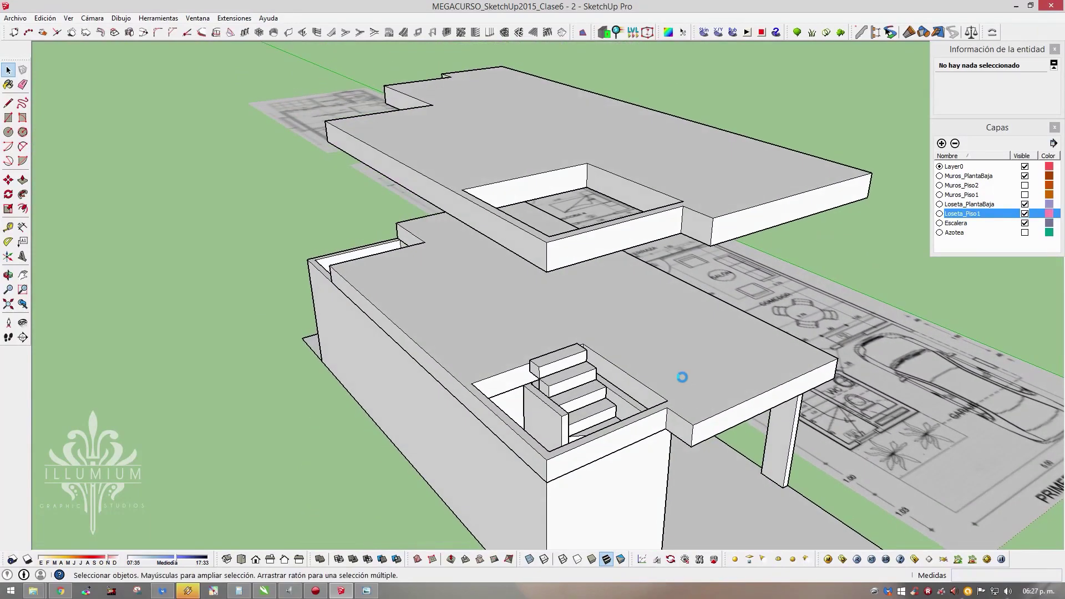
pyautogui.moveTo(664, 328)
pyautogui.mouseDown(button='middle')
pyautogui.moveTo(578, 316)
pyautogui.moveTo(647, 334)
pyautogui.moveTo(563, 364)
pyautogui.moveTo(430, 524)
pyautogui.moveTo(637, 405)
pyautogui.moveTo(868, 434)
pyautogui.moveTo(653, 323)
pyautogui.mouseUp(button='middle')
pyautogui.scroll(-3, 653, 324)
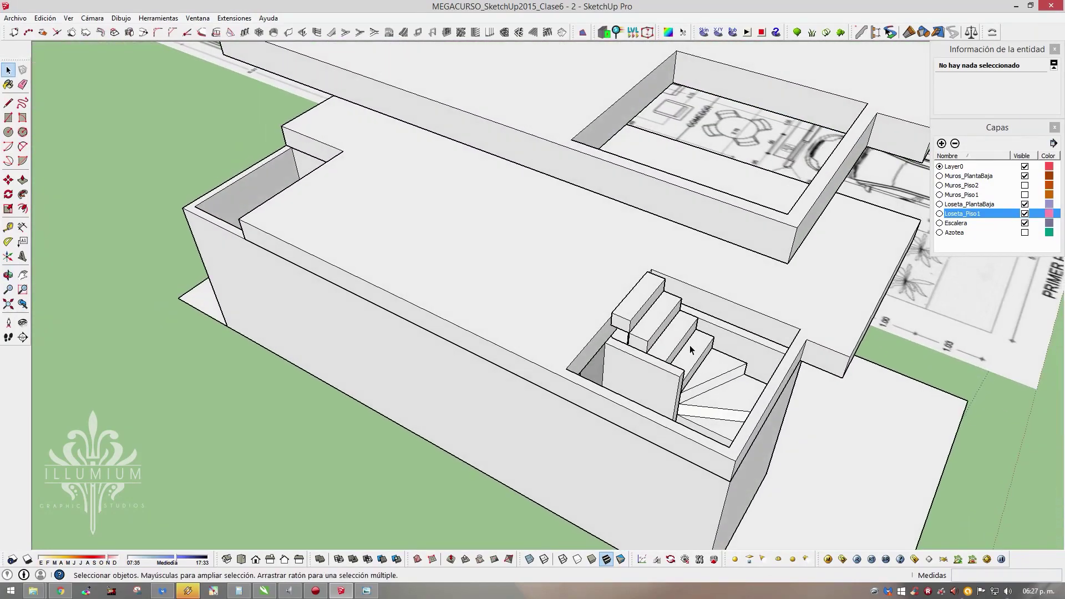
# Select the Escalera_Principal staircase and scale its height to about 0.86
pyautogui.click(690, 345)
pyautogui.scroll(5, 690, 345)
pyautogui.moveTo(689, 279)
pyautogui.mouseDown(button='middle')
pyautogui.moveTo(709, 225)
pyautogui.moveTo(730, 207)
pyautogui.mouseUp(button='middle')
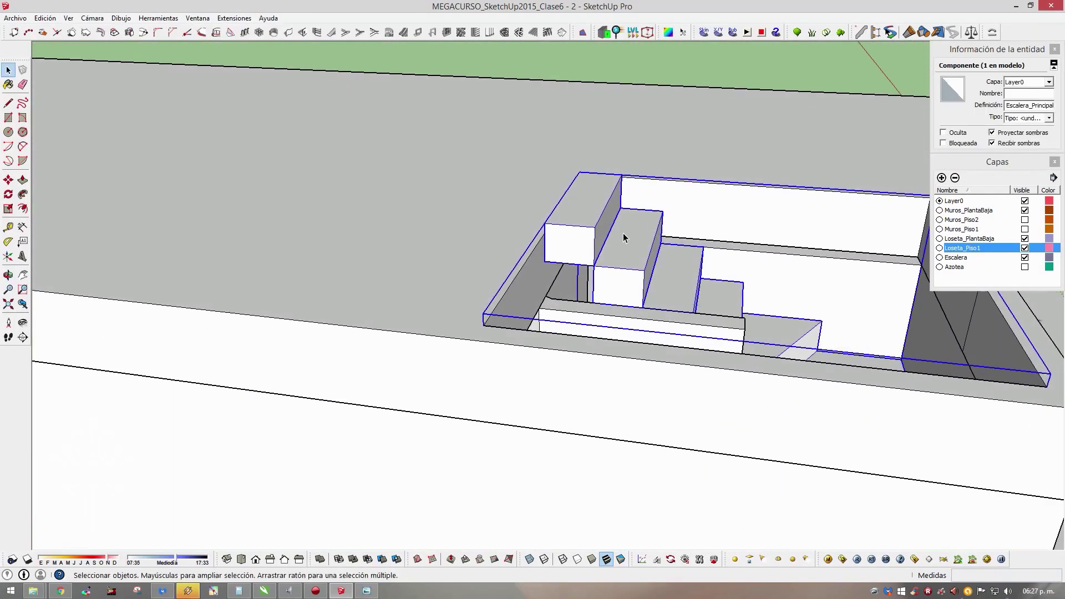
pyautogui.scroll(3, 622, 237)
pyautogui.moveTo(551, 244); pyautogui.dragTo(491, 260, button='middle')
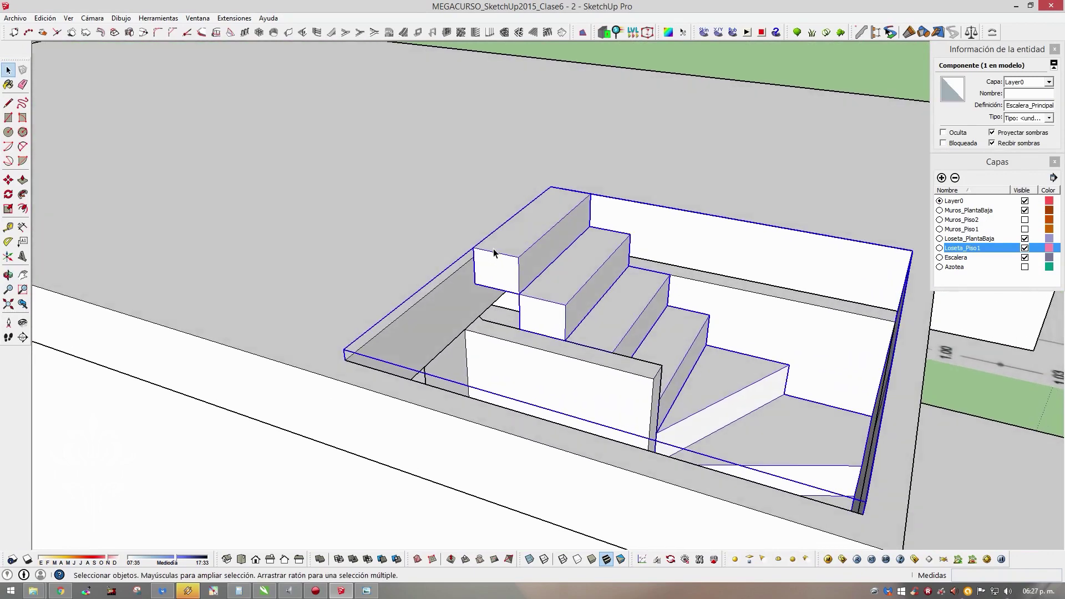
pyautogui.moveTo(571, 274)
pyautogui.mouseDown(button='middle')
pyautogui.moveTo(547, 233)
pyautogui.moveTo(685, 332)
pyautogui.mouseUp(button='middle')
pyautogui.scroll(3, 684, 332)
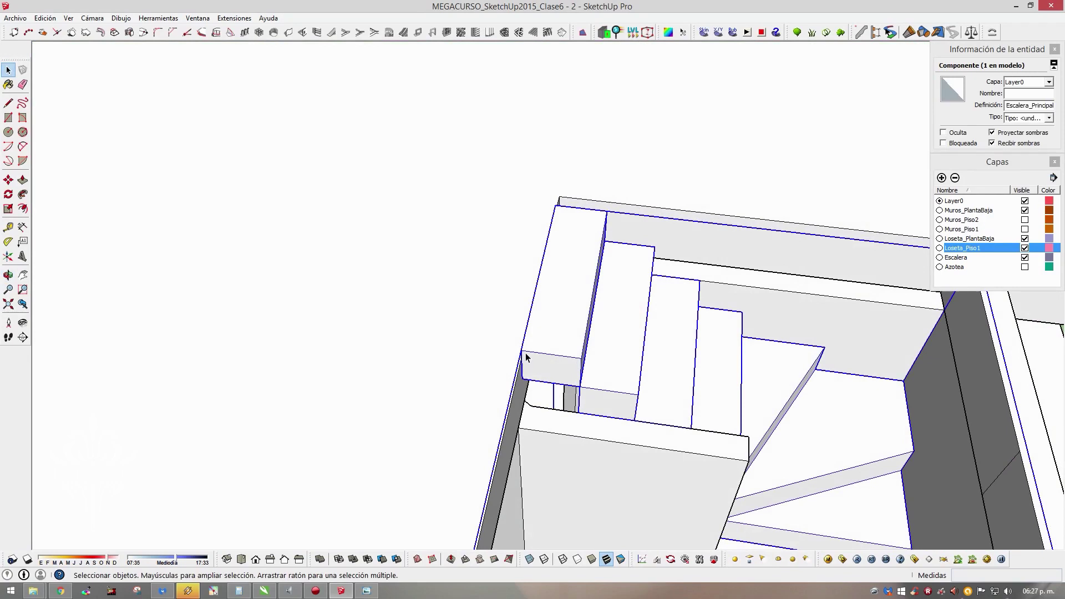
pyautogui.press('s')
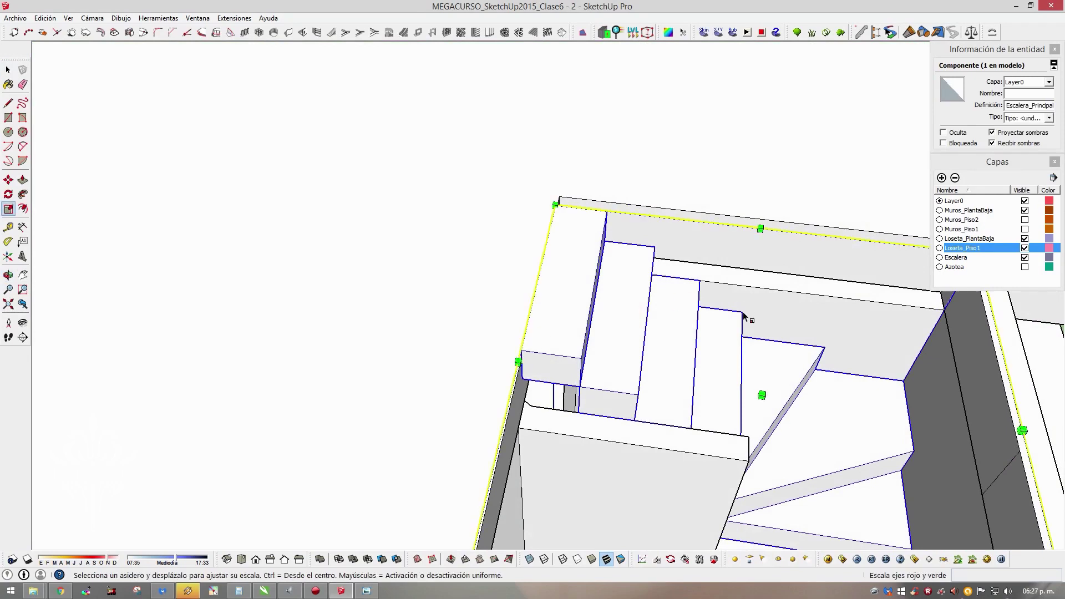
pyautogui.moveTo(761, 394); pyautogui.dragTo(750, 436)
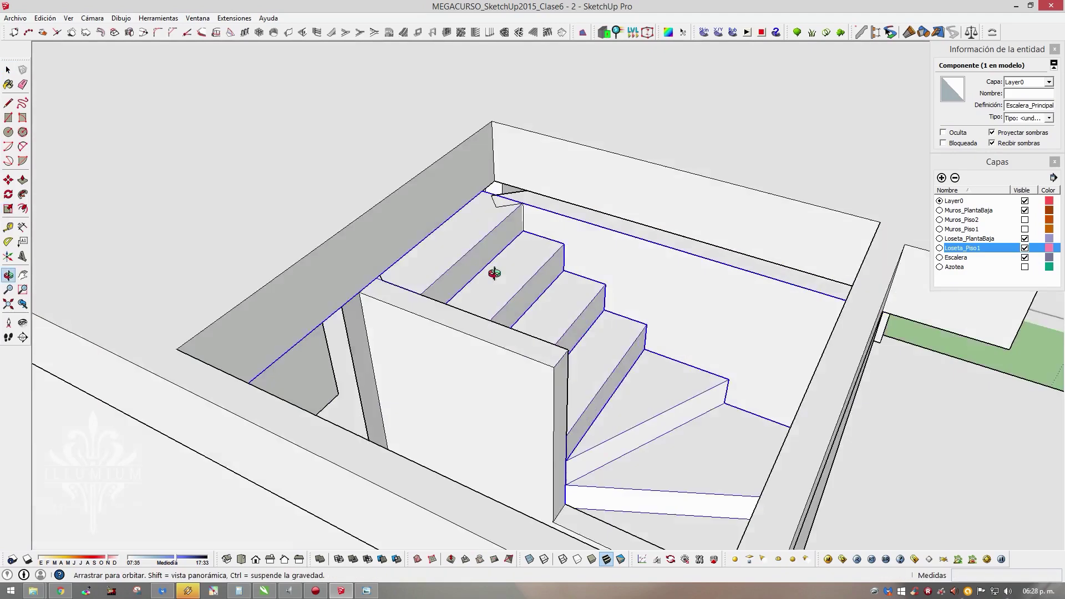
pyautogui.moveTo(753, 432); pyautogui.dragTo(468, 267, button='middle')
pyautogui.scroll(5, 423, 181)
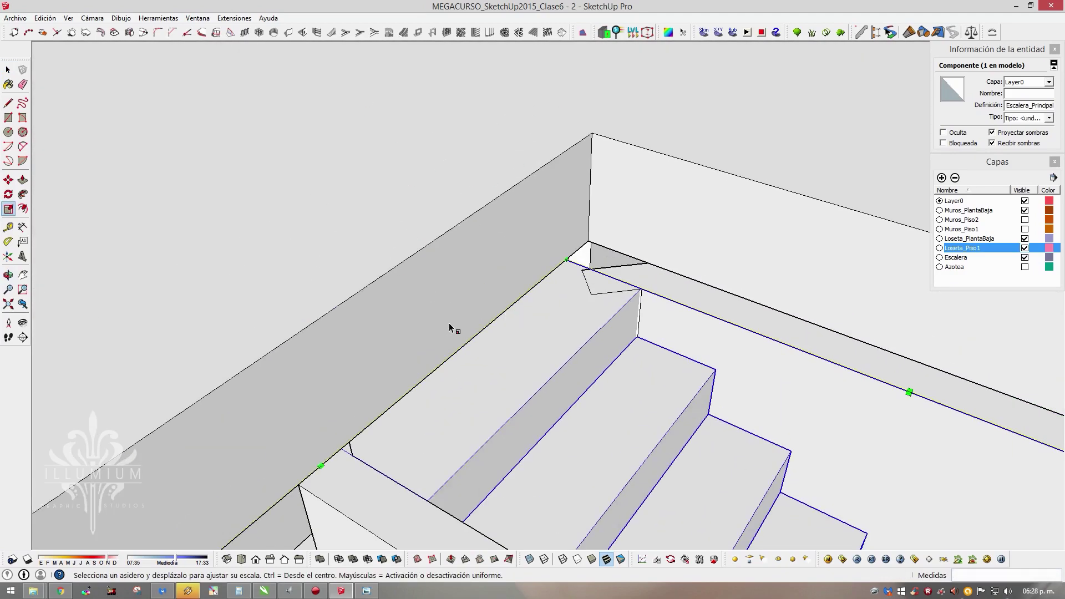
# Measure from the wall's top edge with the Tape Measure tool
pyautogui.press('t')
pyautogui.click(416, 253)
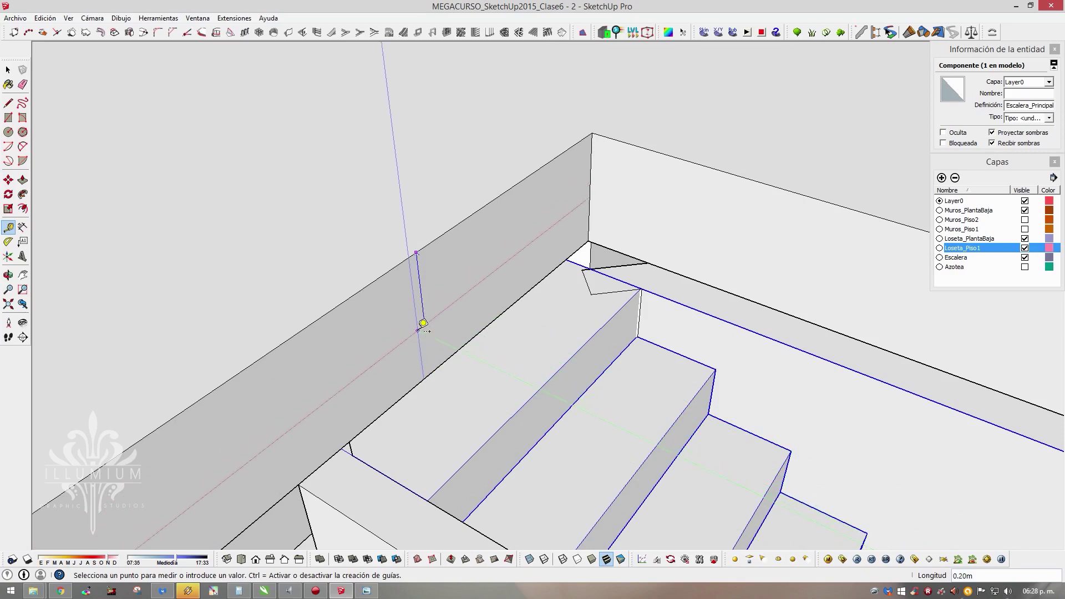
pyautogui.press('space')
pyautogui.scroll(-3, 540, 404)
# Stretch the staircase taller along the blue axis up to the slab opening
pyautogui.press('s')
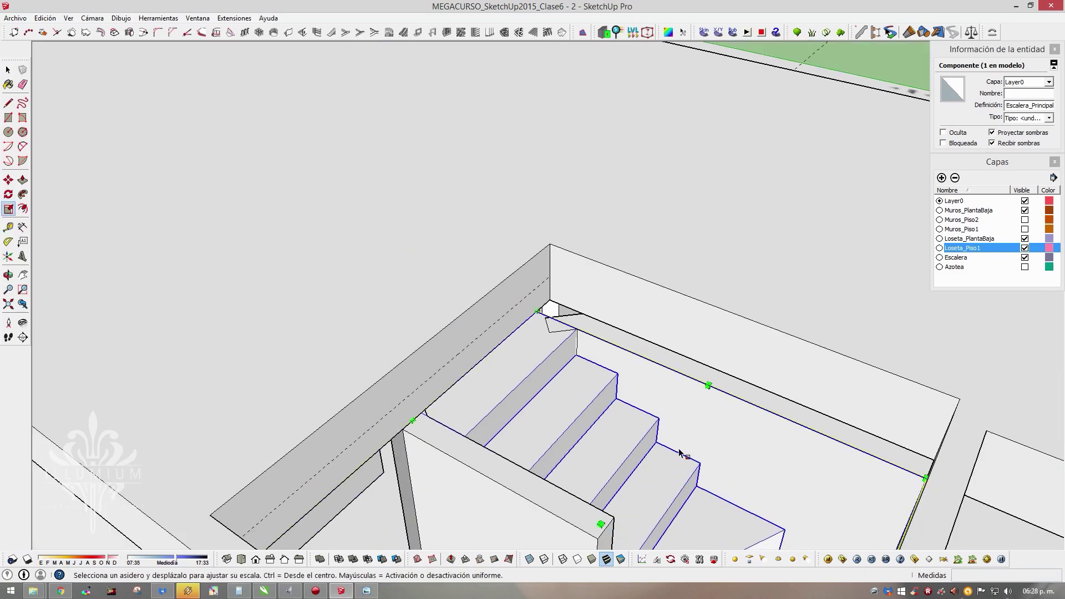
pyautogui.scroll(-3, 655, 473)
pyautogui.moveTo(630, 486); pyautogui.dragTo(512, 438)
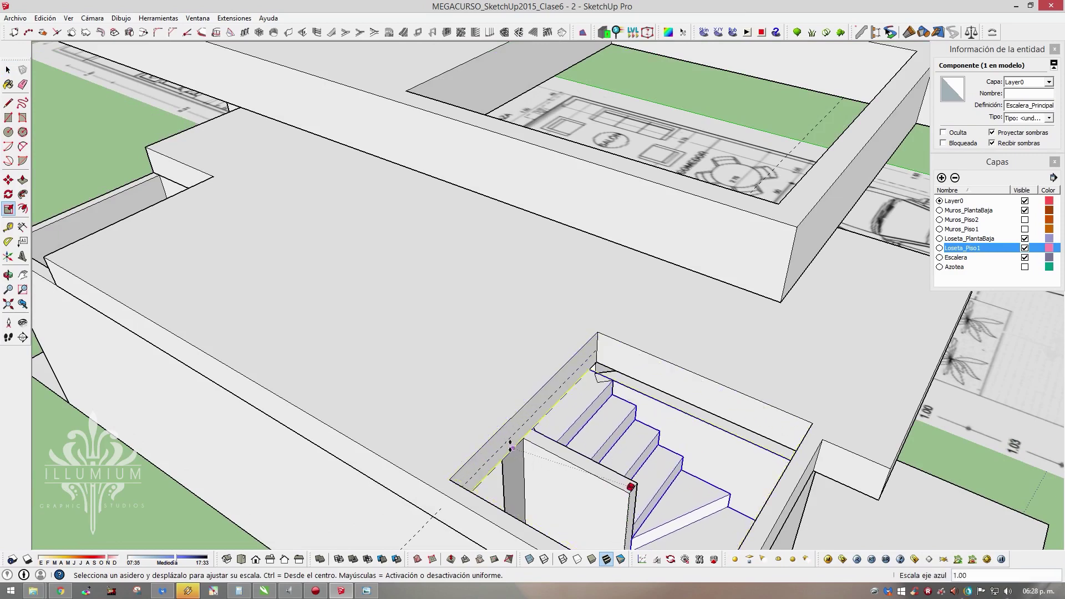
pyautogui.press('space')
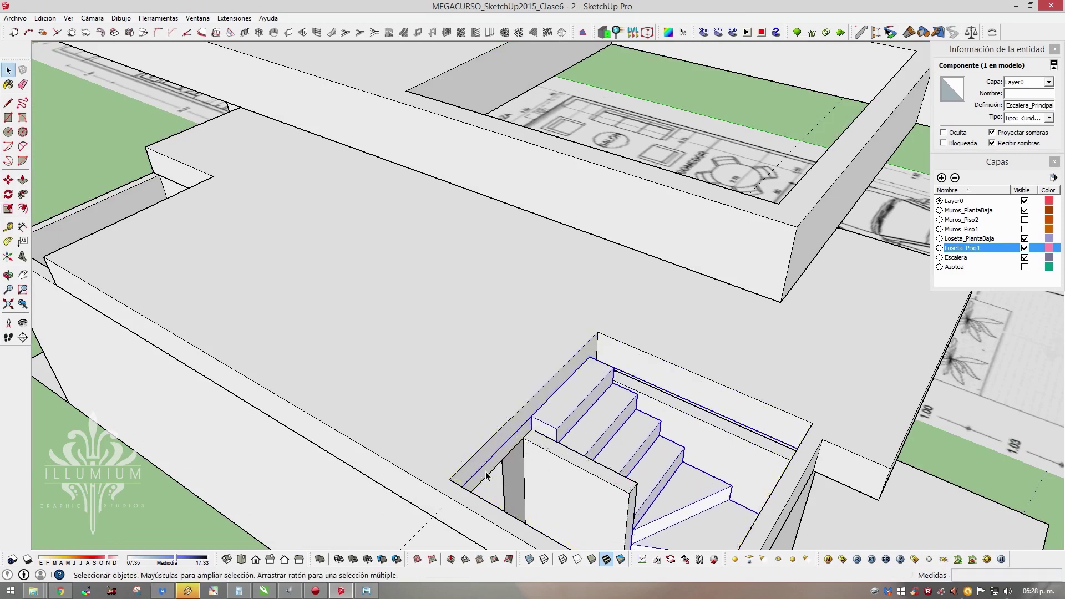
pyautogui.moveTo(537, 470)
pyautogui.mouseDown(button='middle')
pyautogui.moveTo(658, 433)
pyautogui.moveTo(592, 424)
pyautogui.moveTo(616, 339)
pyautogui.mouseUp(button='middle')
pyautogui.scroll(2, 688, 450)
pyautogui.scroll(-3, 688, 450)
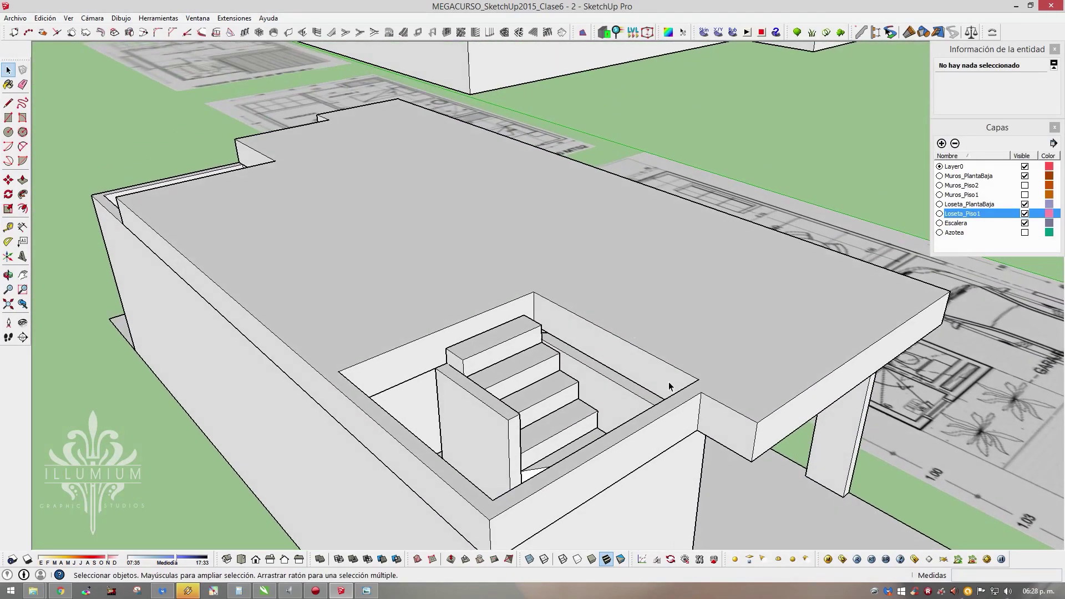
# Measure the top stair step height (0.18 m) with the Tape Measure
pyautogui.scroll(2, 669, 387)
pyautogui.moveTo(553, 368)
pyautogui.mouseDown(button='middle')
pyautogui.moveTo(337, 352)
pyautogui.moveTo(614, 281)
pyautogui.moveTo(720, 363)
pyautogui.moveTo(506, 254)
pyautogui.mouseUp(button='middle')
pyautogui.scroll(1, 440, 333)
pyautogui.press('t')
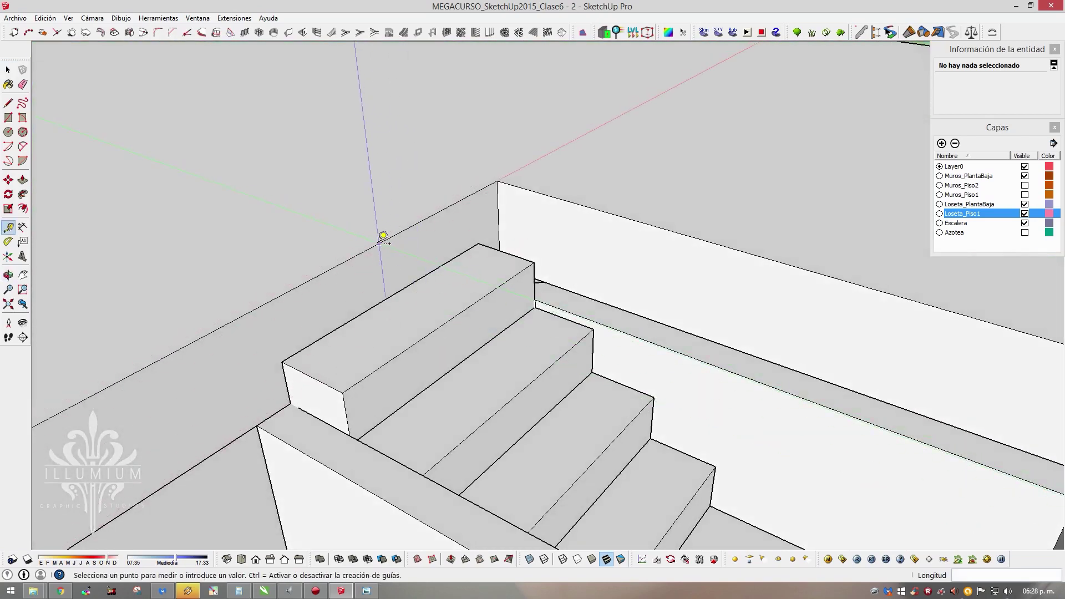
pyautogui.click(388, 299)
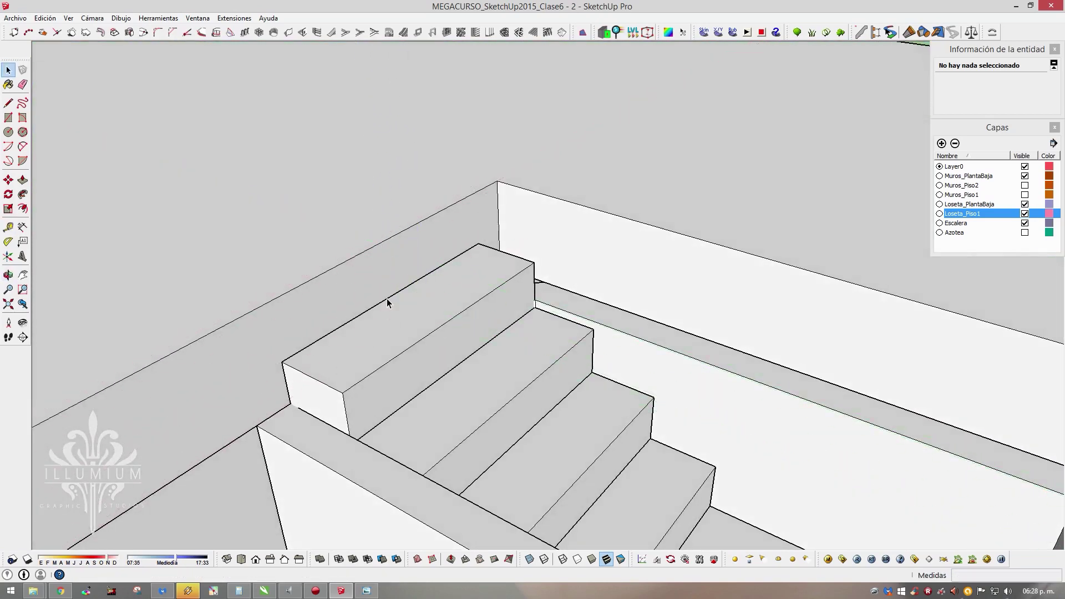
pyautogui.click(431, 333)
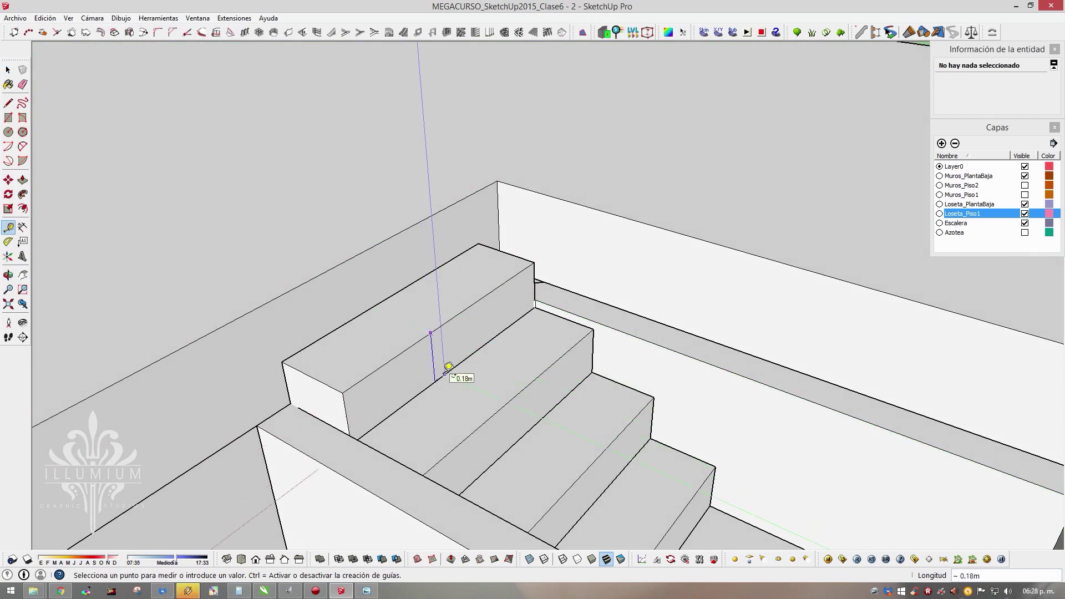
pyautogui.click(448, 367)
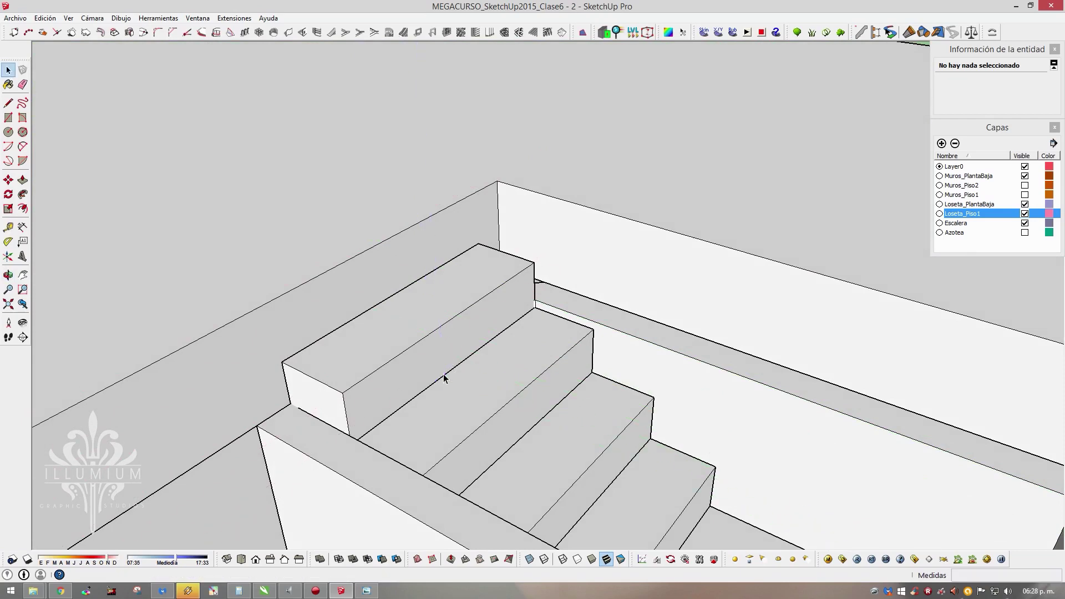
# Open the staircase component for editing and zoom in on the top step
pyautogui.moveTo(442, 376)
pyautogui.mouseDown(button='middle')
pyautogui.moveTo(475, 348)
pyautogui.moveTo(593, 350)
pyautogui.mouseUp(button='middle')
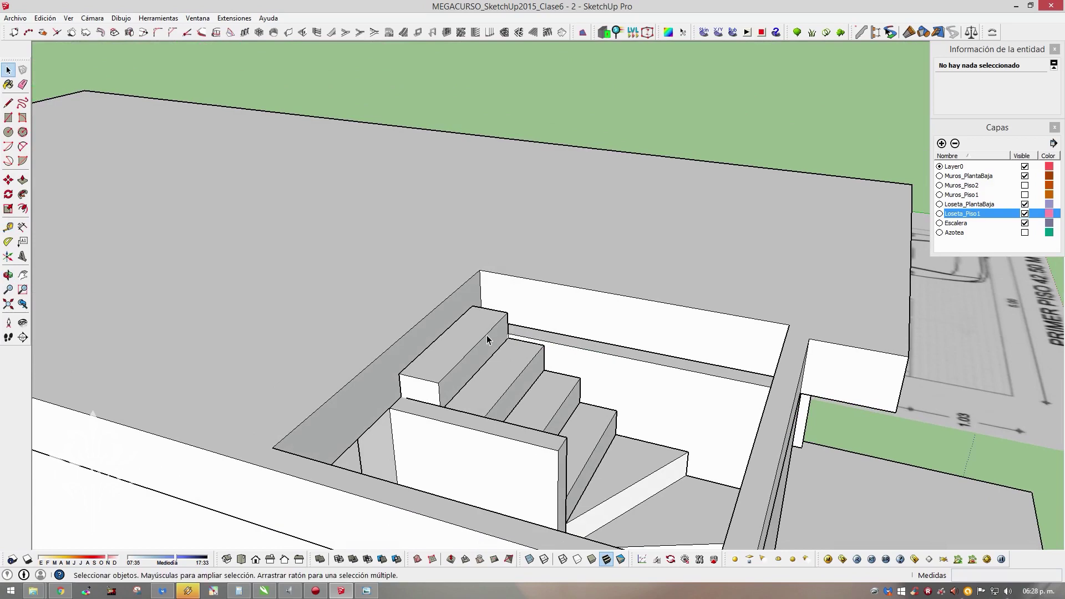
pyautogui.scroll(2, 481, 358)
pyautogui.click(430, 377)
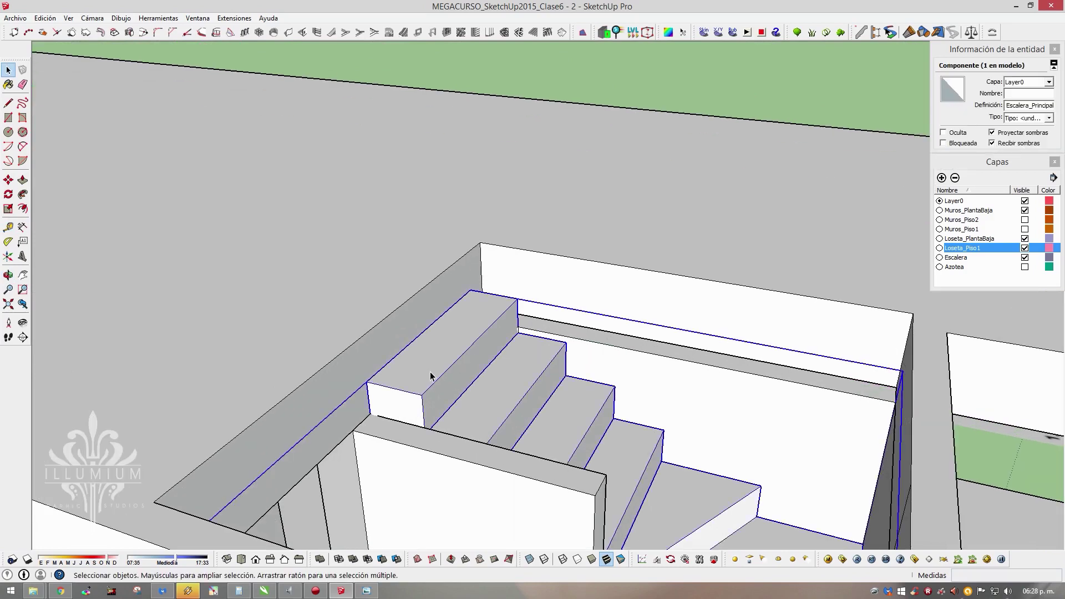
pyautogui.doubleClick(431, 376)
pyautogui.moveTo(464, 373); pyautogui.dragTo(356, 345, button='middle')
pyautogui.scroll(2, 451, 380)
# Copy the top step Escalon1 0.18 m straight up, then close the component
pyautogui.press('m')
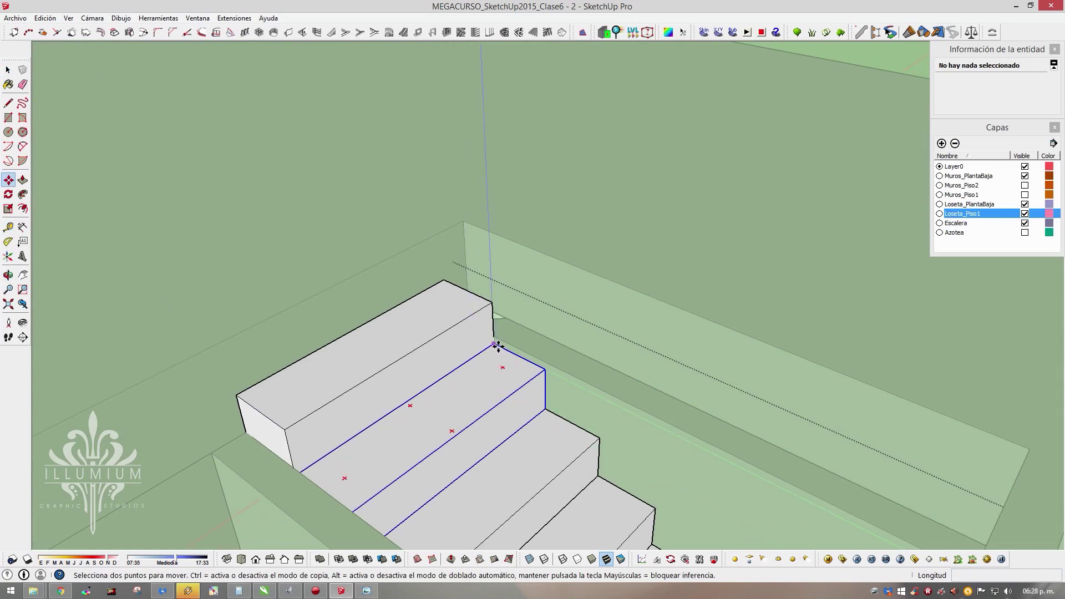
pyautogui.press('space')
pyautogui.click(494, 344)
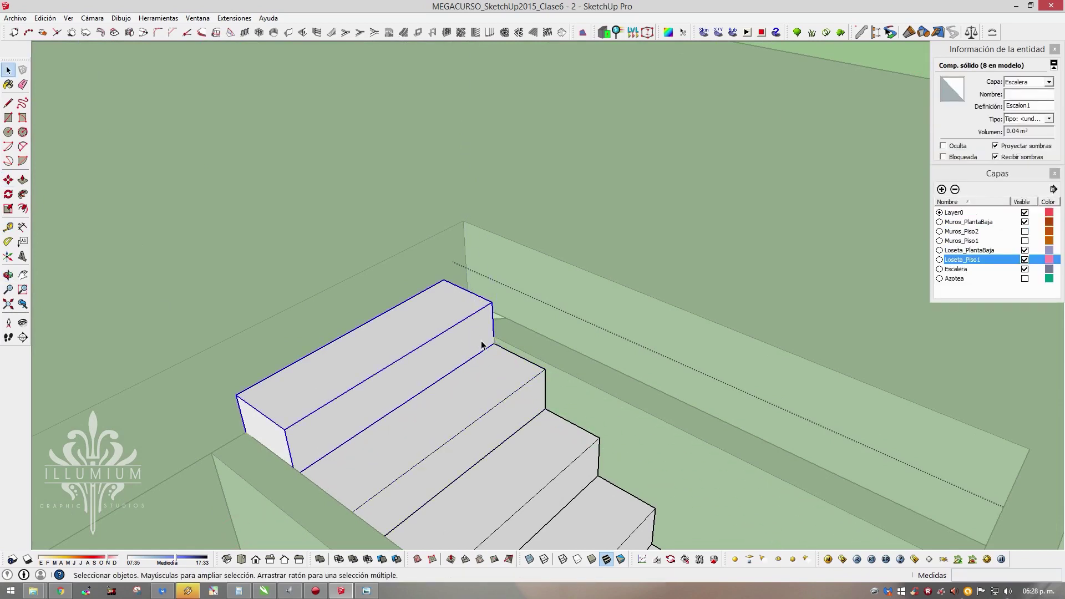
pyautogui.press('m')
pyautogui.press('ctrl')
pyautogui.click(493, 344)
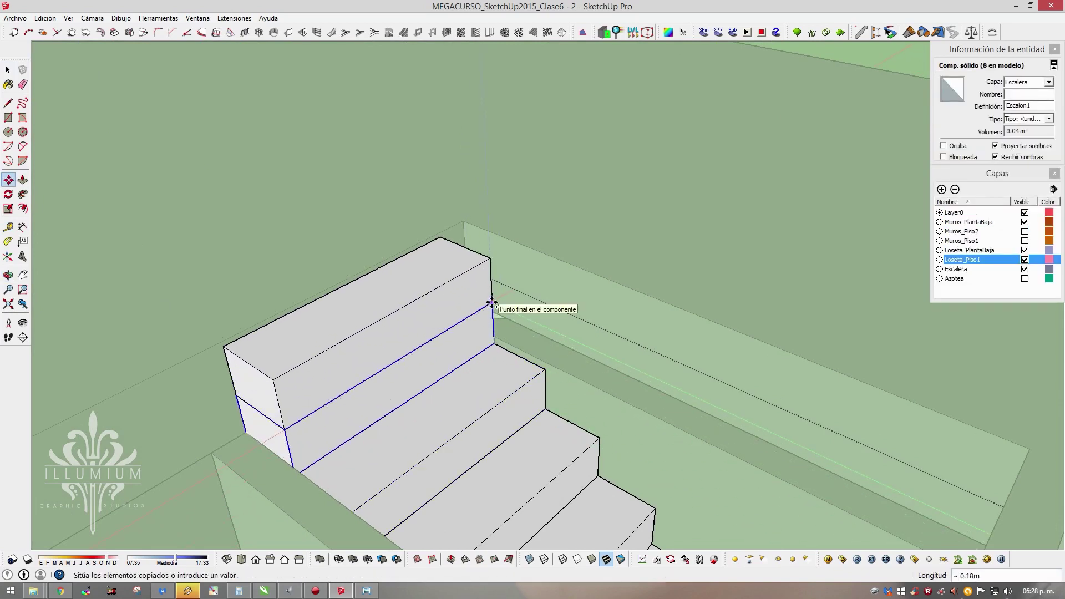
pyautogui.click(491, 302)
pyautogui.click(469, 262)
# Scale the staircase slightly taller along the blue axis
pyautogui.moveTo(317, 325)
pyautogui.mouseDown(button='middle')
pyautogui.moveTo(456, 266)
pyautogui.moveTo(282, 325)
pyautogui.mouseUp(button='middle')
pyautogui.press('s')
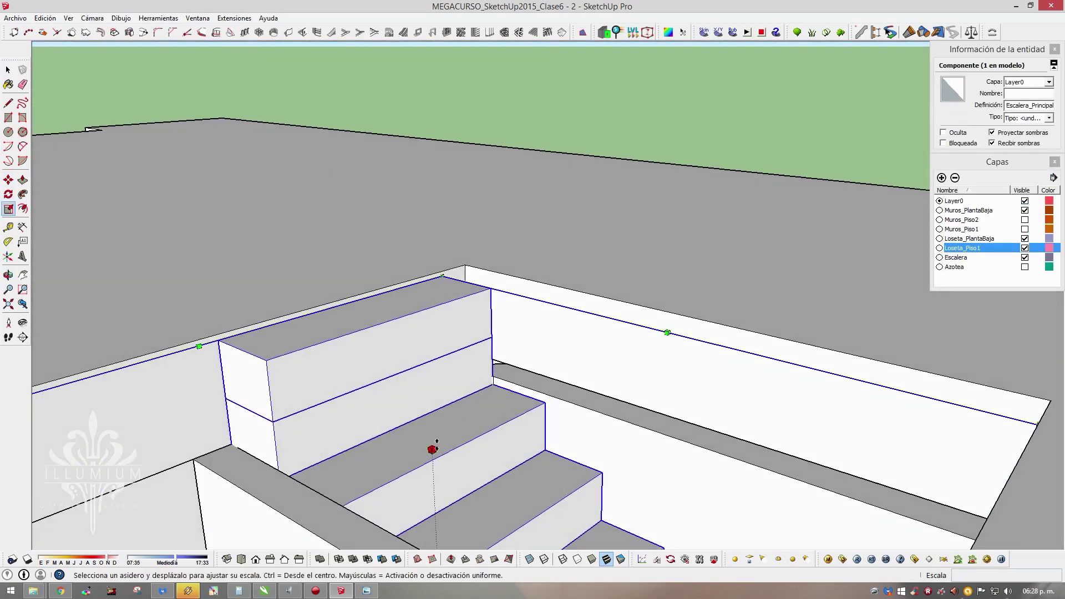
pyautogui.moveTo(434, 445); pyautogui.dragTo(159, 349)
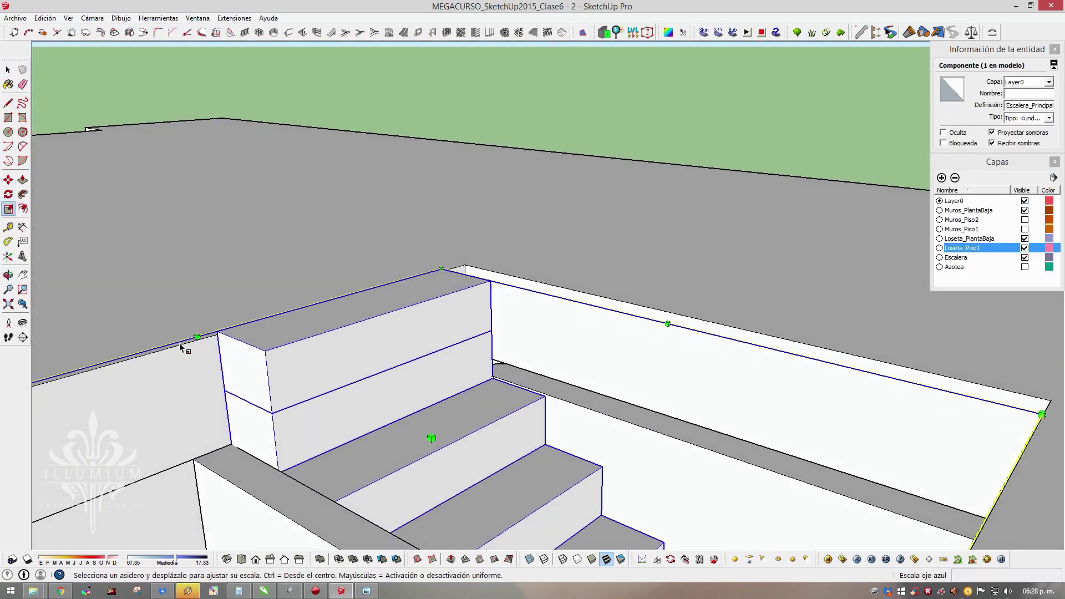
pyautogui.press('space')
# Try measuring from the wall top and step edge, cancelling both measurements
pyautogui.scroll(-5, 491, 366)
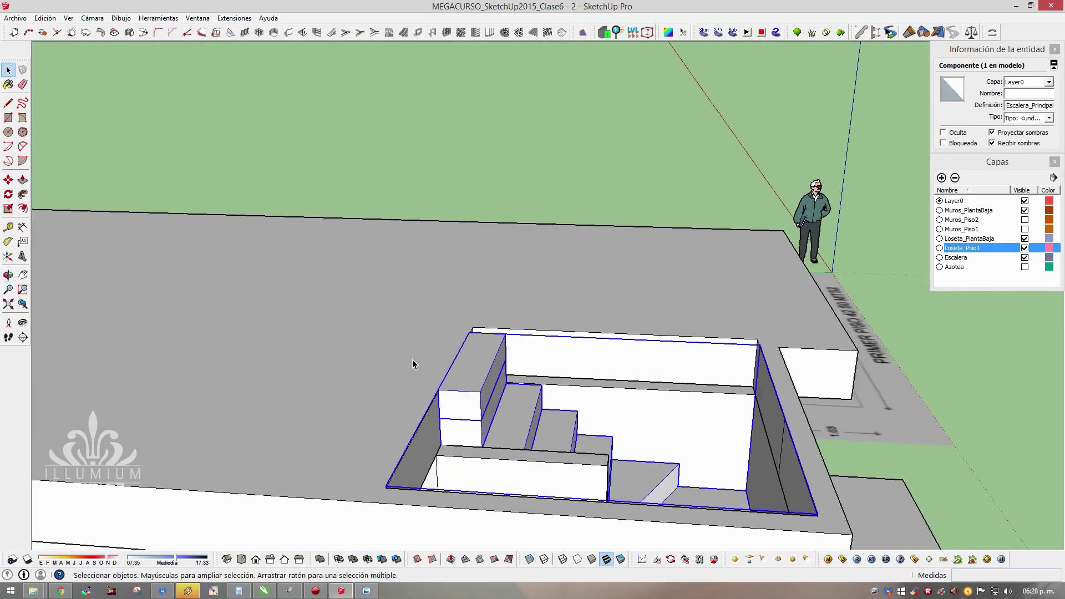
pyautogui.scroll(5, 411, 359)
pyautogui.moveTo(411, 359)
pyautogui.mouseDown(button='middle')
pyautogui.moveTo(493, 342)
pyautogui.moveTo(312, 389)
pyautogui.mouseUp(button='middle')
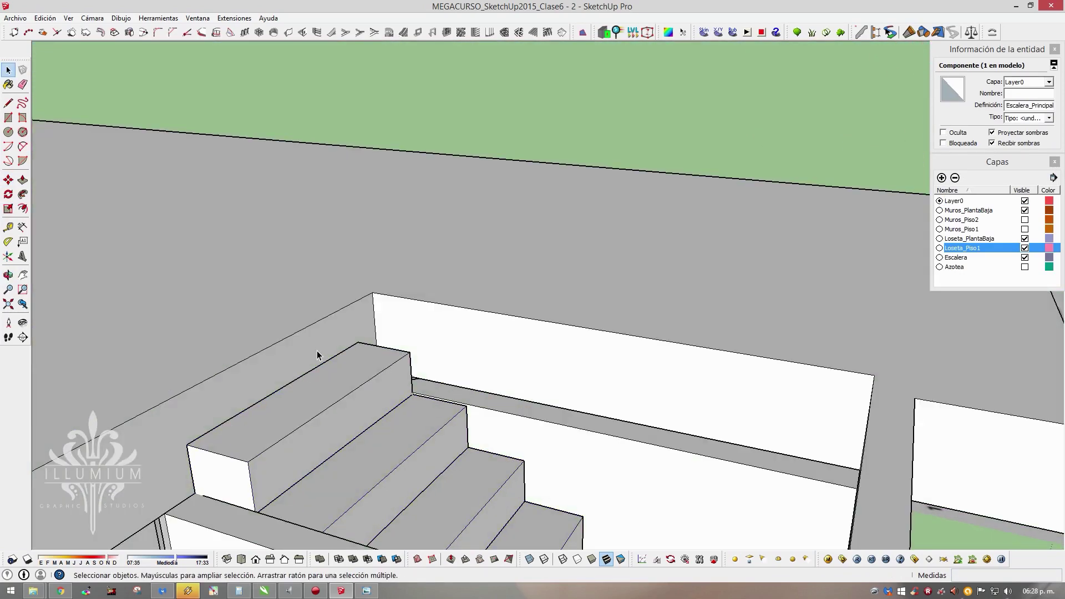
pyautogui.click(318, 358)
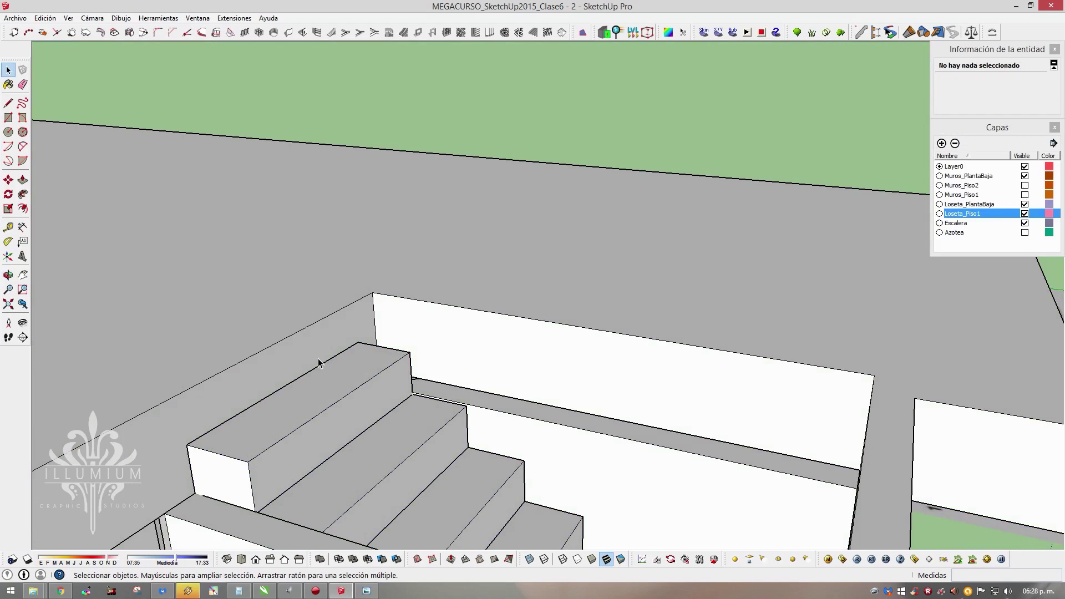
pyautogui.press('t')
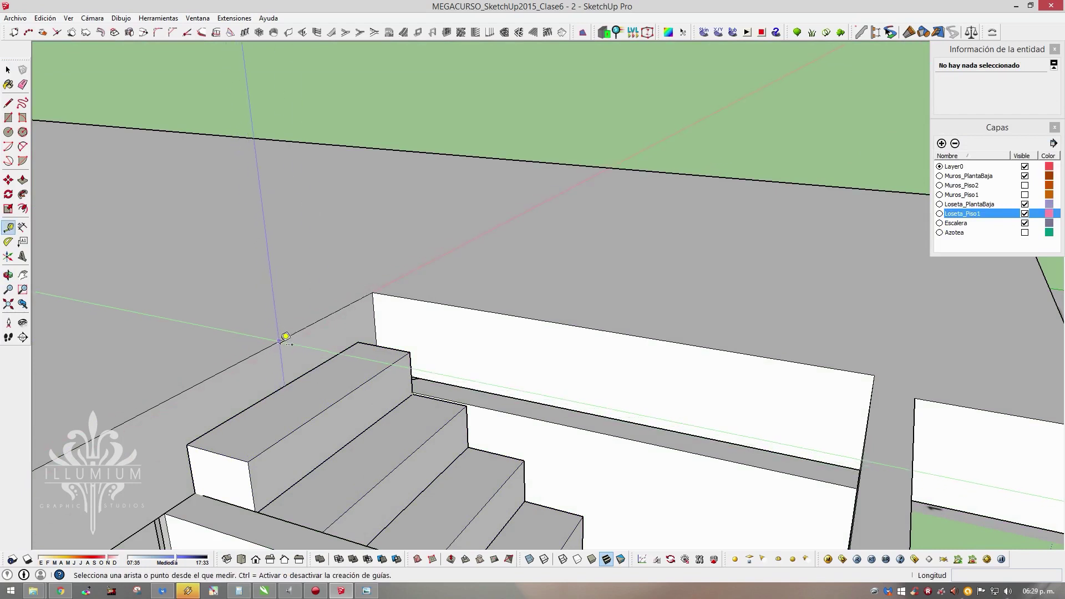
pyautogui.click(280, 340)
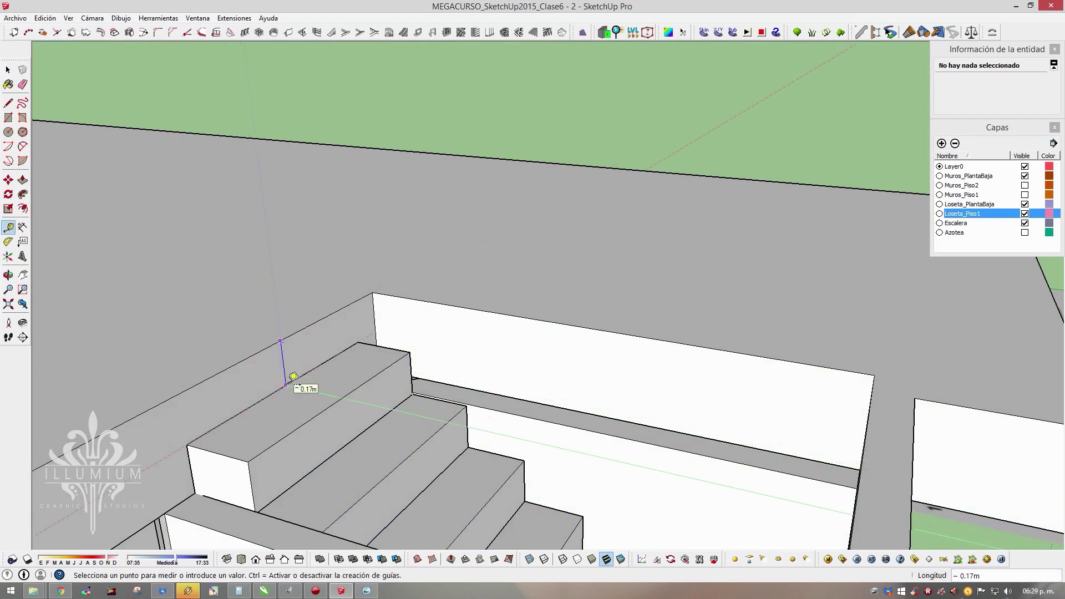
pyautogui.press('space')
pyautogui.press('t')
pyautogui.click(330, 407)
pyautogui.press('space')
# Orbit and zoom around the stairs and building block to inspect the fit
pyautogui.moveTo(309, 375)
pyautogui.mouseDown(button='middle')
pyautogui.moveTo(320, 377)
pyautogui.moveTo(186, 352)
pyautogui.mouseUp(button='middle')
pyautogui.scroll(3, 370, 375)
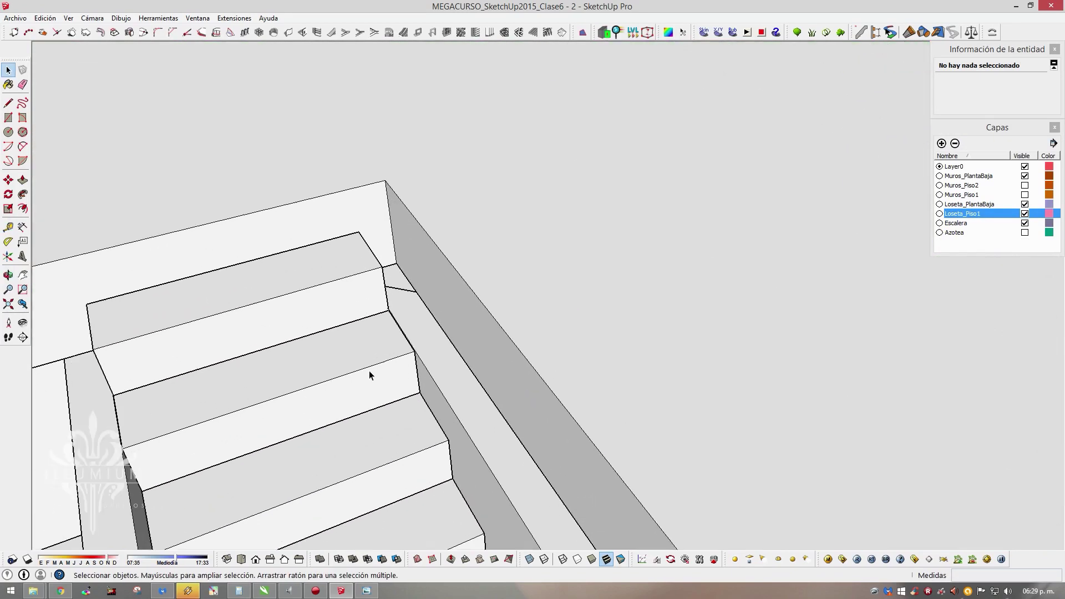
pyautogui.moveTo(370, 375)
pyautogui.mouseDown(button='middle')
pyautogui.moveTo(483, 278)
pyautogui.moveTo(499, 325)
pyautogui.moveTo(320, 247)
pyautogui.moveTo(191, 216)
pyautogui.moveTo(380, 373)
pyautogui.mouseUp(button='middle')
pyautogui.scroll(3, 488, 322)
pyautogui.scroll(-3, 405, 394)
pyautogui.scroll(-2, 508, 426)
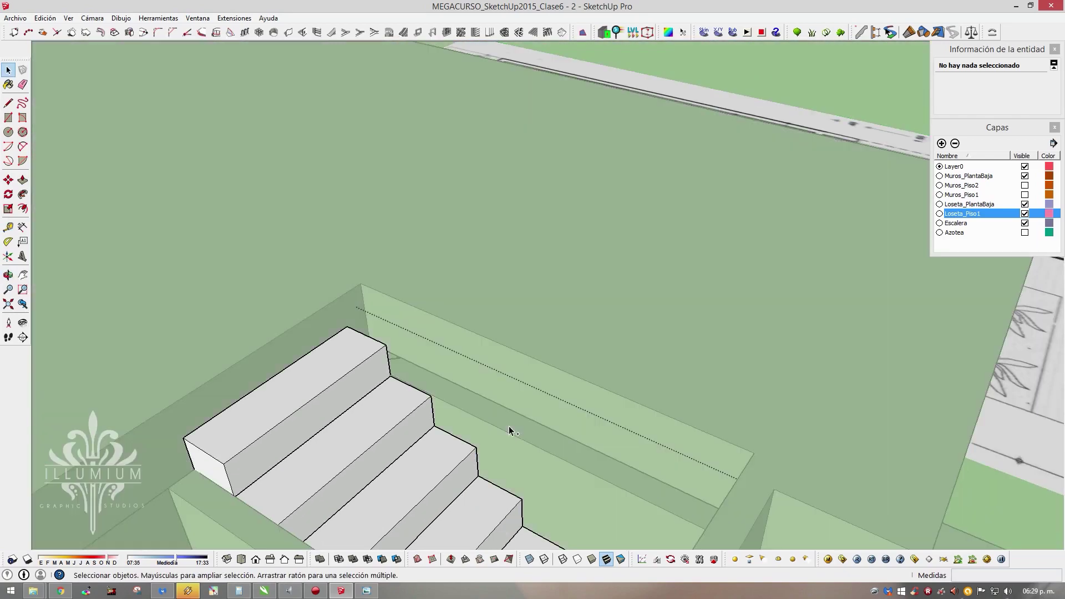
pyautogui.scroll(-2, 508, 426)
pyautogui.scroll(-2, 477, 427)
pyautogui.moveTo(466, 423)
pyautogui.mouseDown(button='middle')
pyautogui.moveTo(326, 445)
pyautogui.moveTo(630, 208)
pyautogui.moveTo(610, 193)
pyautogui.mouseUp(button='middle')
pyautogui.scroll(3, 395, 390)
pyautogui.moveTo(395, 390)
pyautogui.mouseDown(button='middle')
pyautogui.moveTo(390, 343)
pyautogui.moveTo(373, 317)
pyautogui.moveTo(341, 446)
pyautogui.moveTo(405, 439)
pyautogui.mouseUp(button='middle')
# Readjust the staircase component's vertical scale to fit the slab
pyautogui.click(397, 445)
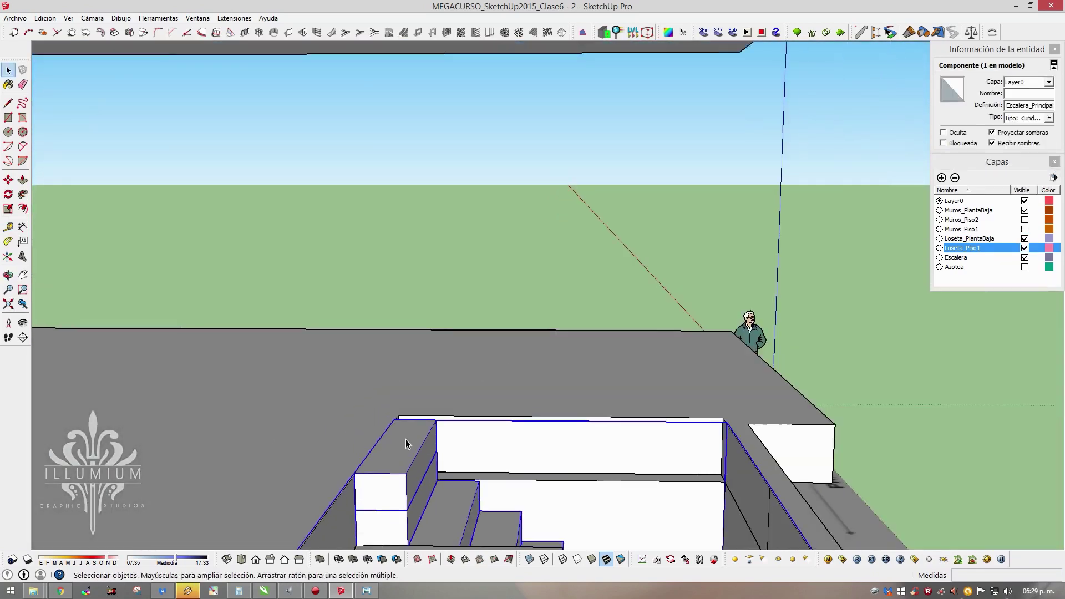
pyautogui.scroll(-3, 405, 439)
pyautogui.scroll(3, 475, 458)
pyautogui.moveTo(476, 459); pyautogui.dragTo(614, 423, button='middle')
pyautogui.press('s')
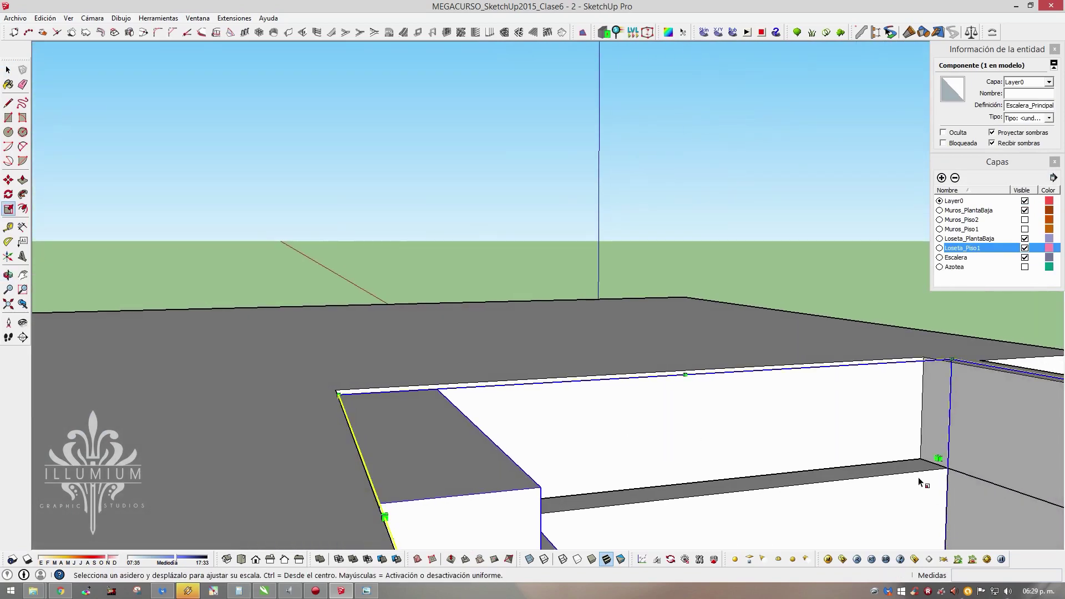
pyautogui.moveTo(938, 457); pyautogui.dragTo(268, 489)
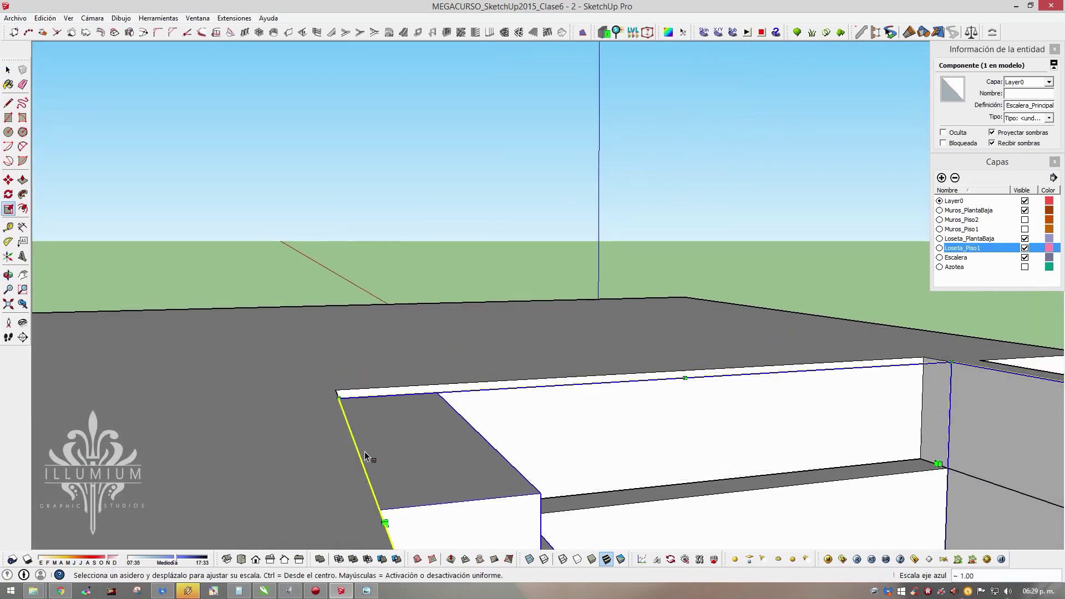
pyautogui.moveTo(365, 452)
pyautogui.mouseDown(button='middle')
pyautogui.moveTo(459, 411)
pyautogui.moveTo(394, 388)
pyautogui.moveTo(250, 452)
pyautogui.moveTo(363, 426)
pyautogui.moveTo(325, 429)
pyautogui.mouseUp(button='middle')
pyautogui.press('space')
# Inside the staircase, measure the 0.18 m gap from the top step edge
pyautogui.scroll(3, 325, 429)
pyautogui.doubleClick(326, 429)
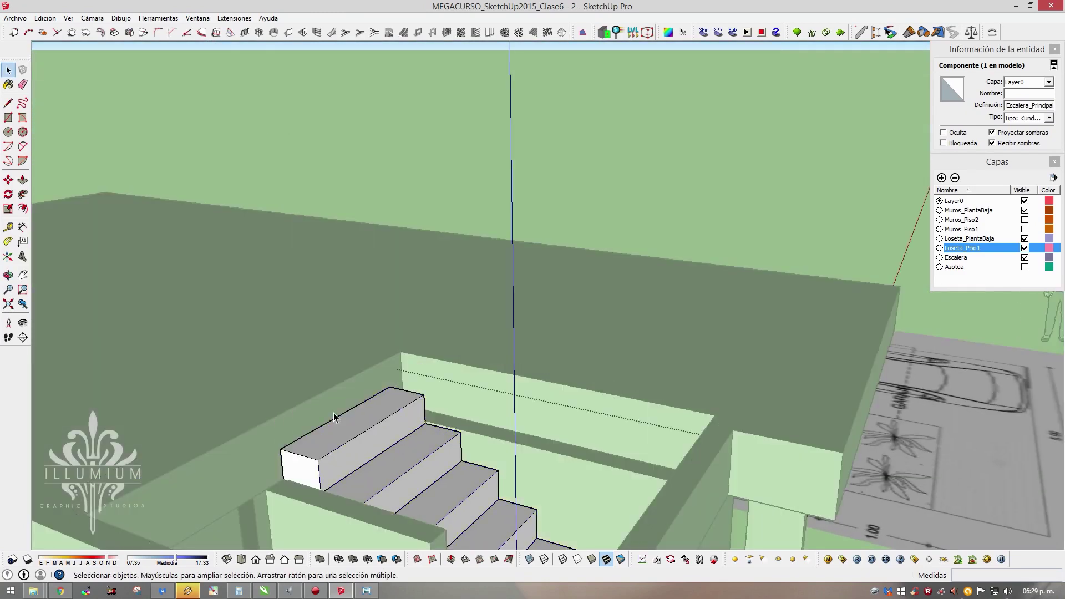
pyautogui.scroll(3, 321, 434)
pyautogui.press('t')
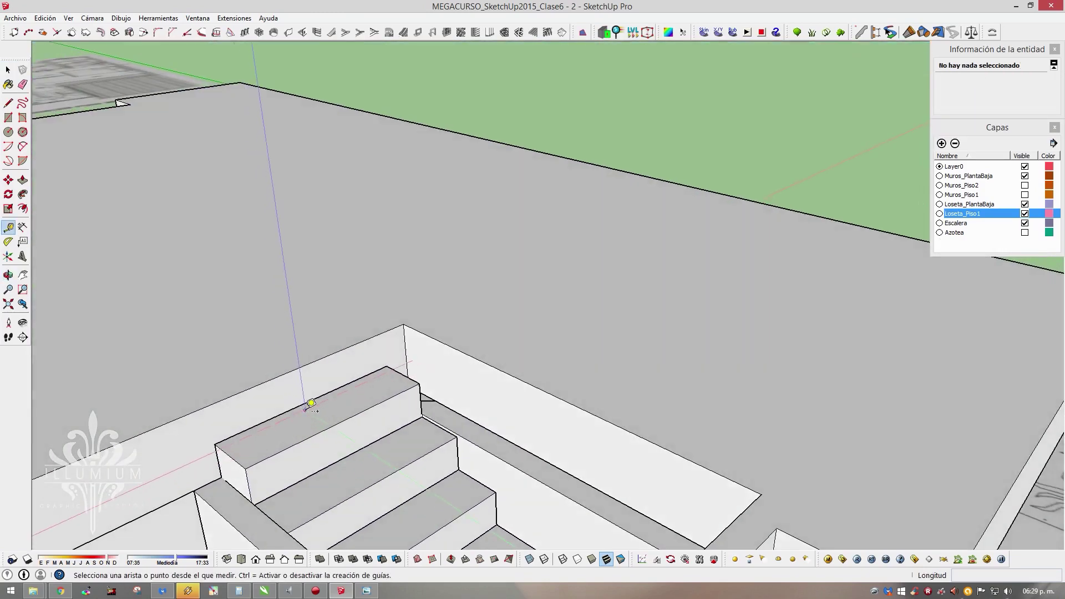
pyautogui.click(309, 397)
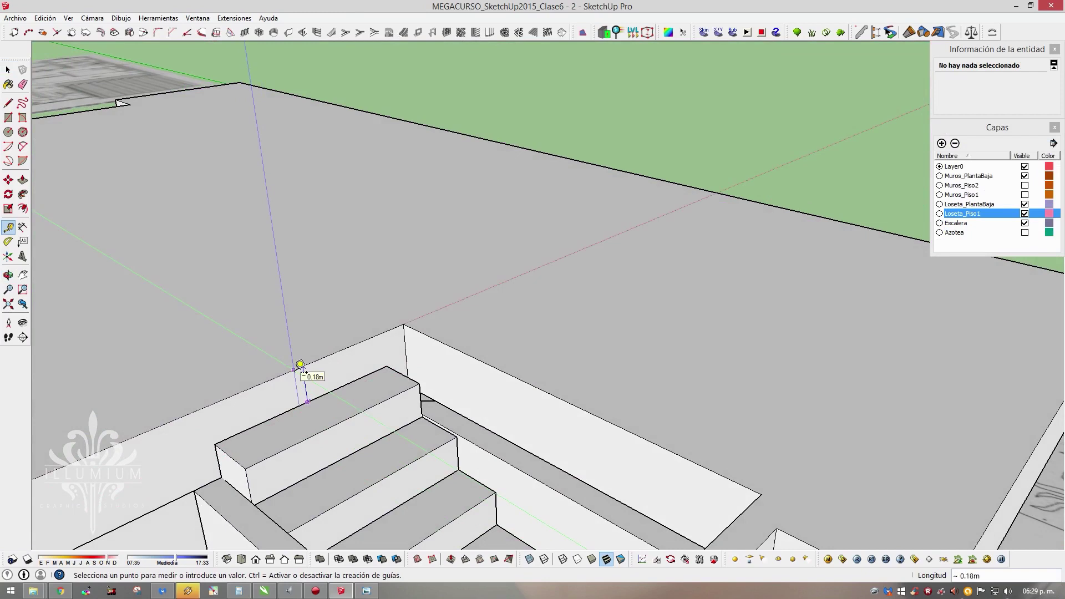
pyautogui.press('Escape')
pyautogui.click(344, 456)
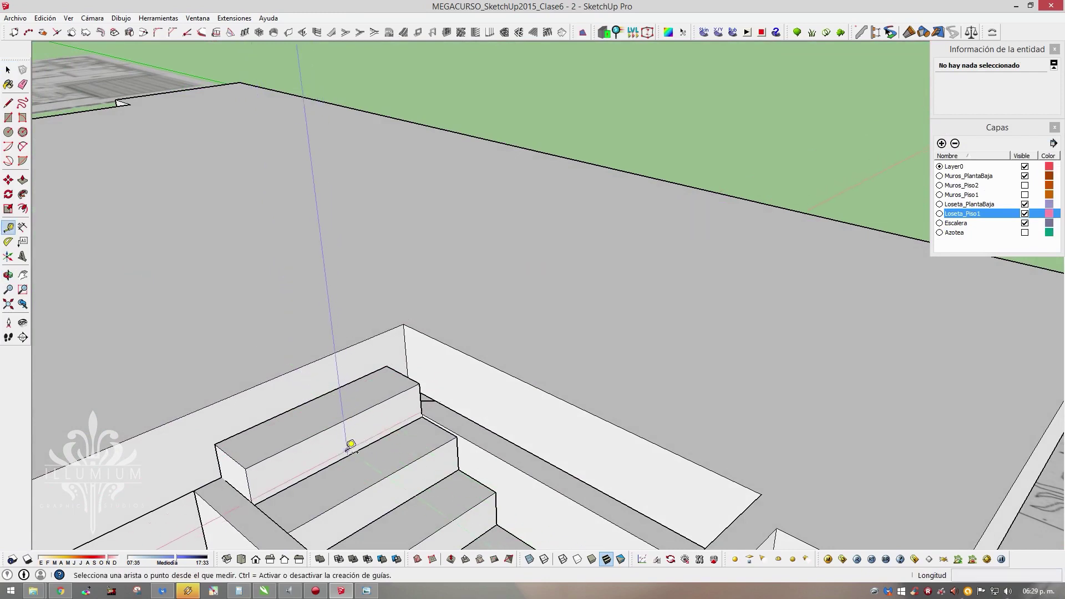
pyautogui.press('Escape')
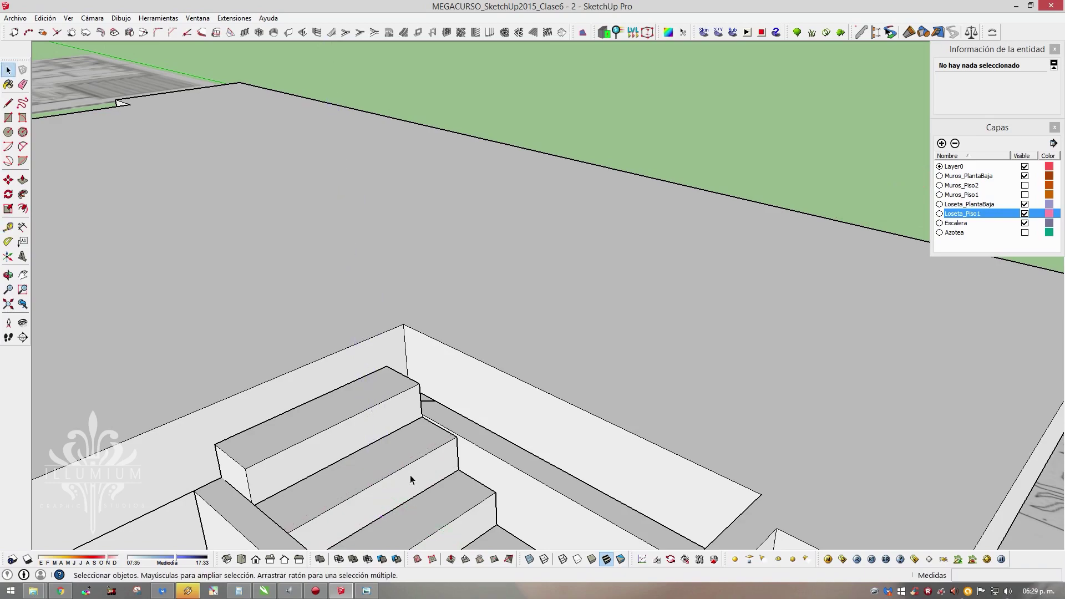
pyautogui.moveTo(378, 478)
pyautogui.mouseDown(button='middle')
pyautogui.moveTo(388, 512)
pyautogui.moveTo(528, 442)
pyautogui.mouseUp(button='middle')
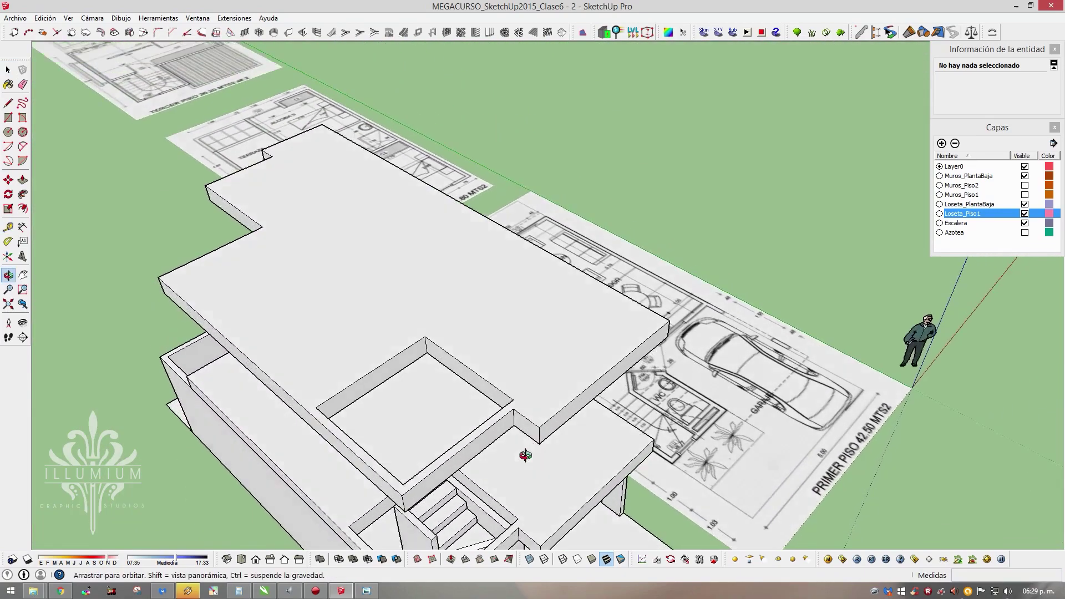
pyautogui.scroll(3, 506, 374)
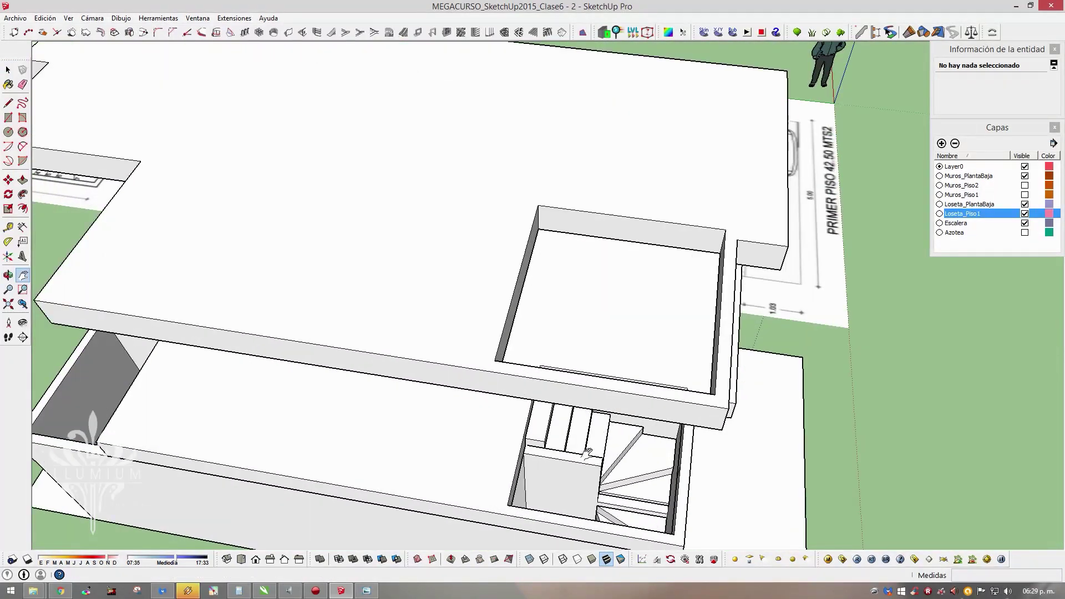
pyautogui.scroll(-3, 678, 438)
pyautogui.moveTo(627, 373); pyautogui.dragTo(454, 411, button='middle')
pyautogui.scroll(3, 454, 411)
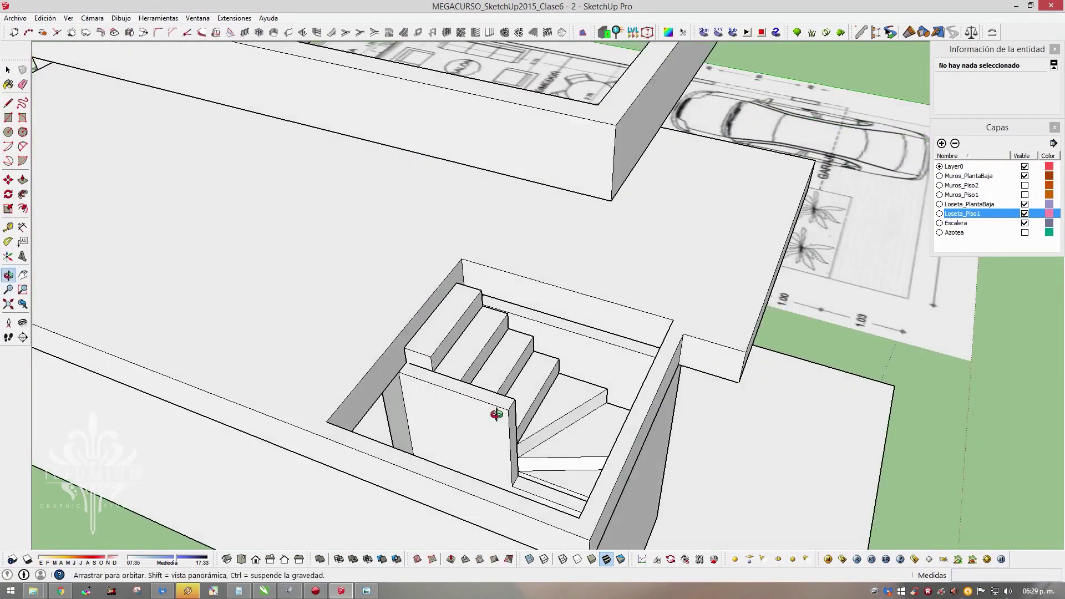
pyautogui.scroll(2, 581, 419)
pyautogui.click(624, 447)
pyautogui.moveTo(587, 464); pyautogui.dragTo(489, 469, button='middle')
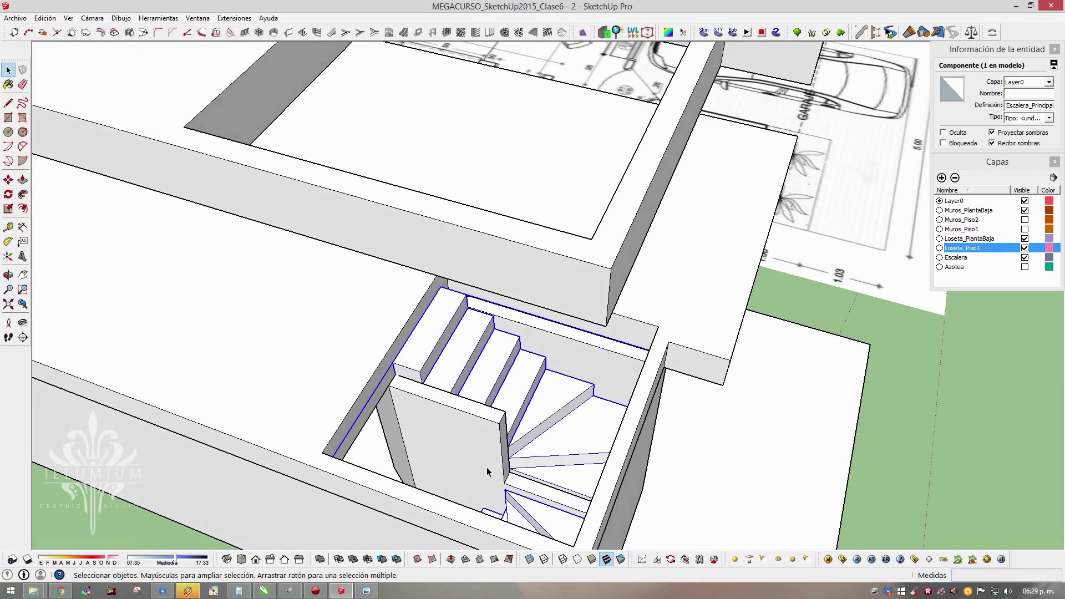
pyautogui.press('m')
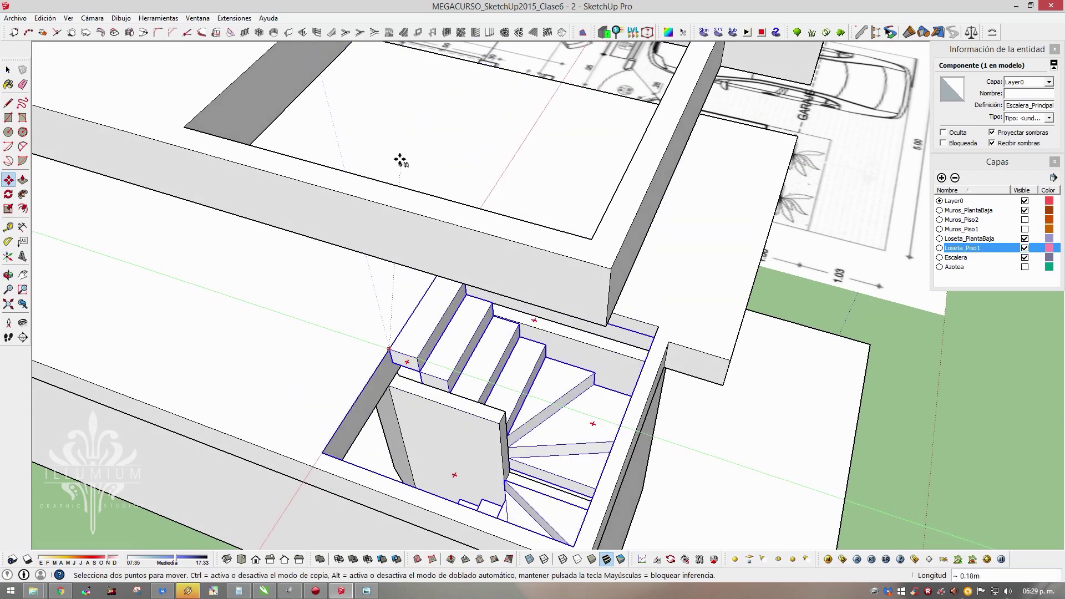
pyautogui.press('ctrl')
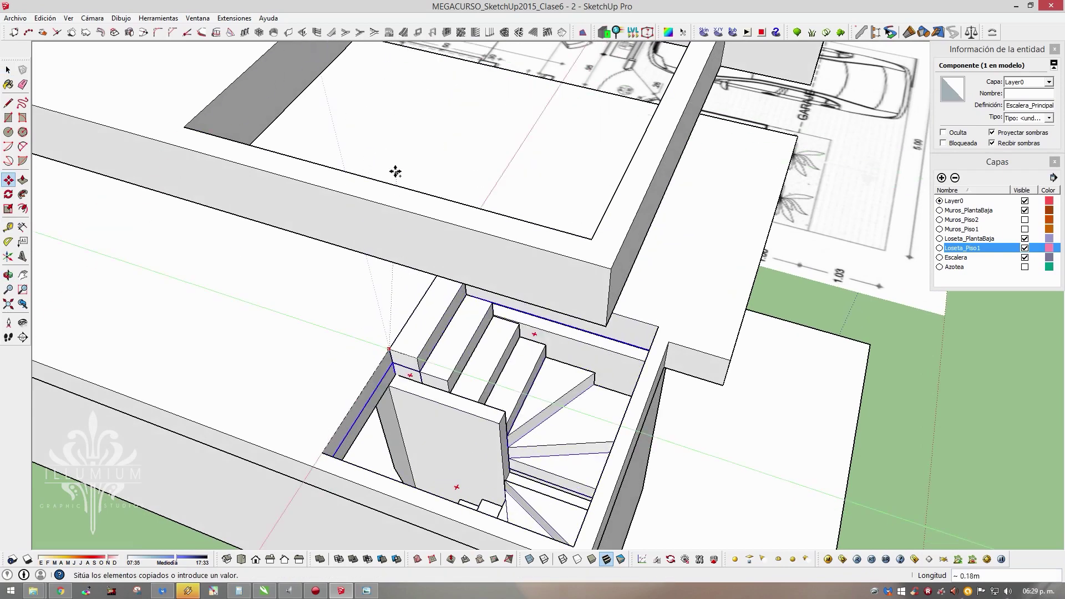
pyautogui.click(654, 128)
pyautogui.moveTo(537, 200)
pyautogui.mouseDown(button='middle')
pyautogui.moveTo(664, 288)
pyautogui.moveTo(720, 290)
pyautogui.moveTo(818, 237)
pyautogui.mouseUp(button='middle')
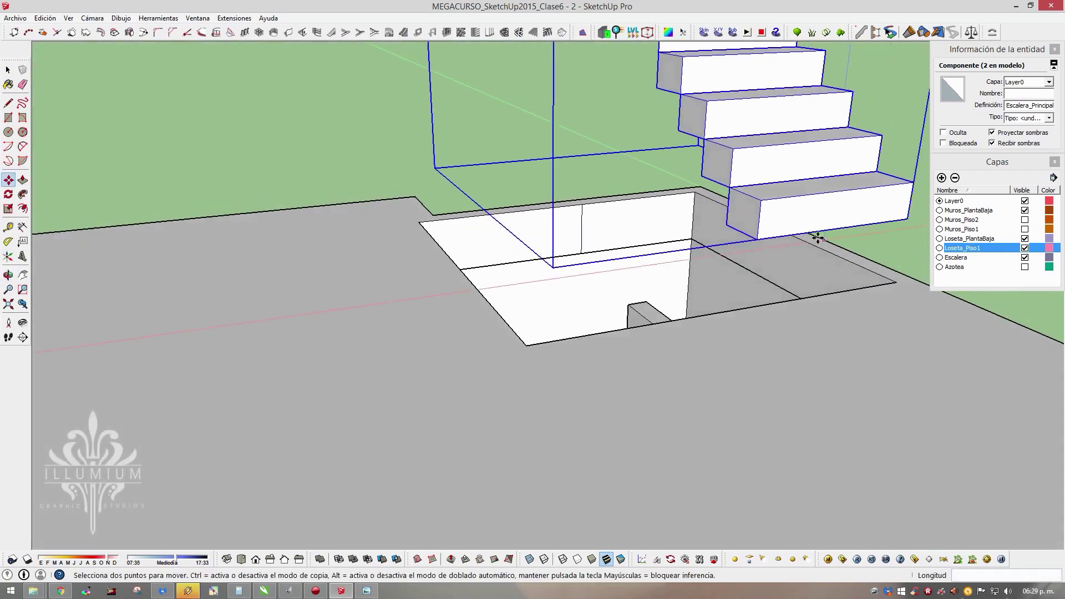
pyautogui.click(758, 238)
pyautogui.moveTo(754, 308)
pyautogui.mouseDown(button='middle')
pyautogui.moveTo(918, 361)
pyautogui.moveTo(637, 357)
pyautogui.moveTo(804, 385)
pyautogui.moveTo(890, 477)
pyautogui.moveTo(551, 409)
pyautogui.moveTo(433, 422)
pyautogui.moveTo(370, 252)
pyautogui.moveTo(162, 219)
pyautogui.moveTo(210, 159)
pyautogui.mouseUp(button='middle')
pyautogui.scroll(3, 357, 245)
pyautogui.scroll(3, 363, 284)
pyautogui.scroll(-5, 363, 284)
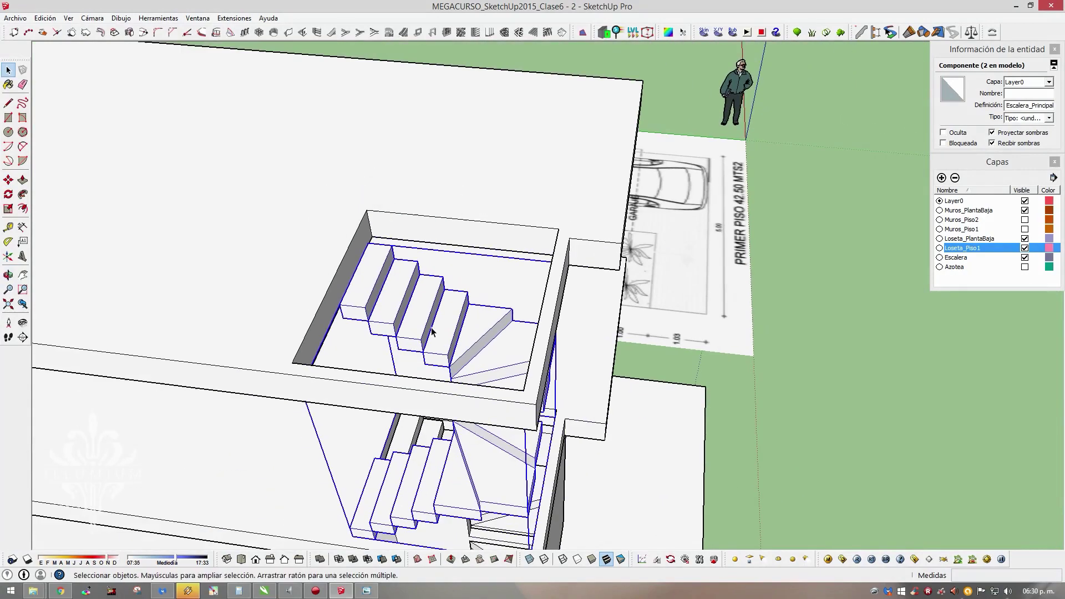
pyautogui.moveTo(364, 284)
pyautogui.mouseDown(button='middle')
pyautogui.moveTo(495, 364)
pyautogui.moveTo(554, 500)
pyautogui.mouseUp(button='middle')
pyautogui.scroll(-2, 561, 536)
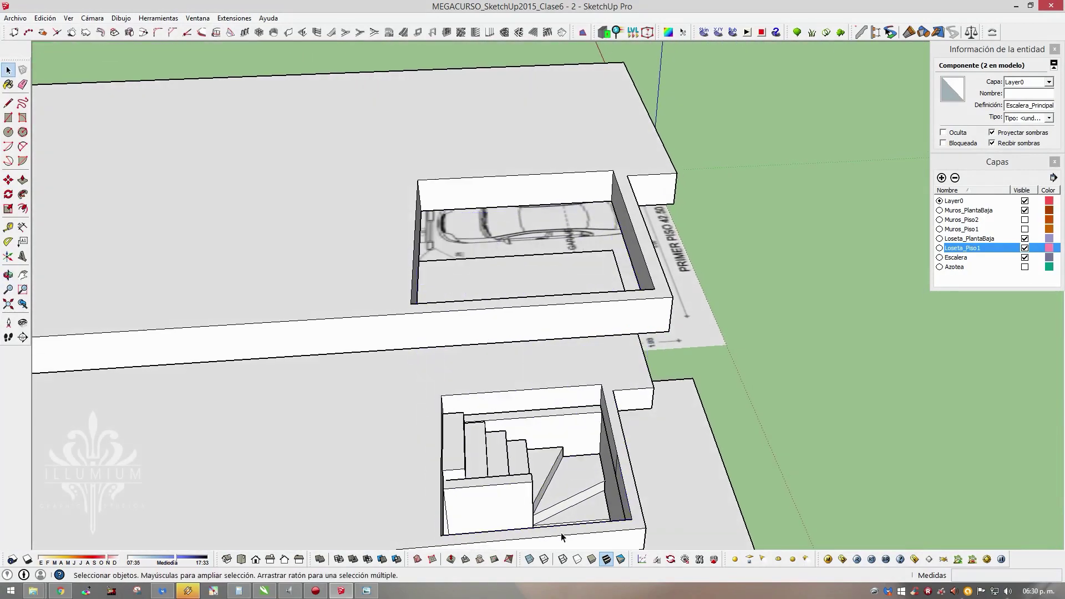
pyautogui.hotkey('ctrl', 't')
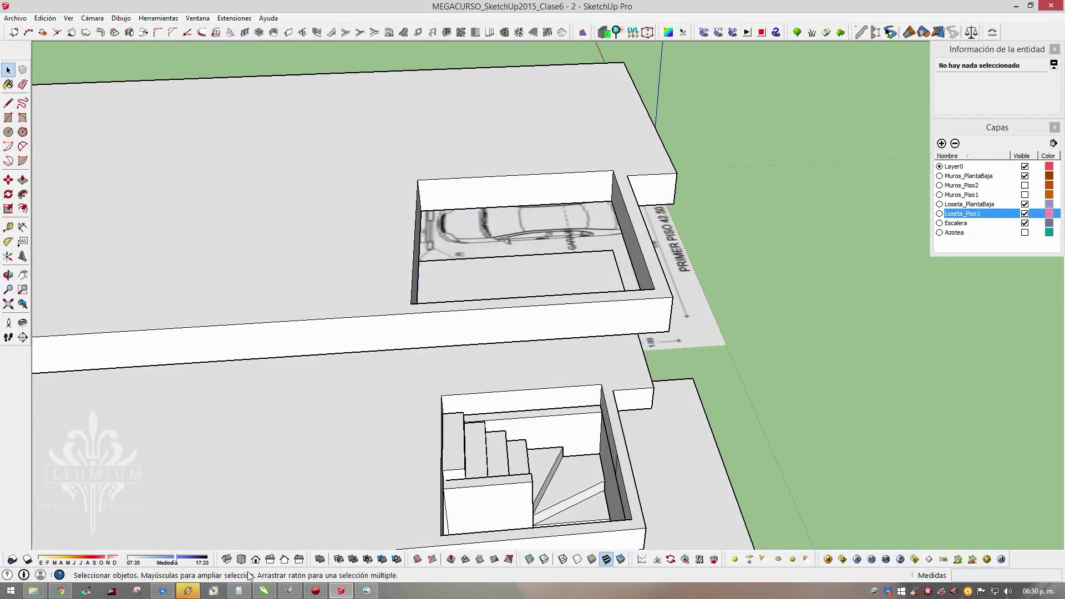
# View the first-floor plan, then PlantaCasaSegundo, zooming into the stair area
pyautogui.click(359, 593)
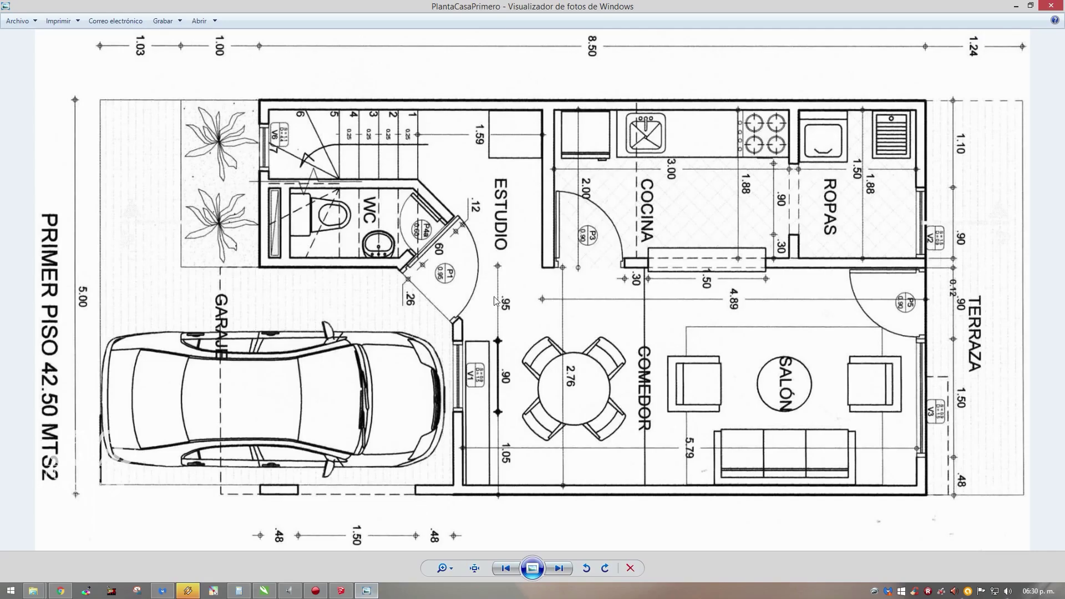
pyautogui.scroll(2, 410, 159)
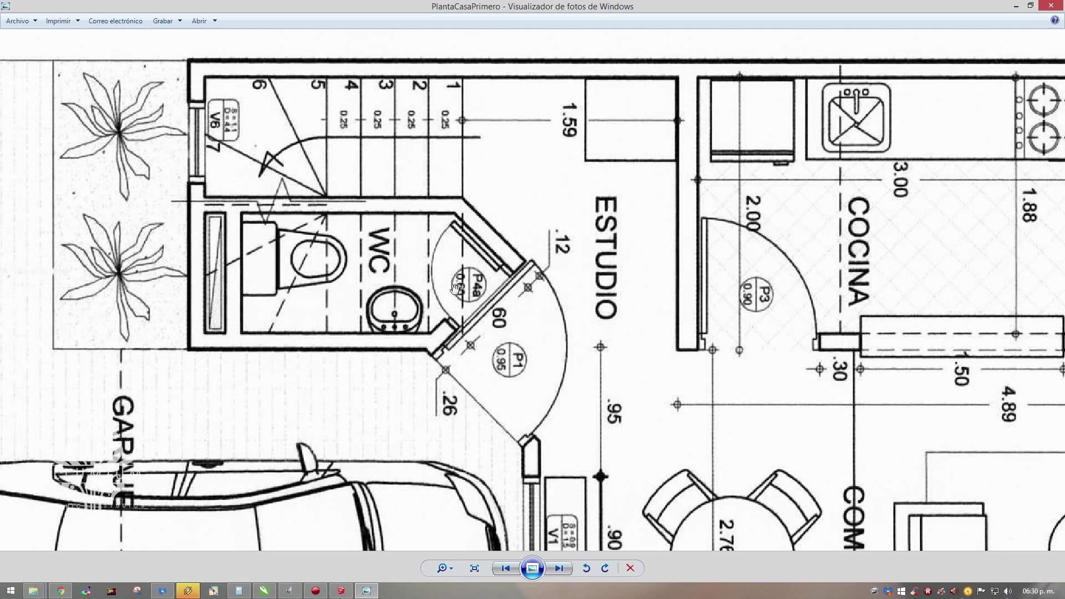
pyautogui.scroll(-2, 454, 288)
pyautogui.click(559, 568)
pyautogui.scroll(2, 333, 145)
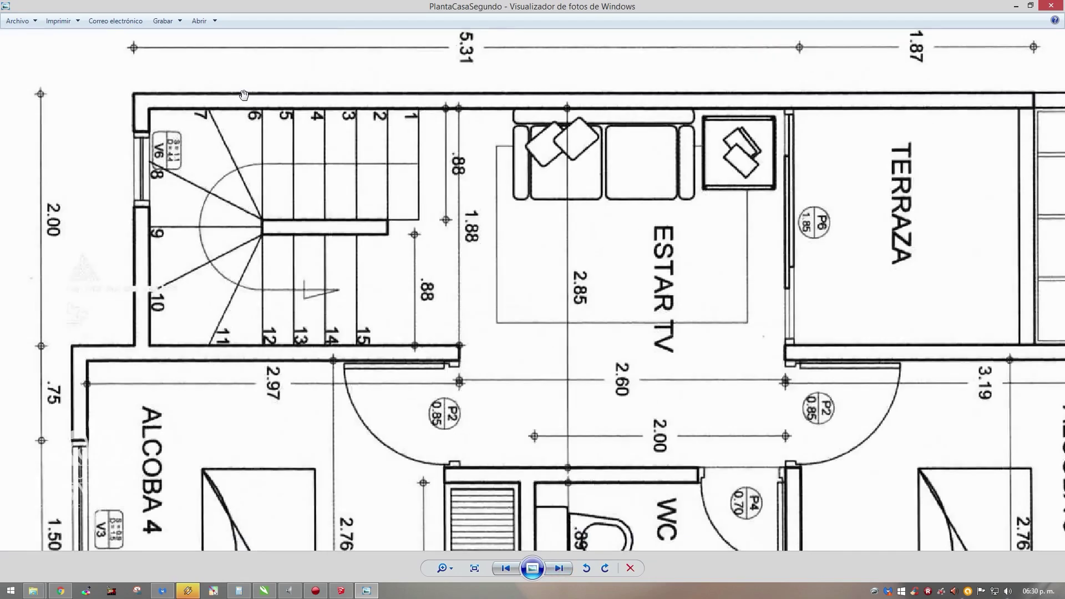
pyautogui.scroll(1, 244, 96)
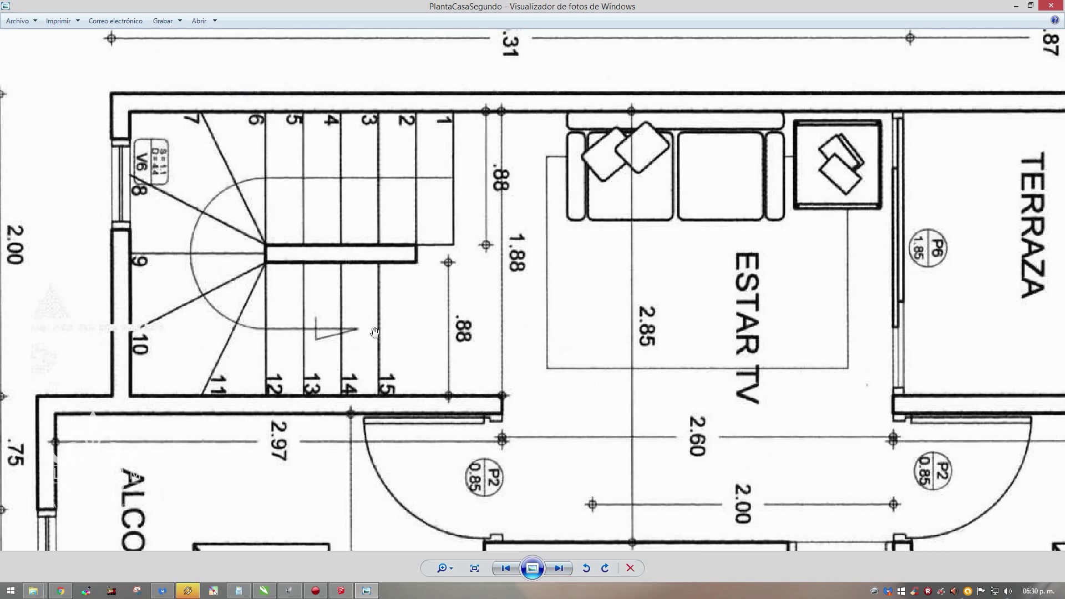
pyautogui.scroll(-2, 386, 336)
pyautogui.scroll(-1, 370, 263)
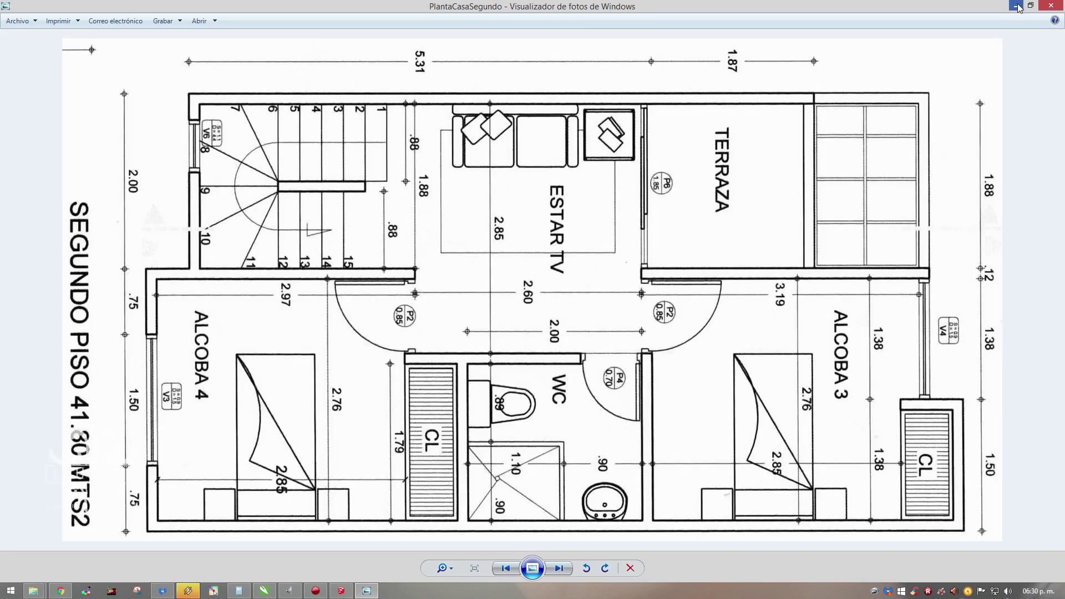
# Check PlantaCasaTercero, return to PlantaCasaSegundo, and minimize the viewer
pyautogui.scroll(2, 394, 186)
pyautogui.scroll(-2, 394, 185)
pyautogui.click(559, 568)
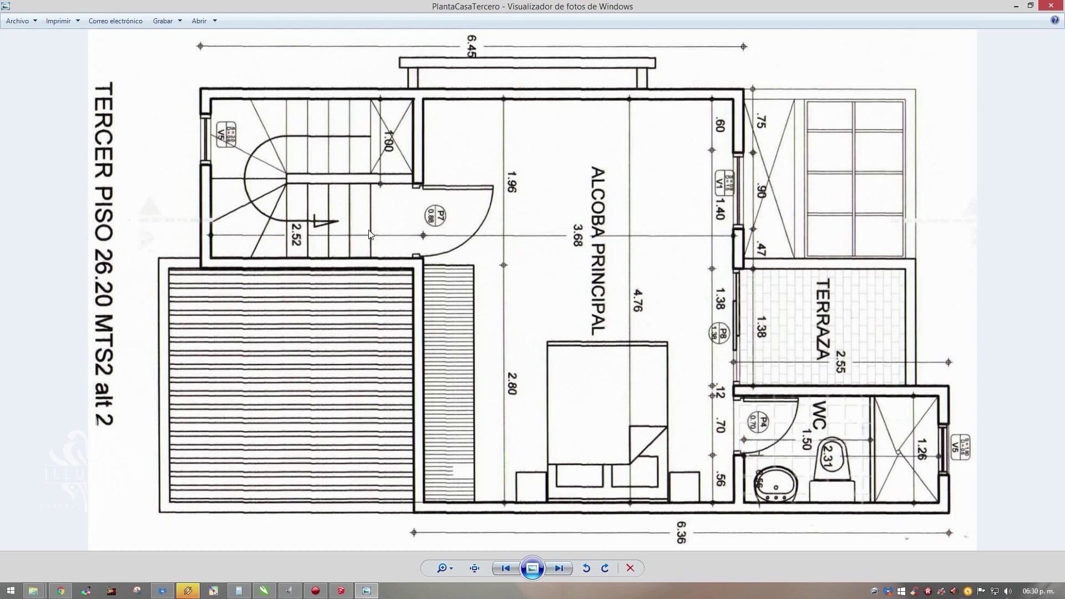
pyautogui.click(505, 568)
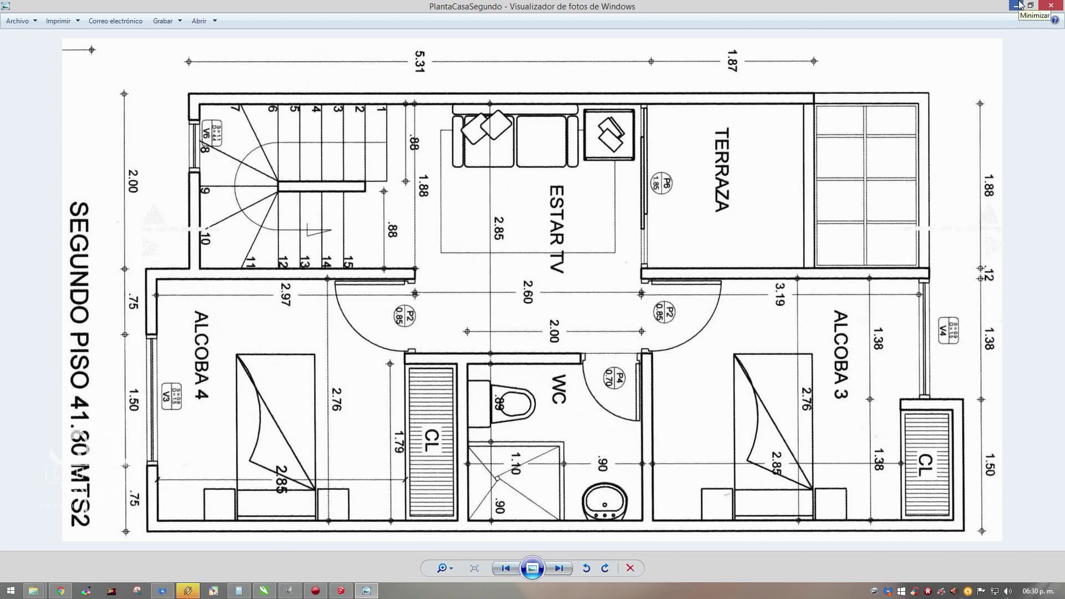
pyautogui.click(1021, 5)
# Copy the staircase up into the upper slab opening with Move+Ctrl
pyautogui.moveTo(708, 269)
pyautogui.mouseDown()
pyautogui.moveTo(492, 207)
pyautogui.moveTo(269, 235)
pyautogui.moveTo(326, 246)
pyautogui.mouseUp()
pyautogui.press('space')
pyautogui.scroll(-5, 478, 242)
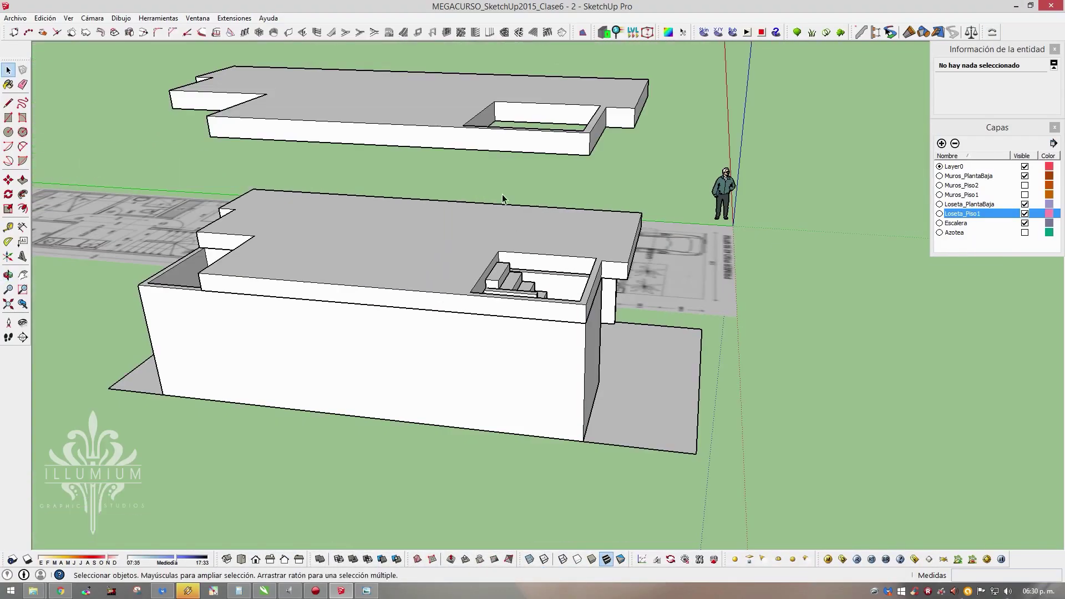
pyautogui.scroll(3, 497, 207)
pyautogui.scroll(3, 501, 315)
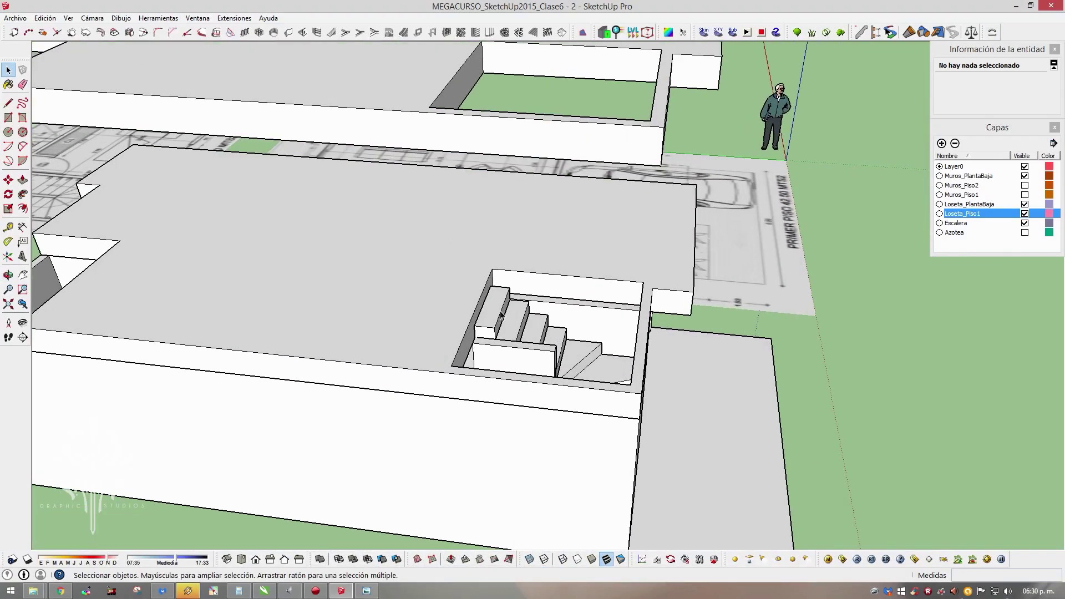
pyautogui.moveTo(488, 308); pyautogui.dragTo(482, 343, button='middle')
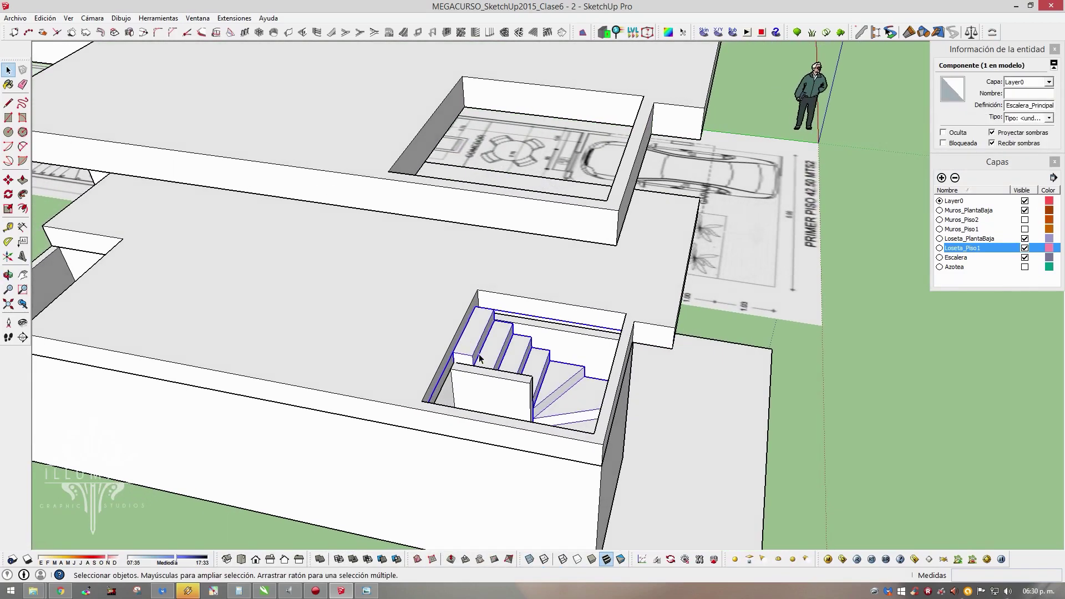
pyautogui.press('m')
pyautogui.press('ctrl')
pyautogui.click(483, 343)
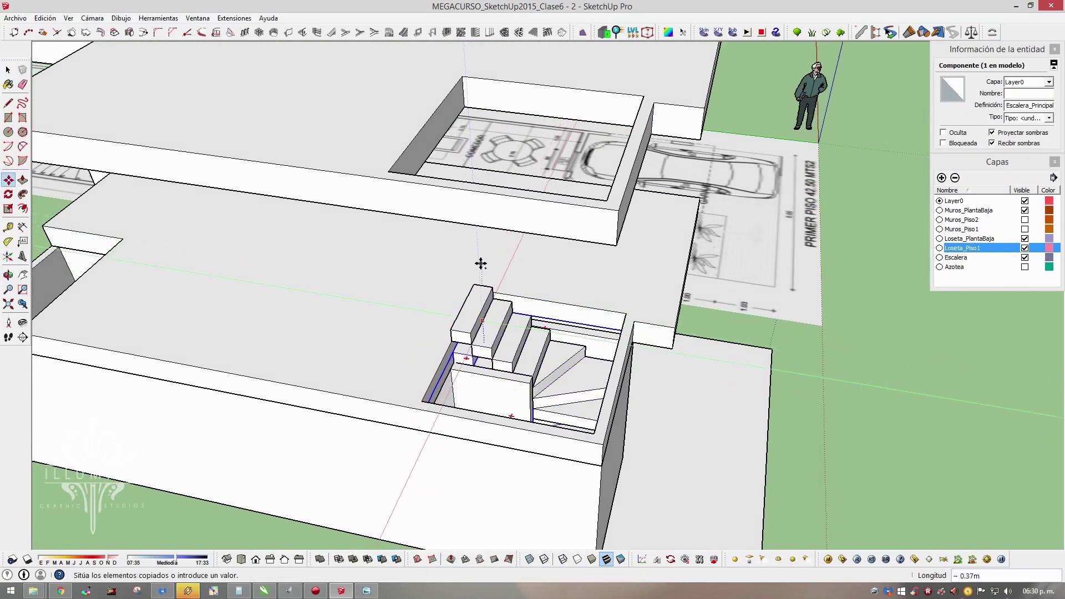
pyautogui.click(535, 83)
pyautogui.moveTo(542, 83)
pyautogui.mouseDown(button='middle')
pyautogui.moveTo(445, 76)
pyautogui.moveTo(503, 117)
pyautogui.moveTo(491, 98)
pyautogui.mouseUp(button='middle')
# Explode the copied staircase and start making it a new component
pyautogui.rightClick(483, 98)
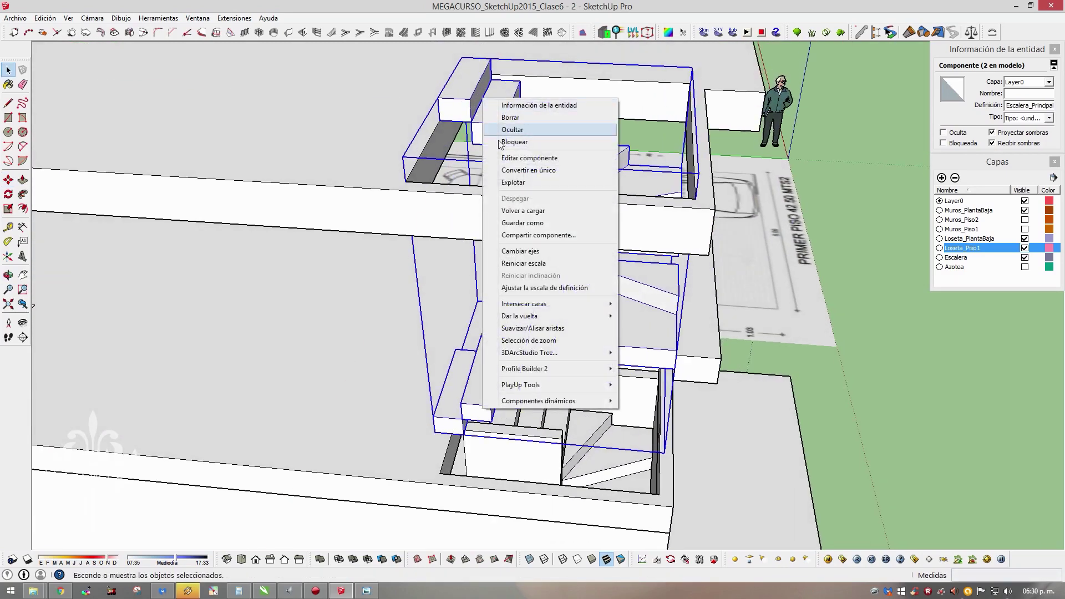
pyautogui.click(503, 182)
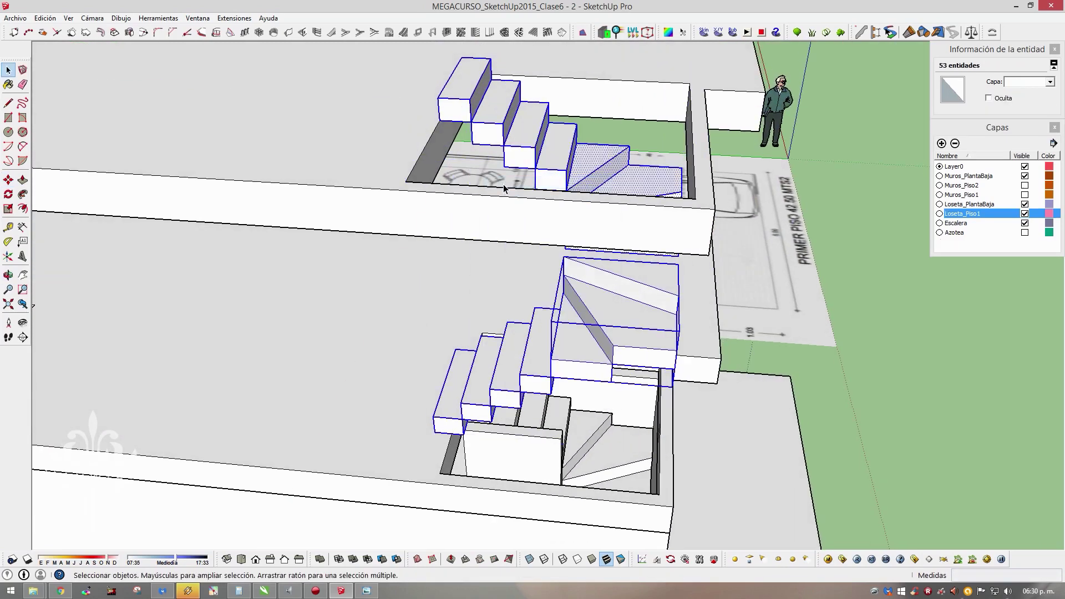
pyautogui.press('g')
pyautogui.write('Escalera_Principal2')
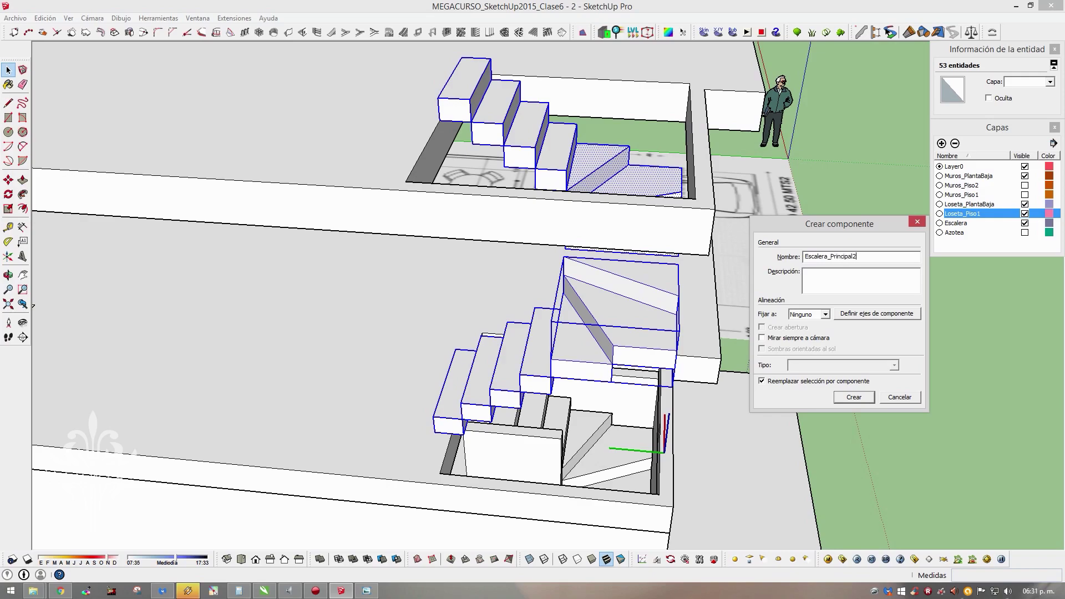
# Confirm the new Escalera component and nudge the stair down into place
pyautogui.press('Return')
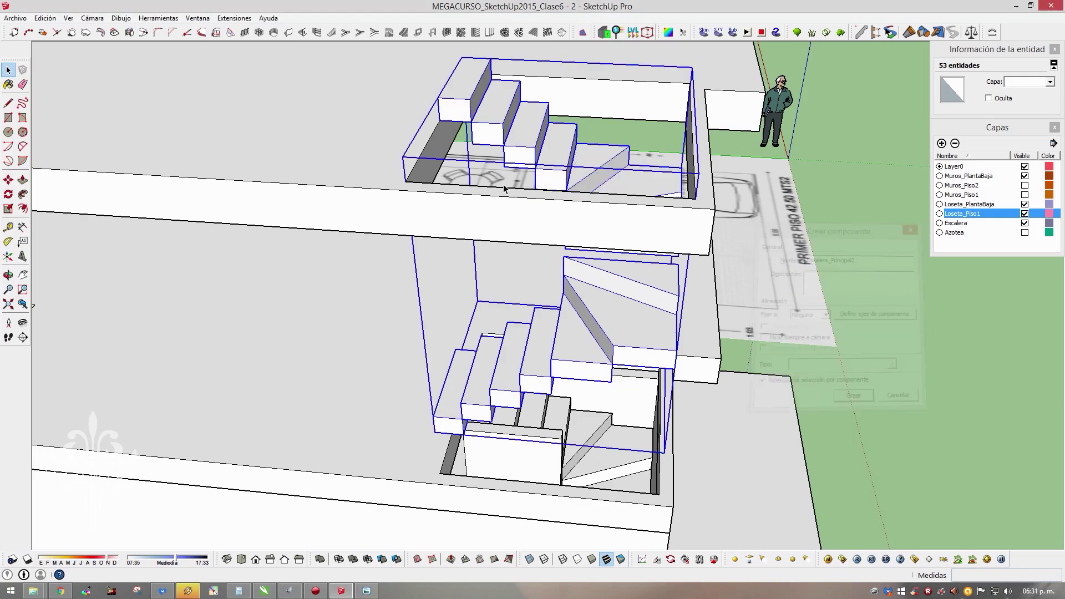
pyautogui.moveTo(506, 261)
pyautogui.mouseDown(button='middle')
pyautogui.moveTo(534, 208)
pyautogui.moveTo(717, 304)
pyautogui.moveTo(419, 304)
pyautogui.mouseUp(button='middle')
pyautogui.scroll(3, 376, 107)
pyautogui.scroll(-3, 356, 279)
pyautogui.moveTo(357, 279); pyautogui.dragTo(645, 401, button='middle')
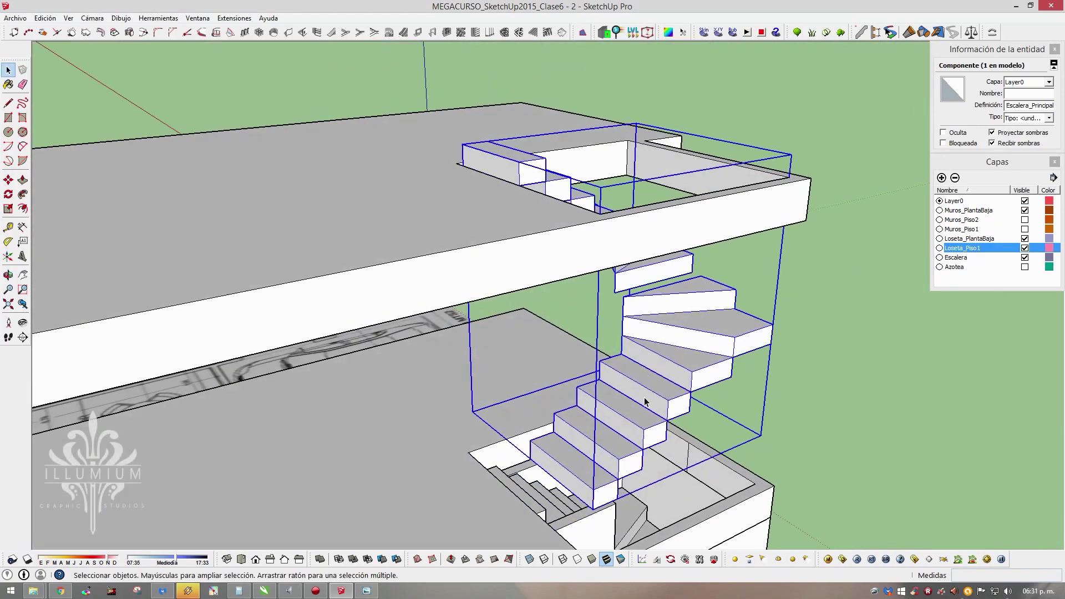
pyautogui.press('m')
pyautogui.moveTo(592, 505); pyautogui.dragTo(555, 539)
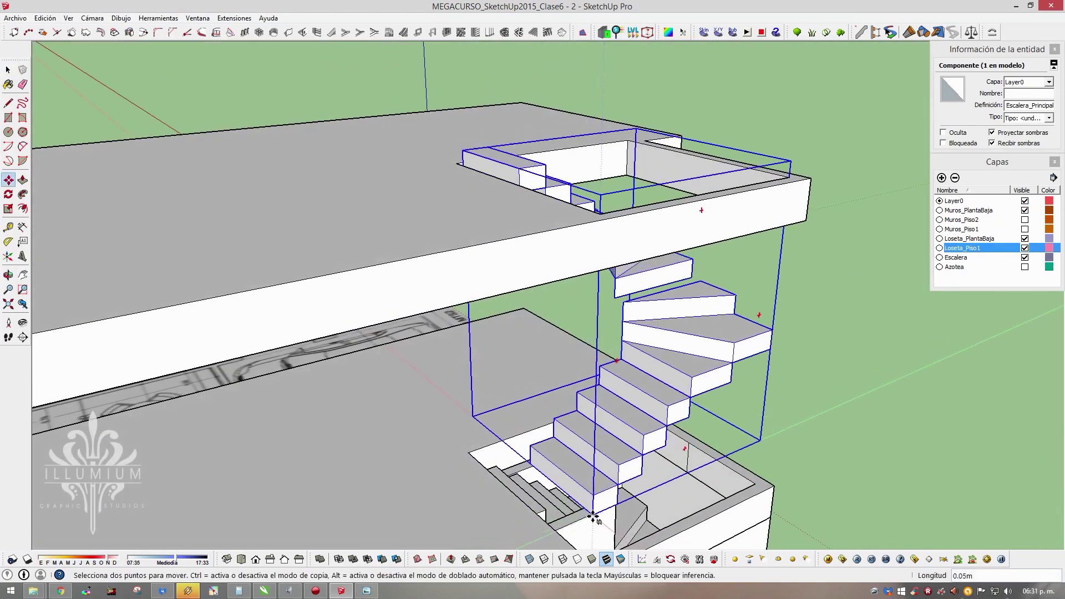
# Lift the Escalera_Principal component straight up along the blue axis
pyautogui.moveTo(549, 534)
pyautogui.mouseDown(button='middle')
pyautogui.moveTo(551, 465)
pyautogui.moveTo(635, 423)
pyautogui.mouseUp(button='middle')
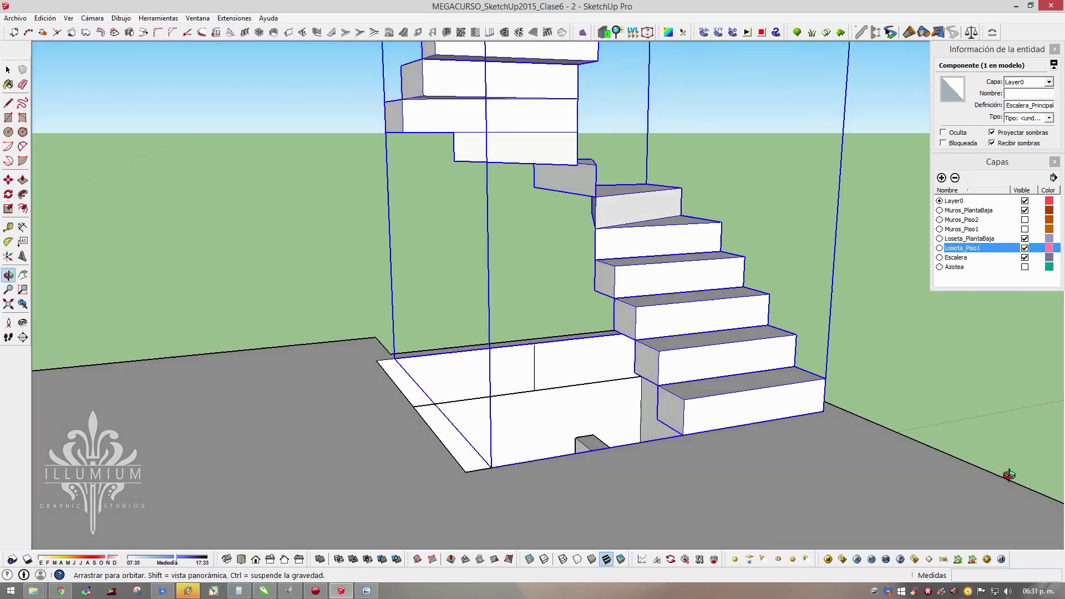
pyautogui.scroll(3, 666, 399)
pyautogui.moveTo(697, 380); pyautogui.dragTo(802, 415, button='middle')
pyautogui.press('space')
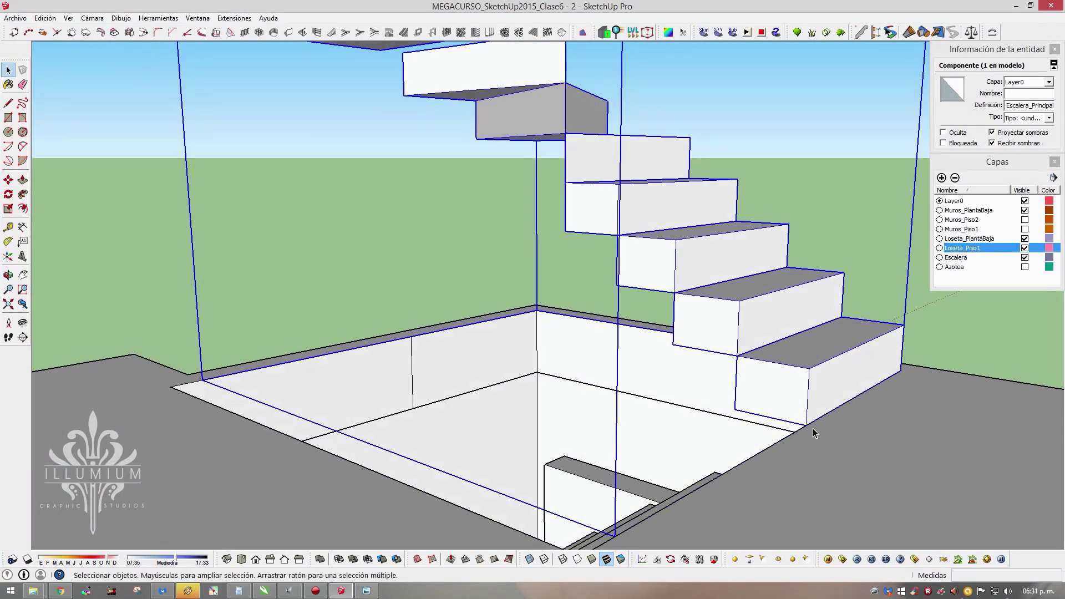
pyautogui.press('m')
pyautogui.click(806, 423)
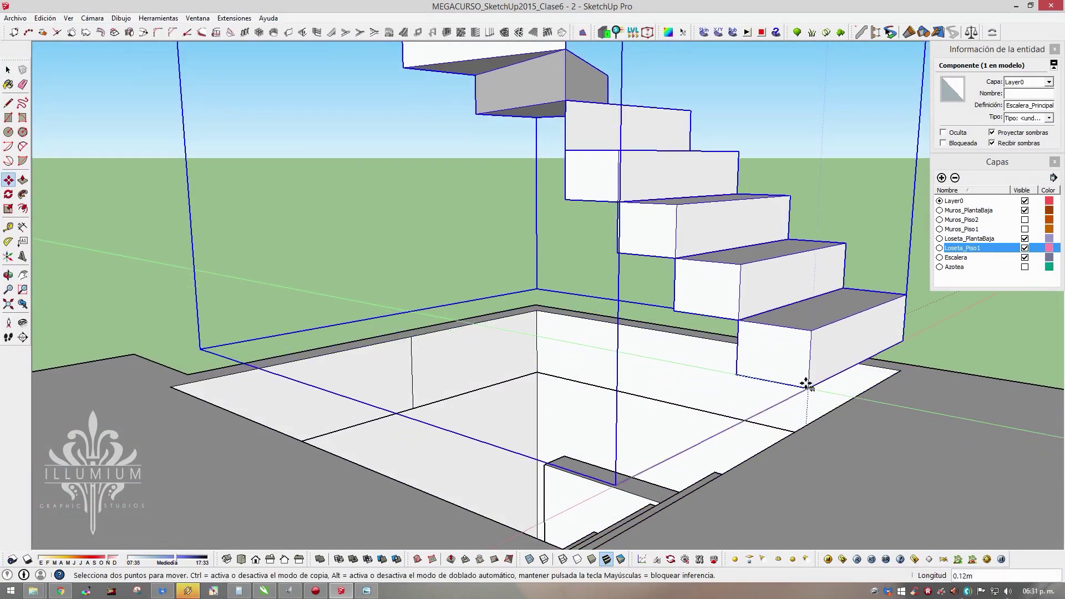
pyautogui.click(808, 358)
pyautogui.press('space')
# Inside the stair component, copy the bottom step one step lower, then exit
pyautogui.doubleClick(781, 329)
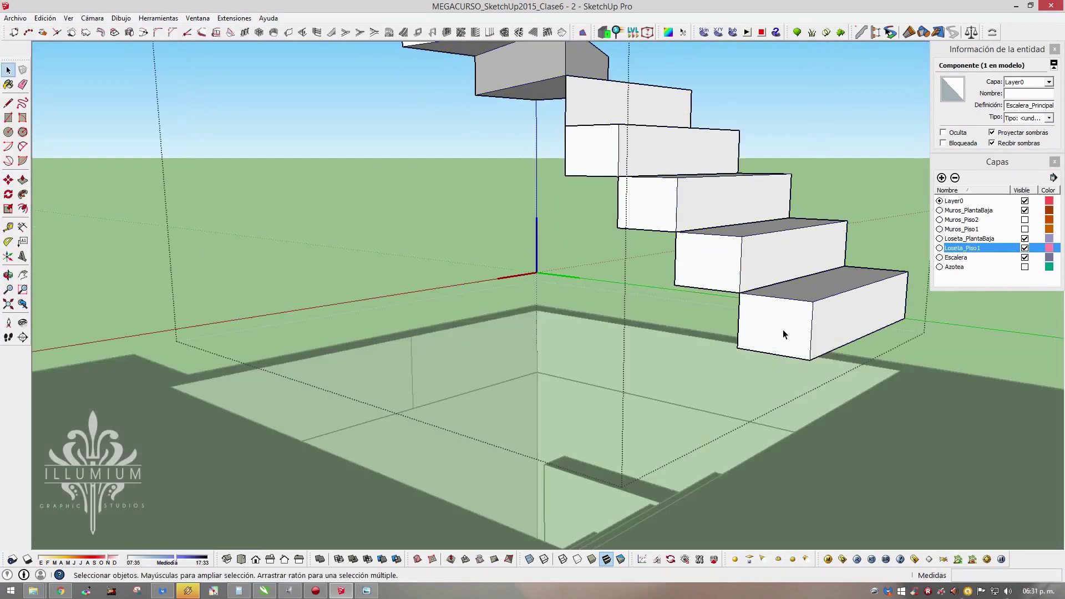
pyautogui.press('m')
pyautogui.click(741, 293)
pyautogui.press('ctrl')
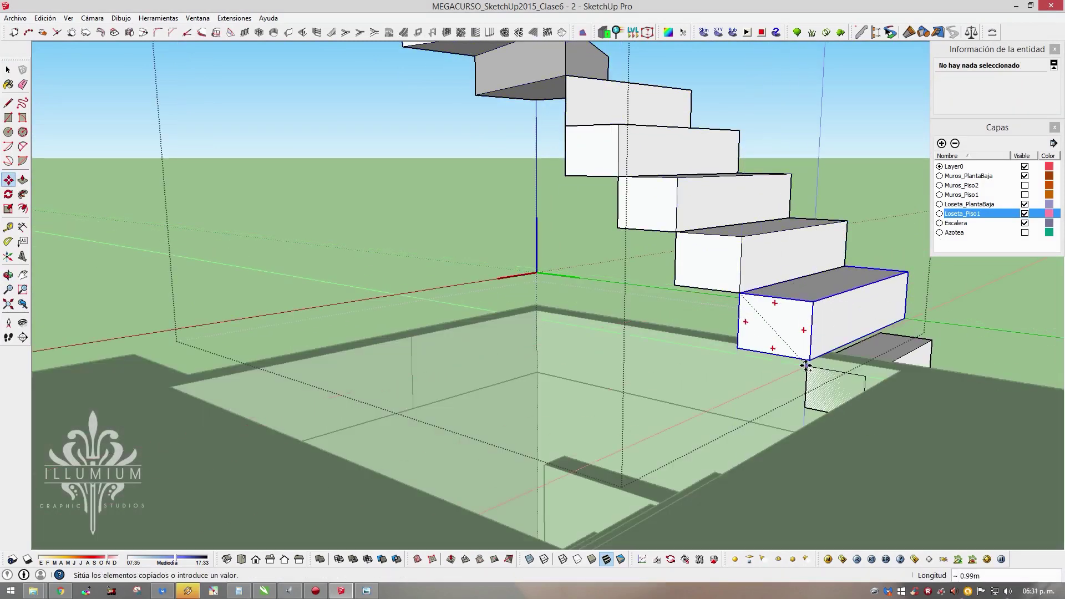
pyautogui.click(810, 359)
pyautogui.press('space')
pyautogui.press('Escape')
pyautogui.press('Escape')
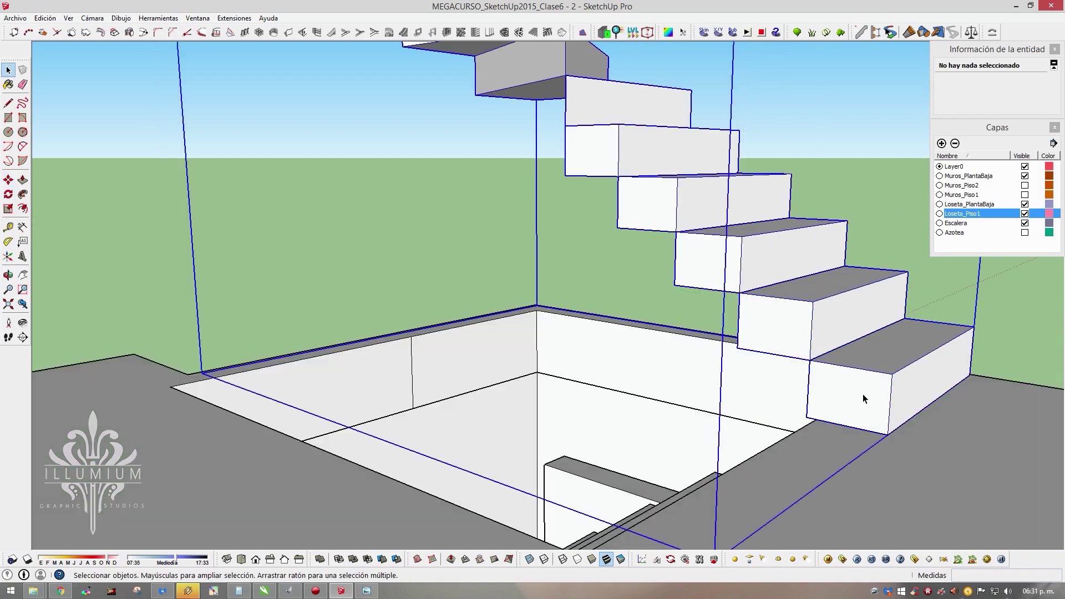
pyautogui.press('m')
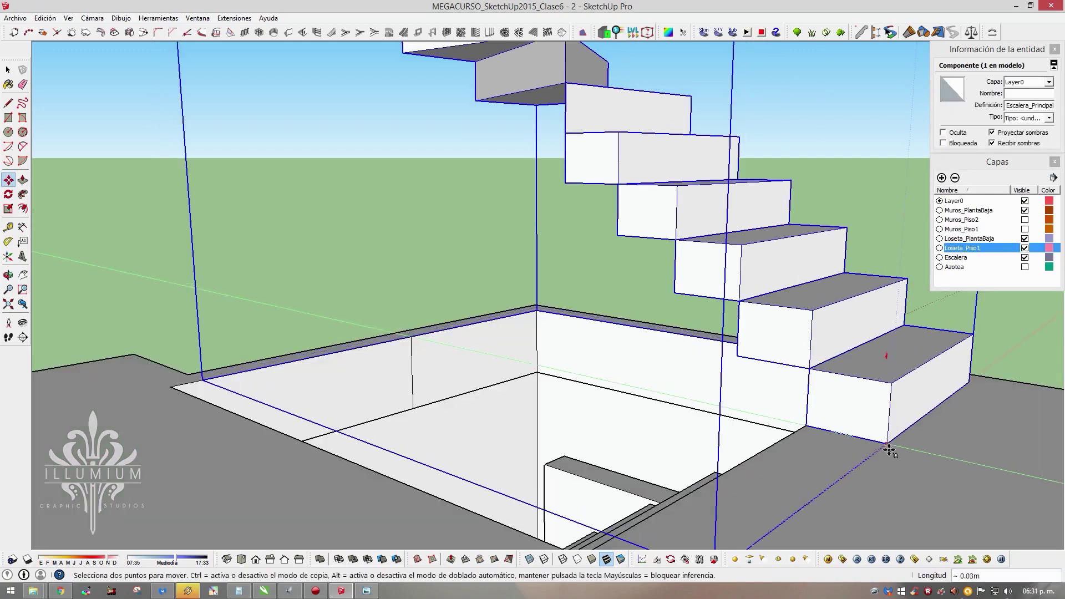
pyautogui.moveTo(890, 443)
pyautogui.mouseDown(button='middle')
pyautogui.moveTo(373, 536)
pyautogui.moveTo(477, 373)
pyautogui.moveTo(413, 264)
pyautogui.moveTo(485, 240)
pyautogui.moveTo(295, 199)
pyautogui.moveTo(246, 216)
pyautogui.mouseUp(button='middle')
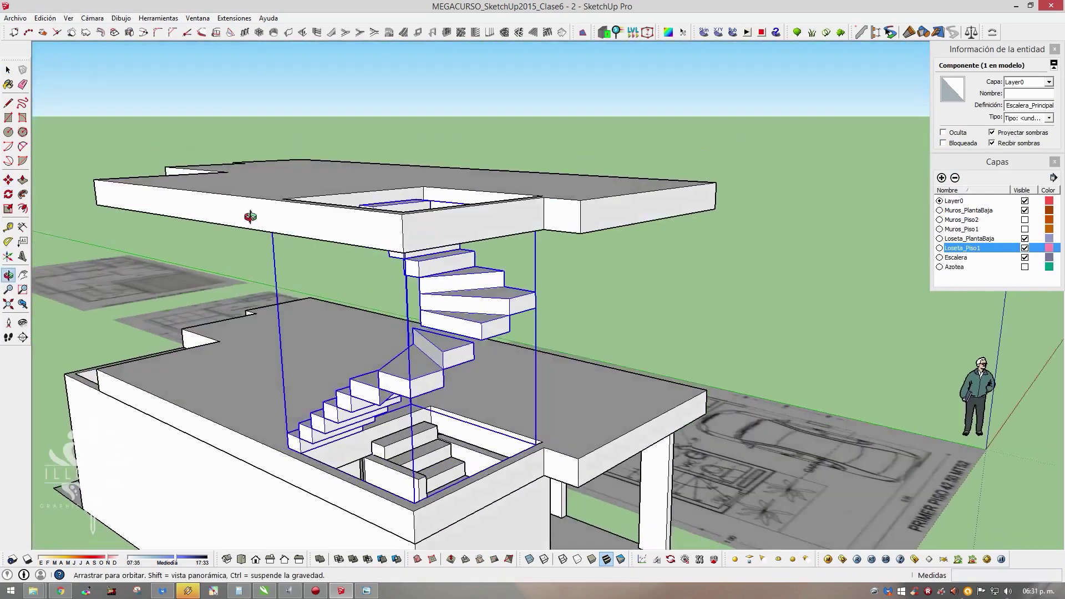
# Measure the top step height and open the stair component for editing
pyautogui.scroll(5, 357, 183)
pyautogui.scroll(3, 460, 246)
pyautogui.moveTo(460, 245)
pyautogui.mouseDown(button='middle')
pyautogui.moveTo(327, 218)
pyautogui.moveTo(340, 236)
pyautogui.moveTo(440, 233)
pyautogui.mouseUp(button='middle')
pyautogui.press('t')
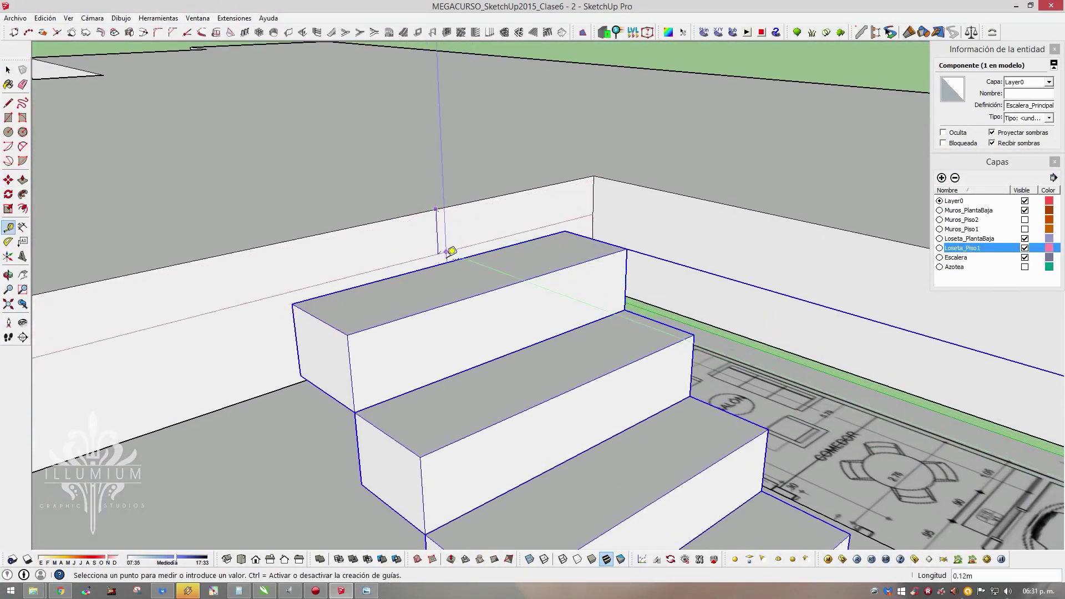
pyautogui.click(451, 256)
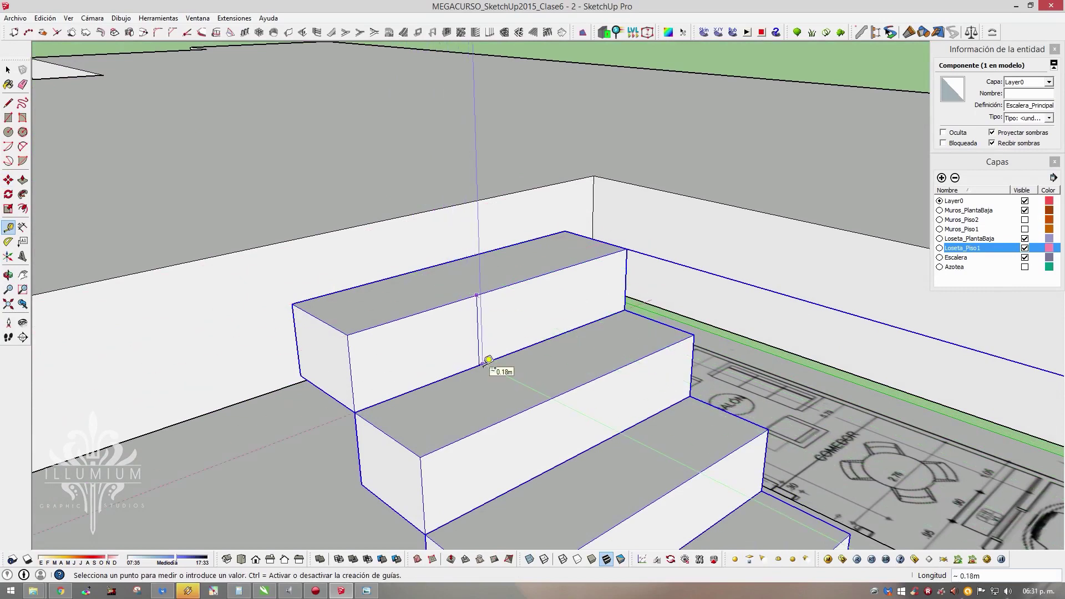
pyautogui.press('space')
pyautogui.doubleClick(457, 297)
pyautogui.click(423, 325)
pyautogui.press('m')
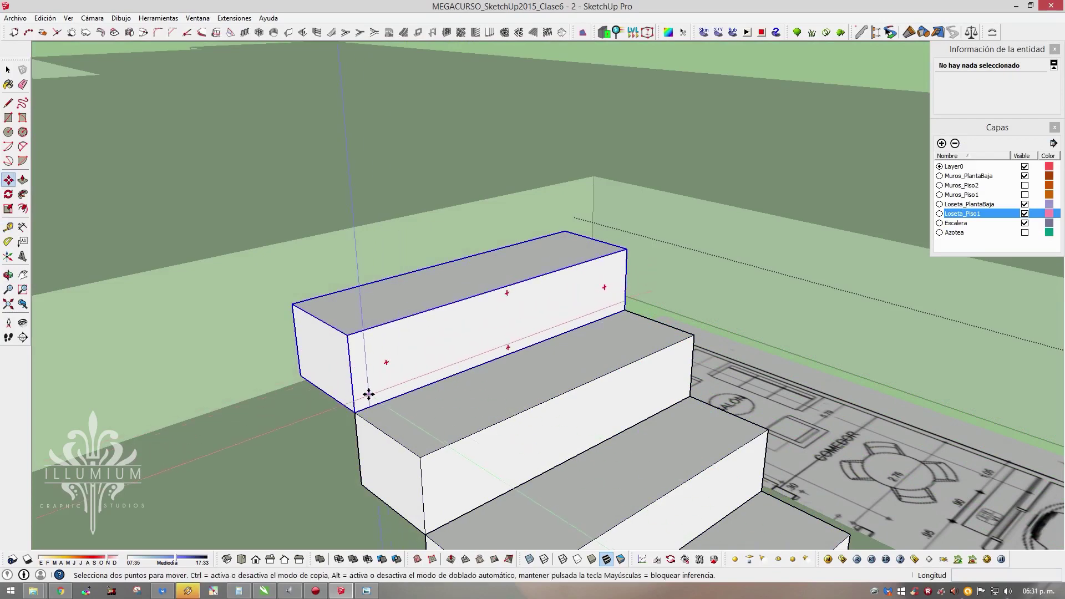
pyautogui.press('space')
# Stack a copy of step Escalon1 0.18 m higher, exit, and begin vertical scaling
pyautogui.click(351, 390)
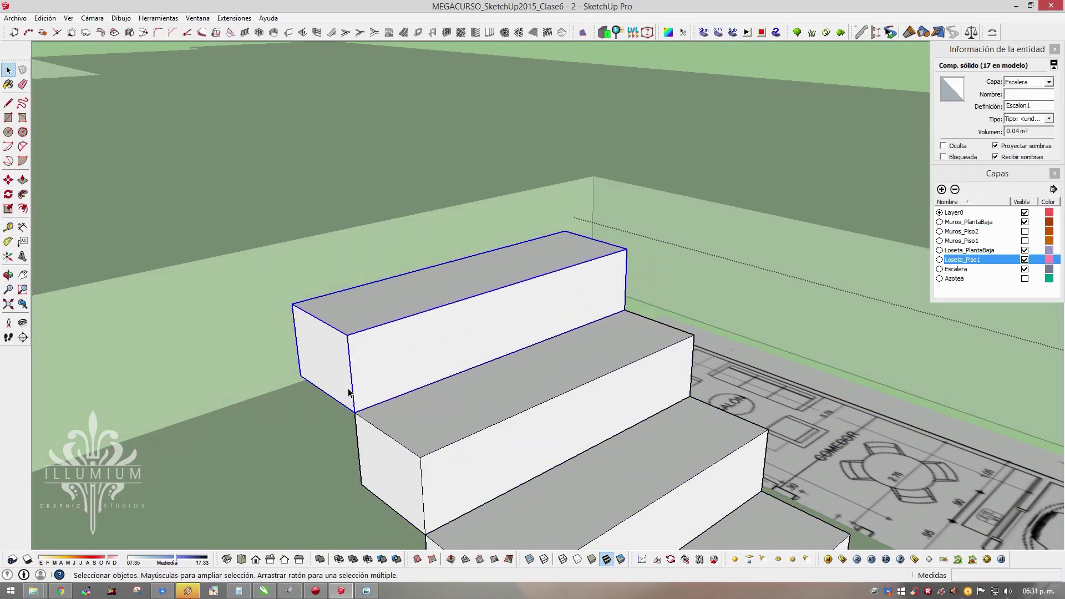
pyautogui.press('m')
pyautogui.click(355, 410)
pyautogui.press('ctrl')
pyautogui.click(347, 334)
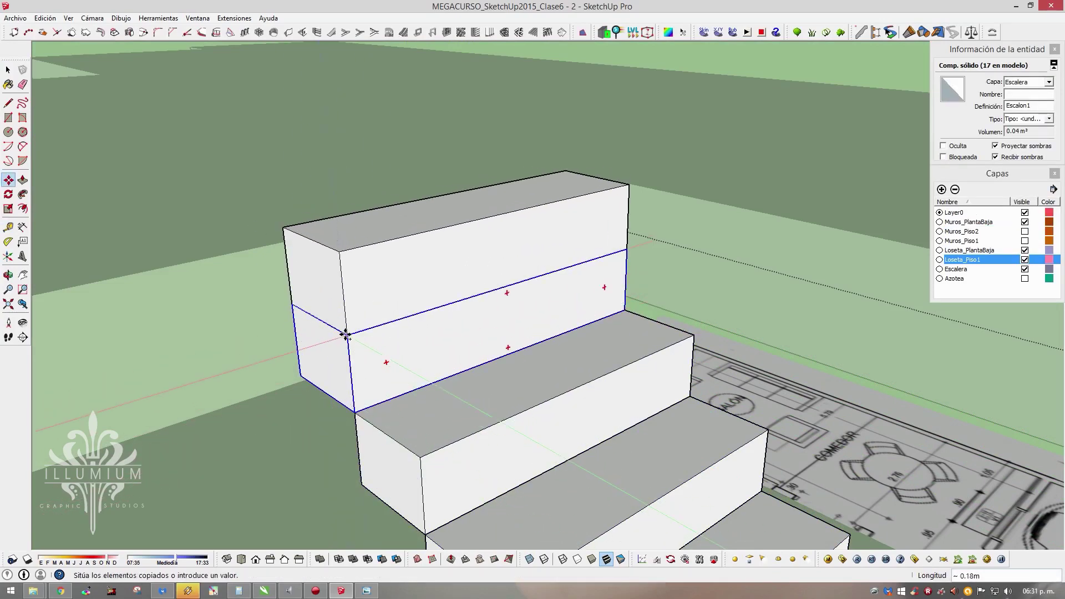
pyautogui.press('space')
pyautogui.press('Escape')
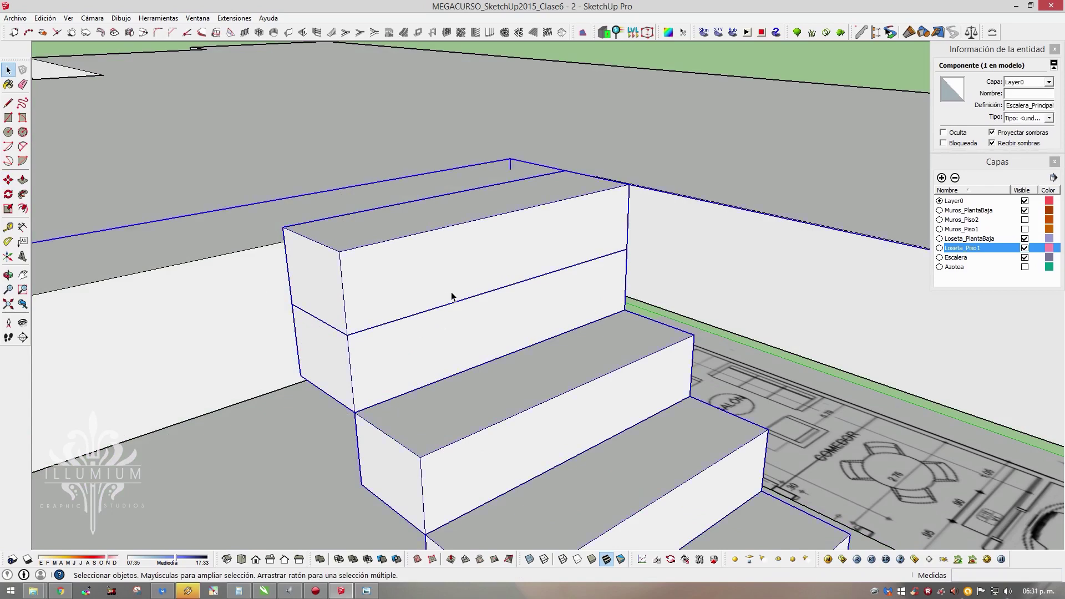
pyautogui.press('s')
pyautogui.moveTo(444, 297); pyautogui.dragTo(832, 325, button='middle')
# Shrink the stair component slightly from the top and clear the selection
pyautogui.moveTo(784, 233); pyautogui.dragTo(634, 273)
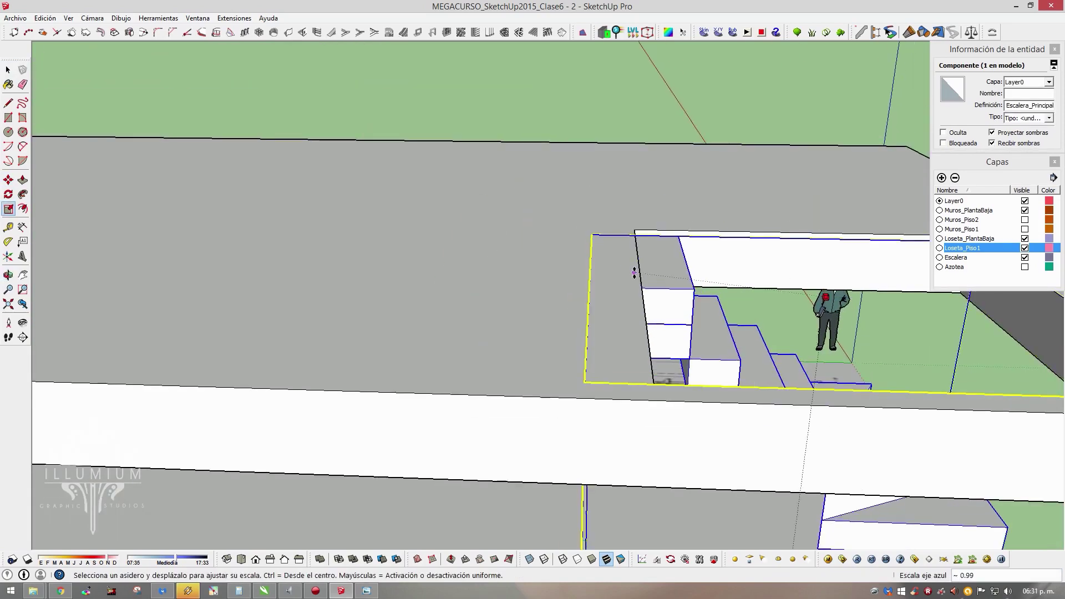
pyautogui.scroll(3, 535, 320)
pyautogui.moveTo(675, 266)
pyautogui.mouseDown(button='middle')
pyautogui.moveTo(602, 185)
pyautogui.moveTo(420, 252)
pyautogui.mouseUp(button='middle')
pyautogui.press('space')
pyautogui.doubleClick(487, 304)
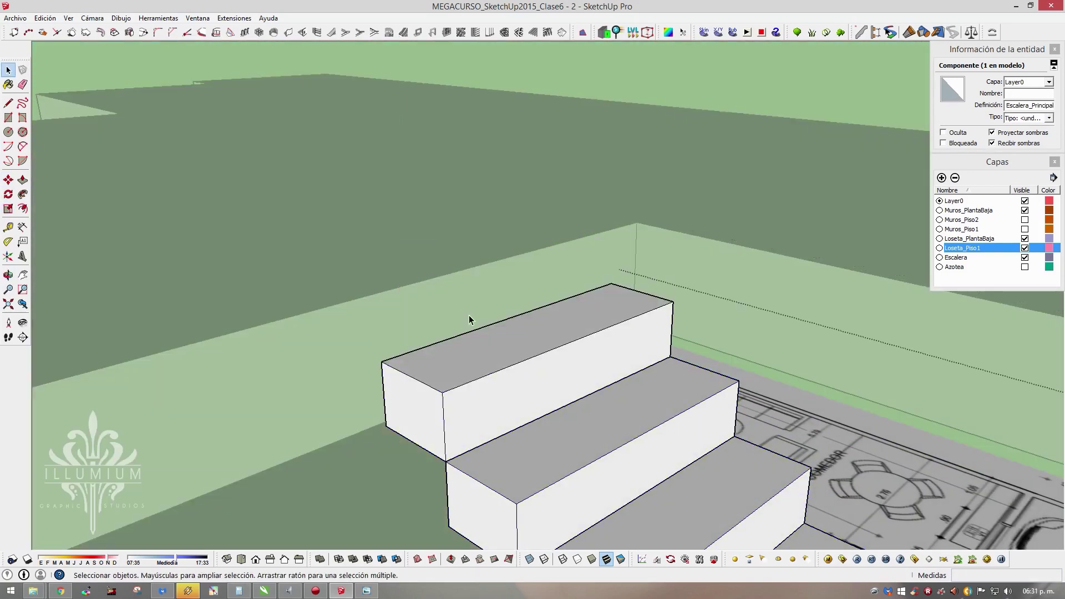
# Check the top step's 0.18 m height with Tape Measure, then orbit out to the whole staircase
pyautogui.scroll(-5, 469, 315)
pyautogui.scroll(4, 501, 295)
pyautogui.moveTo(501, 295); pyautogui.dragTo(444, 333, button='middle')
pyautogui.press('t')
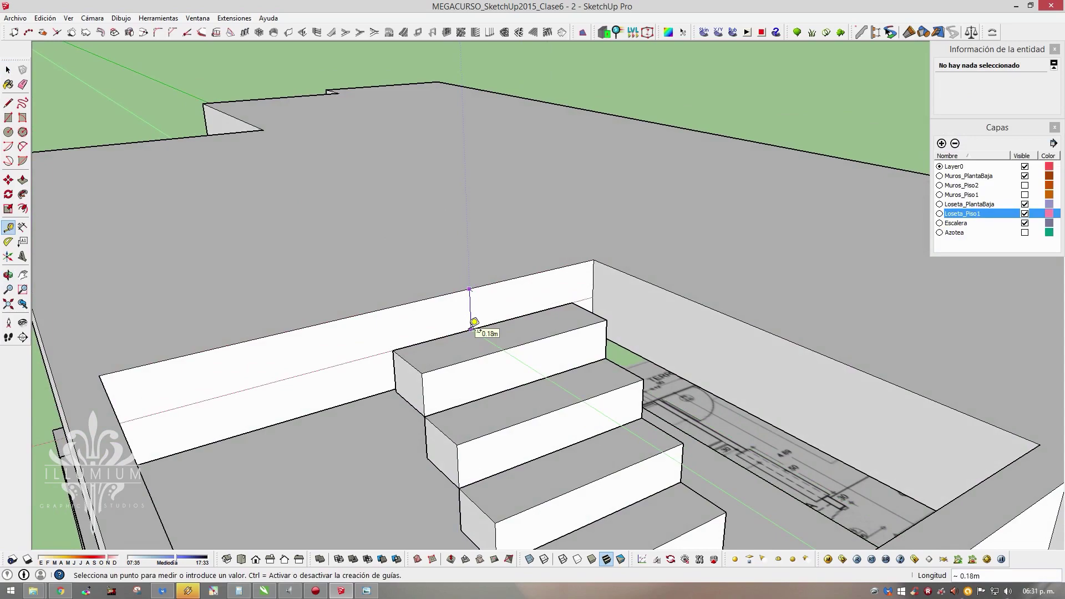
pyautogui.click(471, 329)
pyautogui.click(507, 348)
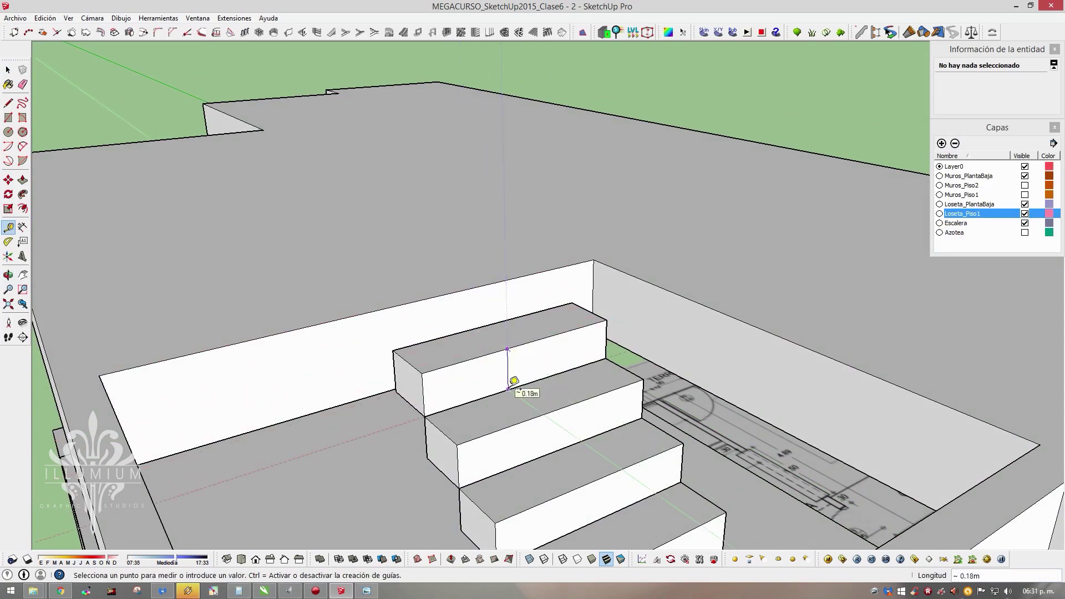
pyautogui.moveTo(511, 380); pyautogui.dragTo(422, 248, button='middle')
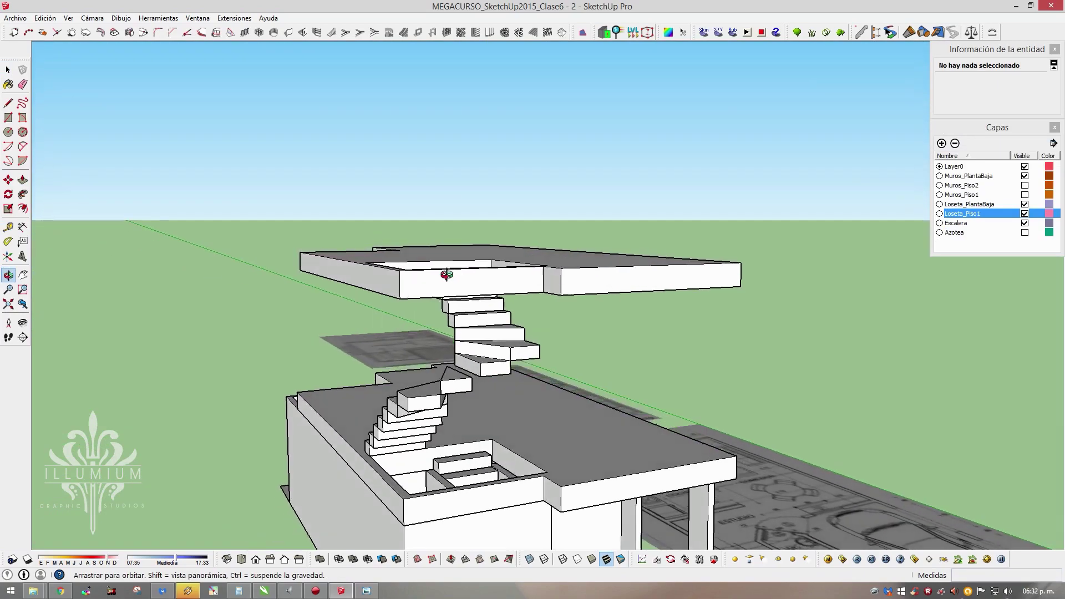
pyautogui.moveTo(422, 248); pyautogui.dragTo(740, 316, button='middle')
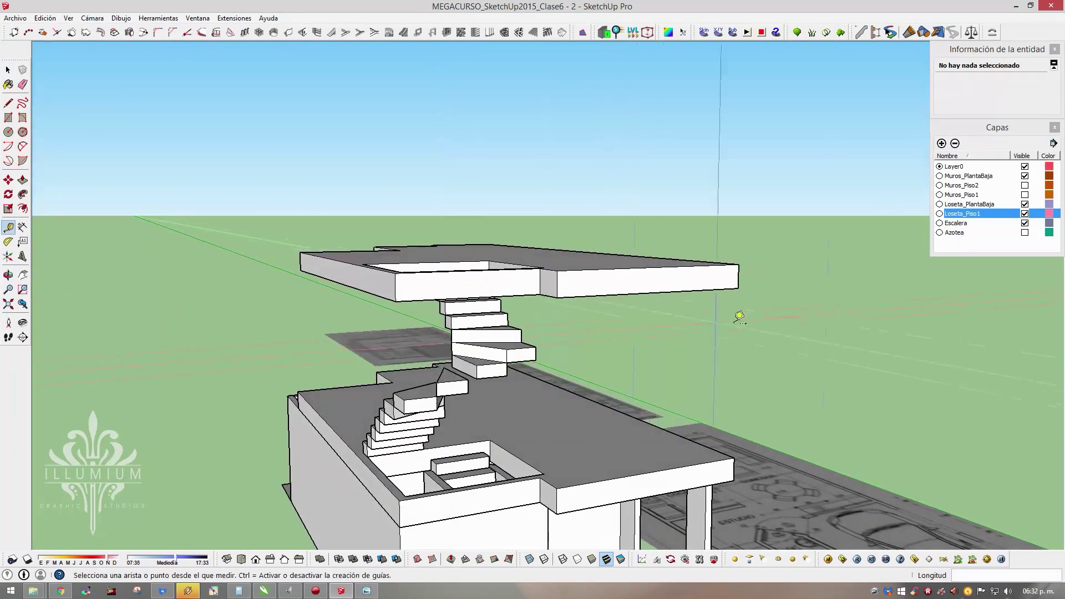
# Turn on the Muros_Piso1 layer and zoom in on the base of the upper staircase
pyautogui.click(1024, 195)
pyautogui.moveTo(555, 333)
pyautogui.mouseDown(button='middle')
pyautogui.moveTo(542, 408)
pyautogui.moveTo(524, 427)
pyautogui.mouseUp(button='middle')
pyautogui.scroll(3, 524, 428)
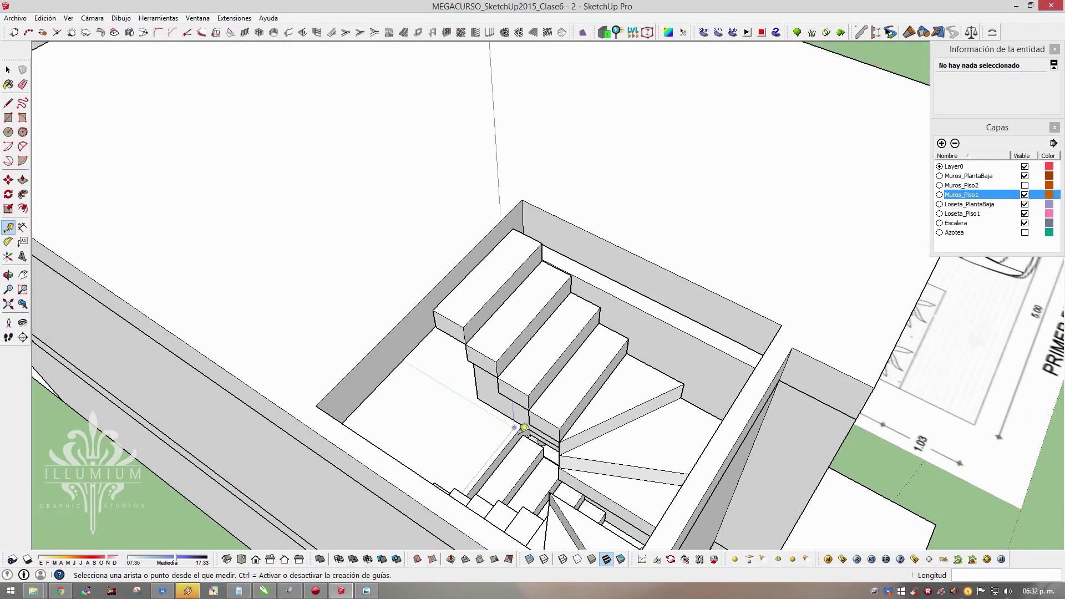
pyautogui.scroll(3, 457, 321)
pyautogui.scroll(5, 458, 352)
pyautogui.moveTo(458, 352)
pyautogui.mouseDown(button='middle')
pyautogui.moveTo(509, 320)
pyautogui.moveTo(835, 220)
pyautogui.moveTo(923, 209)
pyautogui.moveTo(639, 171)
pyautogui.moveTo(622, 192)
pyautogui.moveTo(918, 231)
pyautogui.moveTo(915, 309)
pyautogui.moveTo(939, 353)
pyautogui.moveTo(946, 238)
pyautogui.moveTo(820, 209)
pyautogui.moveTo(832, 185)
pyautogui.moveTo(653, 319)
pyautogui.moveTo(738, 285)
pyautogui.moveTo(675, 257)
pyautogui.moveTo(671, 288)
pyautogui.mouseUp(button='middle')
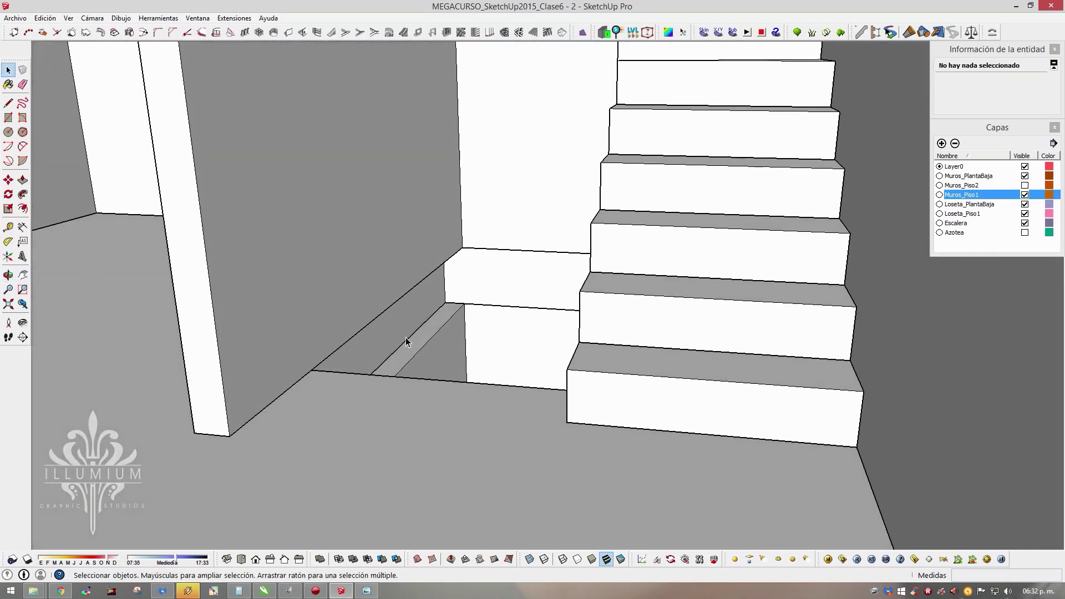
pyautogui.scroll(3, 391, 336)
pyautogui.scroll(1, 391, 336)
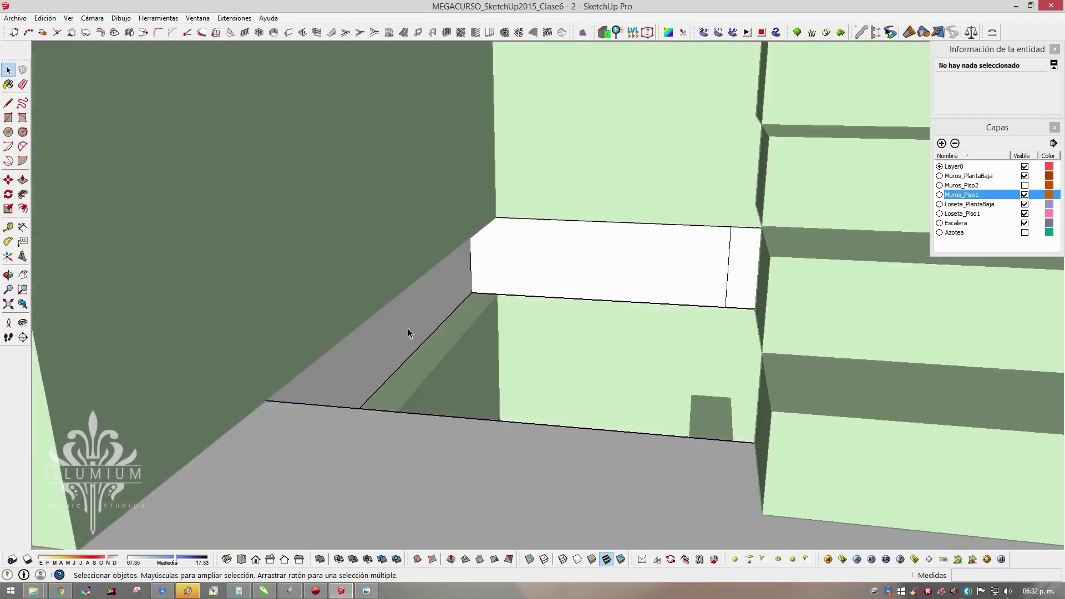
pyautogui.press('p')
pyautogui.moveTo(438, 355); pyautogui.dragTo(441, 363)
pyautogui.press('space')
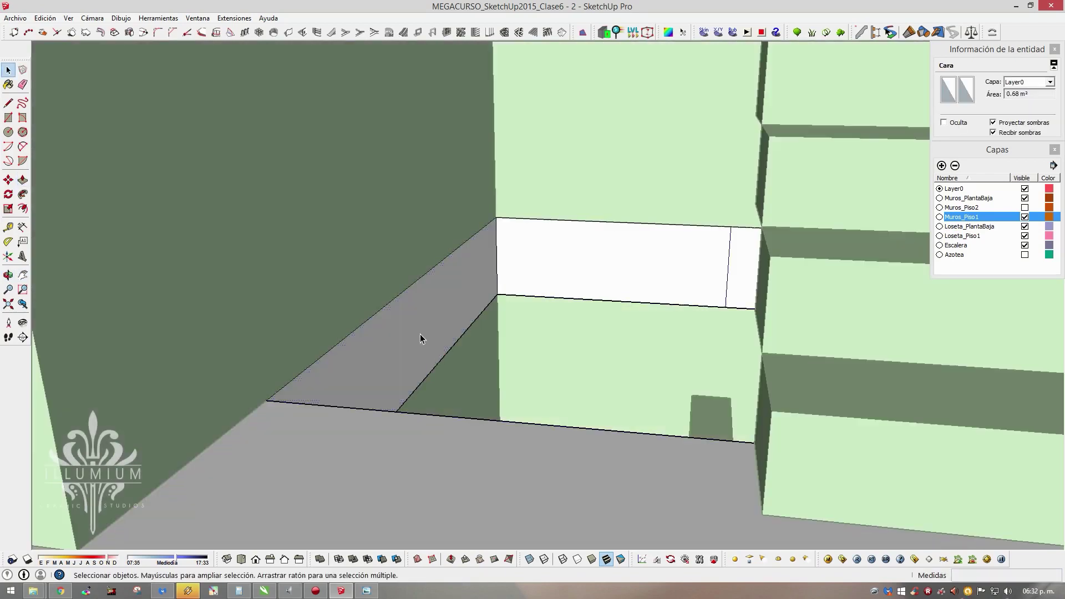
pyautogui.scroll(-5, 420, 334)
pyautogui.moveTo(424, 340); pyautogui.dragTo(654, 299, button='middle')
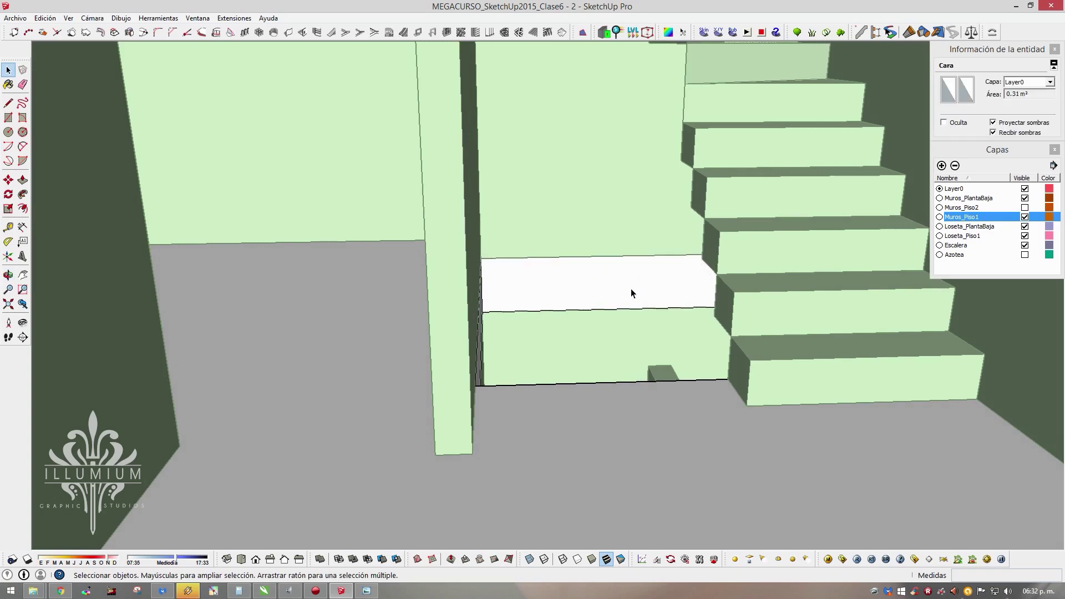
pyautogui.moveTo(630, 288)
pyautogui.mouseDown(button='middle')
pyautogui.moveTo(681, 263)
pyautogui.moveTo(675, 200)
pyautogui.moveTo(589, 300)
pyautogui.moveTo(599, 321)
pyautogui.mouseUp(button='middle')
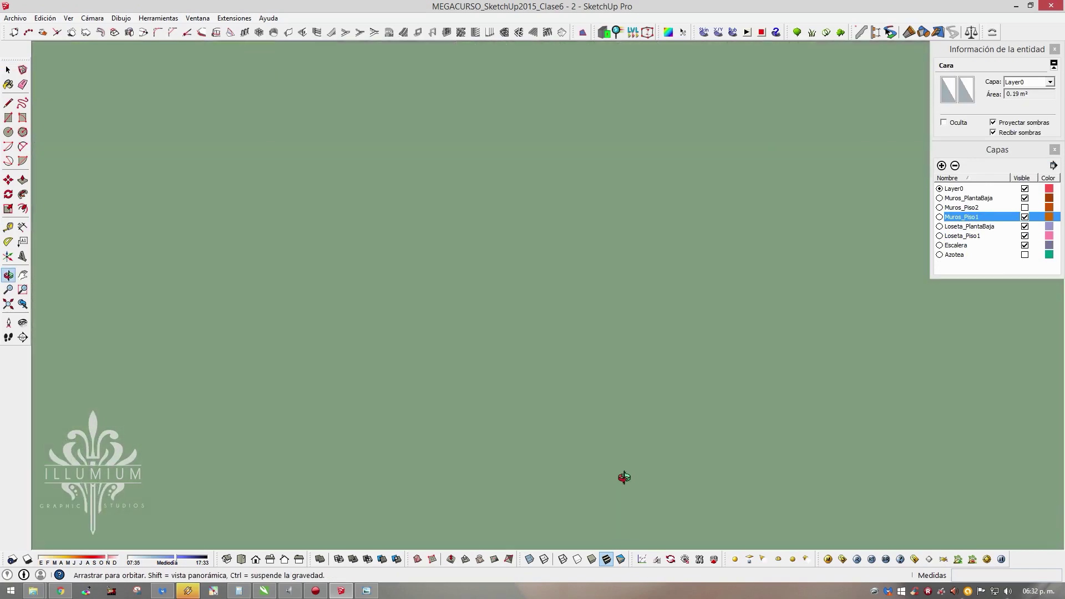
pyautogui.scroll(4, 644, 420)
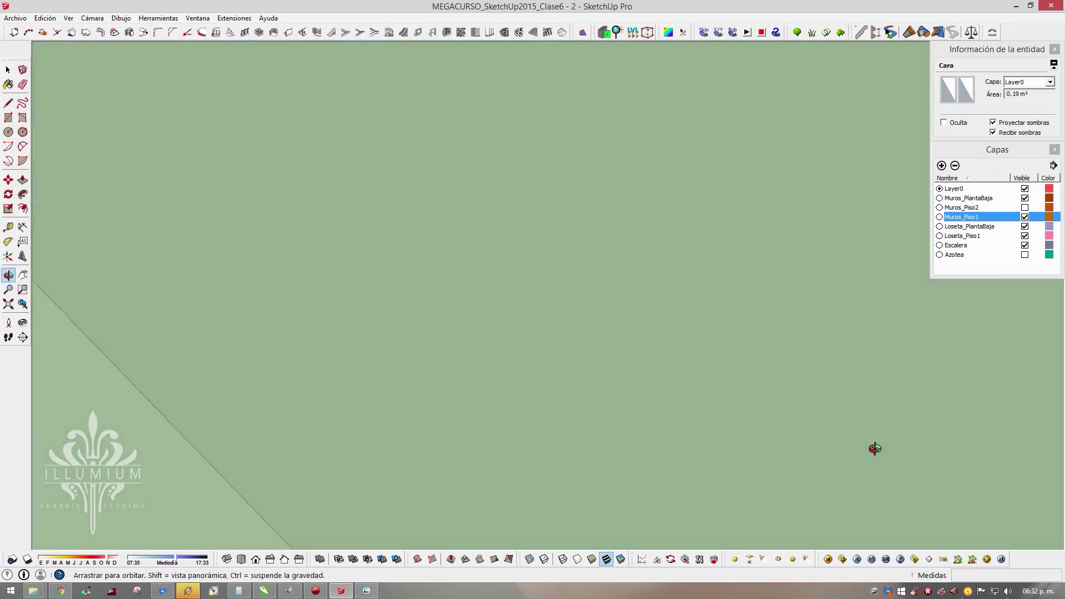
pyautogui.moveTo(644, 421)
pyautogui.mouseDown(button='middle')
pyautogui.moveTo(704, 485)
pyautogui.moveTo(624, 401)
pyautogui.moveTo(531, 394)
pyautogui.moveTo(718, 421)
pyautogui.moveTo(771, 376)
pyautogui.moveTo(368, 254)
pyautogui.moveTo(636, 373)
pyautogui.moveTo(808, 387)
pyautogui.moveTo(733, 335)
pyautogui.moveTo(582, 333)
pyautogui.moveTo(587, 309)
pyautogui.moveTo(786, 293)
pyautogui.moveTo(1028, 179)
pyautogui.moveTo(1062, 333)
pyautogui.mouseUp(button='middle')
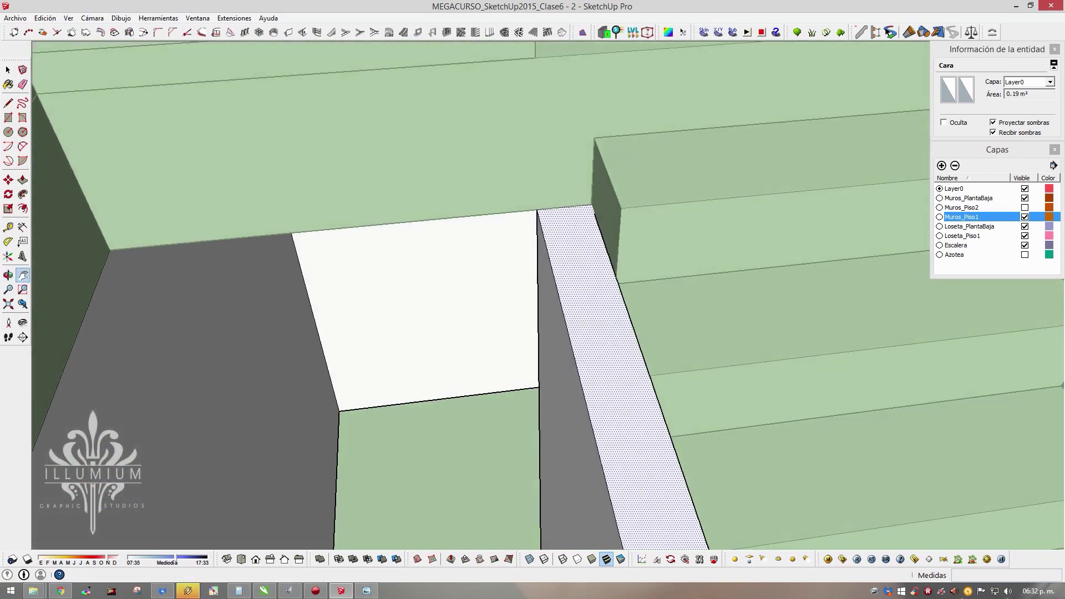
pyautogui.scroll(3, 609, 209)
pyautogui.scroll(3, 586, 203)
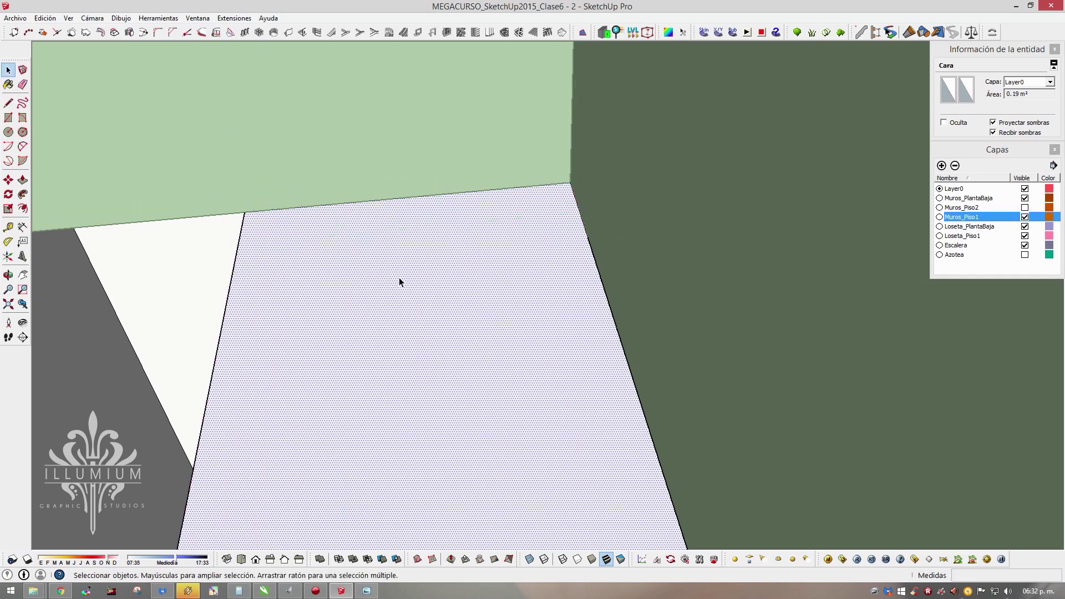
pyautogui.press('Escape')
pyautogui.click(477, 326)
pyautogui.scroll(-3, 571, 367)
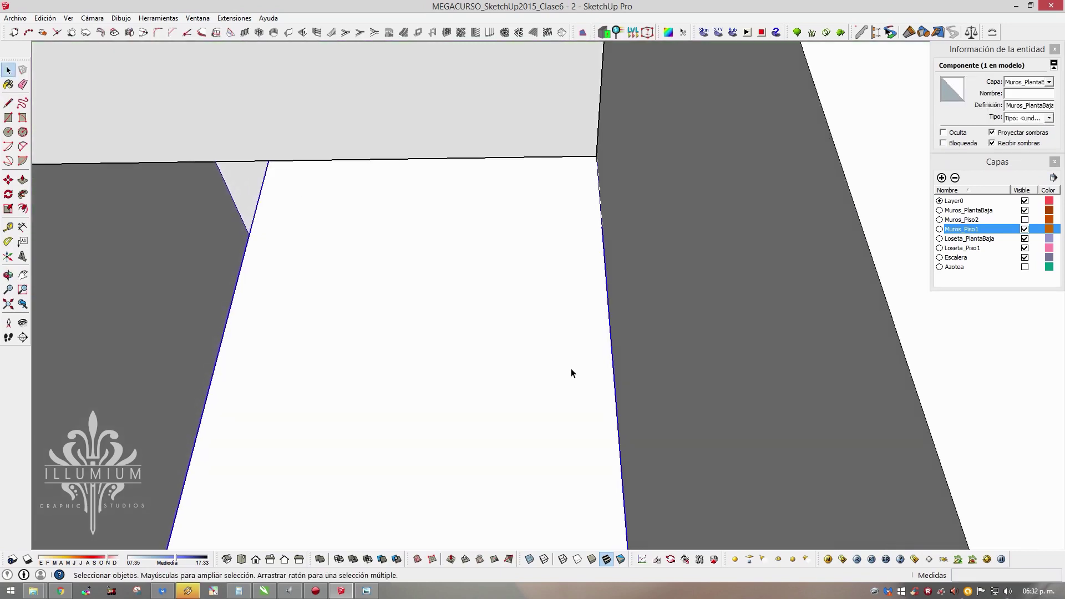
pyautogui.scroll(-3, 571, 366)
pyautogui.scroll(-3, 591, 363)
pyautogui.scroll(-3, 590, 364)
pyautogui.scroll(-2, 604, 359)
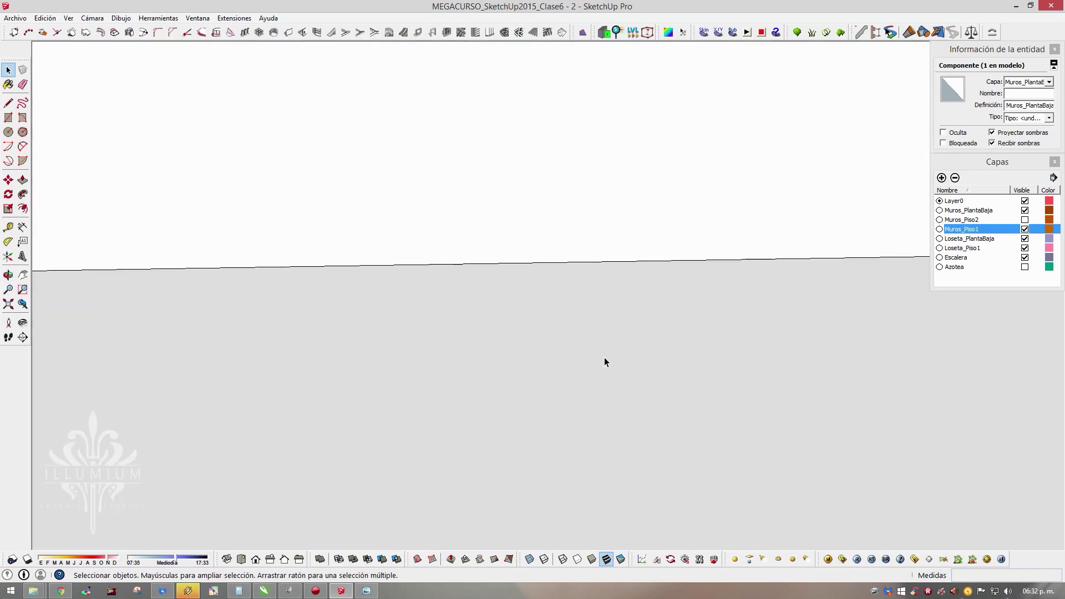
pyautogui.scroll(-2, 604, 360)
pyautogui.scroll(-3, 607, 361)
pyautogui.moveTo(607, 361)
pyautogui.mouseDown(button='middle')
pyautogui.moveTo(665, 473)
pyautogui.moveTo(594, 309)
pyautogui.mouseUp(button='middle')
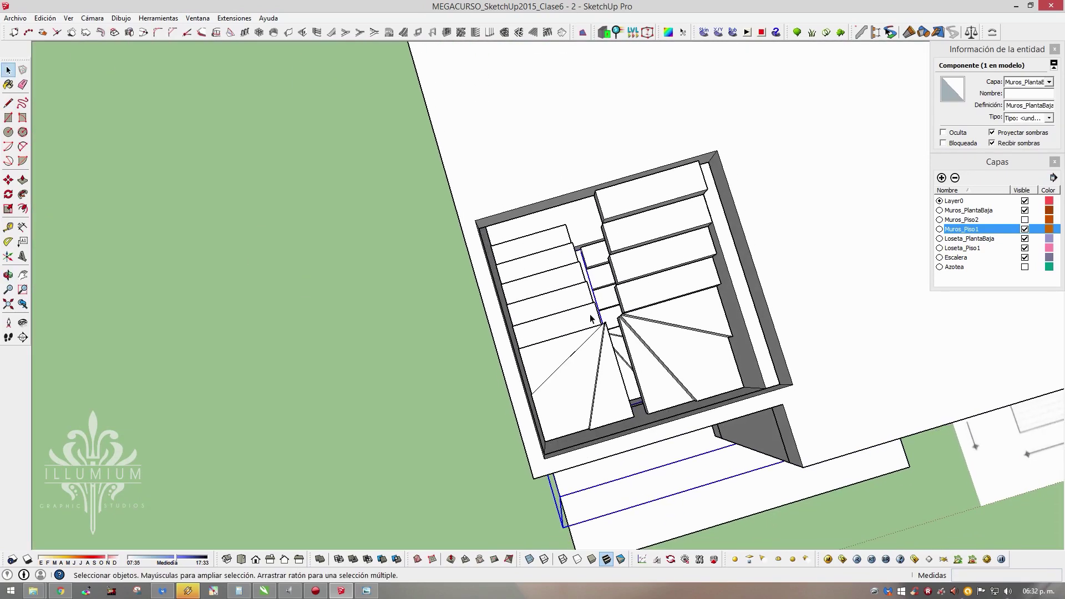
pyautogui.scroll(4, 614, 281)
pyautogui.scroll(3, 590, 257)
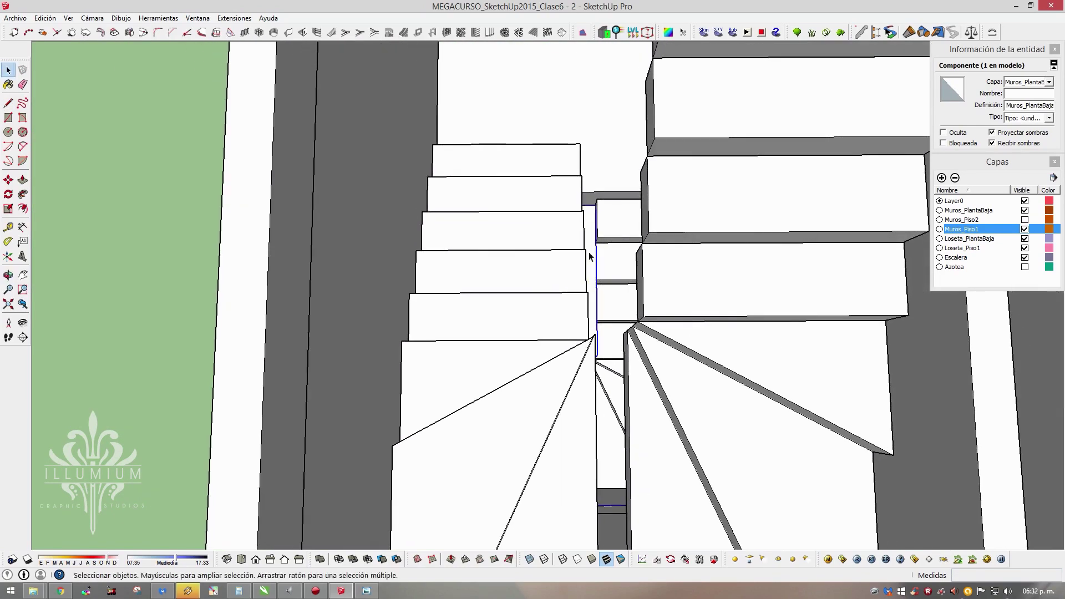
# Flip through the first-, second- and third-floor plan images in Photo Viewer, then minimize it
pyautogui.click(366, 591)
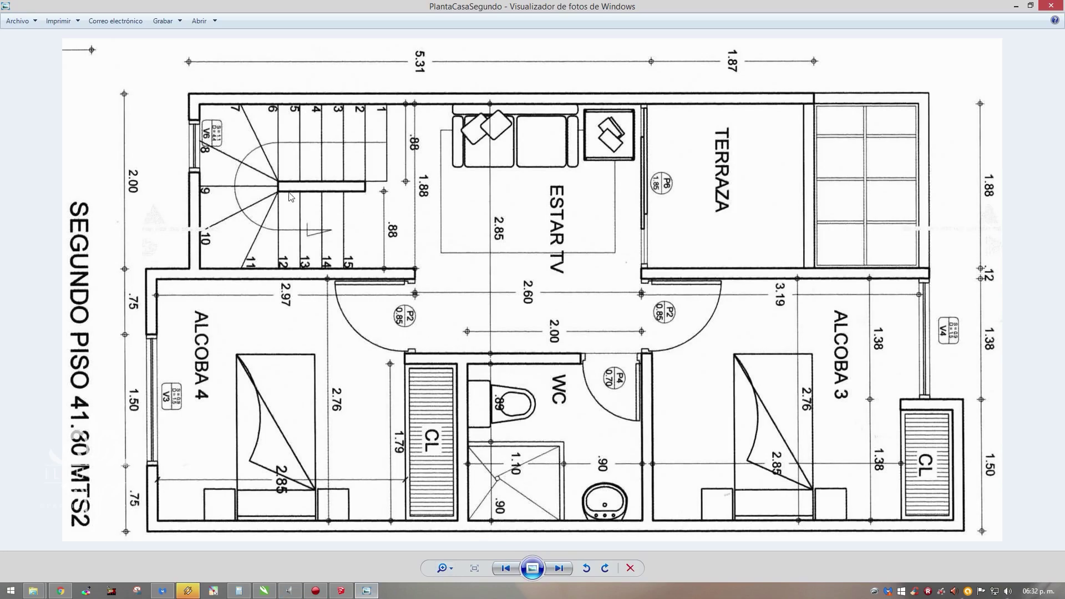
pyautogui.click(559, 569)
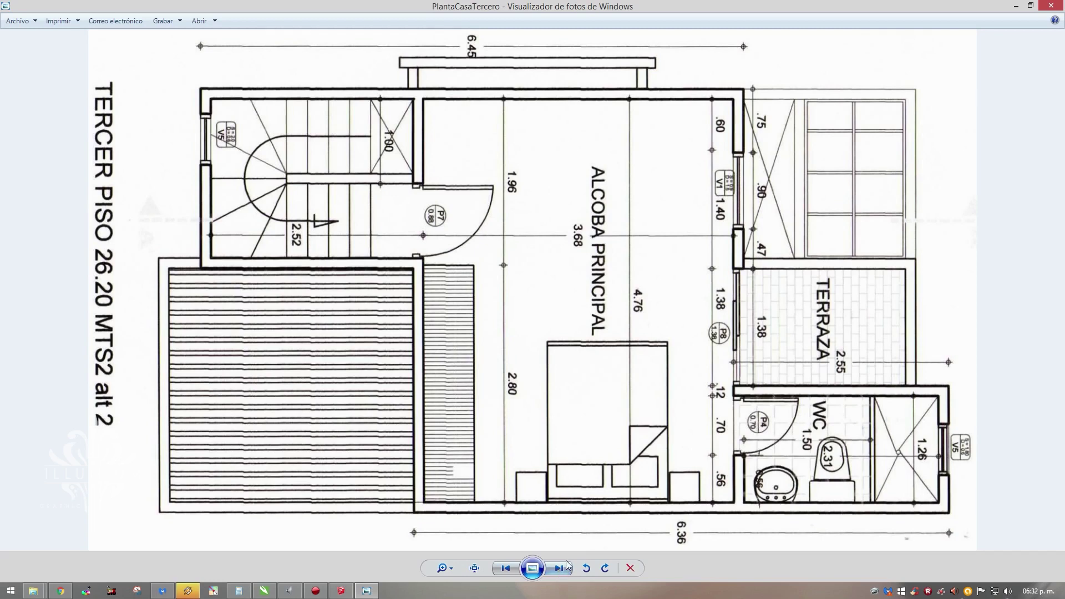
pyautogui.click(506, 568)
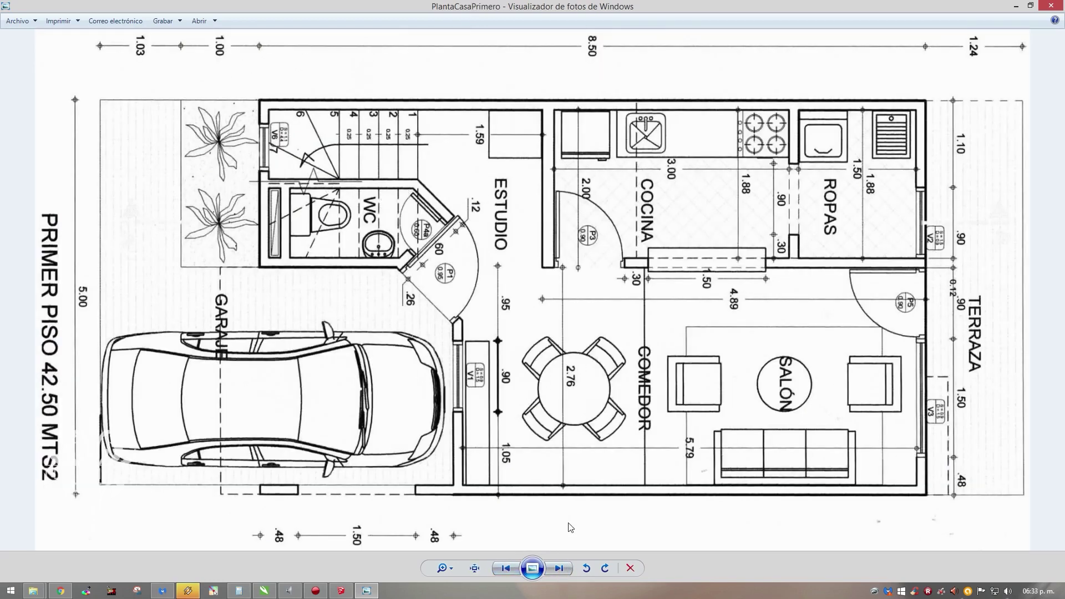
pyautogui.click(560, 568)
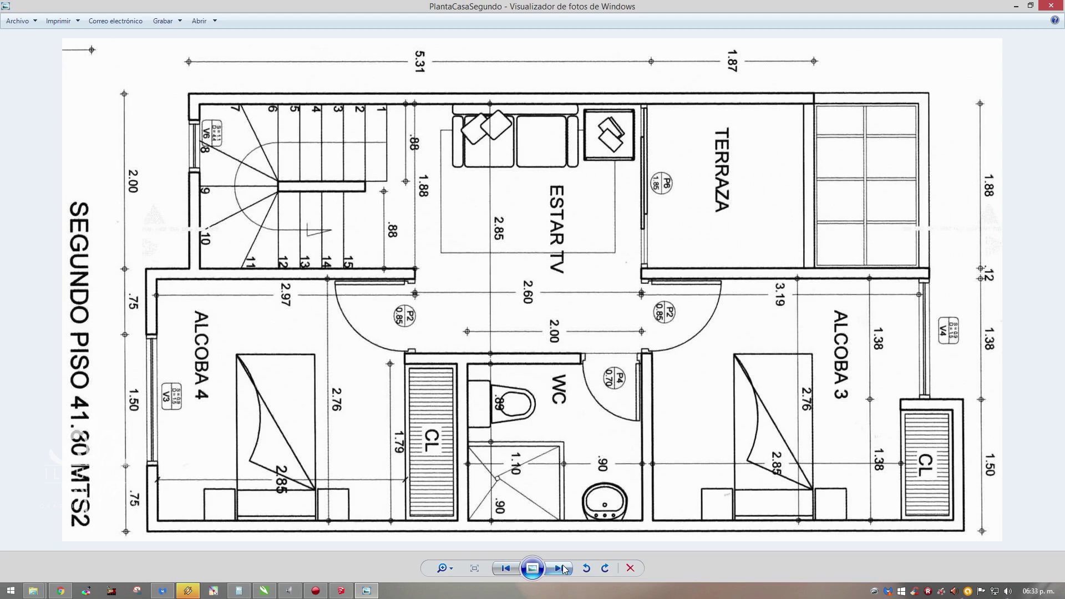
pyautogui.click(564, 569)
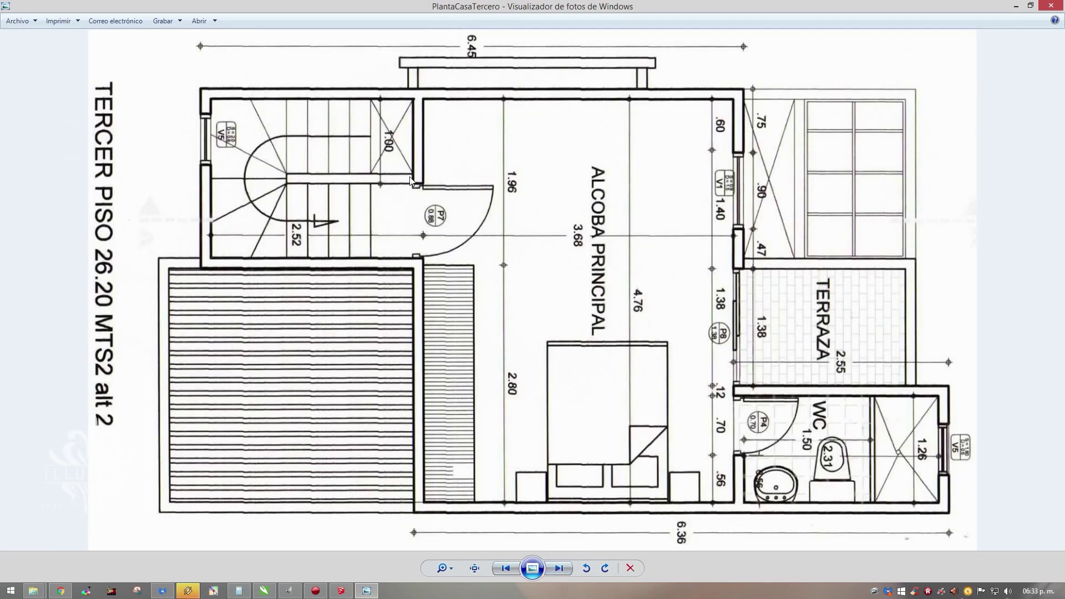
pyautogui.click(365, 591)
# Edit the thin divider wall between the stair flights and orbit the stairwell to check it raised
pyautogui.doubleClick(594, 255)
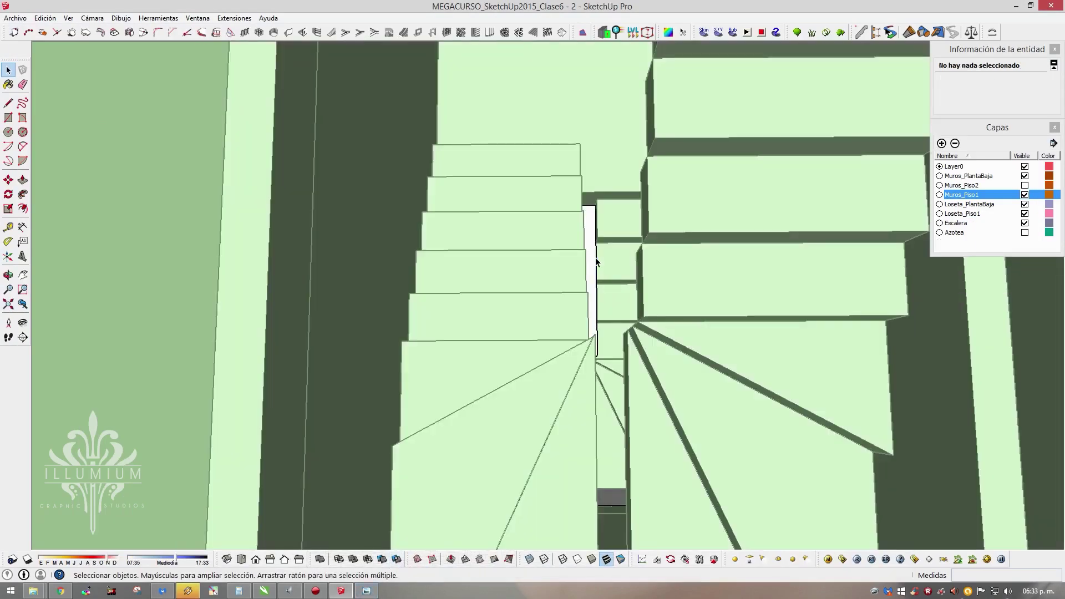
pyautogui.scroll(-2, 642, 230)
pyautogui.scroll(-2, 616, 176)
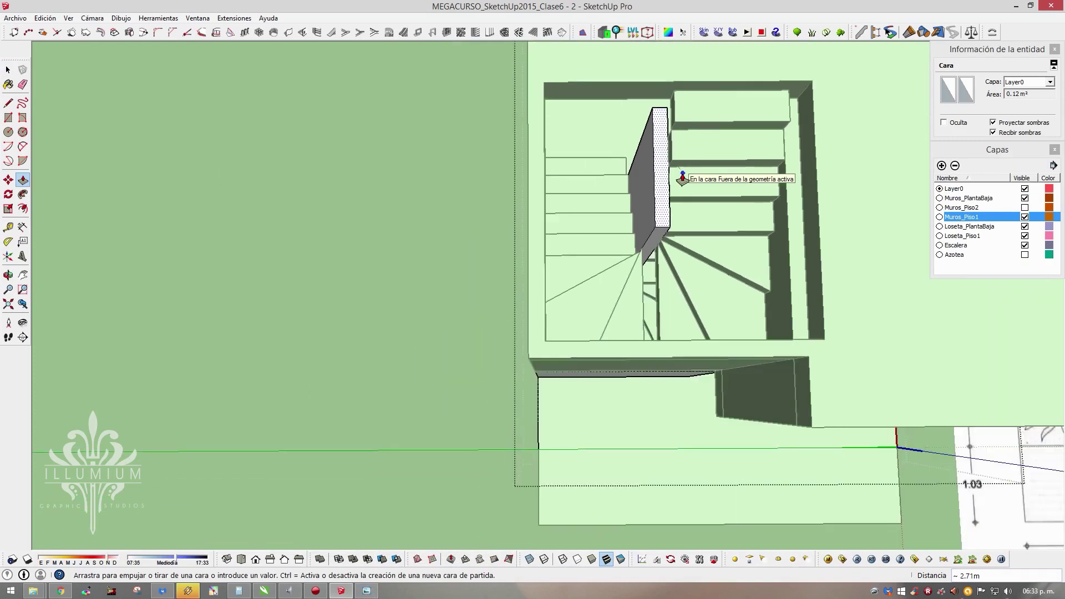
pyautogui.scroll(-1, 616, 176)
pyautogui.moveTo(771, 119)
pyautogui.mouseDown(button='middle')
pyautogui.moveTo(713, 352)
pyautogui.moveTo(785, 285)
pyautogui.moveTo(673, 209)
pyautogui.moveTo(635, 369)
pyautogui.moveTo(566, 249)
pyautogui.mouseUp(button='middle')
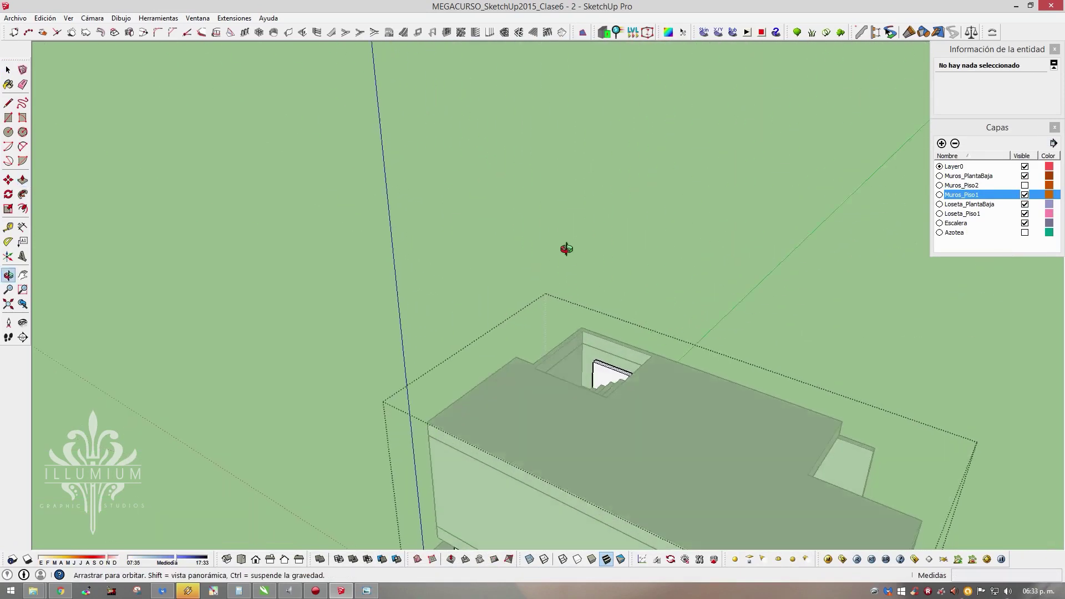
pyautogui.scroll(2, 660, 416)
pyautogui.scroll(3, 573, 420)
pyautogui.scroll(2, 624, 363)
pyautogui.moveTo(624, 363); pyautogui.dragTo(905, 423, button='middle')
pyautogui.scroll(3, 848, 411)
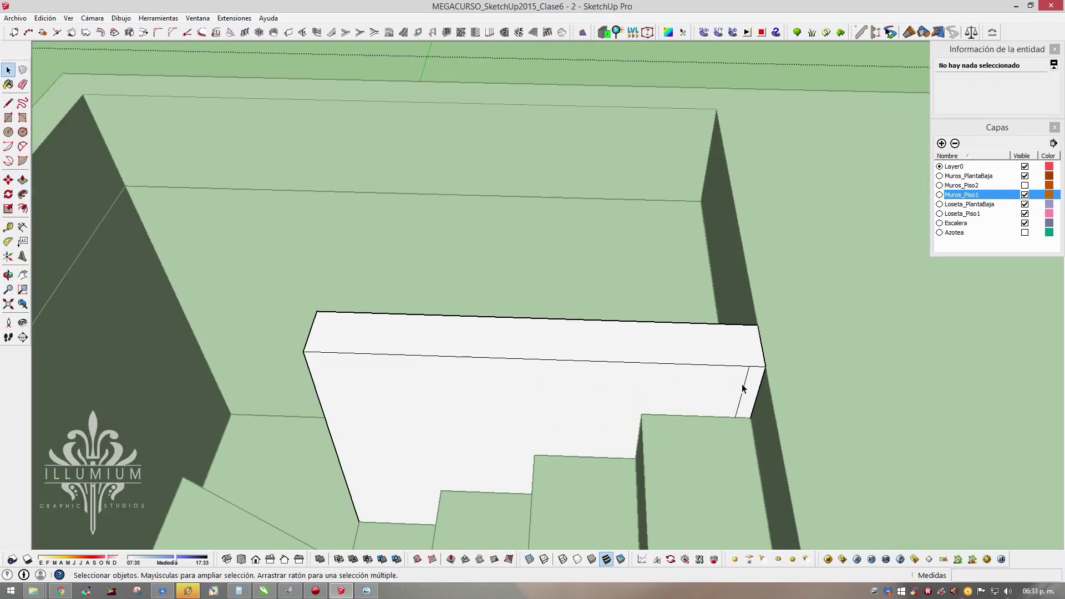
pyautogui.moveTo(725, 389)
pyautogui.mouseDown(button='middle')
pyautogui.moveTo(875, 499)
pyautogui.moveTo(1057, 438)
pyautogui.moveTo(731, 231)
pyautogui.moveTo(675, 291)
pyautogui.moveTo(757, 286)
pyautogui.moveTo(687, 259)
pyautogui.moveTo(705, 252)
pyautogui.mouseUp(button='middle')
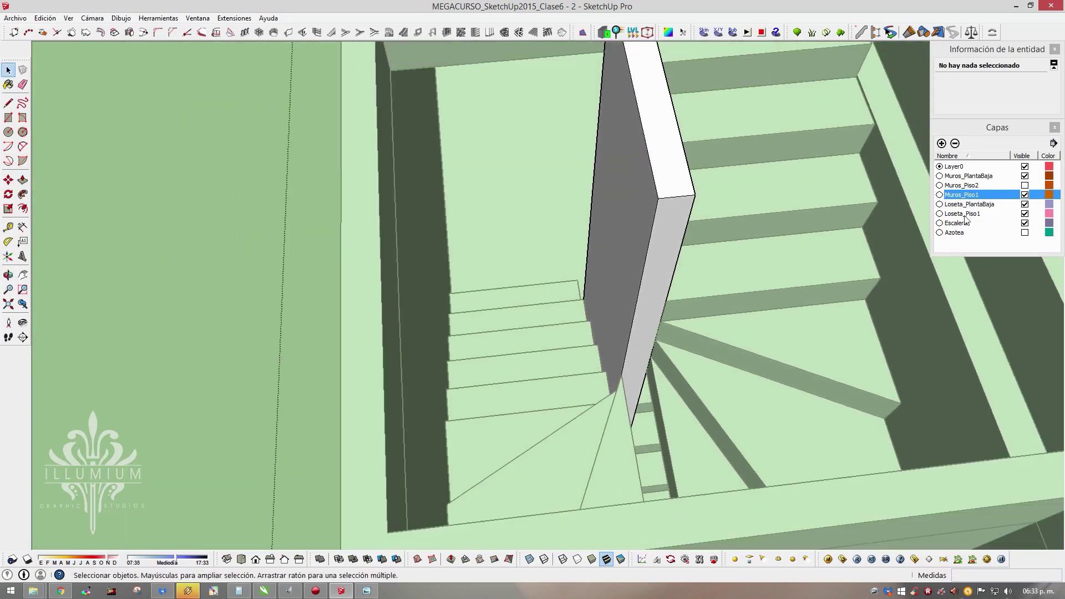
pyautogui.click(1024, 185)
pyautogui.click(1024, 185)
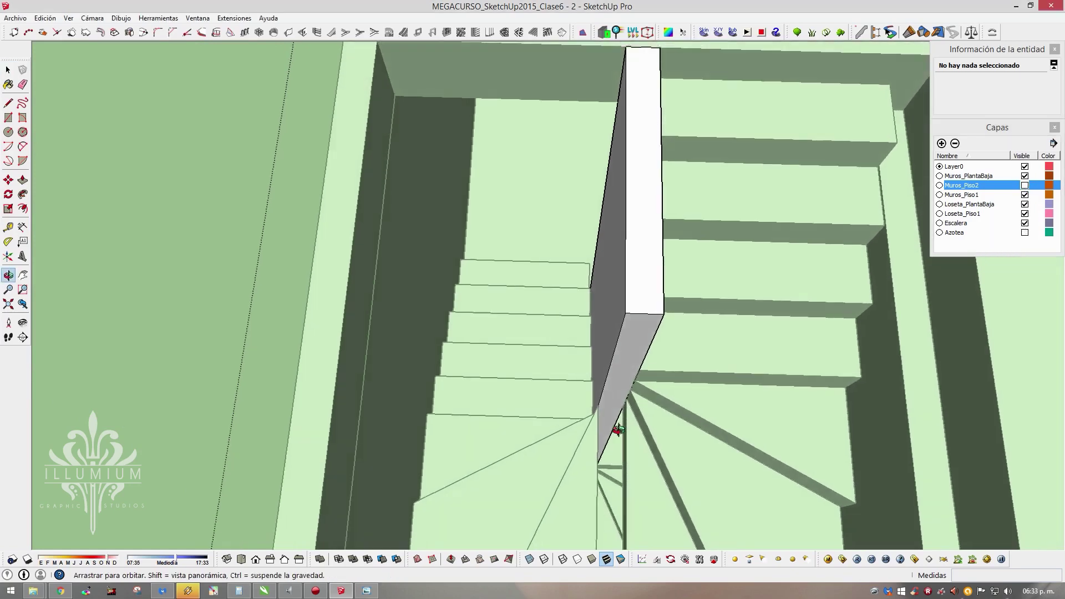
pyautogui.moveTo(710, 346); pyautogui.dragTo(677, 395, button='middle')
pyautogui.scroll(-2, 677, 395)
pyautogui.scroll(5, 691, 442)
pyautogui.moveTo(651, 428); pyautogui.dragTo(564, 393, button='middle')
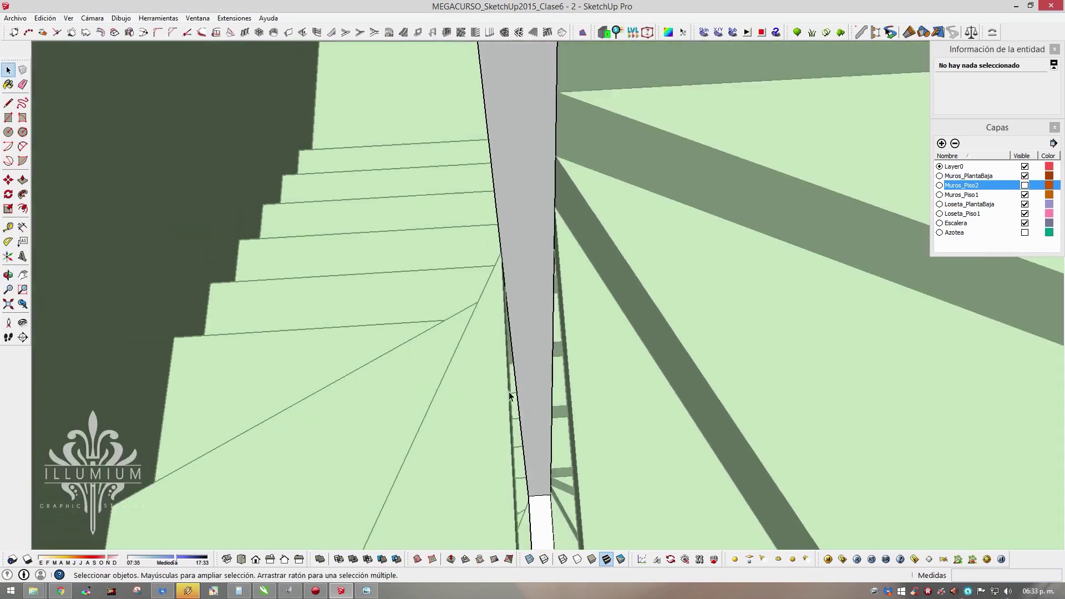
pyautogui.scroll(-3, 547, 381)
pyautogui.moveTo(546, 382)
pyautogui.mouseDown(button='middle')
pyautogui.moveTo(92, 445)
pyautogui.moveTo(438, 194)
pyautogui.mouseUp(button='middle')
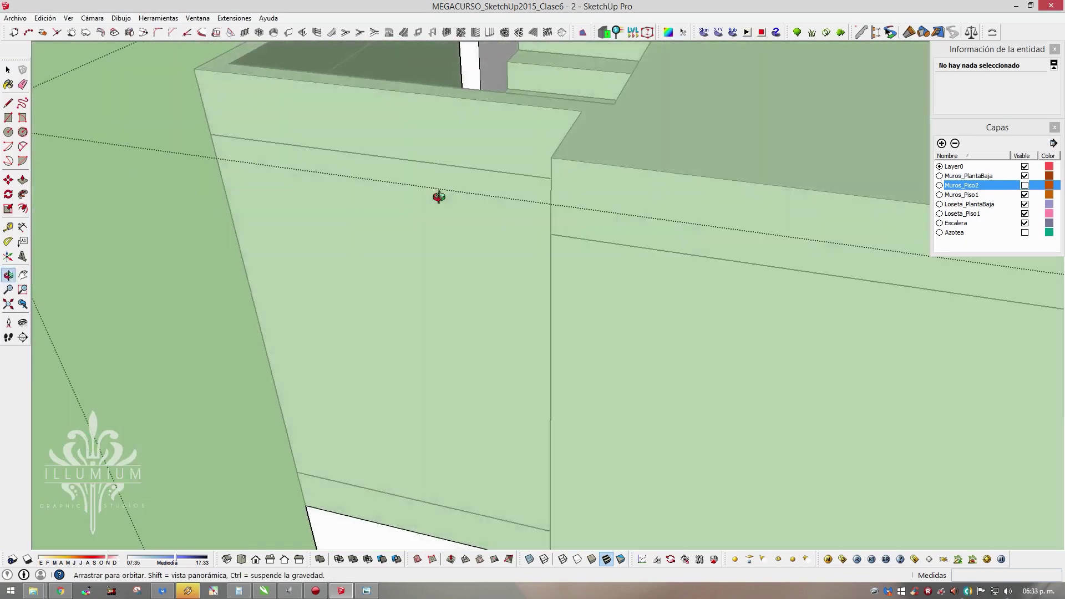
pyautogui.scroll(-2, 618, 107)
pyautogui.scroll(-3, 611, 264)
pyautogui.moveTo(611, 264)
pyautogui.mouseDown(button='middle')
pyautogui.moveTo(731, 265)
pyautogui.moveTo(704, 314)
pyautogui.mouseUp(button='middle')
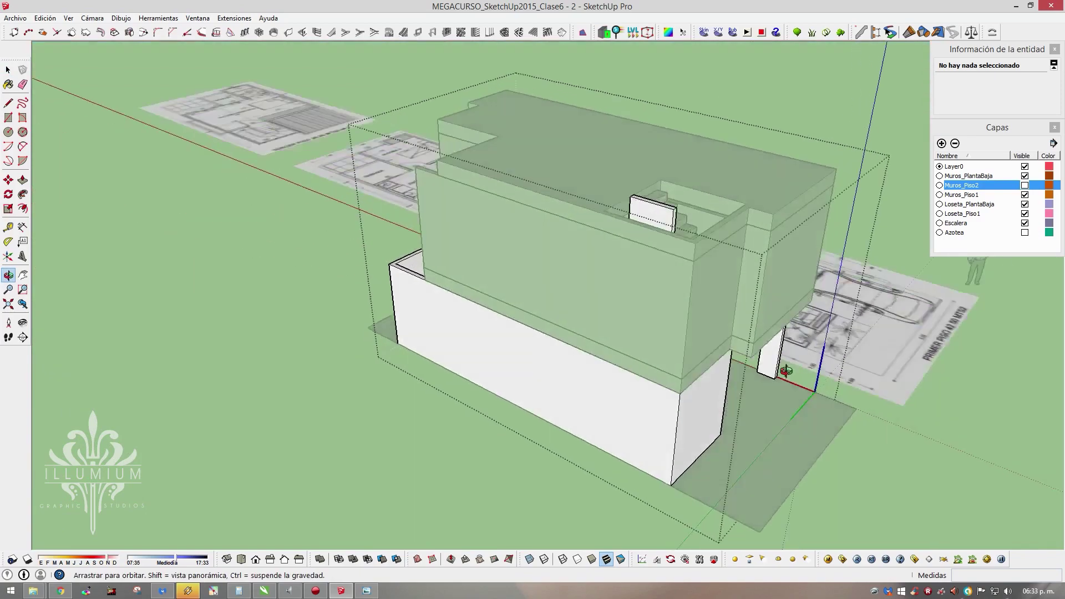
pyautogui.scroll(3, 704, 314)
pyautogui.scroll(3, 784, 253)
pyautogui.scroll(2, 734, 245)
pyautogui.moveTo(734, 244)
pyautogui.mouseDown(button='middle')
pyautogui.moveTo(678, 266)
pyautogui.moveTo(558, 269)
pyautogui.moveTo(572, 290)
pyautogui.moveTo(514, 231)
pyautogui.moveTo(476, 157)
pyautogui.moveTo(374, 388)
pyautogui.moveTo(302, 412)
pyautogui.mouseUp(button='middle')
pyautogui.scroll(3, 557, 268)
# Select the grey divider wall face and orbit close to face its end face
pyautogui.doubleClick(358, 405)
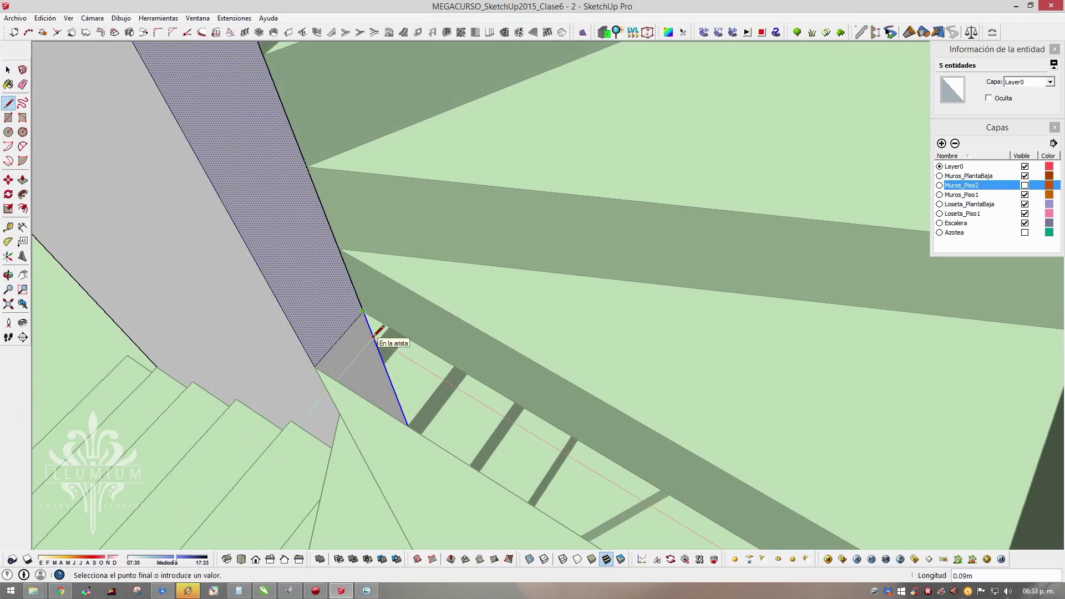
pyautogui.moveTo(373, 334)
pyautogui.mouseDown(button='middle')
pyautogui.moveTo(285, 340)
pyautogui.moveTo(345, 303)
pyautogui.moveTo(337, 337)
pyautogui.moveTo(428, 333)
pyautogui.moveTo(390, 352)
pyautogui.mouseUp(button='middle')
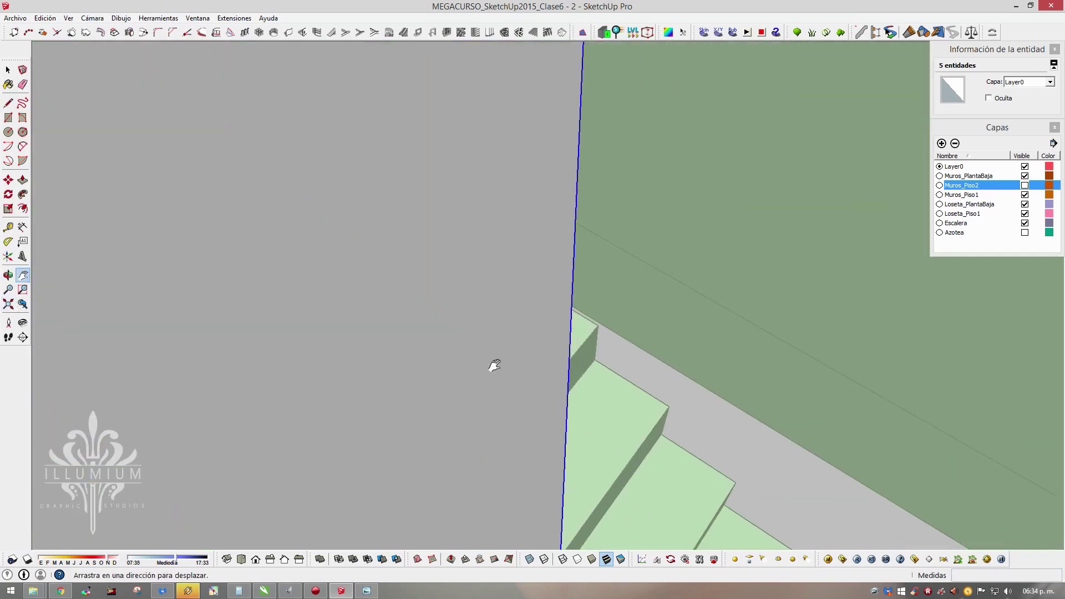
pyautogui.moveTo(494, 365)
pyautogui.mouseDown(button='middle')
pyautogui.moveTo(162, 264)
pyautogui.moveTo(123, 198)
pyautogui.moveTo(142, 104)
pyautogui.moveTo(309, 248)
pyautogui.moveTo(338, 351)
pyautogui.moveTo(361, 347)
pyautogui.moveTo(331, 207)
pyautogui.moveTo(337, 162)
pyautogui.mouseUp(button='middle')
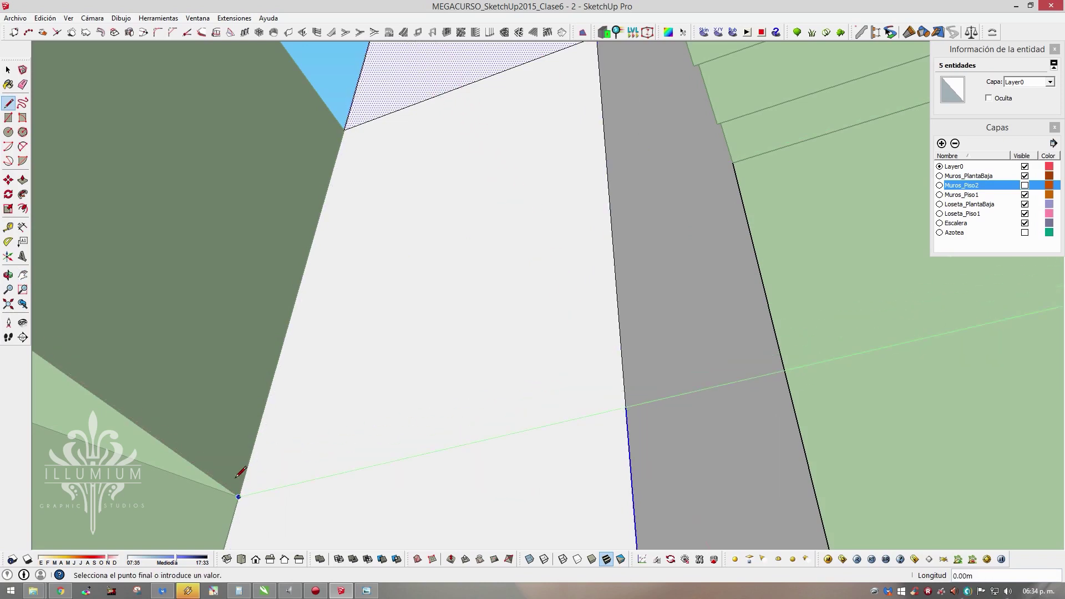
# Finish the line across the divider wall's end face and draw its second edge
pyautogui.press('space')
pyautogui.click(405, 179)
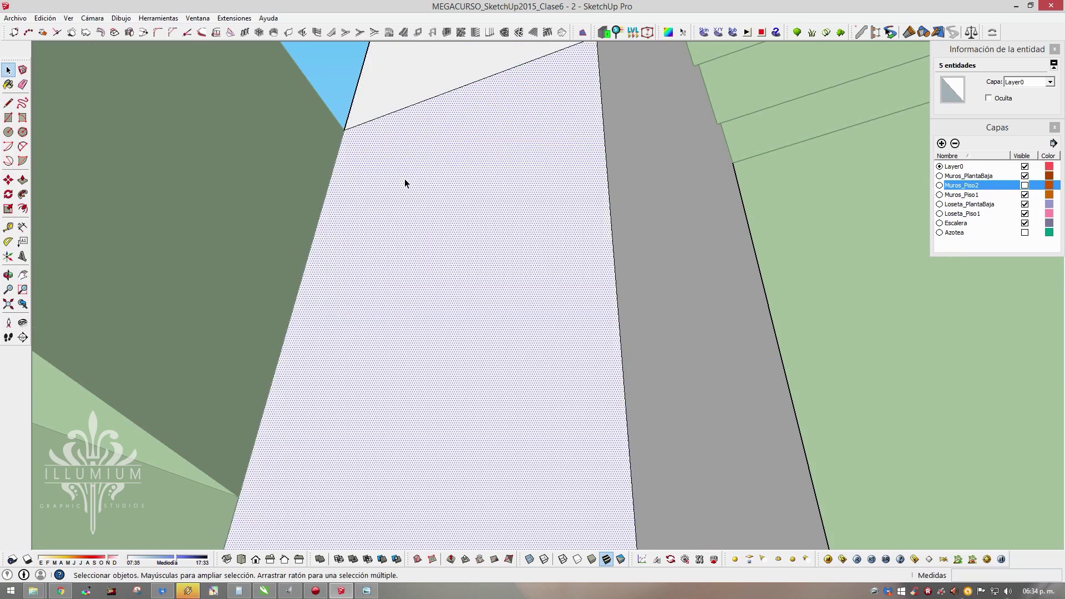
pyautogui.press('l')
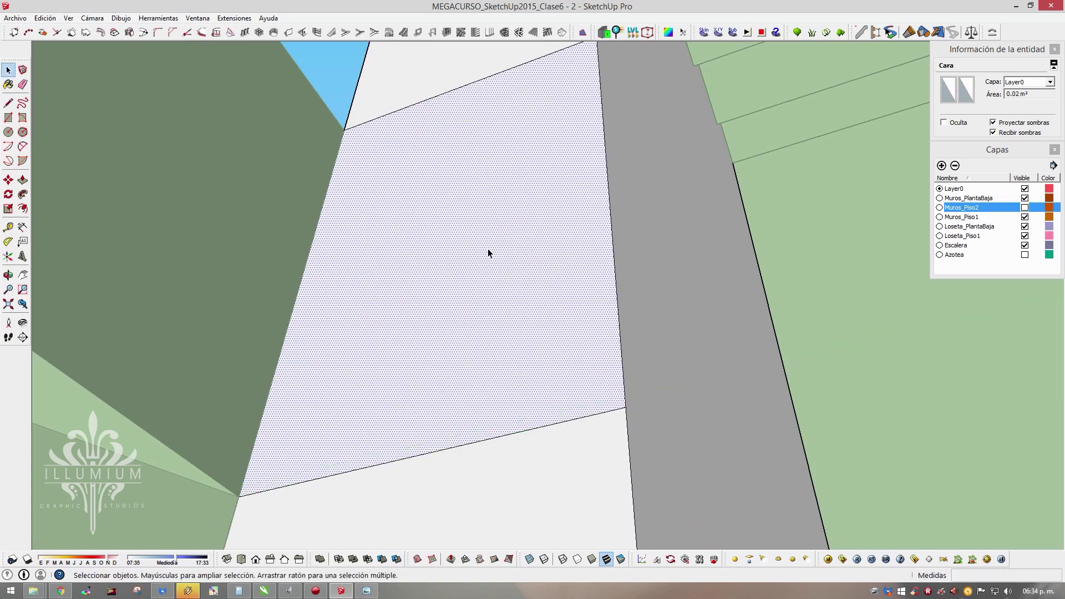
pyautogui.moveTo(488, 248)
pyautogui.mouseDown(button='middle')
pyautogui.moveTo(452, 353)
pyautogui.moveTo(578, 347)
pyautogui.moveTo(368, 442)
pyautogui.moveTo(480, 408)
pyautogui.moveTo(478, 321)
pyautogui.moveTo(459, 385)
pyautogui.moveTo(437, 297)
pyautogui.moveTo(444, 333)
pyautogui.moveTo(324, 269)
pyautogui.moveTo(373, 233)
pyautogui.moveTo(500, 197)
pyautogui.moveTo(545, 226)
pyautogui.moveTo(422, 187)
pyautogui.mouseUp(button='middle')
# Push/pull the split face outward into a thin strip beside the winder steps, then zoom out
pyautogui.press('p')
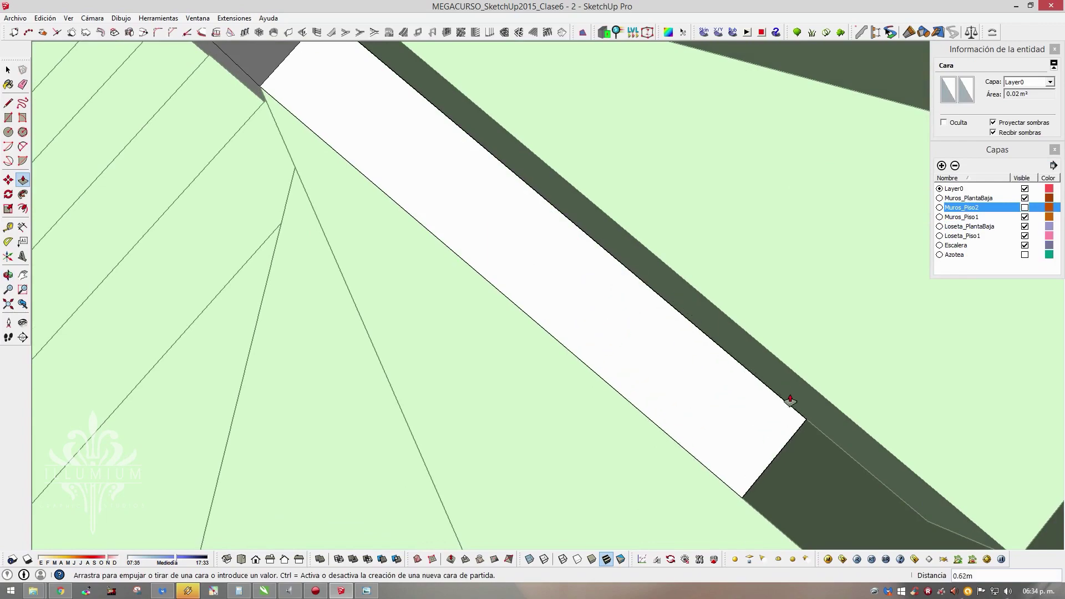
pyautogui.scroll(-2, 813, 427)
pyautogui.press('space')
pyautogui.scroll(-3, 567, 366)
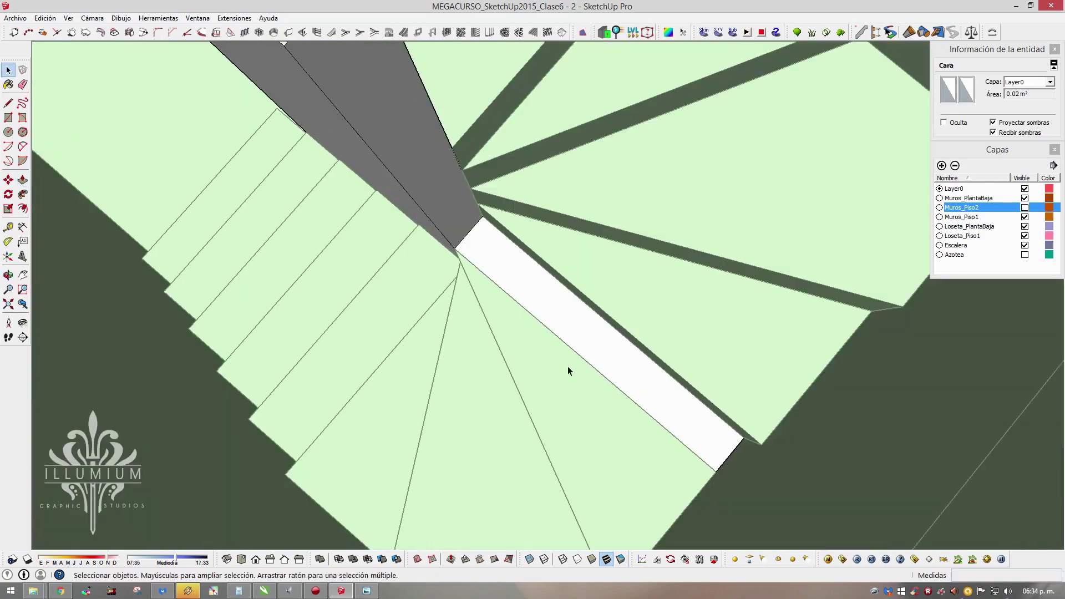
pyautogui.scroll(-5, 531, 332)
pyautogui.scroll(-2, 525, 349)
pyautogui.moveTo(525, 348)
pyautogui.mouseDown(button='middle')
pyautogui.moveTo(675, 194)
pyautogui.moveTo(564, 285)
pyautogui.mouseUp(button='middle')
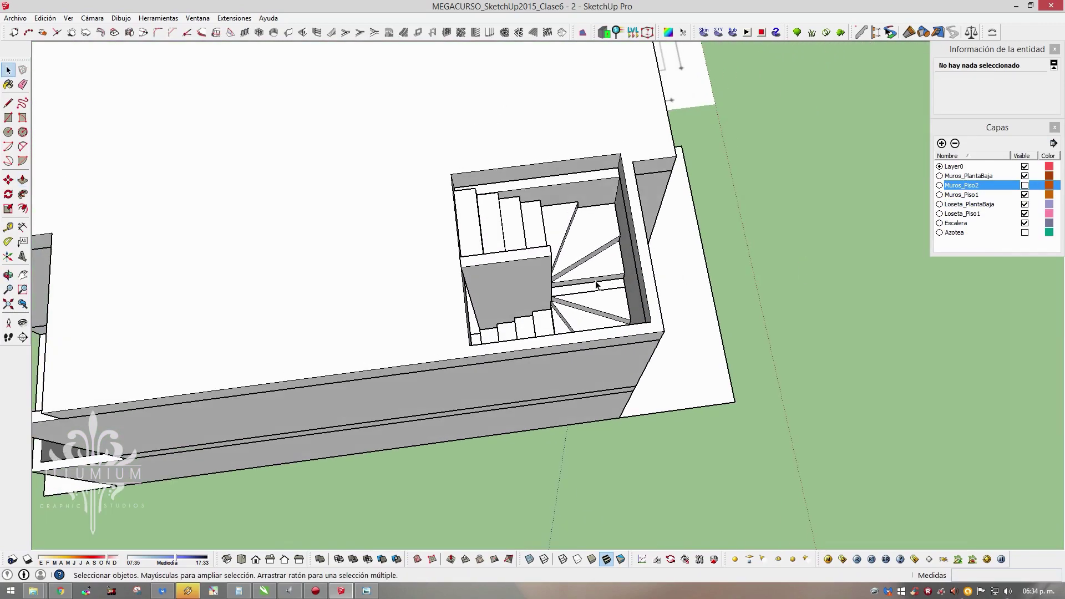
pyautogui.scroll(5, 564, 285)
pyautogui.scroll(4, 599, 321)
pyautogui.moveTo(599, 321); pyautogui.dragTo(684, 376, button='middle')
pyautogui.moveTo(684, 376)
pyautogui.mouseDown()
pyautogui.moveTo(611, 383)
pyautogui.moveTo(469, 348)
pyautogui.moveTo(440, 95)
pyautogui.moveTo(267, 48)
pyautogui.moveTo(147, 235)
pyautogui.mouseUp()
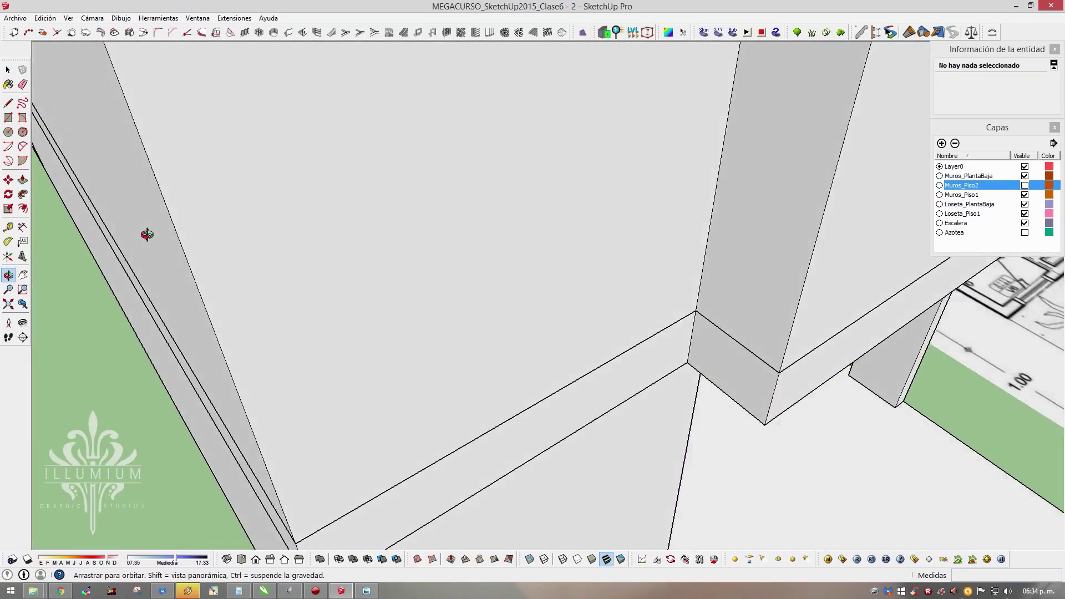
pyautogui.press('space')
pyautogui.scroll(-3, 319, 278)
pyautogui.scroll(-4, 321, 277)
pyautogui.scroll(2, 262, 171)
pyautogui.scroll(3, 261, 171)
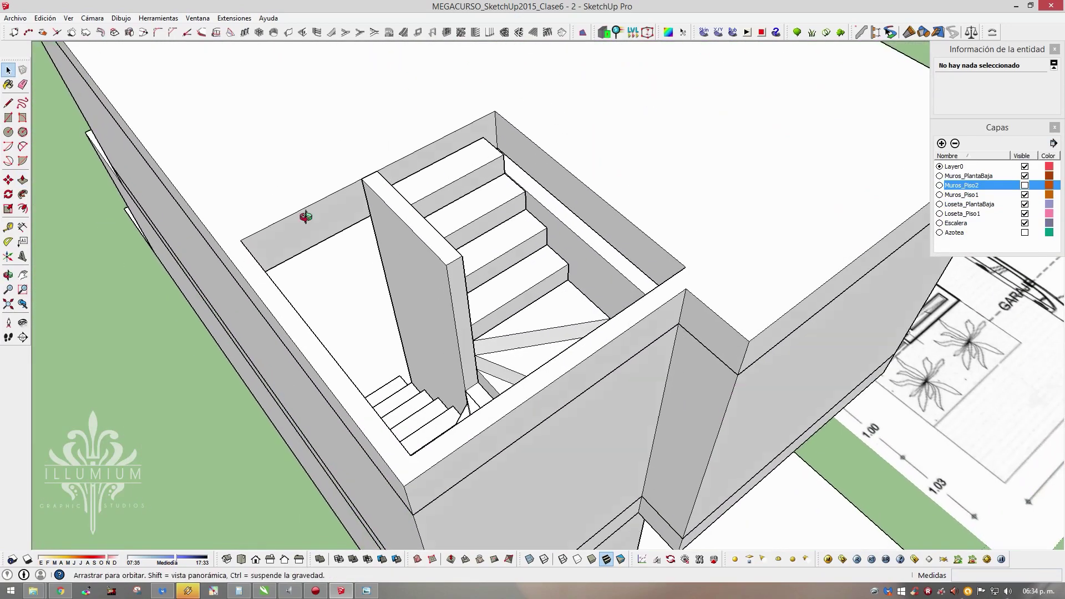
pyautogui.moveTo(304, 209)
pyautogui.mouseDown(button='middle')
pyautogui.moveTo(459, 302)
pyautogui.moveTo(447, 257)
pyautogui.moveTo(275, 247)
pyautogui.moveTo(485, 262)
pyautogui.moveTo(416, 328)
pyautogui.mouseUp(button='middle')
pyautogui.scroll(-4, 416, 328)
pyautogui.scroll(3, 444, 330)
pyautogui.scroll(4, 502, 492)
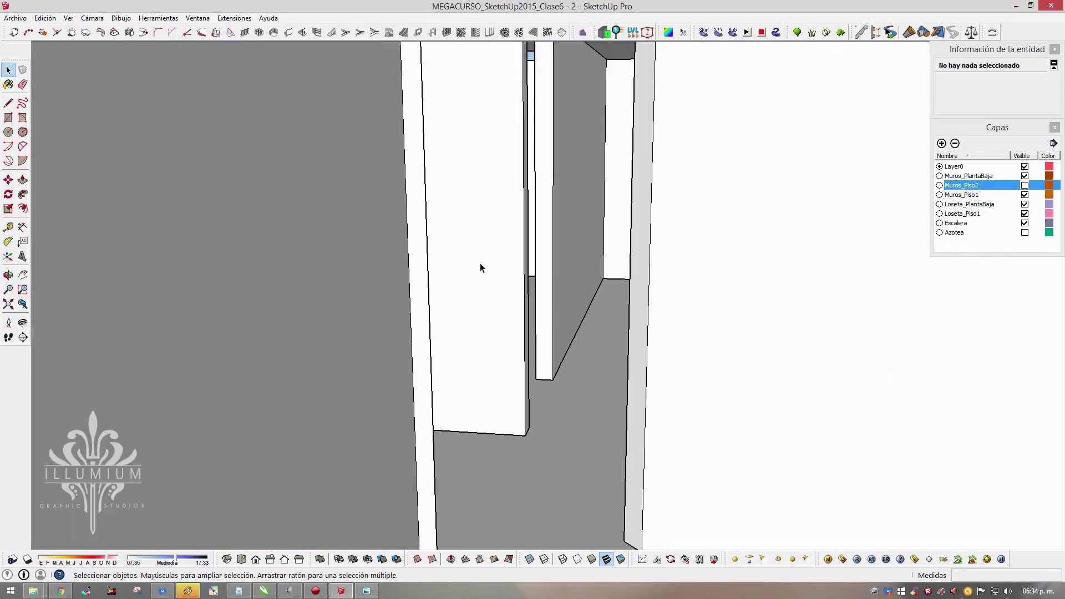
pyautogui.scroll(1, 480, 263)
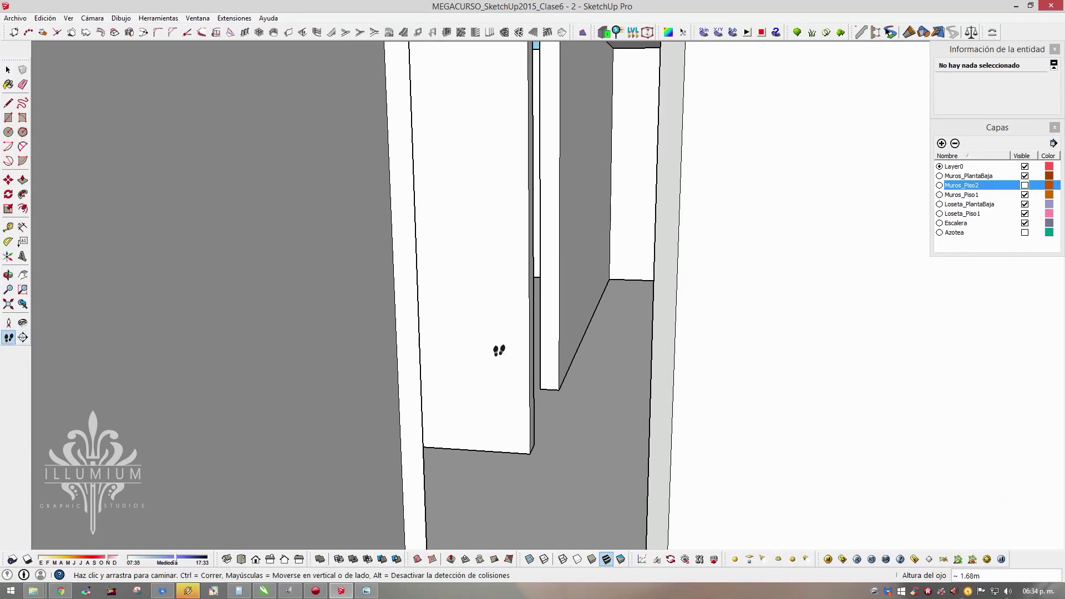
# Walk and orbit through the stairwell toward and through the stair steps
pyautogui.moveTo(490, 268)
pyautogui.mouseDown()
pyautogui.moveTo(439, 231)
pyautogui.moveTo(345, 226)
pyautogui.moveTo(142, 256)
pyautogui.moveTo(26, 417)
pyautogui.moveTo(504, 371)
pyautogui.moveTo(783, 443)
pyautogui.moveTo(888, 504)
pyautogui.mouseUp()
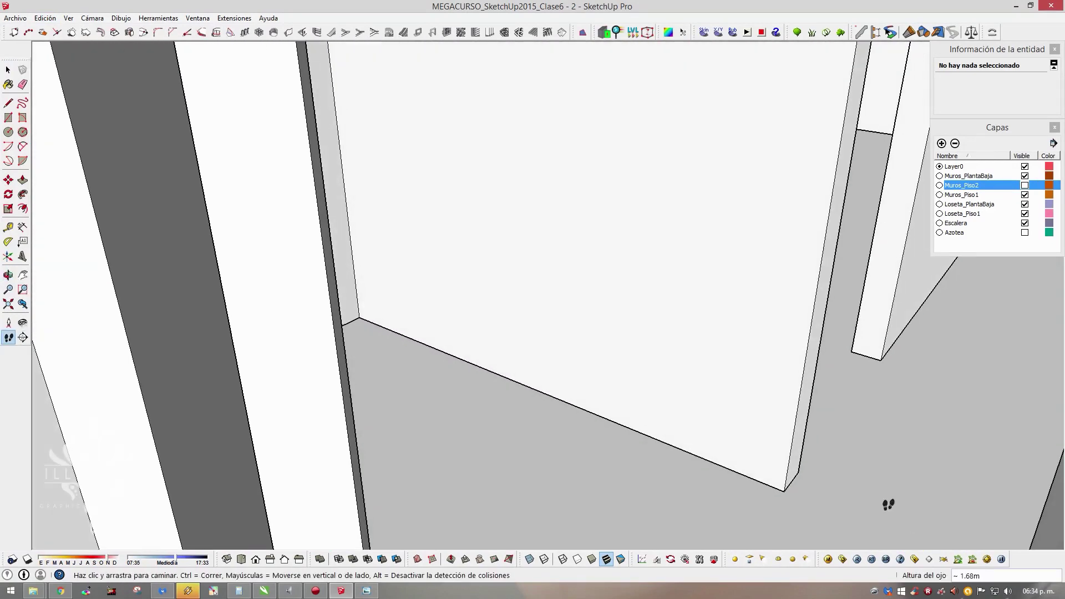
pyautogui.moveTo(800, 467)
pyautogui.mouseDown()
pyautogui.moveTo(767, 415)
pyautogui.moveTo(592, 485)
pyautogui.moveTo(554, 488)
pyautogui.moveTo(927, 516)
pyautogui.moveTo(824, 345)
pyautogui.moveTo(817, 364)
pyautogui.moveTo(480, 409)
pyautogui.moveTo(166, 576)
pyautogui.mouseUp()
pyautogui.press('o')
pyautogui.moveTo(166, 577)
pyautogui.mouseDown(button='middle')
pyautogui.moveTo(261, 362)
pyautogui.moveTo(567, 401)
pyautogui.moveTo(323, 233)
pyautogui.moveTo(435, 548)
pyautogui.mouseUp(button='middle')
pyautogui.moveTo(434, 548)
pyautogui.mouseDown()
pyautogui.moveTo(418, 373)
pyautogui.moveTo(838, 148)
pyautogui.mouseUp()
pyautogui.moveTo(838, 148); pyautogui.dragTo(776, 278, button='middle')
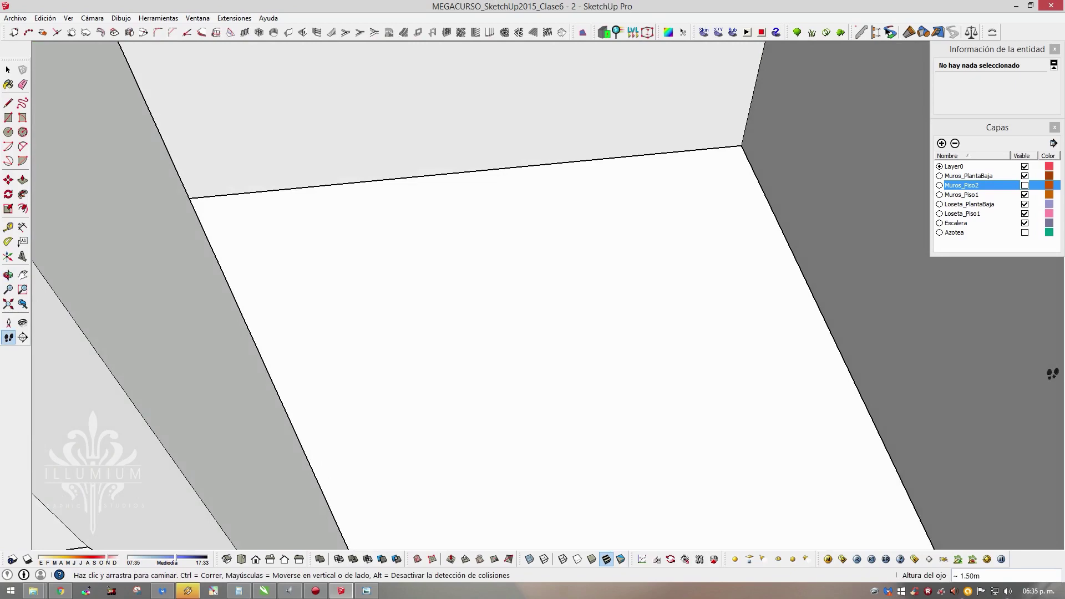
pyautogui.moveTo(616, 354); pyautogui.dragTo(223, 48, button='middle')
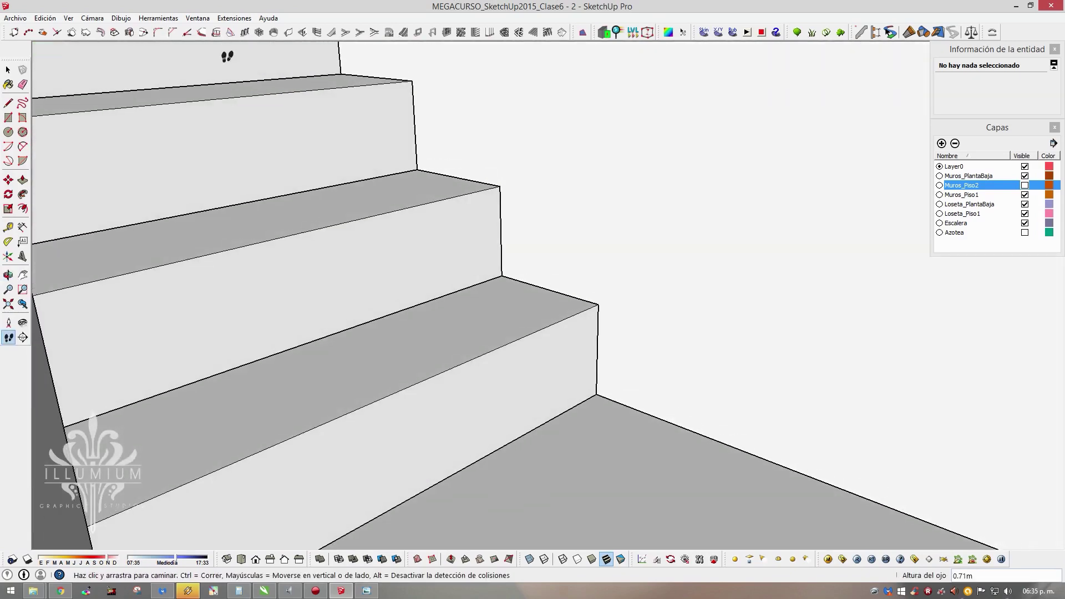
pyautogui.moveTo(451, 249); pyautogui.dragTo(468, 155)
pyautogui.moveTo(468, 155)
pyautogui.mouseDown(button='middle')
pyautogui.moveTo(423, 305)
pyautogui.moveTo(70, 84)
pyautogui.moveTo(497, 340)
pyautogui.mouseUp(button='middle')
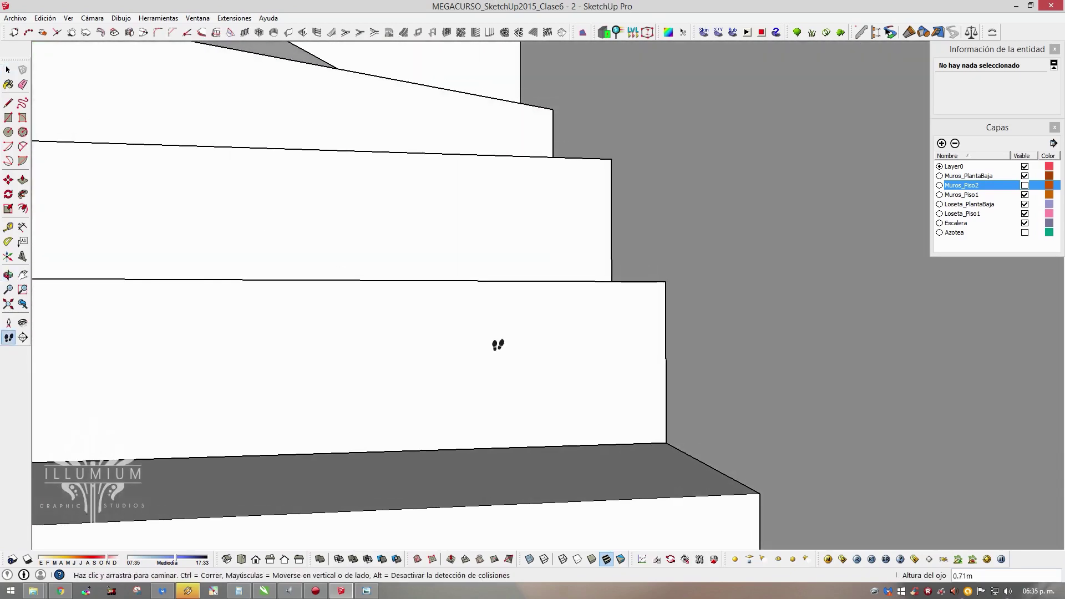
pyautogui.moveTo(502, 221)
pyautogui.mouseDown()
pyautogui.moveTo(504, 231)
pyautogui.moveTo(454, 152)
pyautogui.moveTo(308, 131)
pyautogui.mouseUp()
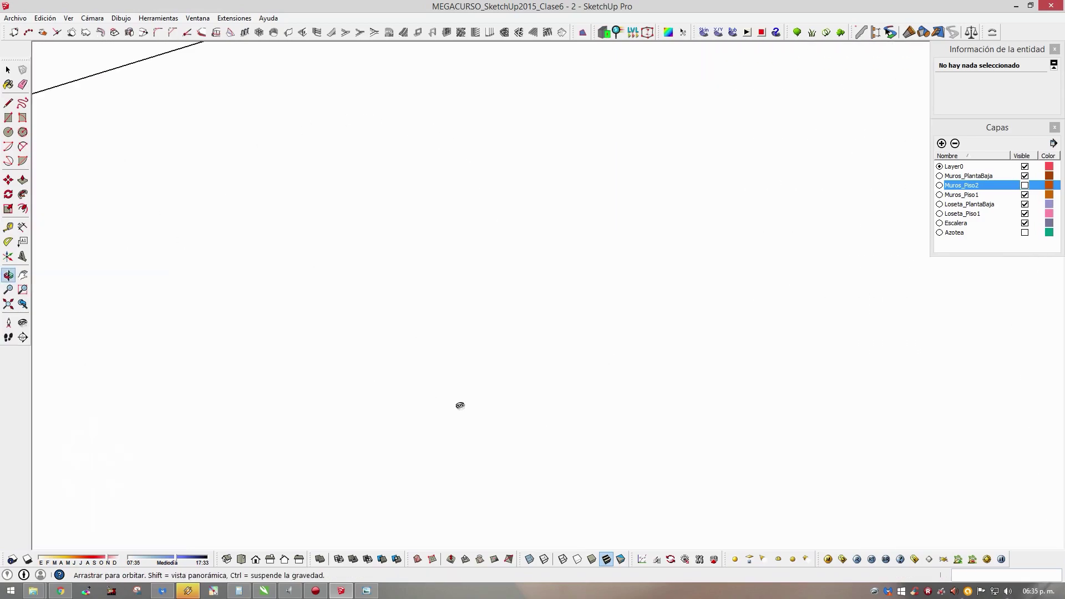
# Keep touring beneath the stair stringer and look up the stairs toward the opening above
pyautogui.moveTo(460, 406)
pyautogui.mouseDown()
pyautogui.moveTo(221, 464)
pyautogui.moveTo(264, 494)
pyautogui.moveTo(109, 235)
pyautogui.mouseUp()
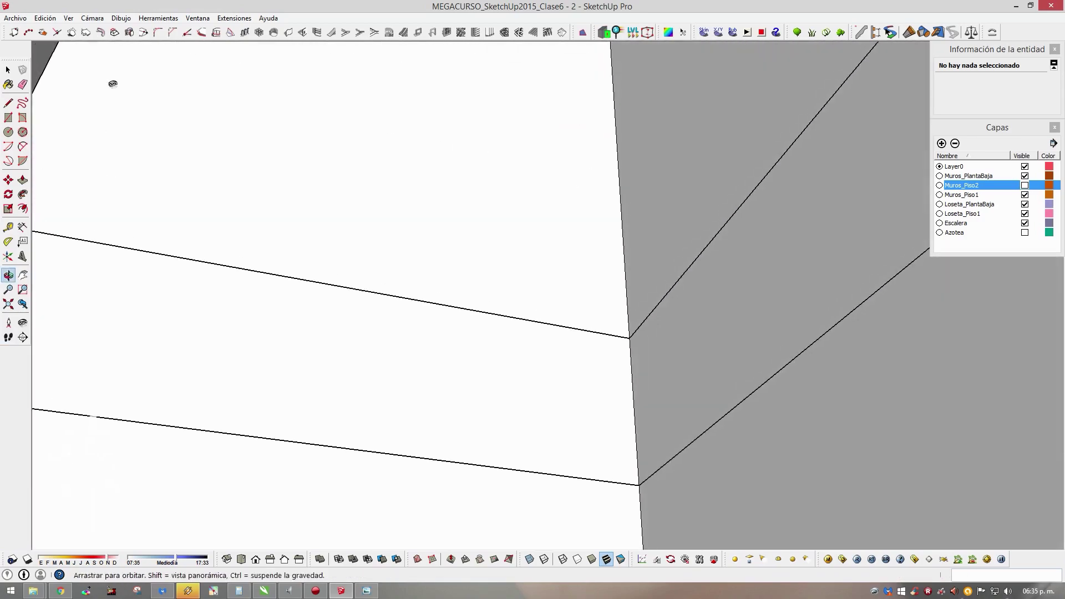
pyautogui.moveTo(574, 337)
pyautogui.mouseDown()
pyautogui.moveTo(443, 278)
pyautogui.moveTo(174, 199)
pyautogui.moveTo(90, 273)
pyautogui.moveTo(547, 167)
pyautogui.moveTo(590, 564)
pyautogui.mouseUp()
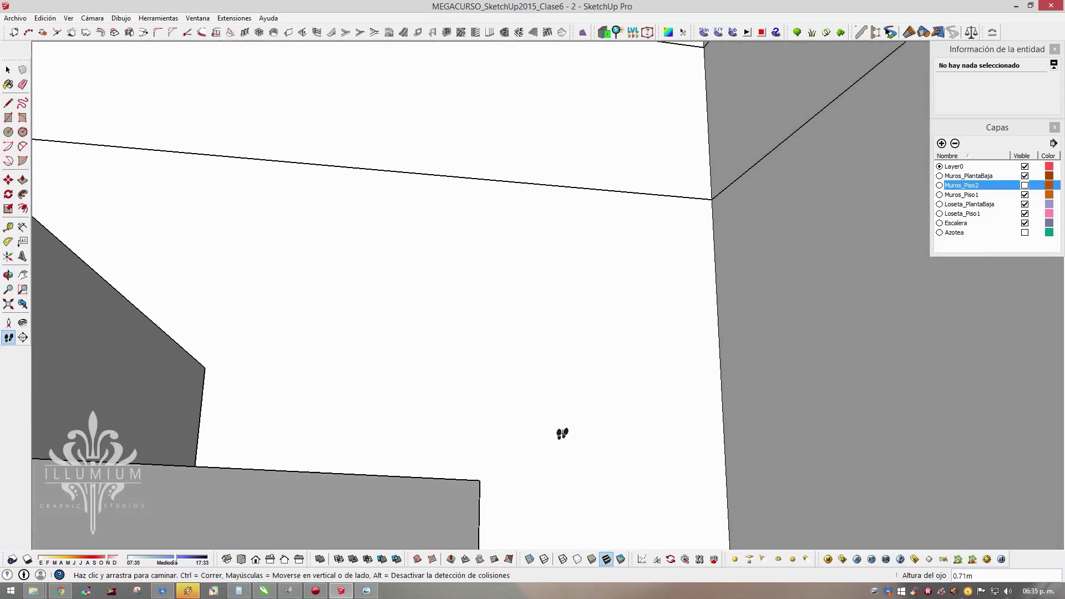
pyautogui.moveTo(562, 433); pyautogui.dragTo(440, 340)
pyautogui.moveTo(440, 340)
pyautogui.mouseDown(button='middle')
pyautogui.moveTo(523, 366)
pyautogui.moveTo(190, 176)
pyautogui.moveTo(478, 191)
pyautogui.mouseUp(button='middle')
pyautogui.moveTo(478, 190); pyautogui.dragTo(482, 218)
pyautogui.moveTo(483, 219)
pyautogui.mouseDown(button='middle')
pyautogui.moveTo(306, 53)
pyautogui.moveTo(708, 311)
pyautogui.mouseUp(button='middle')
pyautogui.moveTo(708, 311)
pyautogui.mouseDown()
pyautogui.moveTo(736, 257)
pyautogui.moveTo(778, 244)
pyautogui.mouseUp()
pyautogui.moveTo(558, 195); pyautogui.dragTo(562, 195)
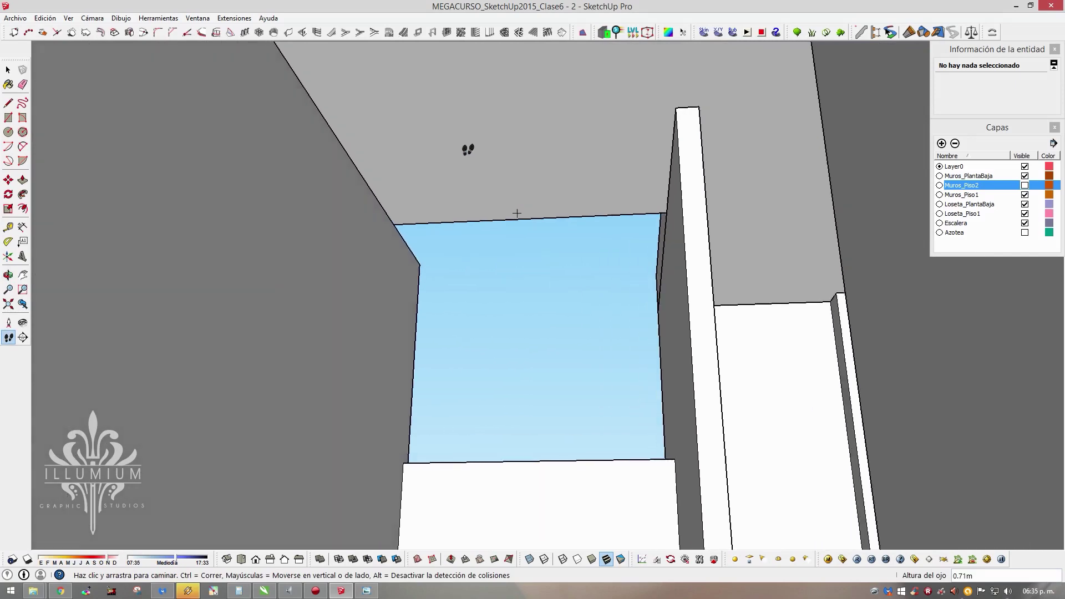
pyautogui.moveTo(492, 279); pyautogui.dragTo(476, 128)
pyautogui.moveTo(476, 129)
pyautogui.mouseDown(button='middle')
pyautogui.moveTo(566, 563)
pyautogui.moveTo(111, 368)
pyautogui.mouseUp(button='middle')
pyautogui.click(8, 337)
pyautogui.moveTo(262, 354)
pyautogui.mouseDown(button='middle')
pyautogui.moveTo(161, 2)
pyautogui.moveTo(404, 215)
pyautogui.moveTo(597, 173)
pyautogui.moveTo(679, 543)
pyautogui.mouseUp(button='middle')
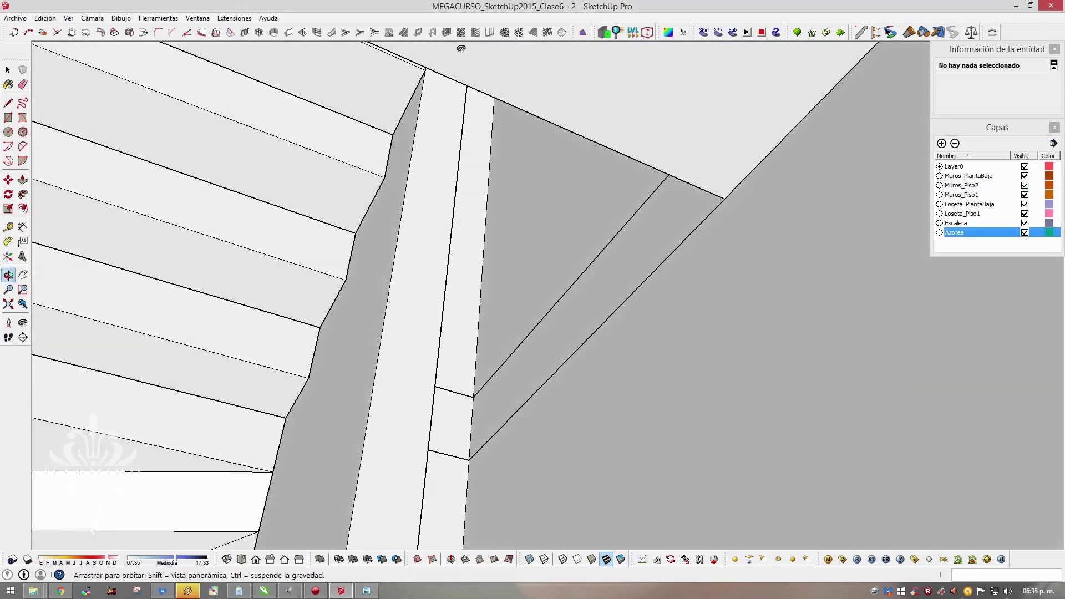
pyautogui.moveTo(625, 349)
pyautogui.mouseDown(button='middle')
pyautogui.moveTo(414, 164)
pyautogui.moveTo(445, 400)
pyautogui.moveTo(708, 522)
pyautogui.mouseUp(button='middle')
pyautogui.moveTo(742, 353); pyautogui.dragTo(711, 276)
pyautogui.moveTo(711, 276); pyautogui.dragTo(402, 257, button='middle')
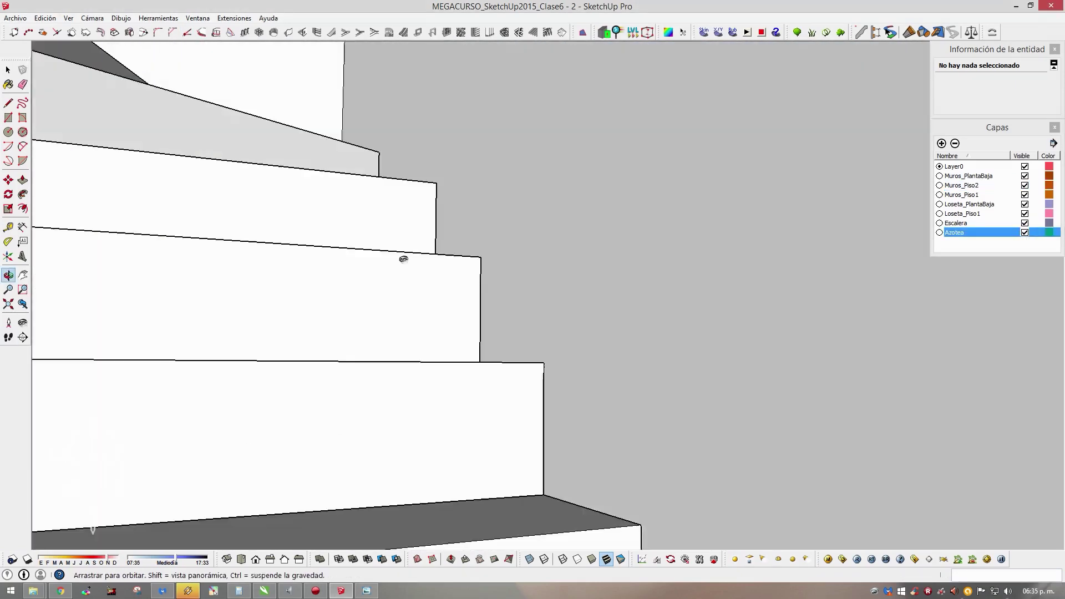
pyautogui.moveTo(482, 249)
pyautogui.mouseDown()
pyautogui.moveTo(403, 134)
pyautogui.moveTo(618, 281)
pyautogui.moveTo(496, 378)
pyautogui.mouseUp()
pyautogui.moveTo(599, 198)
pyautogui.mouseDown()
pyautogui.moveTo(478, 111)
pyautogui.moveTo(571, 252)
pyautogui.moveTo(105, 257)
pyautogui.mouseUp()
pyautogui.moveTo(105, 257)
pyautogui.mouseDown(button='middle')
pyautogui.moveTo(83, 314)
pyautogui.moveTo(390, 335)
pyautogui.moveTo(526, 365)
pyautogui.mouseUp(button='middle')
pyautogui.moveTo(561, 317)
pyautogui.mouseDown(button='middle')
pyautogui.moveTo(359, 281)
pyautogui.moveTo(440, 214)
pyautogui.mouseUp(button='middle')
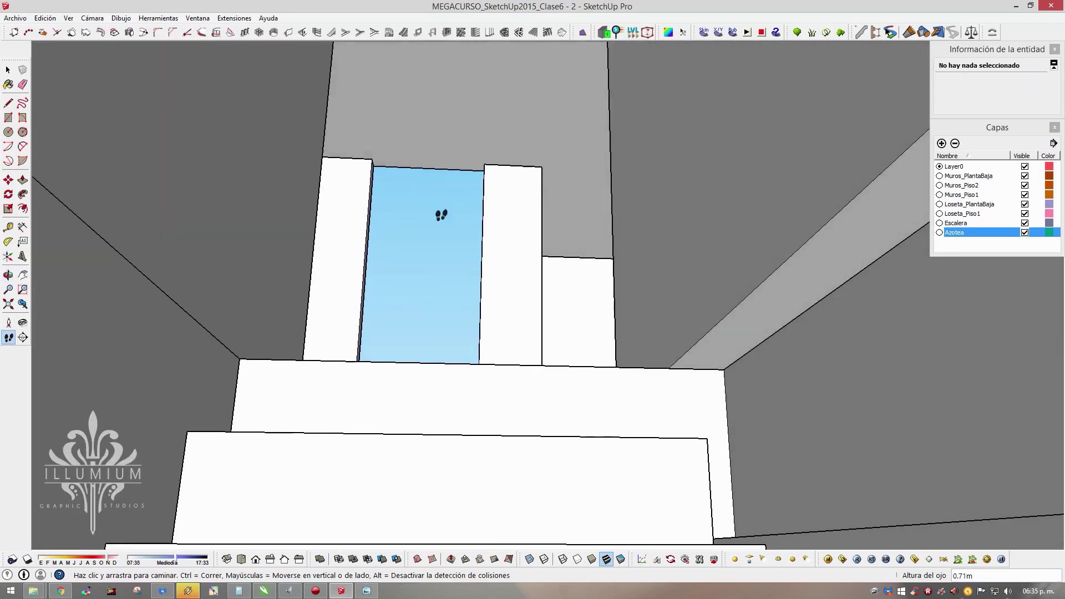
pyautogui.moveTo(504, 254)
pyautogui.mouseDown()
pyautogui.moveTo(504, 191)
pyautogui.moveTo(449, 211)
pyautogui.moveTo(409, 255)
pyautogui.moveTo(395, 195)
pyautogui.mouseUp()
pyautogui.moveTo(395, 195)
pyautogui.mouseDown(button='middle')
pyautogui.moveTo(429, 237)
pyautogui.moveTo(809, 469)
pyautogui.moveTo(647, 369)
pyautogui.moveTo(689, 452)
pyautogui.moveTo(760, 333)
pyautogui.moveTo(765, 171)
pyautogui.moveTo(609, 234)
pyautogui.mouseUp(button='middle')
pyautogui.press('space')
# Select the narrow face beside the stairwell and orbit down to the floor-wall edge
pyautogui.click(483, 257)
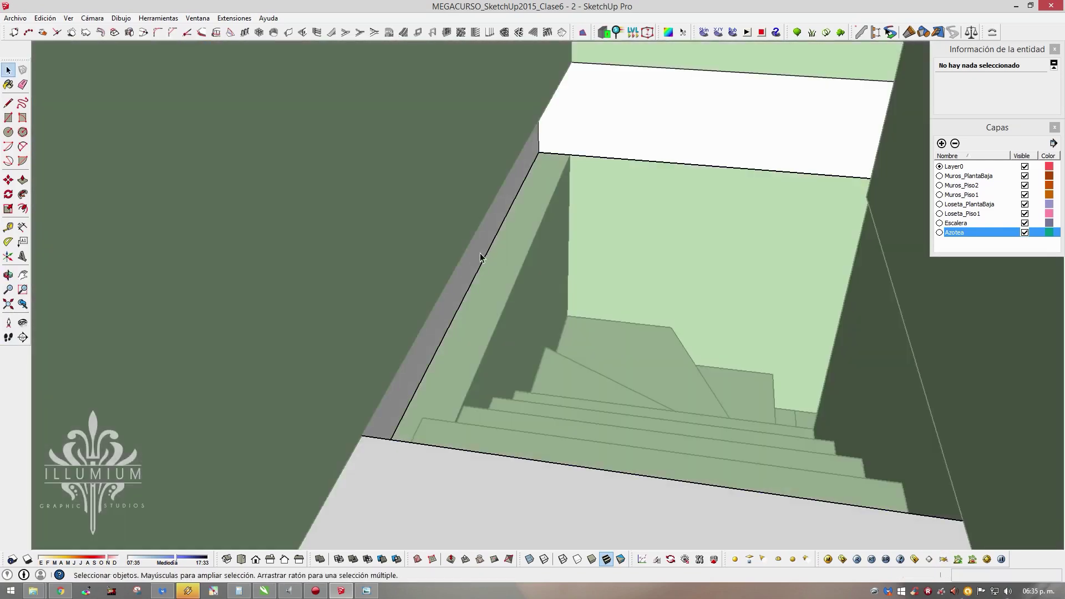
pyautogui.scroll(3, 481, 257)
pyautogui.click(564, 181)
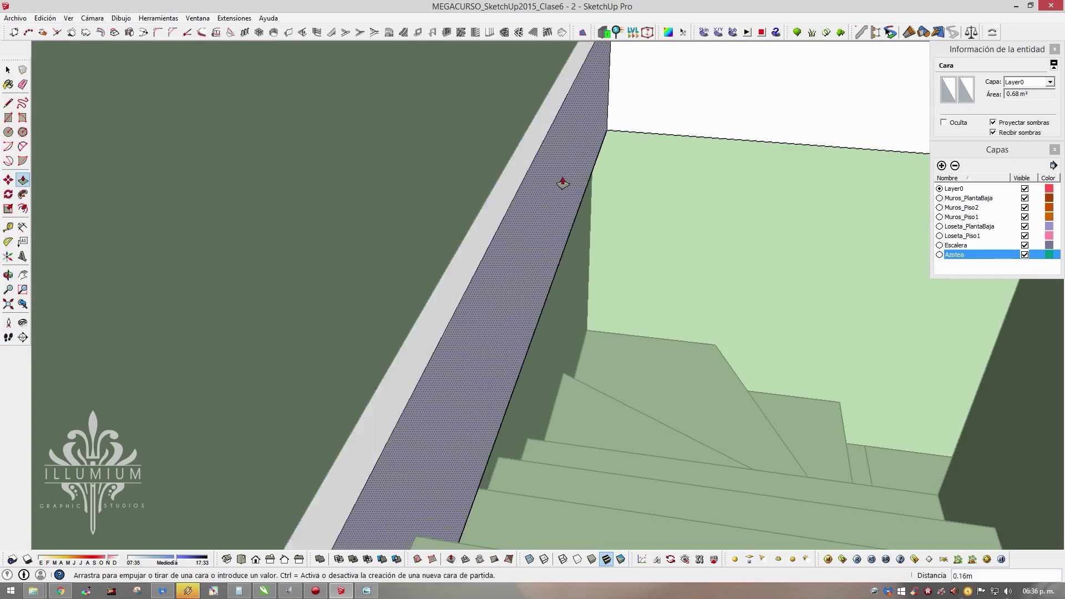
pyautogui.click(538, 176)
pyautogui.moveTo(544, 208)
pyautogui.mouseDown(button='middle')
pyautogui.moveTo(135, 237)
pyautogui.moveTo(52, 200)
pyautogui.mouseUp(button='middle')
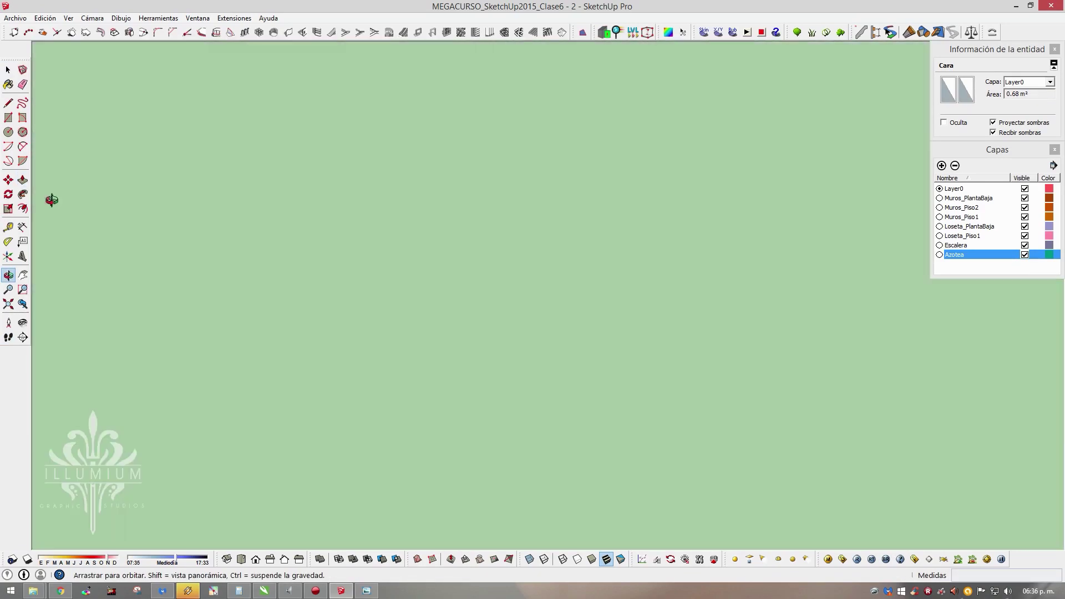
pyautogui.moveTo(166, 197)
pyautogui.mouseDown(button='middle')
pyautogui.moveTo(207, 231)
pyautogui.moveTo(428, 104)
pyautogui.moveTo(293, 76)
pyautogui.moveTo(249, 52)
pyautogui.moveTo(454, 228)
pyautogui.moveTo(248, 177)
pyautogui.mouseUp(button='middle')
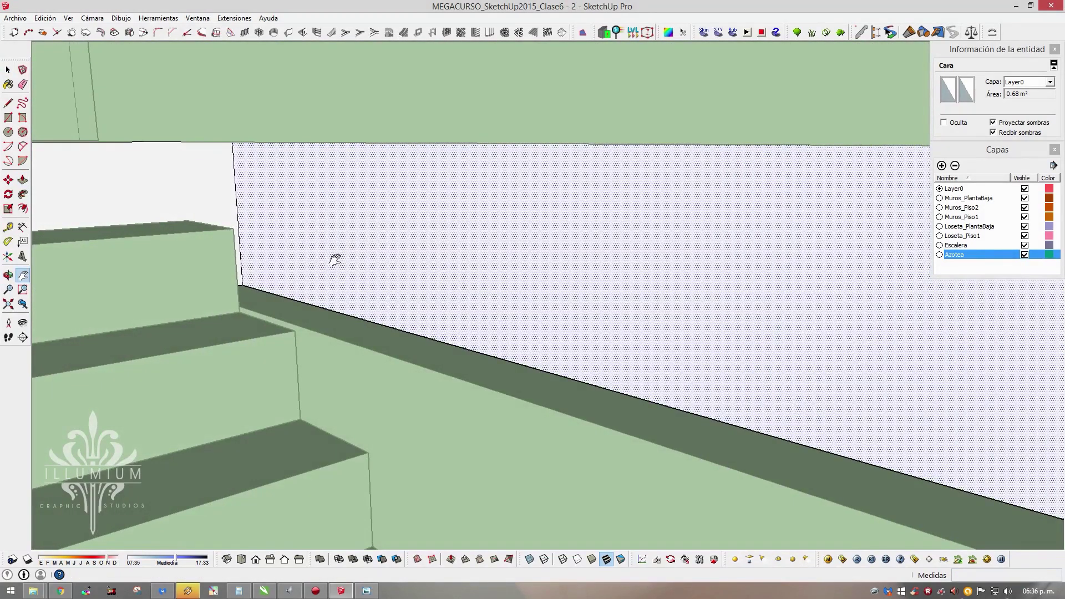
# Pull the floor face up 0.12 m to fill the dark strip and orbit to check
pyautogui.moveTo(387, 347); pyautogui.dragTo(387, 364)
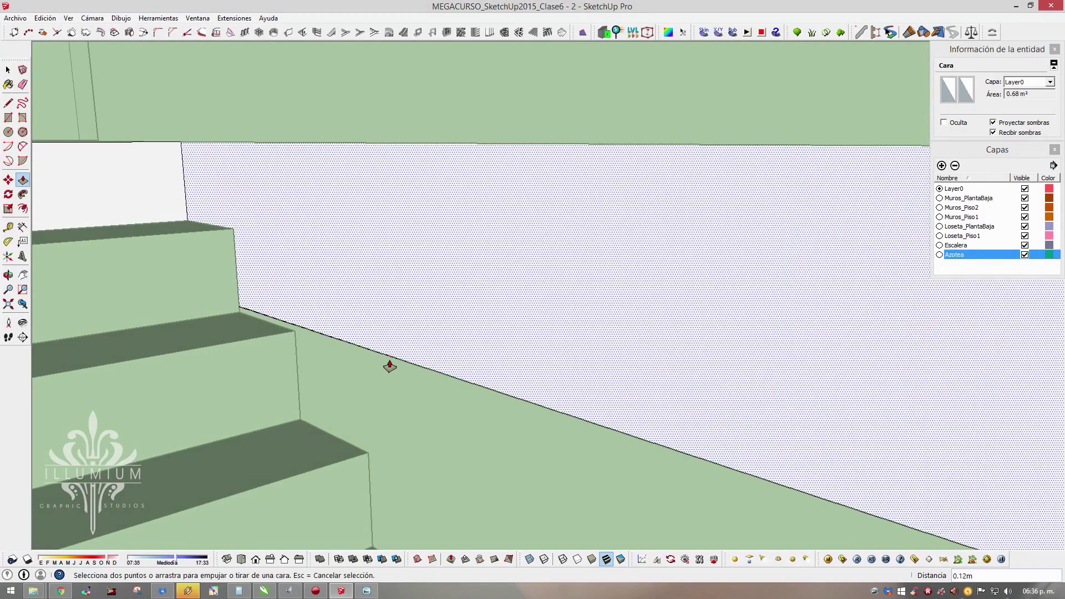
pyautogui.moveTo(389, 366)
pyautogui.mouseDown(button='middle')
pyautogui.moveTo(299, 273)
pyautogui.moveTo(366, 321)
pyautogui.moveTo(399, 327)
pyautogui.moveTo(387, 315)
pyautogui.moveTo(140, 215)
pyautogui.moveTo(301, 272)
pyautogui.moveTo(235, 263)
pyautogui.moveTo(284, 235)
pyautogui.moveTo(423, 238)
pyautogui.moveTo(280, 194)
pyautogui.moveTo(673, 427)
pyautogui.moveTo(410, 257)
pyautogui.moveTo(388, 298)
pyautogui.mouseUp(button='middle')
pyautogui.scroll(3, 388, 297)
pyautogui.scroll(3, 317, 302)
# Select the upper-floor wall blocks and hide them
pyautogui.scroll(3, 441, 310)
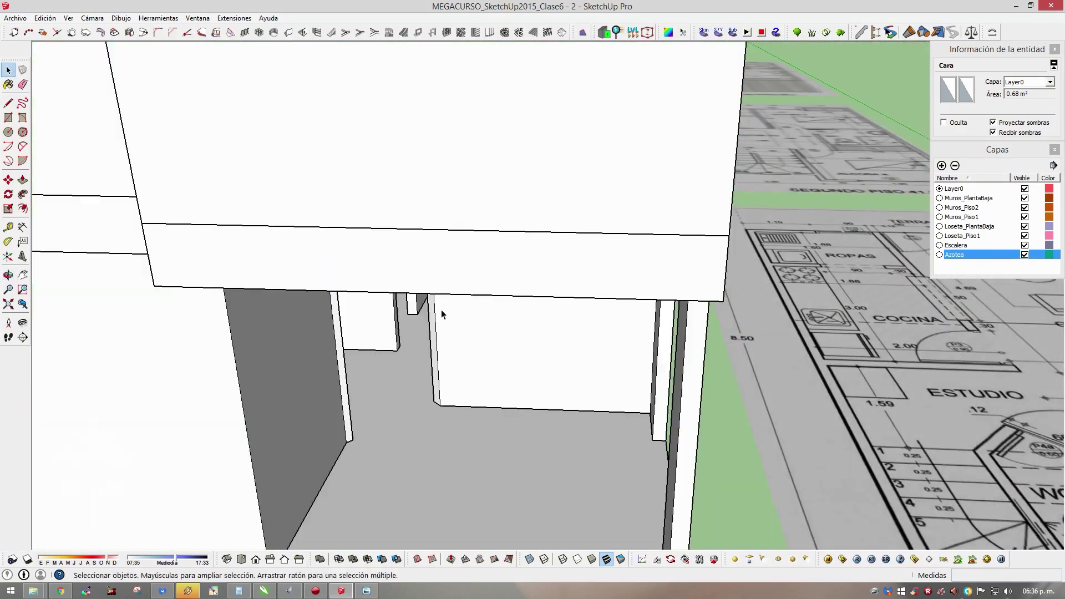
pyautogui.scroll(-5, 441, 310)
pyautogui.scroll(-3, 368, 276)
pyautogui.scroll(-3, 281, 169)
pyautogui.scroll(5, 341, 228)
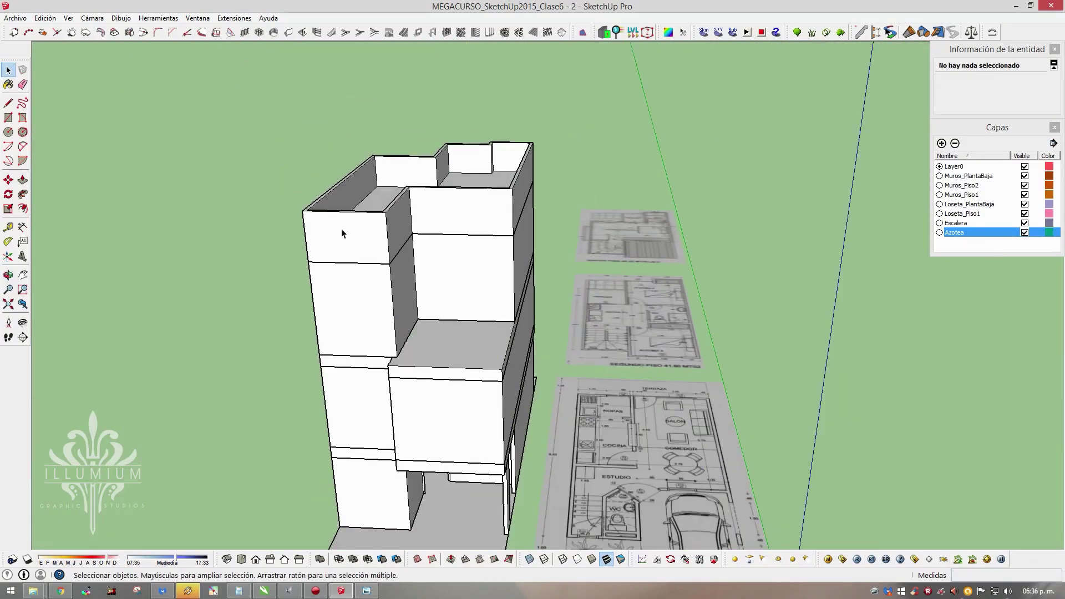
pyautogui.moveTo(341, 233)
pyautogui.mouseDown(button='middle')
pyautogui.moveTo(455, 256)
pyautogui.moveTo(465, 294)
pyautogui.moveTo(466, 283)
pyautogui.moveTo(573, 259)
pyautogui.moveTo(431, 267)
pyautogui.moveTo(511, 268)
pyautogui.moveTo(518, 204)
pyautogui.moveTo(584, 292)
pyautogui.moveTo(442, 348)
pyautogui.mouseUp(button='middle')
pyautogui.scroll(5, 451, 499)
pyautogui.scroll(-8, 451, 500)
pyautogui.moveTo(551, 416)
pyautogui.mouseDown(button='middle')
pyautogui.moveTo(725, 435)
pyautogui.moveTo(471, 309)
pyautogui.mouseUp(button='middle')
pyautogui.scroll(3, 470, 309)
pyautogui.click(462, 203)
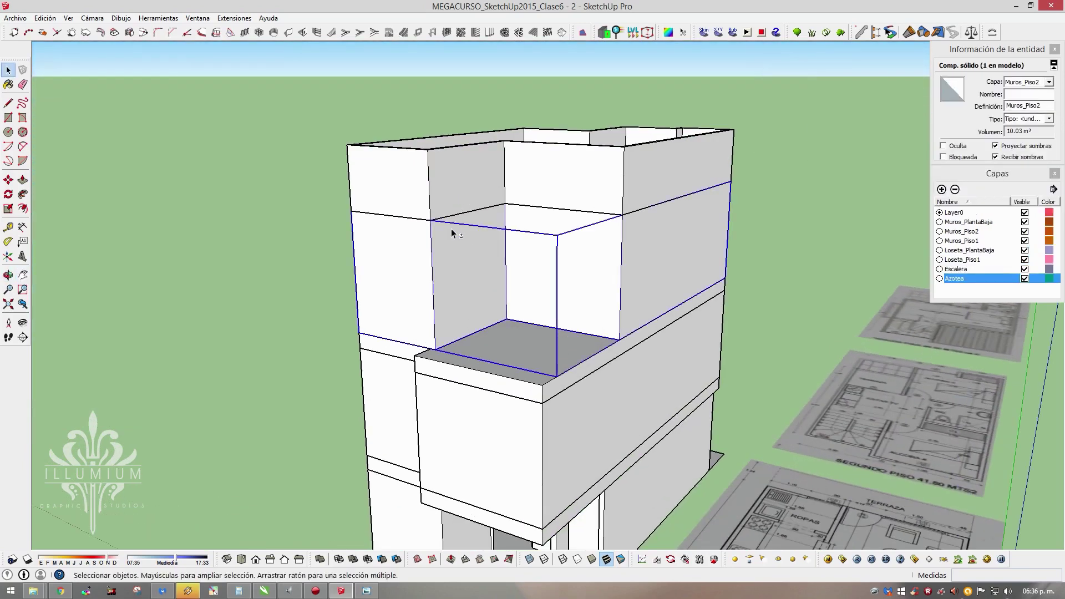
pyautogui.moveTo(462, 203); pyautogui.dragTo(525, 243, button='middle')
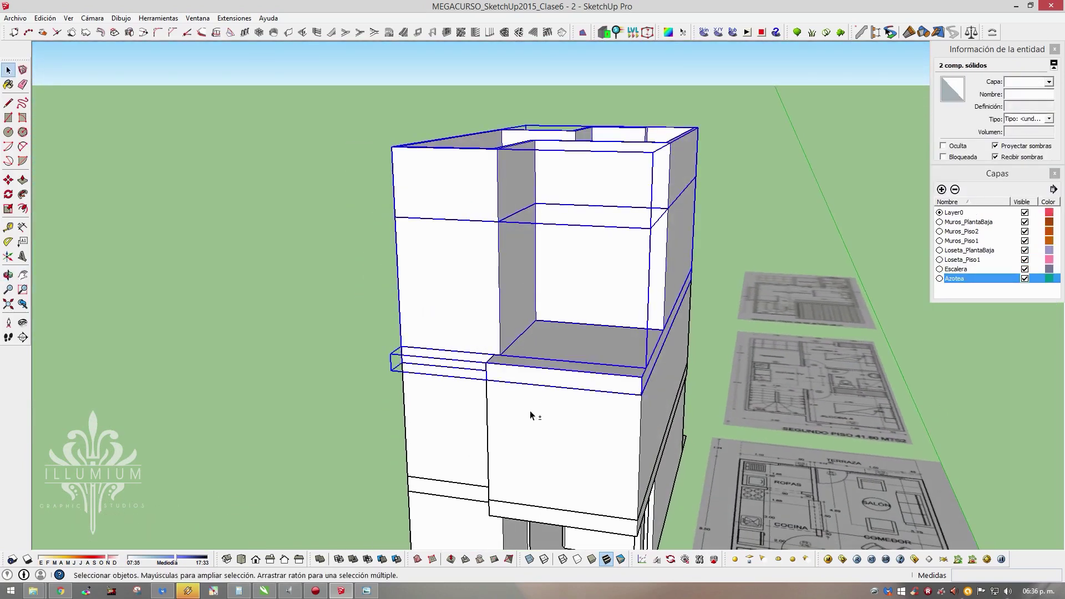
pyautogui.keyDown('shift'); pyautogui.click(500, 518); pyautogui.keyUp('shift')
pyautogui.rightClick(537, 233)
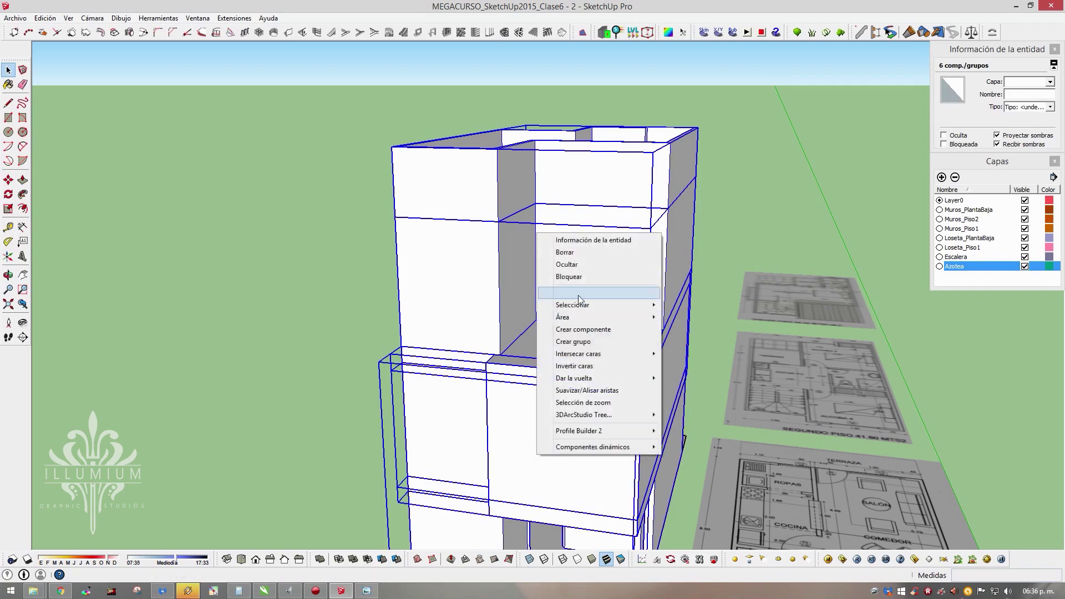
pyautogui.click(585, 268)
# Hide the first-floor wall block around the spiral staircase
pyautogui.moveTo(547, 373); pyautogui.dragTo(837, 408, button='middle')
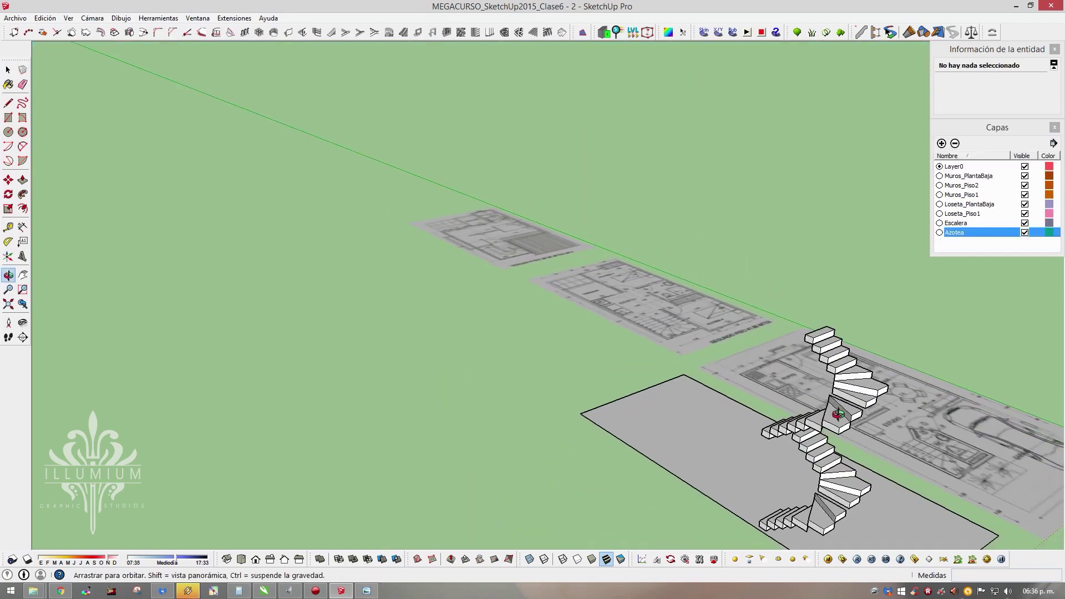
pyautogui.scroll(3, 867, 474)
pyautogui.moveTo(867, 473)
pyautogui.mouseDown(button='middle')
pyautogui.moveTo(694, 373)
pyautogui.moveTo(587, 328)
pyautogui.moveTo(688, 382)
pyautogui.moveTo(717, 323)
pyautogui.moveTo(865, 246)
pyautogui.moveTo(797, 337)
pyautogui.moveTo(564, 181)
pyautogui.moveTo(688, 247)
pyautogui.moveTo(613, 260)
pyautogui.mouseUp(button='middle')
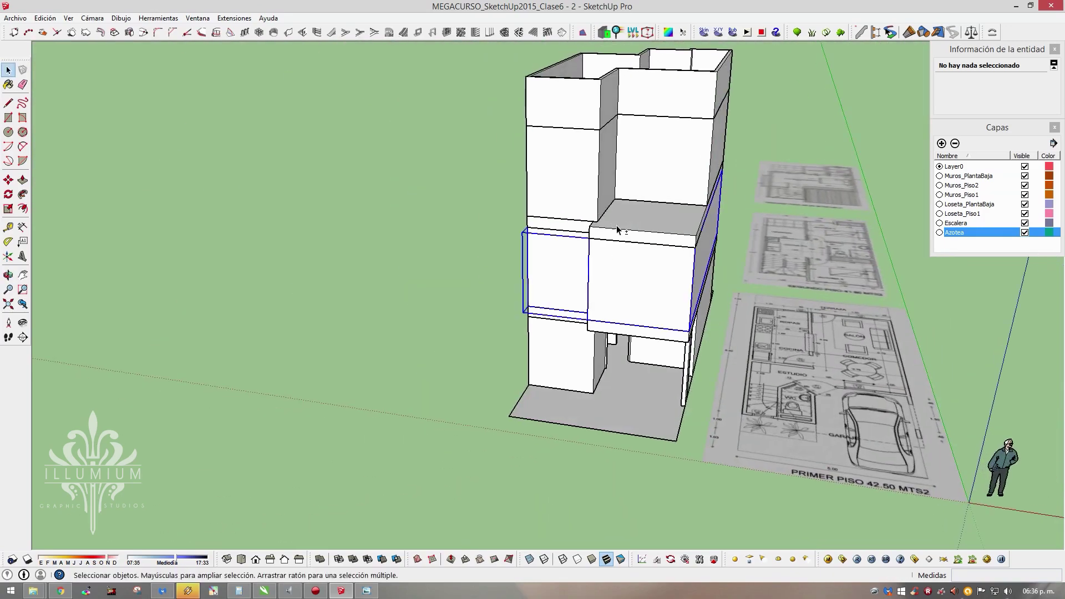
pyautogui.click(617, 229)
pyautogui.rightClick(629, 111)
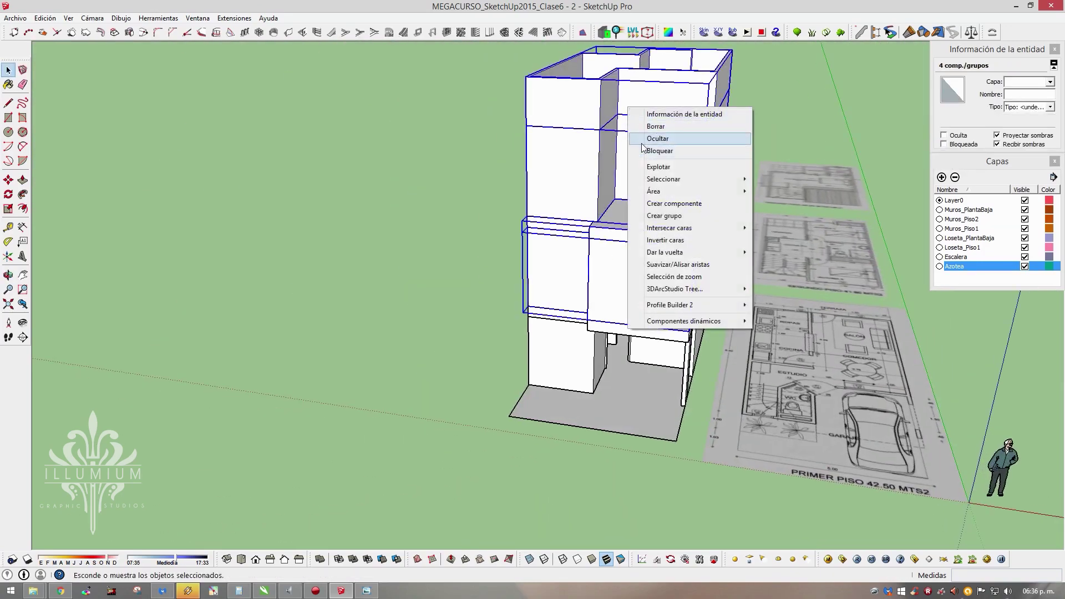
pyautogui.click(633, 138)
# Hide the floor slab, leaving the stair component selected
pyautogui.scroll(3, 608, 279)
pyautogui.moveTo(608, 278)
pyautogui.mouseDown(button='middle')
pyautogui.moveTo(443, 371)
pyautogui.moveTo(668, 357)
pyautogui.moveTo(908, 371)
pyautogui.moveTo(999, 427)
pyautogui.moveTo(928, 299)
pyautogui.moveTo(634, 268)
pyautogui.moveTo(616, 291)
pyautogui.mouseUp(button='middle')
pyautogui.scroll(5, 435, 381)
pyautogui.scroll(-5, 616, 290)
pyautogui.rightClick(724, 273)
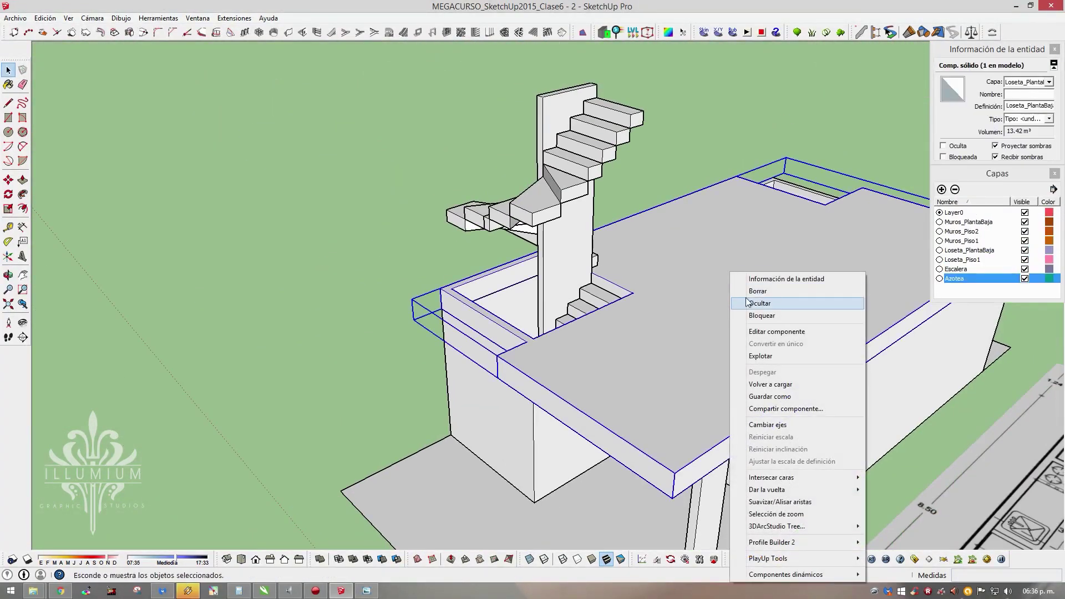
pyautogui.click(743, 302)
pyautogui.rightClick(592, 310)
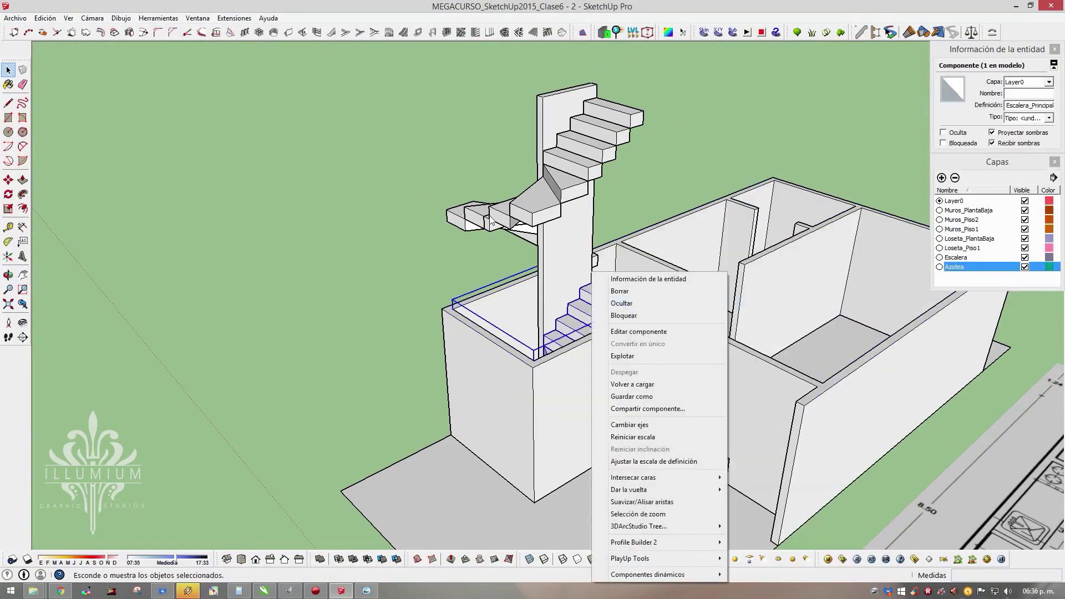
pyautogui.click(572, 314)
pyautogui.moveTo(577, 319); pyautogui.dragTo(638, 320, button='middle')
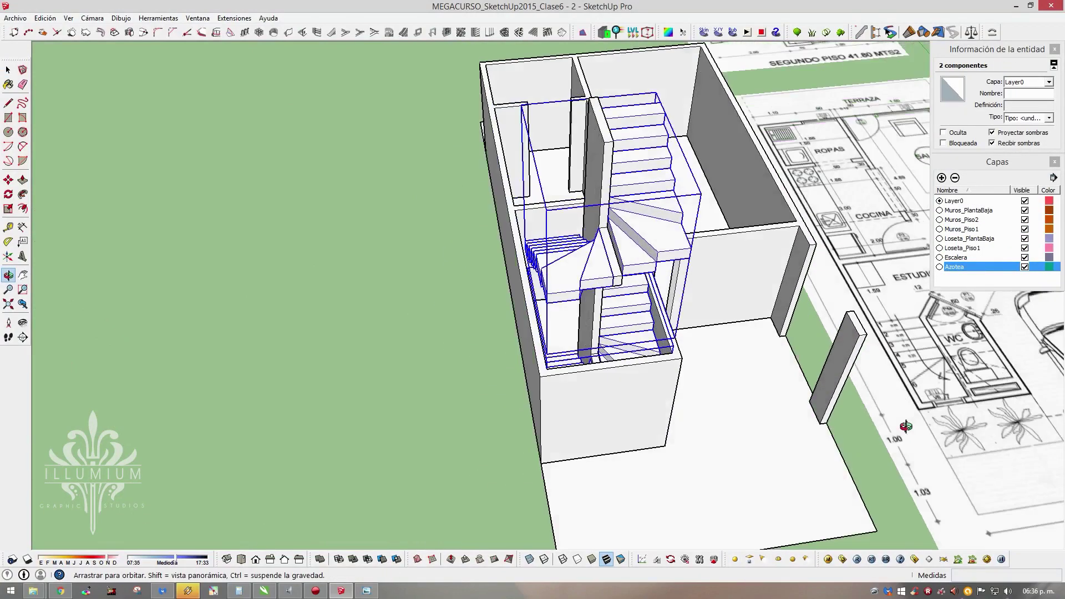
pyautogui.press('g')
pyautogui.write('Escaleras_Completas')
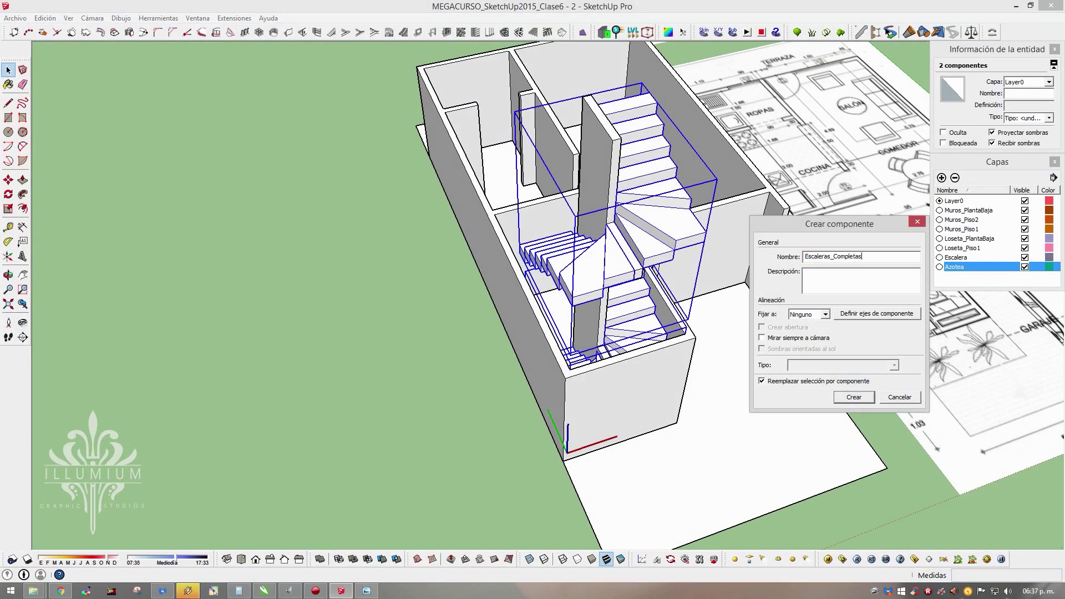
pyautogui.press('Return')
pyautogui.moveTo(555, 311); pyautogui.dragTo(592, 269, button='middle')
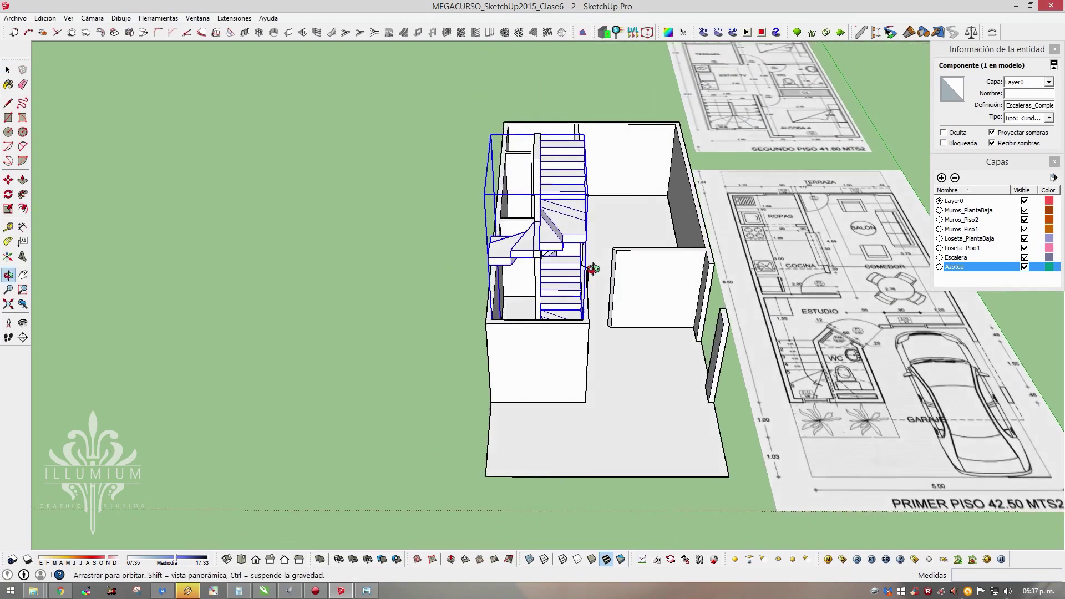
pyautogui.scroll(3, 683, 242)
pyautogui.click(1049, 82)
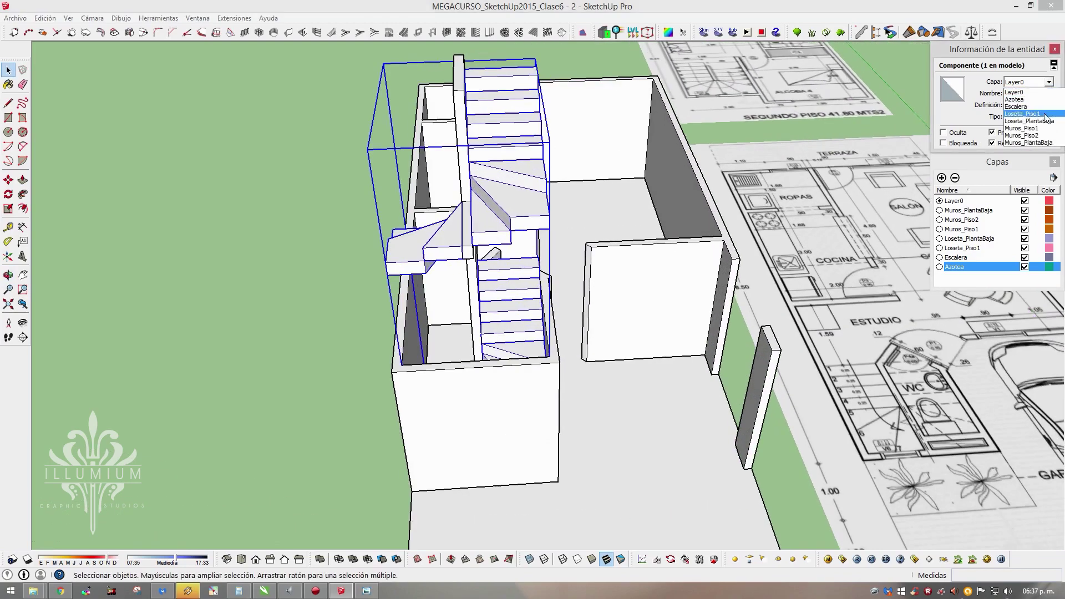
pyautogui.click(761, 355)
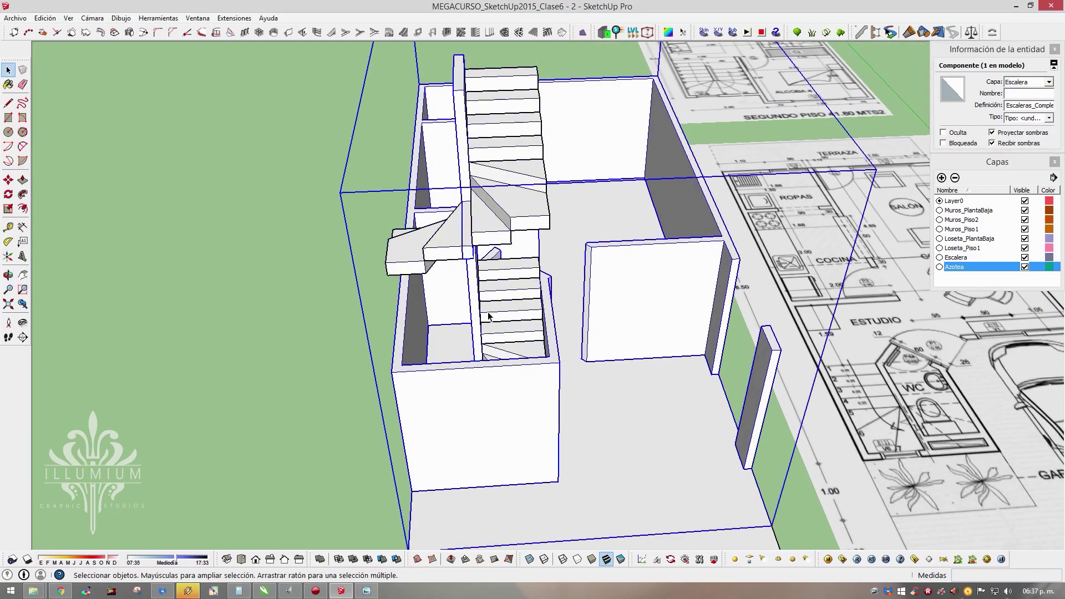
pyautogui.moveTo(721, 333); pyautogui.dragTo(312, 376, button='middle')
pyautogui.scroll(4, 603, 284)
pyautogui.scroll(4, 603, 284)
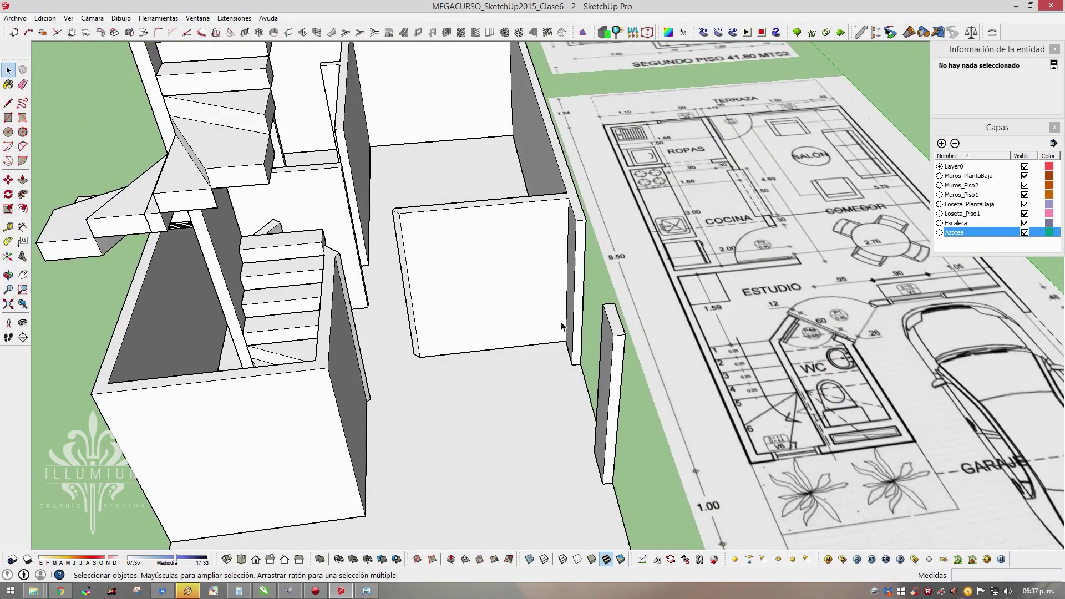
# Hide the Escalera layer and orbit close around the ground-floor walls
pyautogui.click(1025, 223)
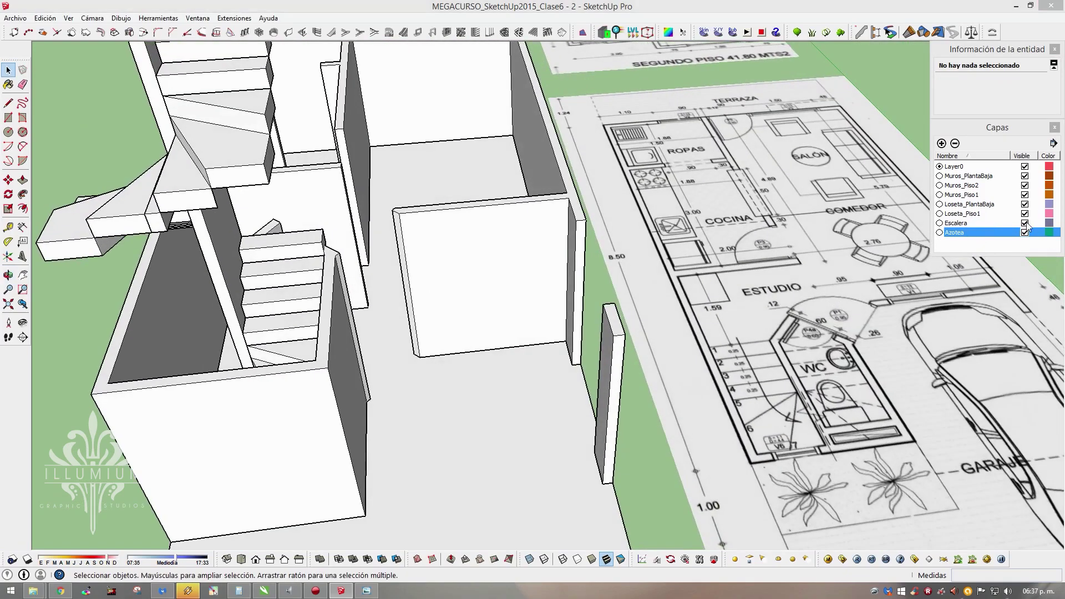
pyautogui.moveTo(205, 219); pyautogui.dragTo(492, 206, button='middle')
pyautogui.scroll(-5, 552, 309)
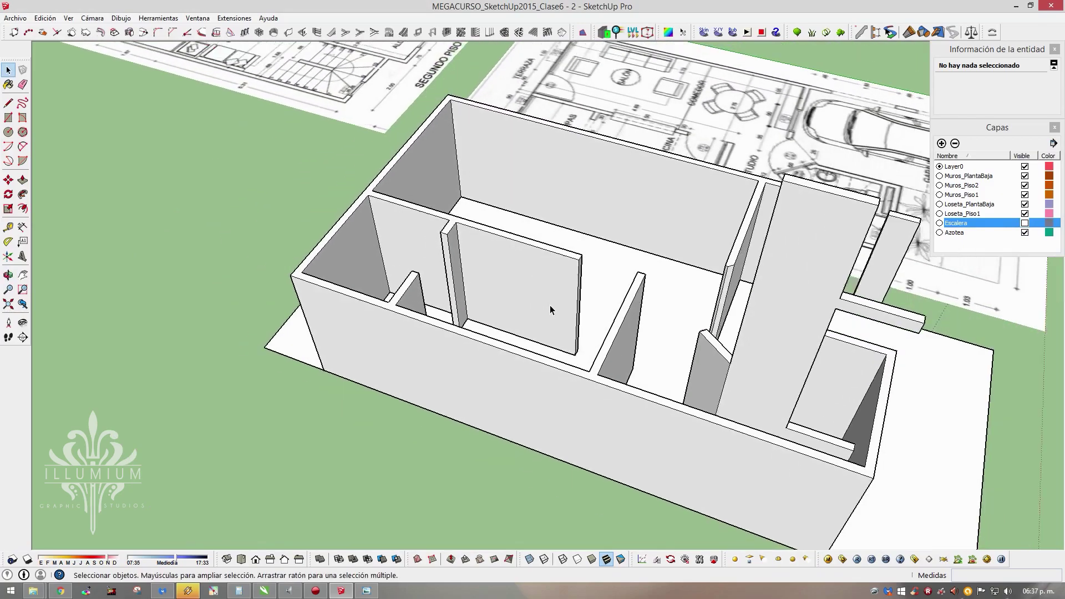
pyautogui.scroll(3, 741, 350)
pyautogui.moveTo(742, 349)
pyautogui.mouseDown(button='middle')
pyautogui.moveTo(578, 305)
pyautogui.moveTo(475, 253)
pyautogui.moveTo(241, 318)
pyautogui.moveTo(275, 213)
pyautogui.moveTo(391, 156)
pyautogui.moveTo(700, 181)
pyautogui.mouseUp(button='middle')
pyautogui.scroll(-5, 476, 254)
pyautogui.scroll(3, 475, 253)
pyautogui.scroll(2, 275, 213)
pyautogui.scroll(3, 391, 156)
pyautogui.scroll(3, 700, 181)
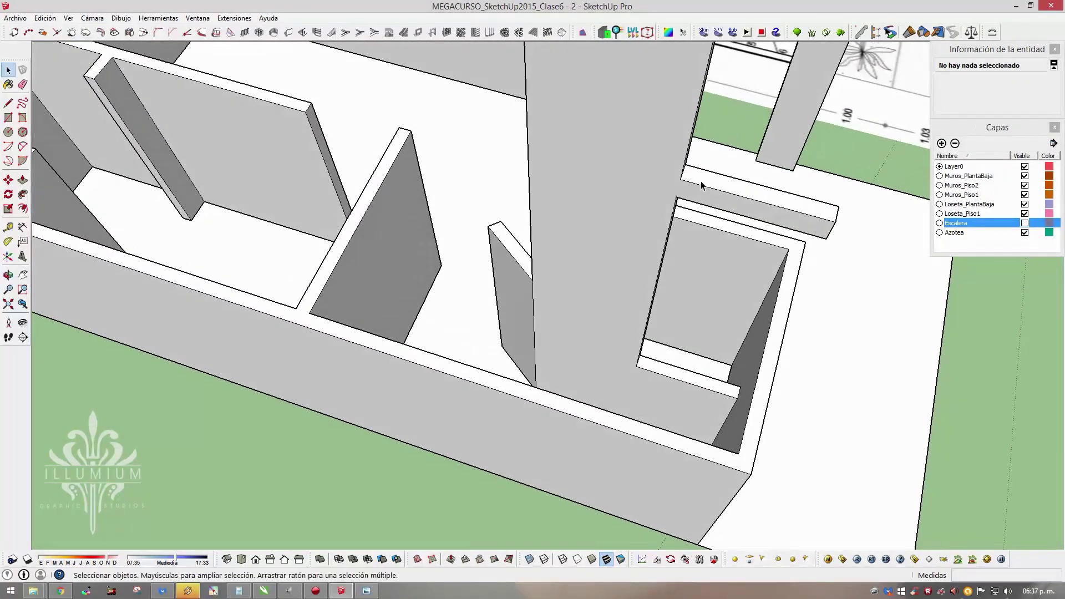
# Show the Escalera layer again and unhide all geometry via Edición > Mostrar > Todas
pyautogui.click(1021, 223)
pyautogui.scroll(-3, 631, 268)
pyautogui.moveTo(631, 268); pyautogui.dragTo(511, 190, button='middle')
pyautogui.scroll(3, 514, 179)
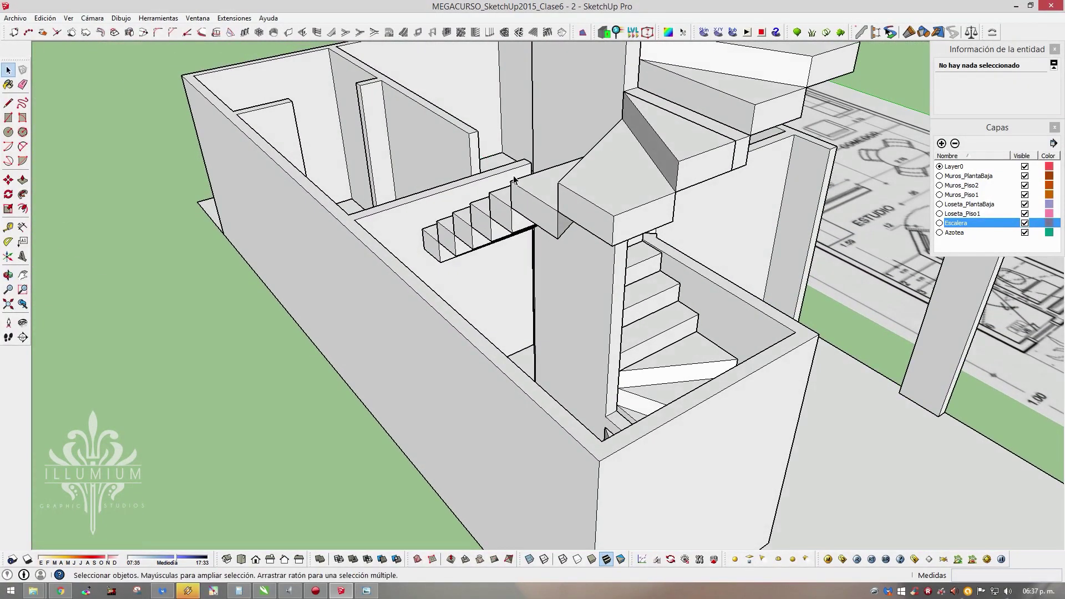
pyautogui.click(45, 18)
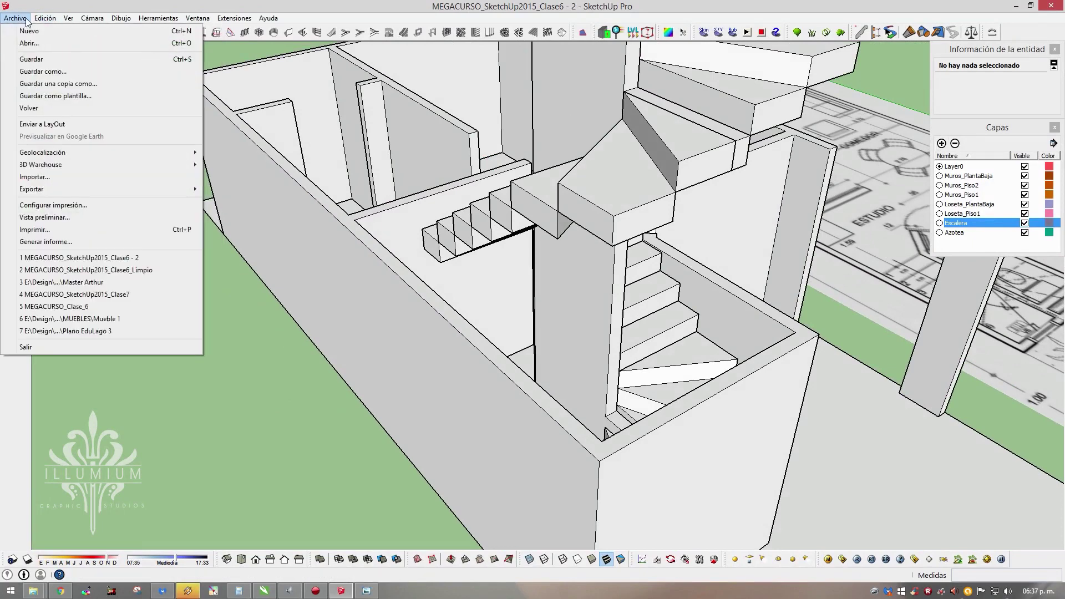
pyautogui.click(251, 206)
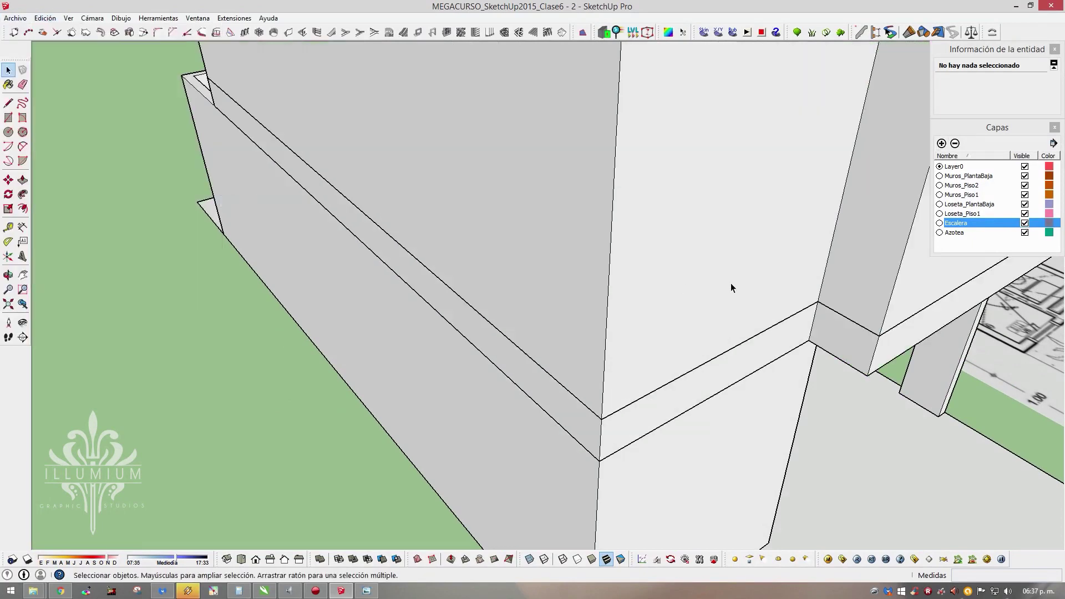
# View the house exterior at eye level, then bring up the third-floor plan in Photo Viewer
pyautogui.scroll(-3, 717, 279)
pyautogui.moveTo(717, 279)
pyautogui.mouseDown(button='middle')
pyautogui.moveTo(554, 228)
pyautogui.moveTo(482, 143)
pyautogui.moveTo(521, 157)
pyautogui.mouseUp(button='middle')
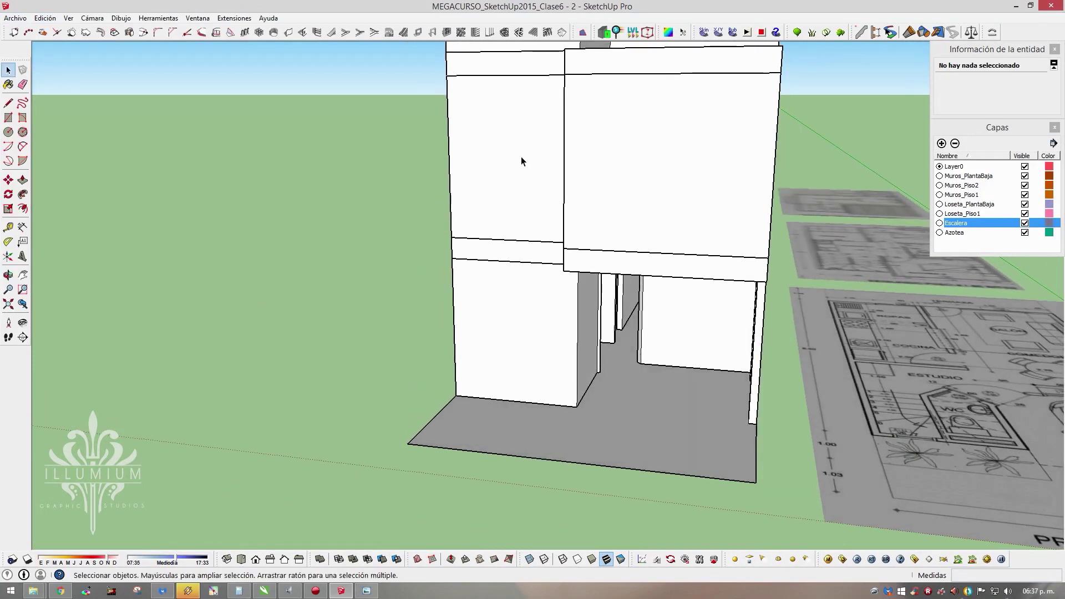
pyautogui.scroll(-2, 521, 156)
pyautogui.moveTo(518, 213); pyautogui.dragTo(647, 219, button='middle')
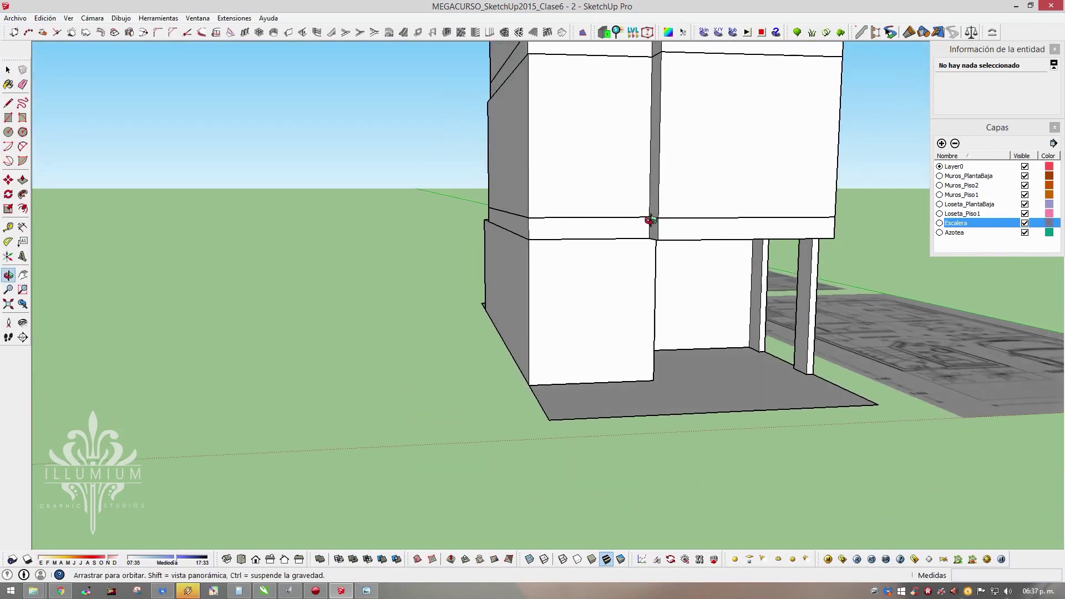
pyautogui.scroll(-2, 610, 210)
pyautogui.scroll(3, 690, 241)
pyautogui.scroll(3, 690, 240)
pyautogui.scroll(2, 604, 266)
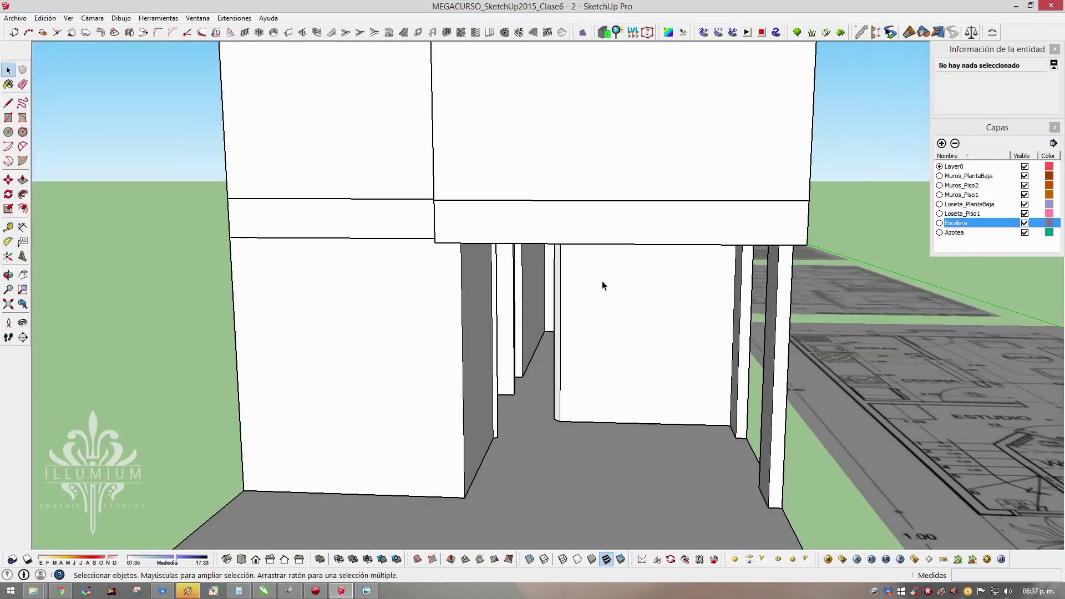
pyautogui.click(367, 594)
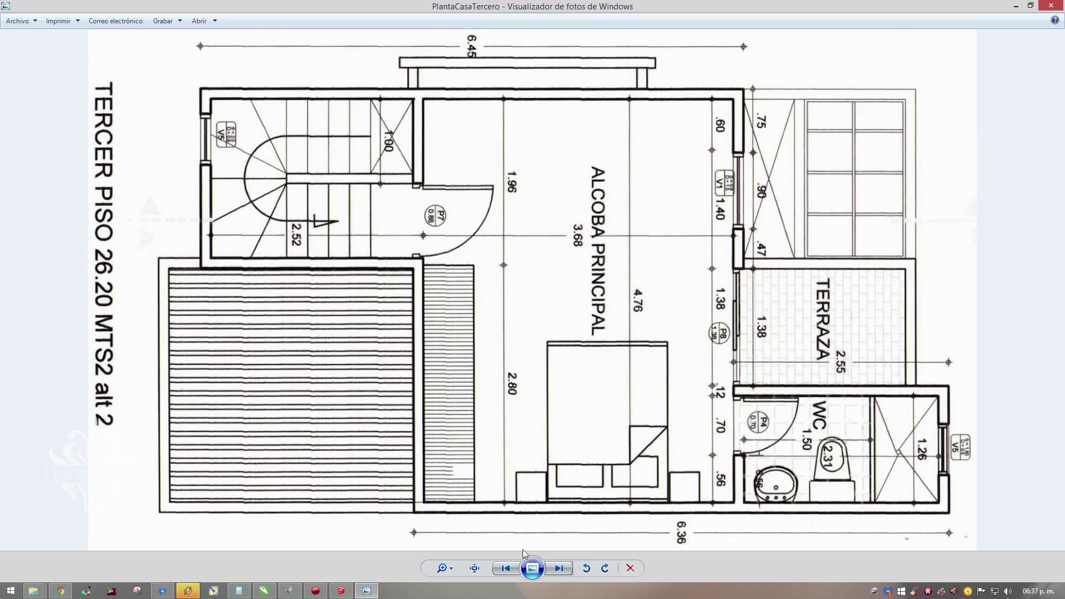
# Check the Fachada Posterior window and door sizes on the CorteCasaTipo sheet, then return to SketchUp
pyautogui.click(514, 568)
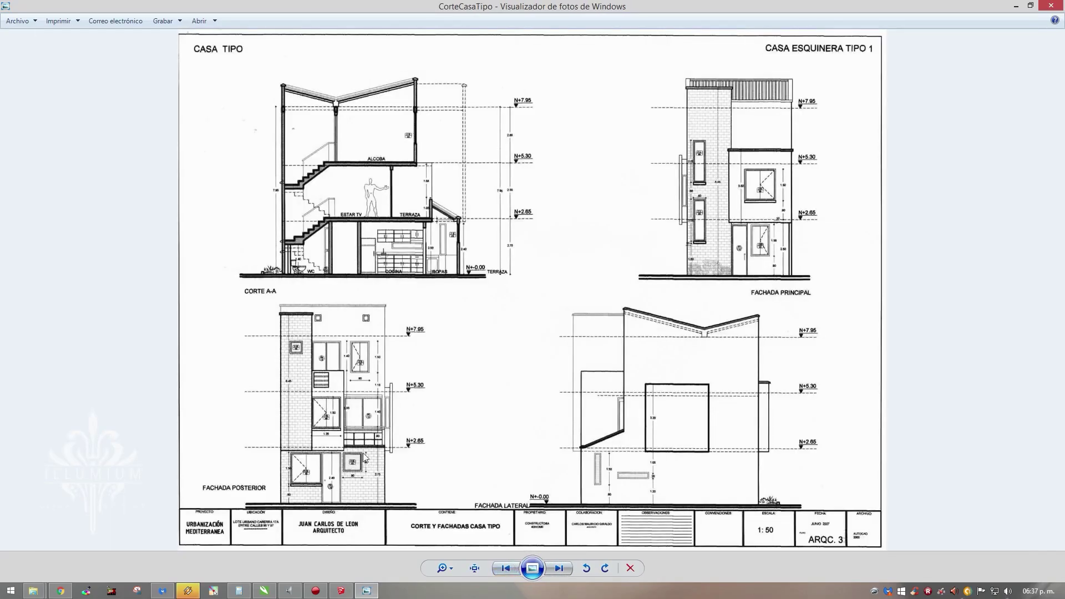
pyautogui.scroll(4, 364, 458)
pyautogui.moveTo(413, 353); pyautogui.dragTo(777, 222)
pyautogui.scroll(3, 464, 350)
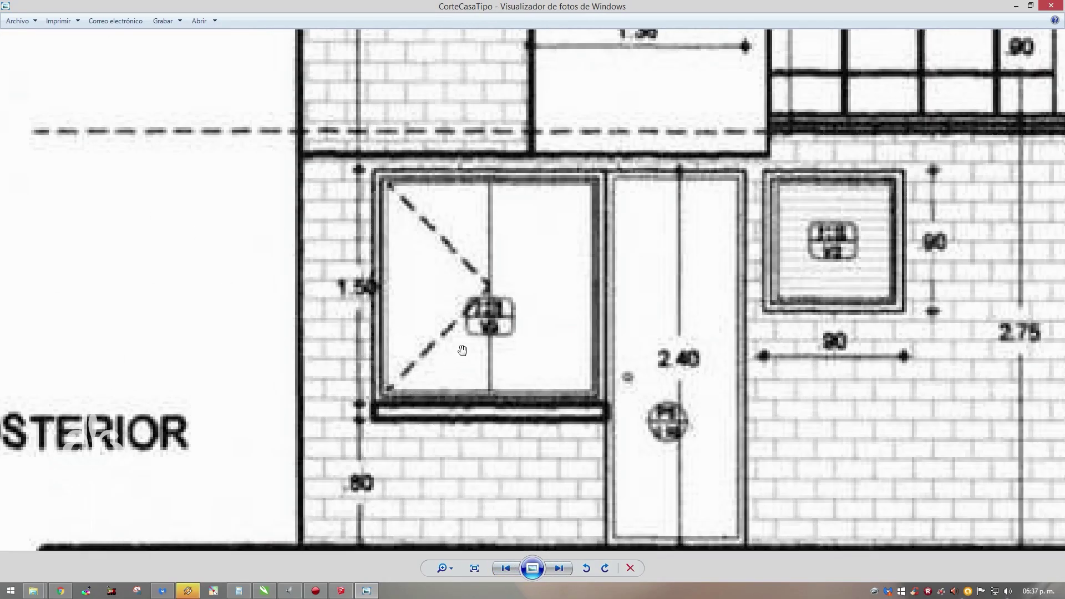
pyautogui.moveTo(463, 350); pyautogui.dragTo(474, 388)
pyautogui.scroll(-4, 397, 336)
pyautogui.moveTo(397, 336); pyautogui.dragTo(393, 338)
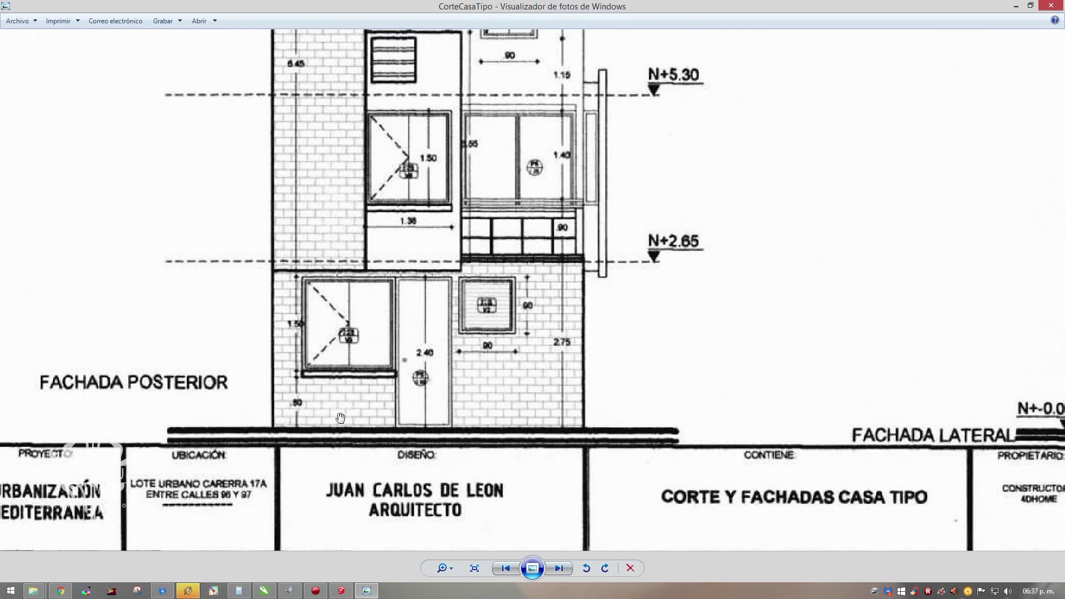
pyautogui.hotkey('alt', 'Tab')
pyautogui.moveTo(395, 418); pyautogui.dragTo(401, 399, button='middle')
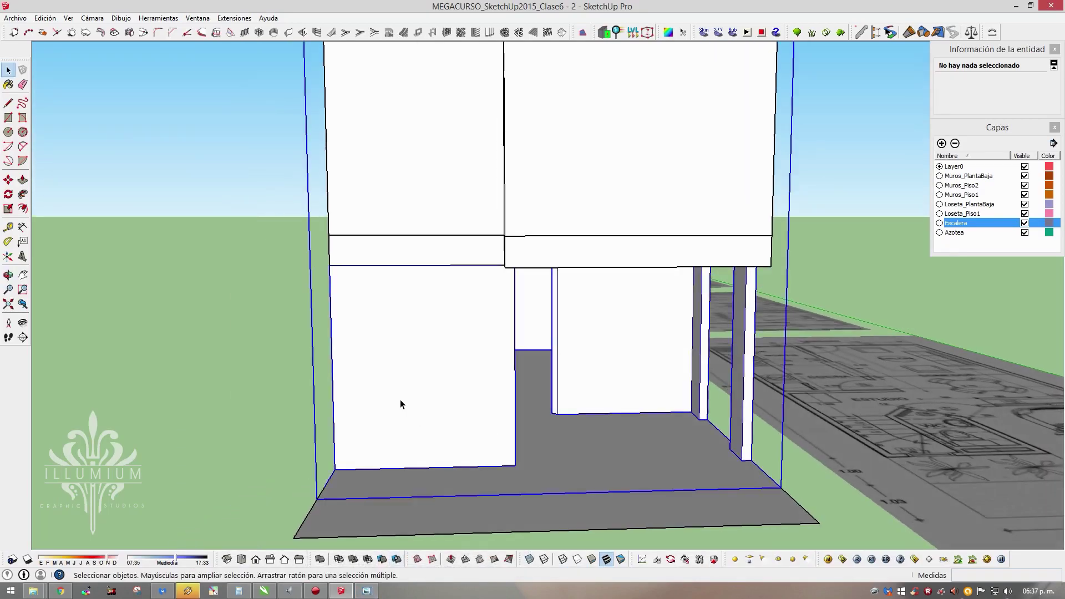
# Open the house group for editing and select its ground-floor wall face
pyautogui.click(419, 407)
pyautogui.scroll(1, 418, 408)
pyautogui.doubleClick(409, 421)
pyautogui.scroll(2, 439, 421)
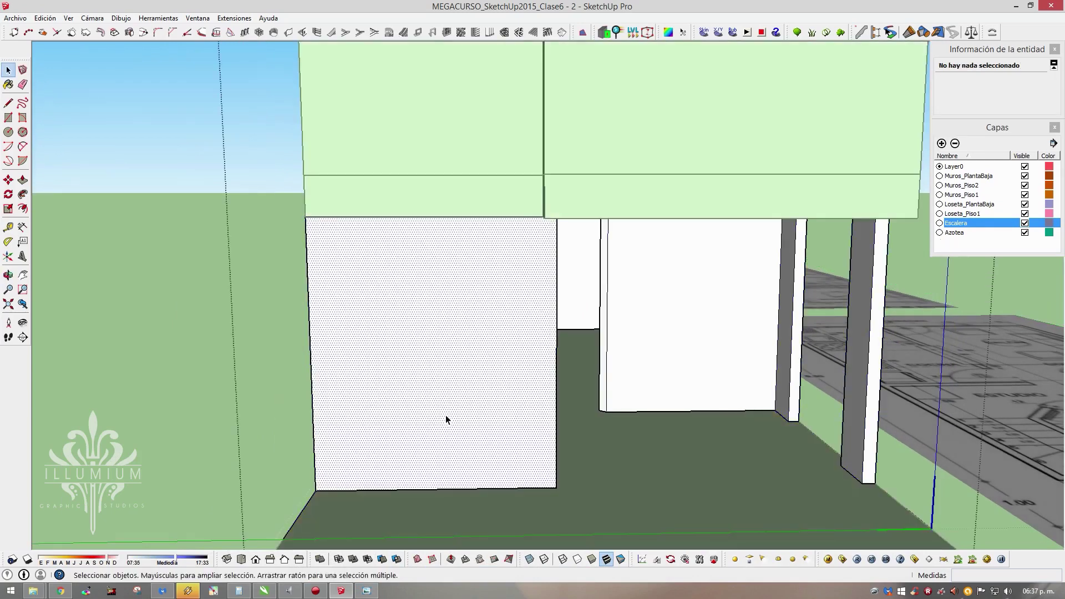
pyautogui.click(446, 420)
# Place guides 0.5 m from the wall's bottom edge and 1.5 m from its side edge
pyautogui.press('t')
pyautogui.click(437, 489)
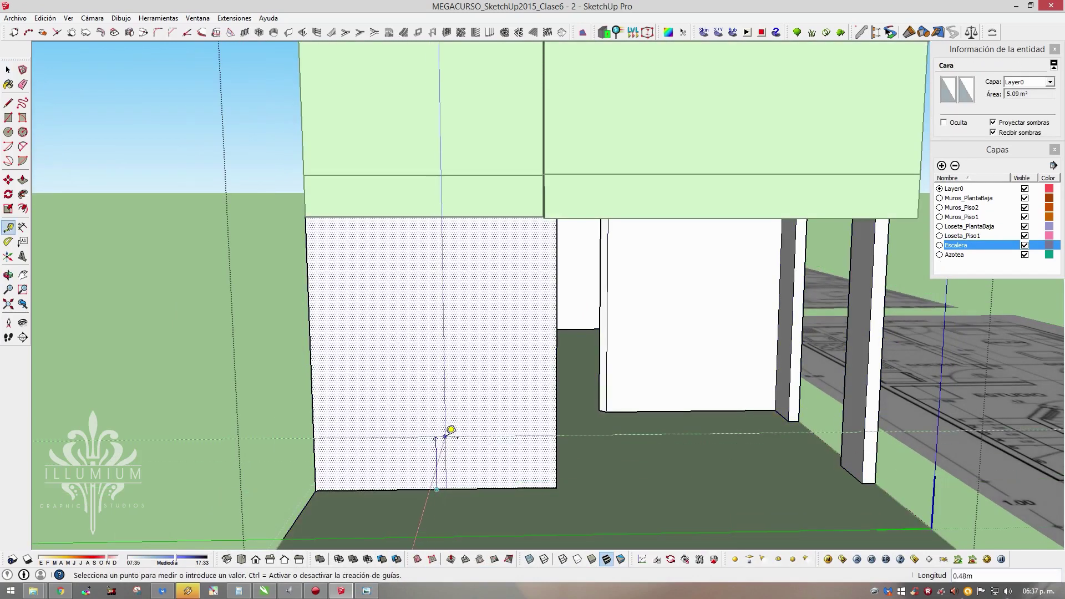
pyautogui.write('.5')
pyautogui.press('Return')
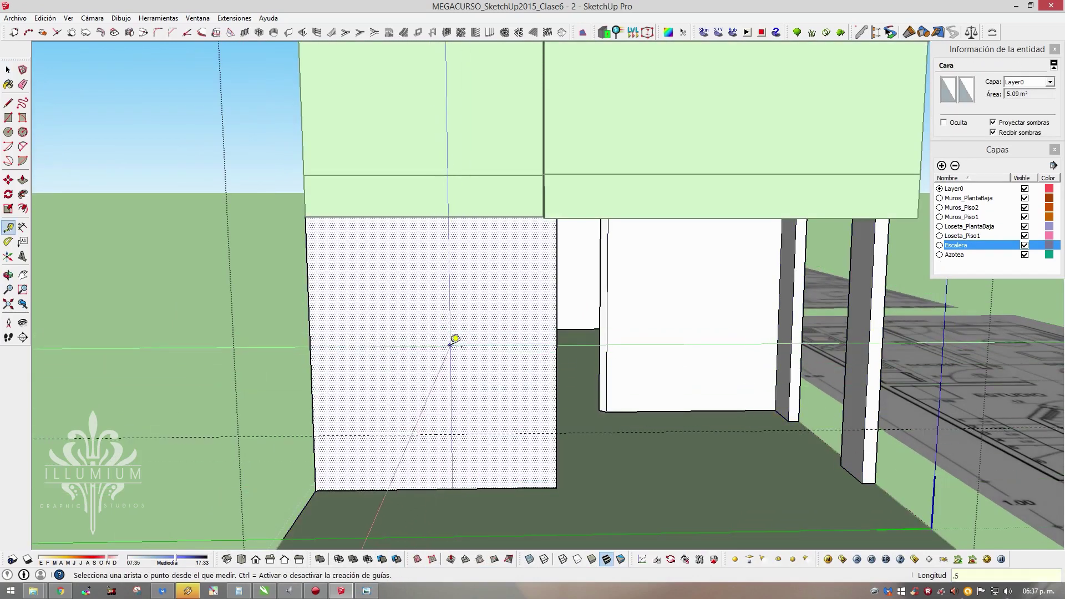
pyautogui.click(557, 338)
pyautogui.write('1.5')
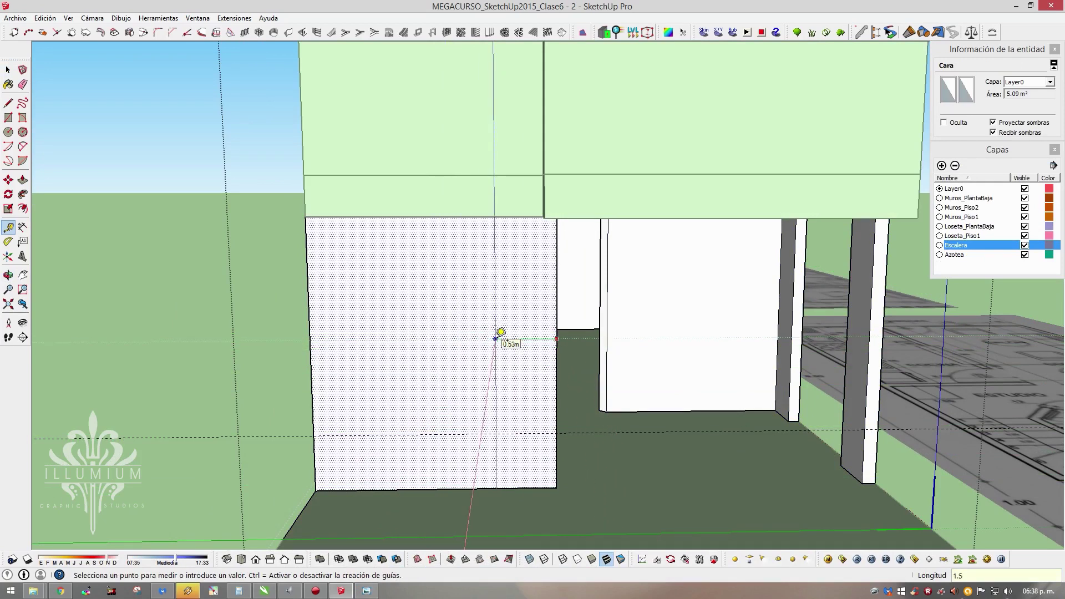
pyautogui.press('space')
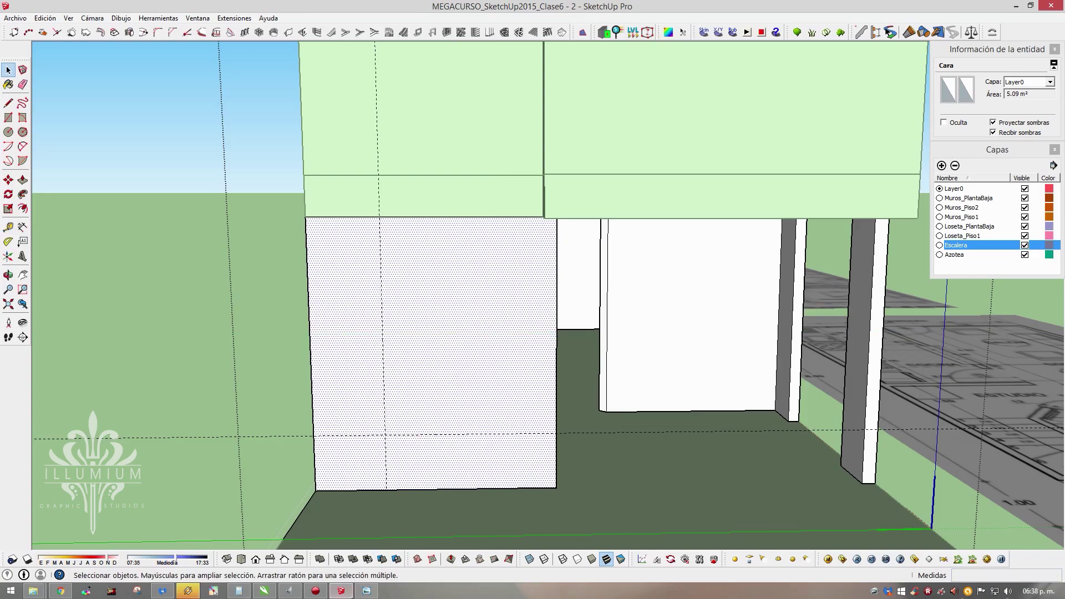
# Bring the rear facade drawing back up for reference
pyautogui.click(366, 591)
pyautogui.scroll(3, 284, 253)
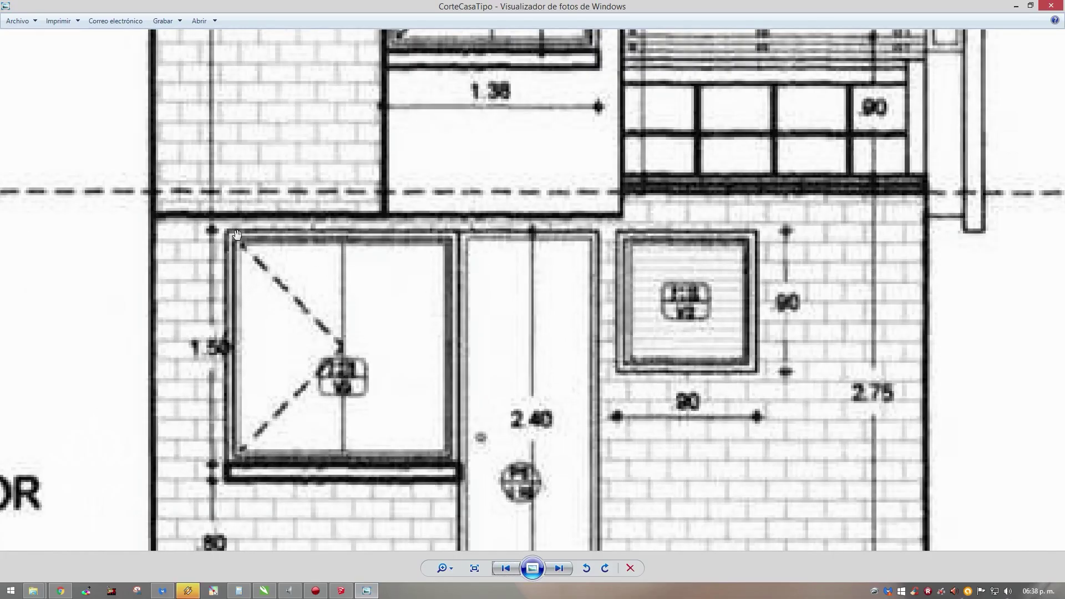
pyautogui.scroll(-3, 467, 439)
# Draw a 1.90 by 1.50 m opening rectangle on the guides with a 3 cm inset frame
pyautogui.click(366, 592)
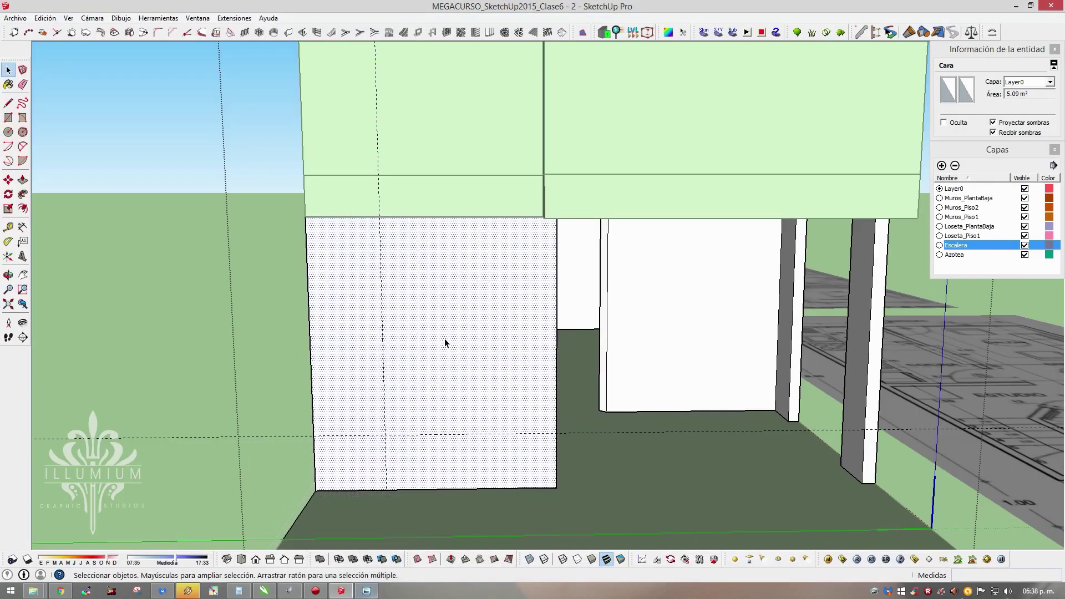
pyautogui.press('r')
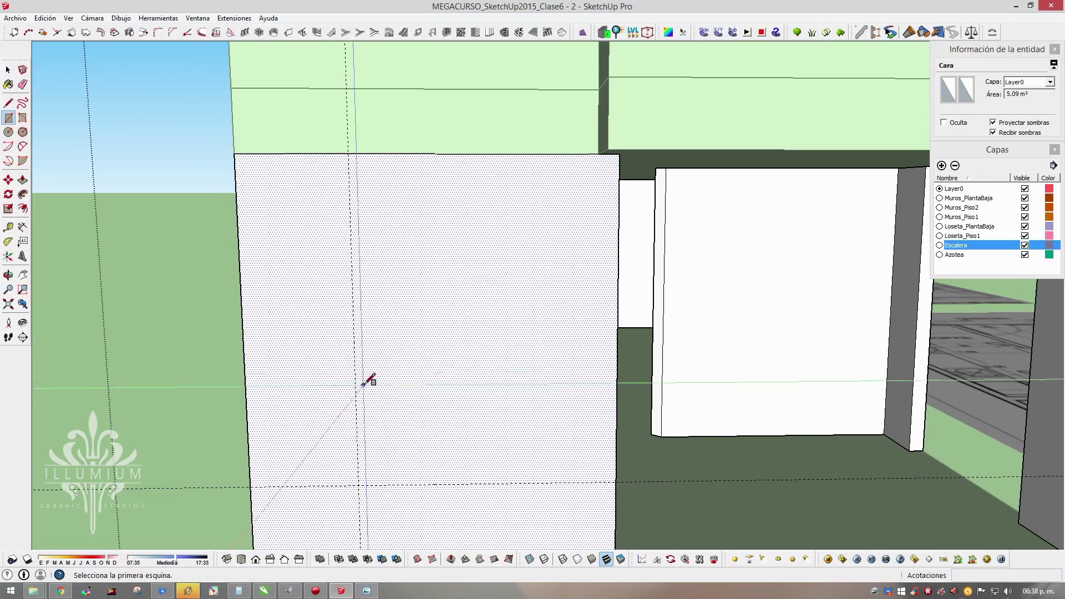
pyautogui.click(358, 485)
pyautogui.click(620, 155)
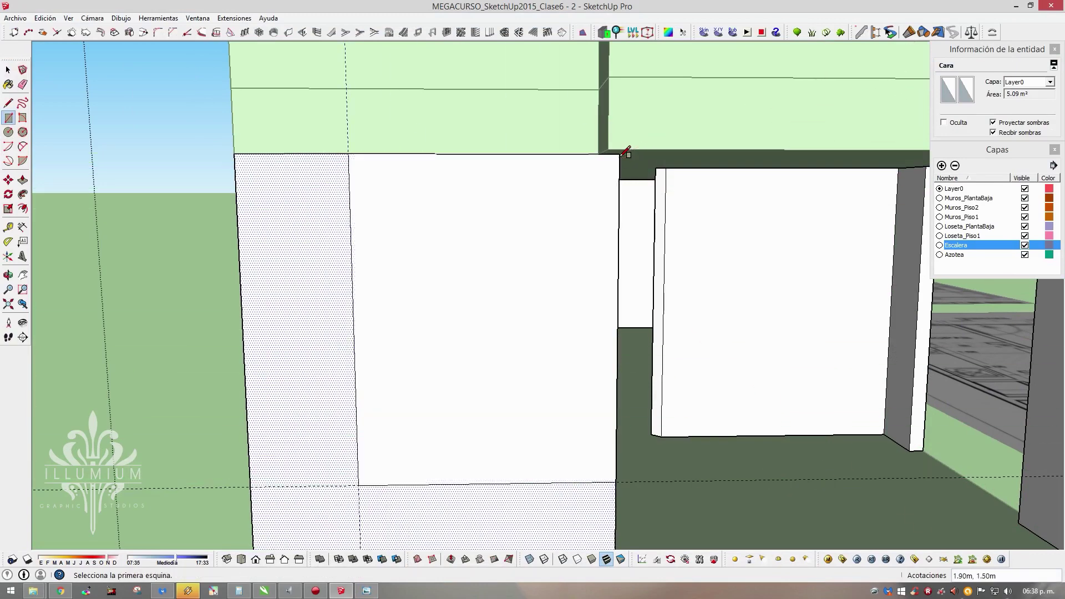
pyautogui.click(582, 299)
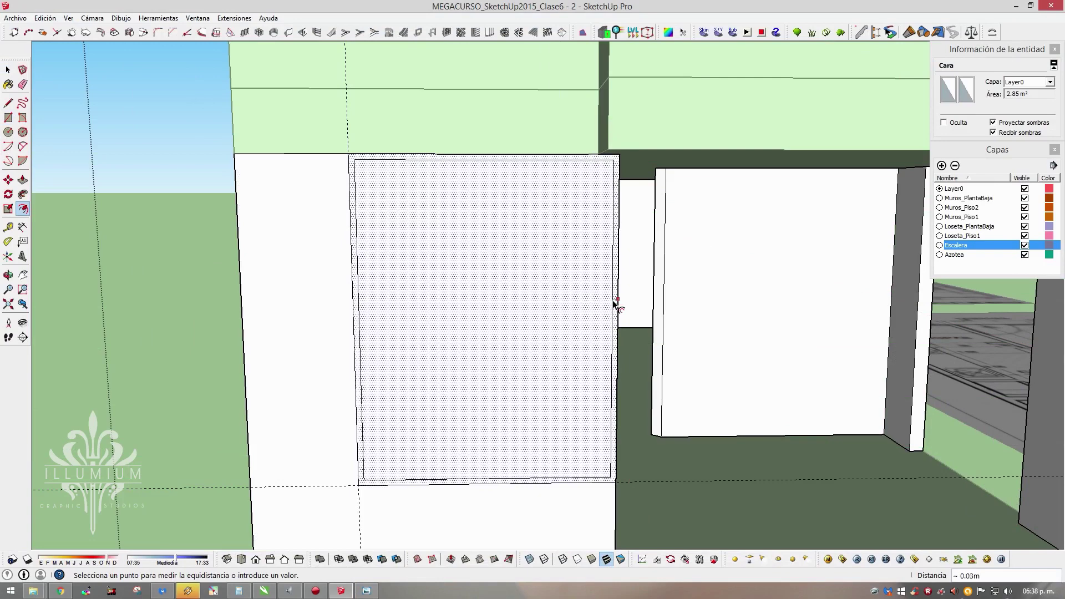
pyautogui.write('3')
pyautogui.press('Return')
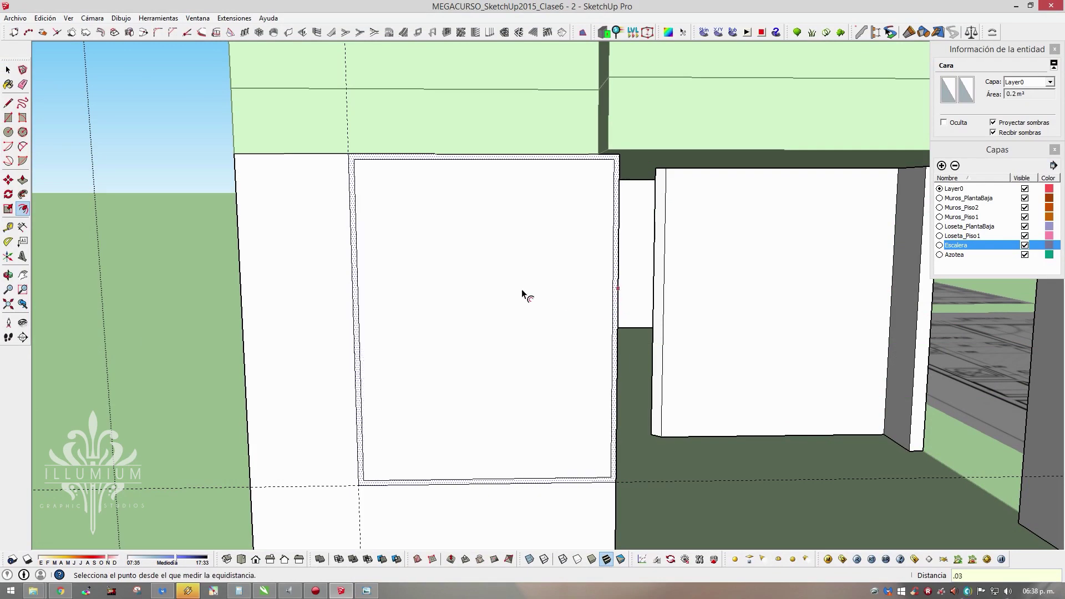
# Push the inner window panel back into the rear wall and show the elevation drawing
pyautogui.press('space')
pyautogui.click(508, 283)
pyautogui.moveTo(508, 283); pyautogui.dragTo(421, 313, button='middle')
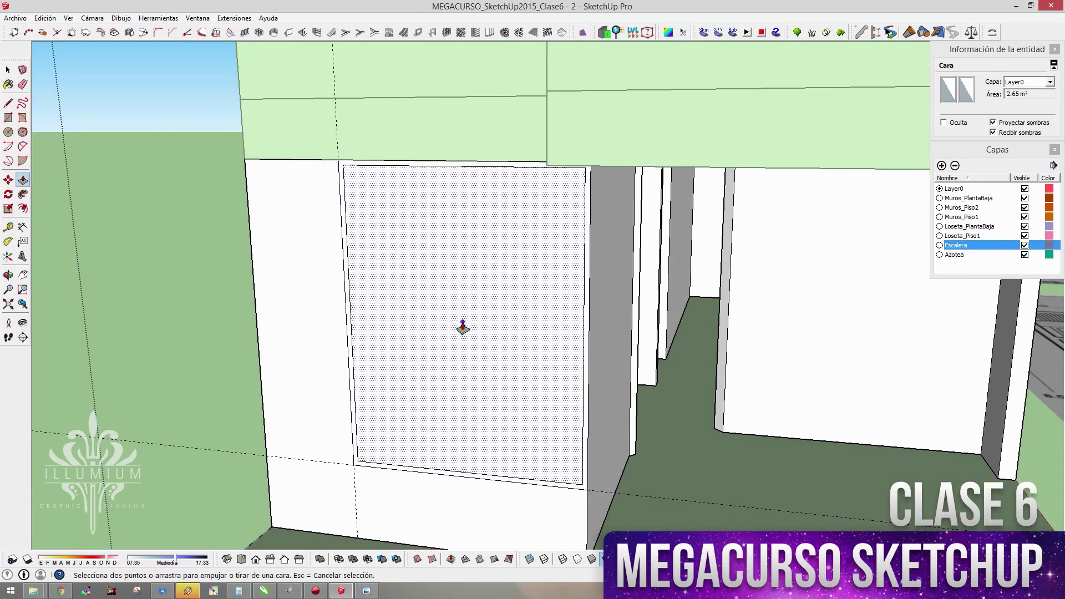
pyautogui.click(463, 327)
pyautogui.click(447, 318)
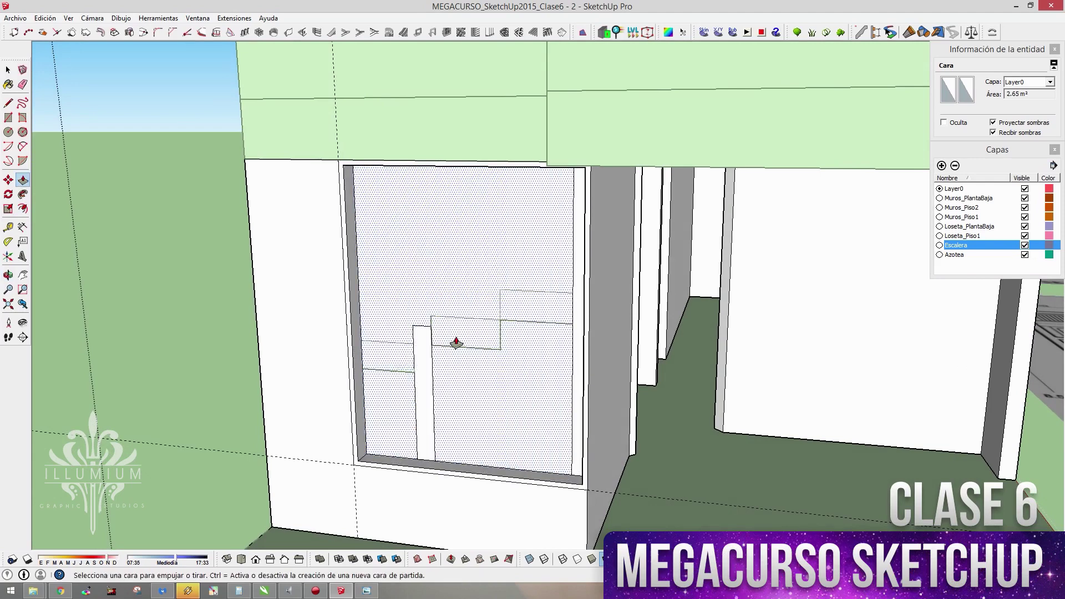
pyautogui.moveTo(424, 357)
pyautogui.mouseDown(button='middle')
pyautogui.moveTo(514, 340)
pyautogui.moveTo(480, 270)
pyautogui.mouseUp(button='middle')
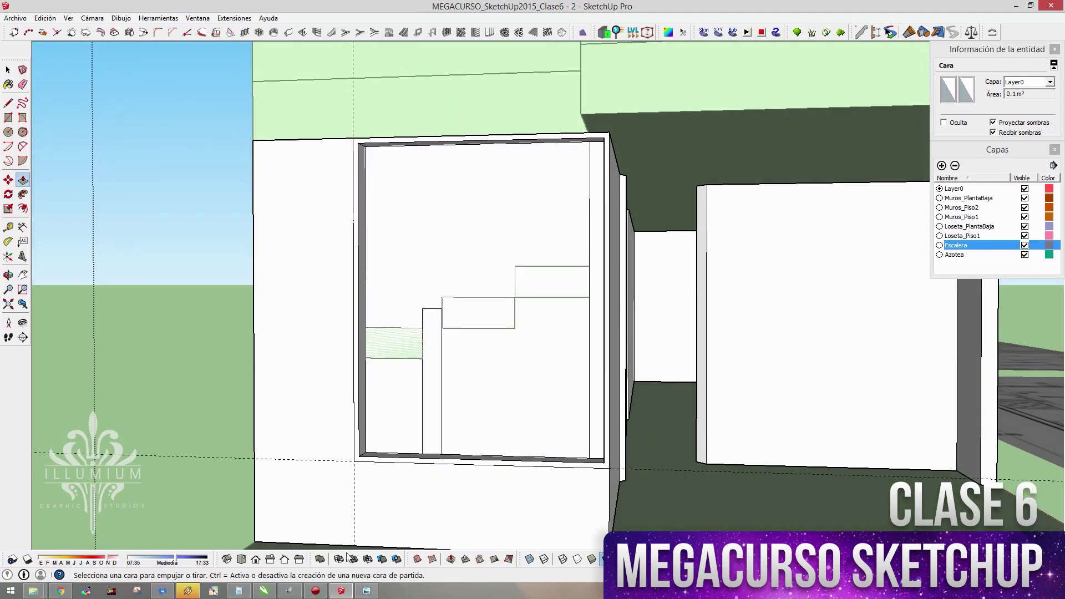
pyautogui.click(365, 592)
# Zoom and pan onto the Fachada Principal ground-floor windows, then return to SketchUp
pyautogui.scroll(-2, 542, 304)
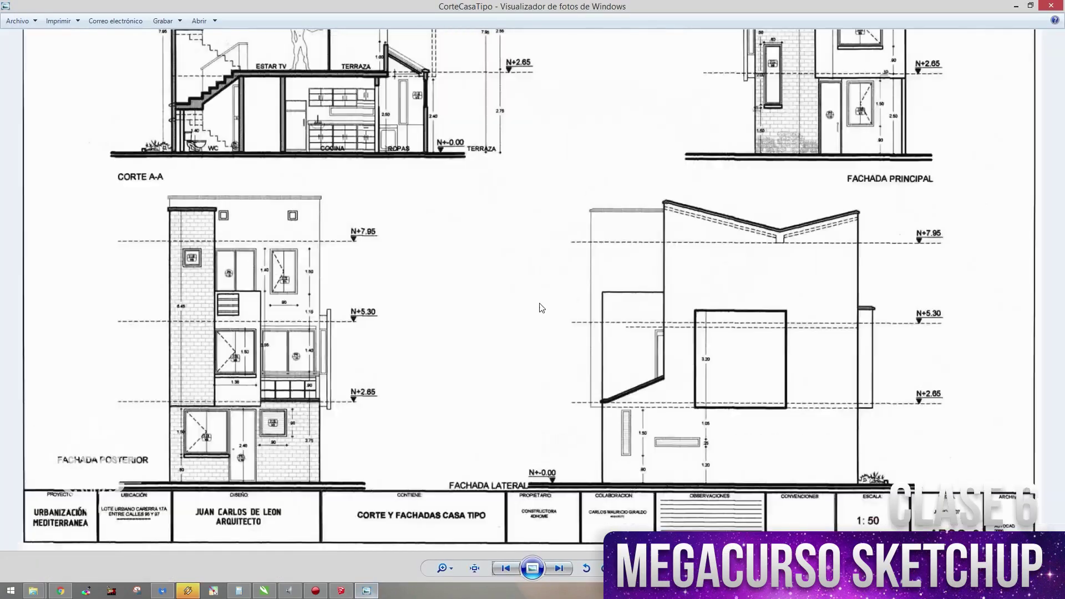
pyautogui.scroll(-2, 549, 304)
pyautogui.scroll(4, 827, 241)
pyautogui.moveTo(827, 241); pyautogui.dragTo(492, 282)
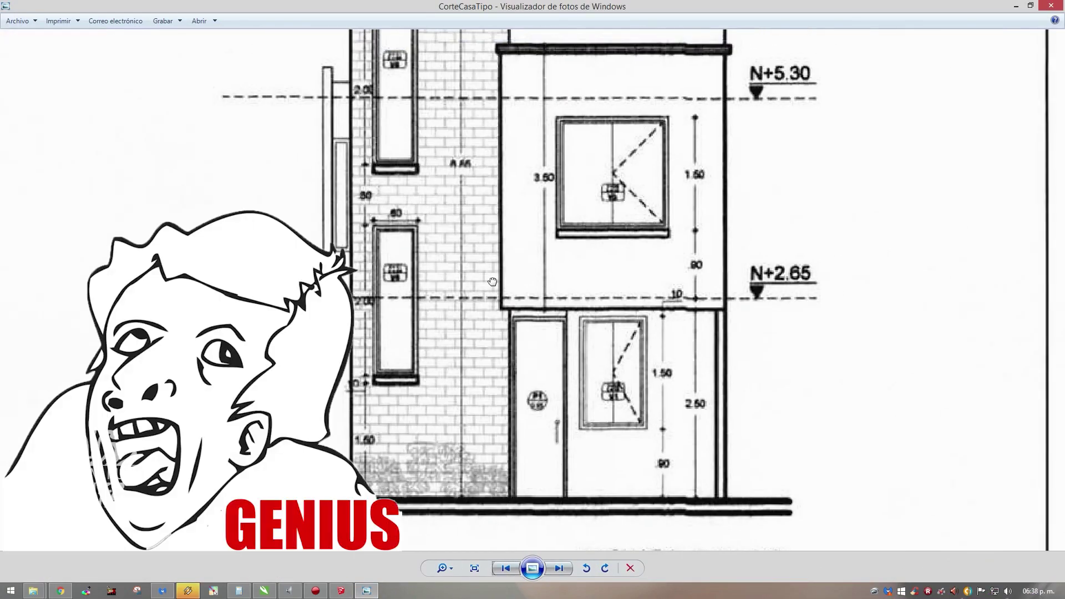
pyautogui.scroll(-1, 492, 280)
pyautogui.scroll(-1, 534, 278)
pyautogui.scroll(1, 496, 326)
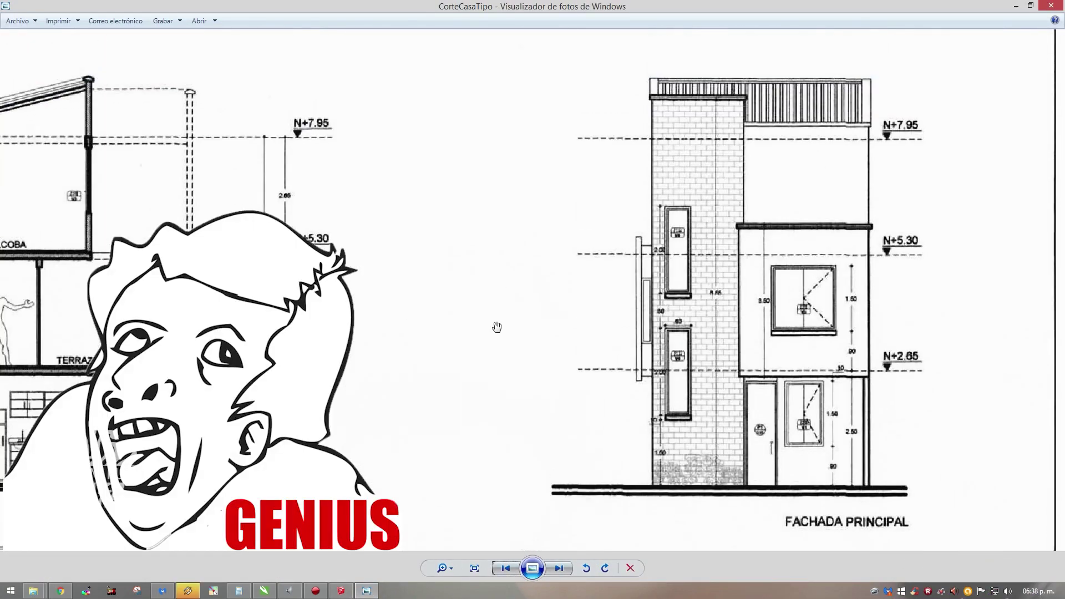
pyautogui.scroll(1, 725, 284)
pyautogui.hotkey('alt', 'Tab')
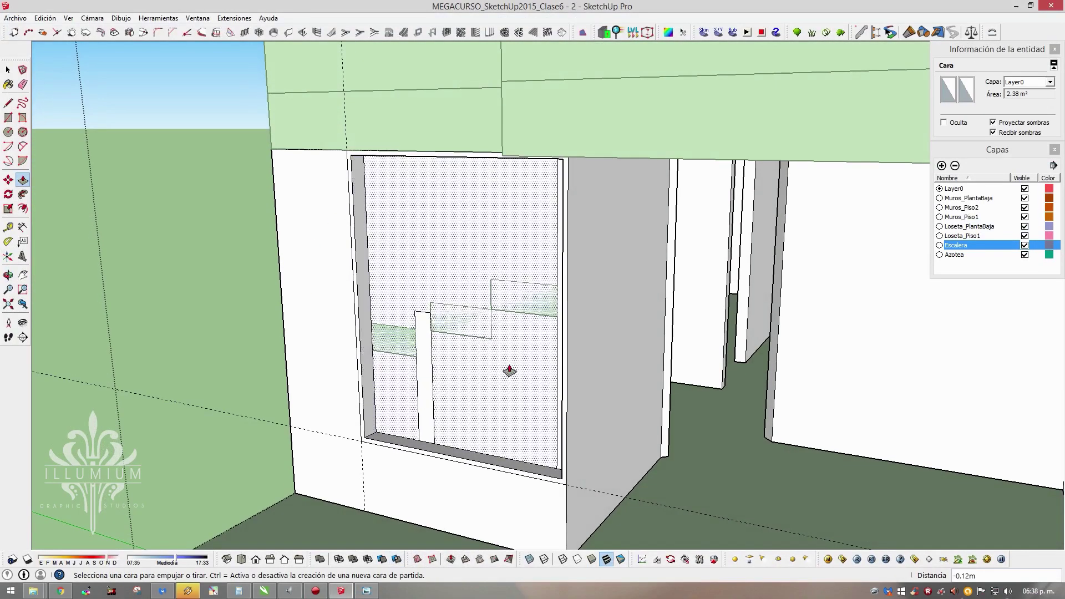
# Undo the window recess to leave a flat rear wall, then show the elevation drawing
pyautogui.moveTo(446, 331); pyautogui.dragTo(543, 323, button='middle')
pyautogui.hotkey('ctrl', 'z')
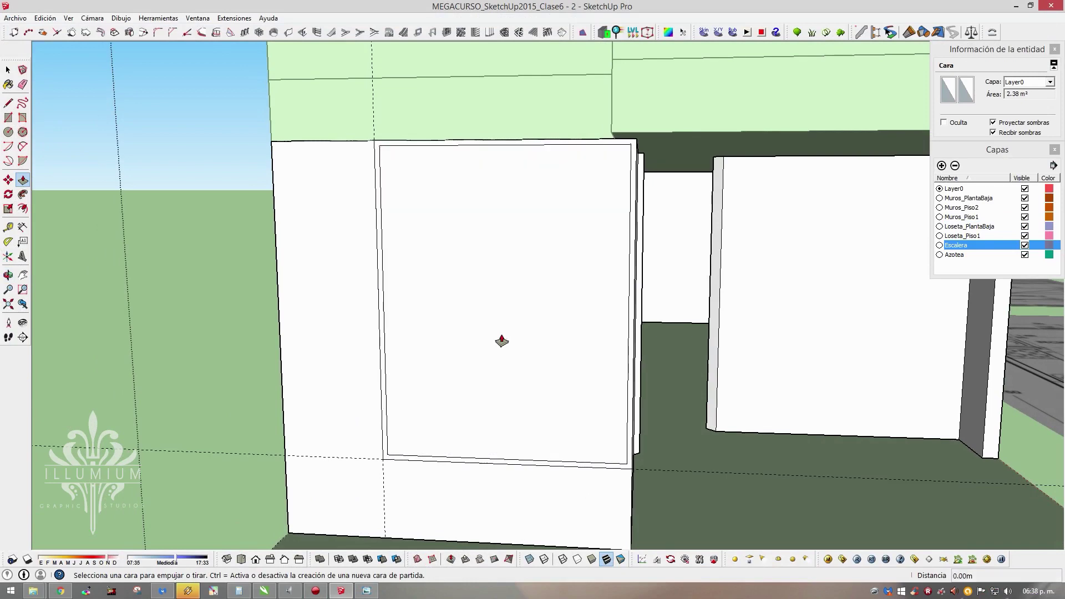
pyautogui.press('space')
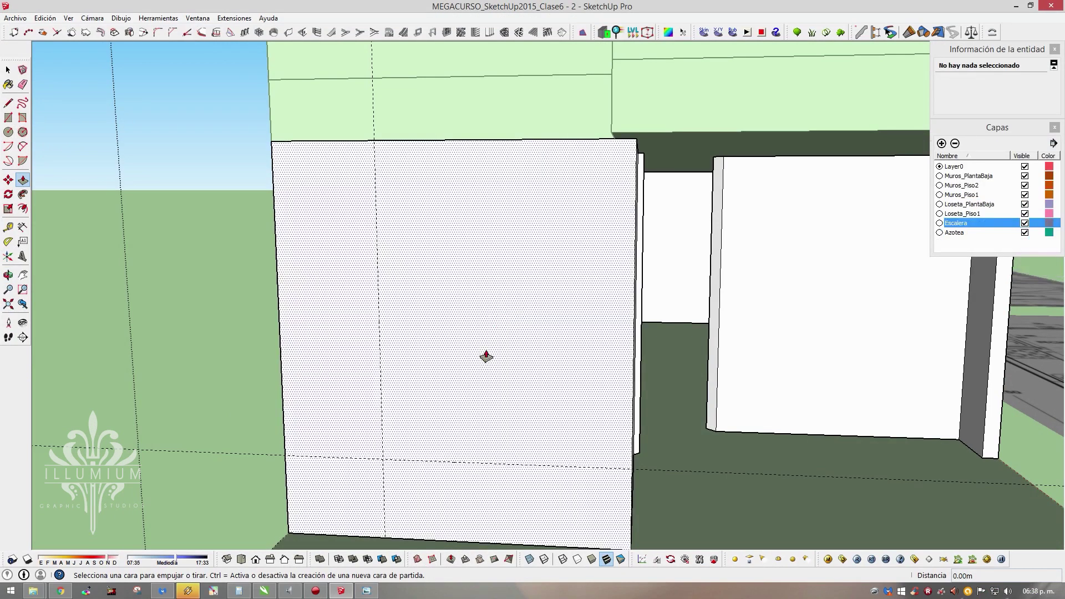
pyautogui.scroll(-2, 461, 401)
pyautogui.scroll(-1, 451, 432)
pyautogui.scroll(-1, 477, 400)
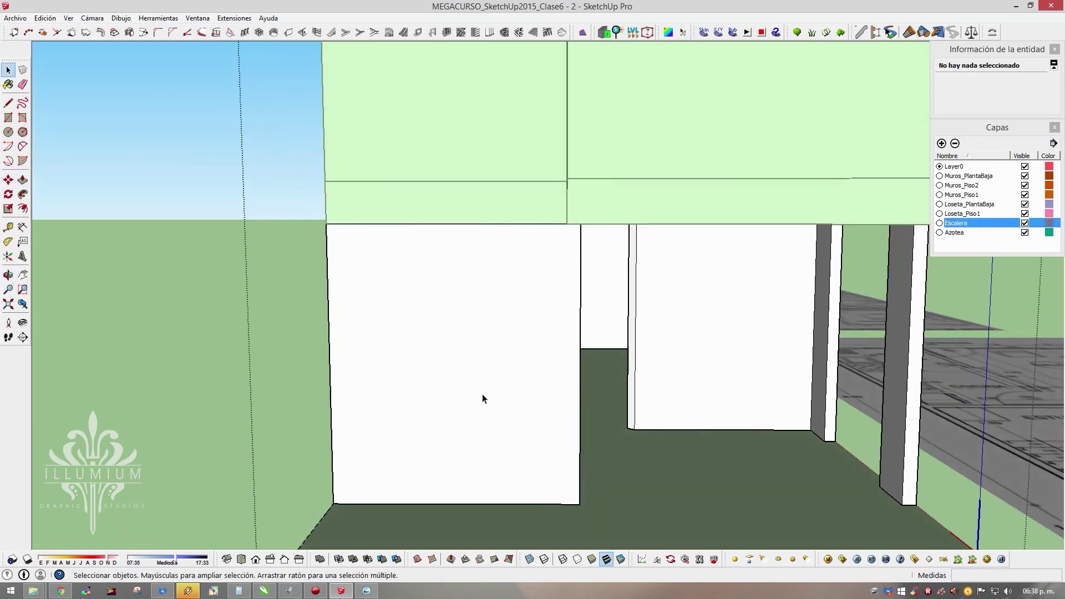
pyautogui.click(367, 590)
pyautogui.scroll(2, 715, 385)
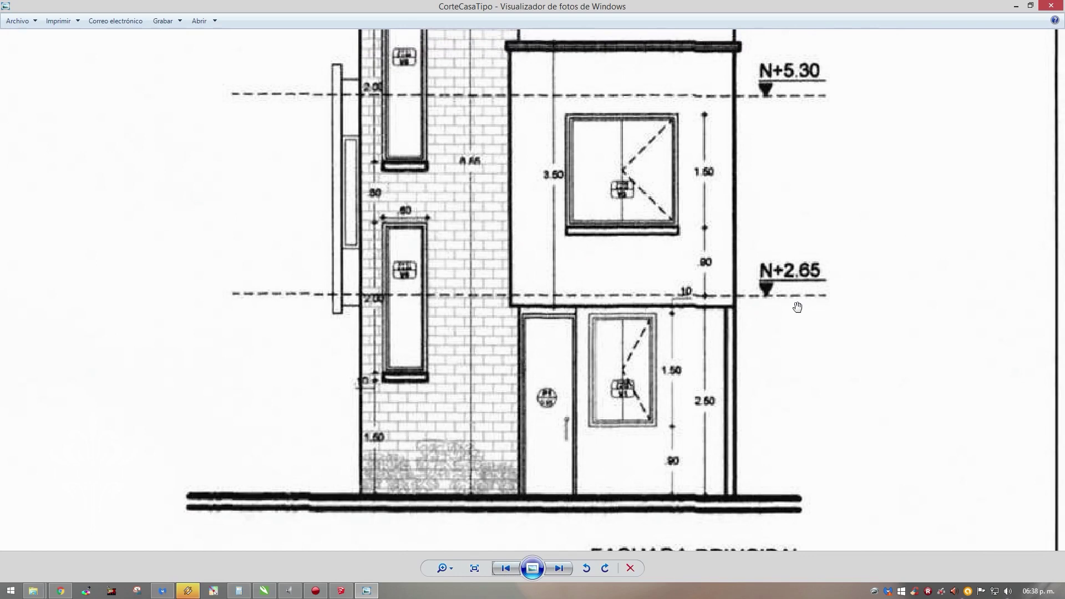
# Inspect the Fachada Principal's 0.60 by 2.00 window and 1.50 sill height
pyautogui.hotkey('alt', 'Tab')
pyautogui.hotkey('alt', 'Tab')
pyautogui.hotkey('alt', 'Tab')
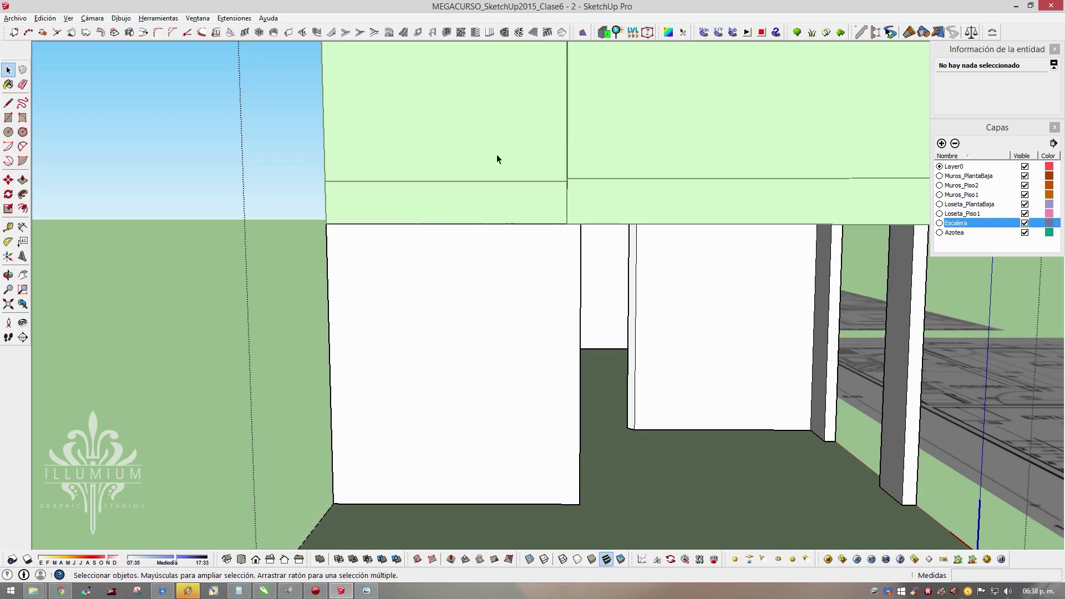
pyautogui.hotkey('alt', 'Tab')
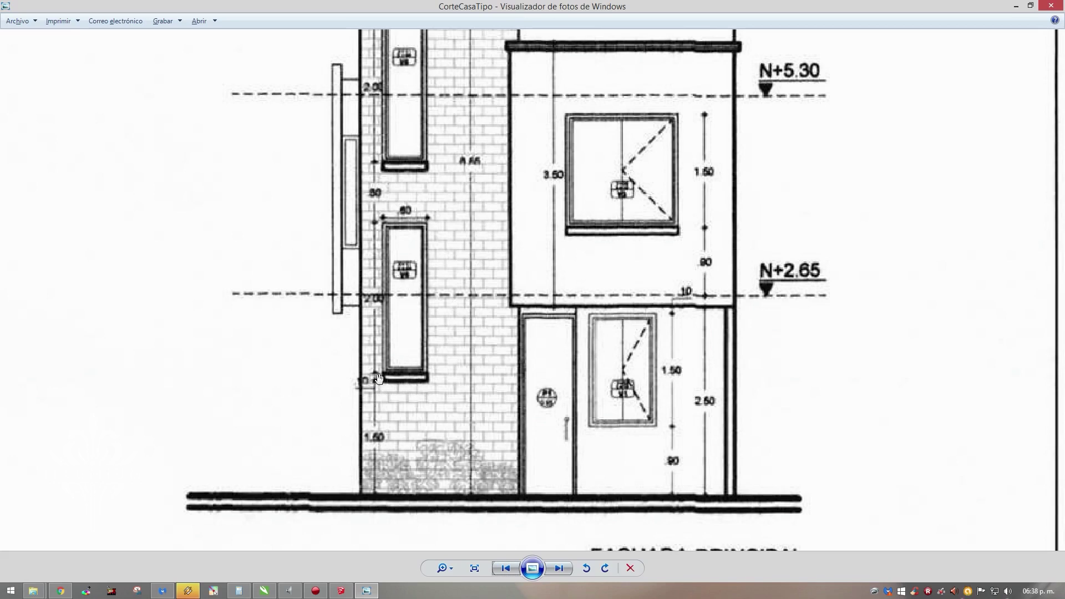
pyautogui.scroll(2, 379, 379)
pyautogui.moveTo(379, 379); pyautogui.dragTo(371, 330)
pyautogui.scroll(-1, 371, 329)
pyautogui.scroll(-1, 371, 329)
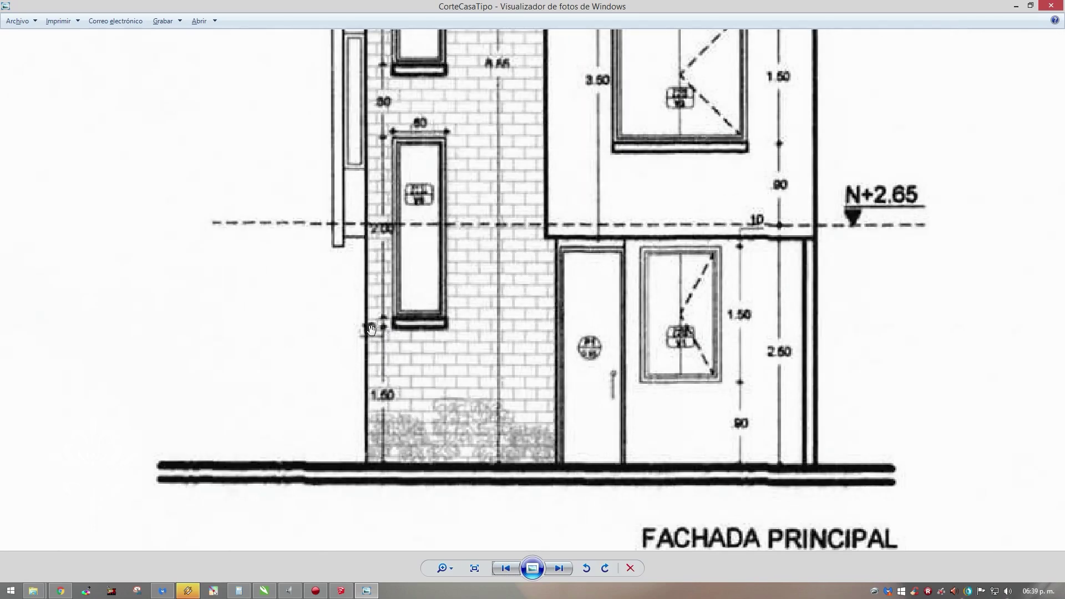
pyautogui.scroll(2, 371, 329)
pyautogui.scroll(-3, 340, 322)
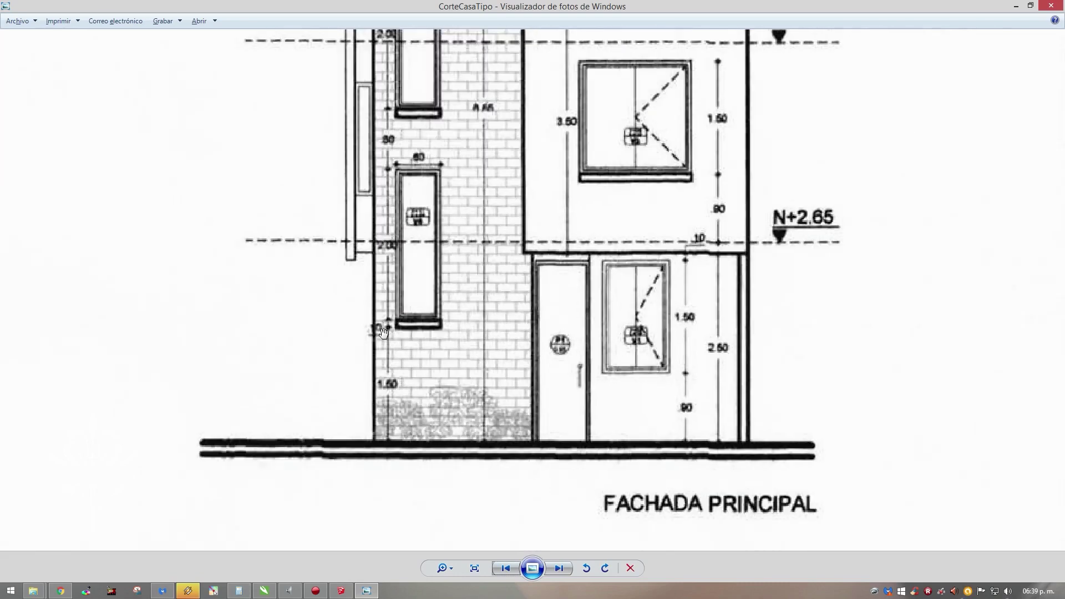
# Add horizontal guides 1.5 m up the rear wall and 0.1 m above that
pyautogui.hotkey('alt', 'Tab')
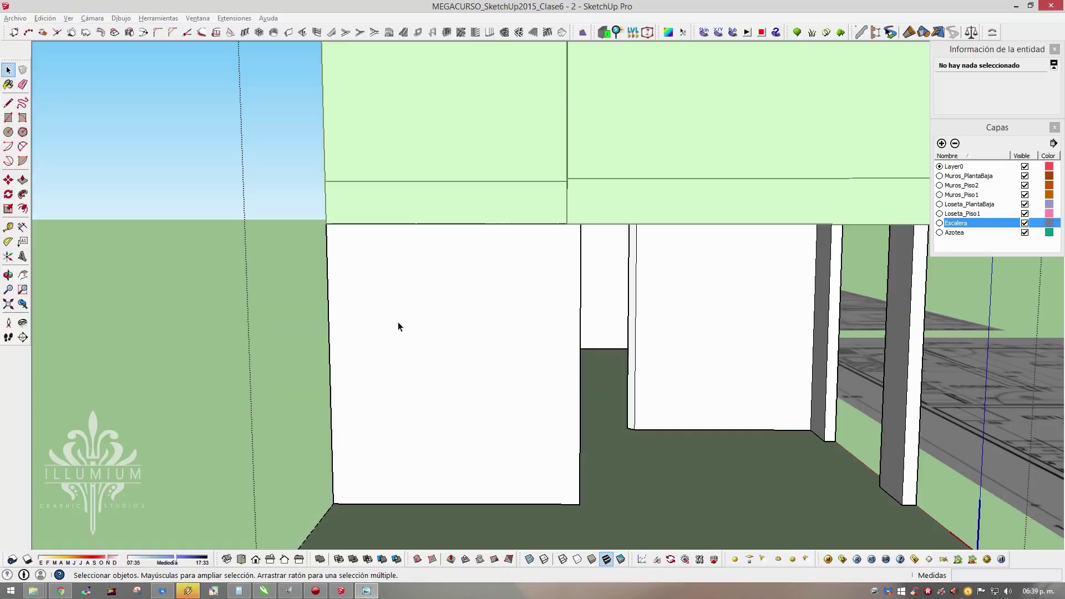
pyautogui.press('t')
pyautogui.click(402, 504)
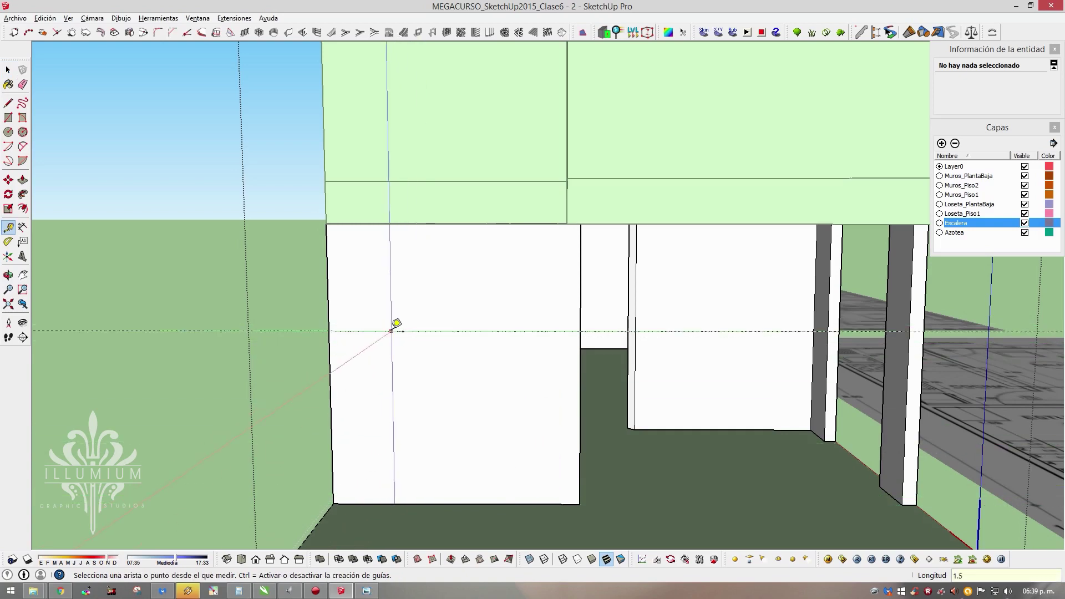
pyautogui.click(391, 331)
pyautogui.write('.1')
pyautogui.press('Return')
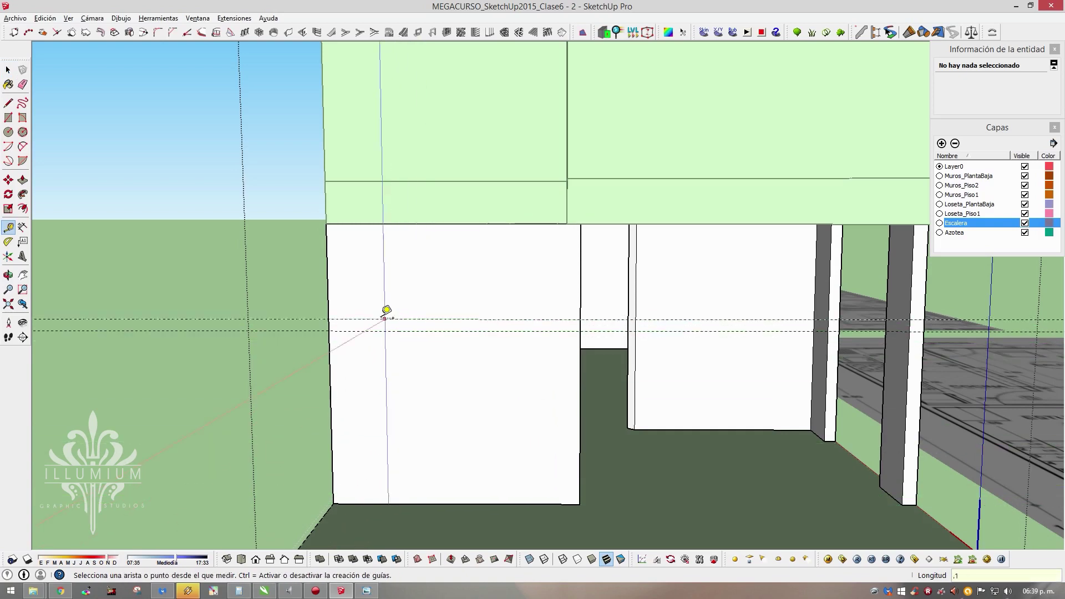
pyautogui.hotkey('alt', 'Tab')
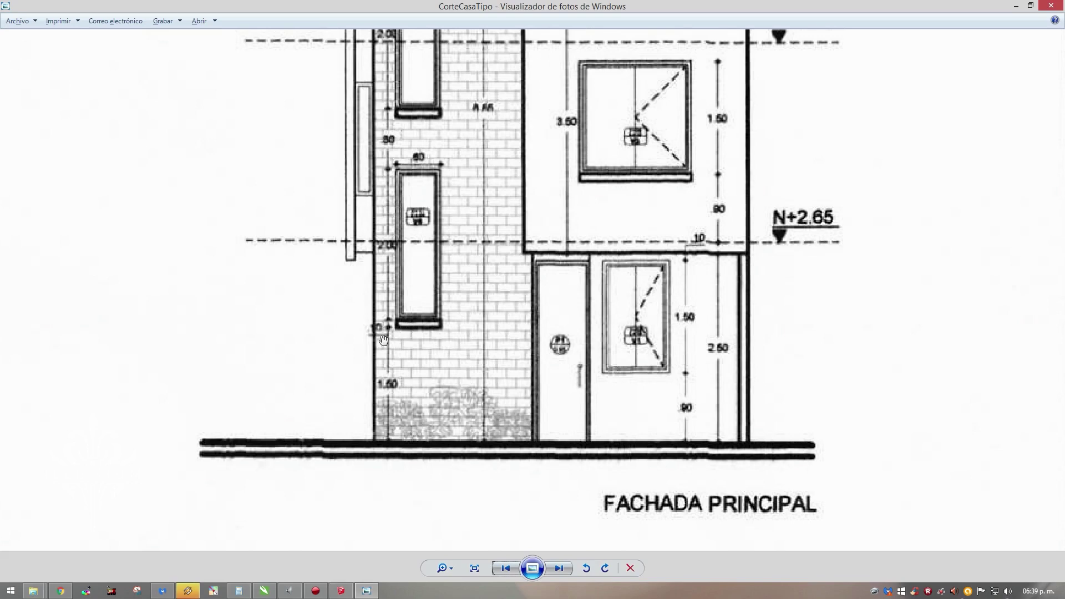
pyautogui.hotkey('alt', 'Tab')
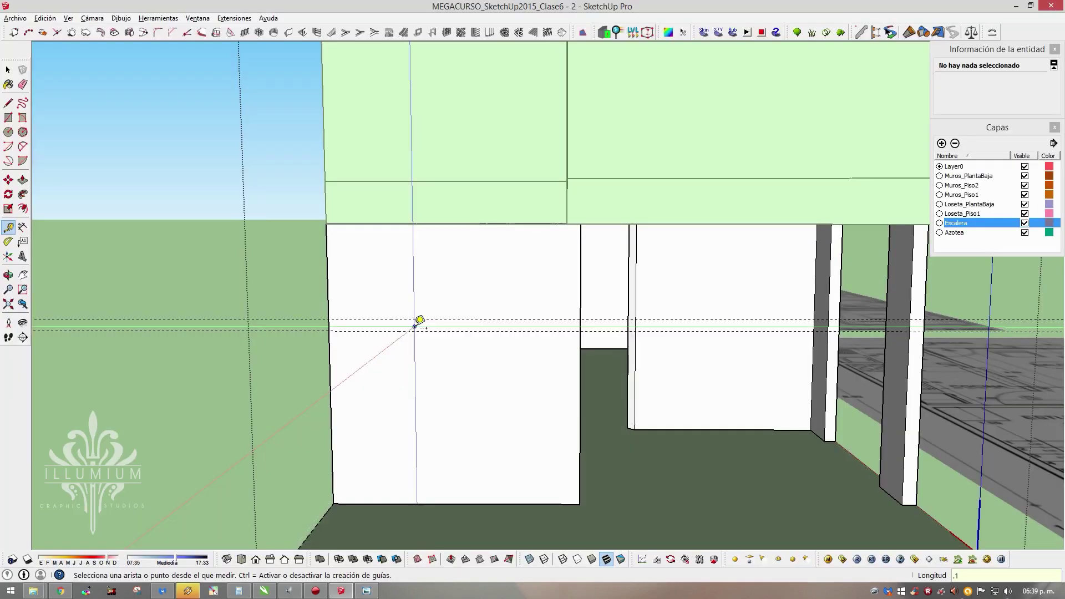
pyautogui.hotkey('alt', 'Tab')
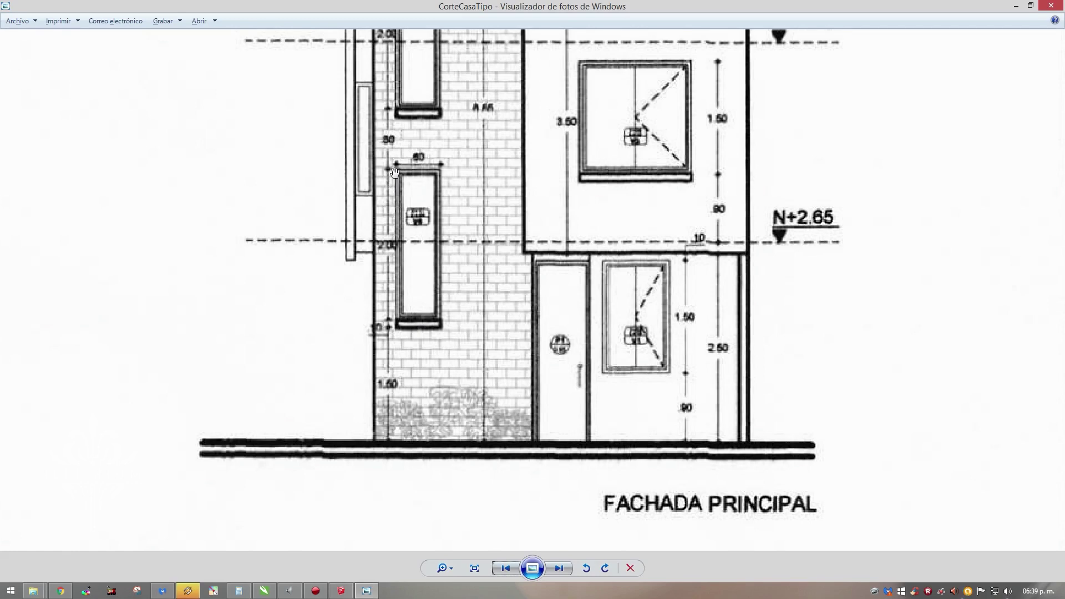
# Start a new tape measurement on the SketchUp wall face
pyautogui.hotkey('alt', 'Tab')
pyautogui.click(414, 318)
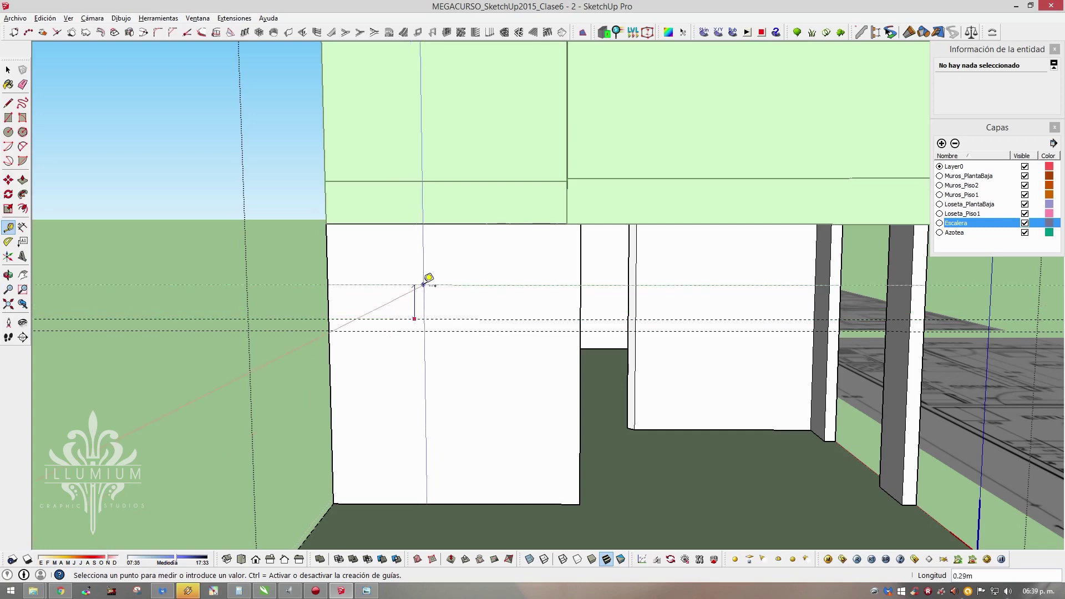
pyautogui.hotkey('alt', 'Tab')
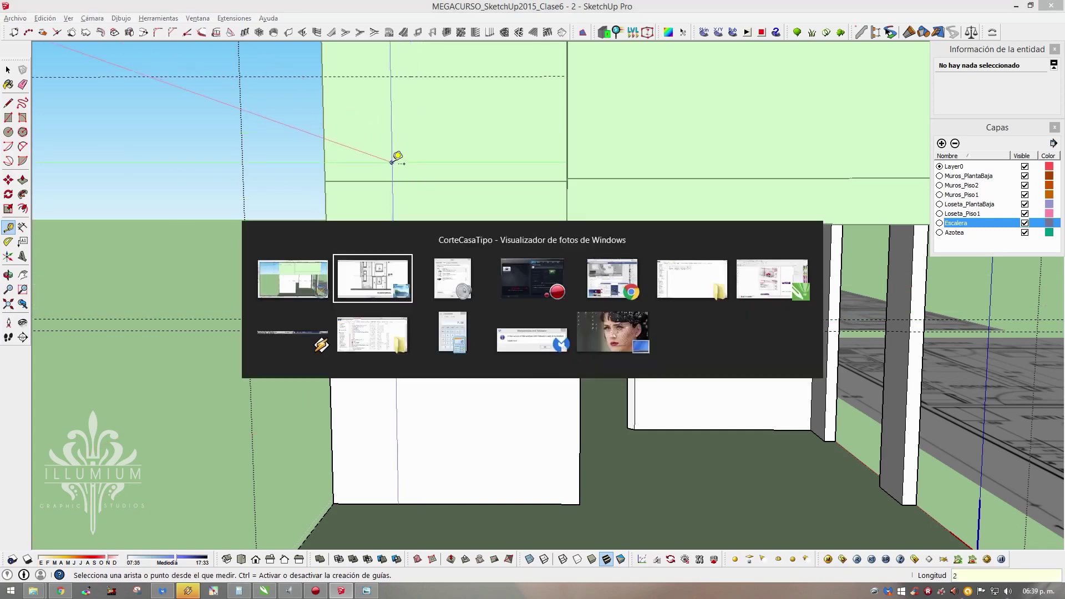
# Zoom and pan over the Fachada Principal ground floor to recheck window sizes, then return
pyautogui.scroll(-5, 395, 205)
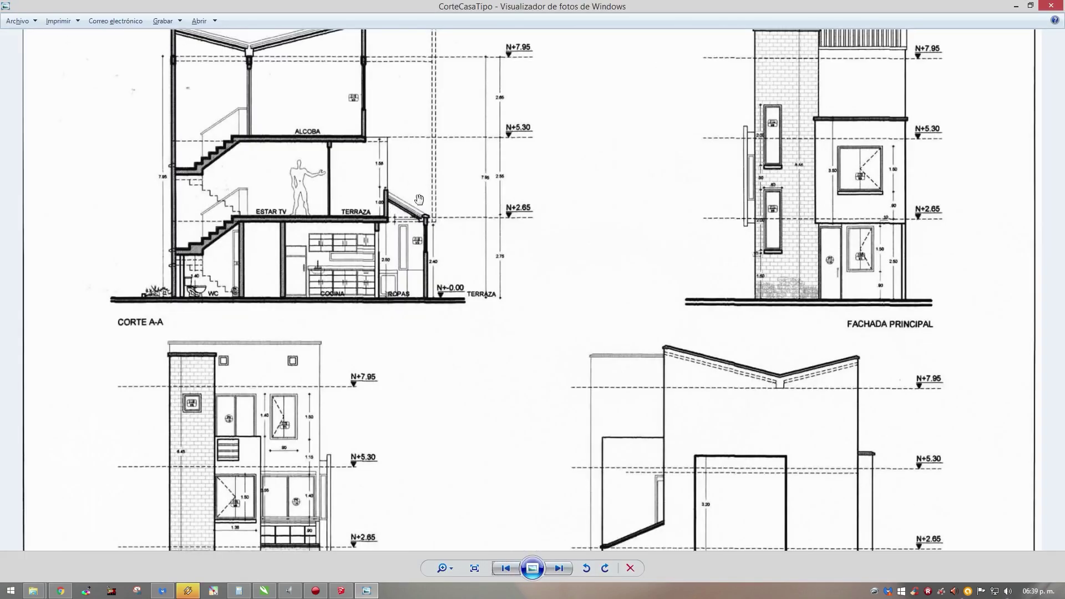
pyautogui.scroll(-2, 809, 112)
pyautogui.scroll(1, 822, 145)
pyautogui.scroll(4, 736, 124)
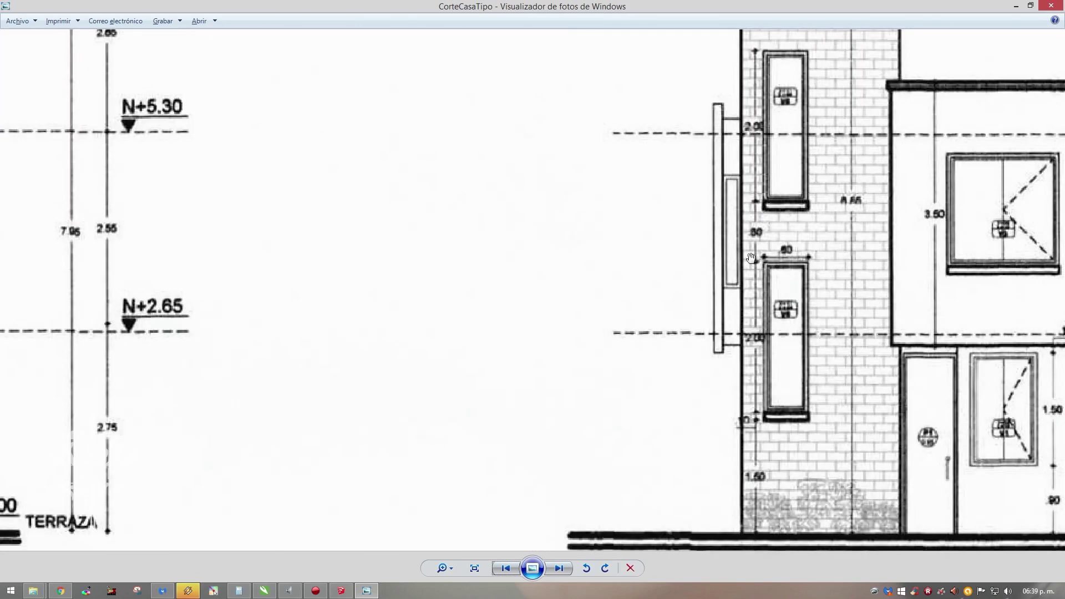
pyautogui.moveTo(735, 277); pyautogui.dragTo(559, 244)
pyautogui.scroll(-2, 559, 245)
pyautogui.scroll(1, 444, 293)
pyautogui.scroll(1, 414, 312)
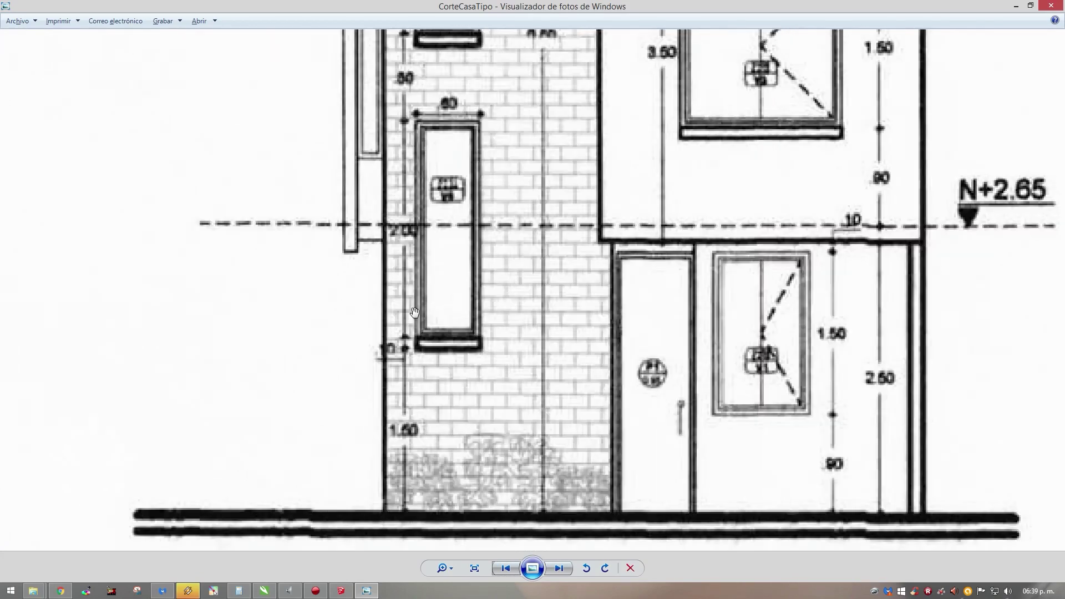
pyautogui.scroll(-2, 400, 384)
pyautogui.scroll(1, 436, 339)
pyautogui.scroll(1, 401, 329)
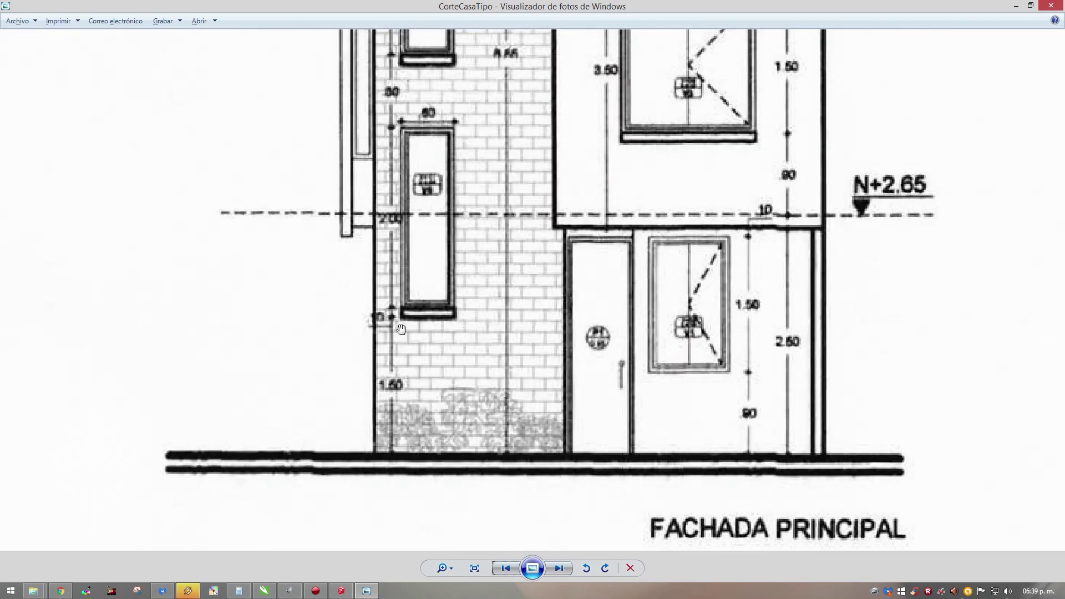
pyautogui.scroll(-1, 399, 293)
pyautogui.scroll(-1, 526, 314)
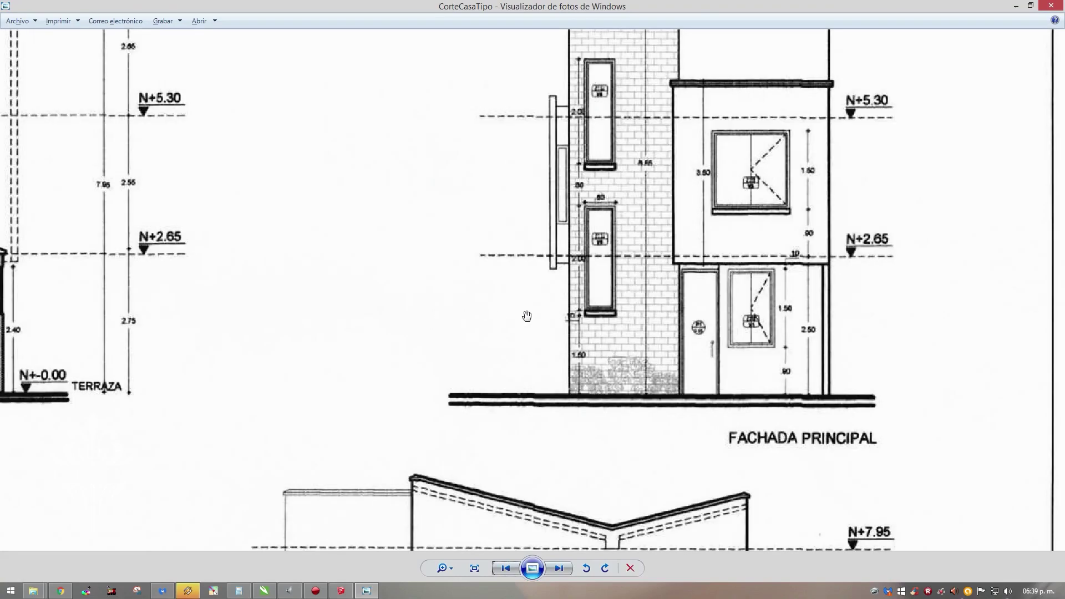
pyautogui.scroll(1, 525, 314)
pyautogui.scroll(1, 504, 297)
pyautogui.hotkey('alt', 'Tab')
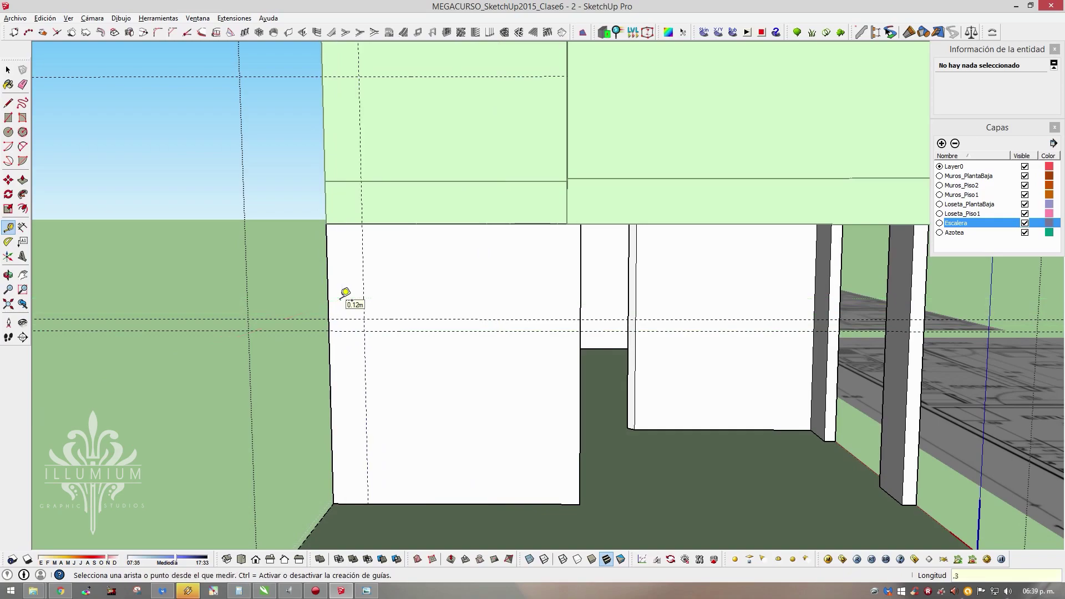
# Place a second vertical guide on the ground-floor wall, parallel to the first
pyautogui.hotkey('alt', 'Tab')
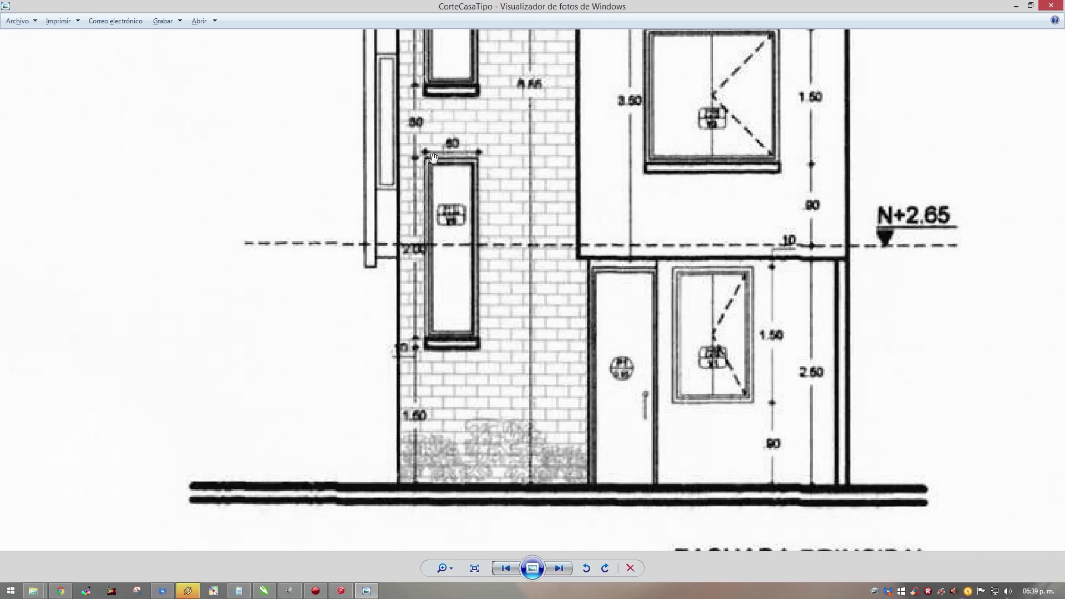
pyautogui.hotkey('alt', 'Tab')
pyautogui.click(362, 251)
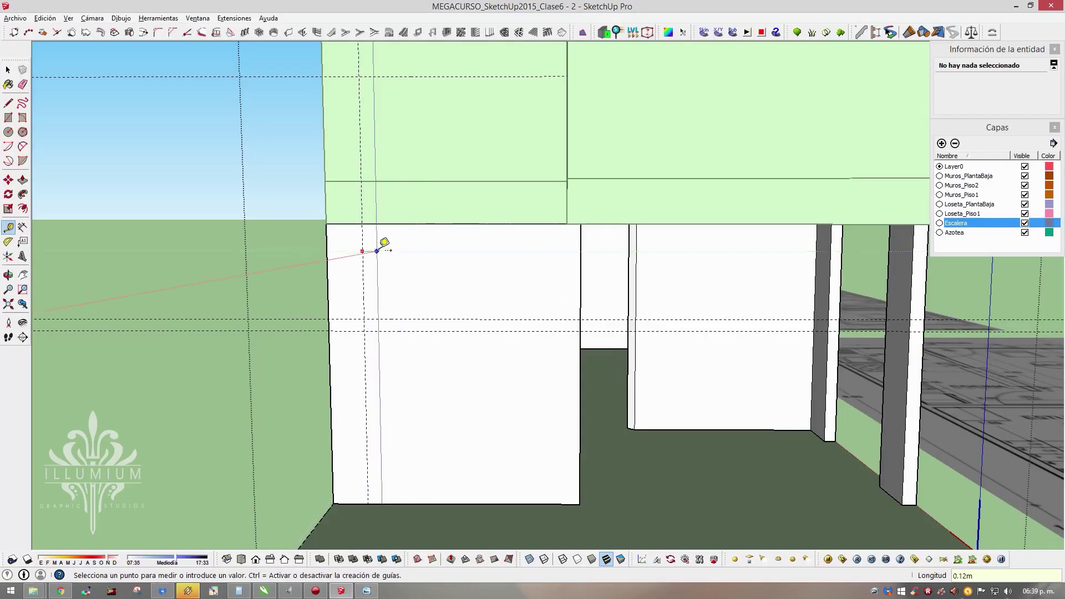
pyautogui.click(378, 251)
pyautogui.press('space')
# Zoom and orbit, then switch to the standard Front view of the wall
pyautogui.scroll(-1, 364, 191)
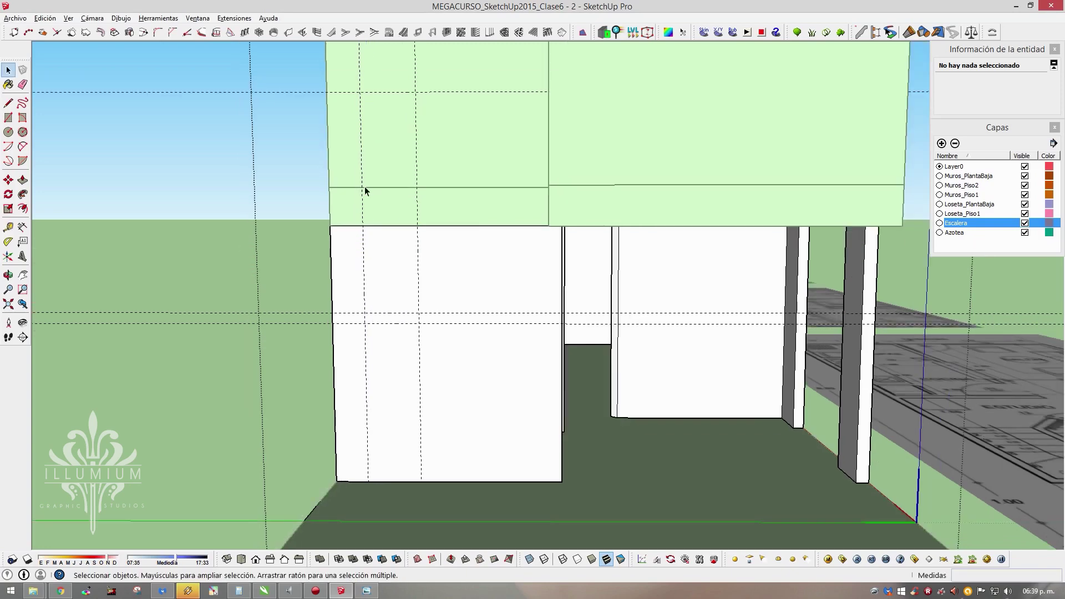
pyautogui.scroll(2, 359, 145)
pyautogui.scroll(2, 375, 207)
pyautogui.scroll(2, 617, 326)
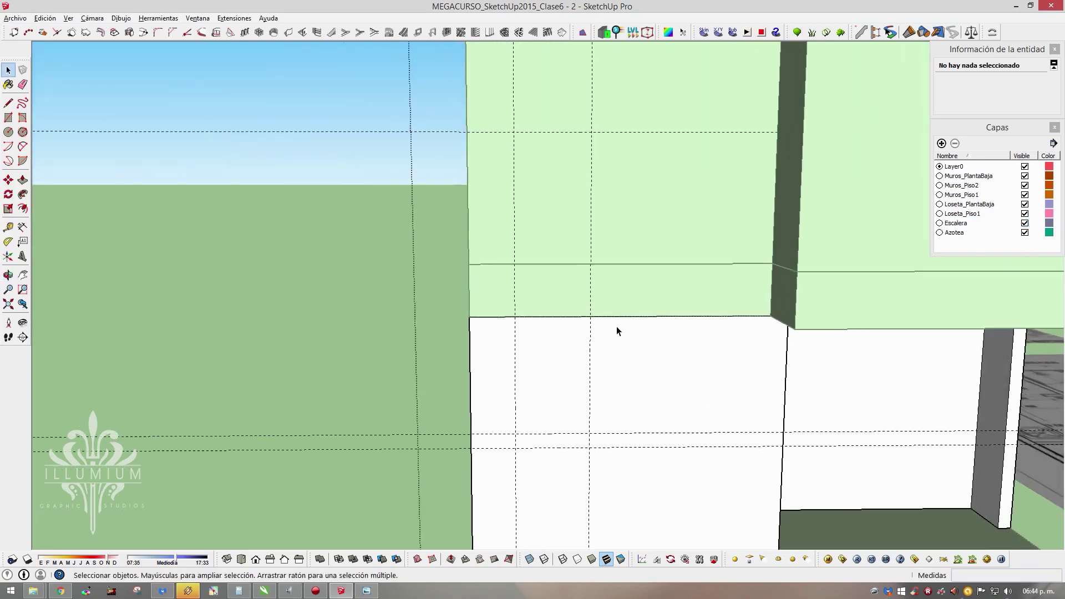
pyautogui.moveTo(617, 326); pyautogui.dragTo(513, 115, button='middle')
pyautogui.press('F2')
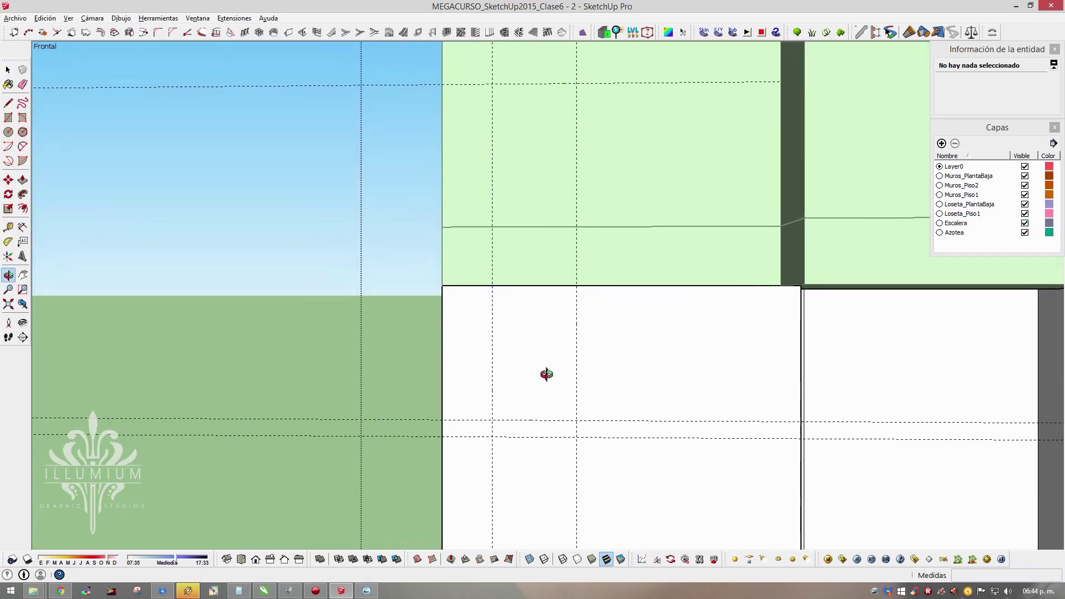
# Draw opening rectangles between the guides on the lower wall and on the slab
pyautogui.press('t')
pyautogui.click(540, 289)
pyautogui.press('r')
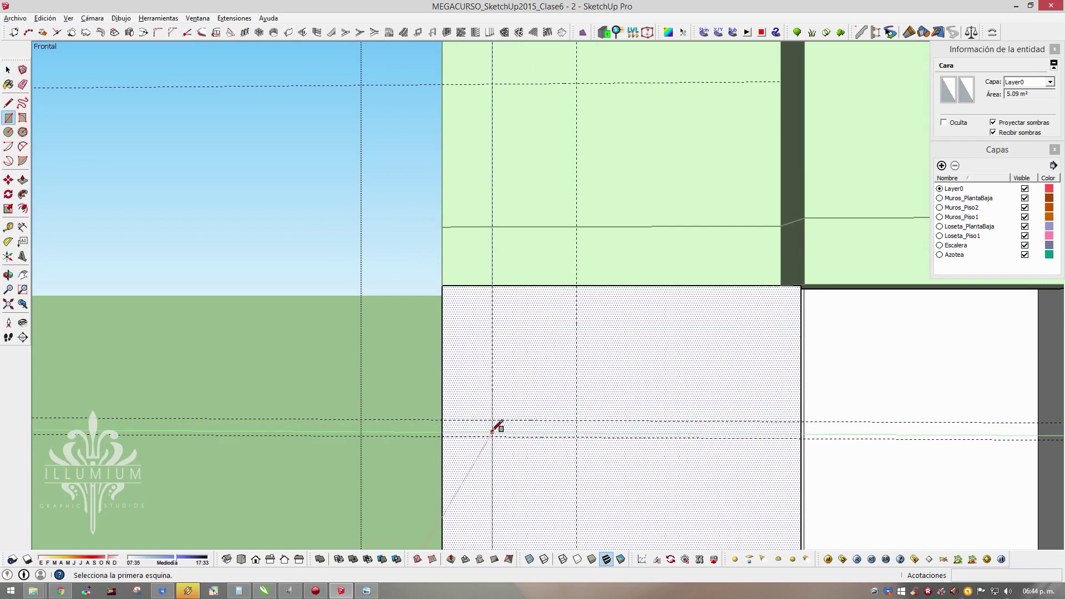
pyautogui.click(492, 420)
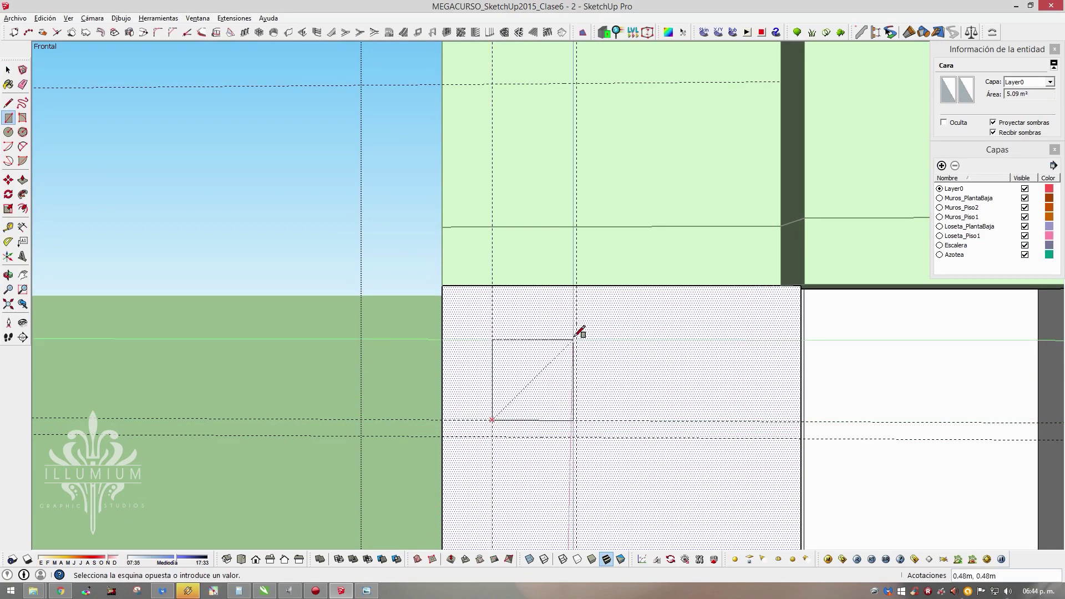
pyautogui.click(577, 286)
pyautogui.press('space')
pyautogui.press('r')
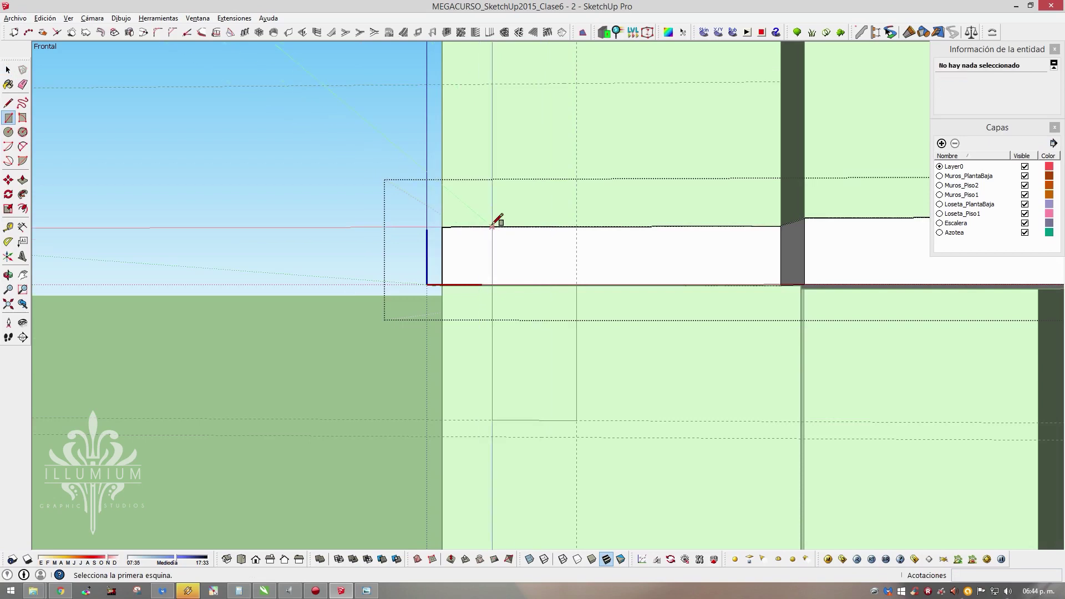
pyautogui.click(492, 84)
pyautogui.click(577, 227)
pyautogui.press('space')
pyautogui.moveTo(577, 226)
pyautogui.mouseDown(button='middle')
pyautogui.moveTo(554, 183)
pyautogui.moveTo(571, 210)
pyautogui.mouseUp(button='middle')
# Push the upper slab rectangle inward to reveal the stairs
pyautogui.press('p')
pyautogui.click(571, 211)
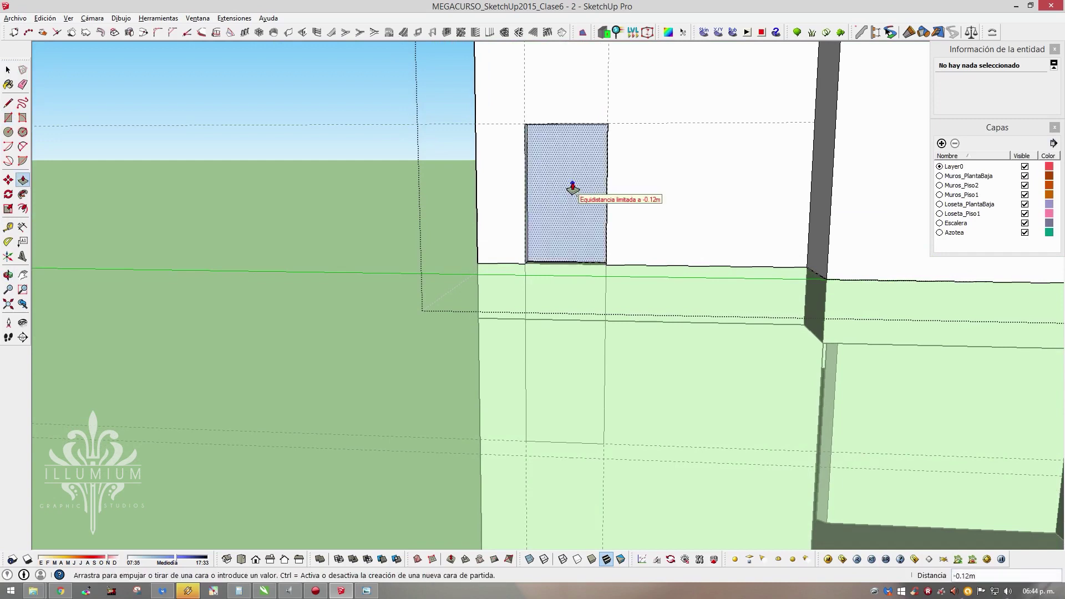
pyautogui.click(553, 164)
pyautogui.moveTo(554, 164)
pyautogui.mouseDown(button='middle')
pyautogui.moveTo(551, 282)
pyautogui.moveTo(563, 294)
pyautogui.mouseUp(button='middle')
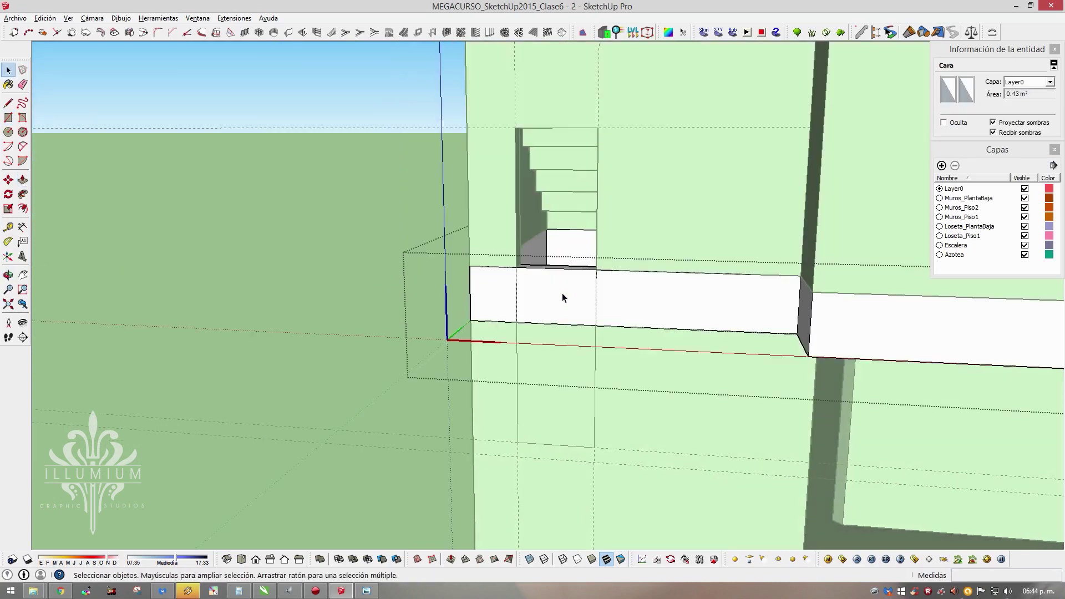
# Push the lower wall rectangle through the wall, redoing it after one undo
pyautogui.press('p')
pyautogui.click(553, 288)
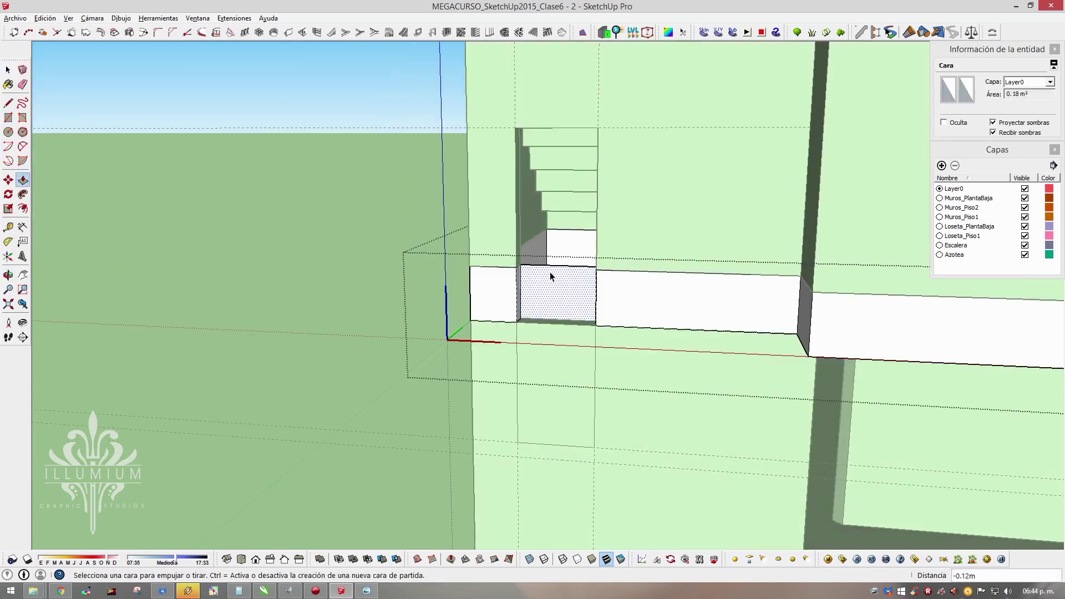
pyautogui.press('space')
pyautogui.hotkey('ctrl', 'z')
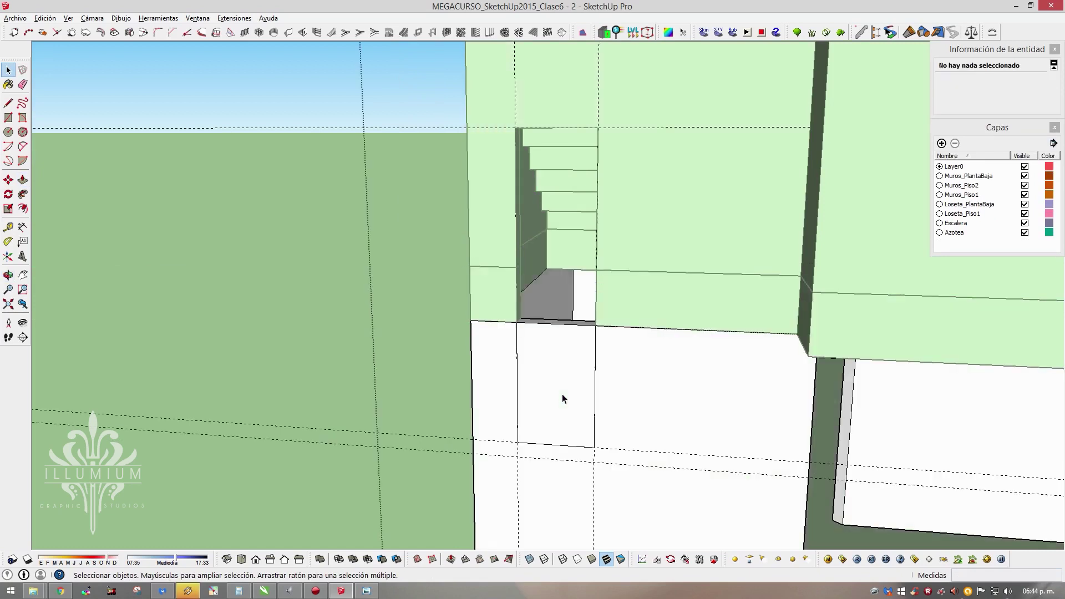
pyautogui.press('p')
pyautogui.click(551, 327)
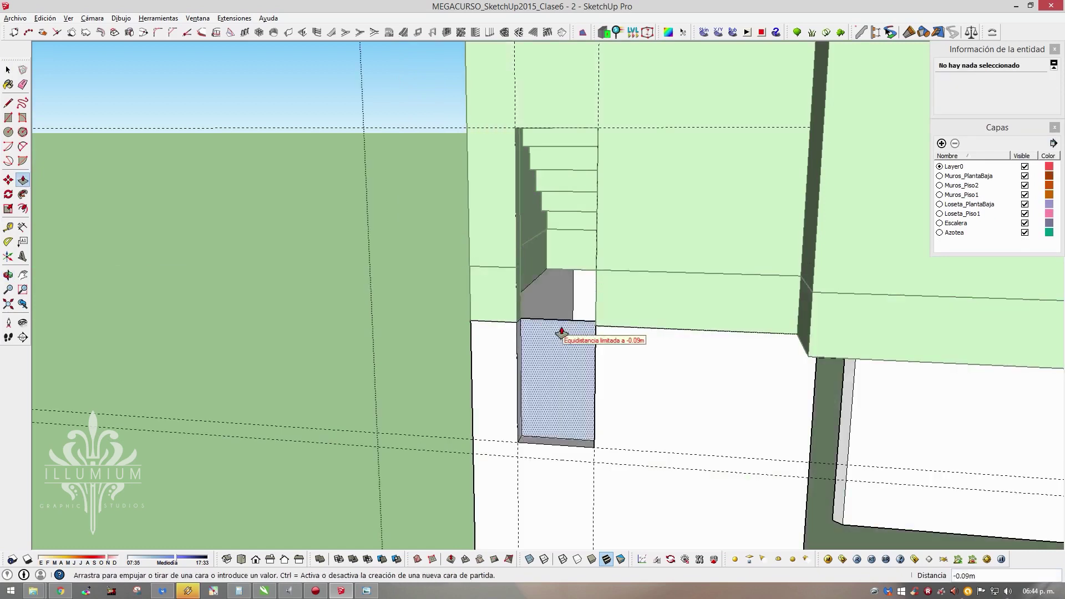
pyautogui.click(561, 360)
pyautogui.press('space')
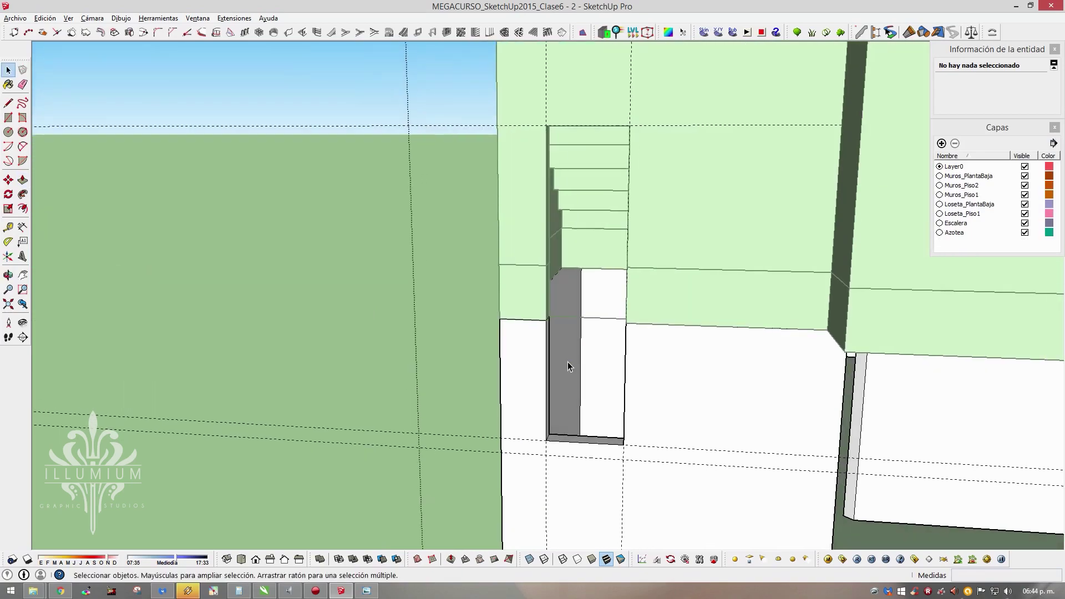
pyautogui.moveTo(660, 318); pyautogui.dragTo(614, 322, button='middle')
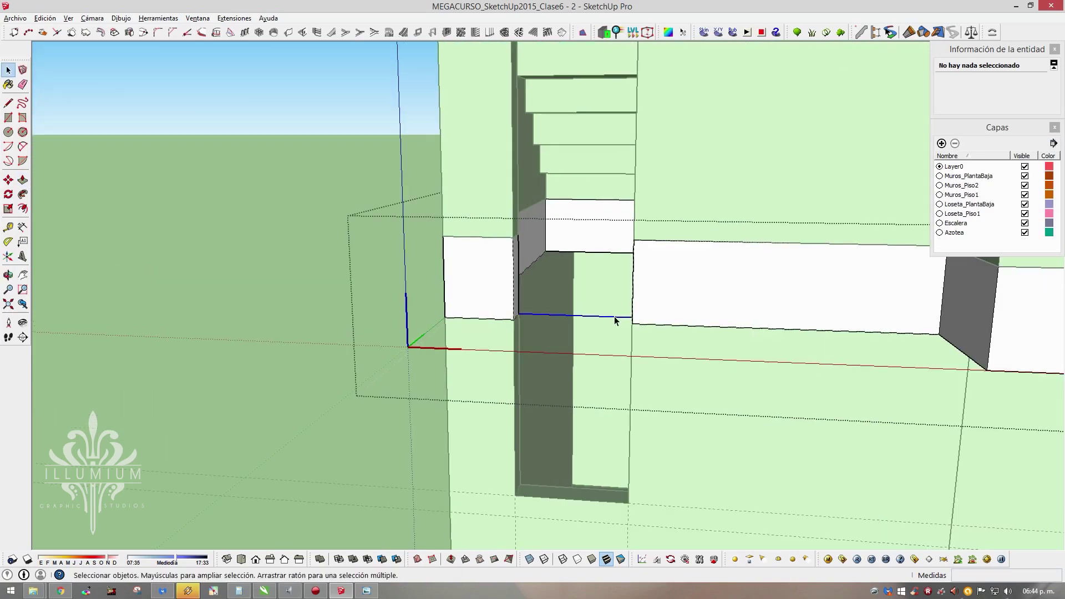
# Draw a 0.50 m wide rectangle panel covering the opening from top to bottom
pyautogui.scroll(-3, 628, 311)
pyautogui.moveTo(642, 309)
pyautogui.mouseDown(button='middle')
pyautogui.moveTo(933, 223)
pyautogui.moveTo(775, 110)
pyautogui.moveTo(542, 111)
pyautogui.moveTo(536, 309)
pyautogui.moveTo(593, 333)
pyautogui.moveTo(694, 309)
pyautogui.moveTo(613, 273)
pyautogui.moveTo(675, 324)
pyautogui.moveTo(644, 330)
pyautogui.moveTo(522, 205)
pyautogui.mouseUp(button='middle')
pyautogui.scroll(-2, 594, 329)
pyautogui.scroll(2, 681, 293)
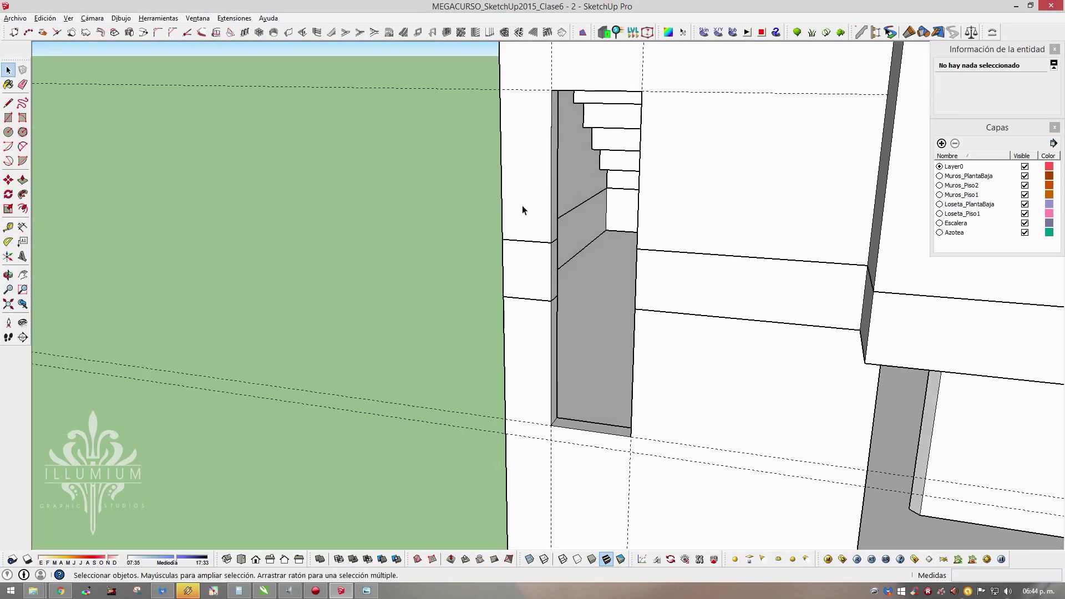
pyautogui.press('r')
pyautogui.click(552, 89)
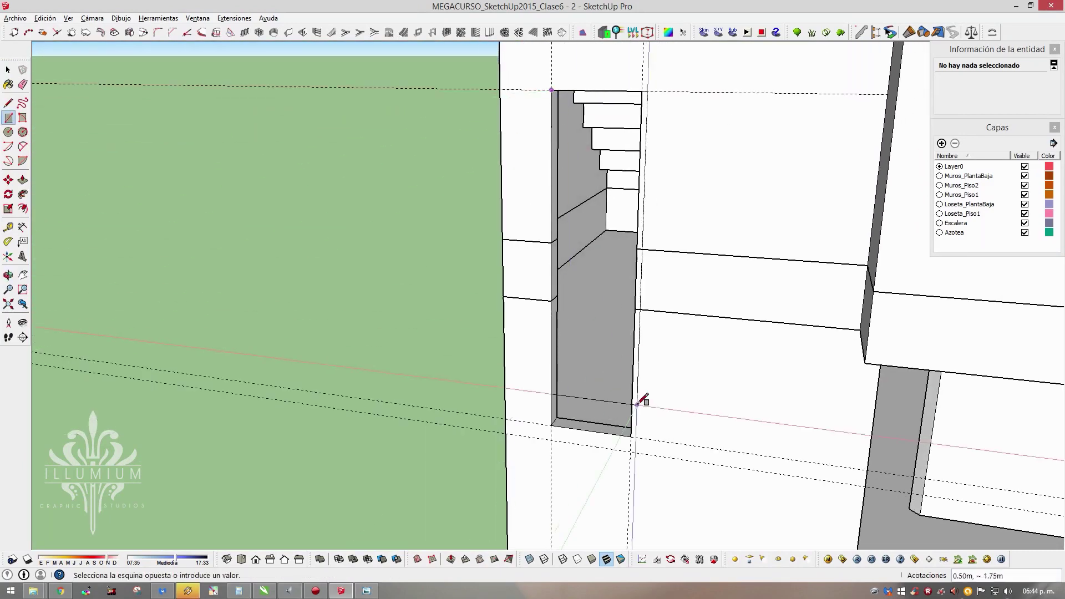
pyautogui.click(631, 435)
pyautogui.press('space')
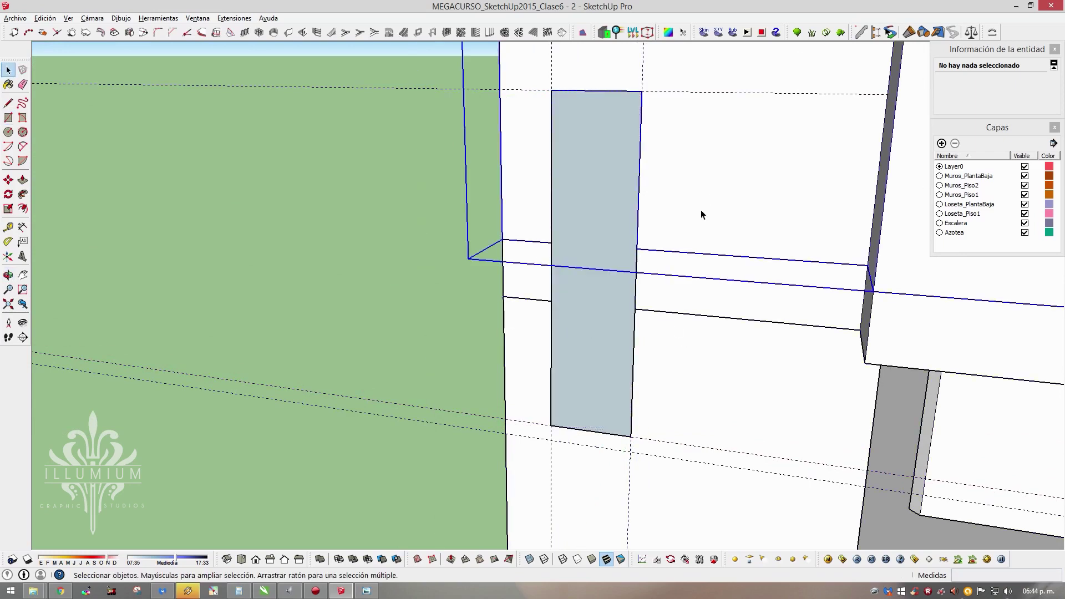
# Select the new panel and try an inward offset of .3, then undo it as too wide
pyautogui.click(687, 319)
pyautogui.click(618, 253)
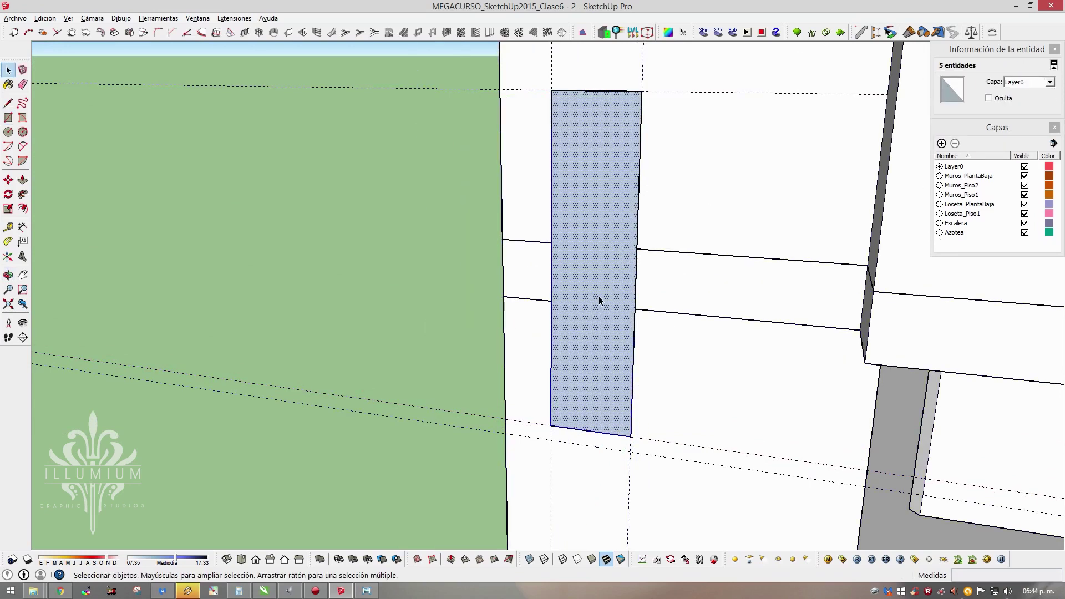
pyautogui.scroll(2, 611, 295)
pyautogui.scroll(2, 632, 278)
pyautogui.press('f')
pyautogui.click(640, 251)
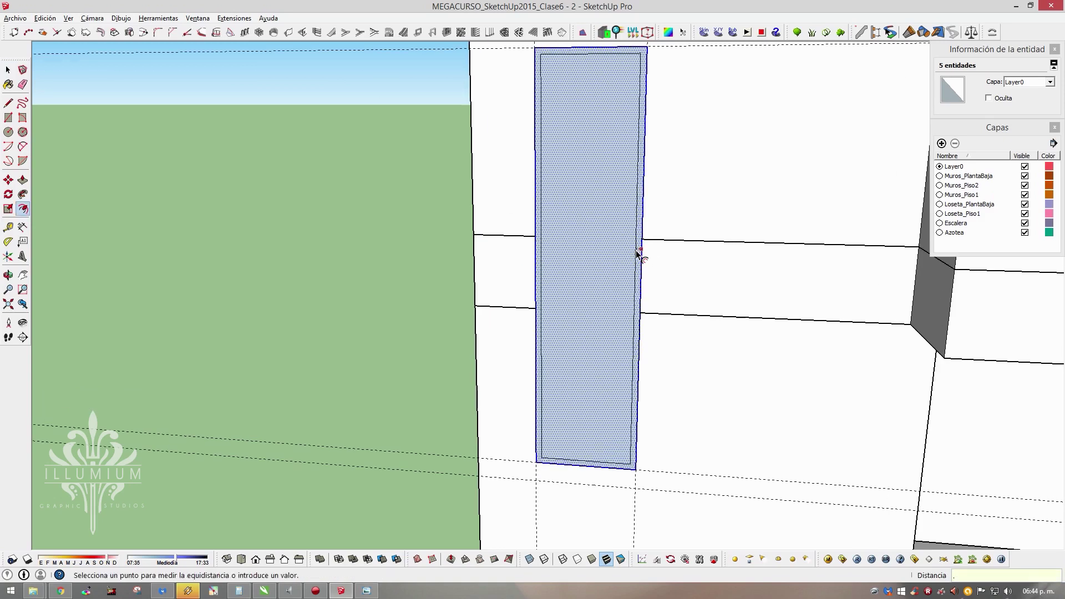
pyautogui.write('.3')
pyautogui.press('Return')
pyautogui.hotkey('ctrl', 'z')
# Offset the panel outline inward by 0.03 m to form a thin border
pyautogui.click(636, 254)
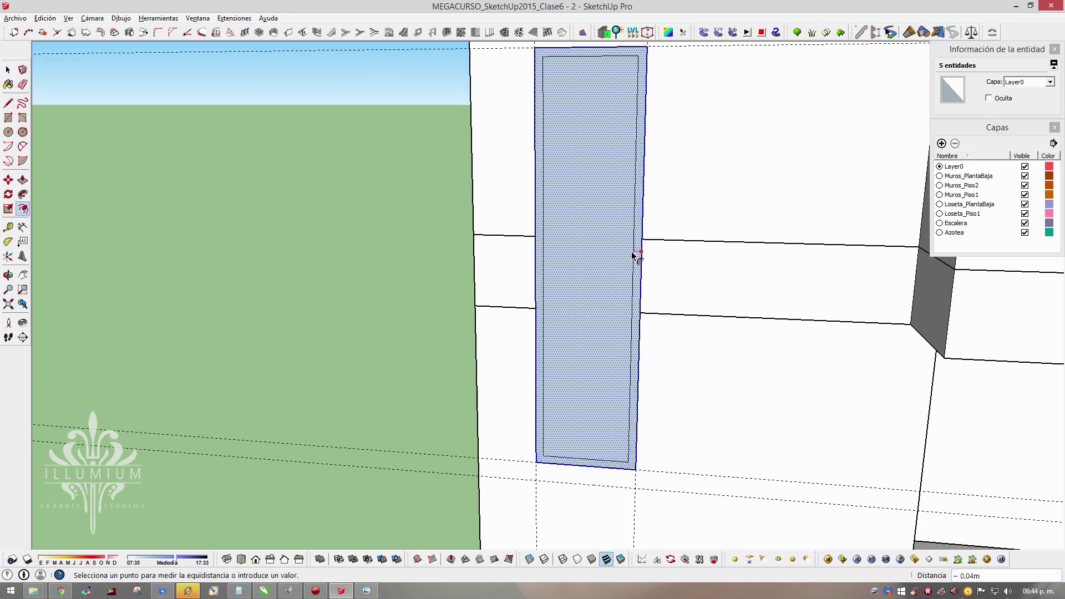
pyautogui.press('Return')
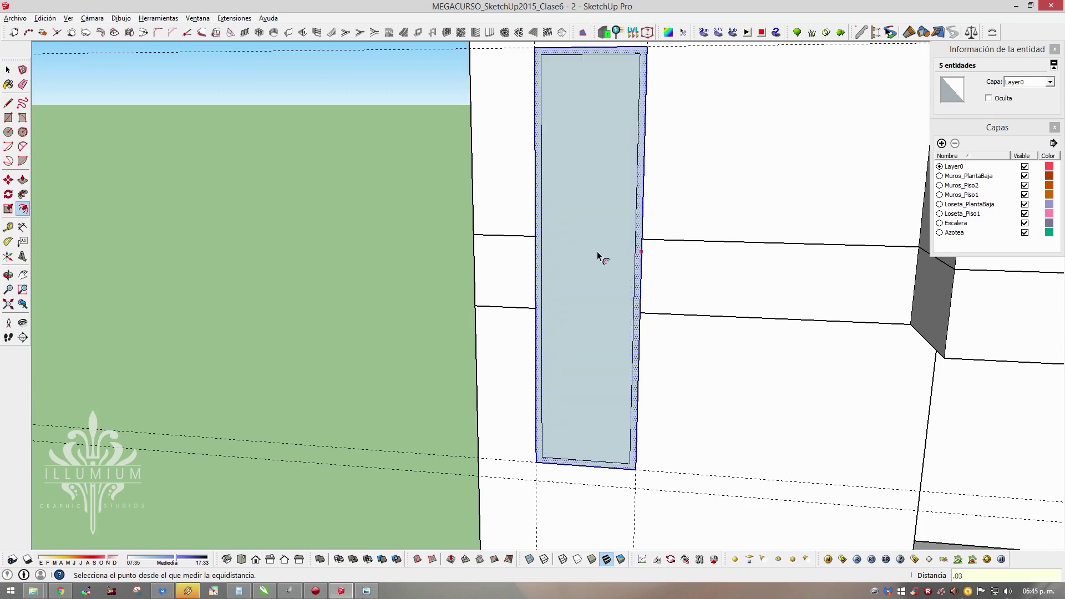
pyautogui.scroll(-2, 599, 257)
pyautogui.scroll(2, 599, 152)
pyautogui.scroll(-1, 615, 229)
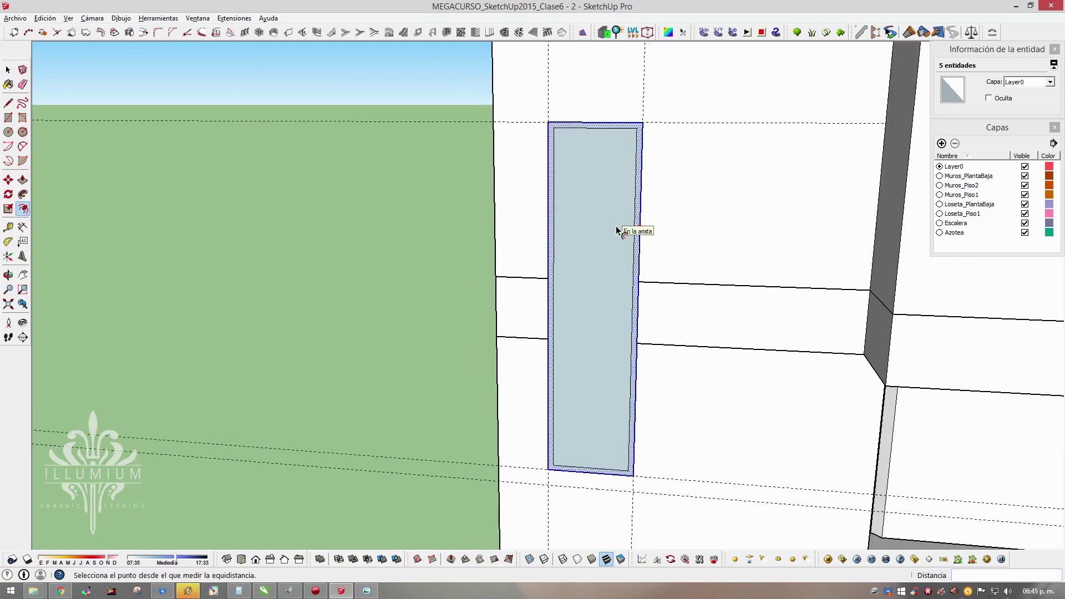
pyautogui.press('space')
# Delete the panel's inner face so the stairs show through the frame
pyautogui.click(617, 226)
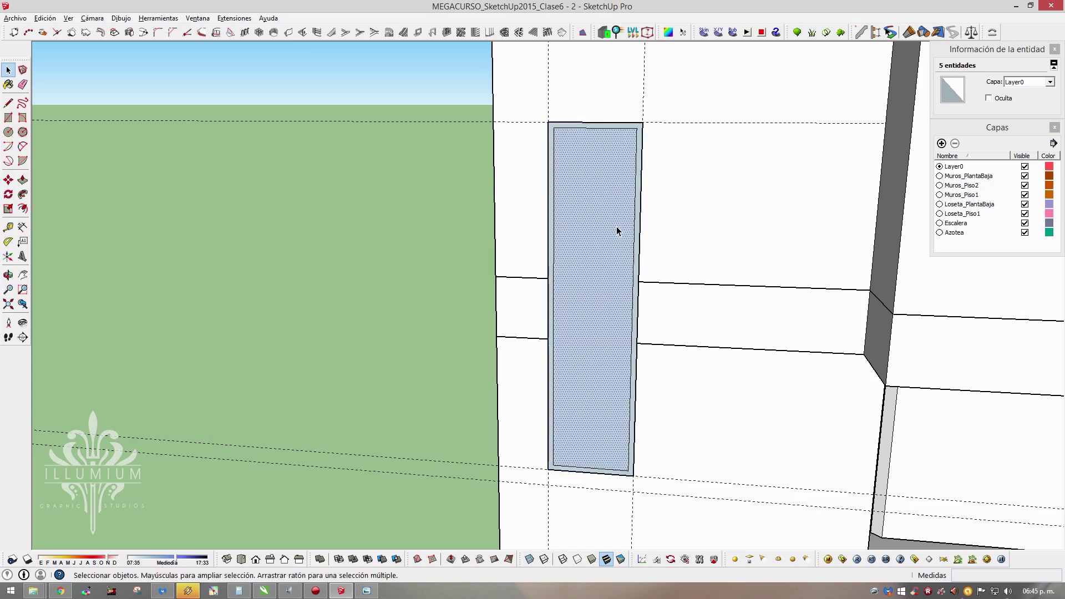
pyautogui.scroll(1, 618, 107)
pyautogui.press('Delete')
pyautogui.moveTo(619, 233); pyautogui.dragTo(485, 201, button='middle')
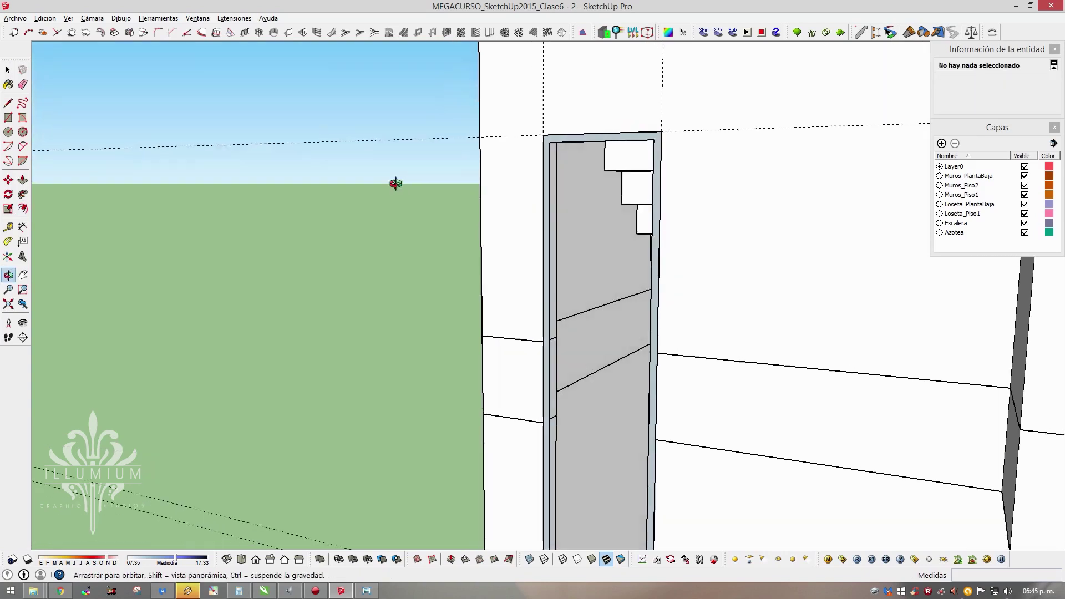
# Push/pull the frame face to give it a few centimetres of depth
pyautogui.press('p')
pyautogui.click(566, 145)
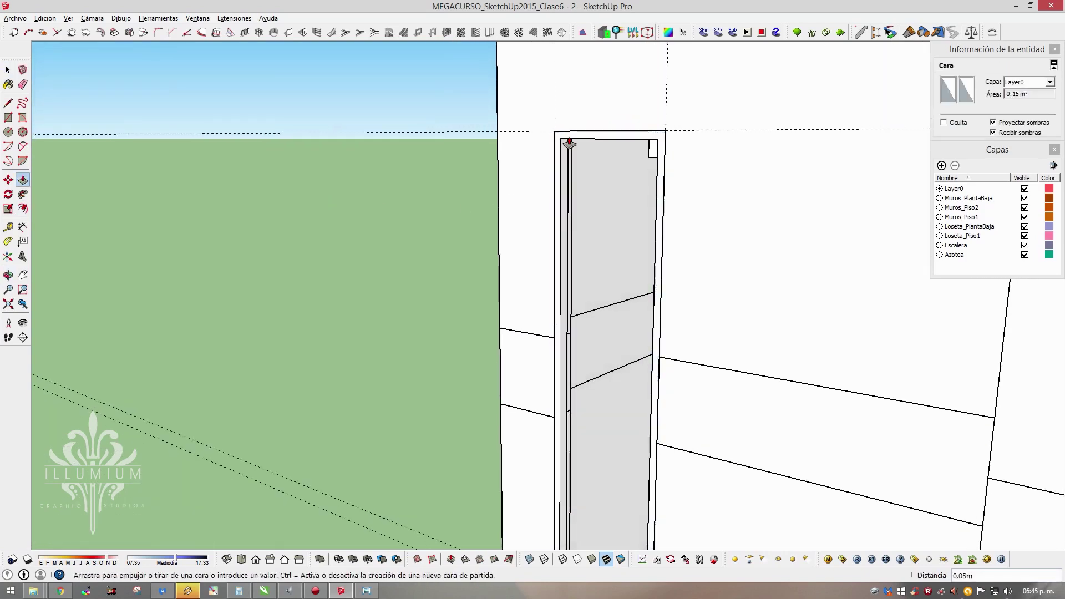
pyautogui.click(566, 176)
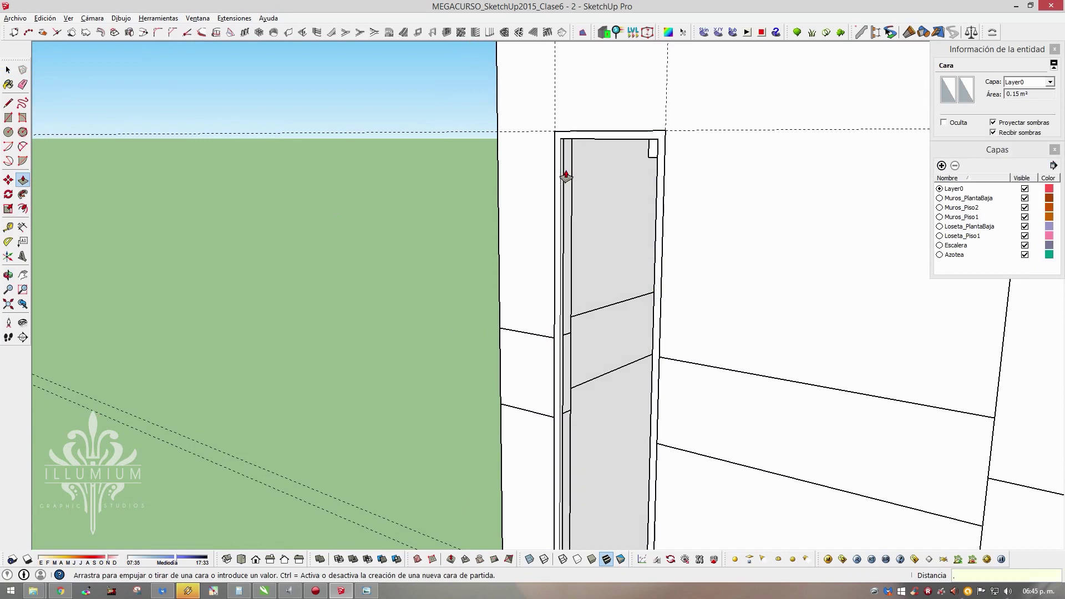
pyautogui.moveTo(631, 198); pyautogui.dragTo(566, 148, button='middle')
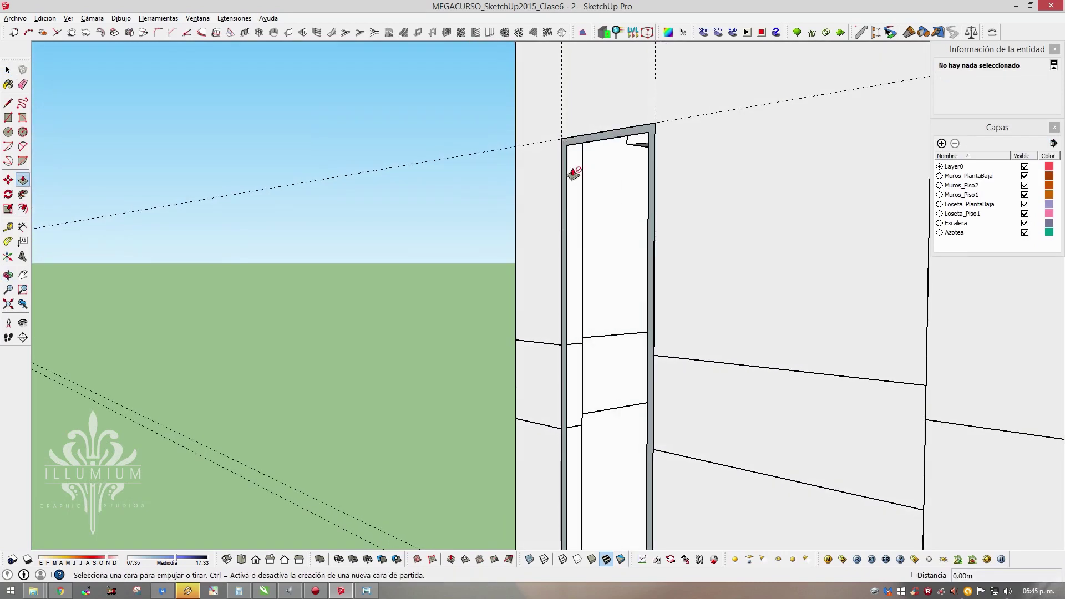
pyautogui.click(566, 176)
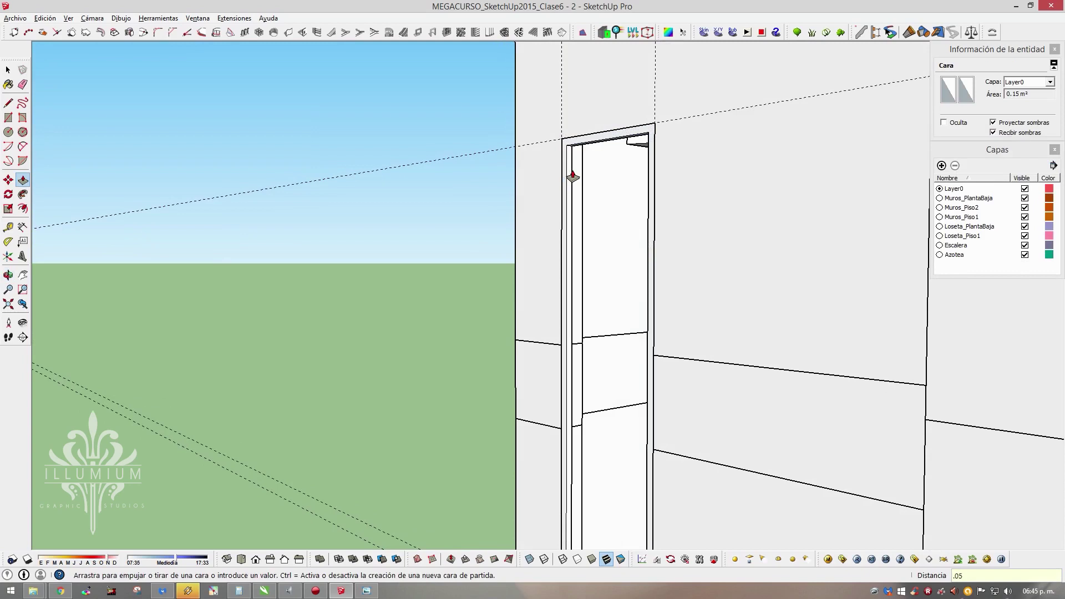
# Finish the frame's 0.05 push and turn the whole frame into a component named Canceleria1
pyautogui.press('Return')
pyautogui.press('space')
pyautogui.tripleClick(569, 159)
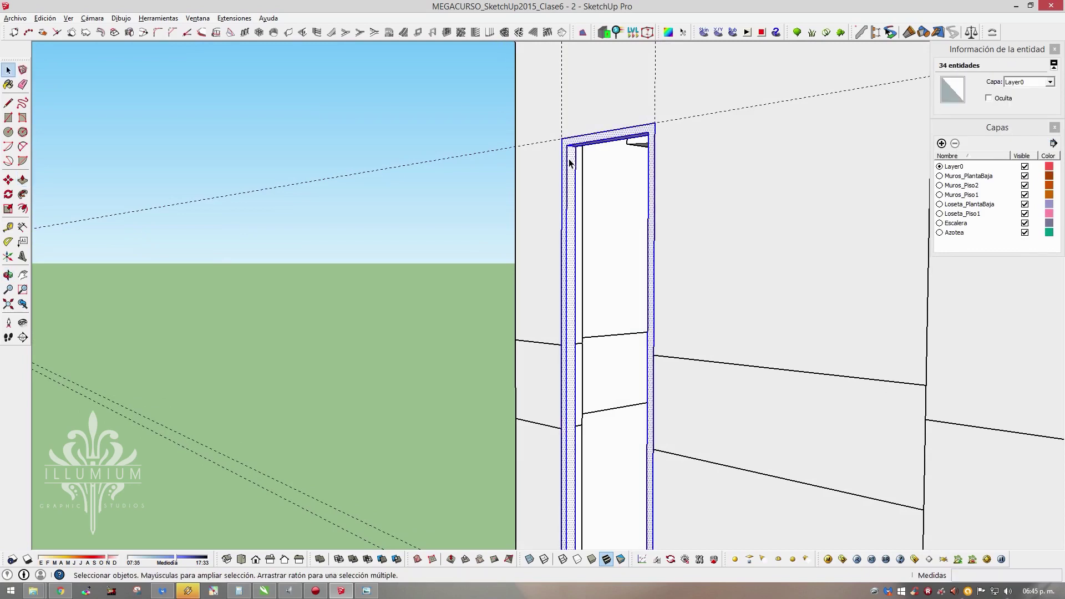
pyautogui.press('g')
pyautogui.write('Canceleria1')
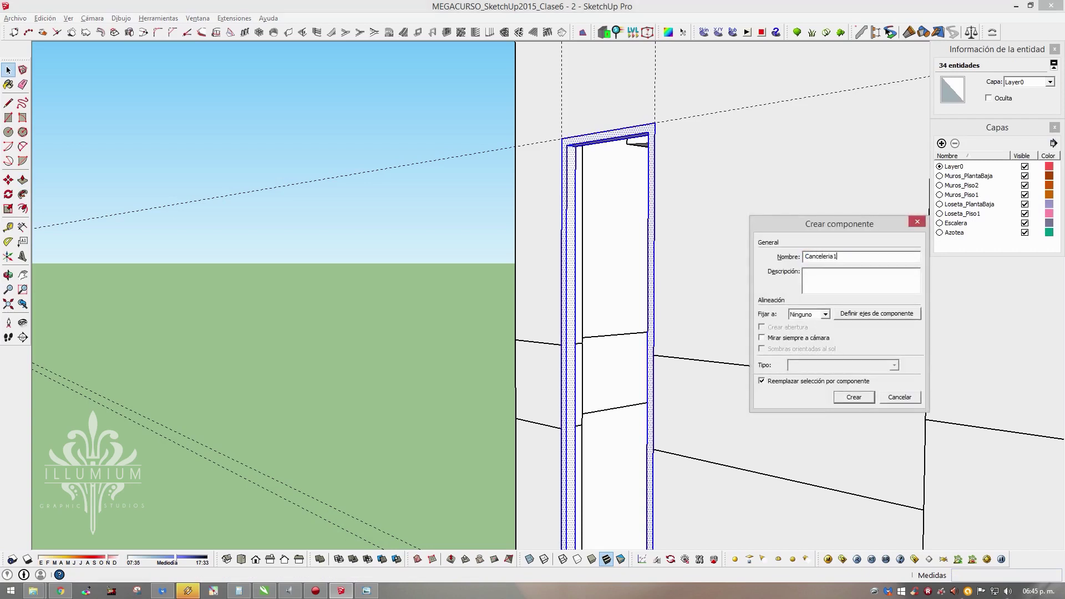
pyautogui.press('Return')
# Move the Canceleria1 component 0.03 m along the green axis within the wall opening
pyautogui.press('m')
pyautogui.scroll(2, 567, 142)
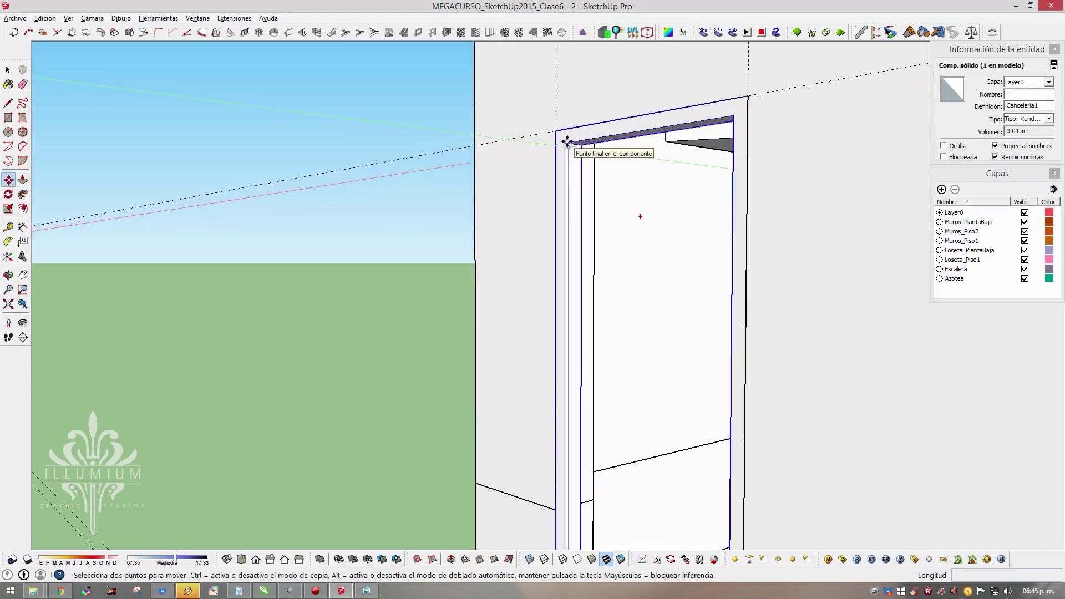
pyautogui.moveTo(567, 142)
pyautogui.mouseDown(button='middle')
pyautogui.moveTo(516, 116)
pyautogui.moveTo(451, 112)
pyautogui.moveTo(598, 160)
pyautogui.mouseUp(button='middle')
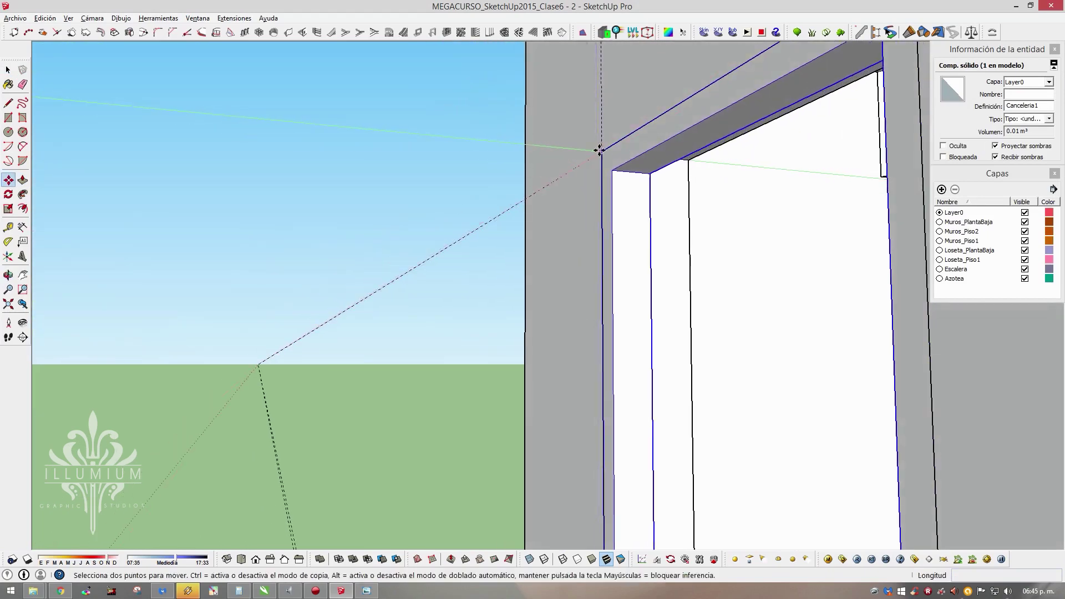
pyautogui.moveTo(607, 151); pyautogui.dragTo(623, 153)
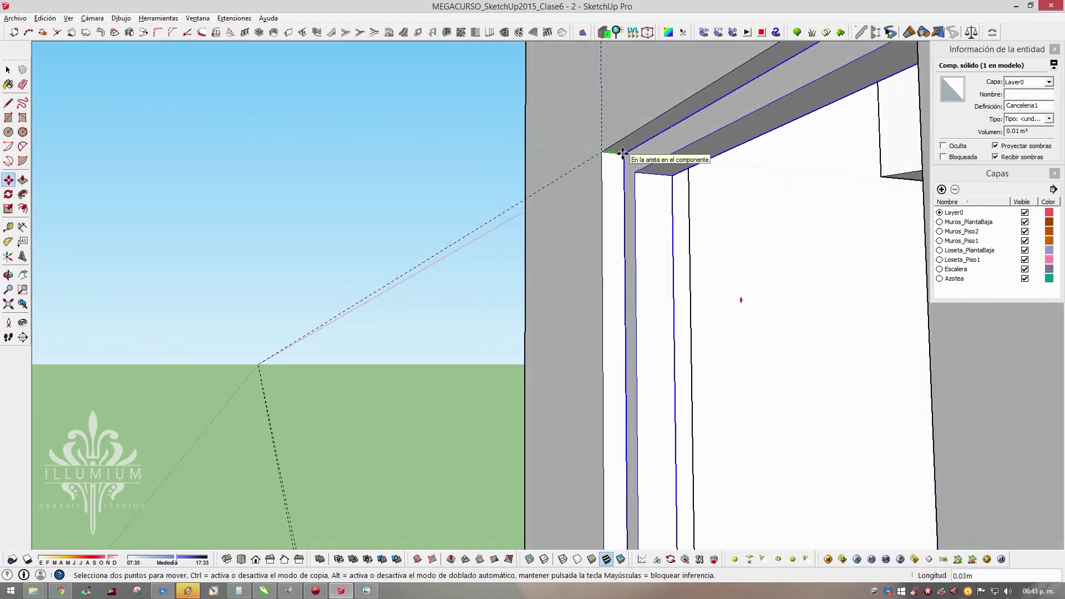
pyautogui.moveTo(623, 153)
pyautogui.mouseDown(button='middle')
pyautogui.moveTo(636, 173)
pyautogui.moveTo(572, 139)
pyautogui.moveTo(560, 95)
pyautogui.moveTo(691, 220)
pyautogui.moveTo(717, 316)
pyautogui.moveTo(767, 337)
pyautogui.mouseUp(button='middle')
pyautogui.scroll(-3, 691, 220)
# Check the stair window's sill on the facade elevation drawing against the front view
pyautogui.press('space')
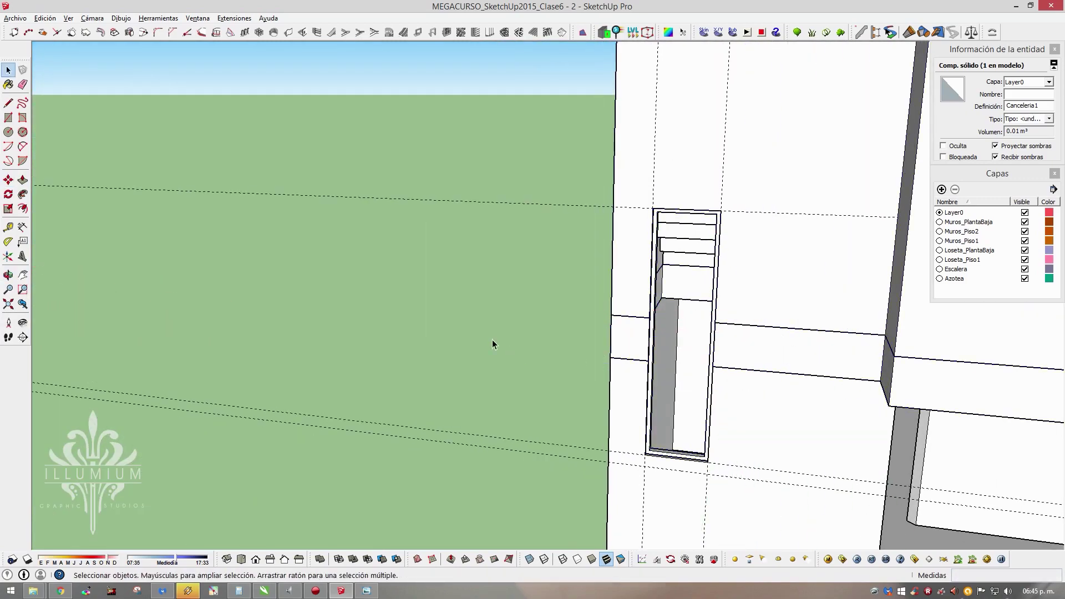
pyautogui.click(491, 339)
pyautogui.moveTo(491, 339)
pyautogui.mouseDown(button='middle')
pyautogui.moveTo(654, 325)
pyautogui.moveTo(761, 240)
pyautogui.moveTo(320, 314)
pyautogui.moveTo(551, 280)
pyautogui.moveTo(777, 211)
pyautogui.mouseUp(button='middle')
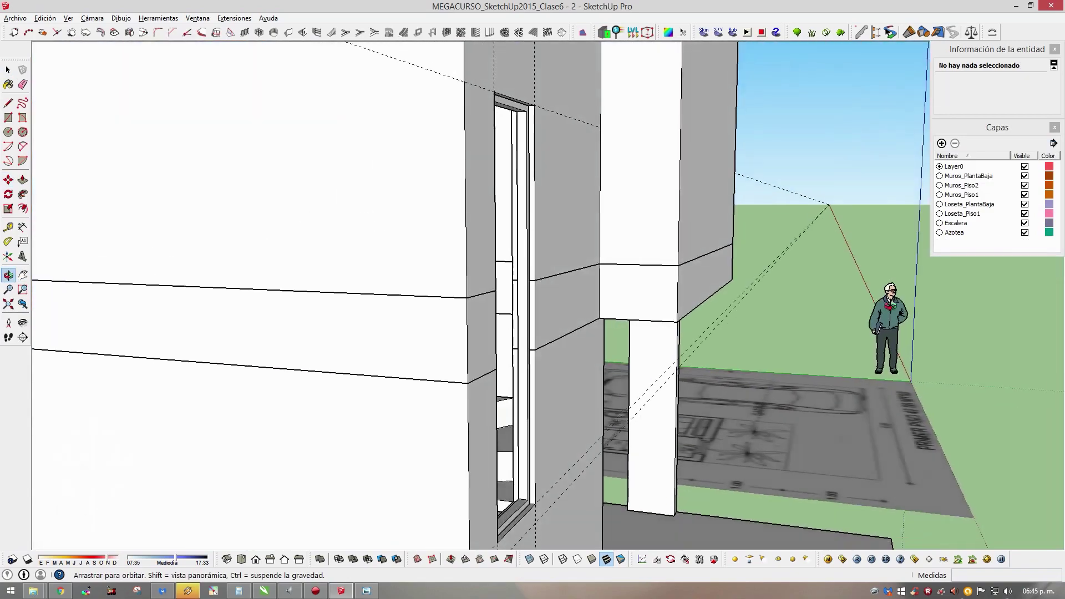
pyautogui.press('f')
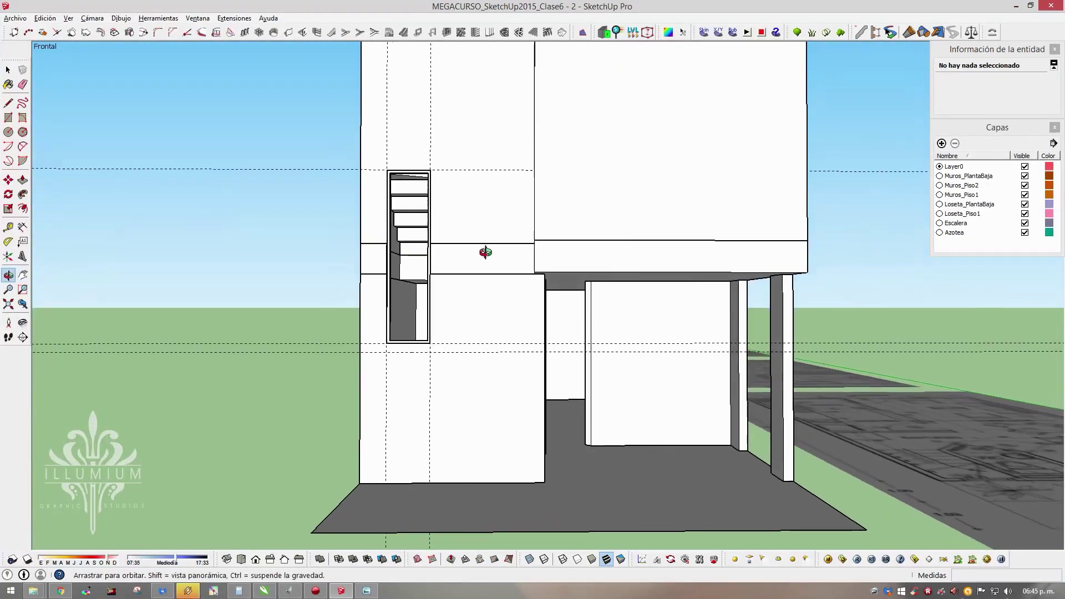
pyautogui.click(366, 590)
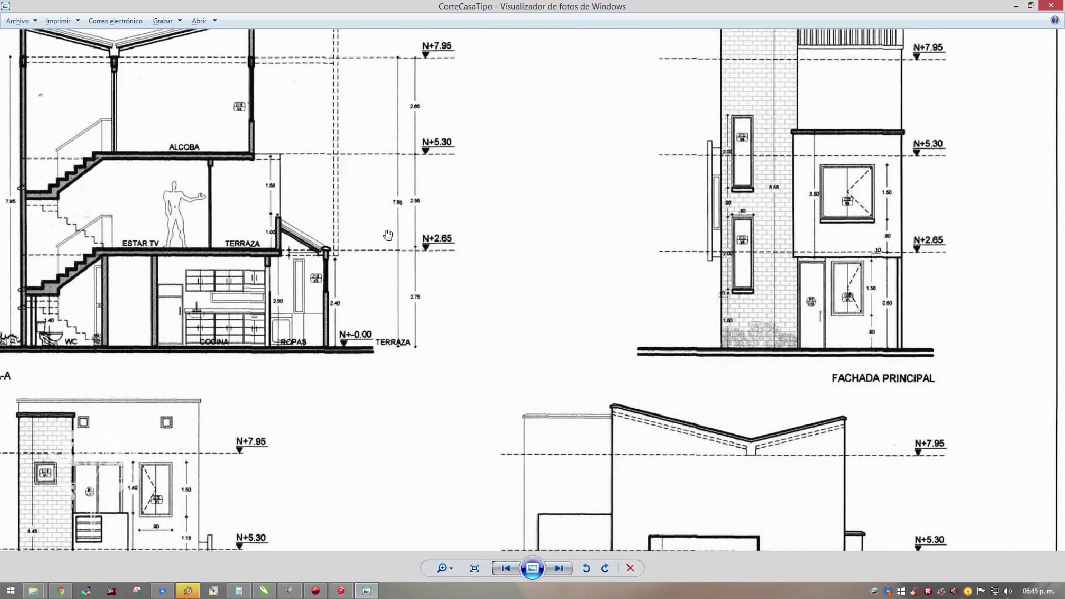
pyautogui.scroll(2, 777, 243)
pyautogui.scroll(2, 518, 240)
pyautogui.scroll(2, 430, 183)
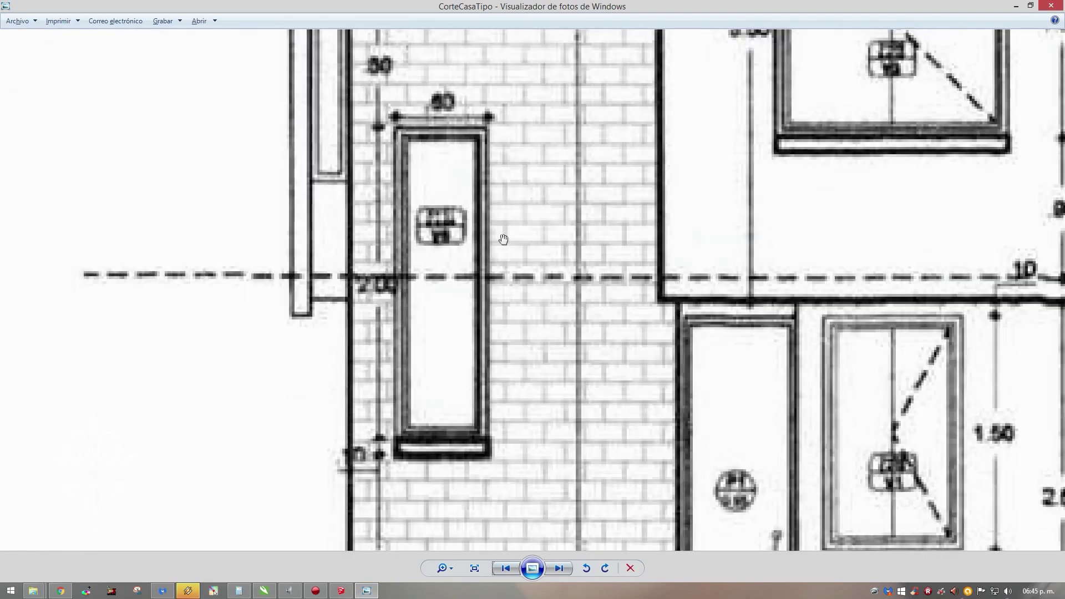
pyautogui.click(340, 590)
pyautogui.scroll(3, 368, 302)
pyautogui.scroll(3, 397, 423)
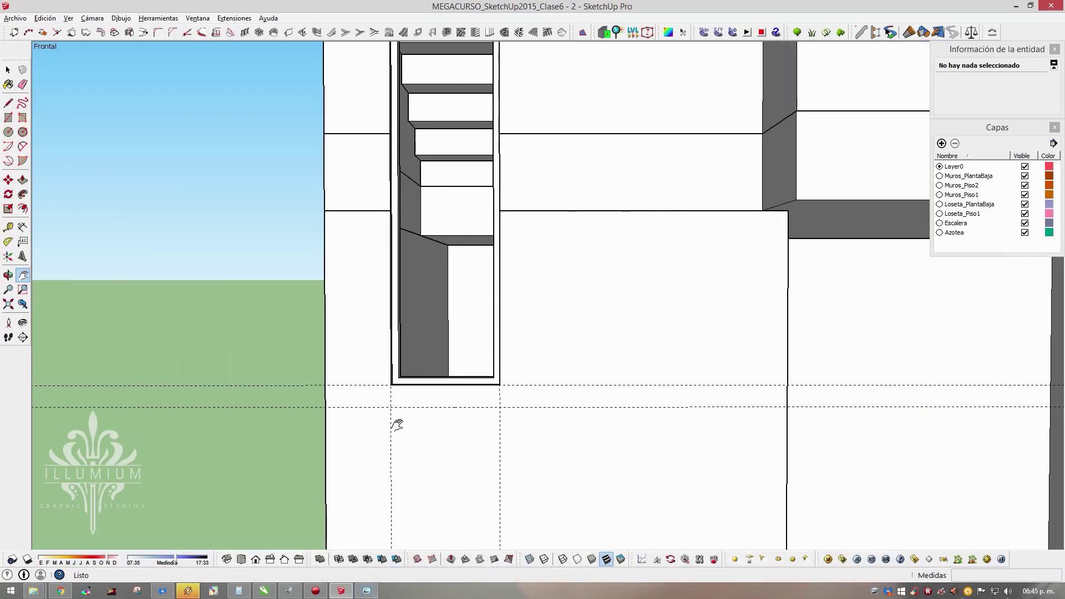
pyautogui.scroll(3, 425, 404)
# Inside the window component, draw a sill rectangle beneath the tall stair window
pyautogui.press('space')
pyautogui.moveTo(428, 408)
pyautogui.mouseDown(button='middle')
pyautogui.moveTo(552, 442)
pyautogui.moveTo(504, 445)
pyautogui.mouseUp(button='middle')
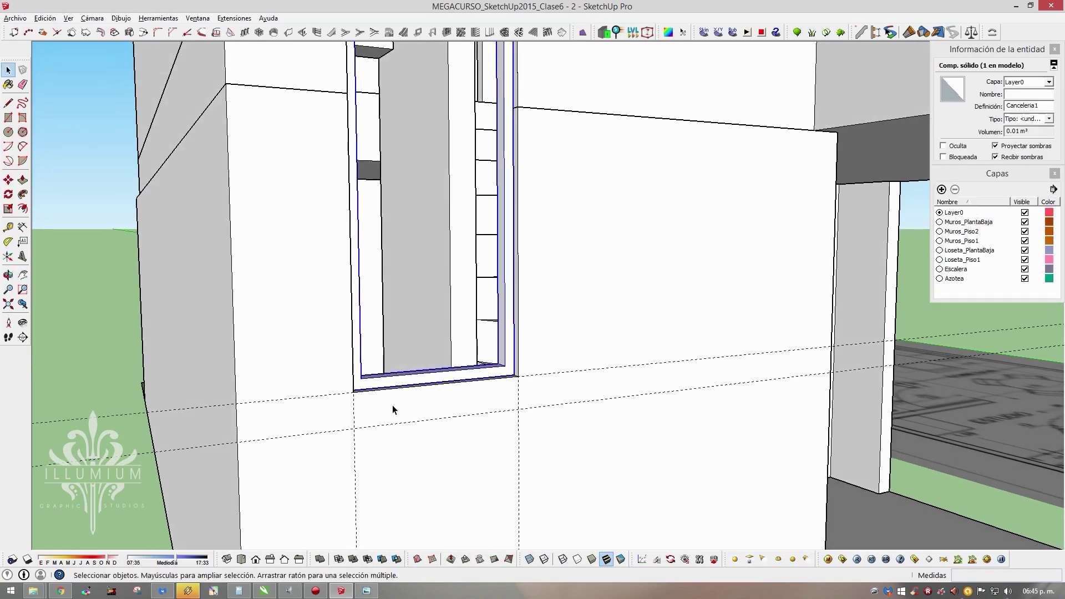
pyautogui.doubleClick(373, 387)
pyautogui.press('r')
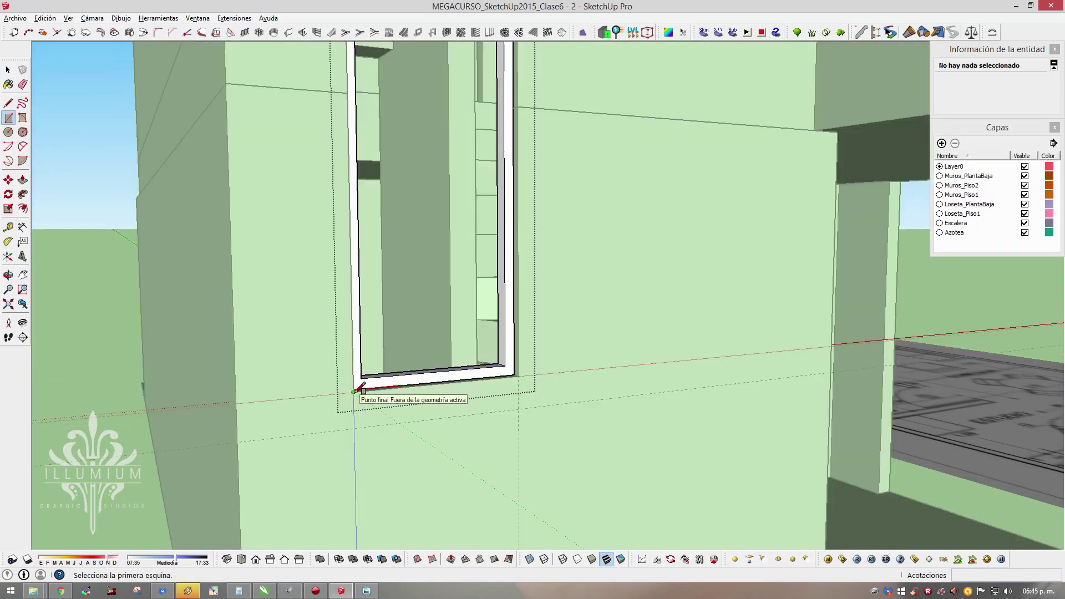
pyautogui.click(353, 391)
pyautogui.click(524, 424)
pyautogui.scroll(3, 500, 399)
pyautogui.moveTo(468, 381)
pyautogui.mouseDown(button='middle')
pyautogui.moveTo(274, 421)
pyautogui.moveTo(540, 386)
pyautogui.mouseUp(button='middle')
# Push the sill rectangle out 0.05 from the wall face
pyautogui.press('p')
pyautogui.click(554, 387)
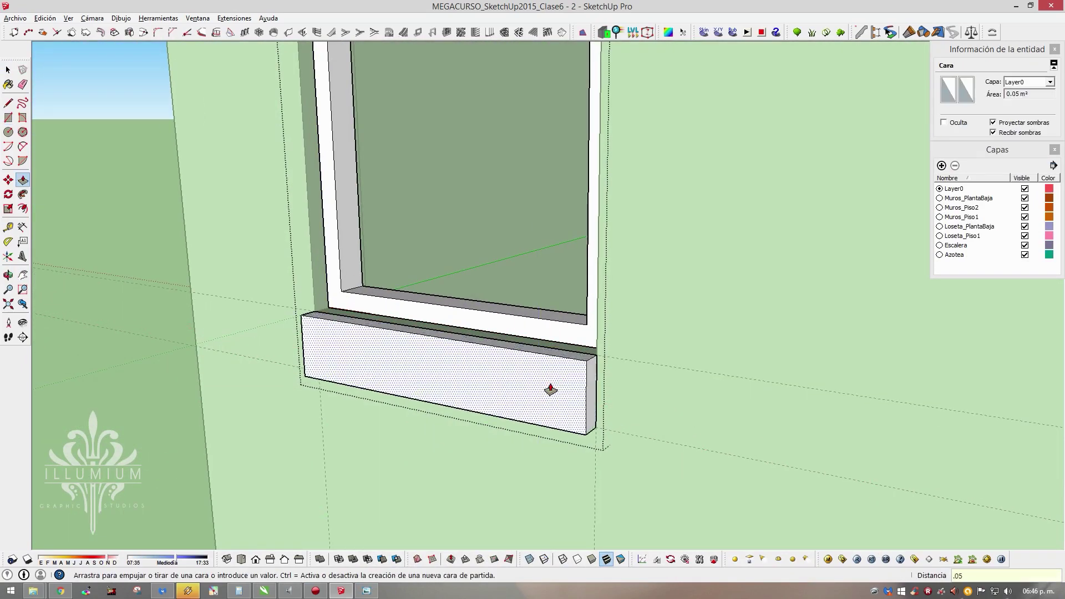
pyautogui.press('Return')
pyautogui.press('space')
pyautogui.moveTo(501, 390)
pyautogui.mouseDown(button='middle')
pyautogui.moveTo(471, 386)
pyautogui.moveTo(745, 318)
pyautogui.moveTo(535, 383)
pyautogui.moveTo(564, 367)
pyautogui.mouseUp(button='middle')
pyautogui.scroll(-3, 535, 383)
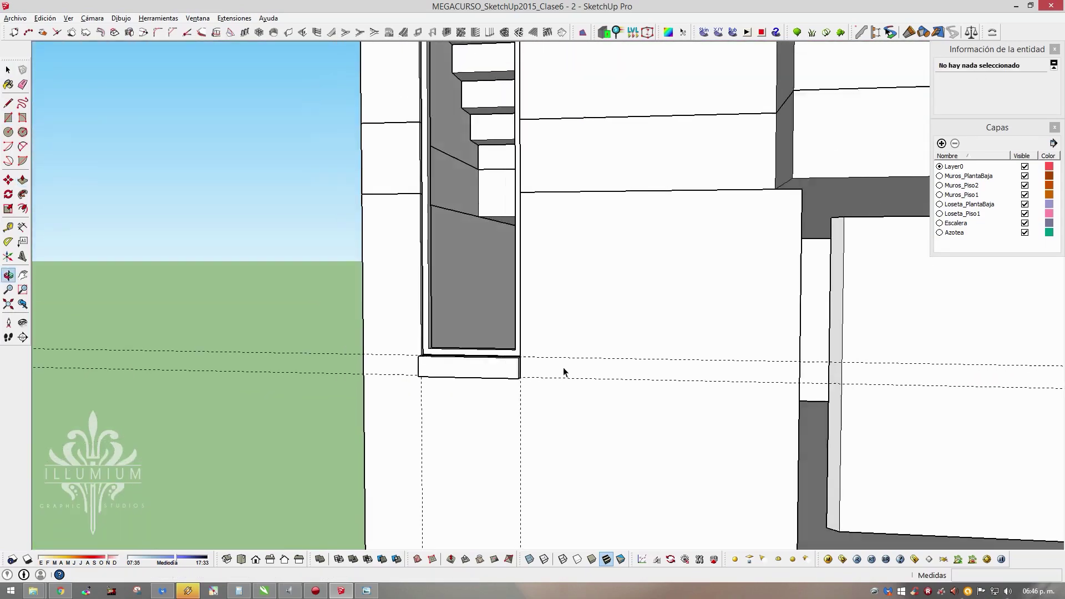
pyautogui.scroll(-2, 564, 367)
pyautogui.moveTo(647, 373)
pyautogui.mouseDown(button='middle')
pyautogui.moveTo(884, 388)
pyautogui.moveTo(622, 409)
pyautogui.moveTo(540, 376)
pyautogui.mouseUp(button='middle')
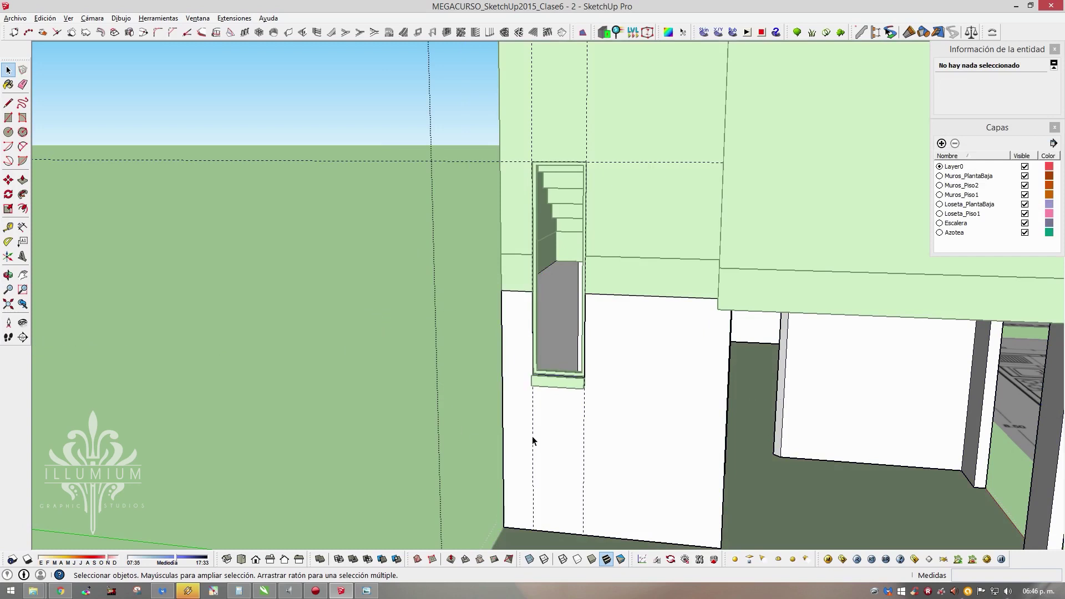
pyautogui.click(533, 436)
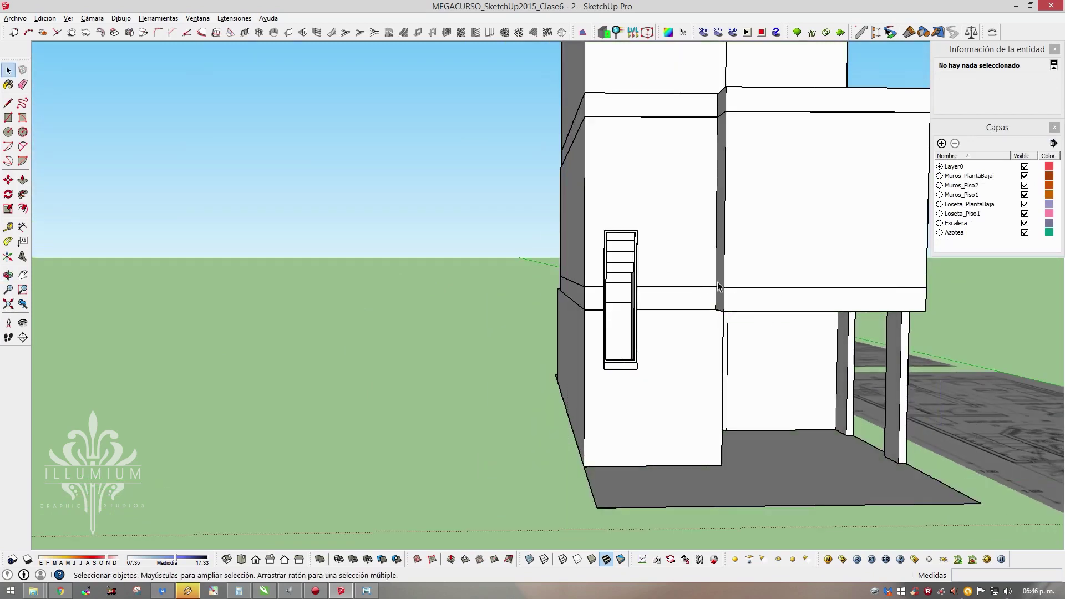
pyautogui.moveTo(718, 286)
pyautogui.mouseDown(button='middle')
pyautogui.moveTo(913, 261)
pyautogui.moveTo(747, 247)
pyautogui.moveTo(721, 268)
pyautogui.moveTo(312, 240)
pyautogui.moveTo(392, 263)
pyautogui.moveTo(547, 274)
pyautogui.moveTo(465, 271)
pyautogui.mouseUp(button='middle')
pyautogui.scroll(3, 547, 274)
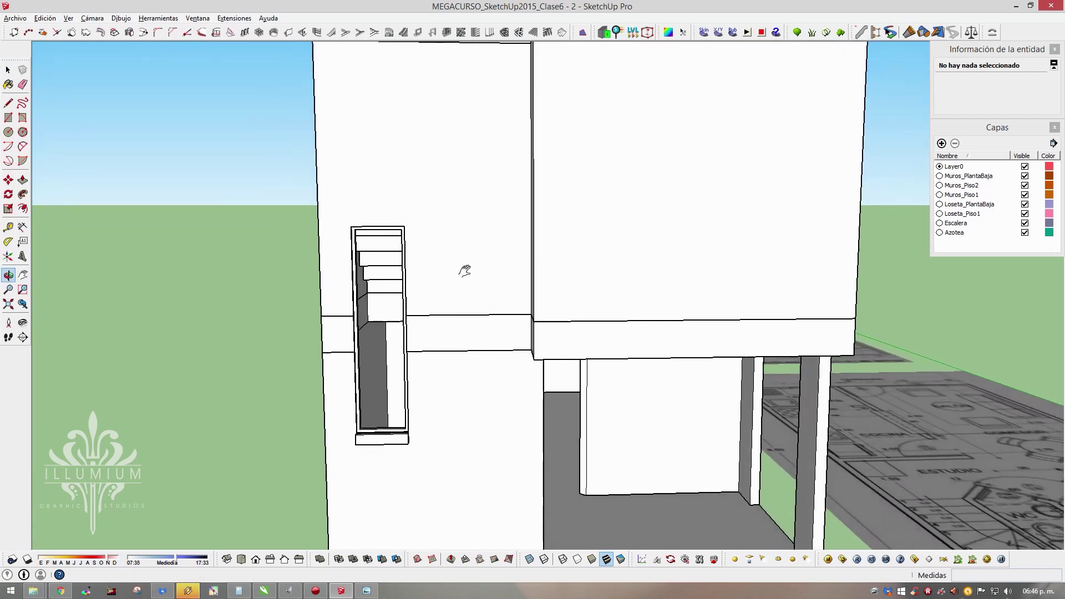
pyautogui.moveTo(341, 592)
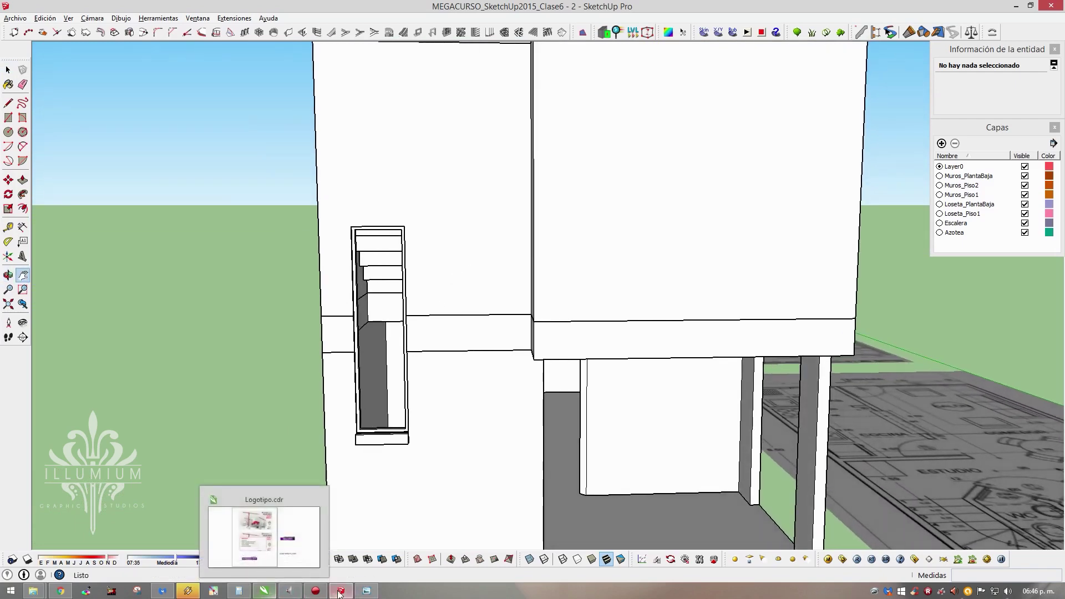
pyautogui.click(272, 592)
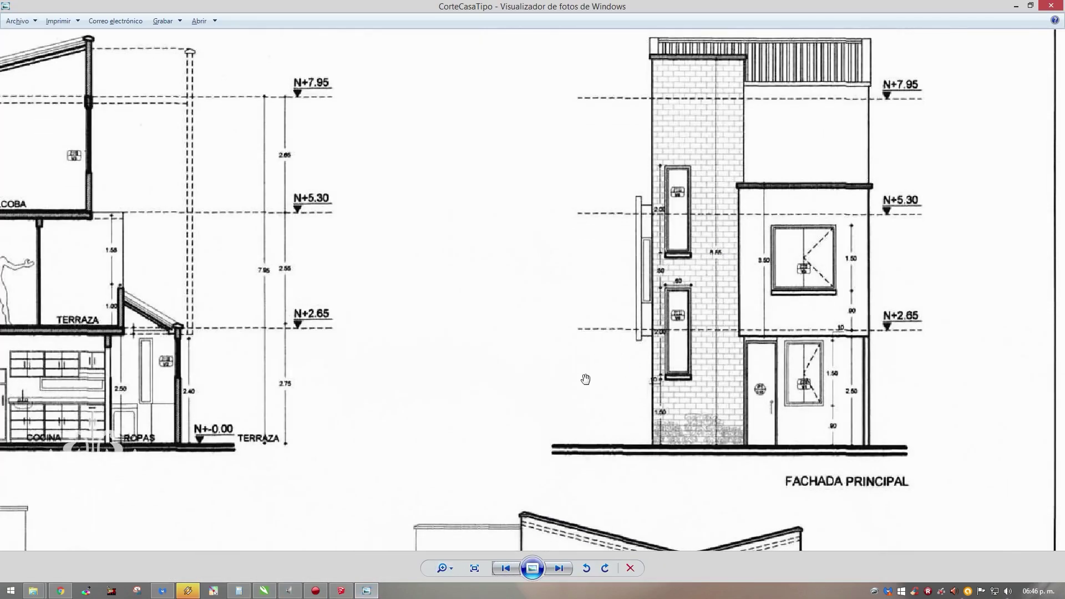
pyautogui.scroll(4, 771, 380)
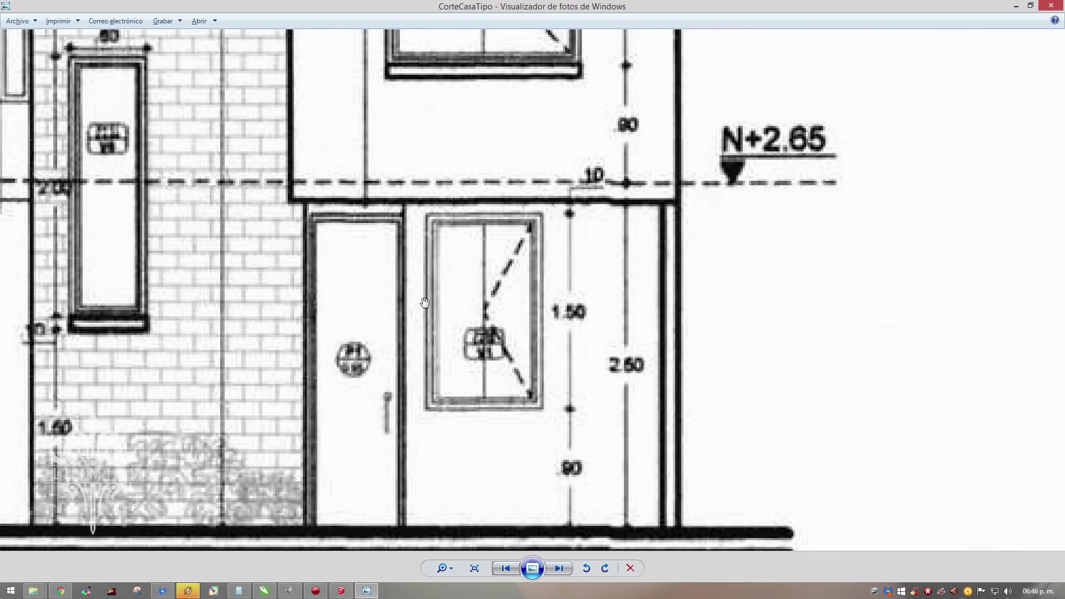
pyautogui.click(366, 591)
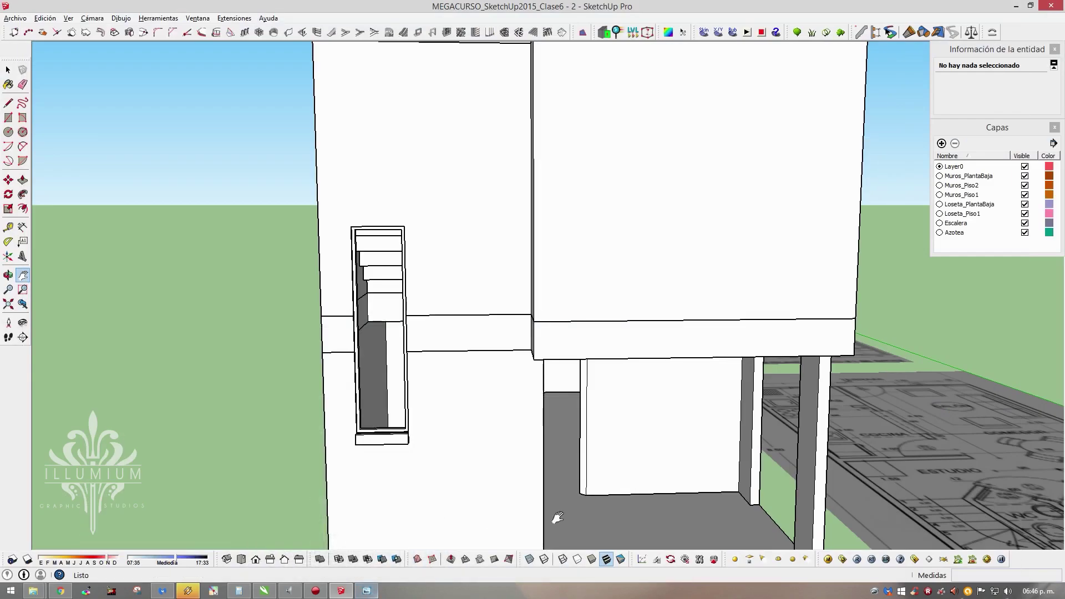
pyautogui.moveTo(557, 517)
pyautogui.mouseDown(button='middle')
pyautogui.moveTo(637, 404)
pyautogui.moveTo(651, 394)
pyautogui.moveTo(692, 409)
pyautogui.moveTo(649, 385)
pyautogui.moveTo(661, 436)
pyautogui.mouseUp(button='middle')
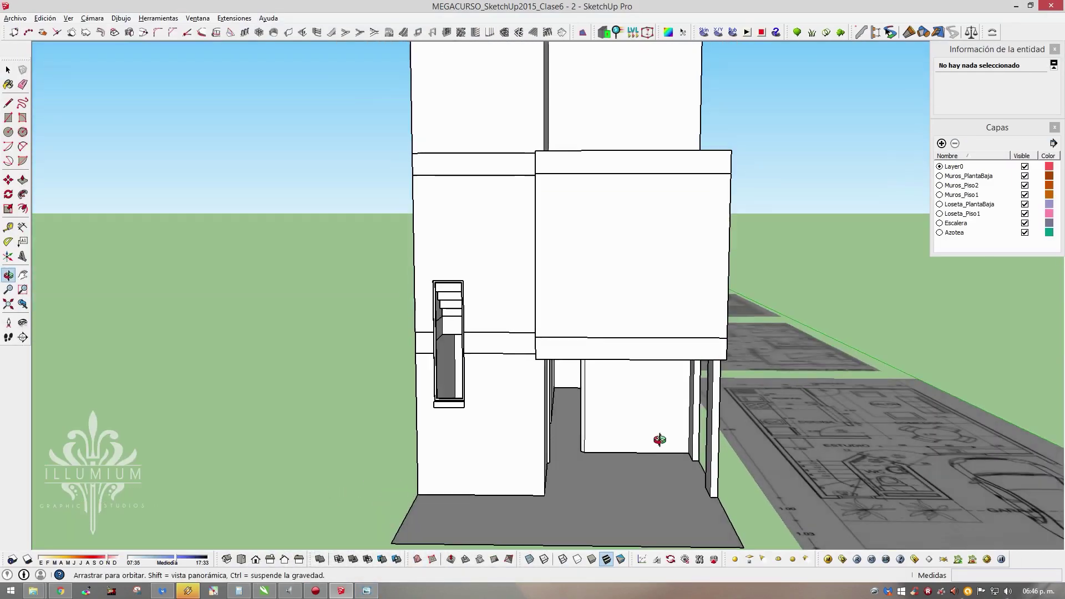
# Hide the stair, slab, upper-wall and Azotea roof layers so only ground-floor walls show
pyautogui.click(1025, 223)
pyautogui.click(1024, 214)
pyautogui.click(1024, 194)
pyautogui.click(1024, 185)
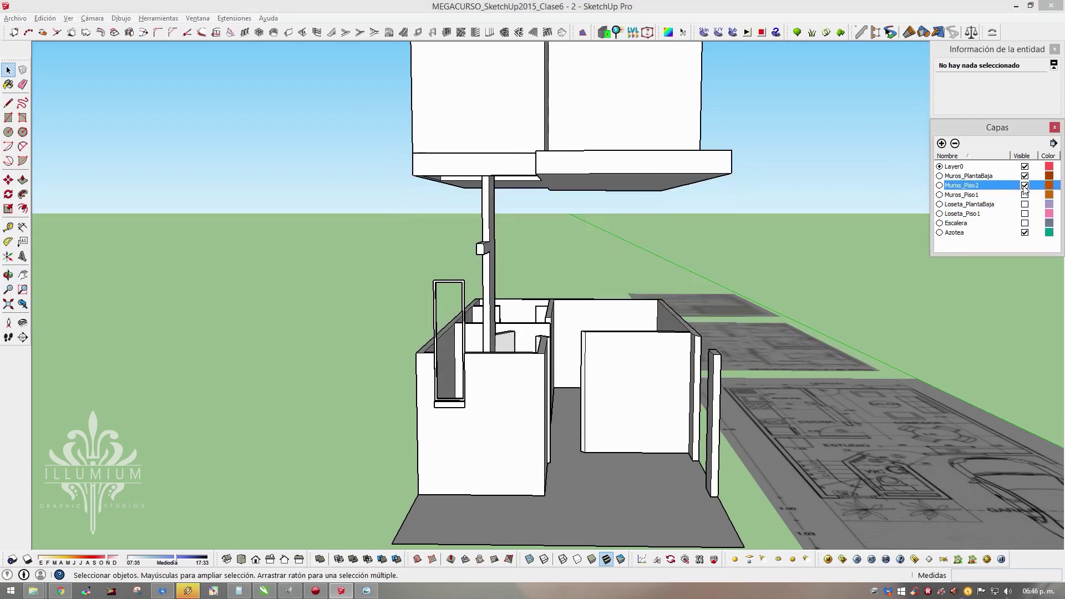
pyautogui.click(1025, 176)
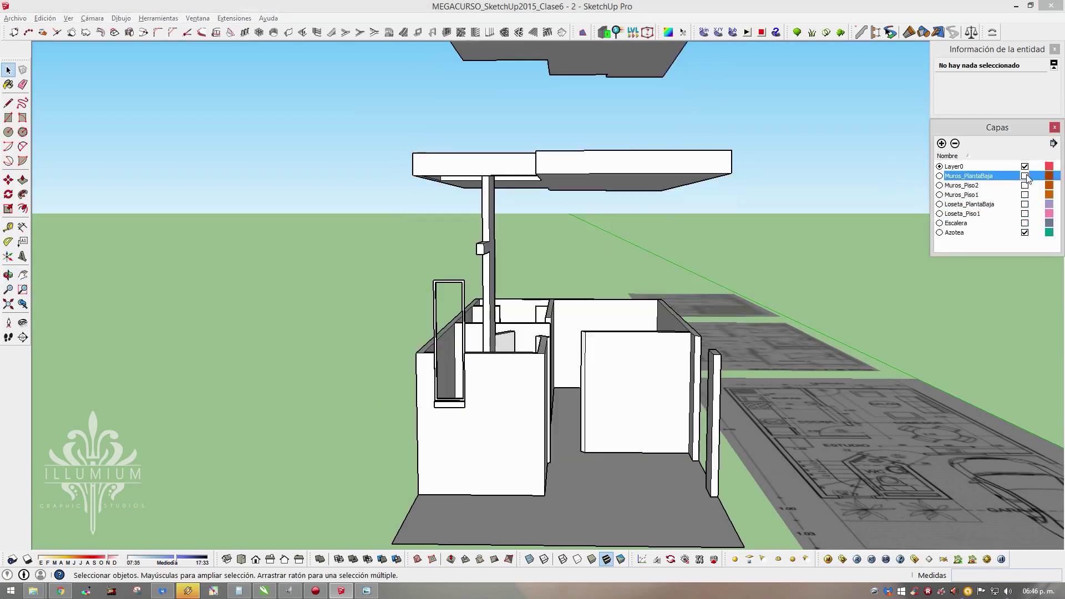
pyautogui.click(1024, 233)
pyautogui.moveTo(664, 417); pyautogui.dragTo(664, 408, button='middle')
pyautogui.scroll(5, 661, 358)
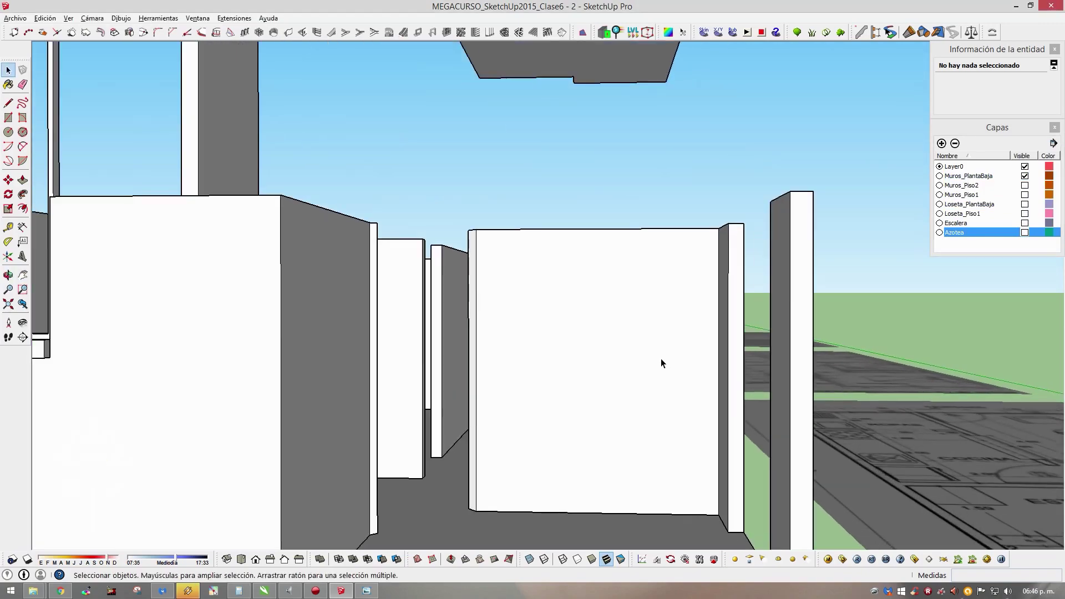
pyautogui.keyDown('shift'); pyautogui.moveTo(628, 331); pyautogui.dragTo(554, 215, button='middle'); pyautogui.keyUp('shift')
pyautogui.scroll(-5, 578, 390)
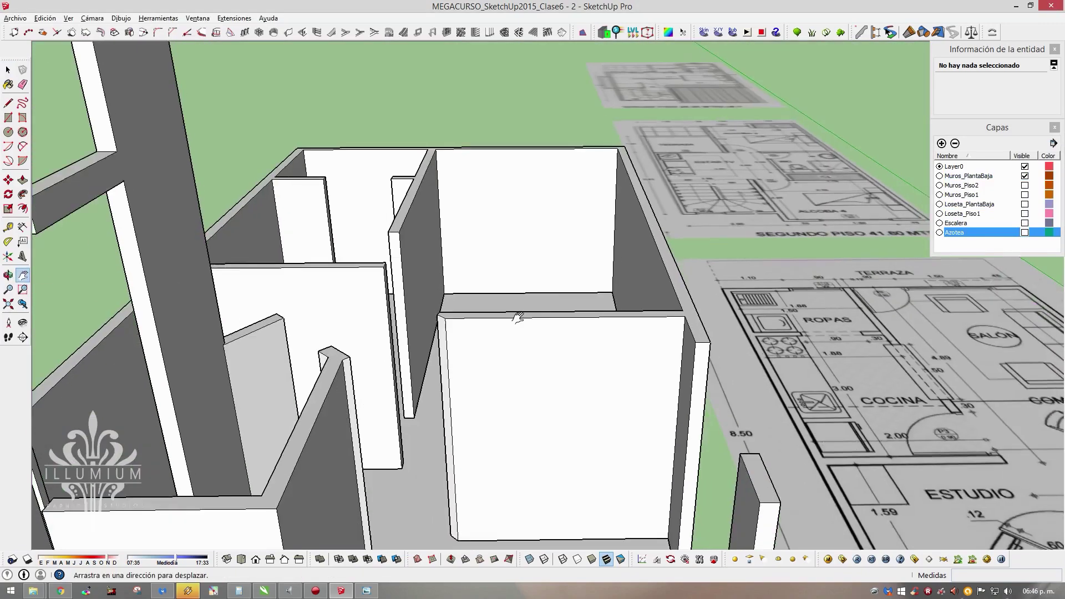
pyautogui.scroll(3, 506, 337)
pyautogui.keyDown('shift'); pyautogui.moveTo(502, 290); pyautogui.dragTo(496, 248); pyautogui.keyUp('shift')
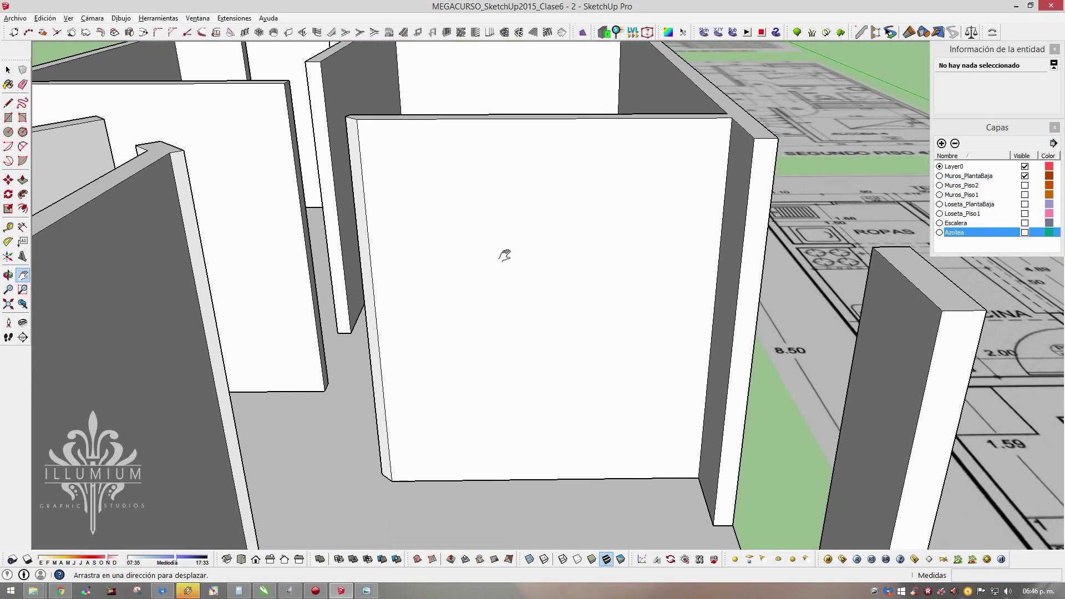
# Read the ground-floor window on FACHADA PRINCIPAL: 1.50 high above a 0.90 sill
pyautogui.hotkey('alt', 'Tab')
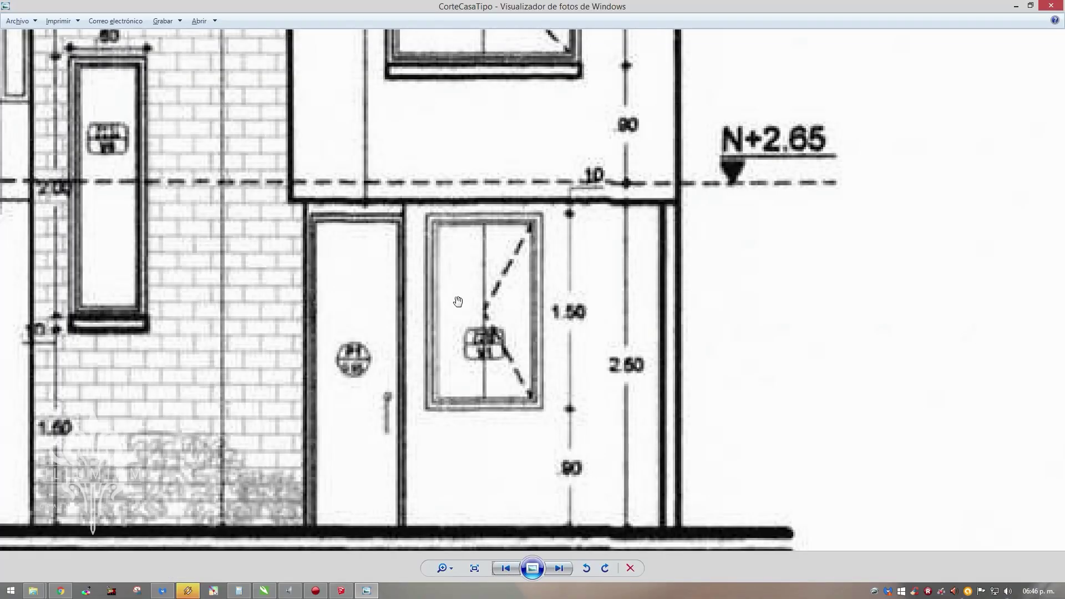
pyautogui.scroll(-2, 523, 427)
pyautogui.scroll(-3, 625, 448)
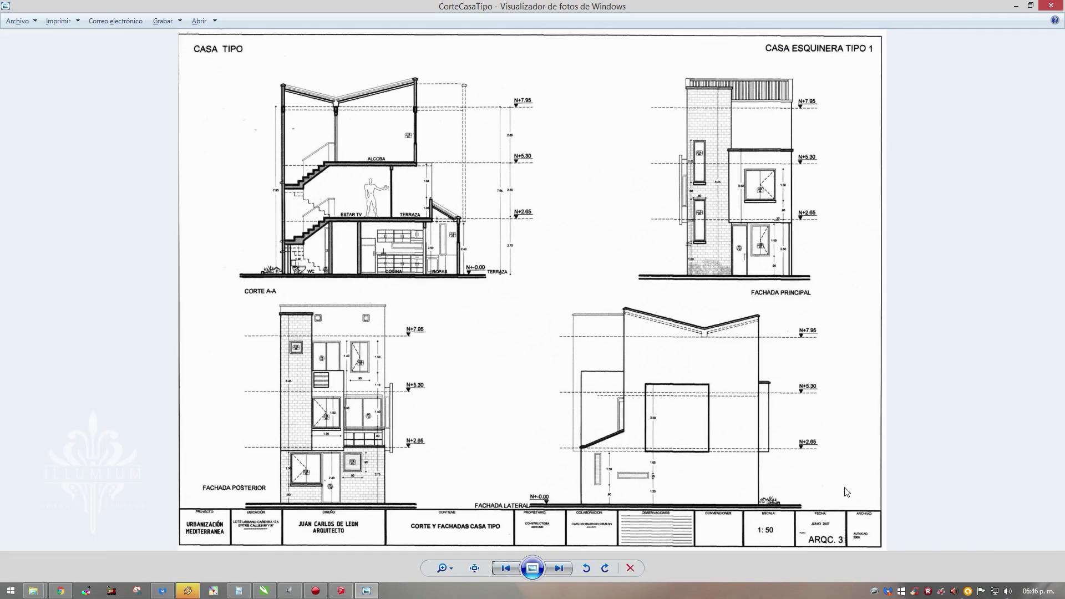
pyautogui.scroll(3, 862, 421)
pyautogui.scroll(2, 846, 248)
pyautogui.moveTo(881, 299); pyautogui.dragTo(678, 357)
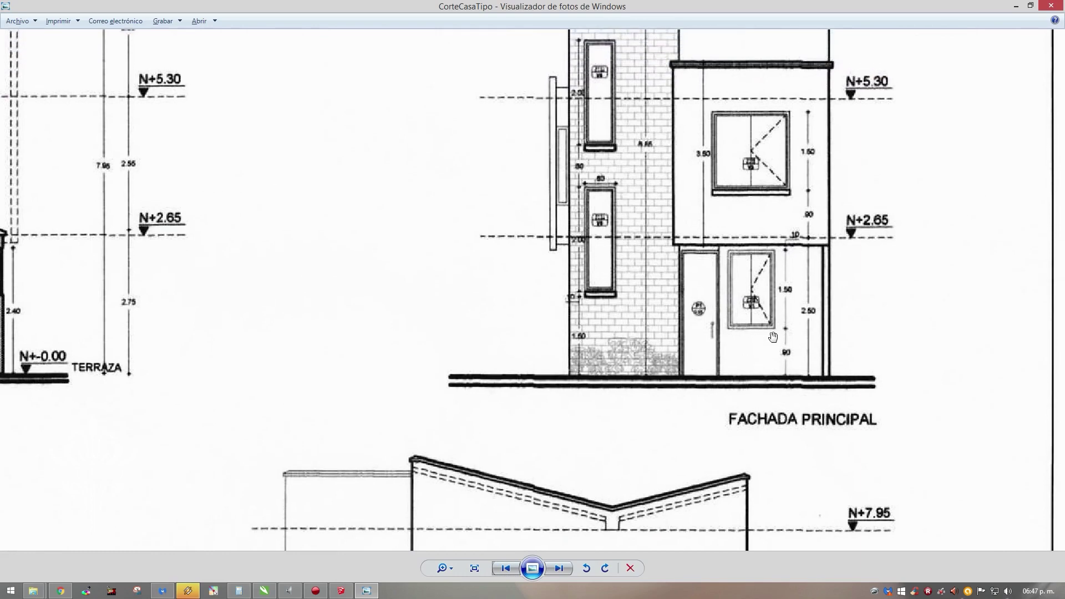
pyautogui.scroll(4, 773, 336)
pyautogui.scroll(-2, 706, 357)
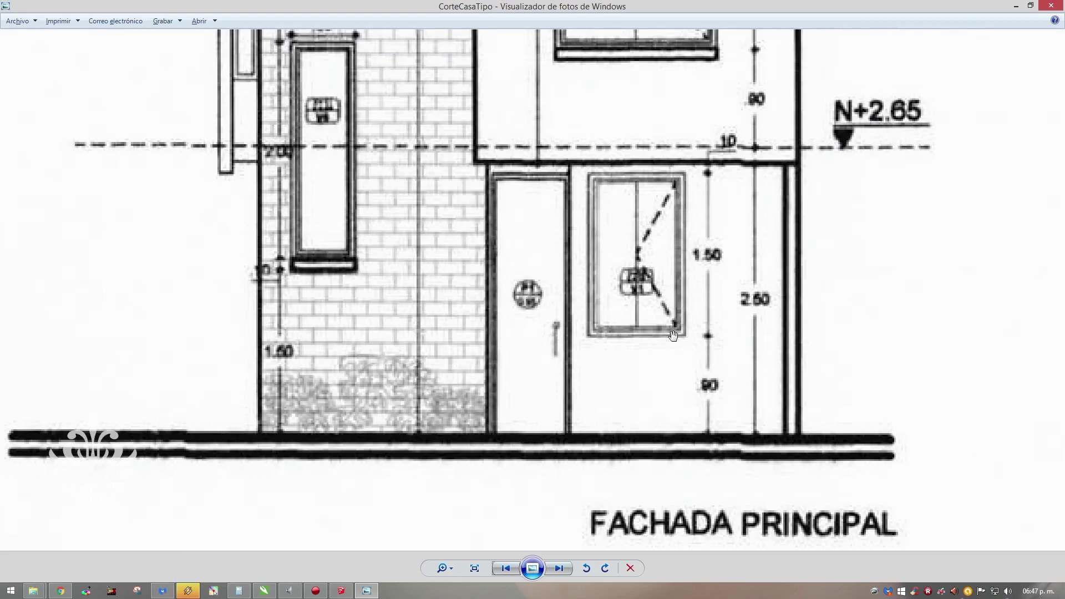
pyautogui.hotkey('alt', 'Tab')
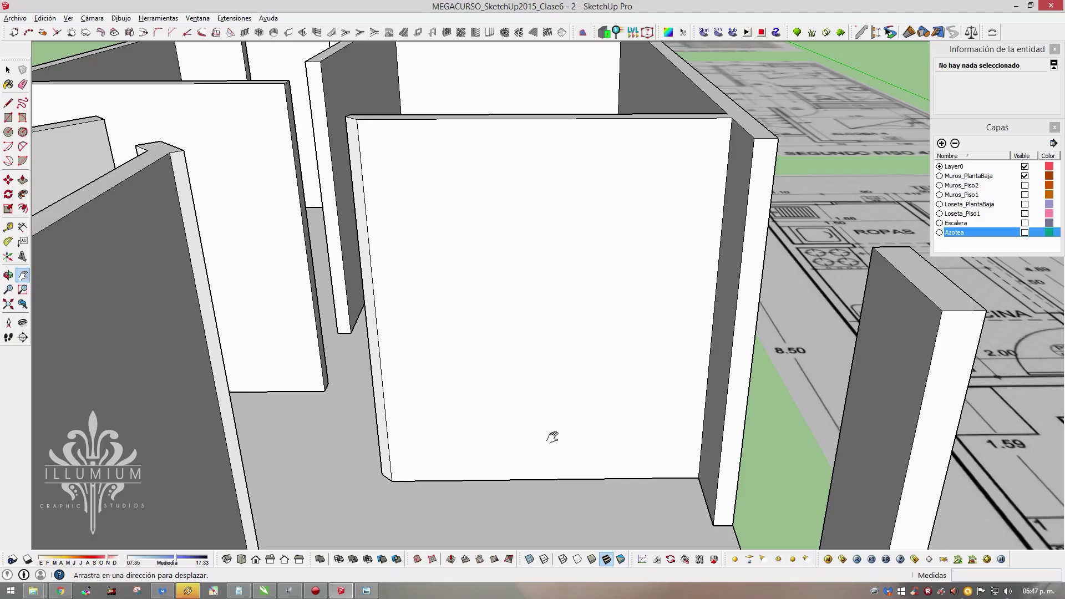
# Place horizontal guides on the front wall at 0.9 m and 1.5 m above it
pyautogui.press('t')
pyautogui.click(538, 473)
pyautogui.write('.9')
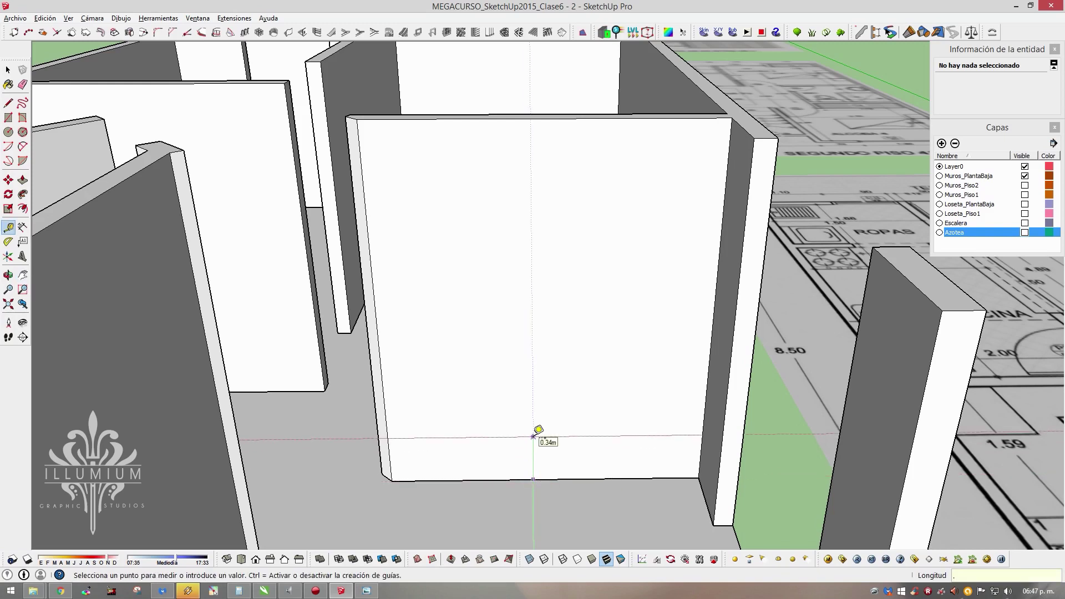
pyautogui.press('Return')
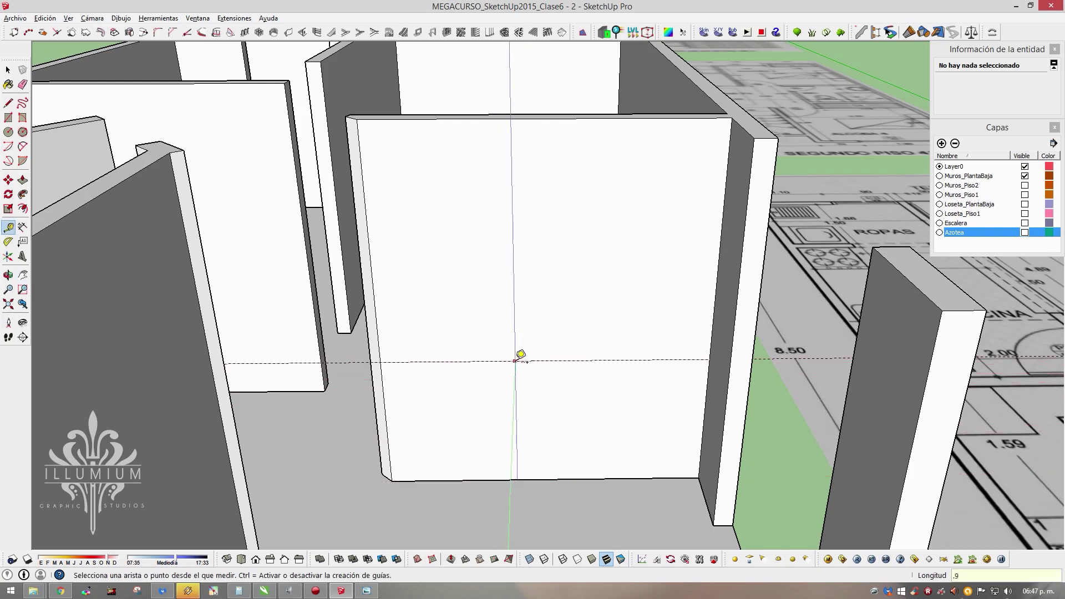
pyautogui.click(515, 361)
pyautogui.write('.5')
pyautogui.press('Return')
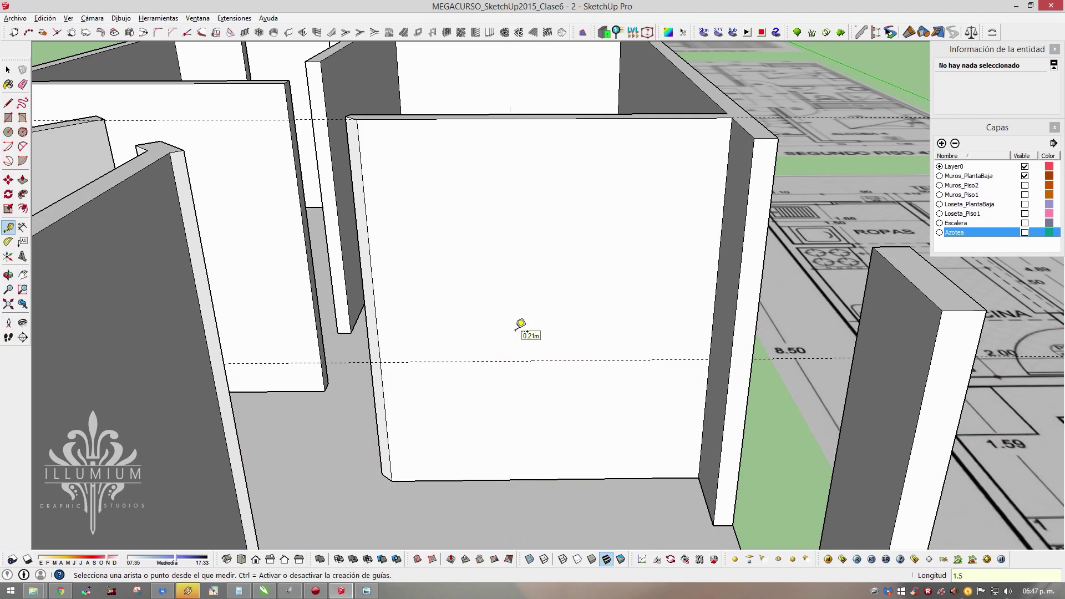
pyautogui.moveTo(523, 326); pyautogui.dragTo(497, 197, button='middle')
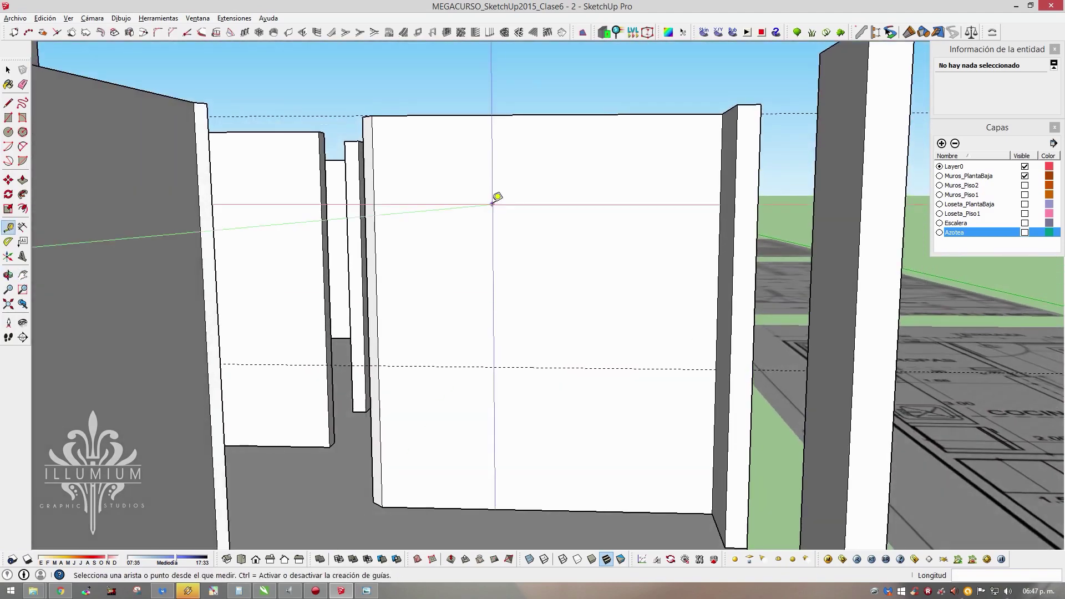
# Check the ground-floor window and door on the facade drawing
pyautogui.hotkey('alt', 'Tab')
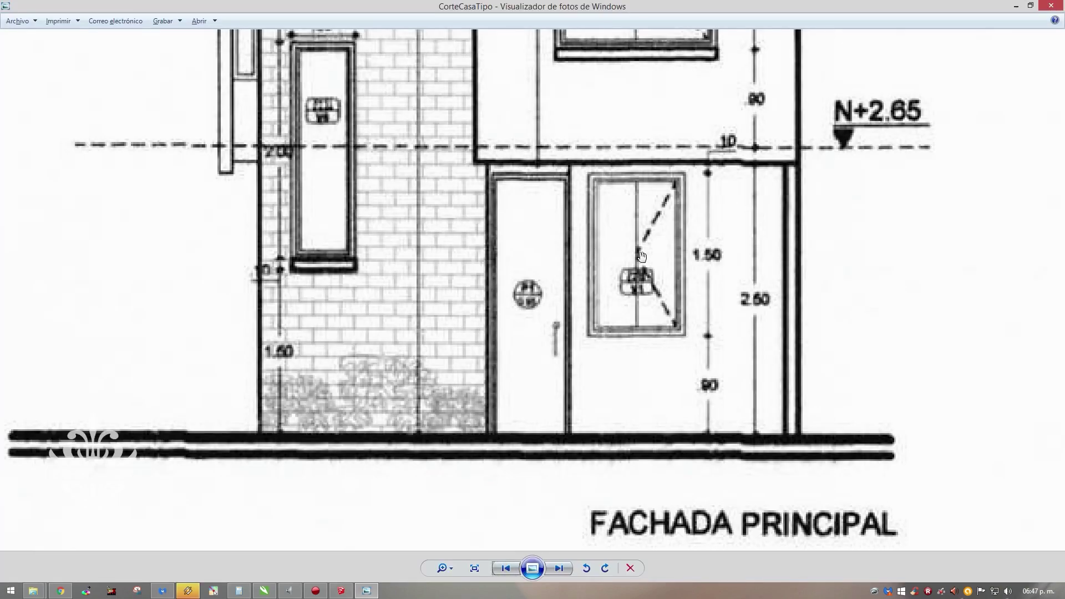
pyautogui.scroll(-1, 726, 430)
pyautogui.scroll(-1, 725, 426)
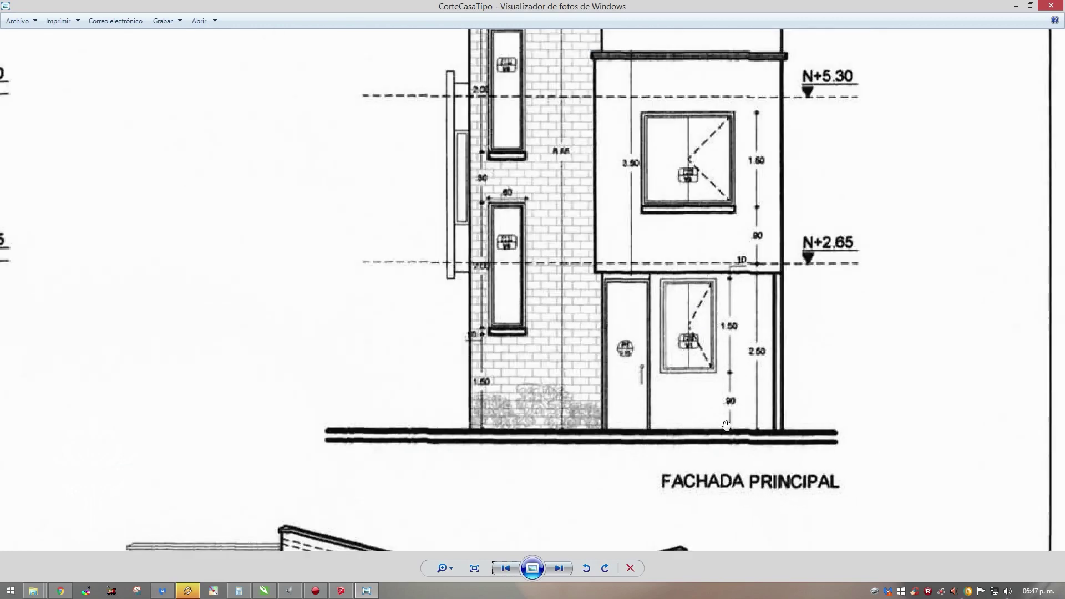
pyautogui.scroll(-1, 739, 427)
pyautogui.scroll(2, 810, 420)
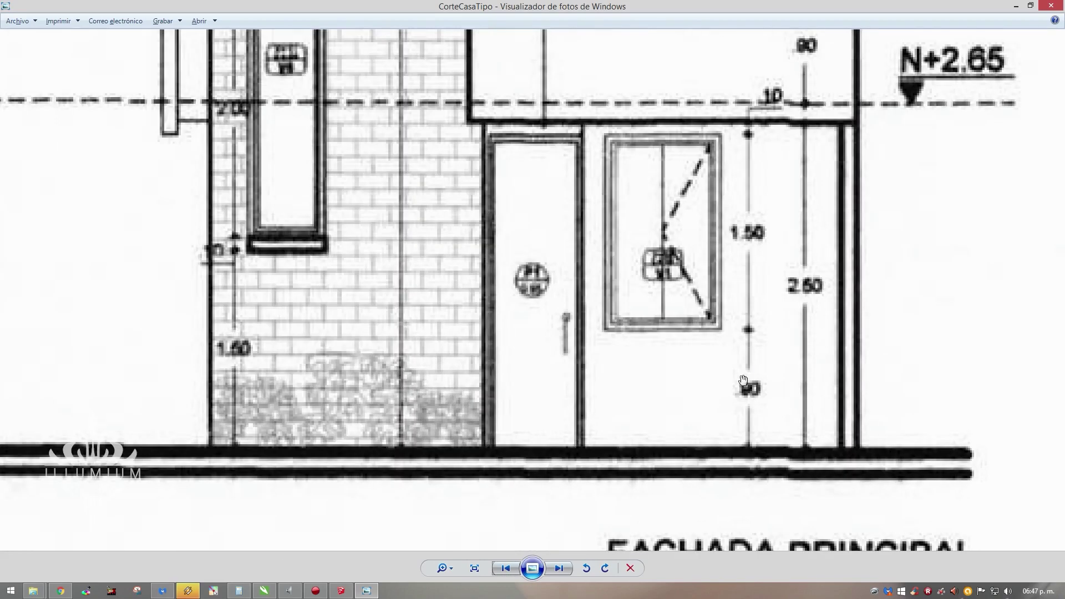
pyautogui.moveTo(743, 380); pyautogui.dragTo(690, 411)
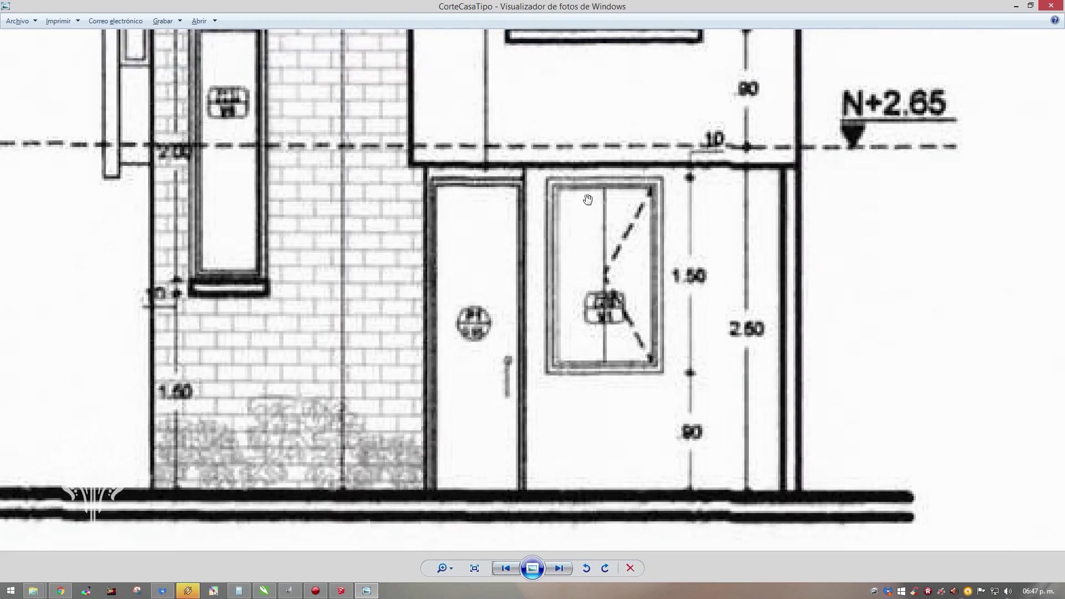
pyautogui.hotkey('alt', 'Tab')
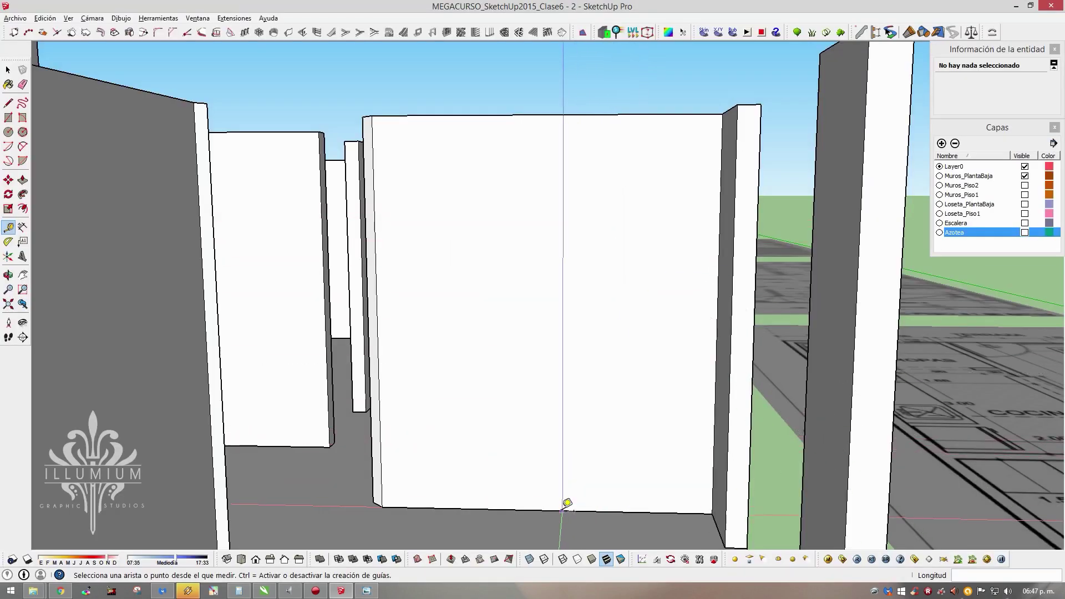
# Redo the wall guides at 0.9 m up and 1.5 m above that one
pyautogui.click(562, 510)
pyautogui.write('9')
pyautogui.press('Return')
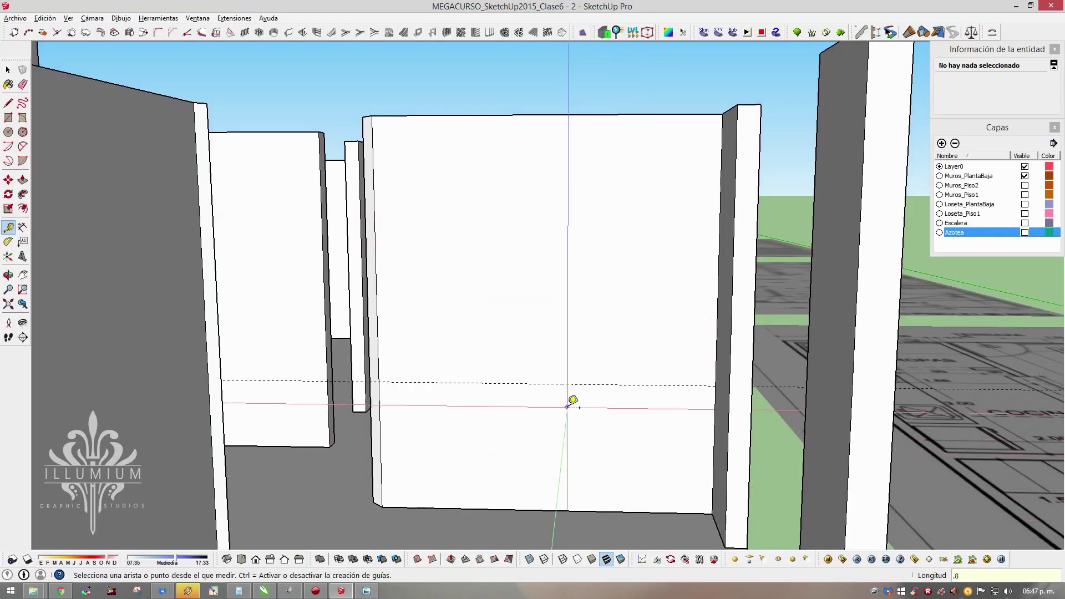
pyautogui.click(573, 384)
pyautogui.write('.5')
pyautogui.press('Return')
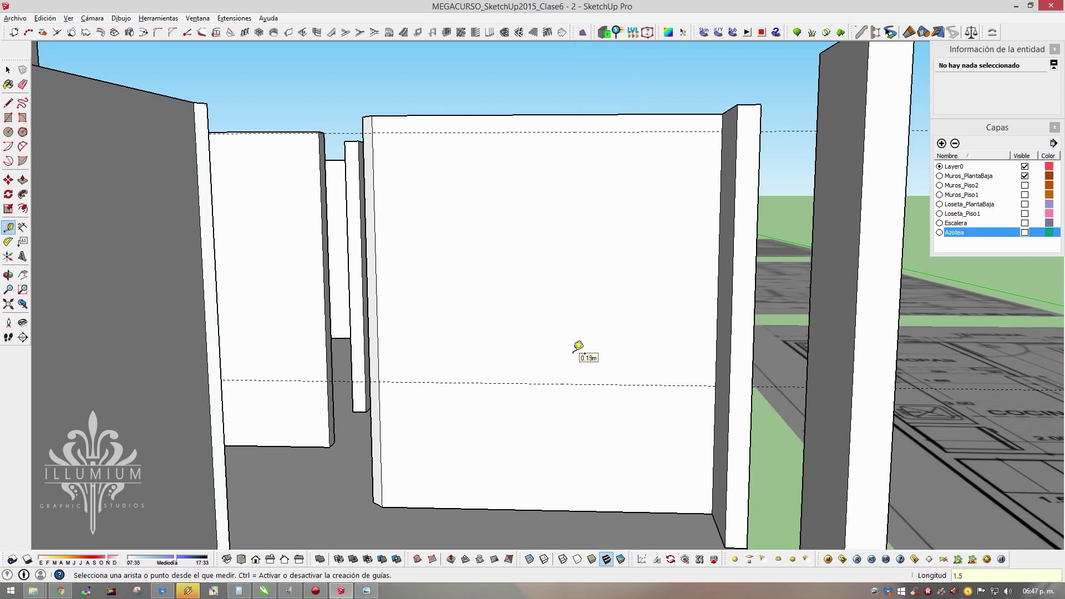
pyautogui.press('space')
# Review the whole facade drawing again in Photo Viewer
pyautogui.hotkey('alt', 'Tab')
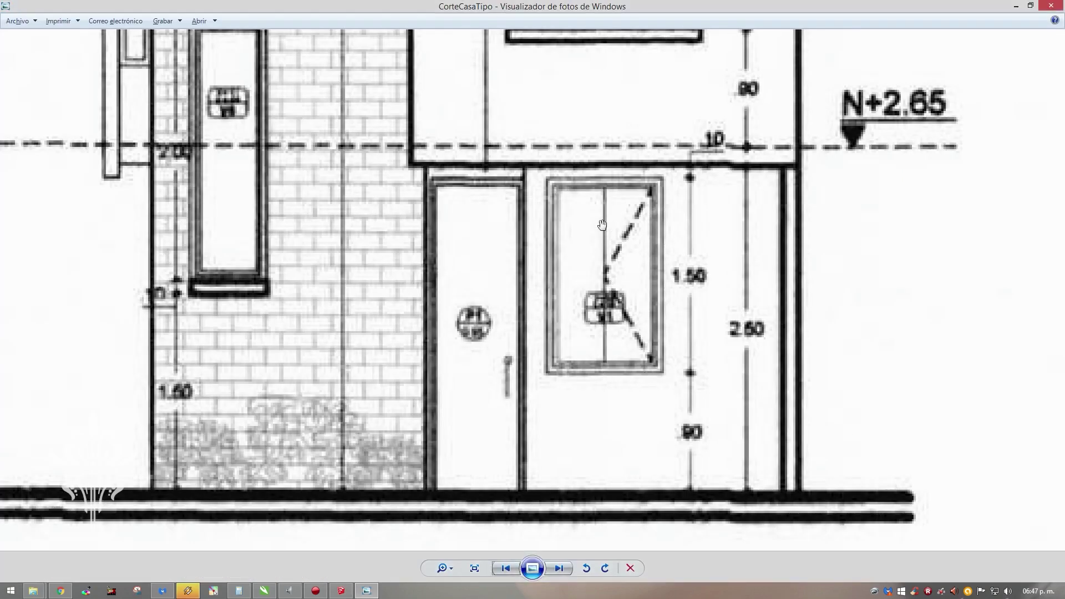
pyautogui.scroll(-2, 620, 198)
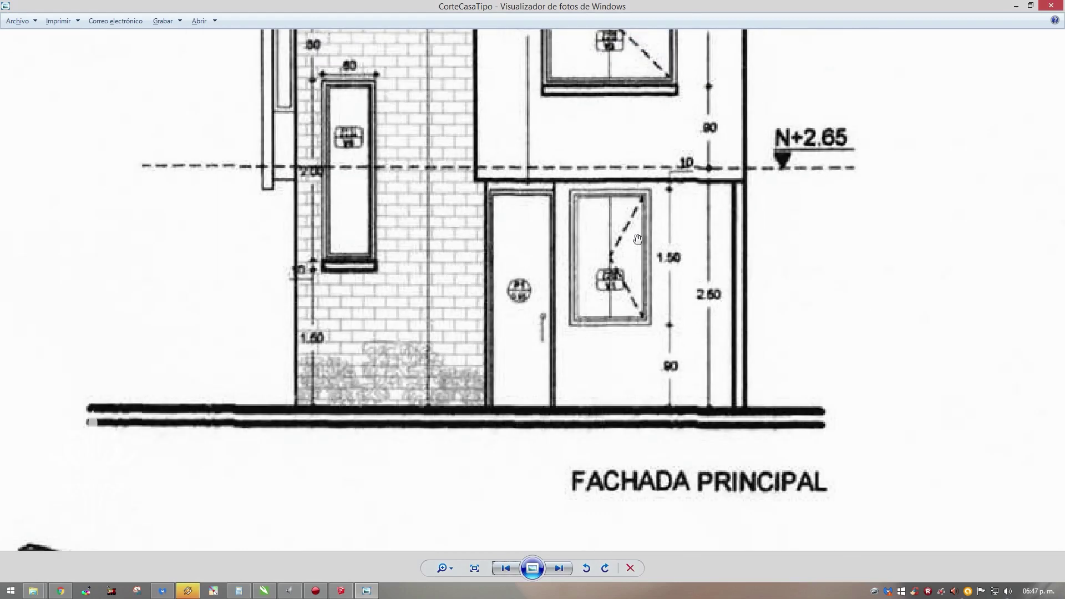
pyautogui.scroll(1, 647, 242)
pyautogui.hotkey('alt', 'Tab')
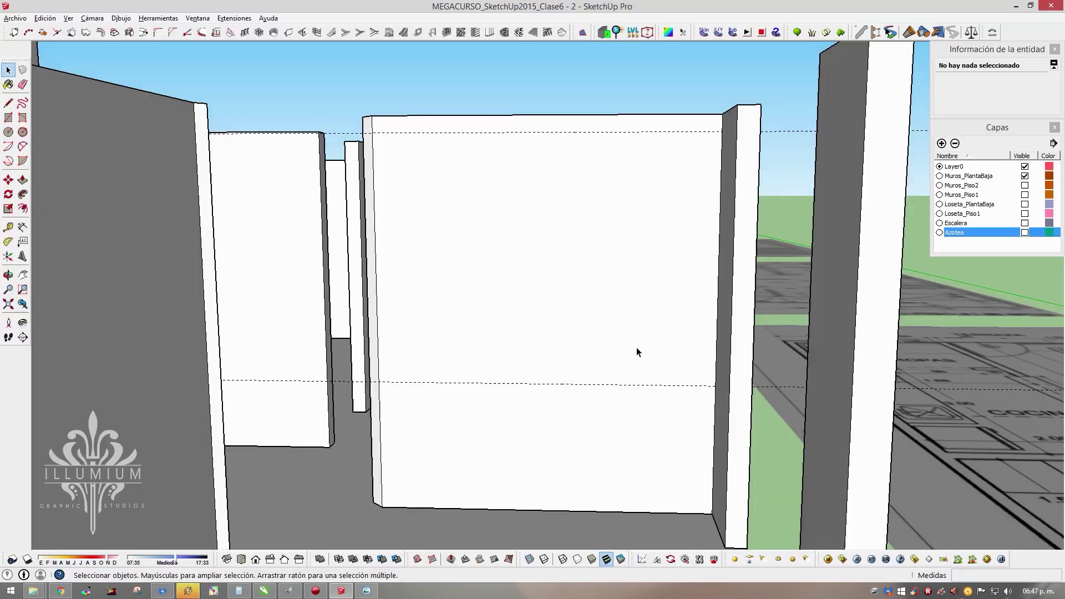
pyautogui.hotkey('alt', 'Tab')
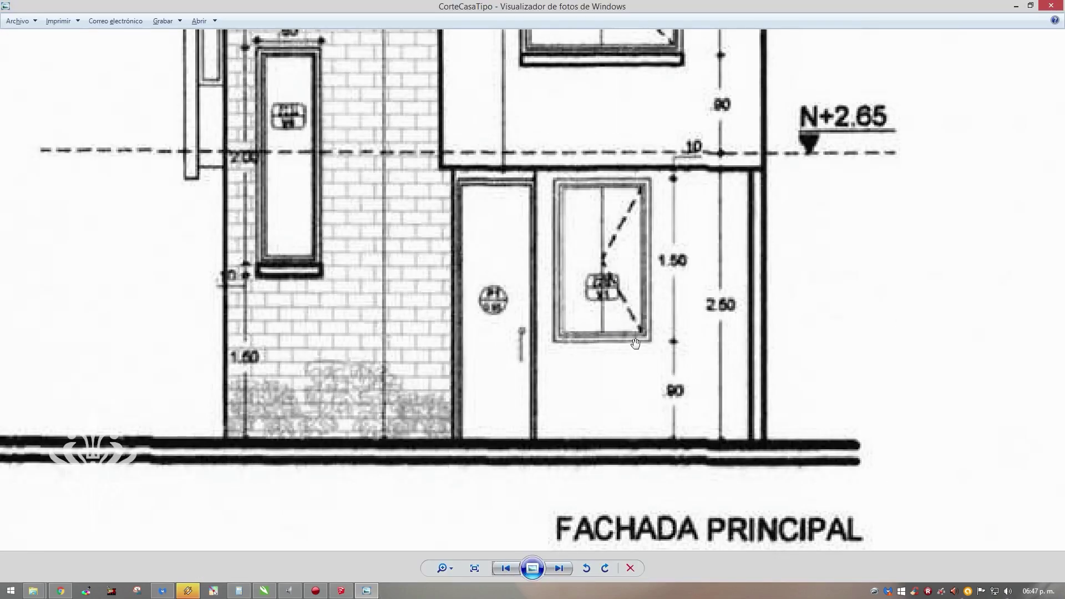
pyautogui.scroll(-2, 635, 344)
pyautogui.scroll(1, 632, 332)
pyautogui.moveTo(625, 302)
pyautogui.mouseDown()
pyautogui.moveTo(624, 397)
pyautogui.moveTo(602, 270)
pyautogui.mouseUp()
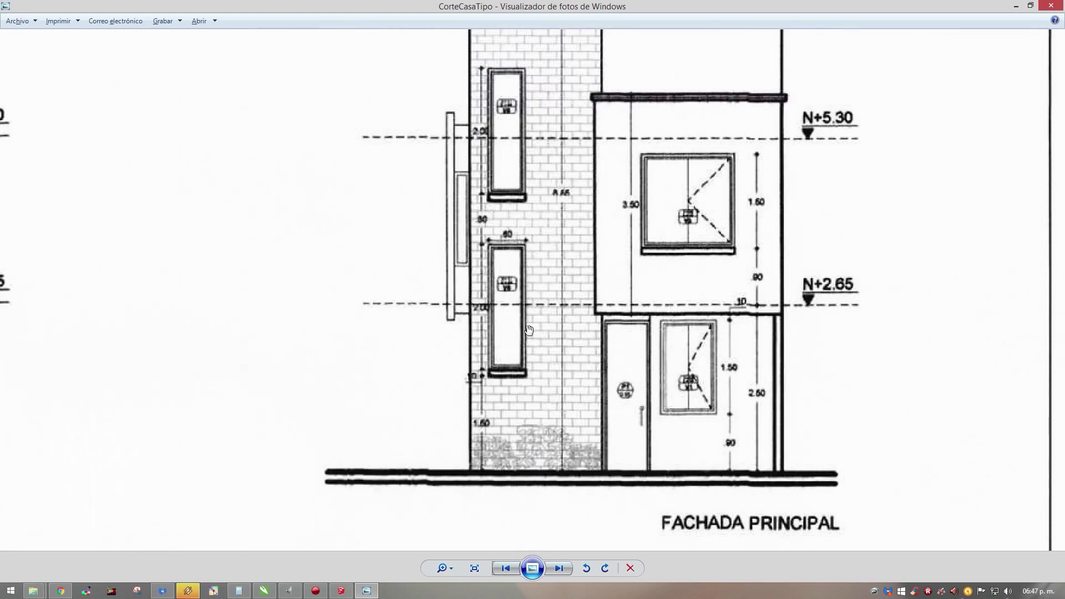
# Add a vertical guide 0.3 m in from the wall's left edge
pyautogui.hotkey('alt', 'Tab')
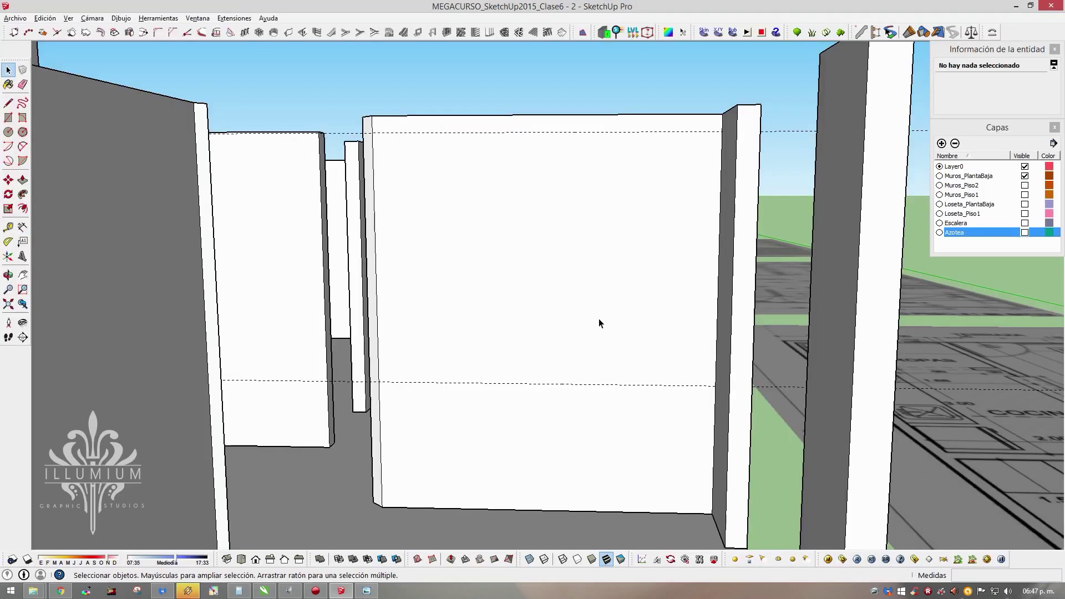
pyautogui.press('r')
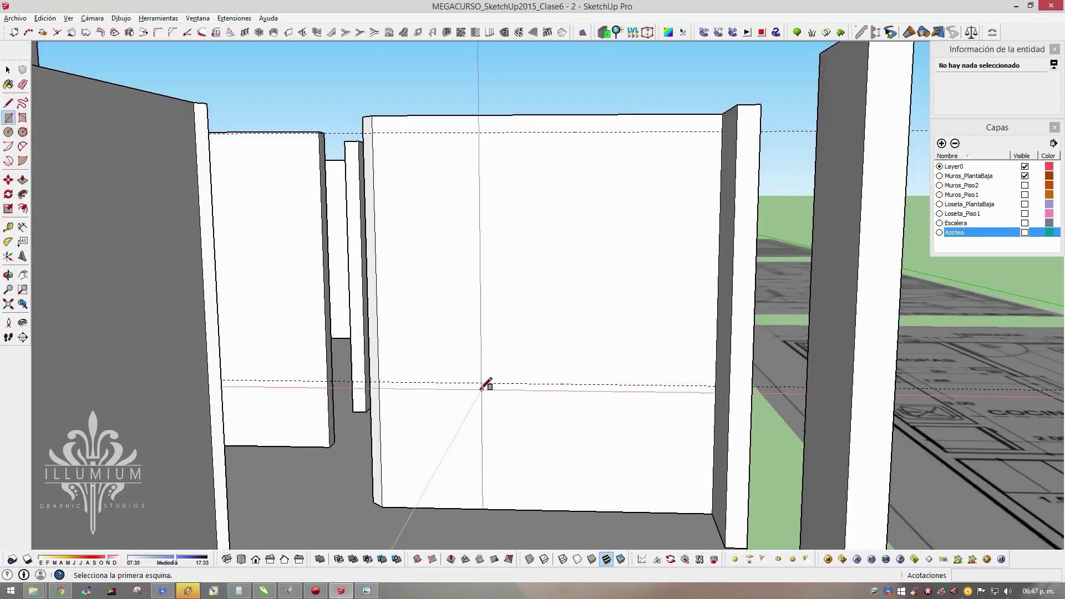
pyautogui.press('t')
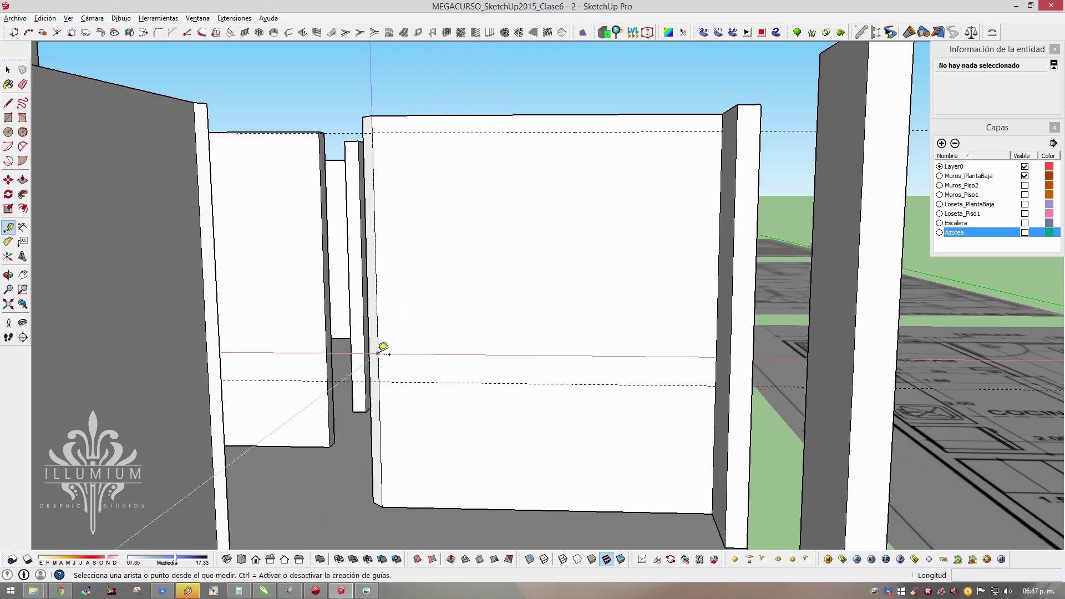
pyautogui.click(377, 353)
pyautogui.click(421, 348)
pyautogui.write('.3')
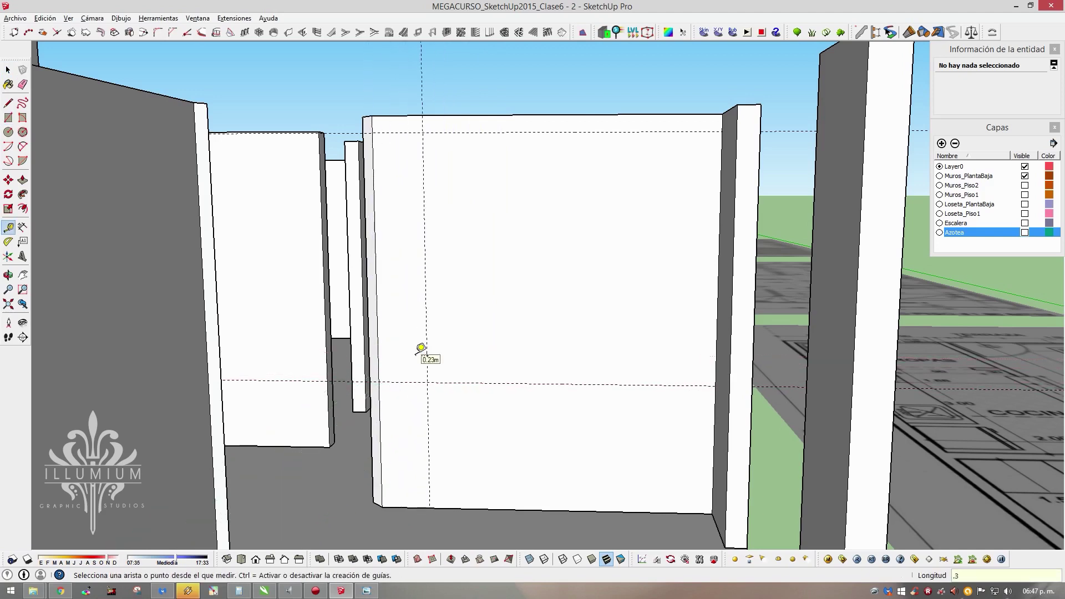
pyautogui.press('Return')
# Draw a 1 m by 1.5 m window rectangle from the guide crossing at 0.9 m
pyautogui.press('r')
pyautogui.click(427, 382)
pyautogui.write('1,1')
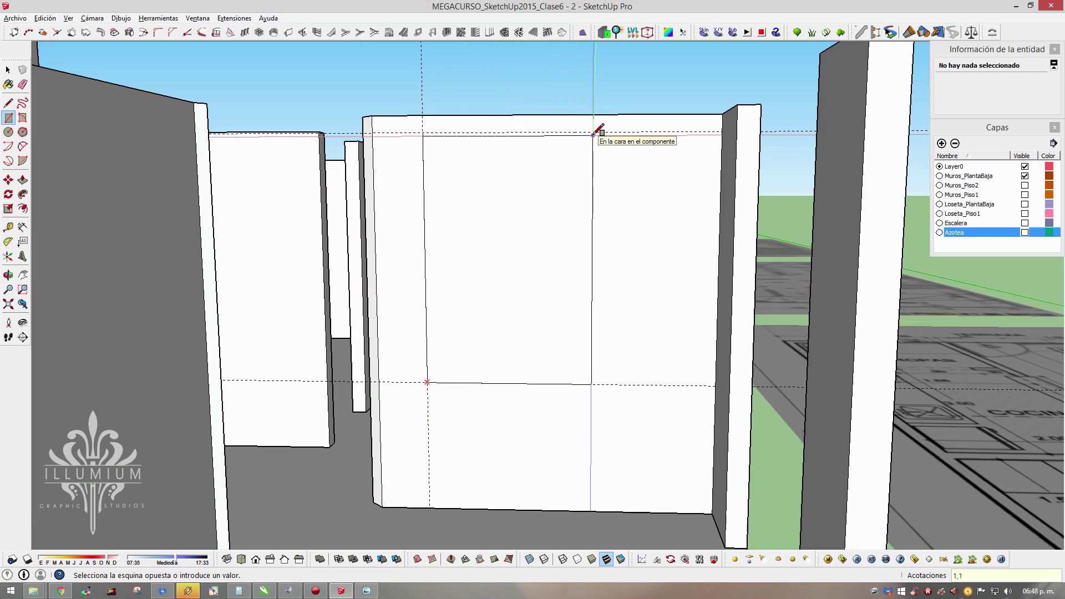
pyautogui.write('.5')
pyautogui.press('Return')
pyautogui.press('space')
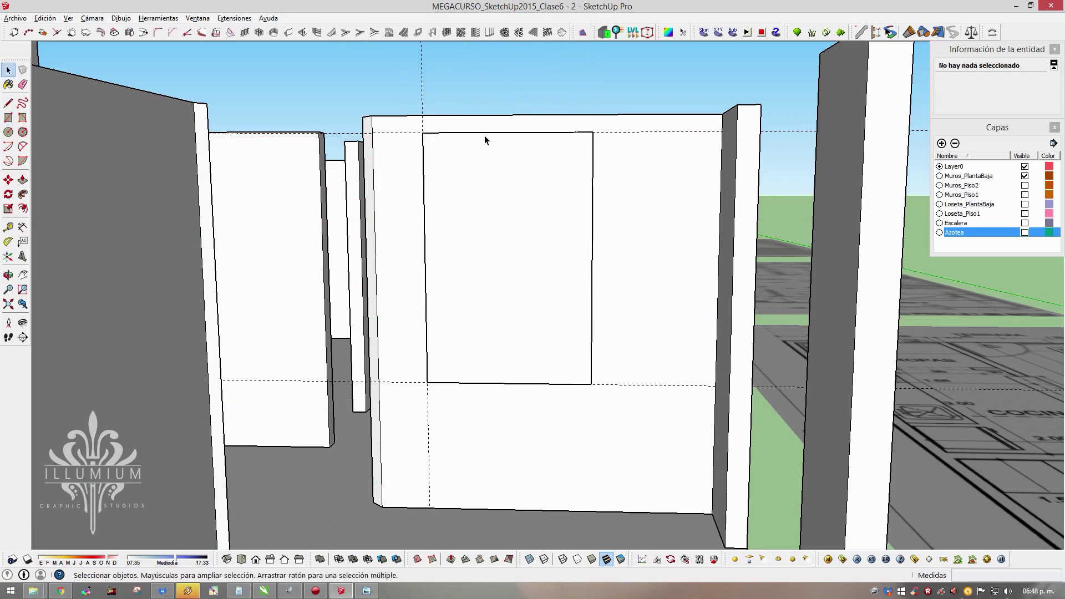
pyautogui.moveTo(485, 135); pyautogui.dragTo(501, 153, button='middle')
pyautogui.scroll(3, 507, 155)
pyautogui.scroll(-3, 532, 178)
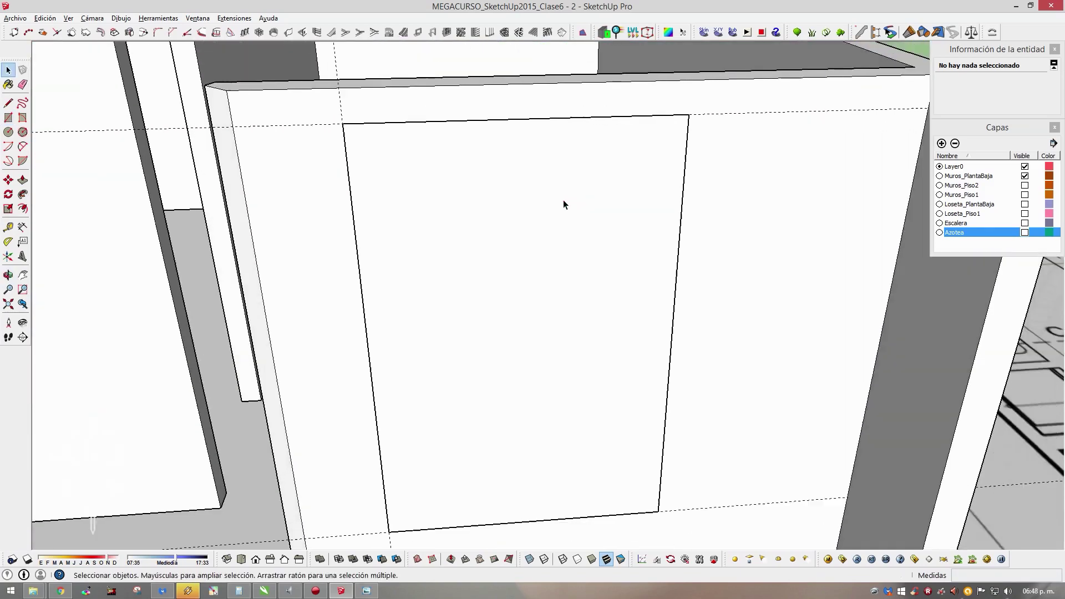
pyautogui.scroll(-5, 566, 205)
pyautogui.press('m')
pyautogui.hotkey('alt', 'Tab')
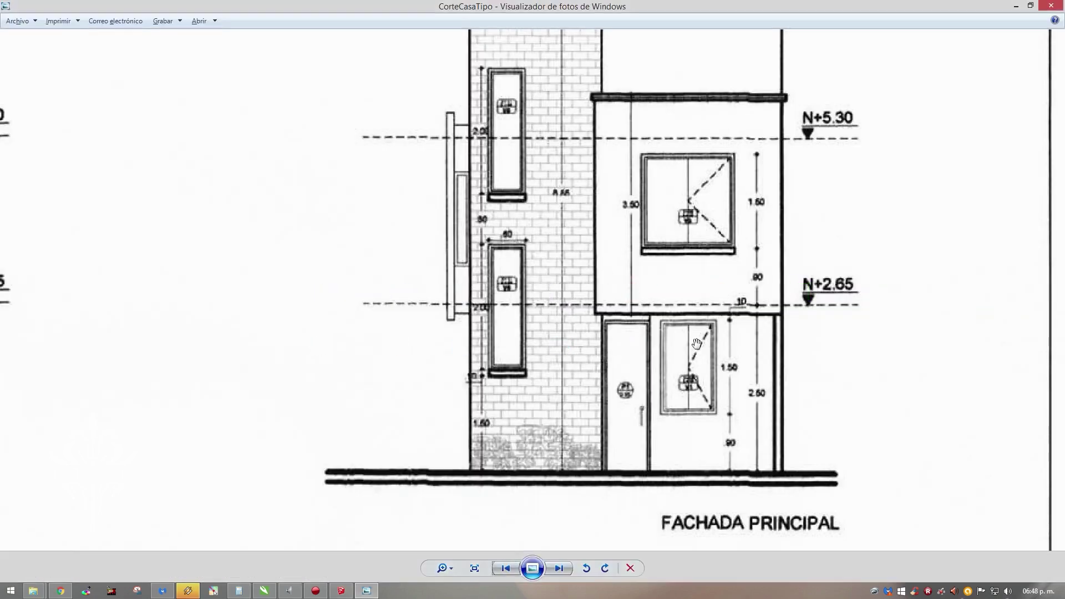
pyautogui.hotkey('alt', 'Tab')
pyautogui.hotkey('alt', 'Tab')
pyautogui.hotkey('alt', 'Tab')
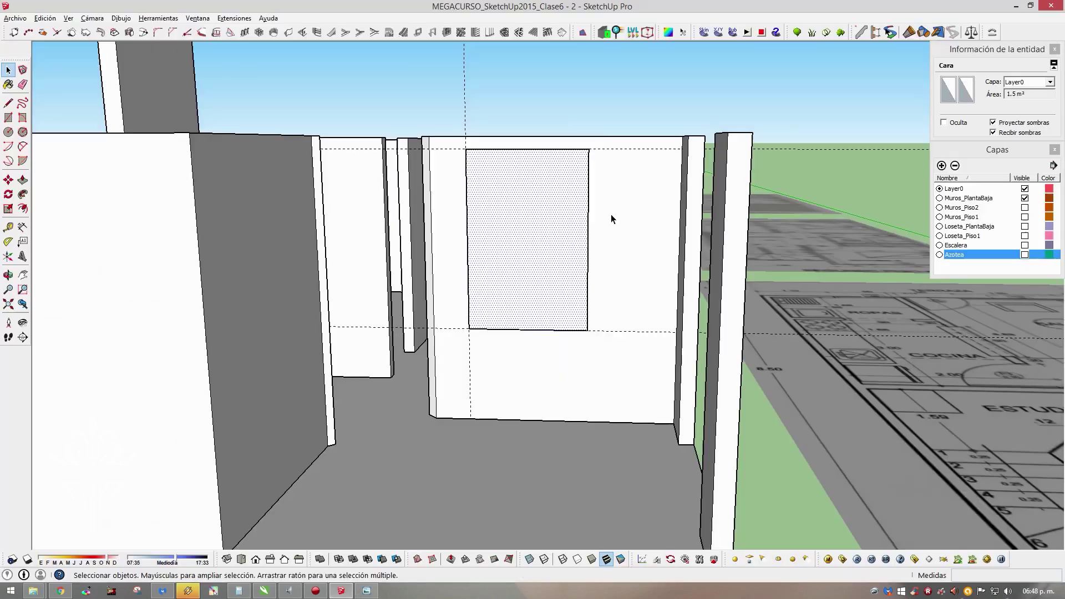
# Move the rectangle's right edge by an exact distance
pyautogui.press('m')
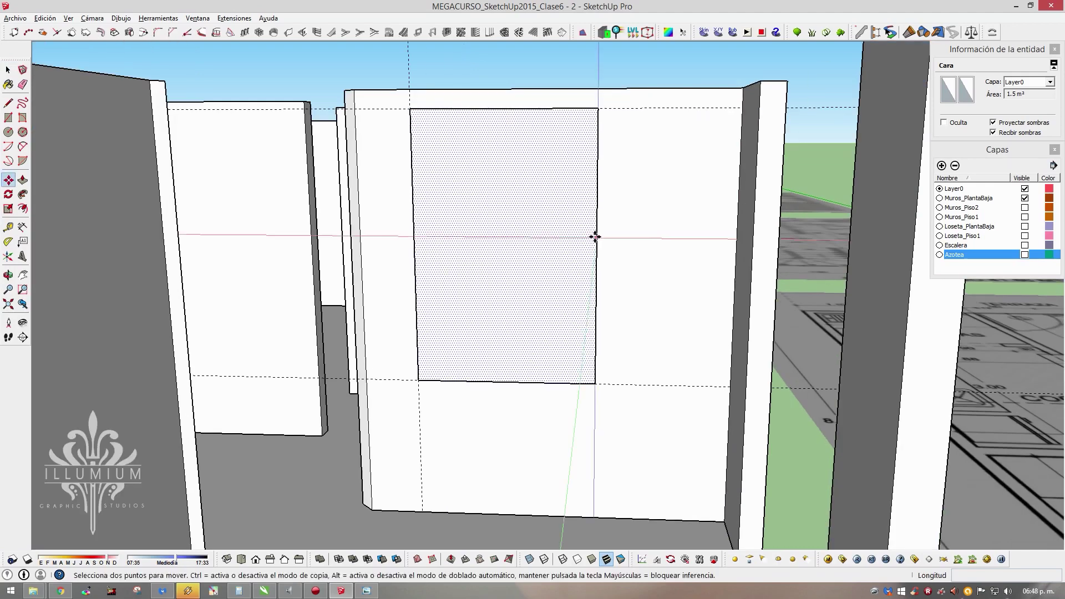
pyautogui.press('space')
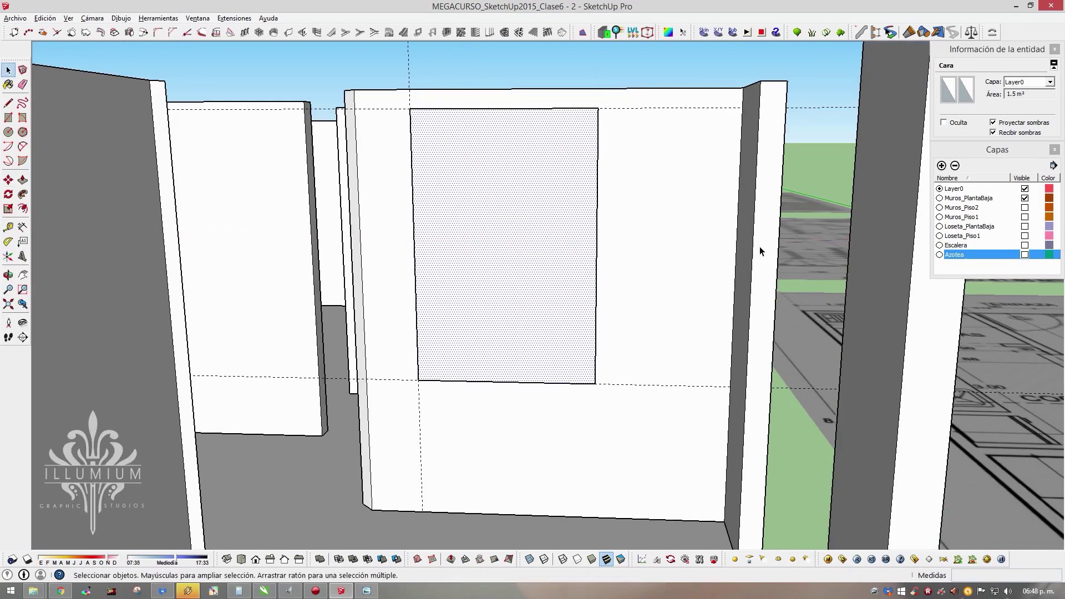
pyautogui.click(824, 122)
pyautogui.press('m')
pyautogui.click(597, 243)
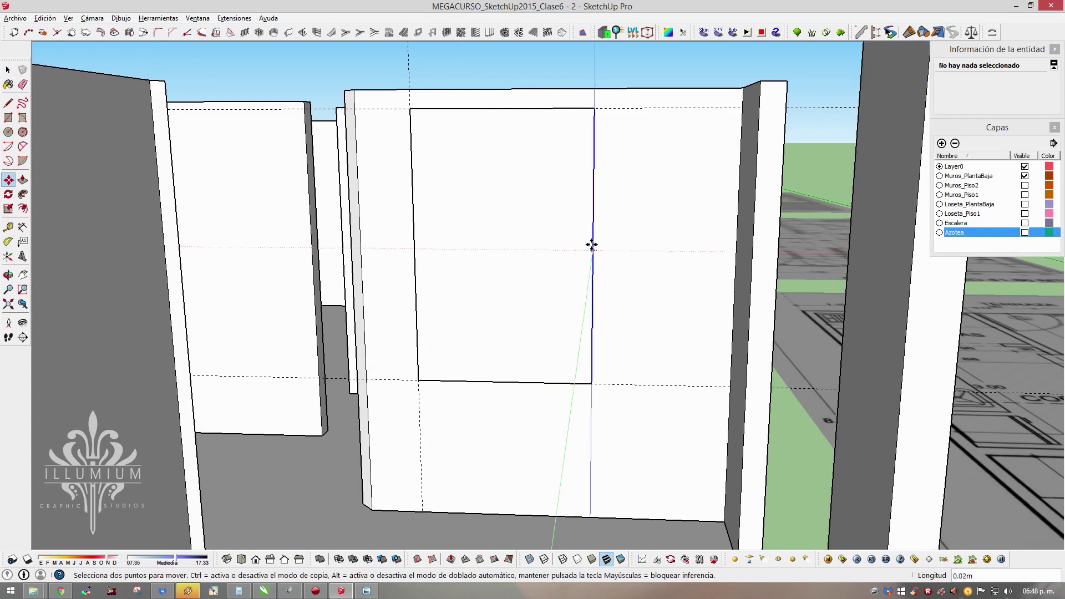
pyautogui.press('Return')
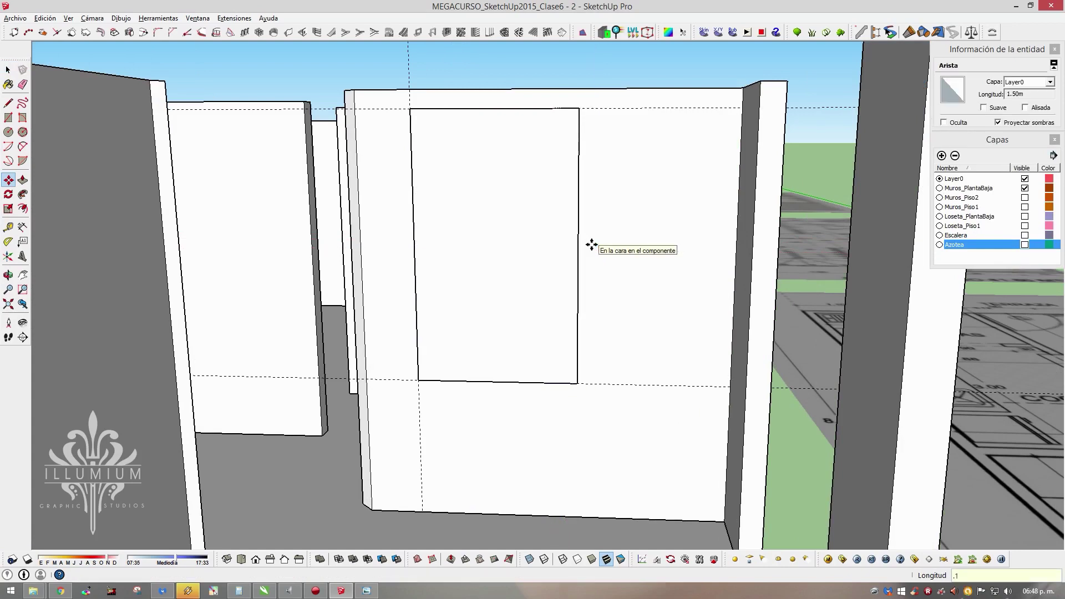
# Cut the rectangle off the wall and paste it elsewhere on the wall
pyautogui.press('space')
pyautogui.doubleClick(495, 226)
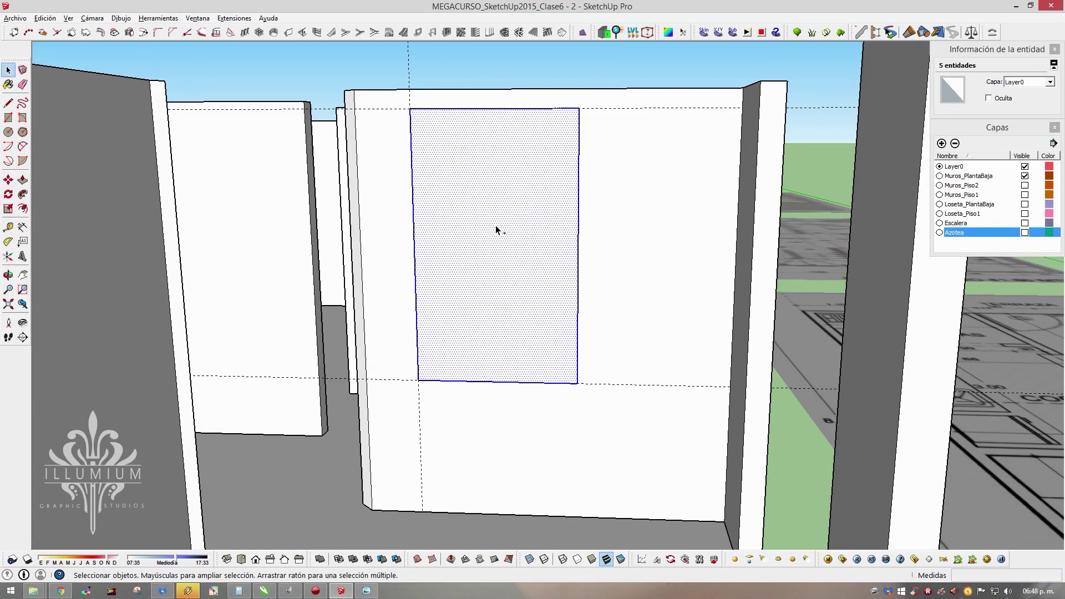
pyautogui.press('Delete')
pyautogui.hotkey('ctrl', 'v')
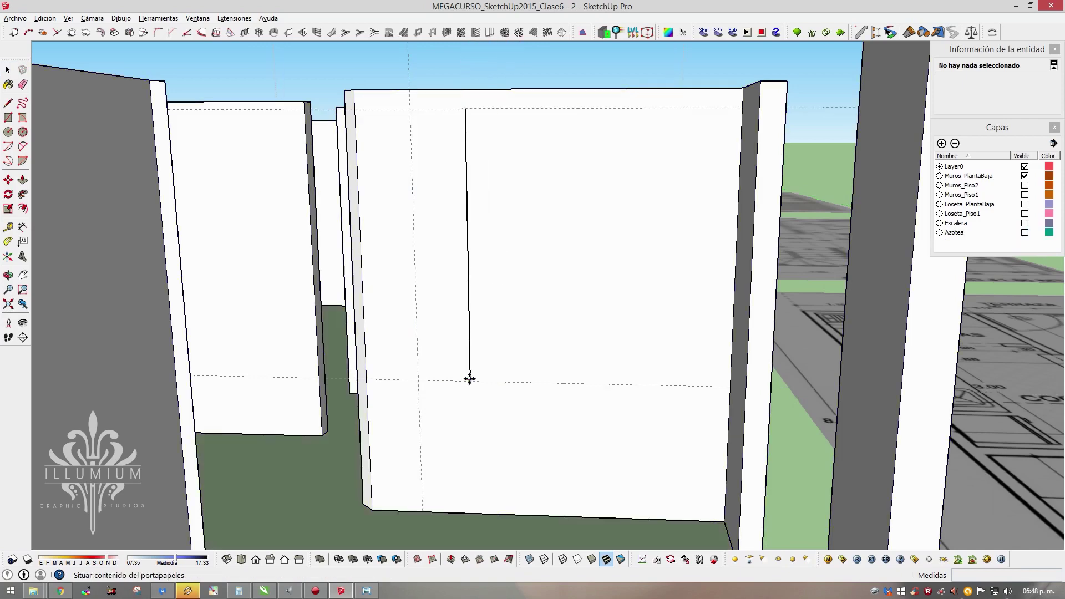
pyautogui.scroll(-5, 788, 335)
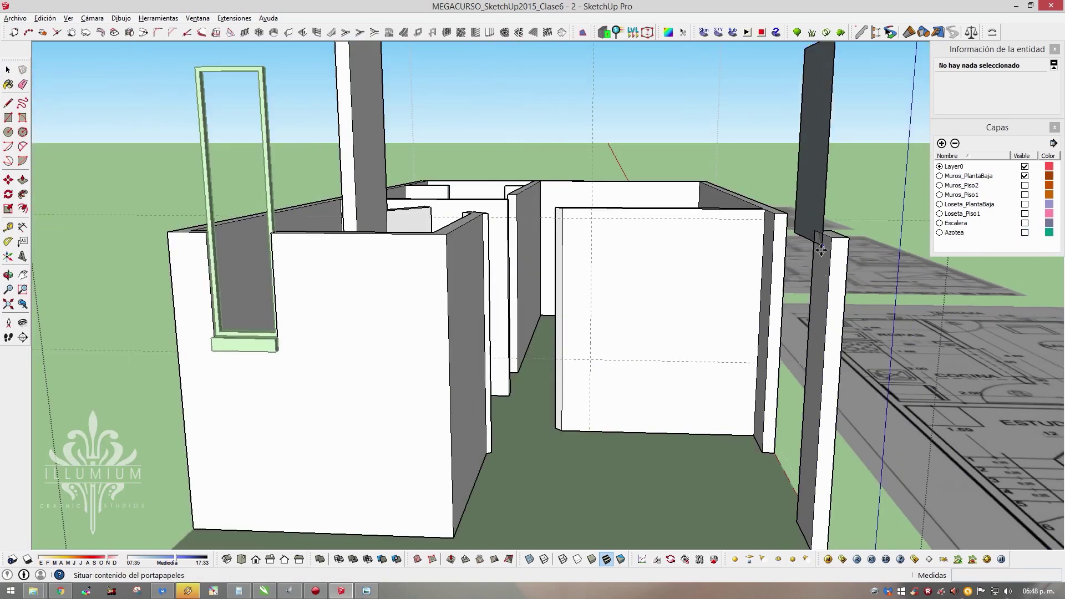
pyautogui.click(701, 264)
pyautogui.scroll(4, 692, 314)
pyautogui.scroll(3, 692, 314)
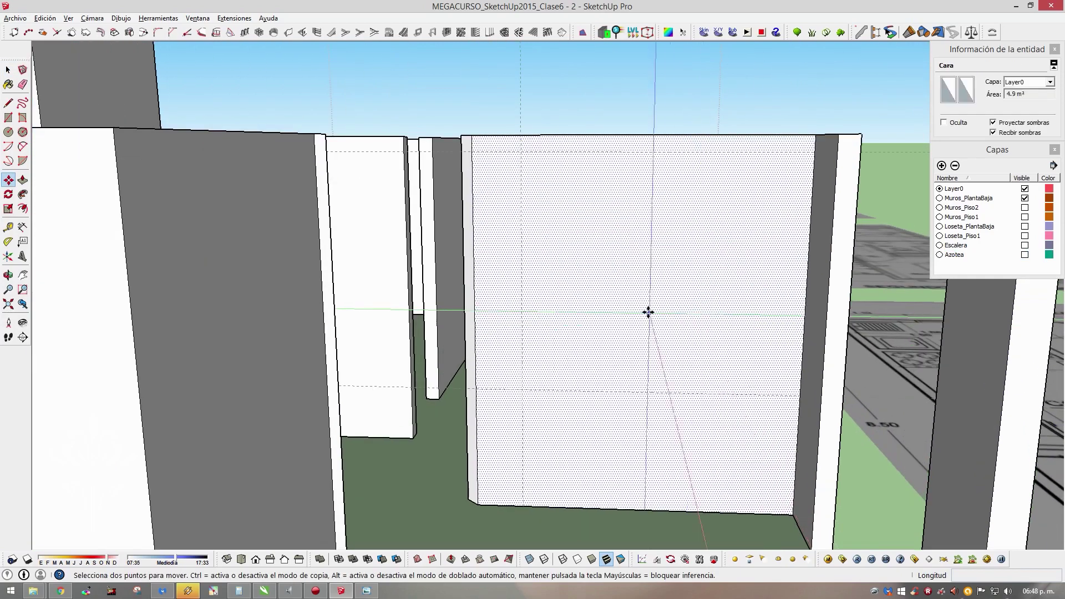
# Draw a 0.9 by 1.5 m window rectangle on the front wall
pyautogui.press('r')
pyautogui.click(521, 388)
pyautogui.write('1.5,')
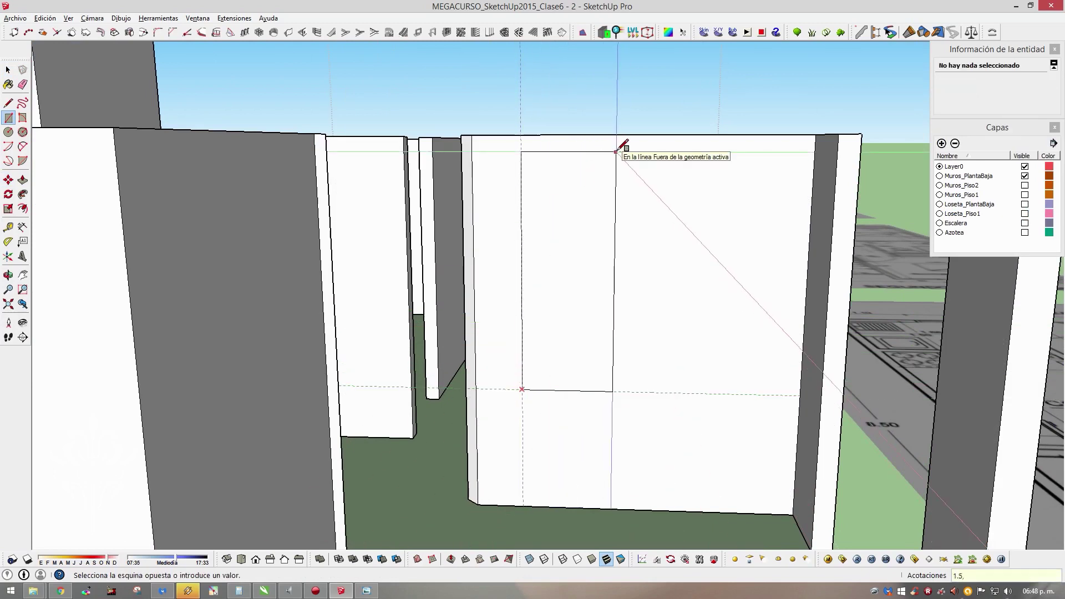
pyautogui.write('0.9')
pyautogui.press('Return')
pyautogui.press('space')
pyautogui.click(648, 213)
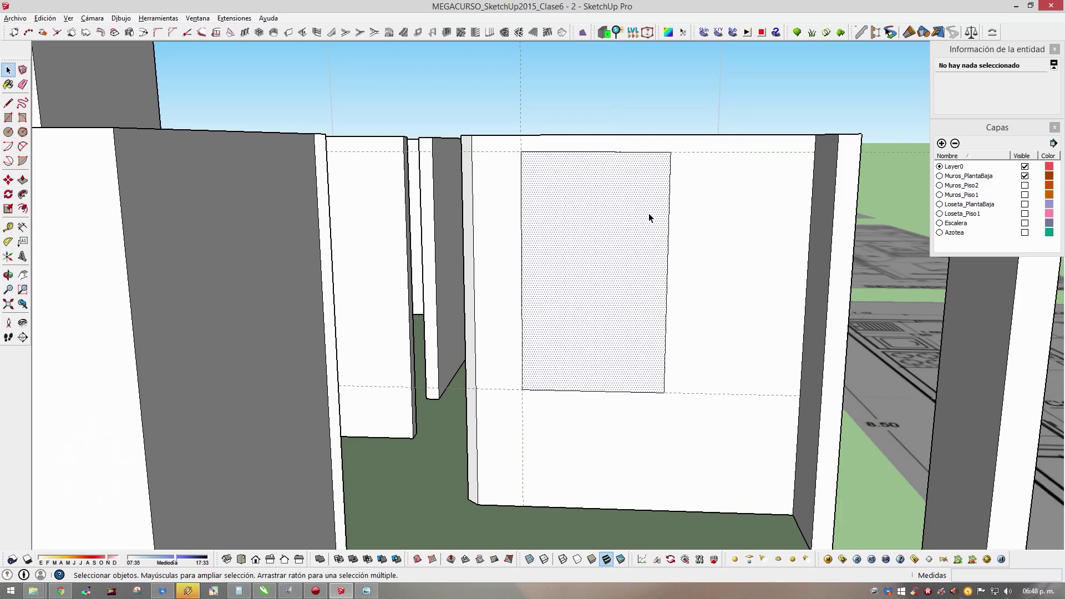
# Push the 0.9 × 1.5 m window face through the wall to open it
pyautogui.press('p')
pyautogui.moveTo(623, 326)
pyautogui.mouseDown(button='middle')
pyautogui.moveTo(504, 325)
pyautogui.moveTo(471, 385)
pyautogui.mouseUp(button='middle')
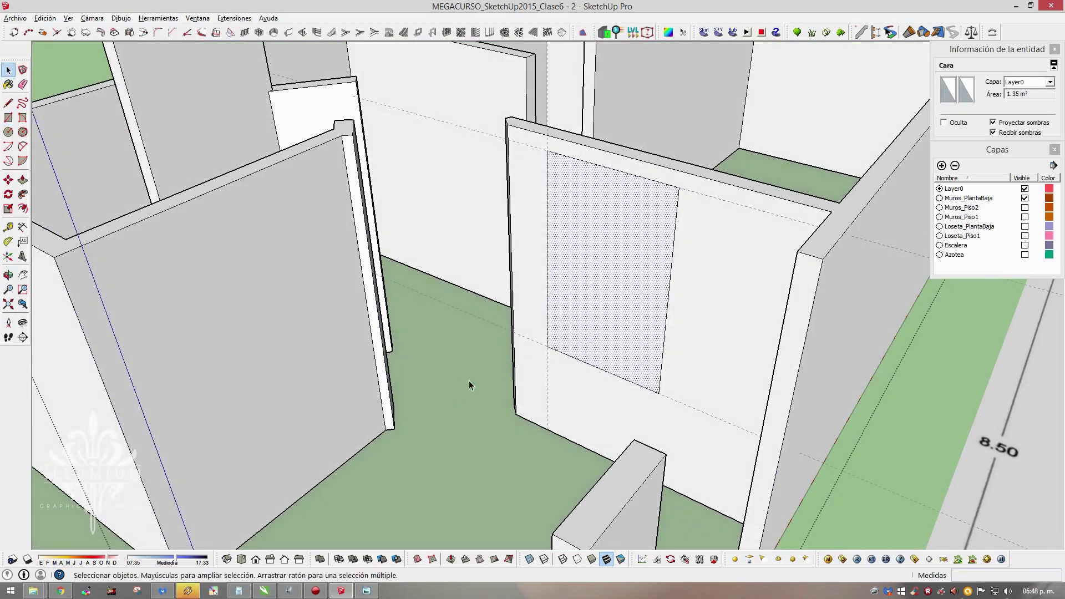
pyautogui.moveTo(654, 286)
pyautogui.mouseDown()
pyautogui.moveTo(674, 203)
pyautogui.moveTo(695, 172)
pyautogui.mouseUp()
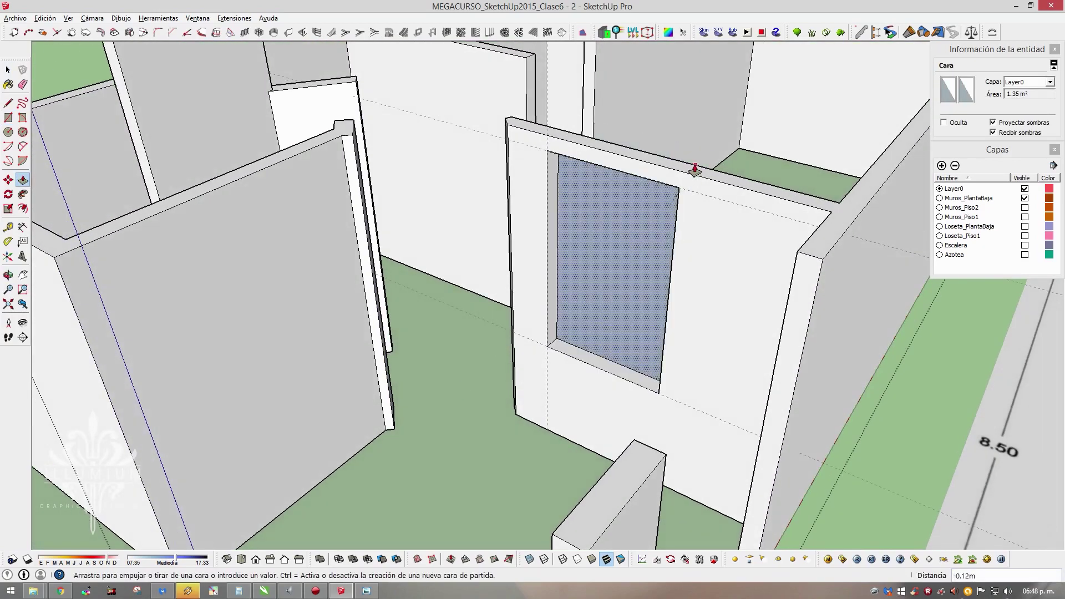
pyautogui.click(694, 169)
pyautogui.press('space')
pyautogui.moveTo(716, 259); pyautogui.dragTo(717, 253, button='middle')
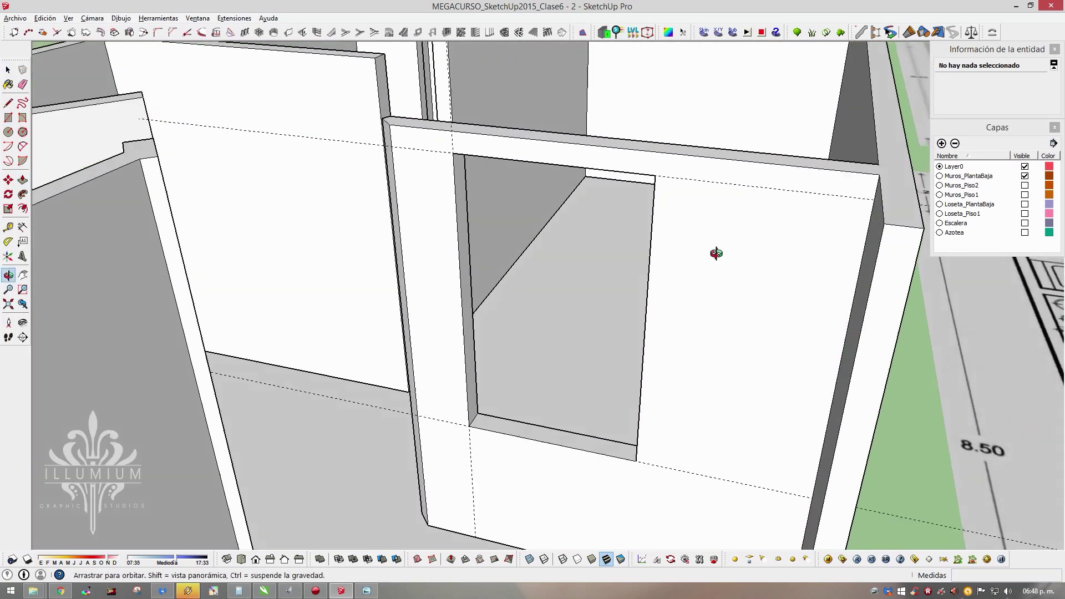
pyautogui.hotkey('alt', 'Tab')
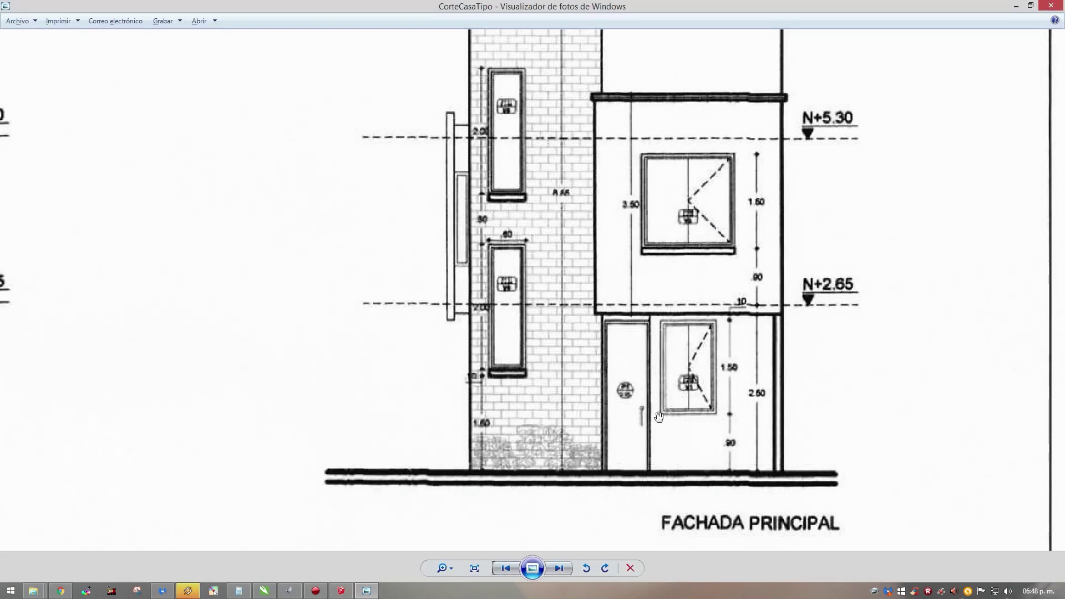
# Draw a rectangle spanning the ground-floor window opening corner to corner
pyautogui.scroll(1, 704, 413)
pyautogui.scroll(5, 721, 408)
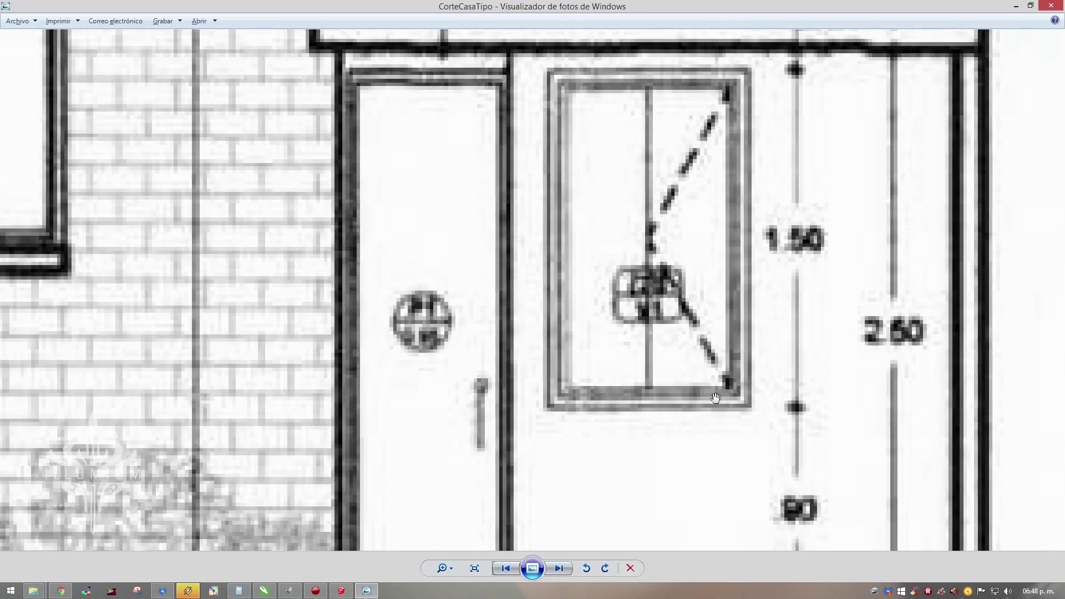
pyautogui.hotkey('alt', 'Tab')
pyautogui.scroll(-5, 653, 344)
pyautogui.scroll(5, 645, 297)
pyautogui.moveTo(656, 302); pyautogui.dragTo(643, 295, button='middle')
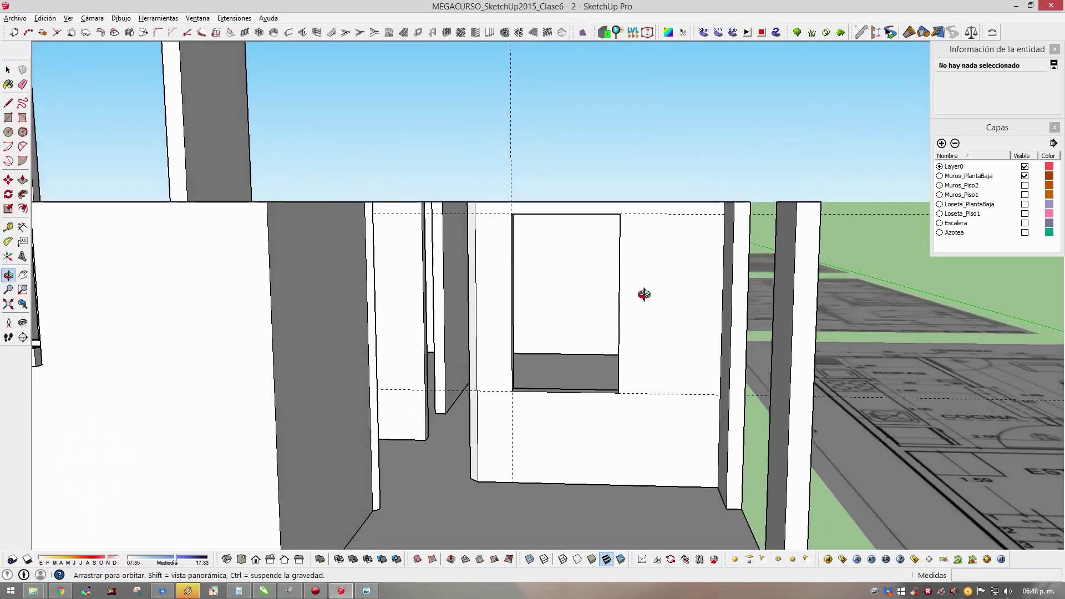
pyautogui.scroll(2, 645, 294)
pyautogui.scroll(1, 643, 289)
pyautogui.press('r')
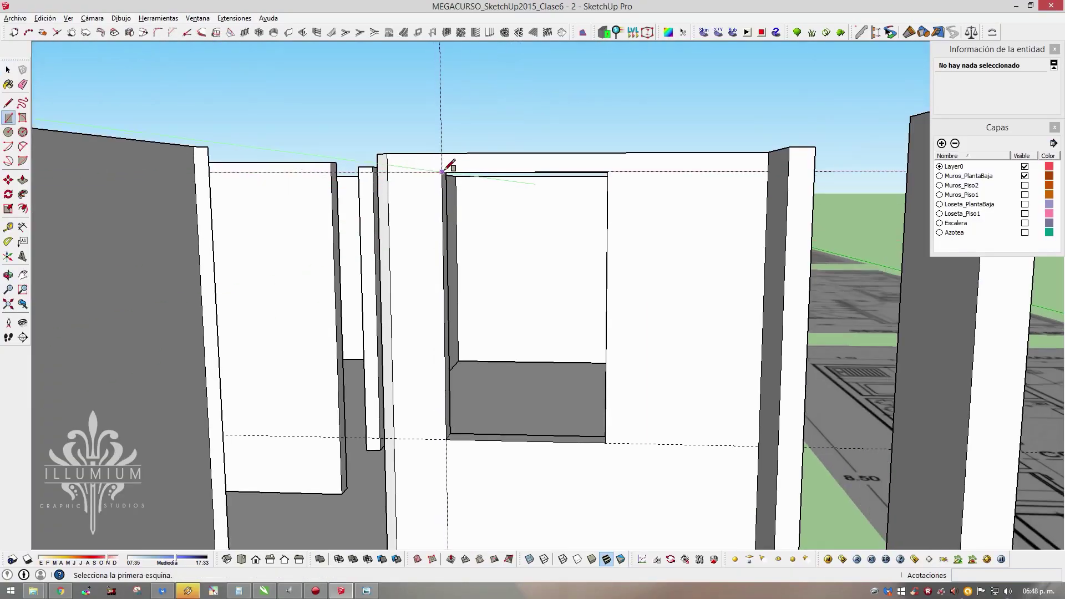
pyautogui.click(442, 172)
pyautogui.click(606, 441)
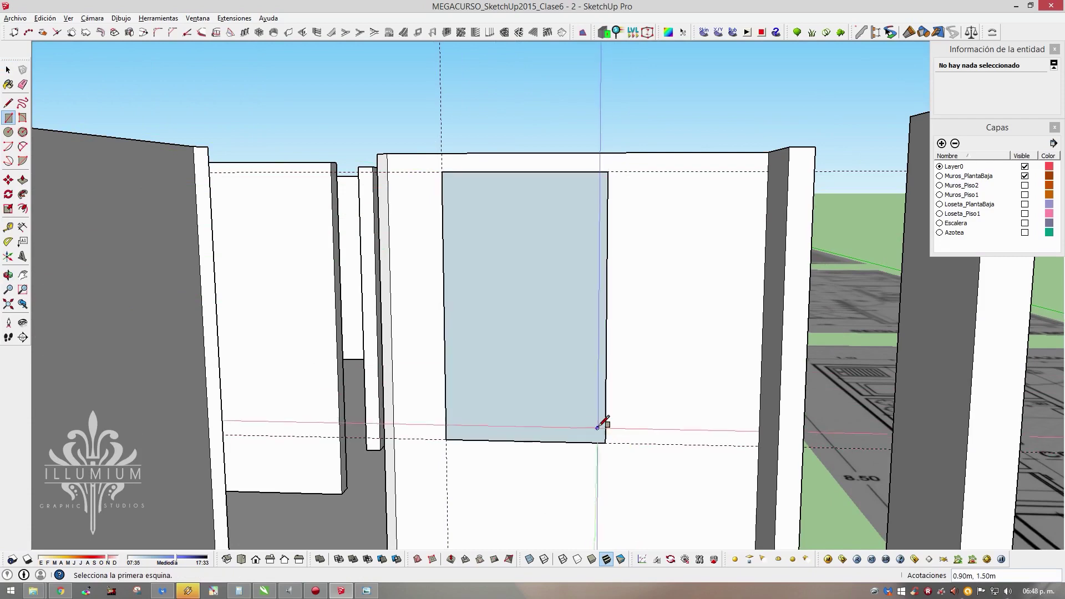
# Offset the rectangle inward 0.03 twice and delete the inner centre face
pyautogui.press('space')
pyautogui.click(603, 388)
pyautogui.press('f')
pyautogui.click(604, 359)
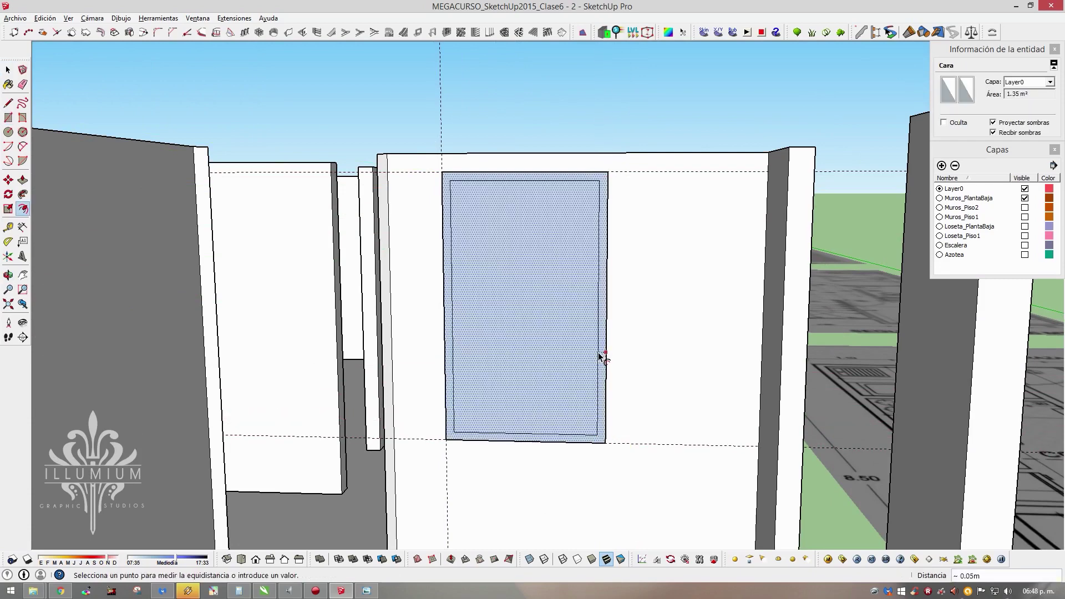
pyautogui.press('Return')
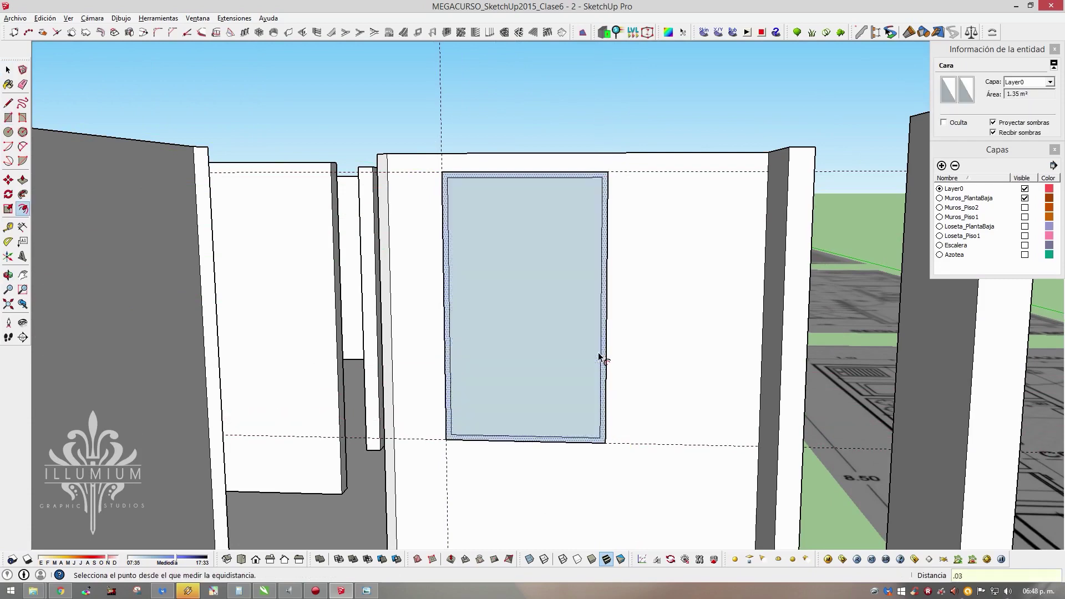
pyautogui.click(598, 352)
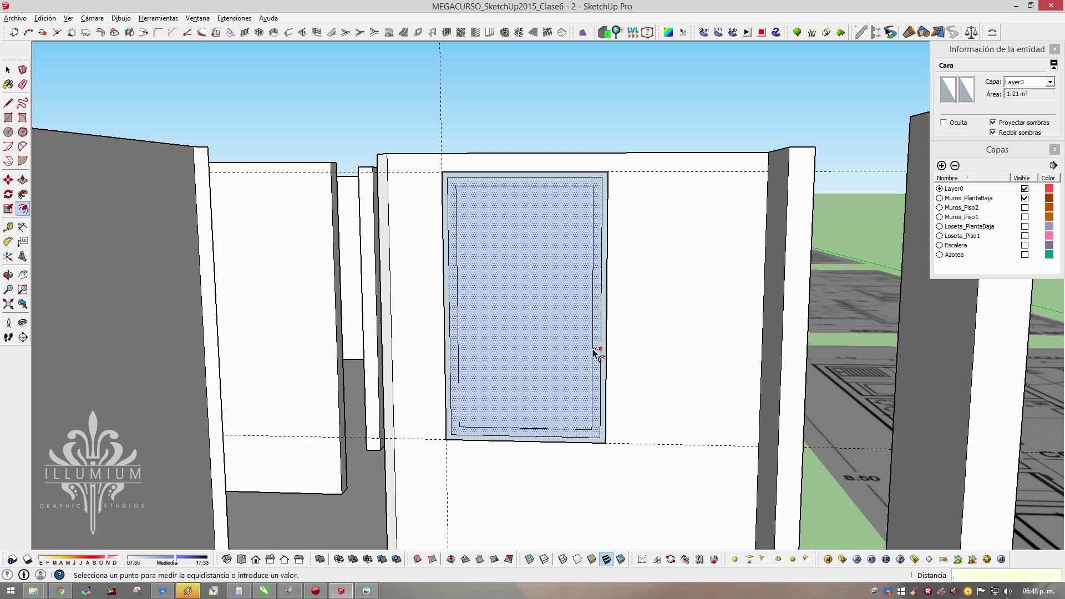
pyautogui.click(593, 350)
pyautogui.press('space')
pyautogui.click(565, 309)
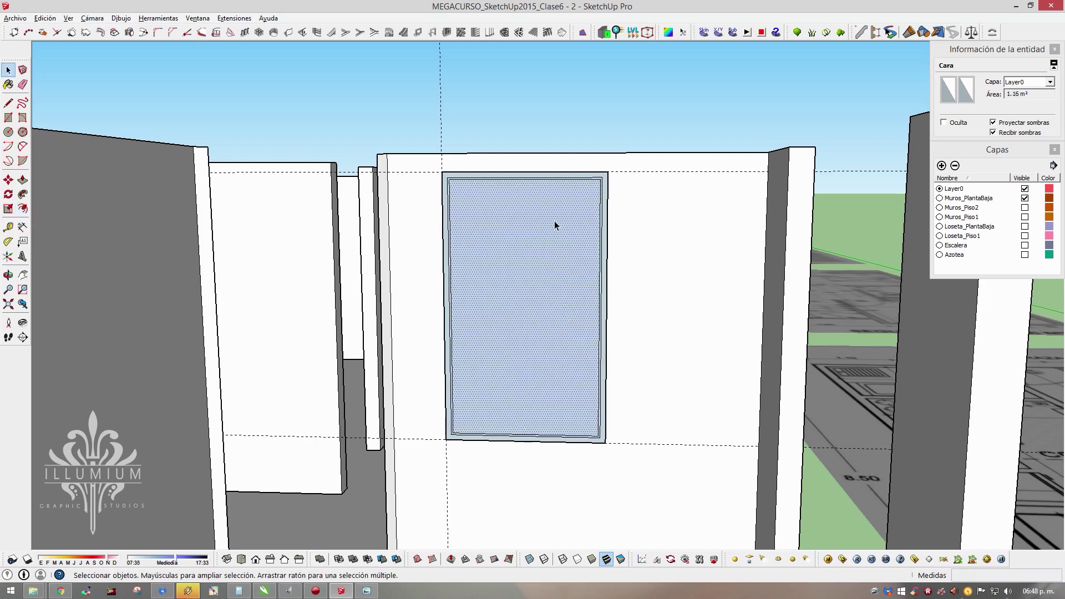
pyautogui.press('Delete')
pyautogui.scroll(2, 587, 194)
pyautogui.scroll(1, 607, 171)
# Push/Pull the frame faces out 0.05 m
pyautogui.scroll(2, 631, 182)
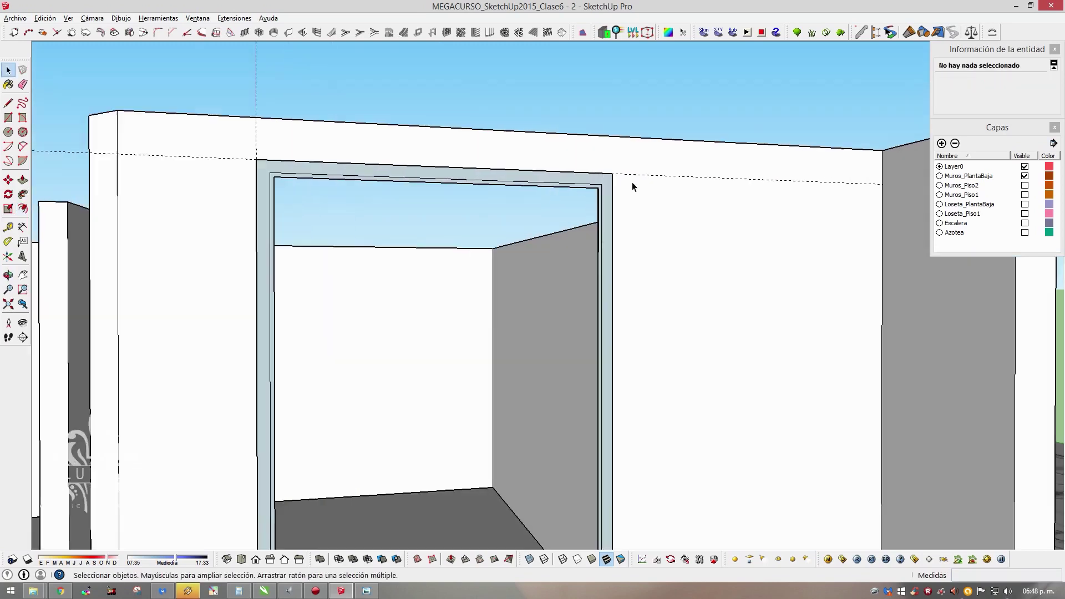
pyautogui.scroll(3, 599, 177)
pyautogui.moveTo(605, 189); pyautogui.dragTo(850, 381, button='middle')
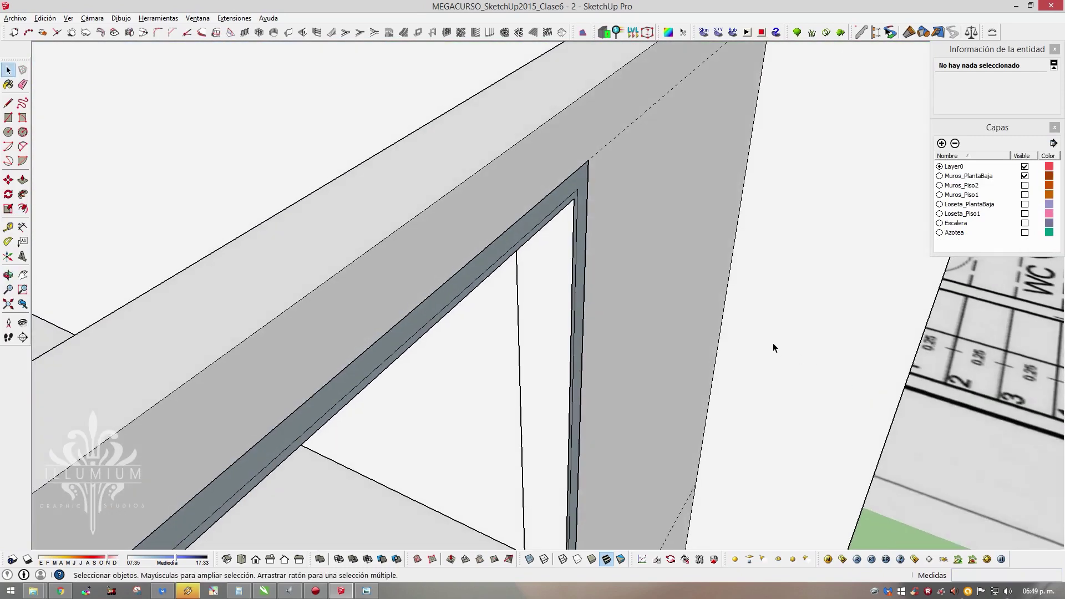
pyautogui.press('p')
pyautogui.click(582, 190)
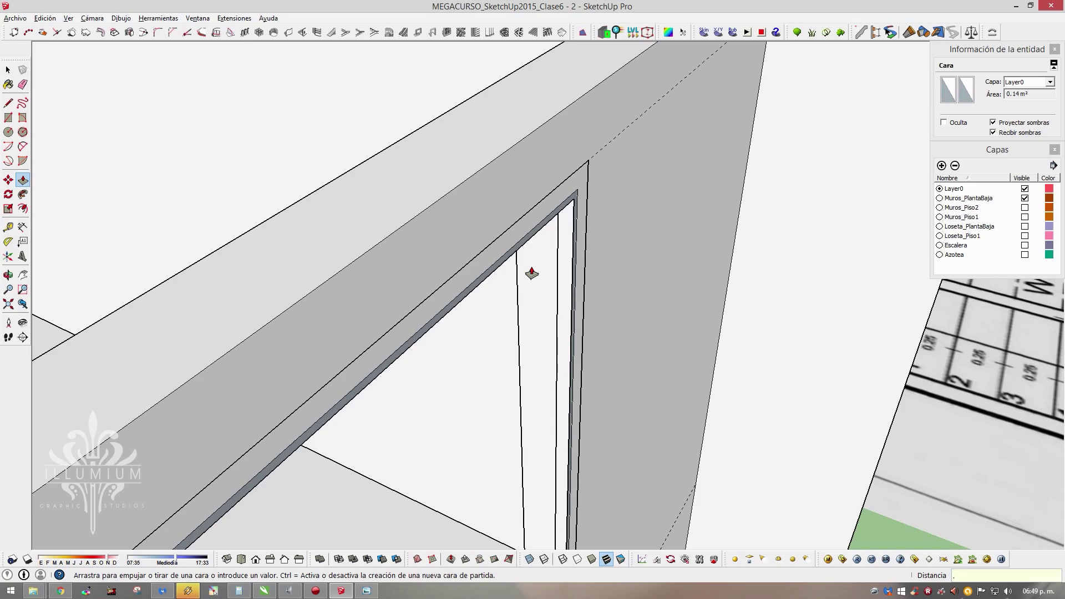
pyautogui.write('5')
pyautogui.press('Return')
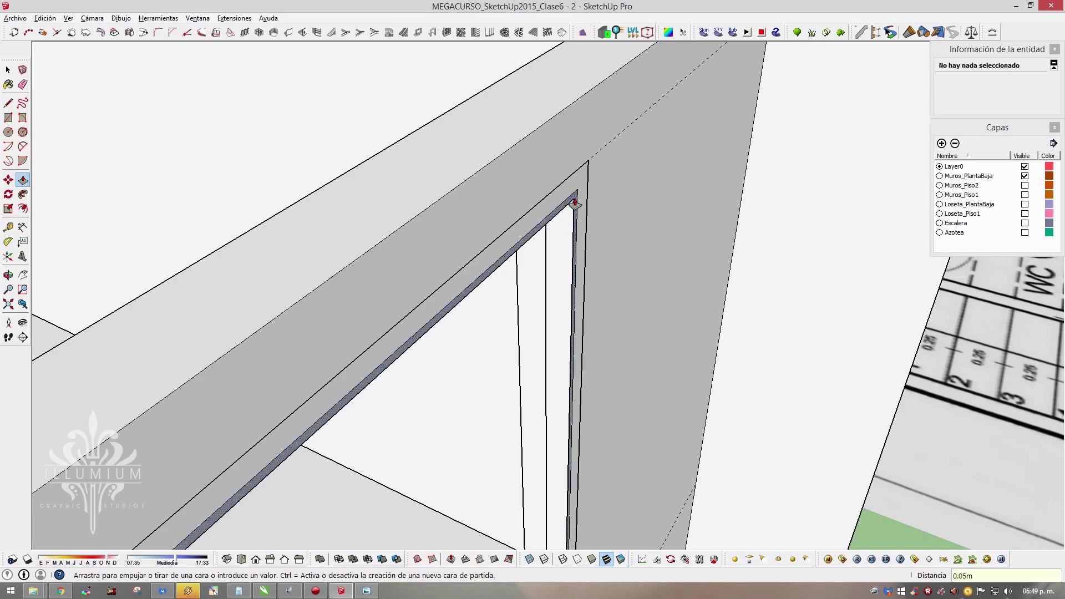
pyautogui.click(575, 204)
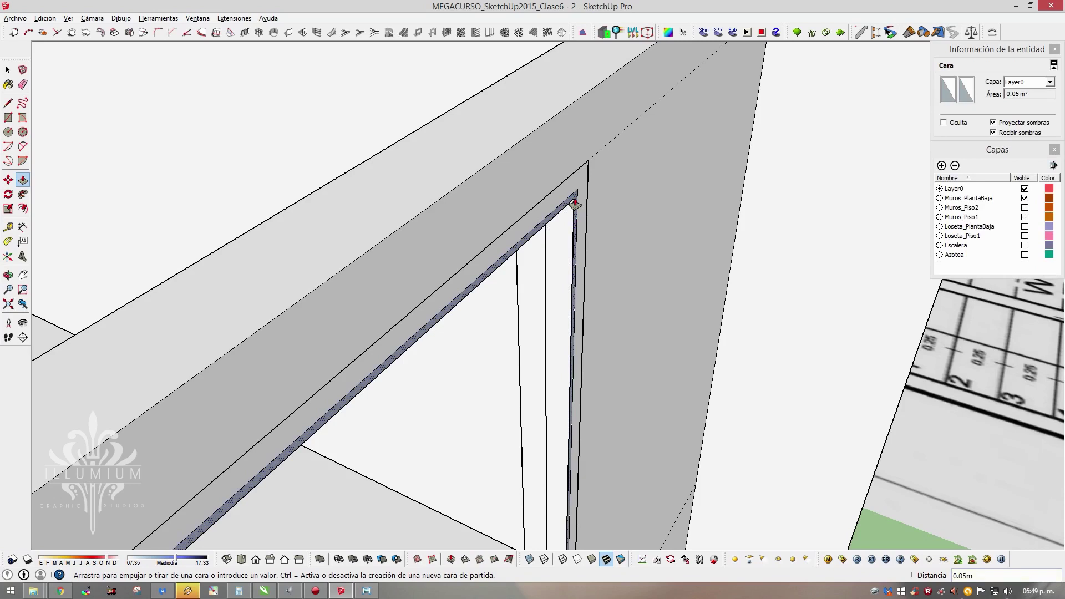
# Delete the leftover frame edge and the opening face, then pull the remaining frame face
pyautogui.press('space')
pyautogui.click(575, 204)
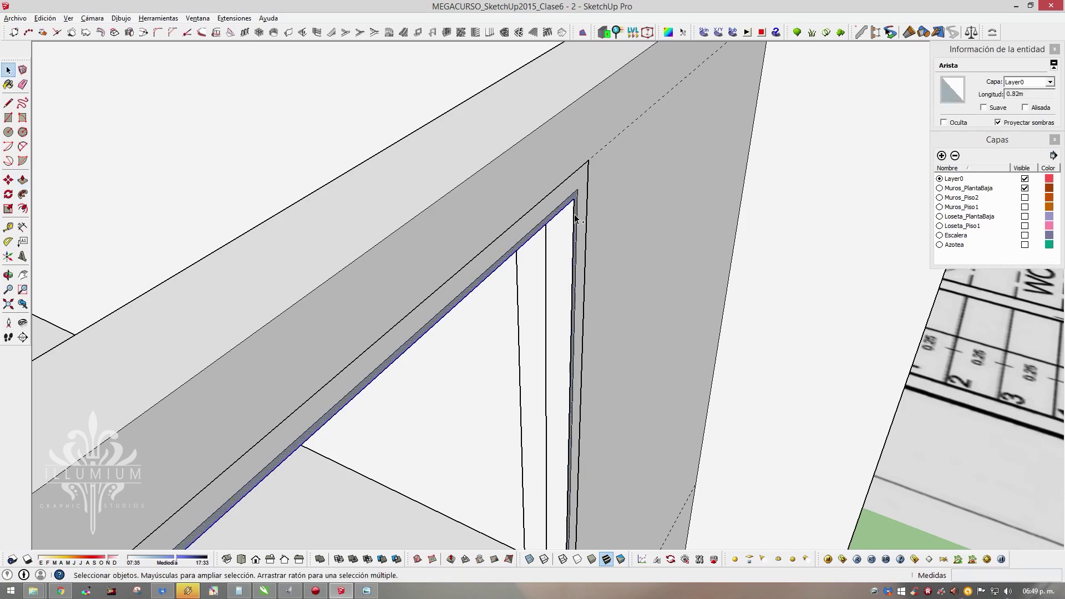
pyautogui.press('Delete')
pyautogui.click(560, 248)
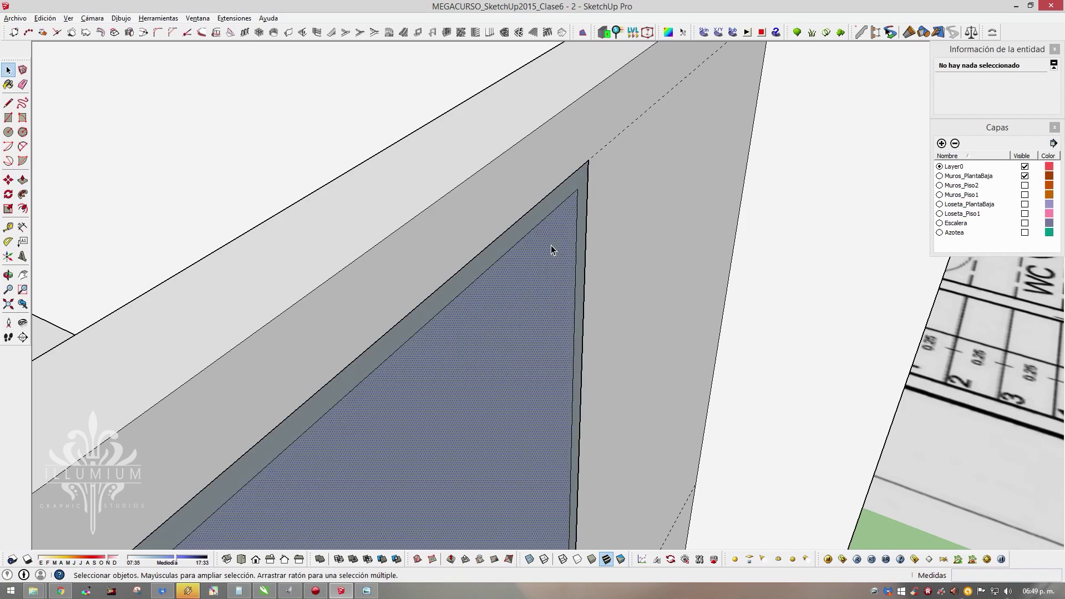
pyautogui.press('Delete')
pyautogui.press('p')
pyautogui.click(580, 194)
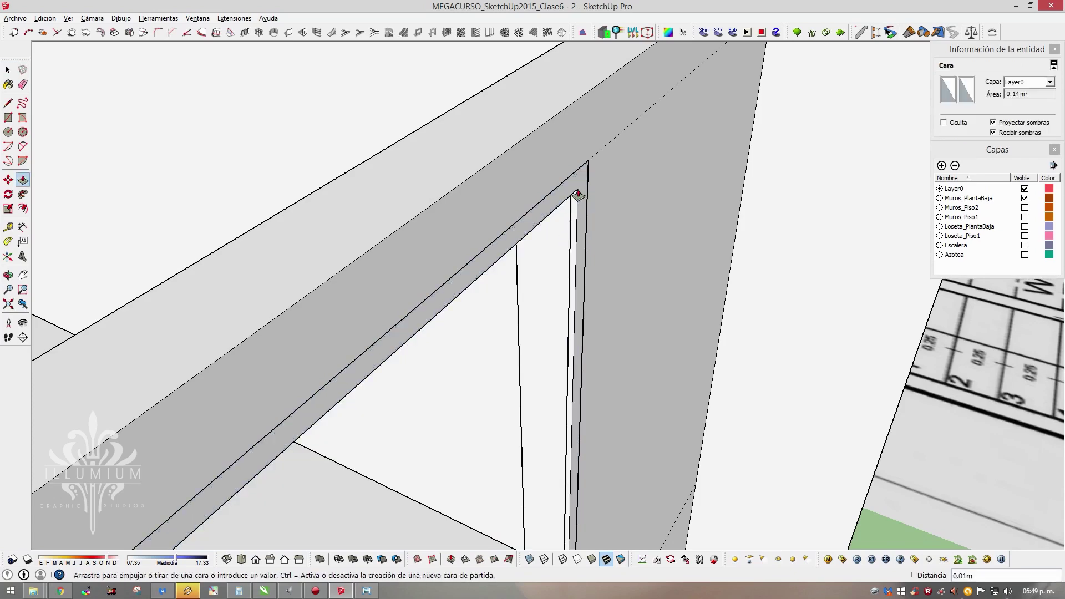
pyautogui.moveTo(578, 194)
pyautogui.mouseDown(button='middle')
pyautogui.moveTo(691, 256)
pyautogui.moveTo(557, 257)
pyautogui.mouseUp(button='middle')
# Select all the window frame geometry and make it a component named Canceleria2
pyautogui.tripleClick(532, 224)
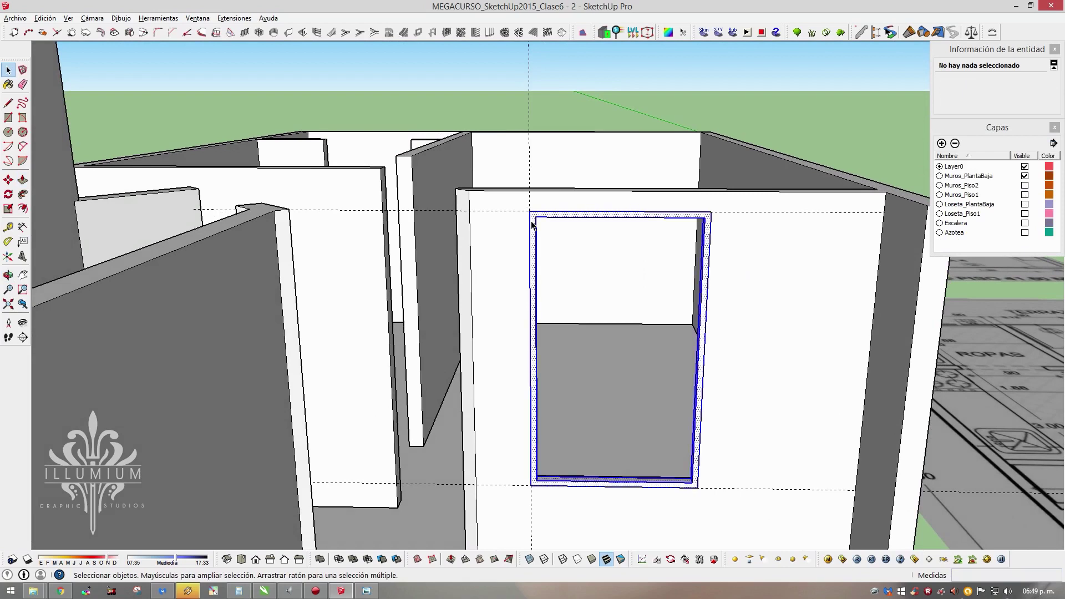
pyautogui.press('g')
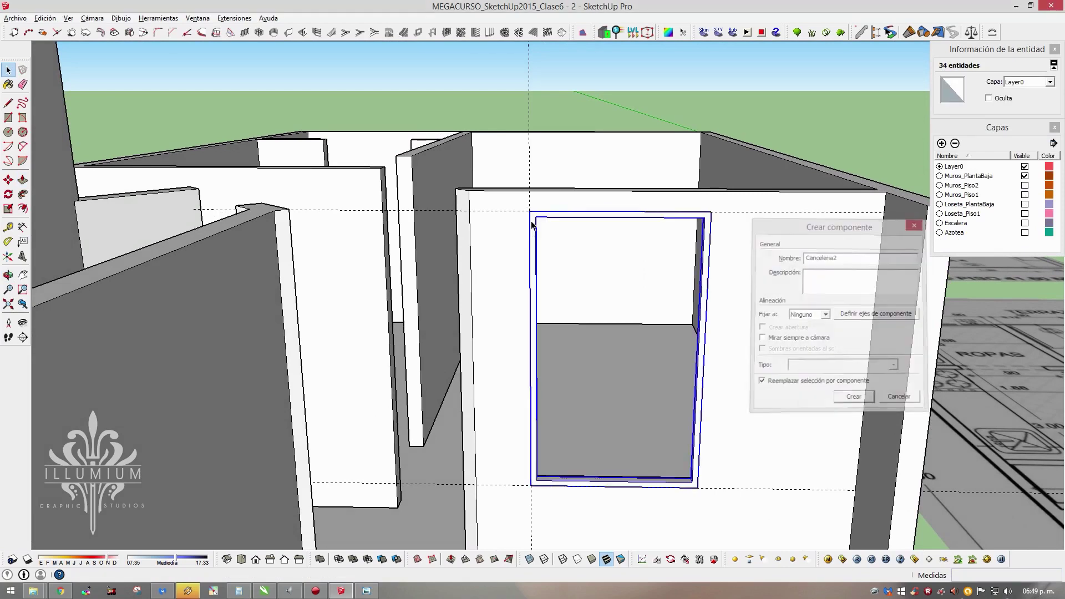
pyautogui.press('Return')
pyautogui.moveTo(777, 389)
pyautogui.mouseDown(button='middle')
pyautogui.moveTo(720, 378)
pyautogui.moveTo(646, 248)
pyautogui.moveTo(709, 305)
pyautogui.moveTo(596, 314)
pyautogui.moveTo(699, 423)
pyautogui.moveTo(633, 431)
pyautogui.mouseUp(button='middle')
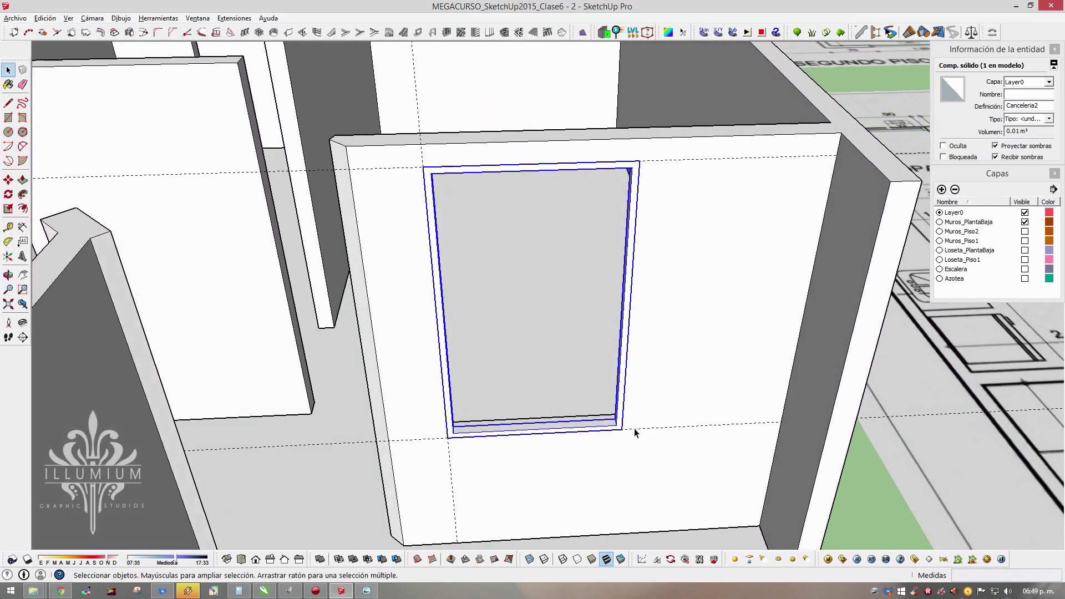
# Move the Canceleria2 frame so its corner snaps to the wall opening's corner
pyautogui.scroll(4, 643, 422)
pyautogui.scroll(3, 656, 407)
pyautogui.scroll(2, 646, 393)
pyautogui.scroll(2, 649, 385)
pyautogui.press('m')
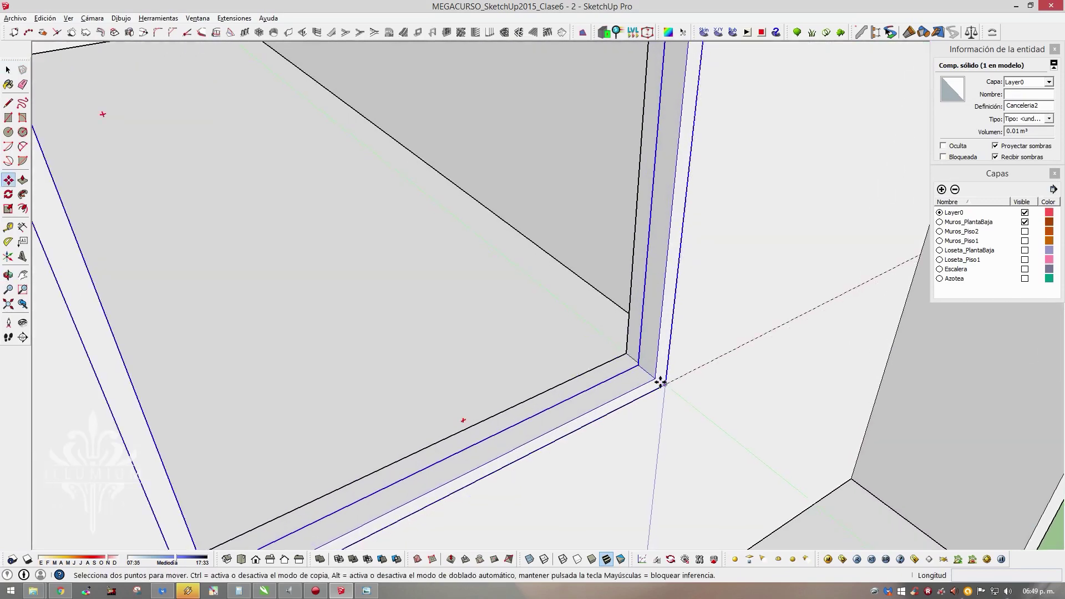
pyautogui.click(645, 372)
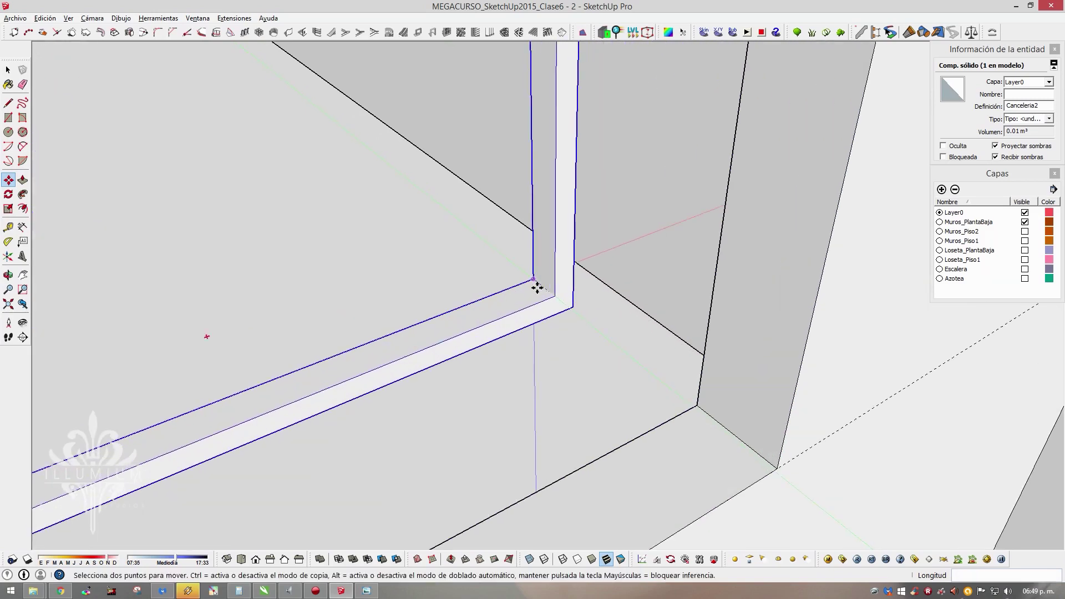
pyautogui.scroll(1, 554, 297)
pyautogui.scroll(3, 710, 425)
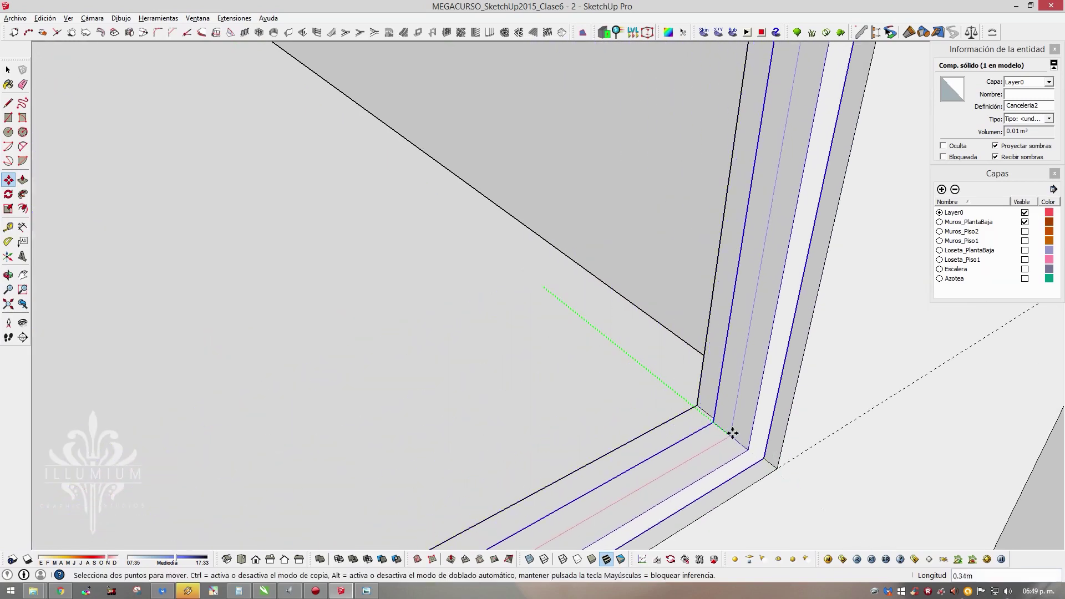
pyautogui.moveTo(726, 429)
pyautogui.mouseDown(button='middle')
pyautogui.moveTo(803, 442)
pyautogui.moveTo(906, 393)
pyautogui.moveTo(856, 345)
pyautogui.moveTo(789, 467)
pyautogui.mouseUp(button='middle')
pyautogui.scroll(-5, 790, 467)
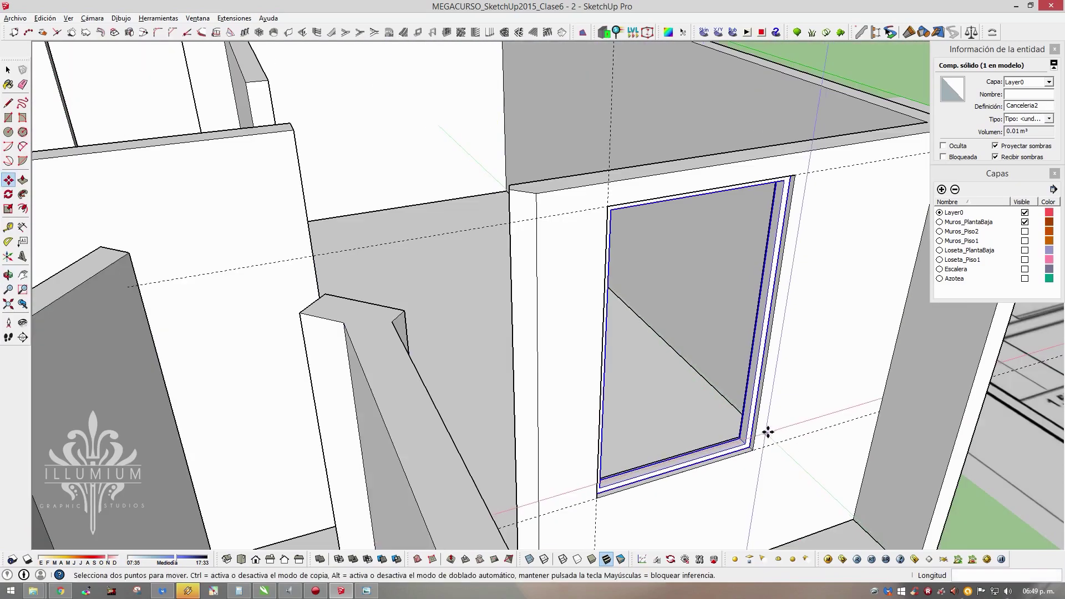
pyautogui.moveTo(765, 431); pyautogui.dragTo(706, 340, button='middle')
pyautogui.scroll(-3, 774, 364)
pyautogui.moveTo(775, 364)
pyautogui.mouseDown(button='middle')
pyautogui.moveTo(639, 293)
pyautogui.moveTo(744, 330)
pyautogui.moveTo(711, 351)
pyautogui.moveTo(740, 381)
pyautogui.moveTo(790, 393)
pyautogui.moveTo(773, 394)
pyautogui.mouseUp(button='middle')
pyautogui.scroll(3, 685, 348)
pyautogui.scroll(2, 693, 333)
pyautogui.scroll(-3, 694, 334)
pyautogui.moveTo(663, 179)
pyautogui.mouseDown(button='middle')
pyautogui.moveTo(605, 323)
pyautogui.moveTo(431, 354)
pyautogui.moveTo(476, 314)
pyautogui.moveTo(452, 340)
pyautogui.mouseUp(button='middle')
pyautogui.press('space')
# Start a rectangle at the opening's top-left corner
pyautogui.press('r')
pyautogui.scroll(-5, 431, 244)
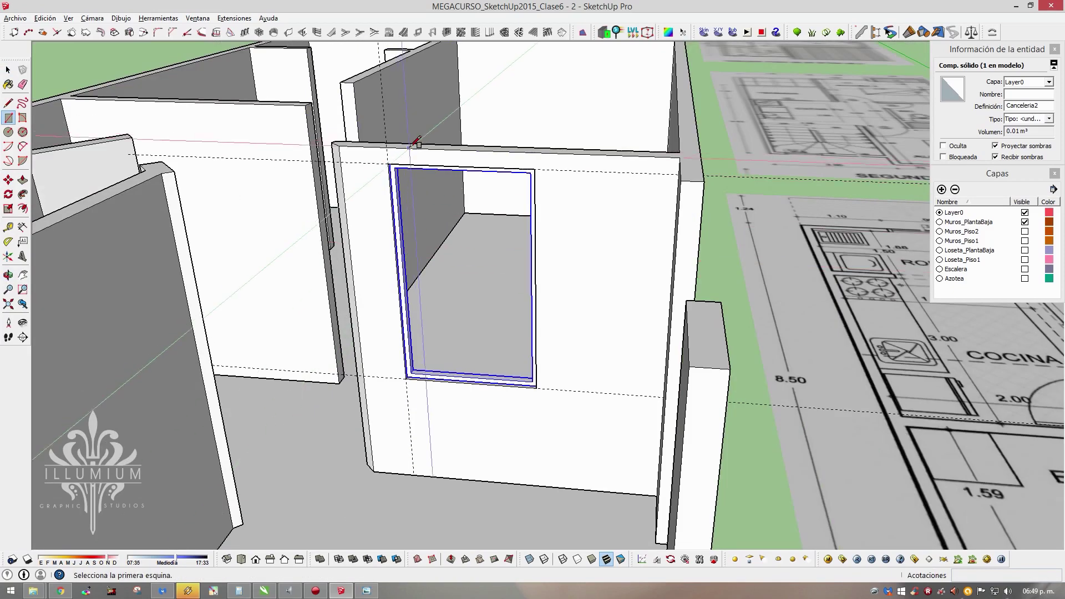
pyautogui.click(394, 154)
pyautogui.scroll(4, 444, 266)
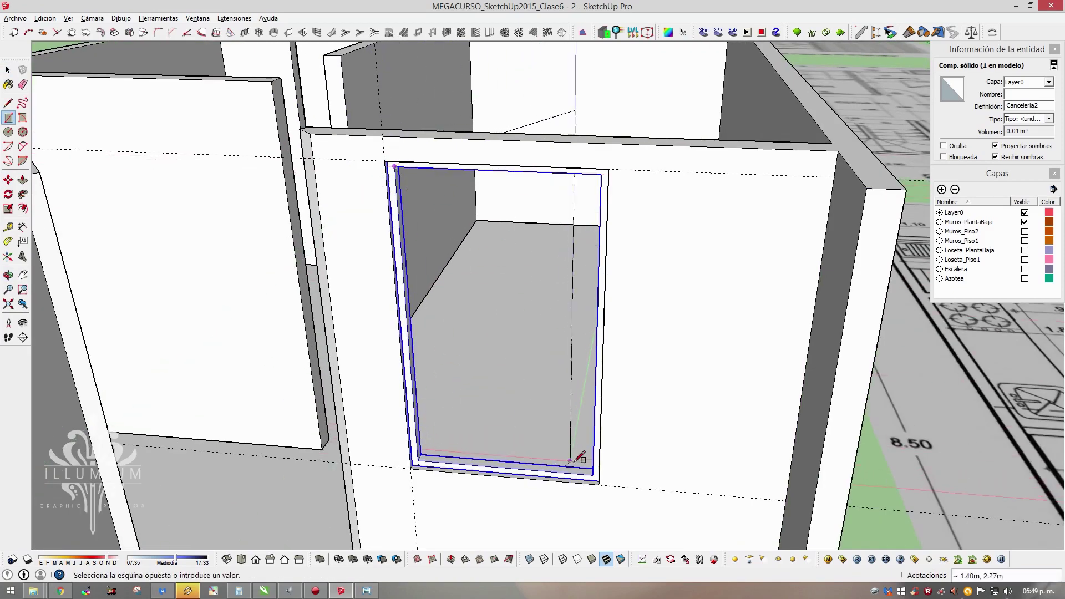
# Finish the opening rectangle, trial a 0.02 inset with the centre removed, then undo it
pyautogui.click(596, 472)
pyautogui.moveTo(597, 472); pyautogui.dragTo(573, 249, button='middle')
pyautogui.press('space')
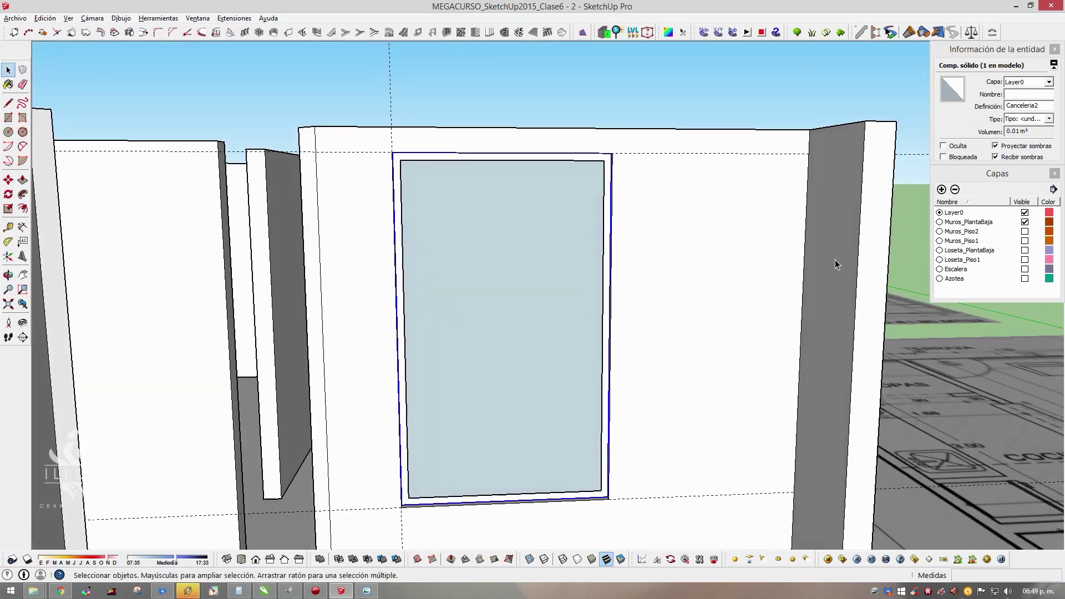
pyautogui.scroll(3, 527, 299)
pyautogui.click(535, 325)
pyautogui.press('f')
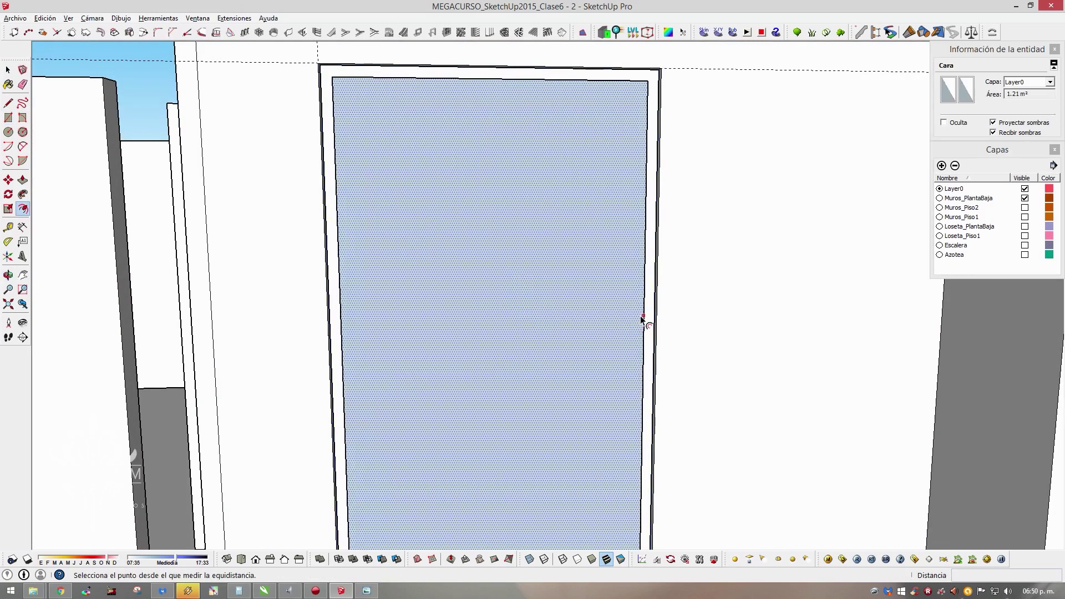
pyautogui.click(644, 316)
pyautogui.write('2')
pyautogui.press('Return')
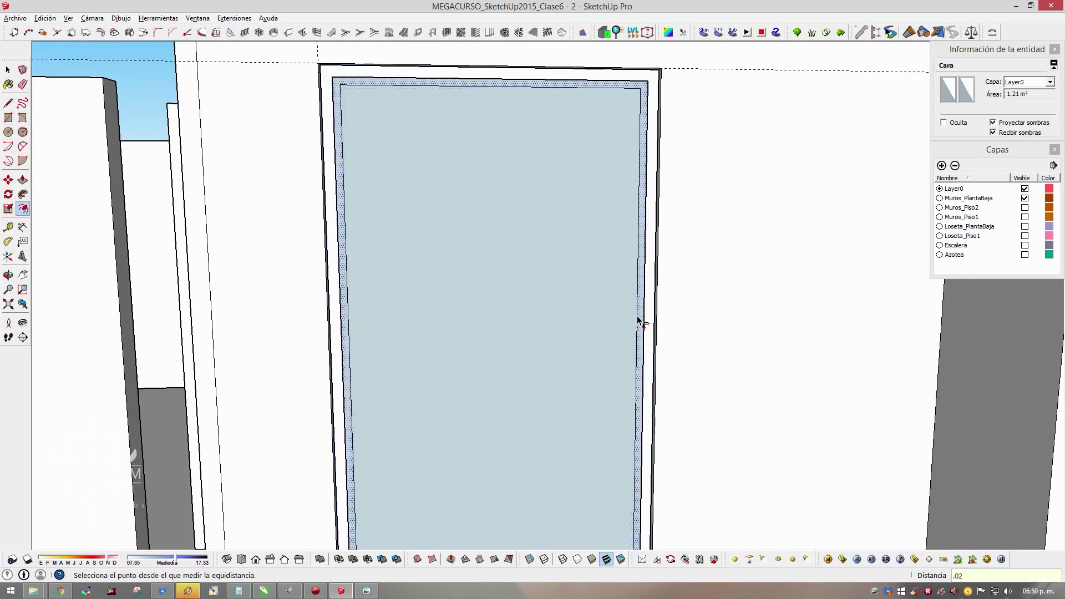
pyautogui.press('space')
pyautogui.click(562, 302)
pyautogui.press('Delete')
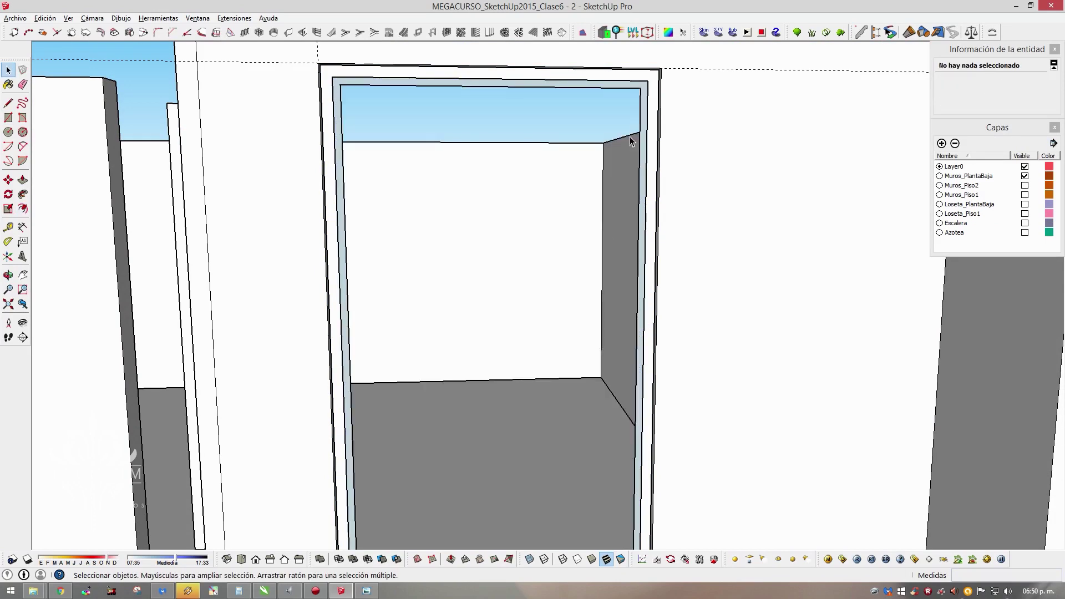
pyautogui.hotkey('ctrl', 'z')
pyautogui.hotkey('ctrl', 'z')
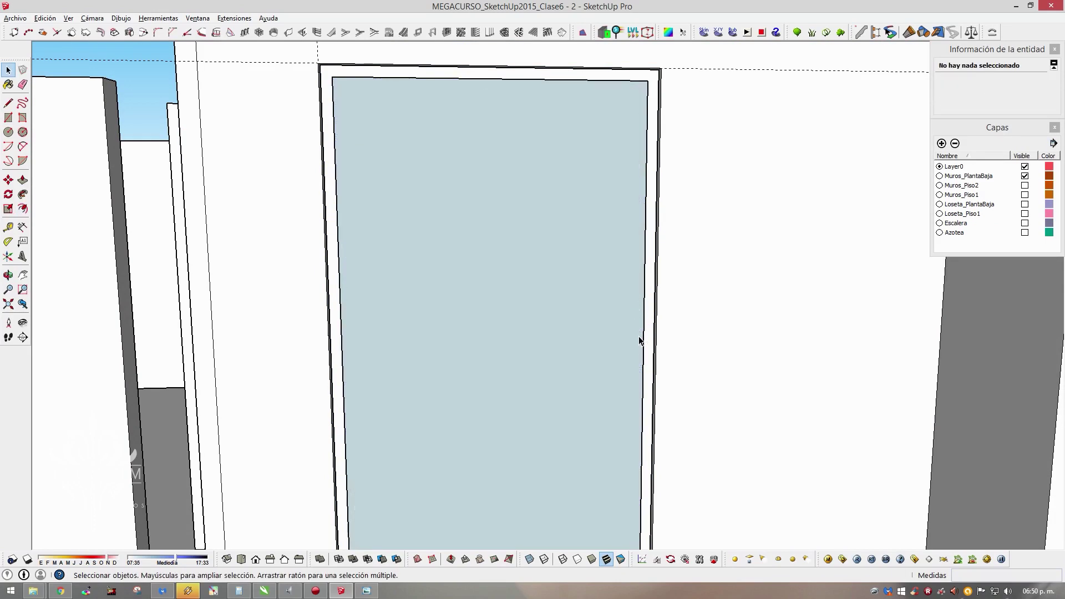
# Inset the frame 0.01, delete the centre face and extrude the frame 0.01 m
pyautogui.press('f')
pyautogui.write('.01')
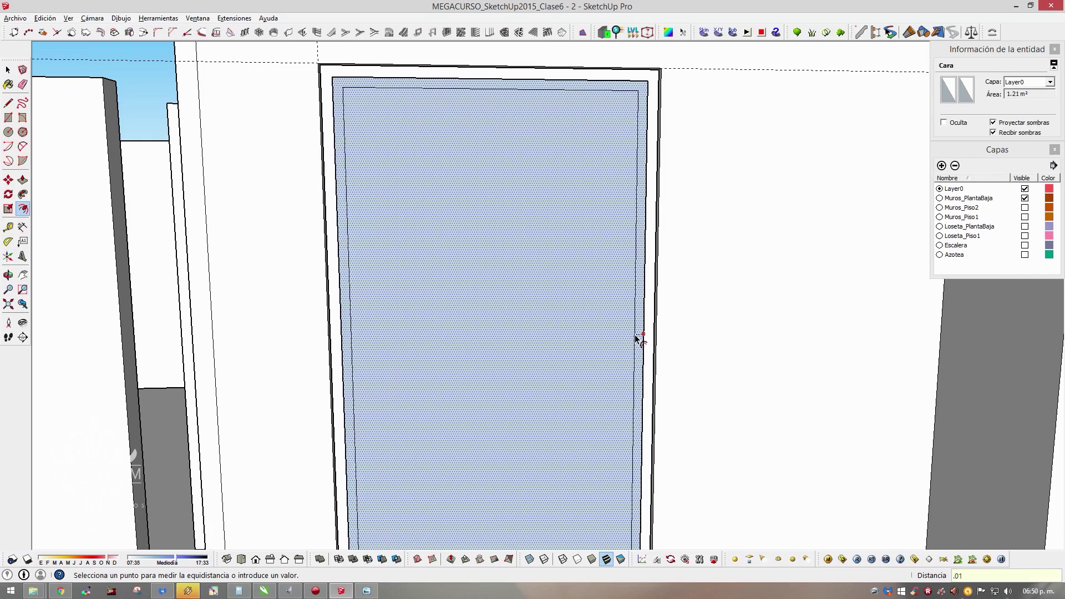
pyautogui.press('space')
pyautogui.press('Delete')
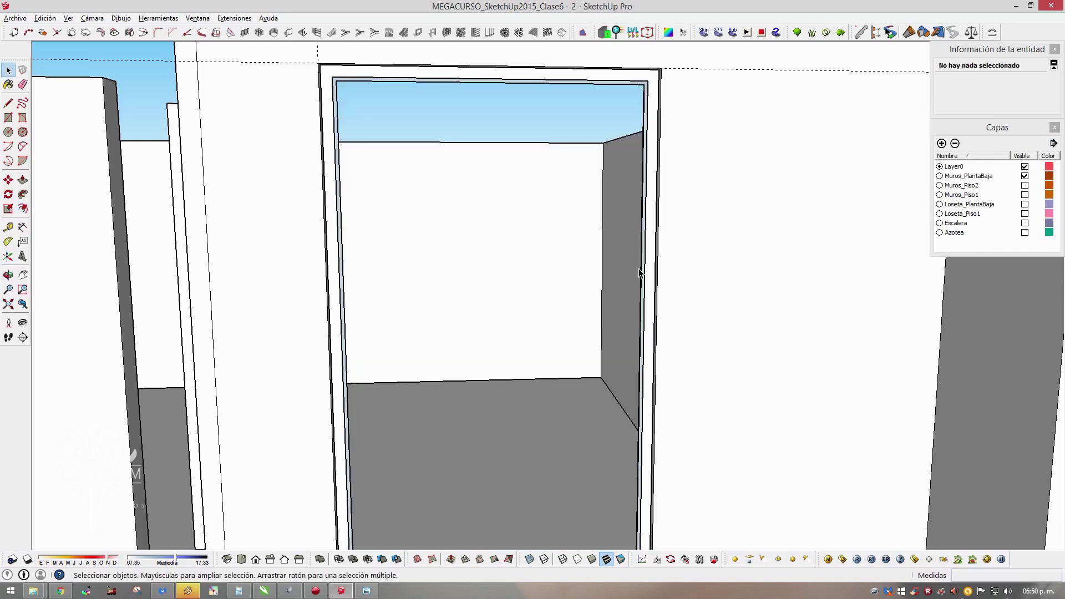
pyautogui.press('p')
pyautogui.click(644, 98)
pyautogui.write('.01')
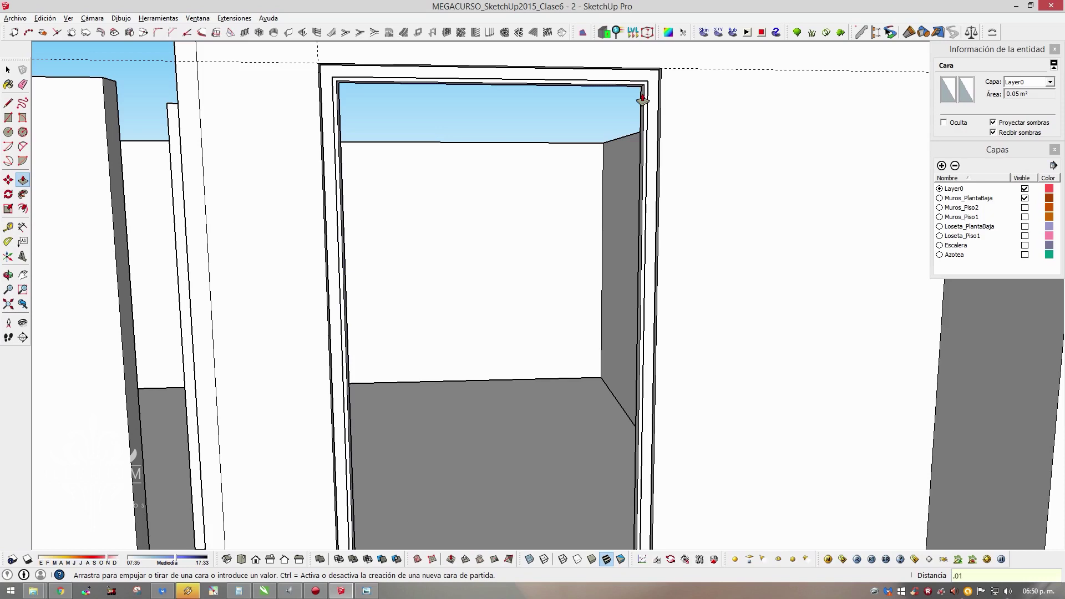
pyautogui.press('Return')
pyautogui.press('space')
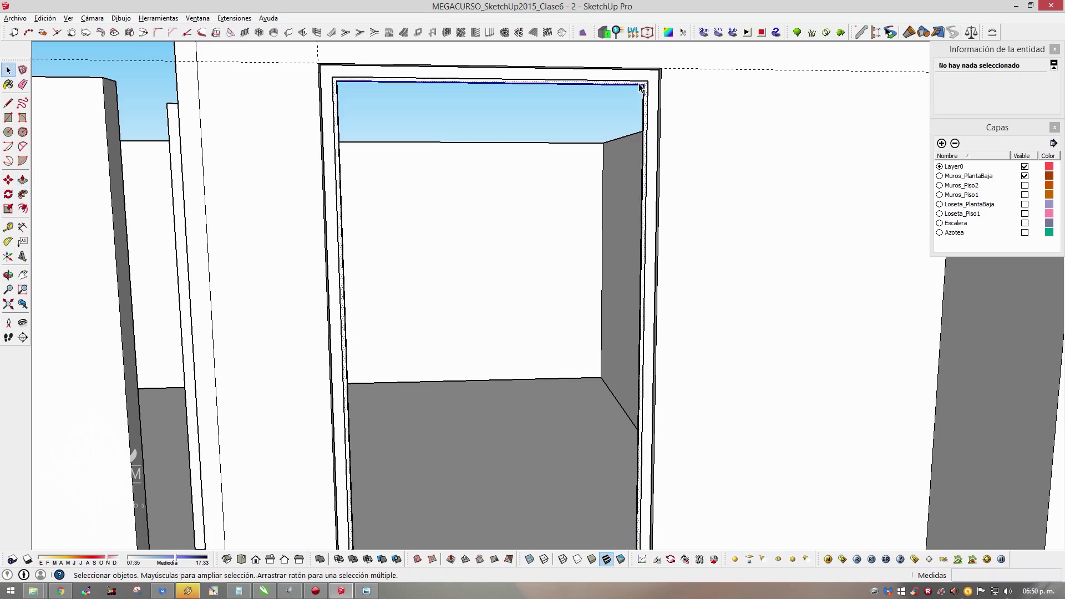
# Make the thin inner frame a component named Canceleria2_1
pyautogui.tripleClick(641, 87)
pyautogui.press('g')
pyautogui.write('Canceleria2_')
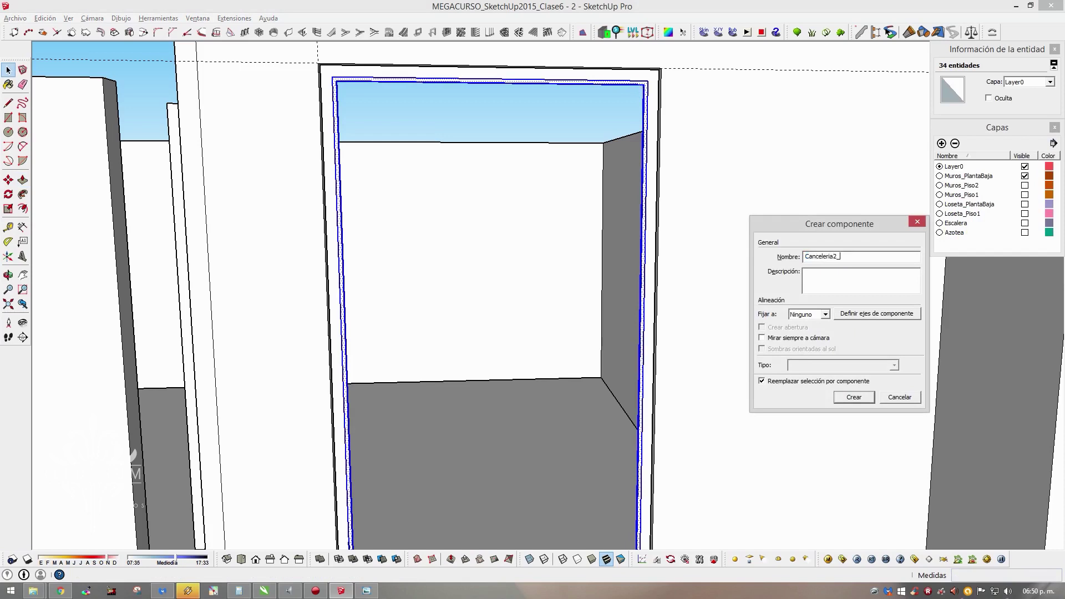
pyautogui.press('Return')
# Move Canceleria2_1 0.02 m into the opening, deselect it and view the whole house
pyautogui.moveTo(611, 54)
pyautogui.mouseDown(button='middle')
pyautogui.moveTo(573, 55)
pyautogui.moveTo(670, 67)
pyautogui.moveTo(610, 75)
pyautogui.moveTo(872, 32)
pyautogui.moveTo(638, 155)
pyautogui.mouseUp(button='middle')
pyautogui.press('m')
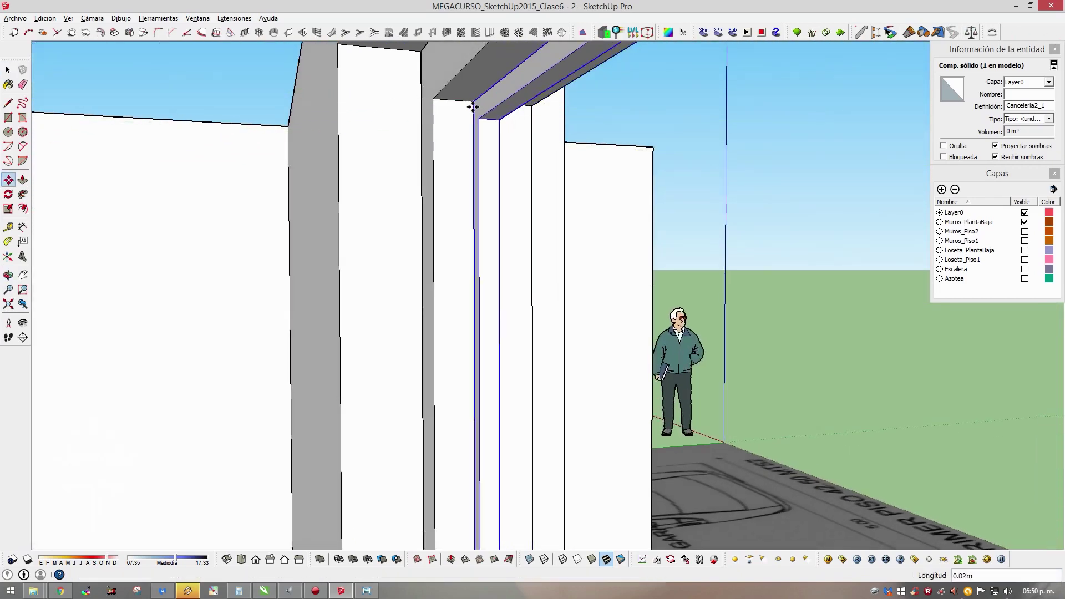
pyautogui.moveTo(512, 103)
pyautogui.mouseDown(button='middle')
pyautogui.moveTo(469, 155)
pyautogui.moveTo(506, 249)
pyautogui.mouseUp(button='middle')
pyautogui.scroll(-3, 604, 257)
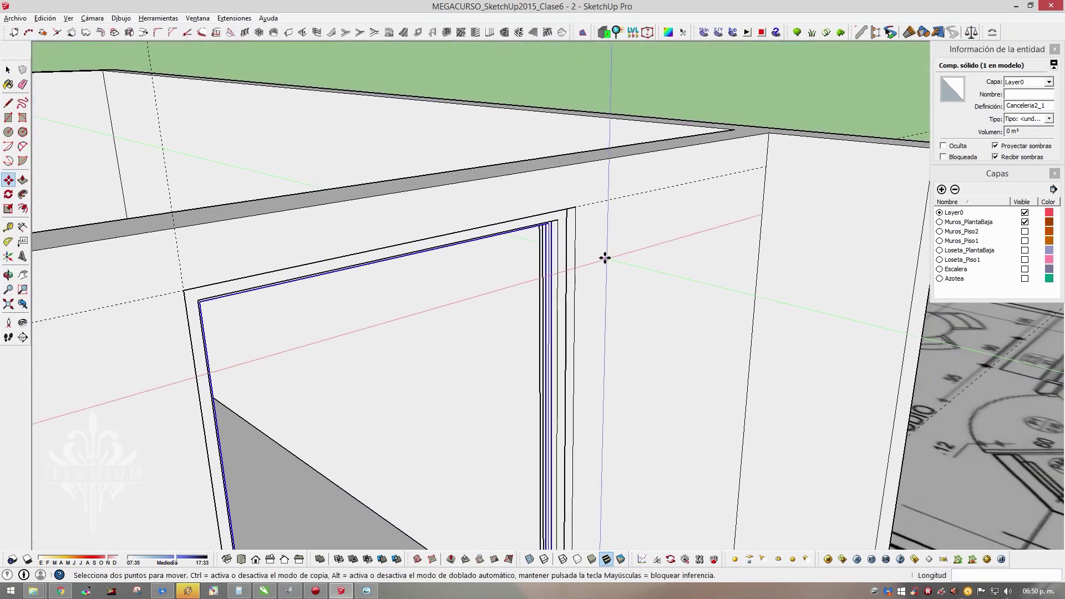
pyautogui.scroll(-3, 565, 283)
pyautogui.press('space')
pyautogui.moveTo(658, 298)
pyautogui.mouseDown(button='middle')
pyautogui.moveTo(674, 235)
pyautogui.moveTo(777, 187)
pyautogui.mouseUp(button='middle')
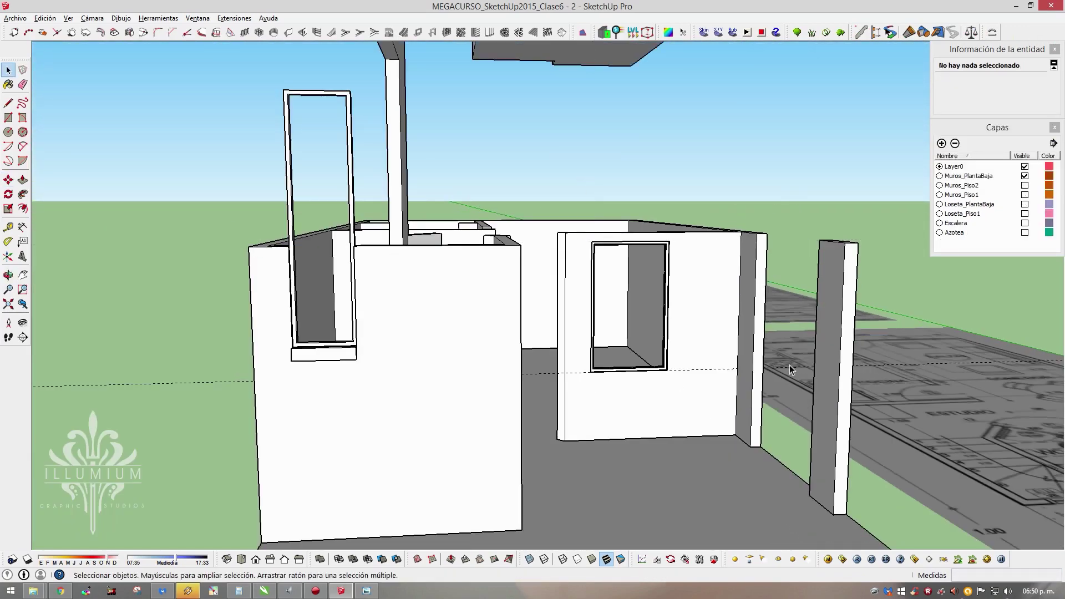
pyautogui.scroll(-3, 464, 309)
pyautogui.moveTo(464, 309)
pyautogui.mouseDown(button='middle')
pyautogui.moveTo(395, 281)
pyautogui.moveTo(423, 326)
pyautogui.mouseUp(button='middle')
pyautogui.scroll(-3, 423, 326)
# Make the Muros_Piso2, Muros_Piso1, Loseta_PlantaBaja, Azotea and Loseta_Piso1 layers visible
pyautogui.click(1026, 186)
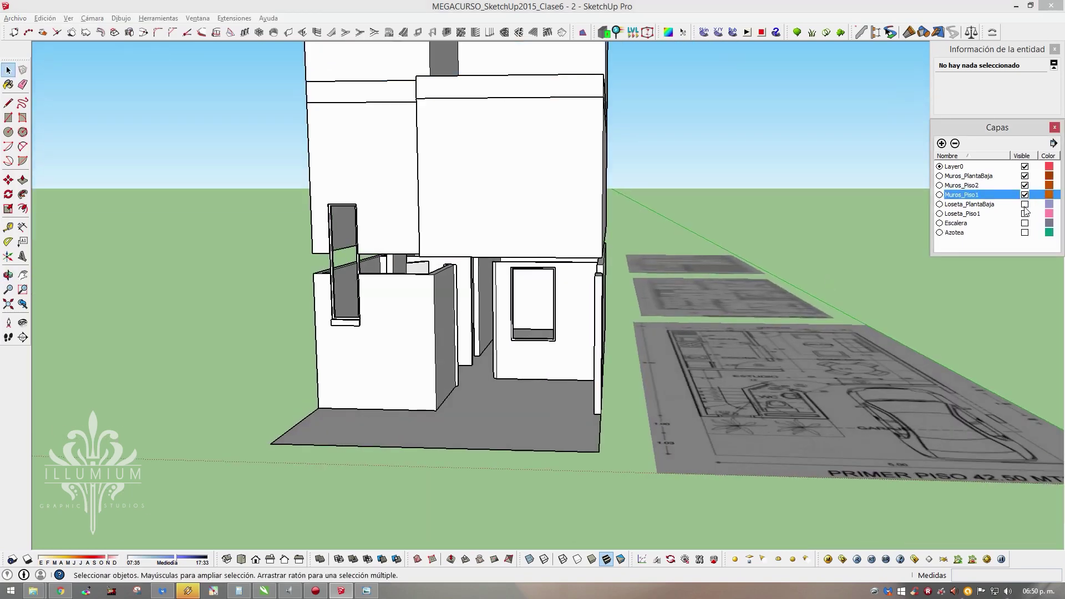
pyautogui.click(1025, 204)
pyautogui.click(1025, 223)
pyautogui.click(1025, 233)
pyautogui.click(1025, 214)
pyautogui.scroll(3, 401, 272)
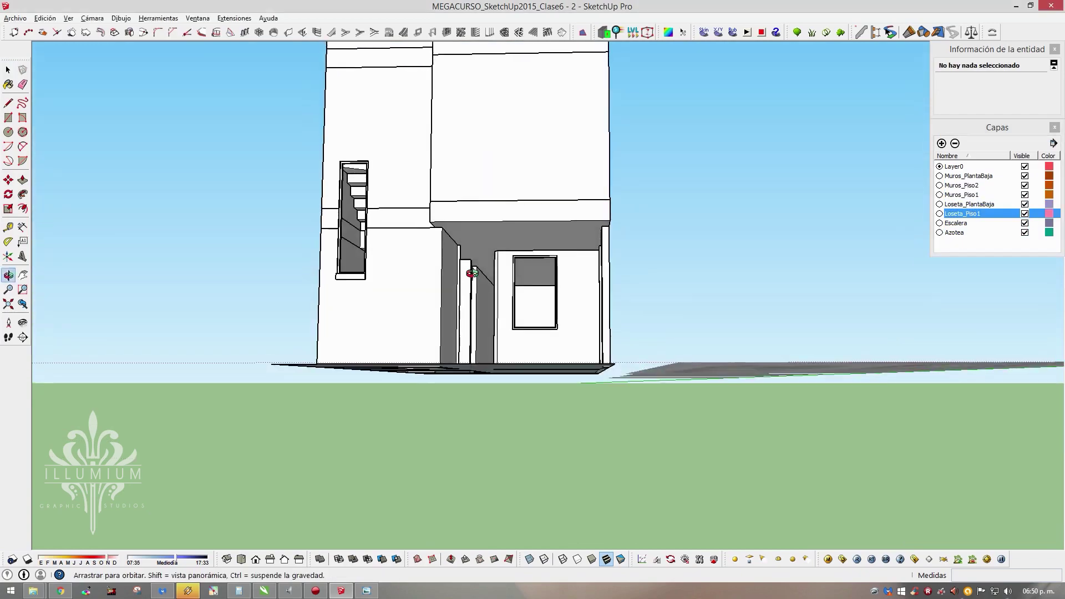
pyautogui.scroll(2, 401, 272)
# Orbit around the full house exterior, then bring up the CorteCasaTipo elevation drawing
pyautogui.moveTo(401, 272); pyautogui.dragTo(450, 295, button='middle')
pyautogui.scroll(-3, 297, 335)
pyautogui.moveTo(298, 335); pyautogui.dragTo(380, 349, button='middle')
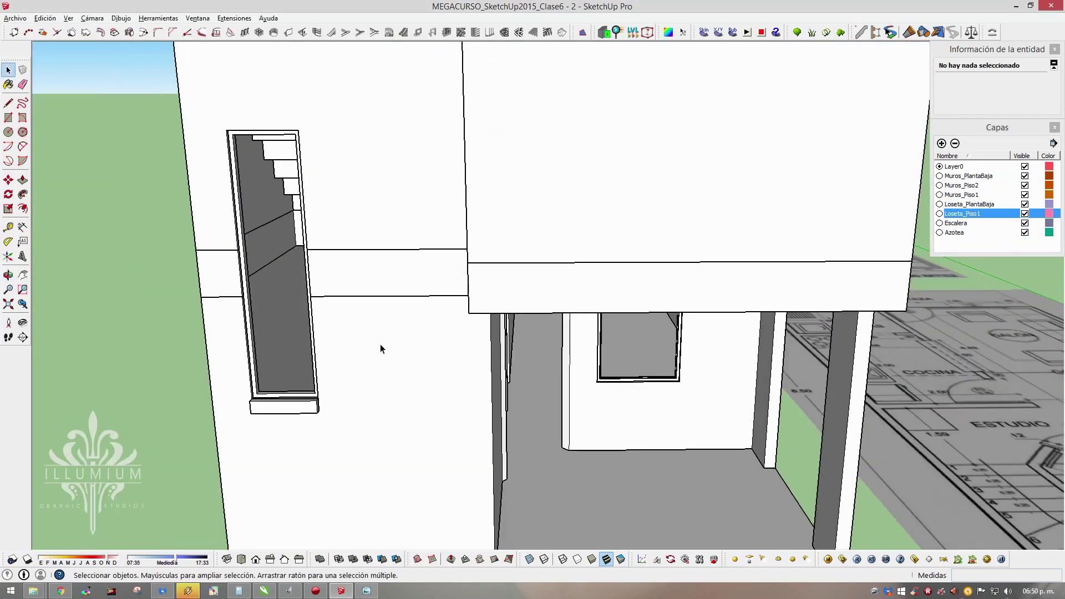
pyautogui.scroll(-2, 380, 349)
pyautogui.moveTo(468, 231)
pyautogui.mouseDown(button='middle')
pyautogui.moveTo(583, 237)
pyautogui.moveTo(364, 200)
pyautogui.mouseUp(button='middle')
pyautogui.scroll(2, 583, 237)
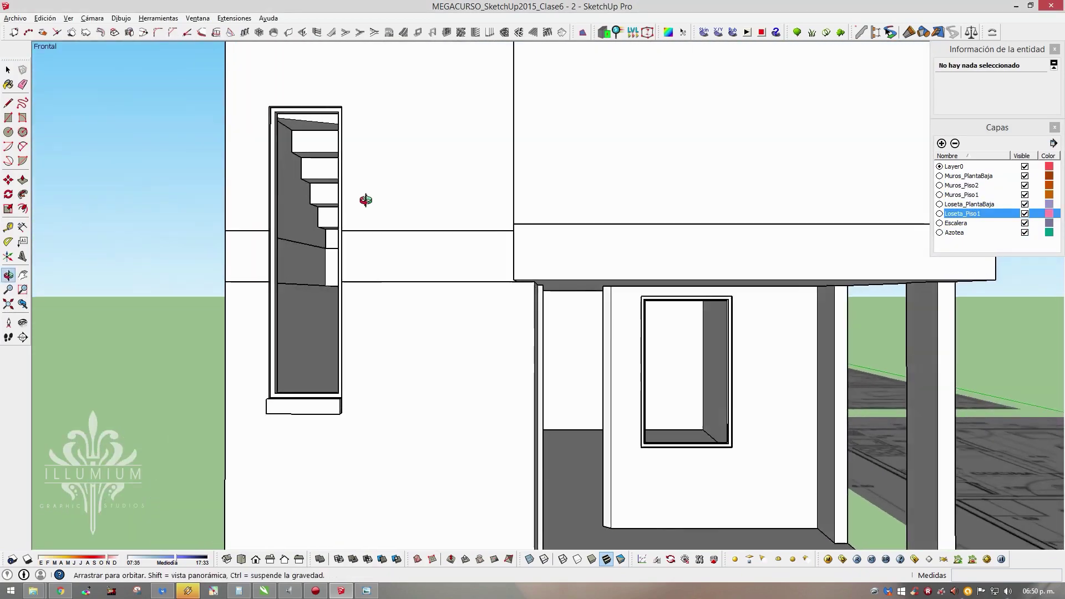
pyautogui.scroll(-3, 375, 302)
pyautogui.scroll(-5, 377, 243)
pyautogui.moveTo(377, 243); pyautogui.dragTo(475, 178, button='middle')
pyautogui.scroll(2, 527, 340)
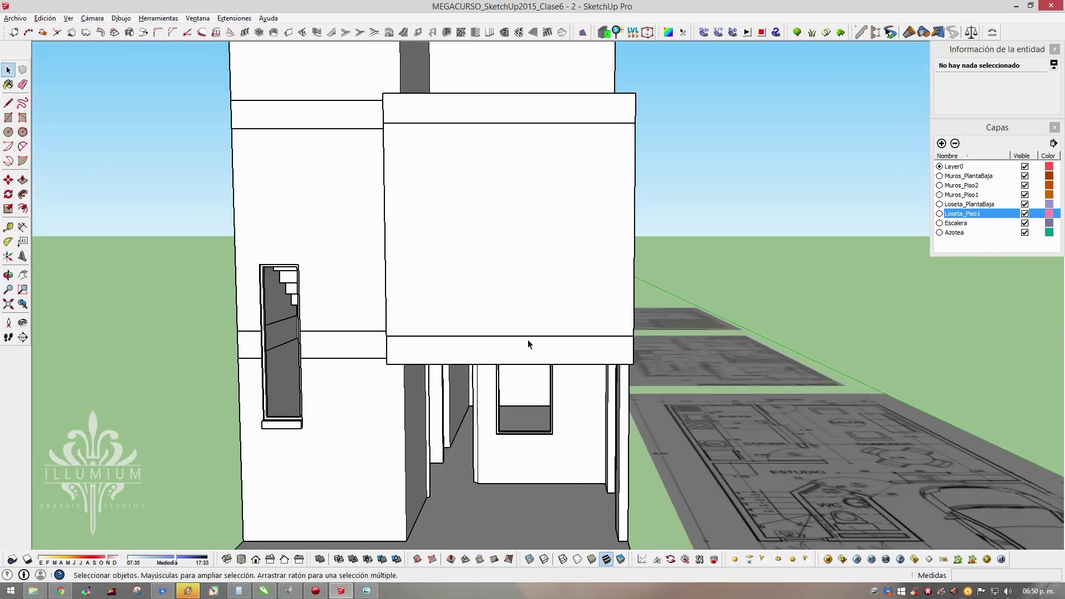
pyautogui.hotkey('alt', 'Tab')
pyautogui.scroll(-2, 655, 346)
# Zoom in on the upper FACHADA PRINCIPAL window's 1.50 and .90 dimensions, then return to SketchUp
pyautogui.scroll(-1, 623, 346)
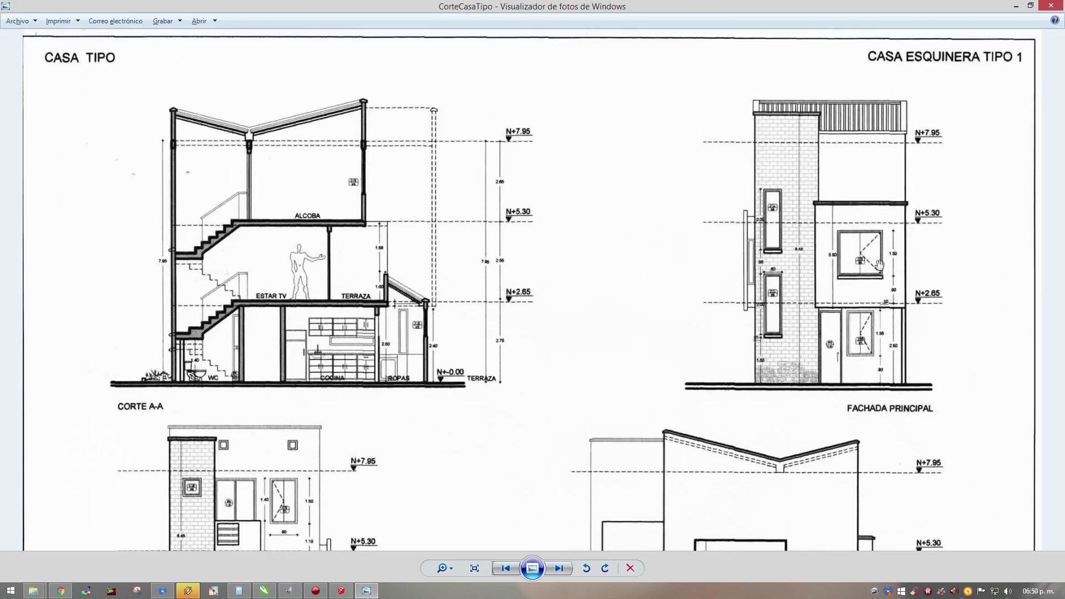
pyautogui.scroll(2, 668, 307)
pyautogui.scroll(1, 668, 306)
pyautogui.scroll(-1, 479, 331)
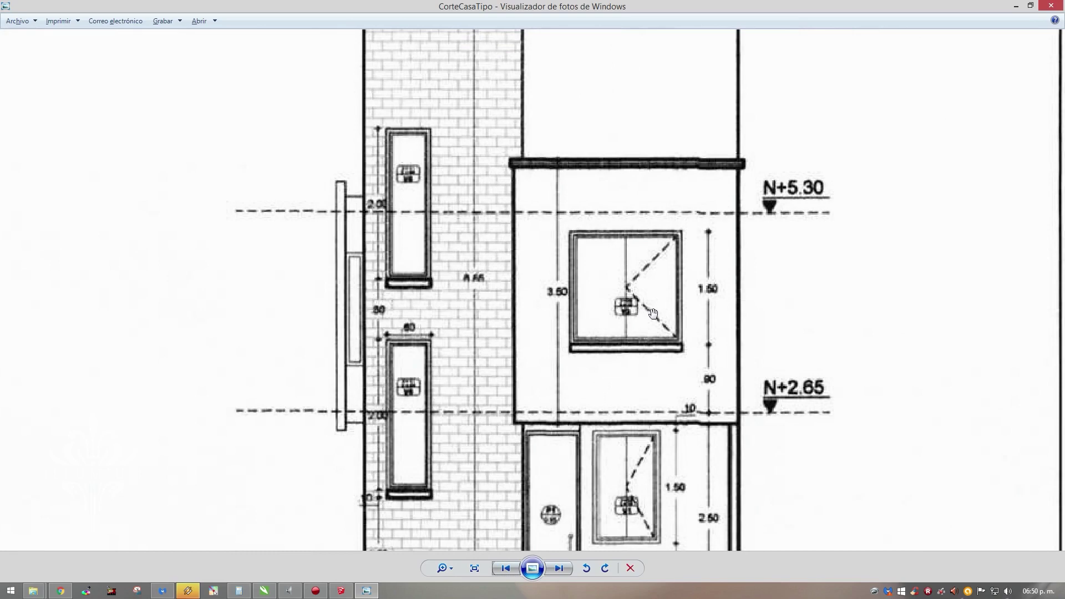
pyautogui.scroll(2, 653, 313)
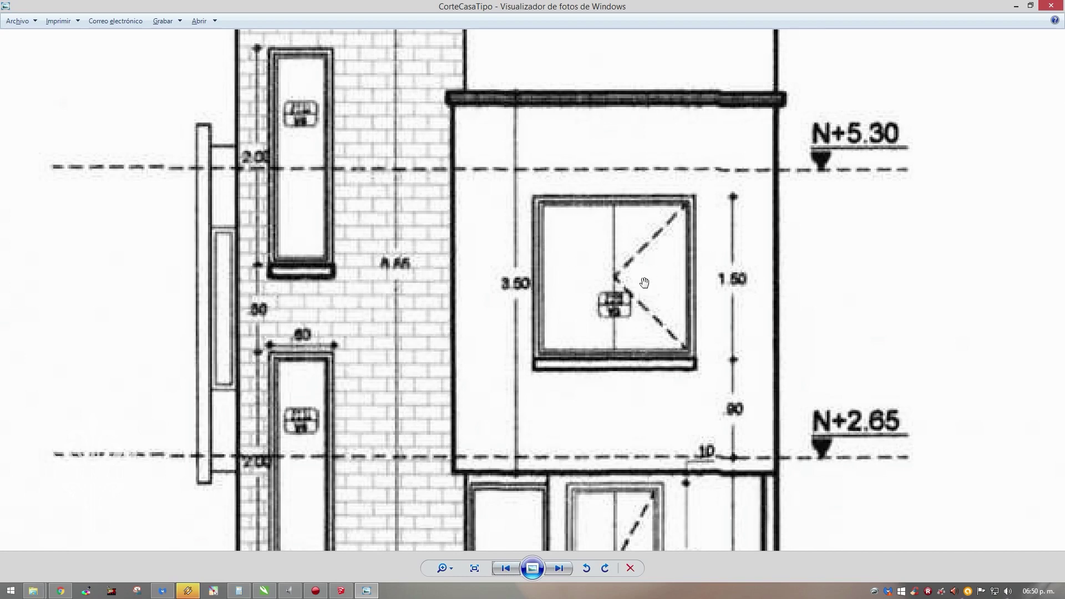
pyautogui.hotkey('alt', 'Tab')
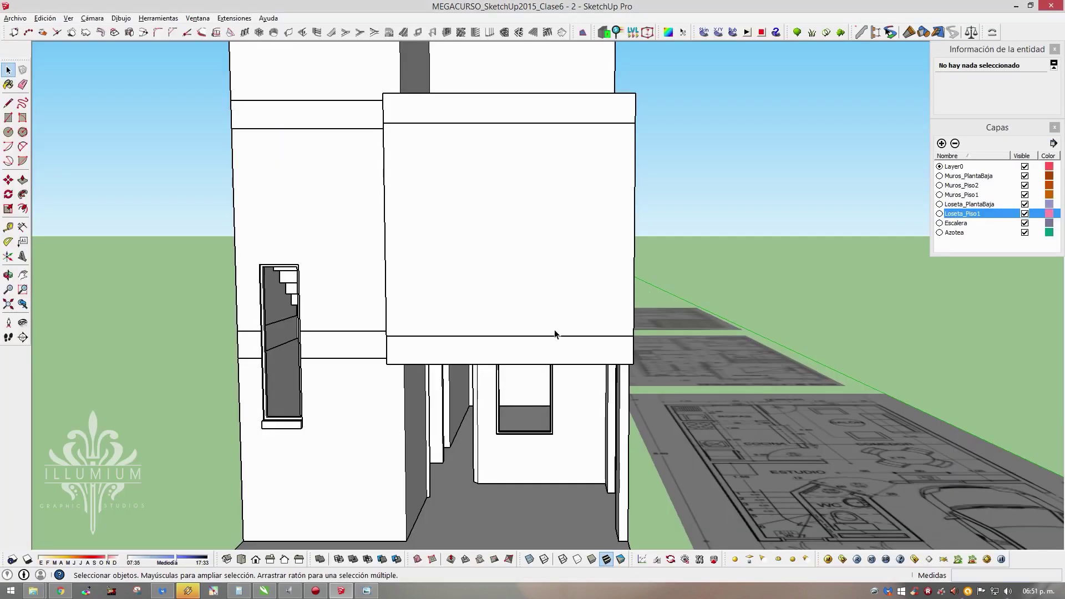
# Place a horizontal guide across the upper-floor wall with the Tape Measure
pyautogui.press('l')
pyautogui.click(510, 335)
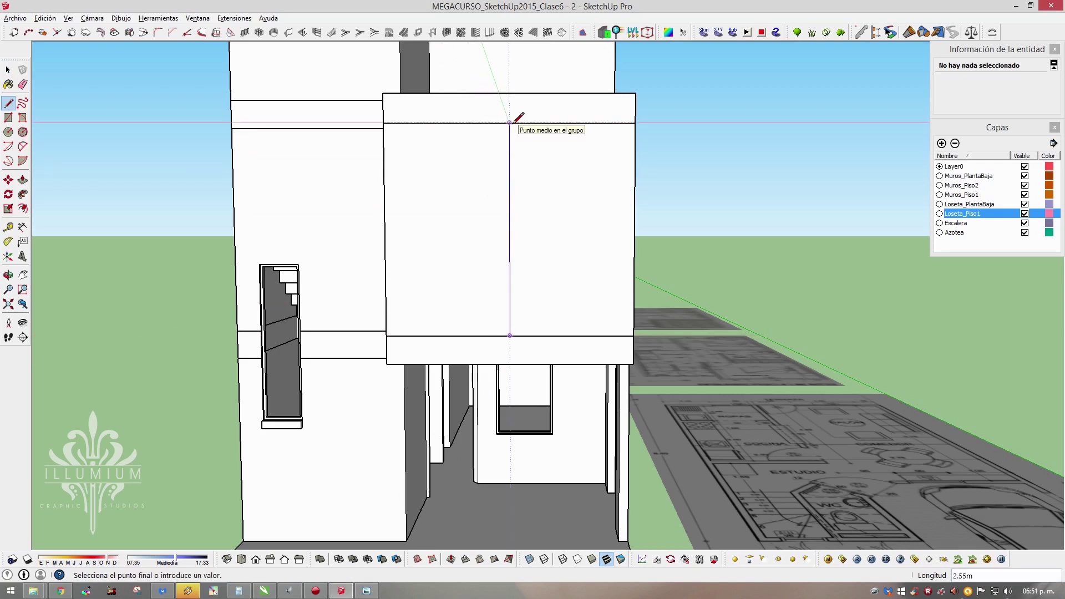
pyautogui.press('t')
pyautogui.click(510, 335)
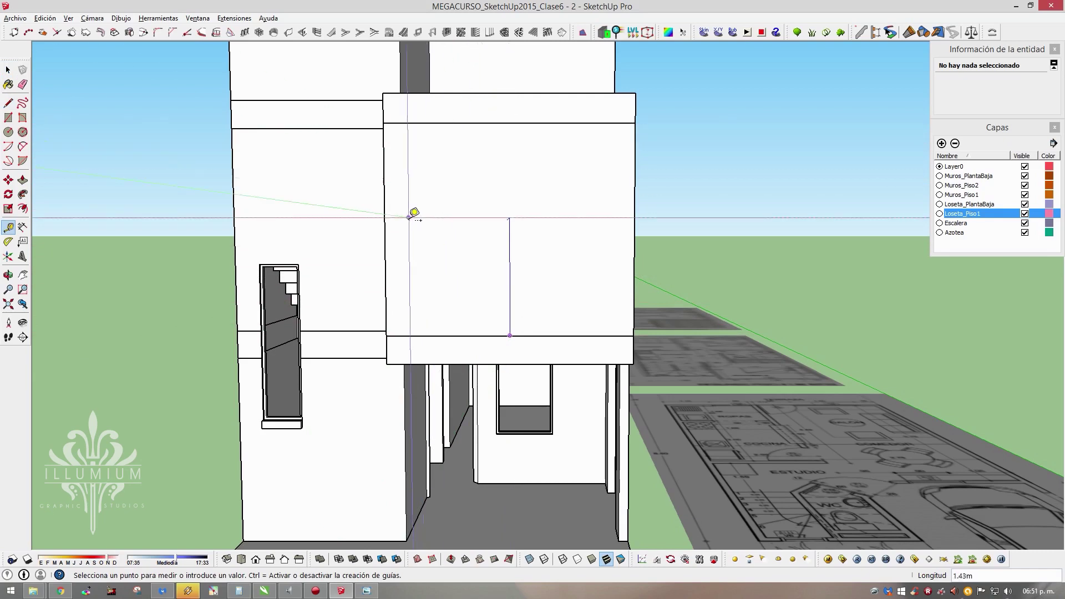
pyautogui.click(385, 229)
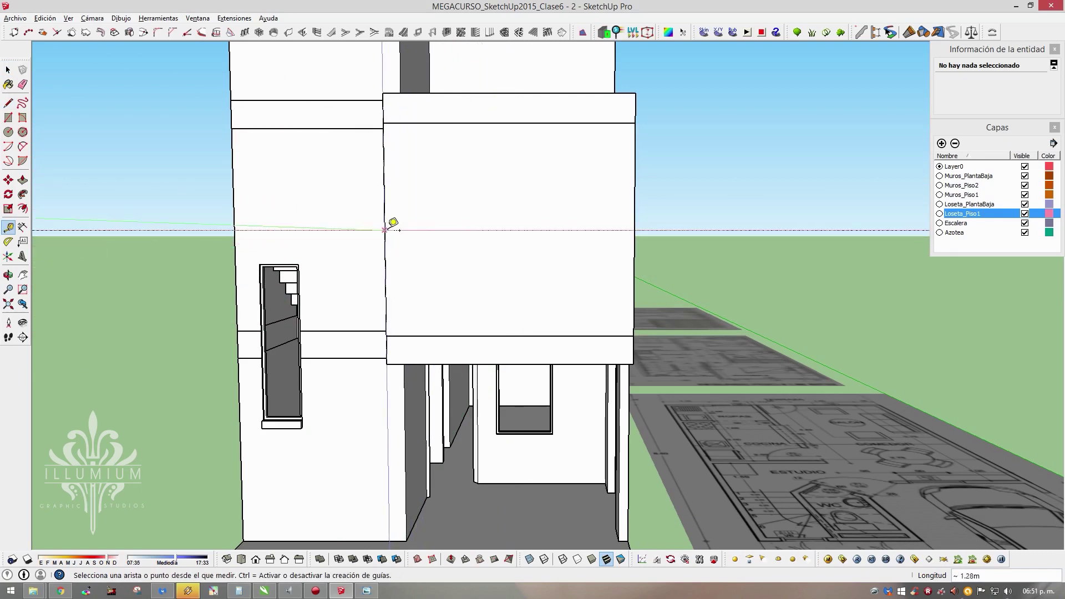
pyautogui.click(385, 229)
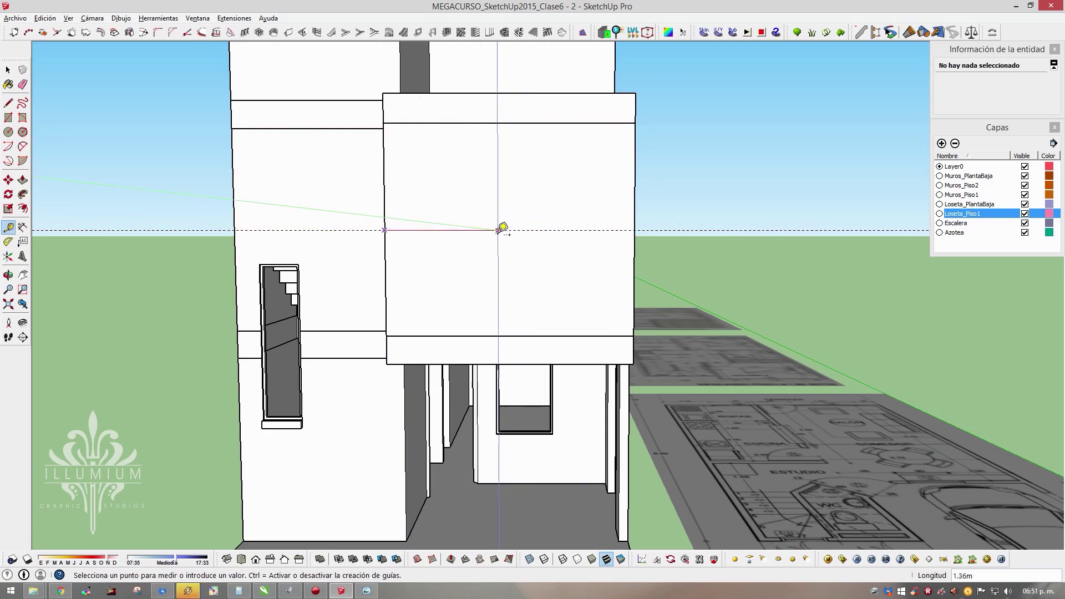
pyautogui.press('shift')
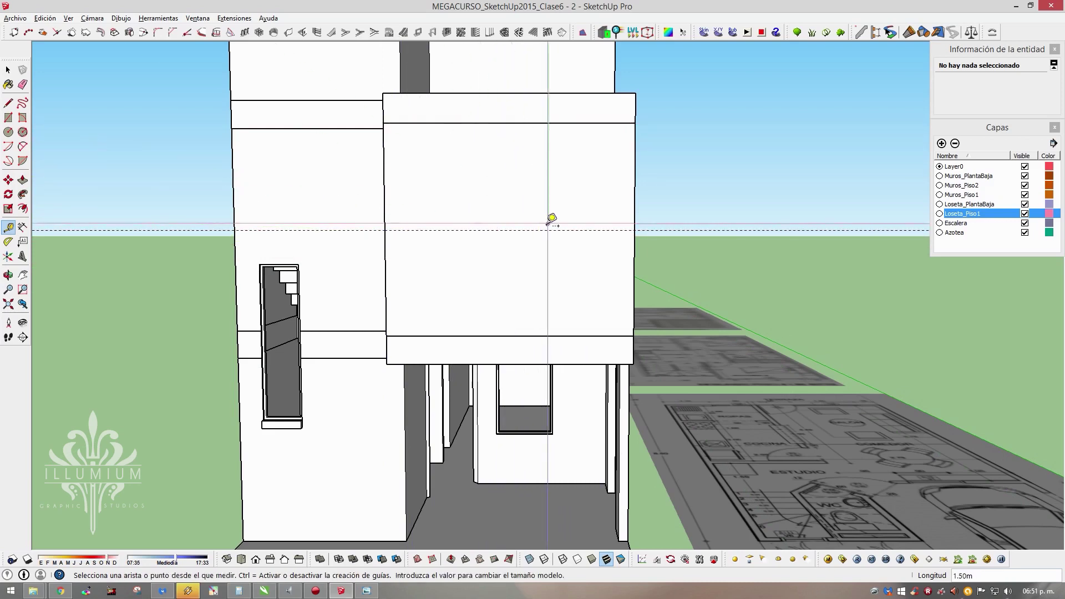
pyautogui.press('space')
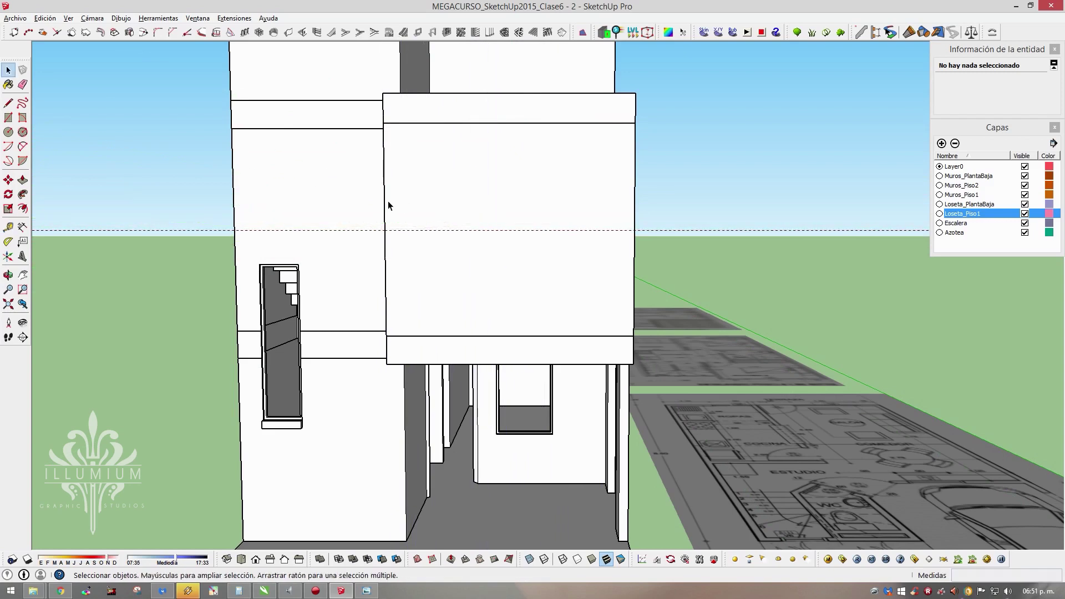
# Place a vertical guide 1.50 m from the wall's left edge
pyautogui.press('t')
pyautogui.click(385, 198)
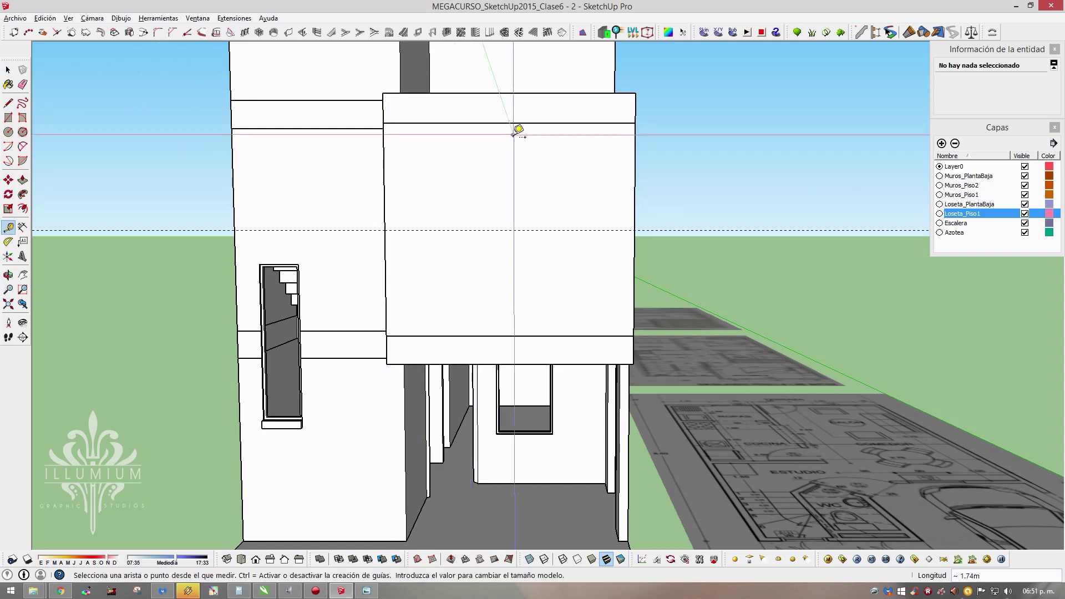
pyautogui.click(509, 123)
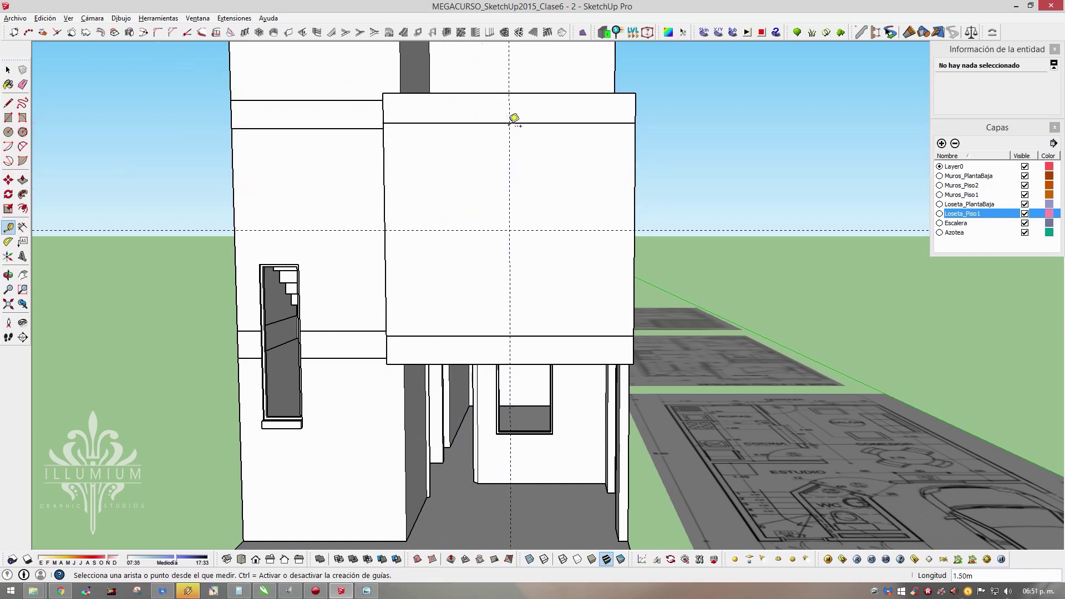
pyautogui.press('space')
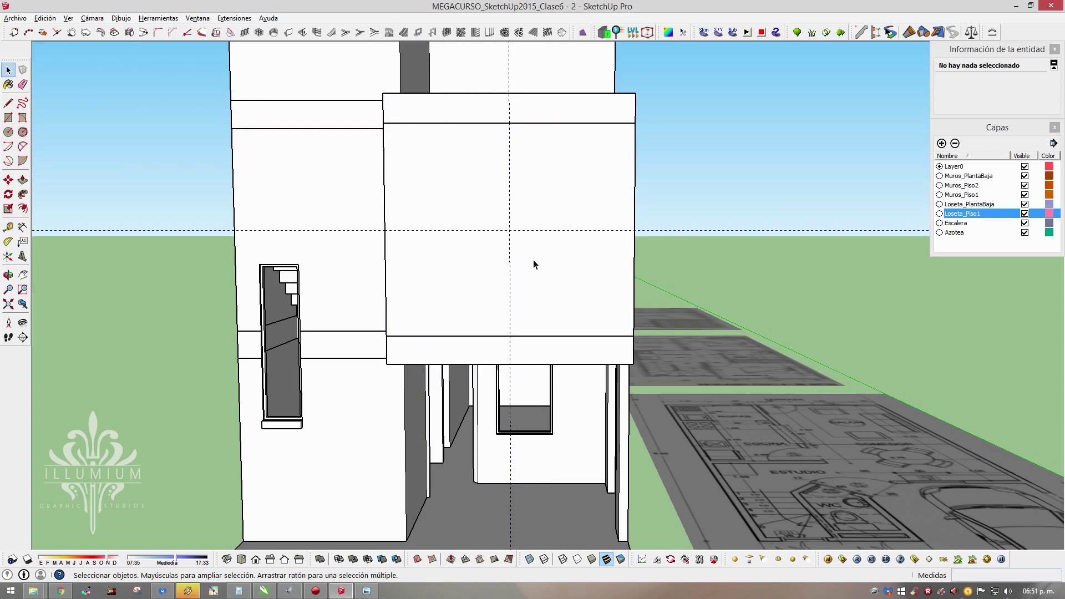
# Draw a 0.75 m square at the guide intersection, redoing one wrongly sized attempt
pyautogui.press('r')
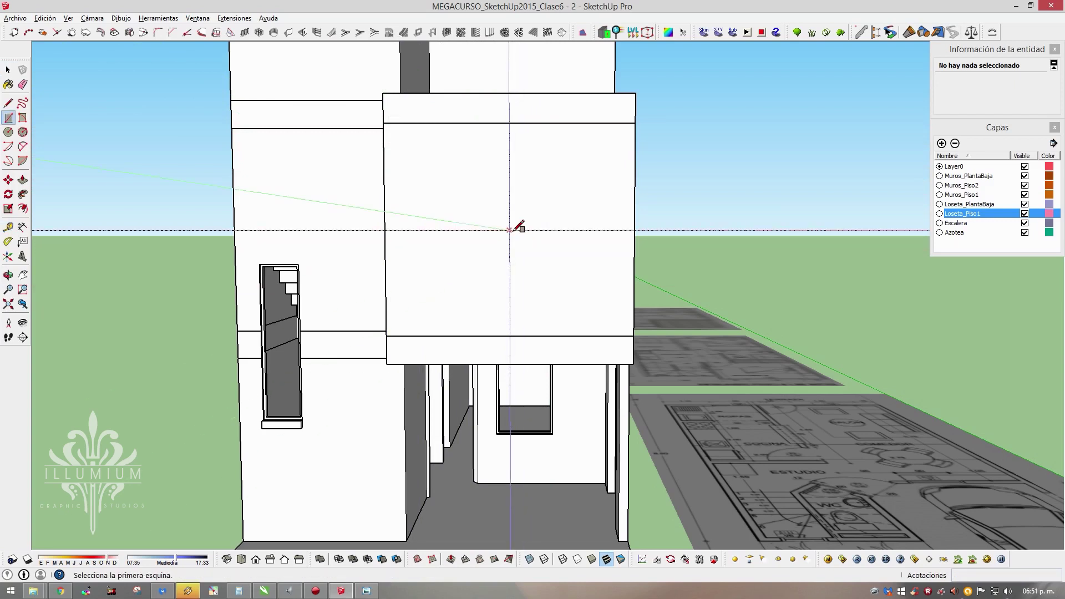
pyautogui.click(509, 230)
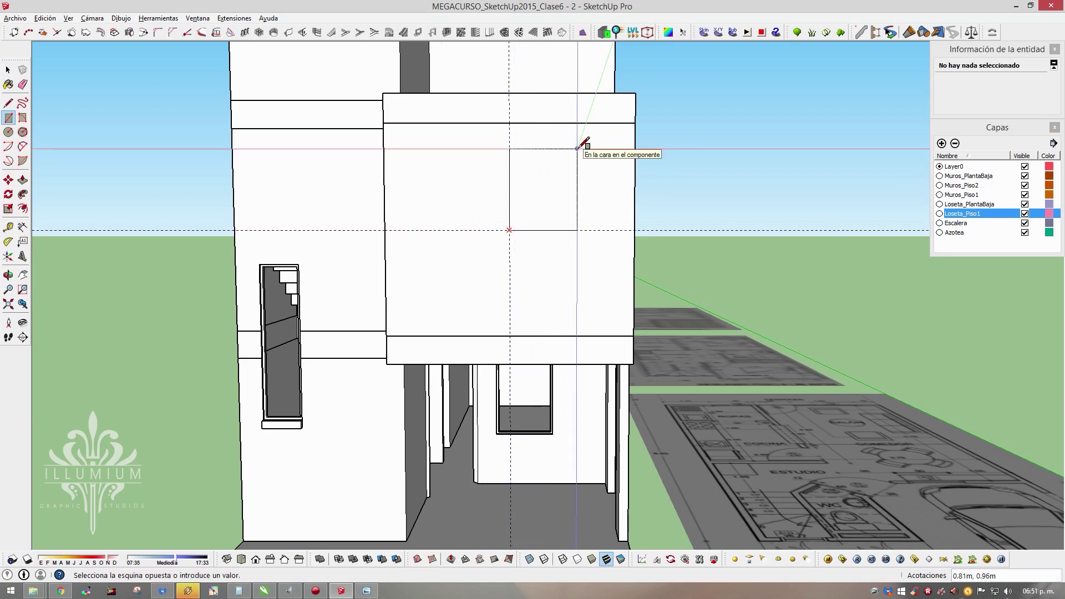
pyautogui.write('5')
pyautogui.press('Return')
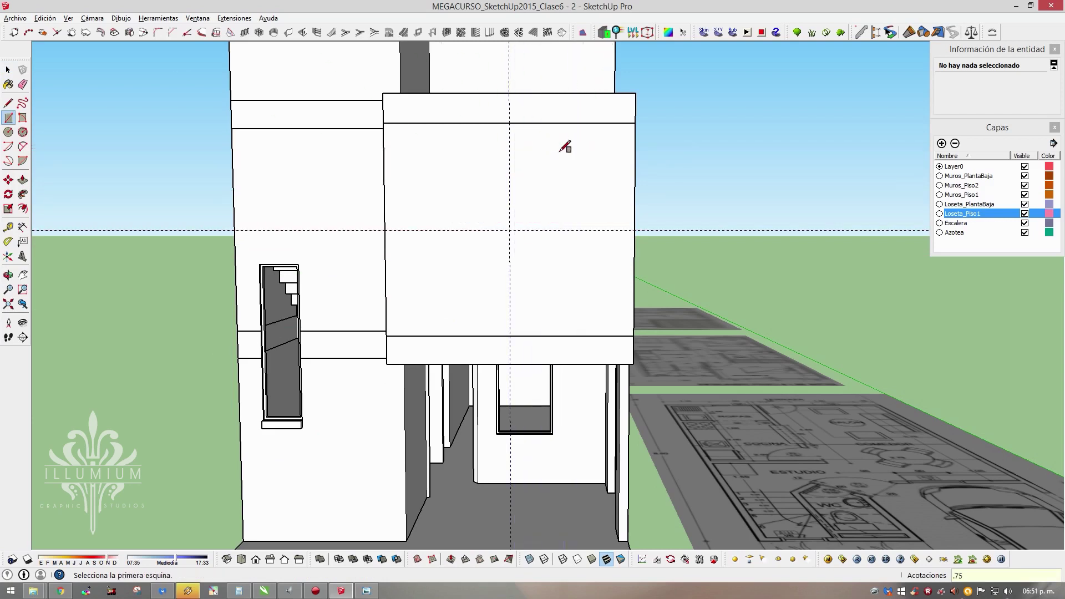
pyautogui.click(510, 229)
pyautogui.write('.7')
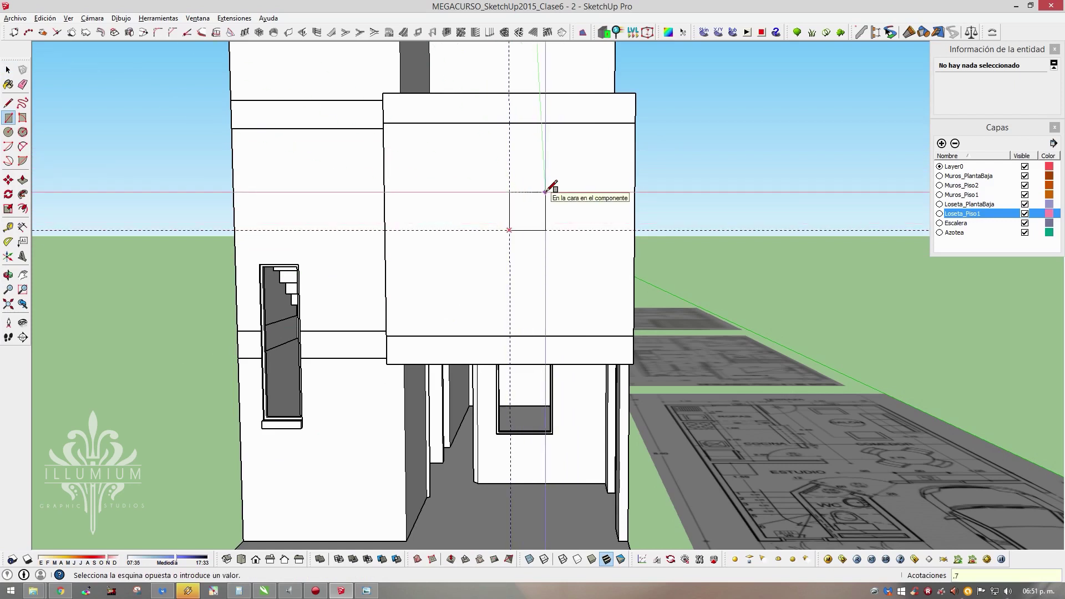
pyautogui.write('5')
pyautogui.press('Return')
pyautogui.hotkey('ctrl', 'z')
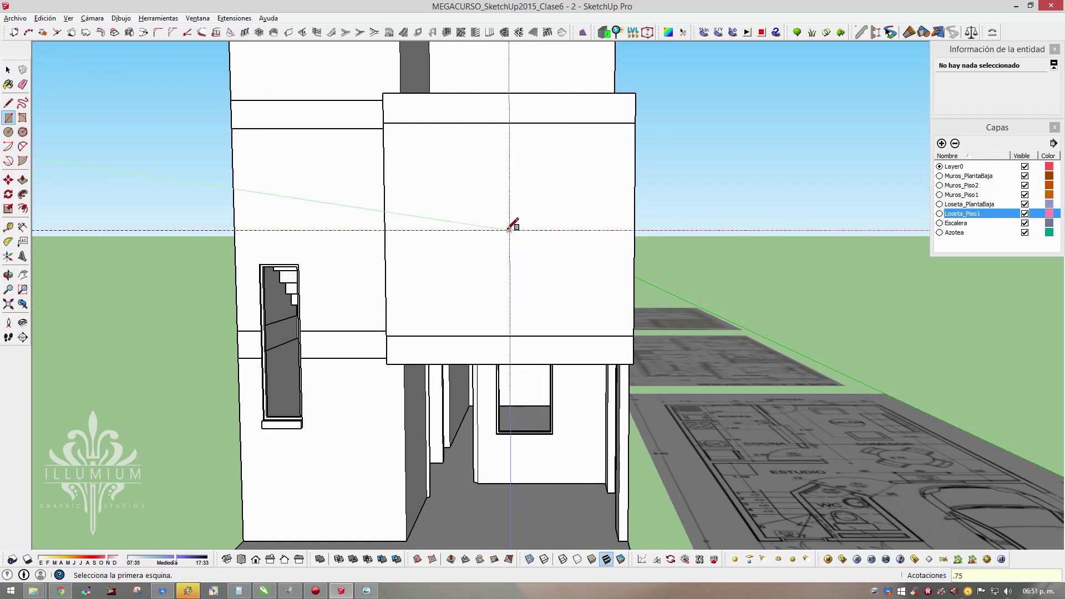
pyautogui.click(509, 229)
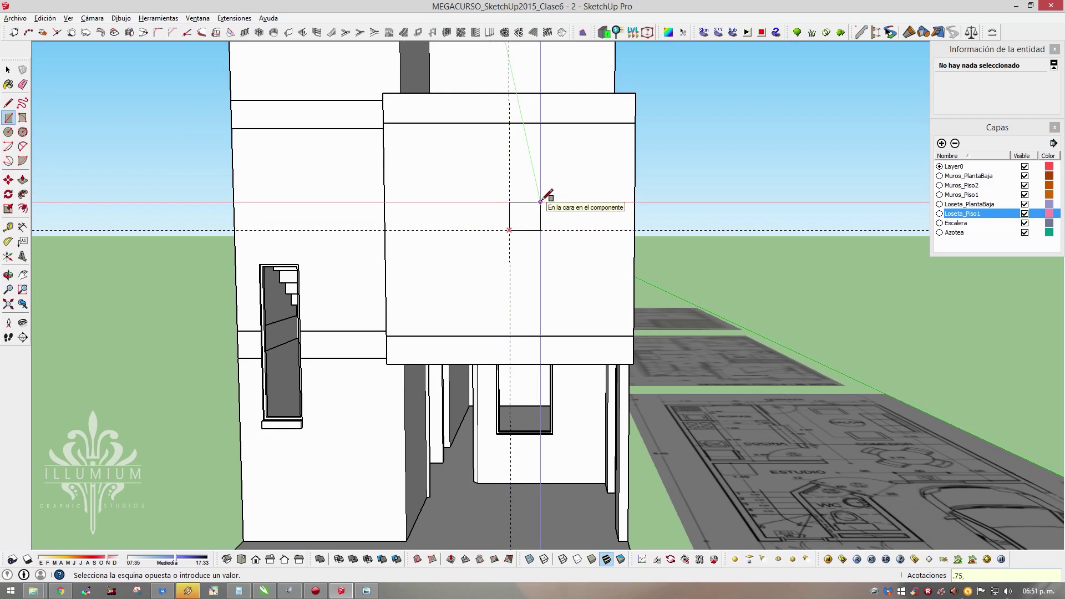
pyautogui.write('5')
pyautogui.press('Return')
pyautogui.press('space')
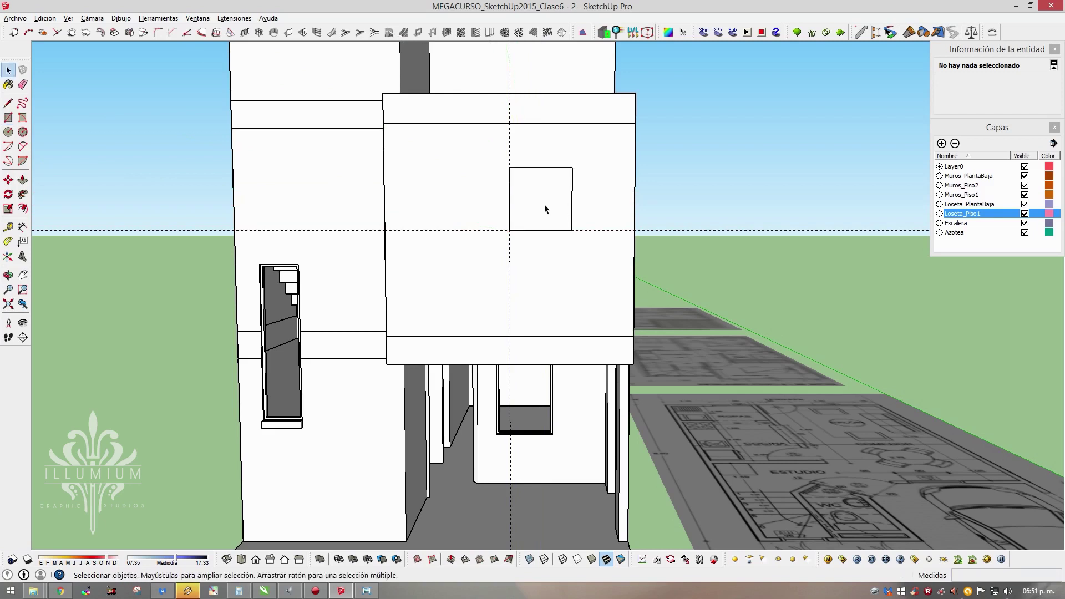
# Copy the 0.75 m square three times to form a block of four squares
pyautogui.click(544, 208)
pyautogui.press('m')
pyautogui.press('ctrl')
pyautogui.click(572, 167)
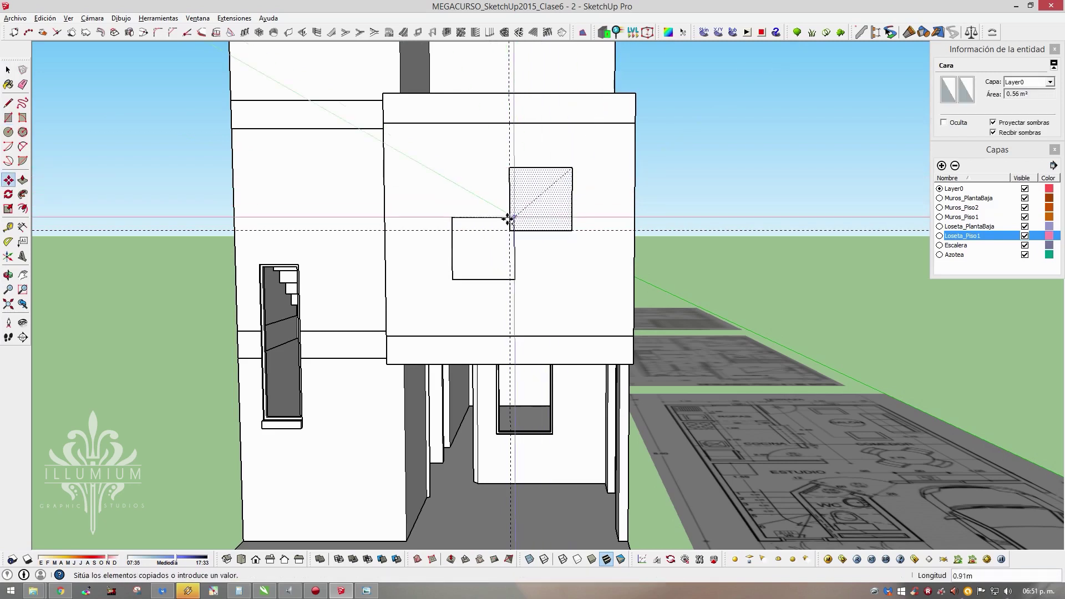
pyautogui.click(510, 230)
pyautogui.press('ctrl')
pyautogui.click(510, 231)
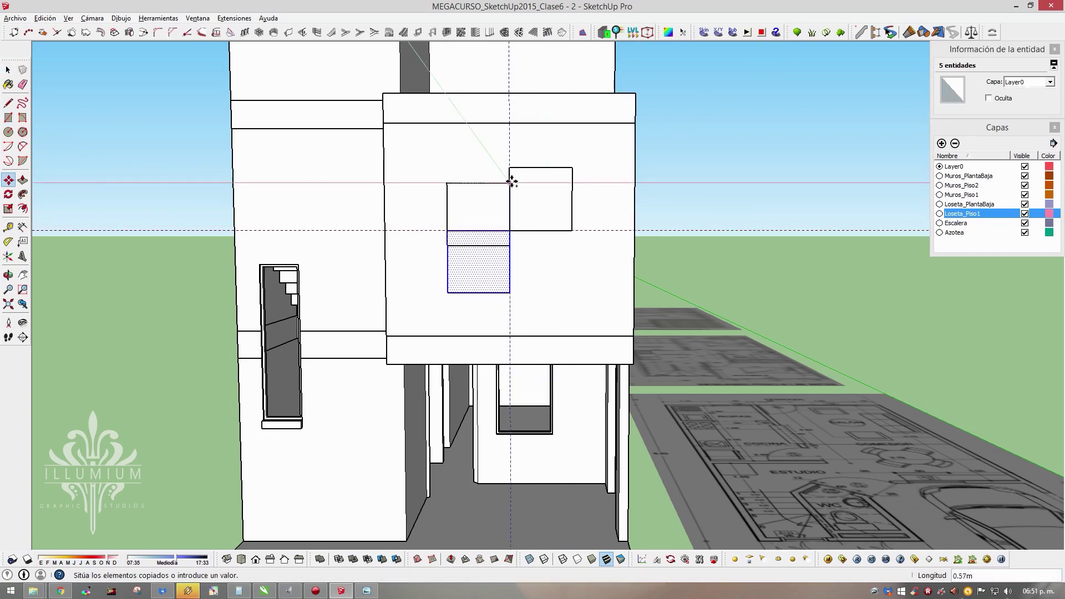
pyautogui.click(510, 167)
pyautogui.press('ctrl')
pyautogui.click(447, 168)
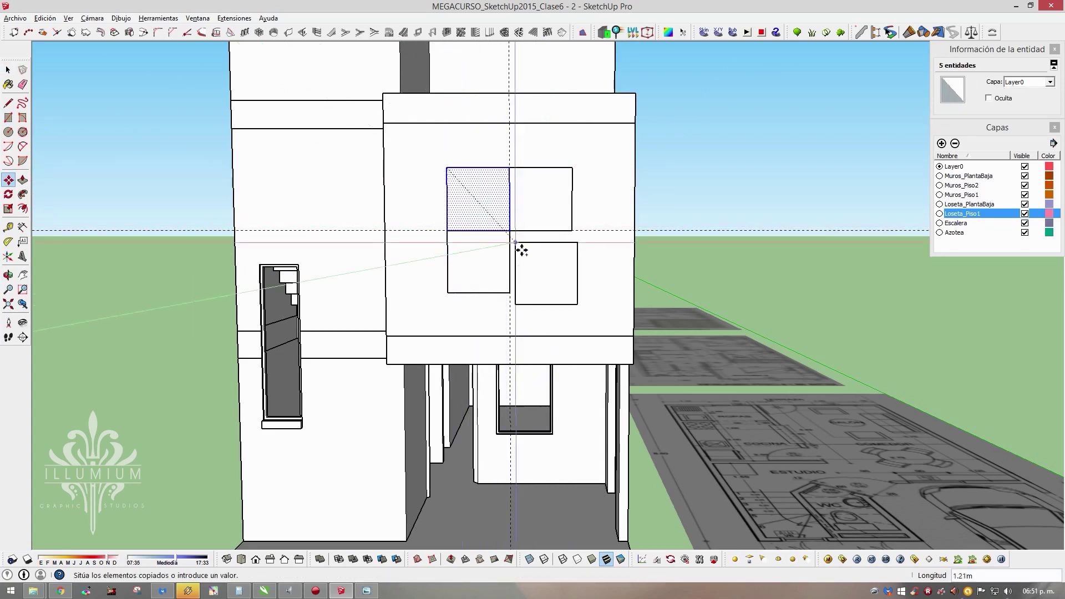
pyautogui.click(510, 230)
pyautogui.press('space')
# Select the combined square face and add guides along its right edge and top
pyautogui.click(502, 224)
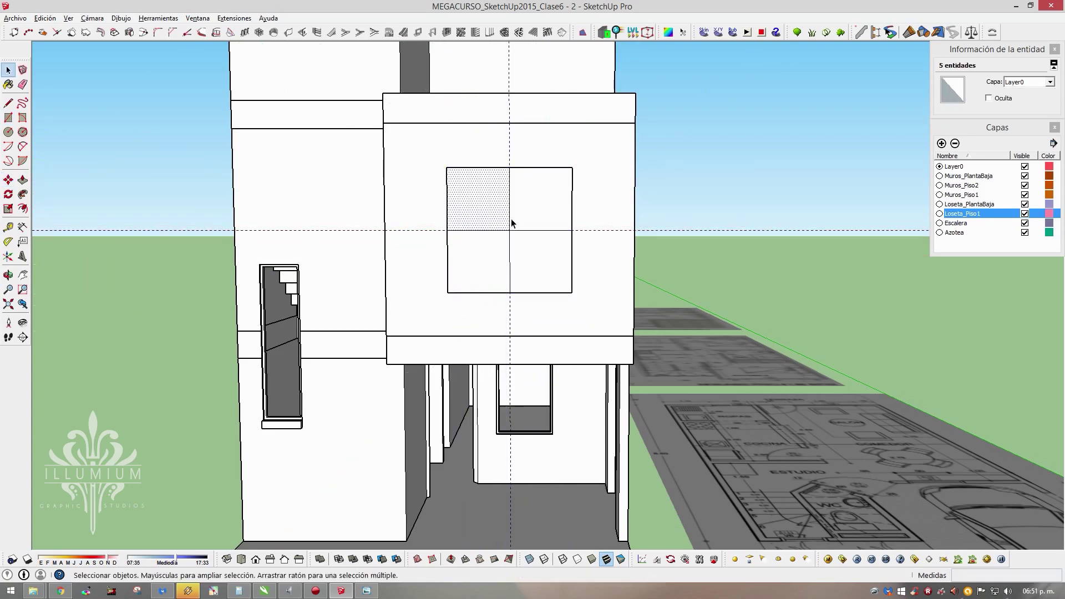
pyautogui.hotkey('ctrl', 't')
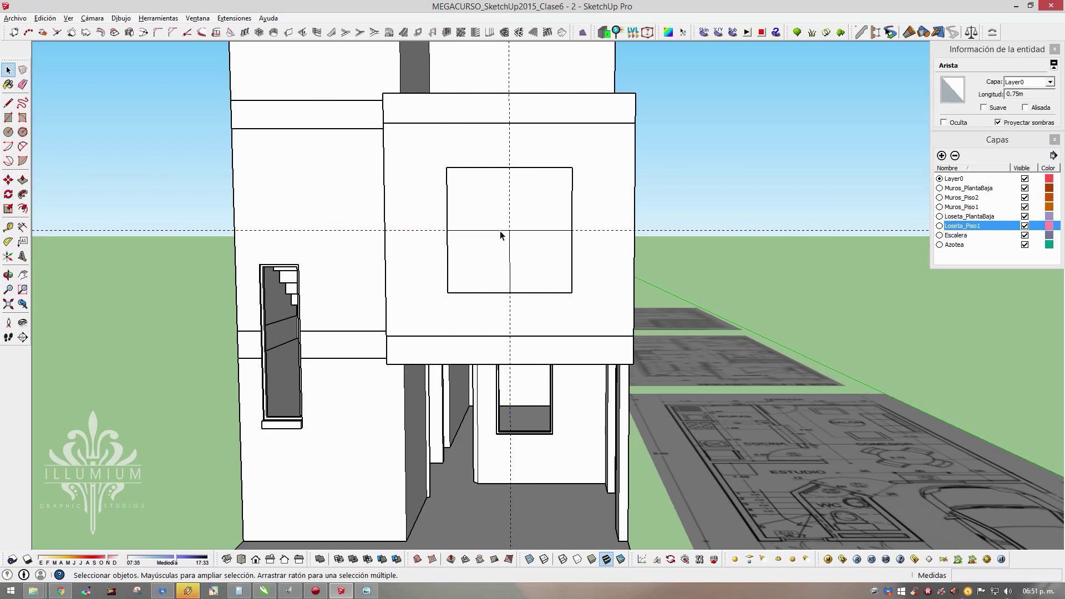
pyautogui.hotkey('ctrl', 't')
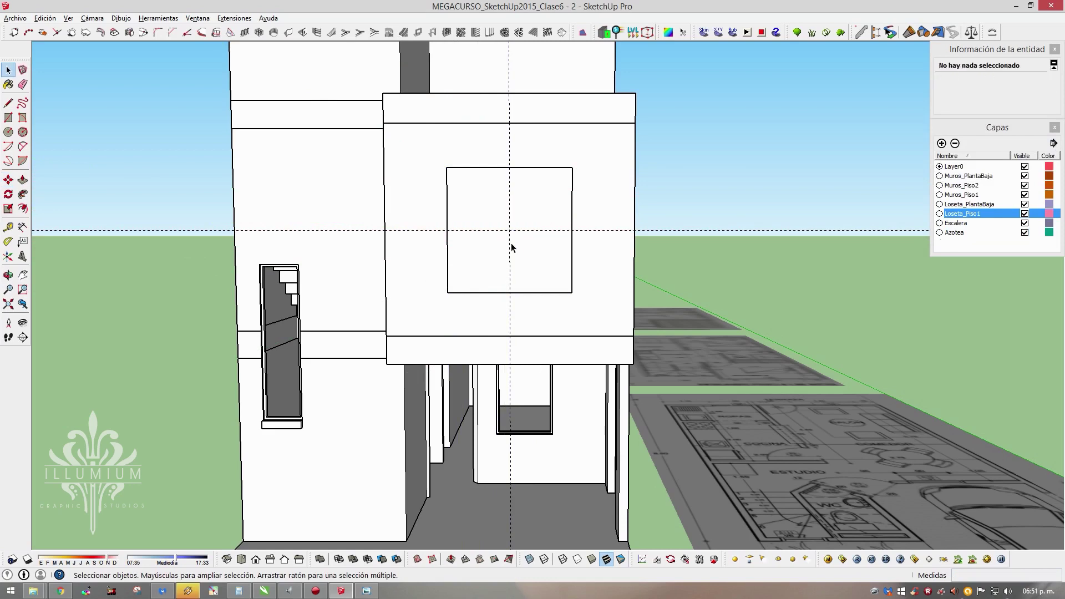
pyautogui.click(511, 243)
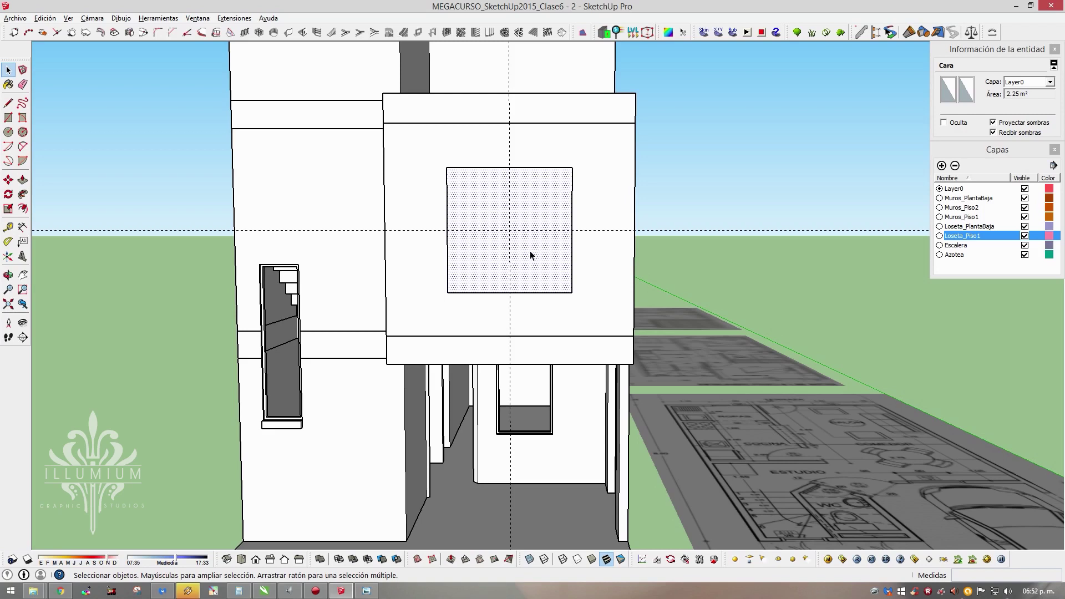
pyautogui.press('t')
pyautogui.click(634, 198)
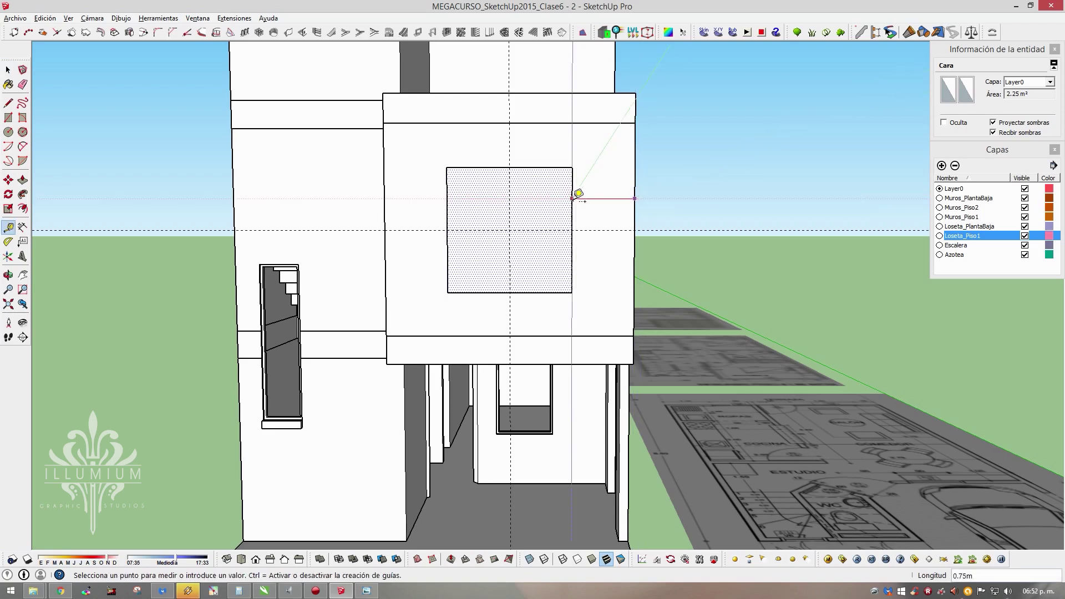
pyautogui.click(572, 198)
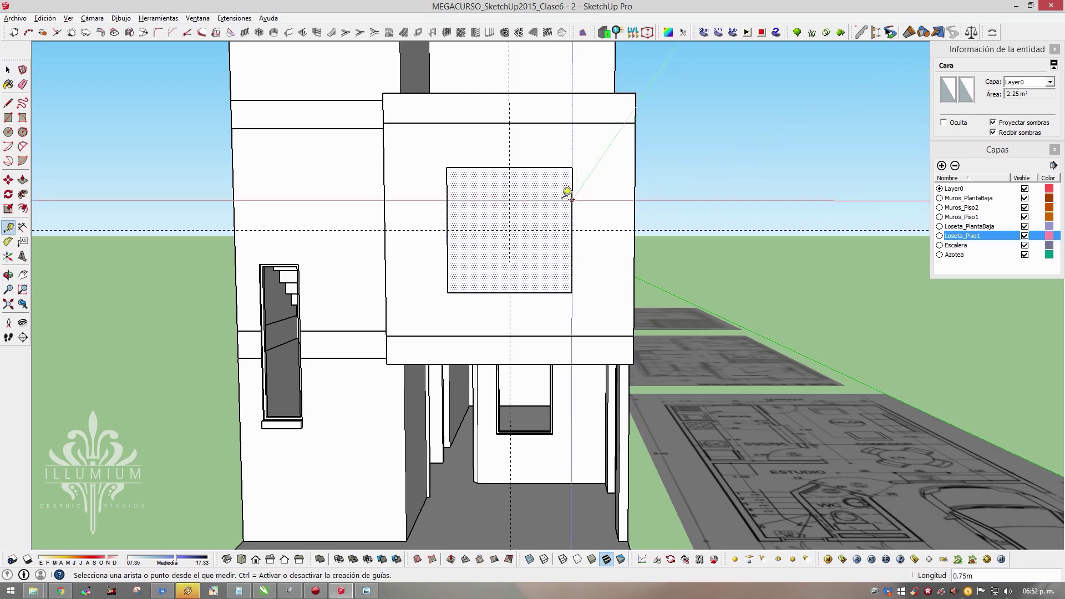
pyautogui.click(545, 123)
pyautogui.click(547, 167)
pyautogui.press('space')
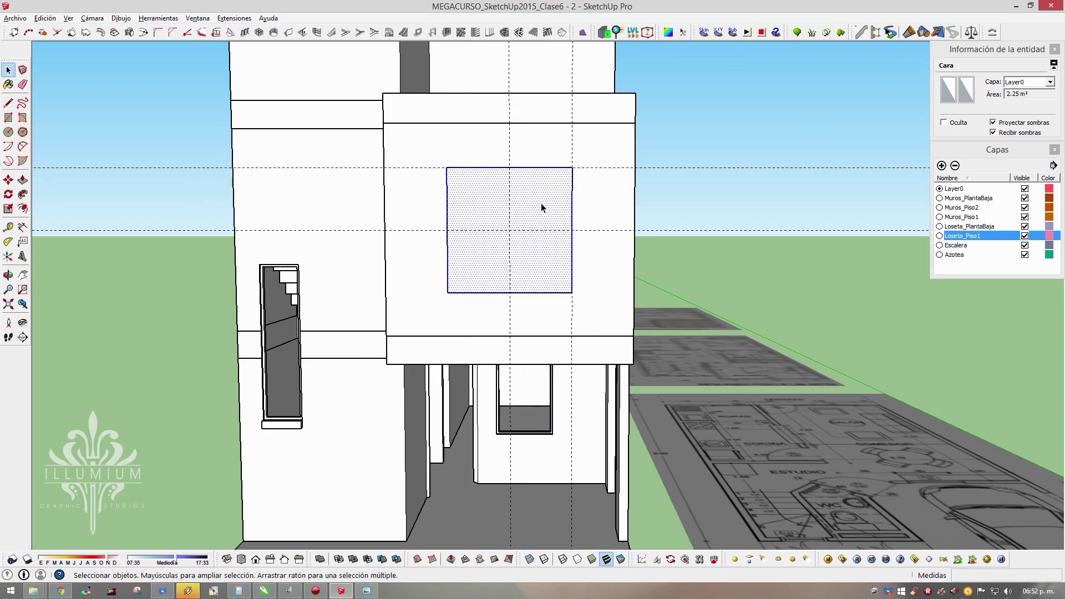
# Cut the square face and try pasting it inside the upper wall component
pyautogui.hotkey('ctrl', 'x')
pyautogui.hotkey('ctrl', 'v')
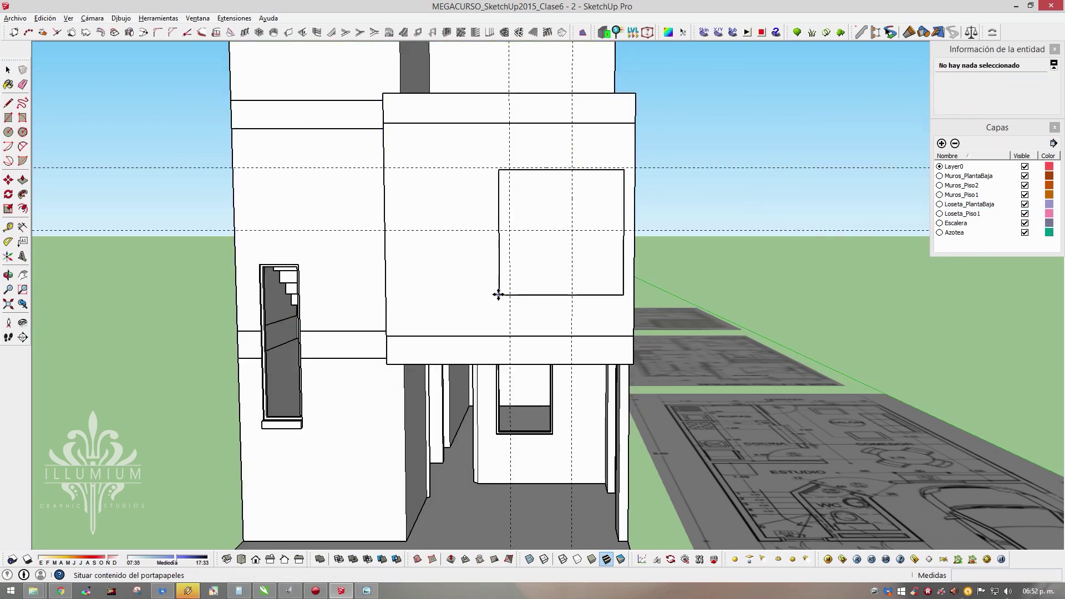
pyautogui.press('Escape')
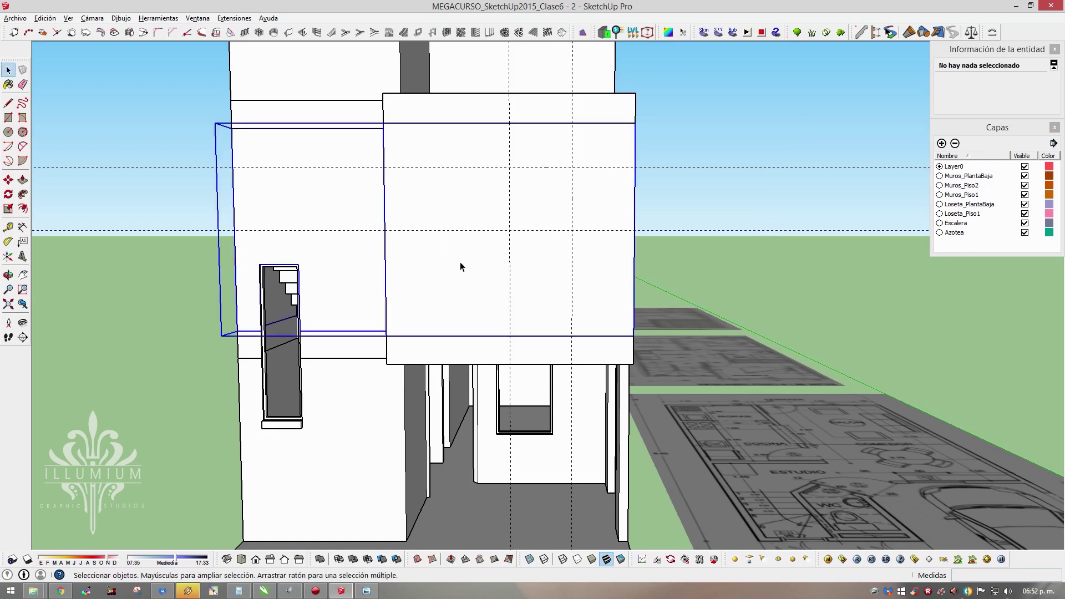
pyautogui.doubleClick(467, 262)
pyautogui.hotkey('ctrl', 'v')
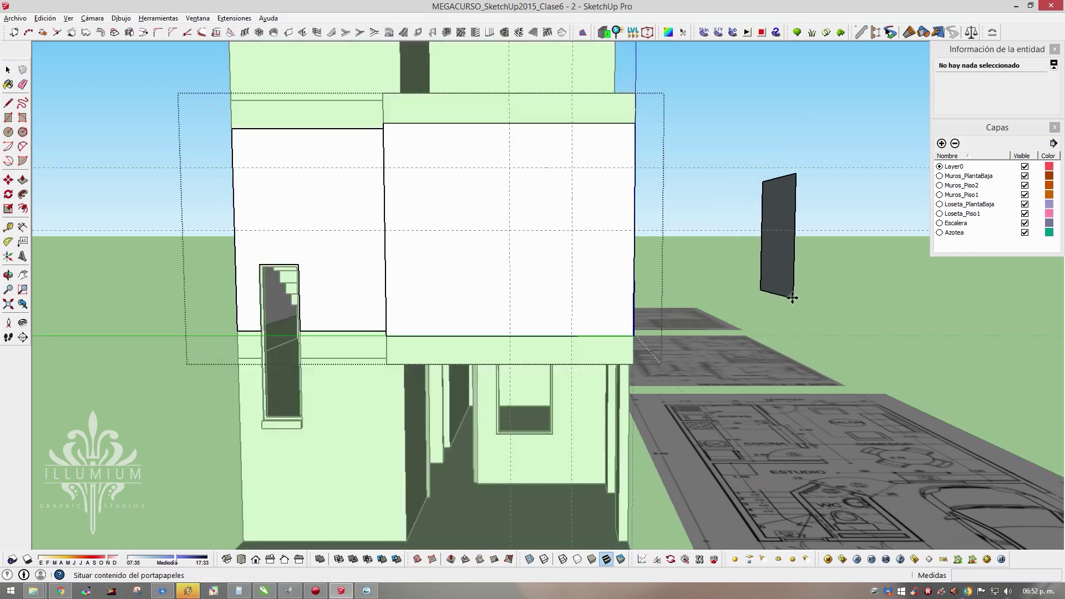
pyautogui.press('Escape')
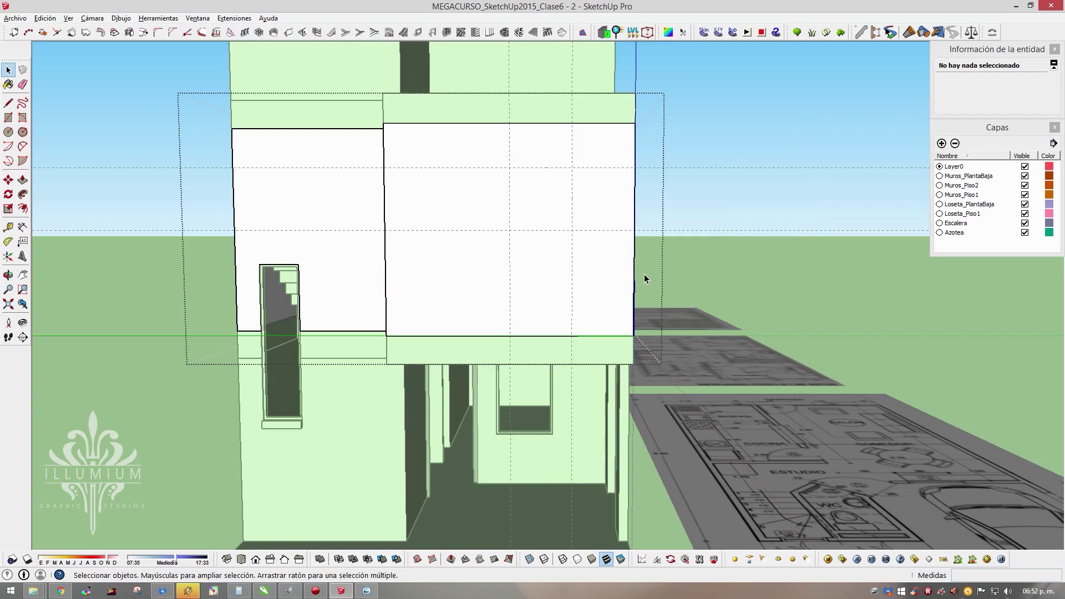
# Draw a 1.5 × 1.5 m square on the wall from the guides' corner
pyautogui.press('r')
pyautogui.click(572, 167)
pyautogui.write('1.')
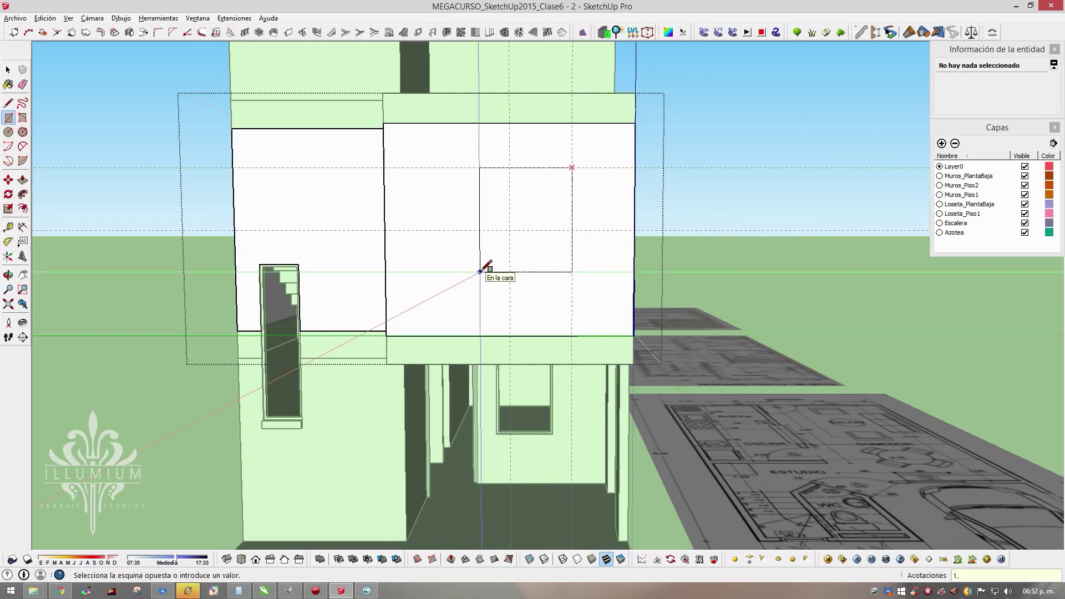
pyautogui.write('5,1.')
pyautogui.press('Return')
pyautogui.press('space')
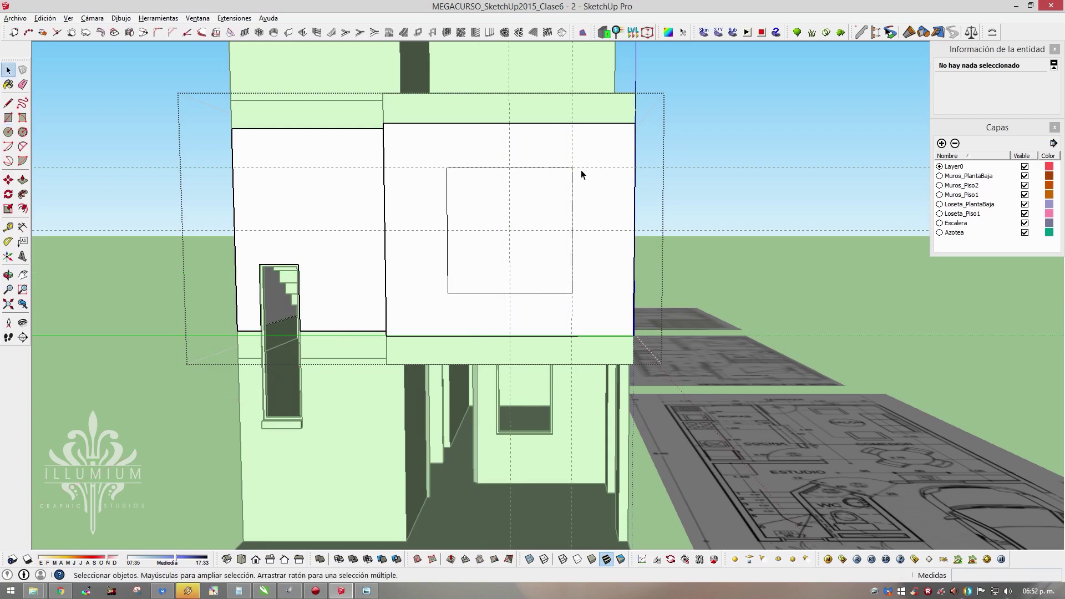
# Push the 1.5 m square through the wall thickness and return to a front view
pyautogui.click(523, 217)
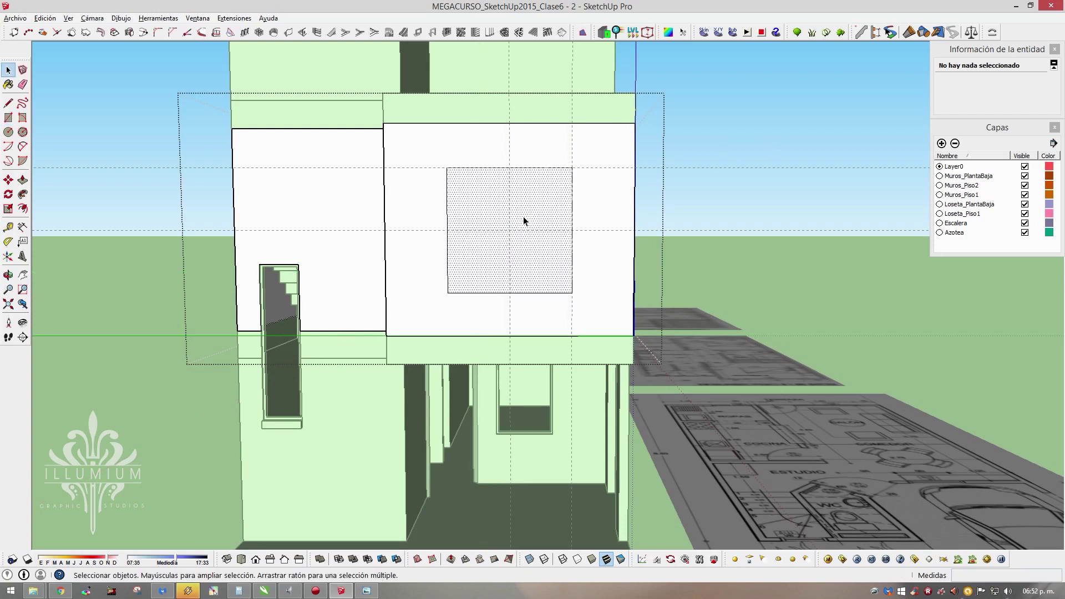
pyautogui.press('p')
pyautogui.moveTo(524, 216); pyautogui.dragTo(461, 256, button='middle')
pyautogui.scroll(3, 461, 243)
pyautogui.scroll(2, 461, 243)
pyautogui.click(461, 262)
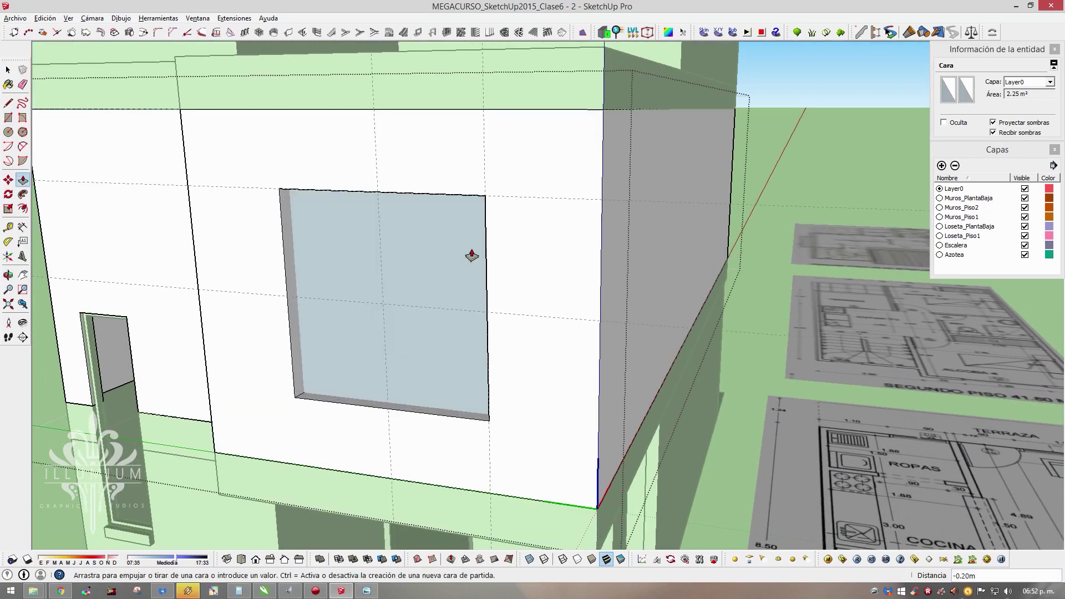
pyautogui.click(450, 231)
pyautogui.moveTo(466, 291)
pyautogui.mouseDown(button='middle')
pyautogui.moveTo(636, 268)
pyautogui.moveTo(649, 247)
pyautogui.mouseUp(button='middle')
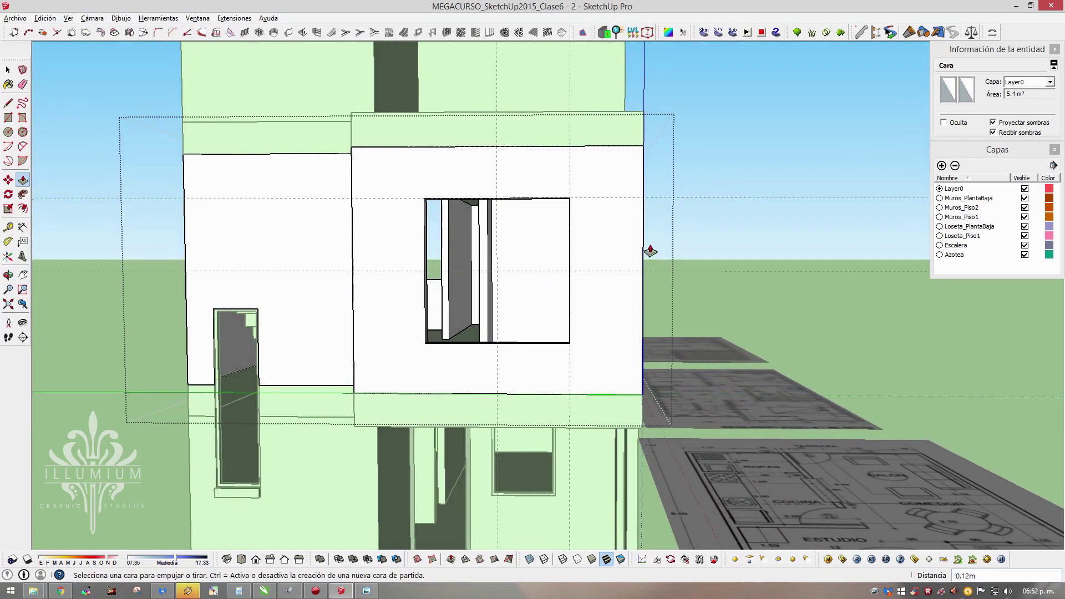
pyautogui.press('space')
# Zoom and pan the elevation drawing around the upper window to recheck its 1.50 size and sill
pyautogui.hotkey('alt', 'Tab')
pyautogui.scroll(-2, 660, 266)
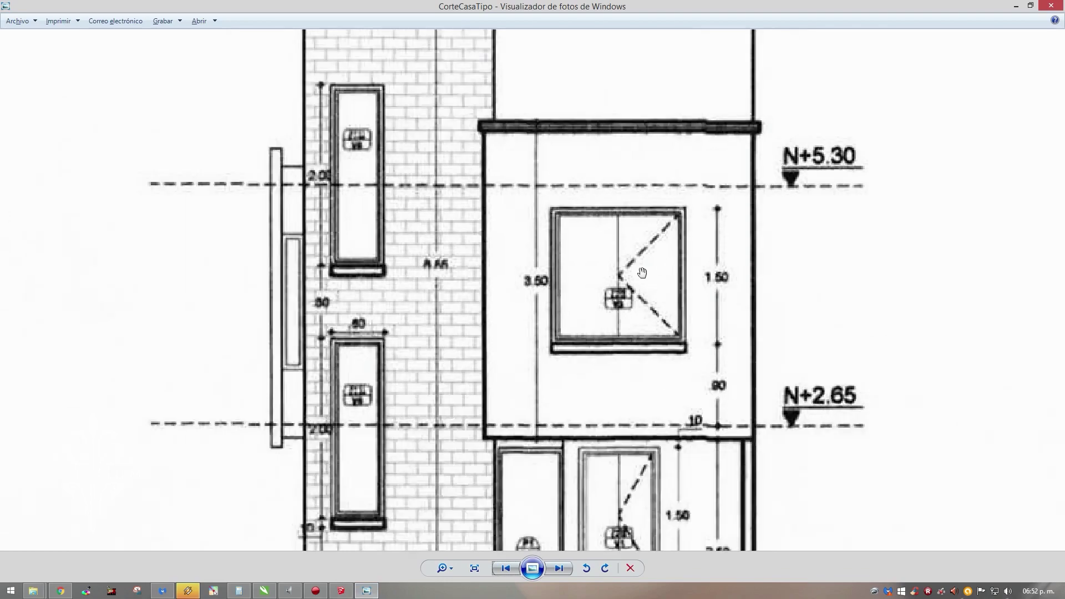
pyautogui.scroll(-1, 660, 266)
pyautogui.scroll(2, 594, 340)
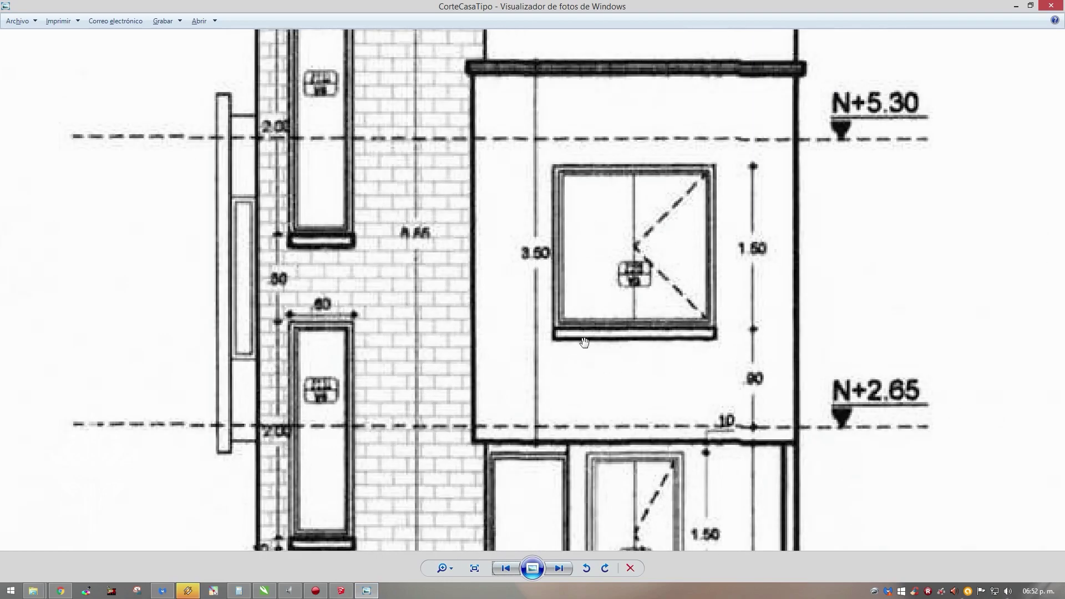
pyautogui.scroll(2, 280, 350)
pyautogui.scroll(-3, 388, 311)
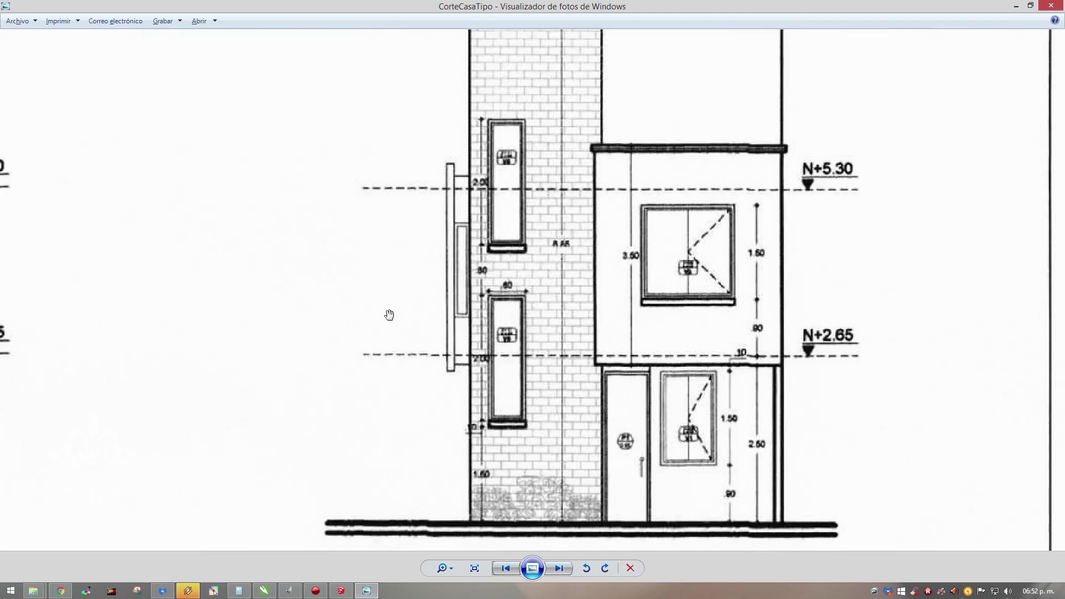
pyautogui.scroll(2, 756, 280)
pyautogui.scroll(1, 647, 280)
pyautogui.scroll(-1, 678, 276)
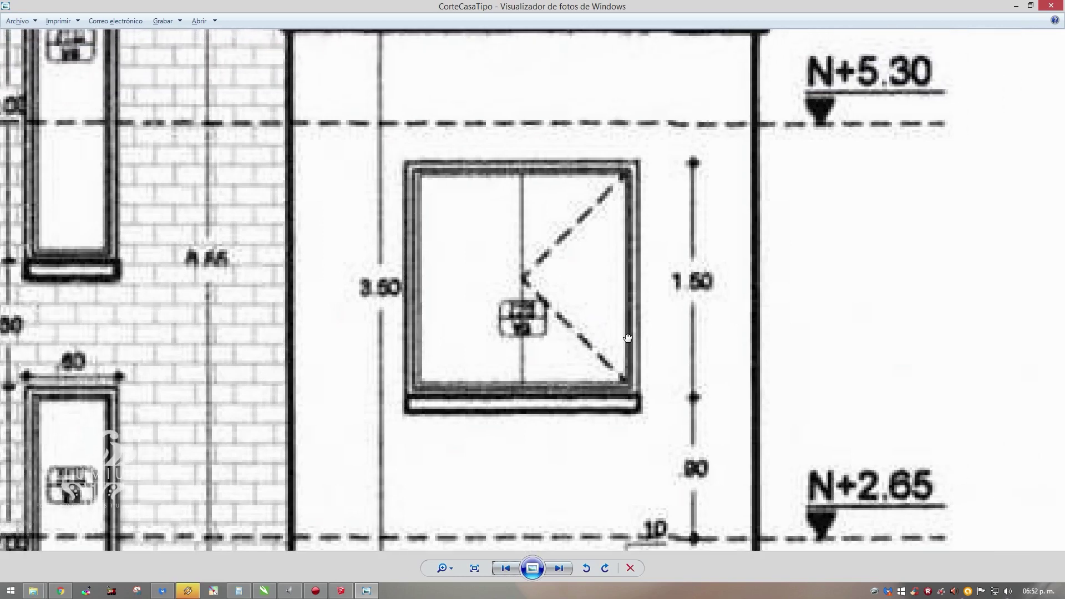
pyautogui.scroll(1, 527, 338)
pyautogui.scroll(-2, 462, 412)
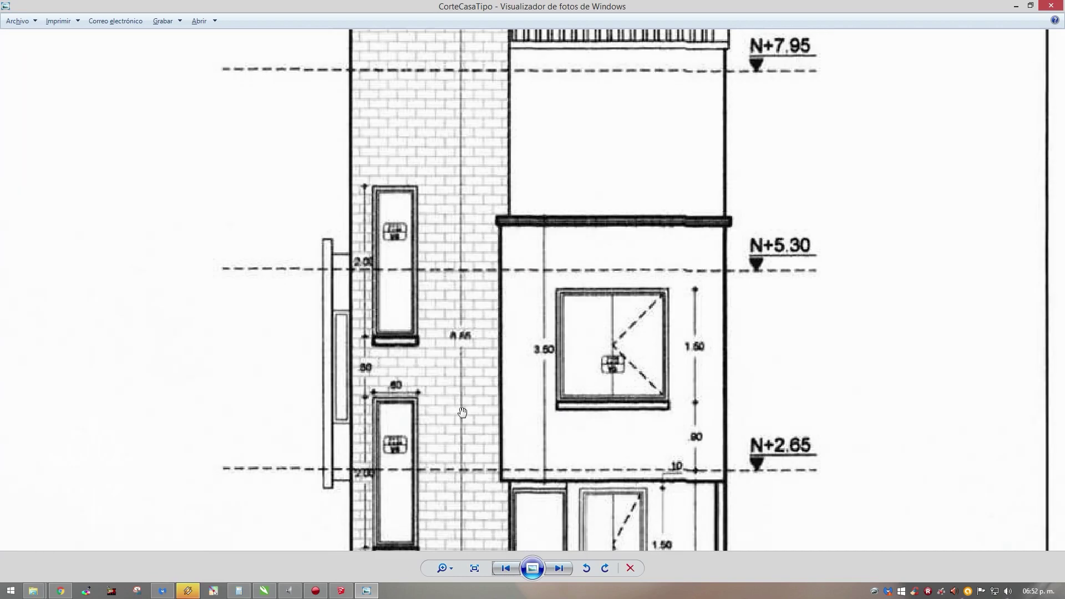
pyautogui.moveTo(614, 409); pyautogui.dragTo(616, 325)
# Copy the narrow window's sill and paste it into the upper wall group
pyautogui.hotkey('alt', 'Tab')
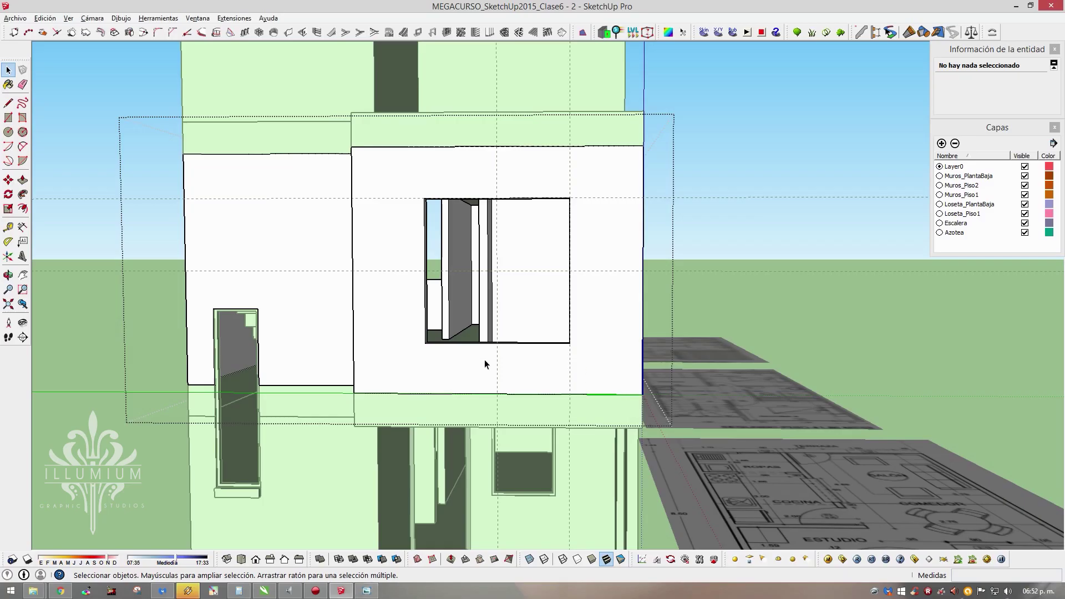
pyautogui.click(300, 388)
pyautogui.click(256, 492)
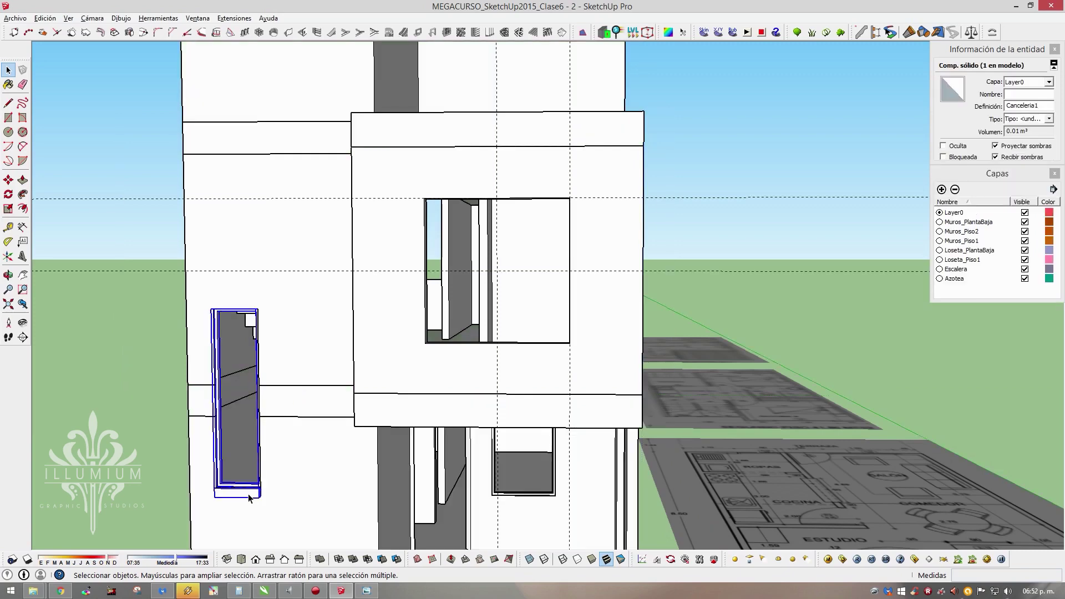
pyautogui.doubleClick(253, 493)
pyautogui.click(246, 494)
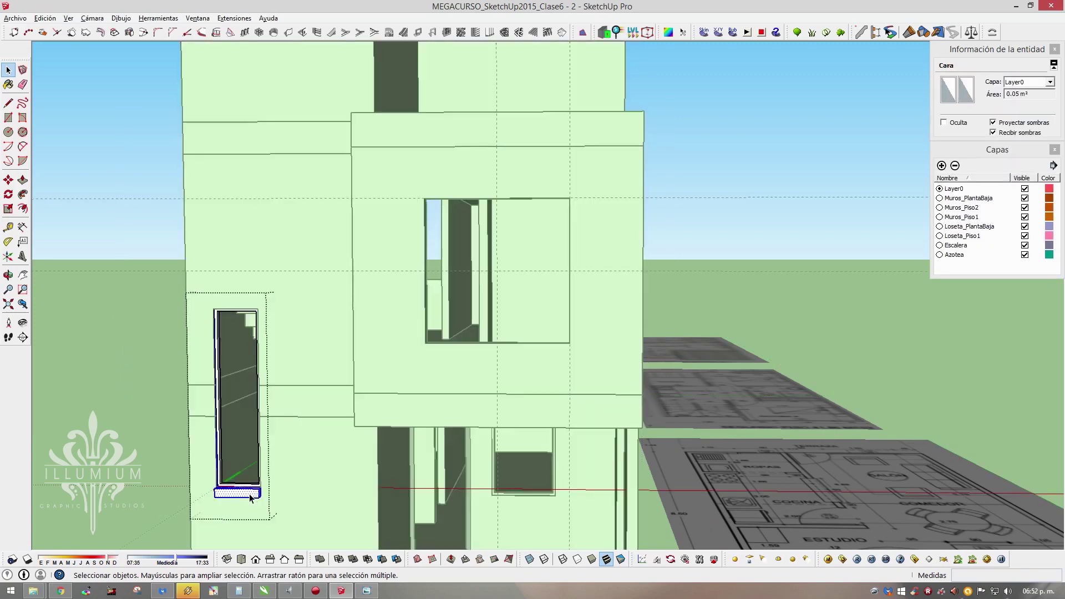
pyautogui.click(475, 356)
pyautogui.doubleClick(457, 359)
pyautogui.hotkey('ctrl', 'v')
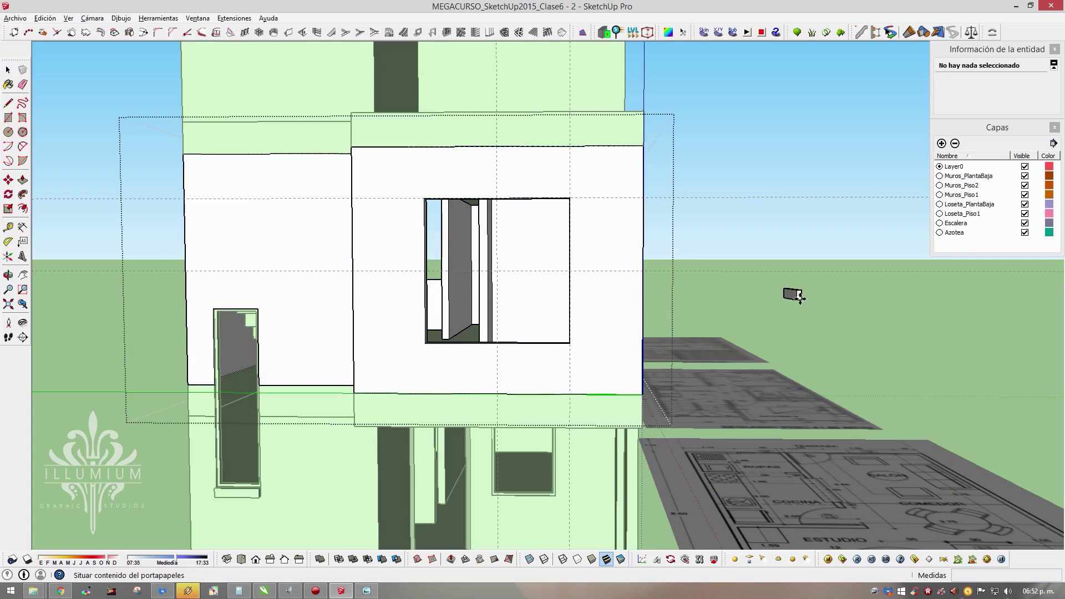
pyautogui.click(800, 297)
pyautogui.moveTo(801, 302)
pyautogui.mouseDown(button='middle')
pyautogui.moveTo(777, 461)
pyautogui.moveTo(811, 462)
pyautogui.mouseUp(button='middle')
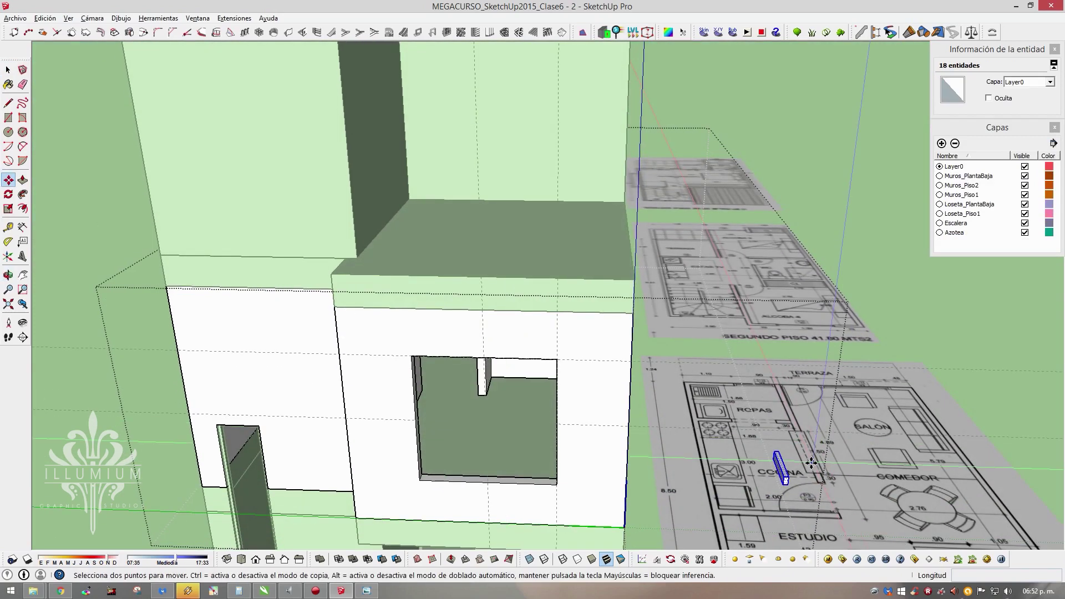
# Make the pasted sill a component and rotate it 90° to lie horizontal
pyautogui.press('g')
pyautogui.press('Return')
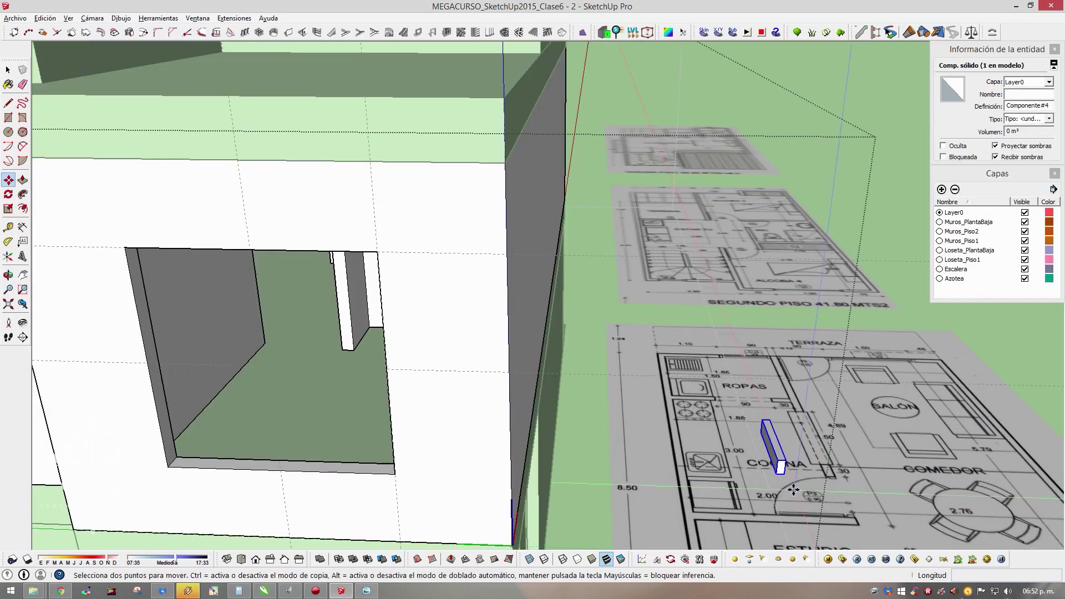
pyautogui.scroll(3, 785, 455)
pyautogui.click(781, 458)
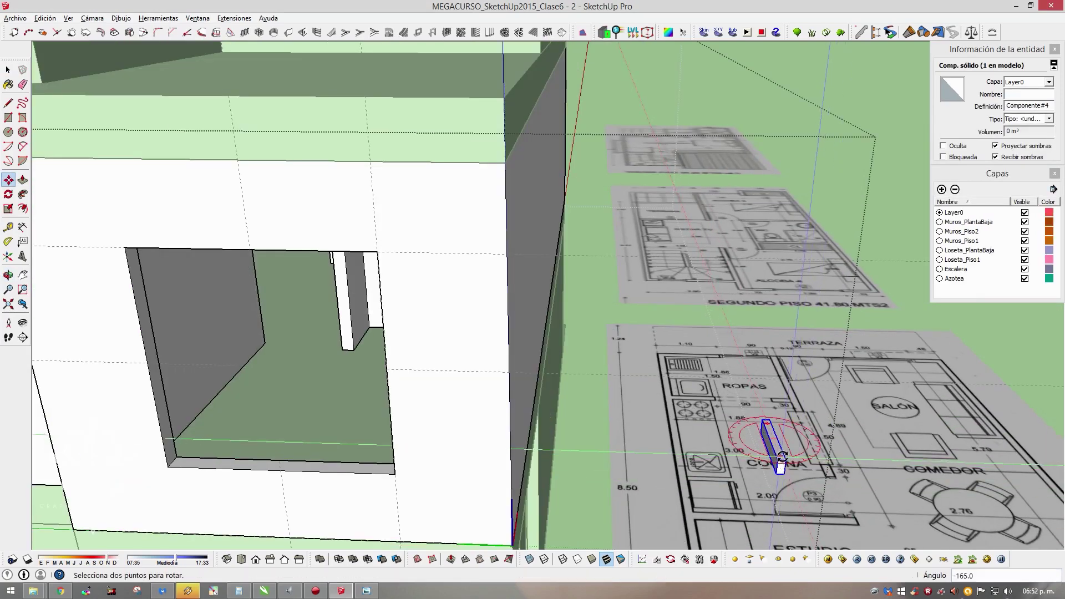
pyautogui.click(822, 439)
# Move the sill so it sits under the square opening's bottom edge
pyautogui.press('m')
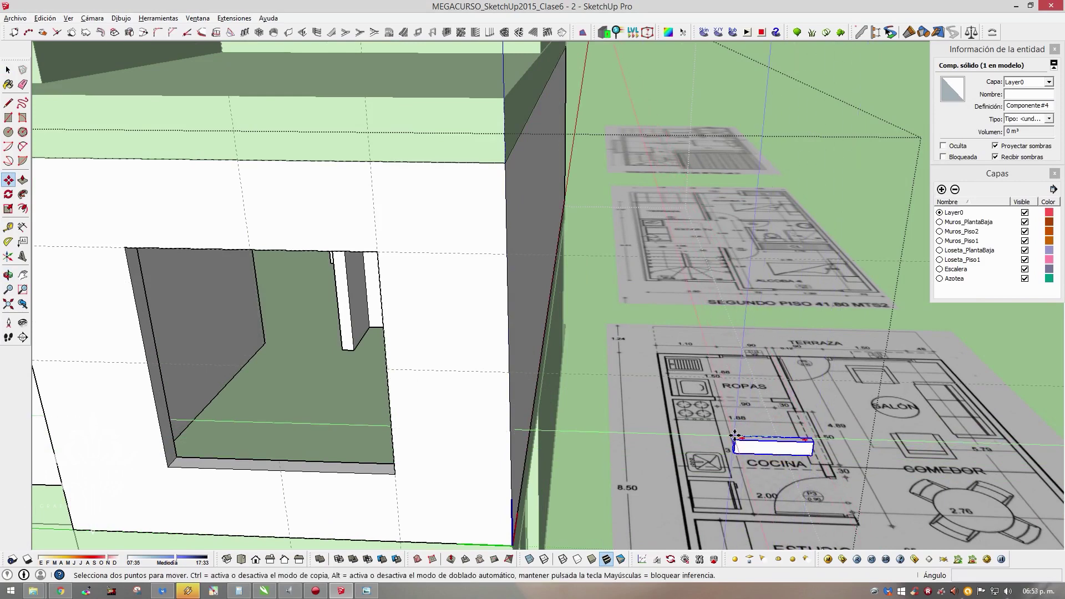
pyautogui.click(735, 434)
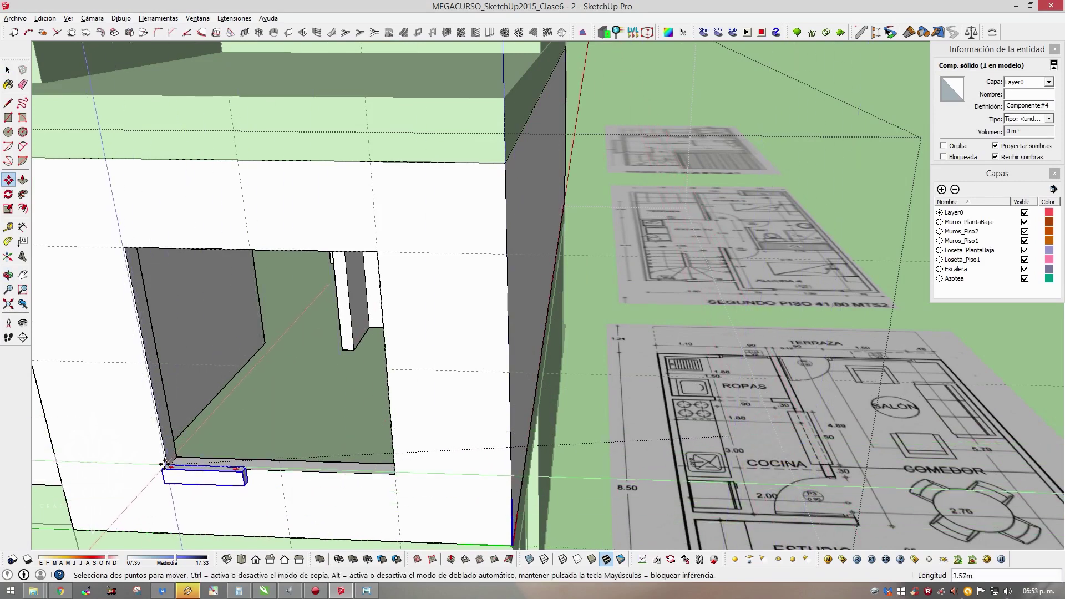
pyautogui.scroll(3, 164, 464)
pyautogui.scroll(1, 165, 461)
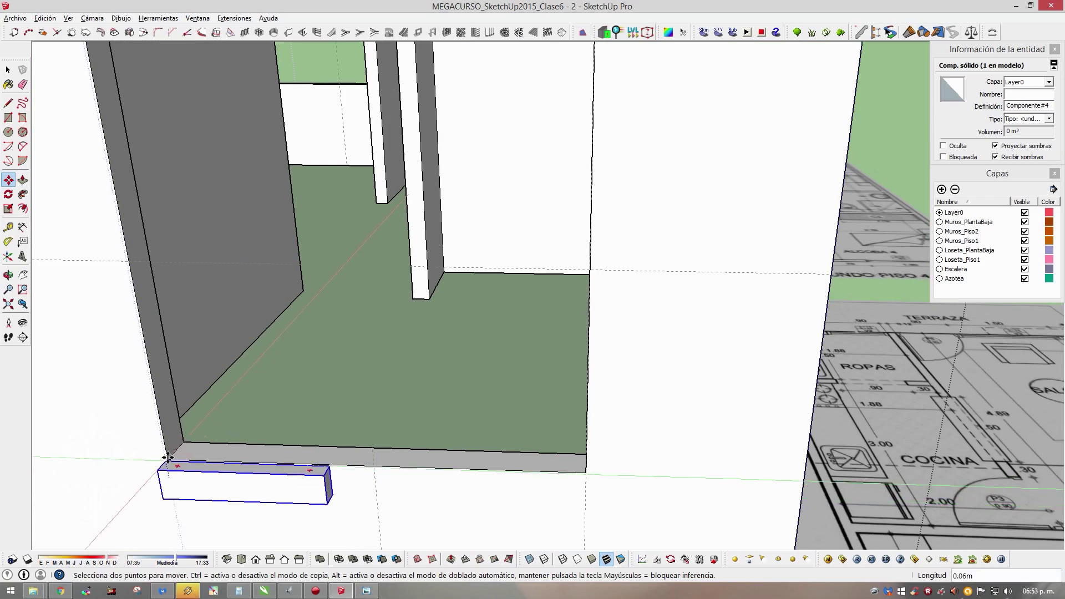
pyautogui.scroll(-2, 166, 463)
pyautogui.scroll(1, 209, 486)
pyautogui.scroll(-1, 214, 483)
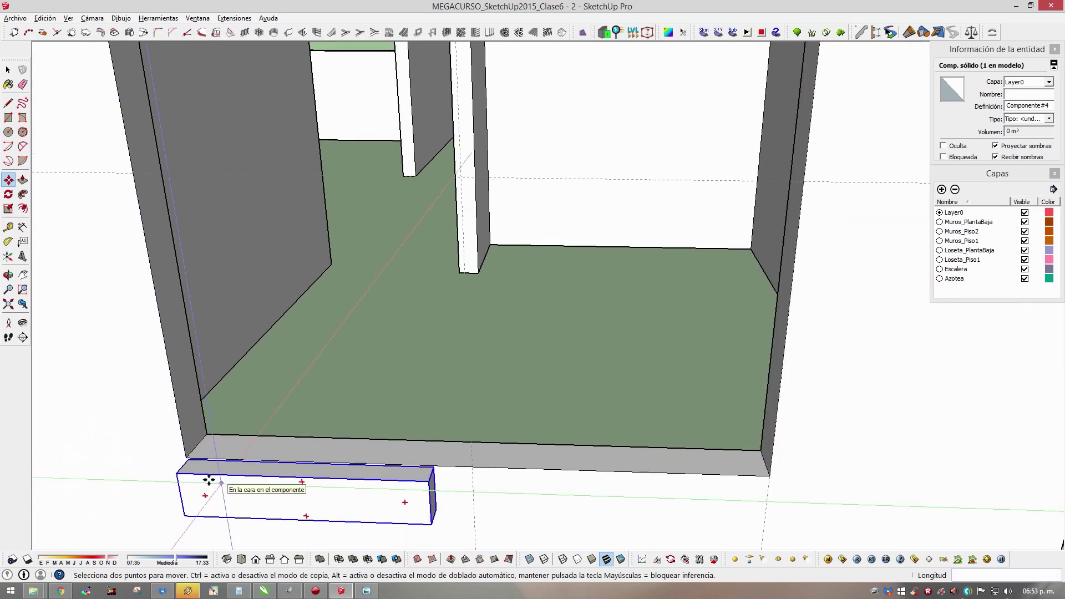
pyautogui.moveTo(215, 482)
pyautogui.mouseDown(button='middle')
pyautogui.moveTo(394, 424)
pyautogui.moveTo(414, 442)
pyautogui.mouseUp(button='middle')
pyautogui.scroll(-3, 414, 443)
pyautogui.scroll(2, 483, 442)
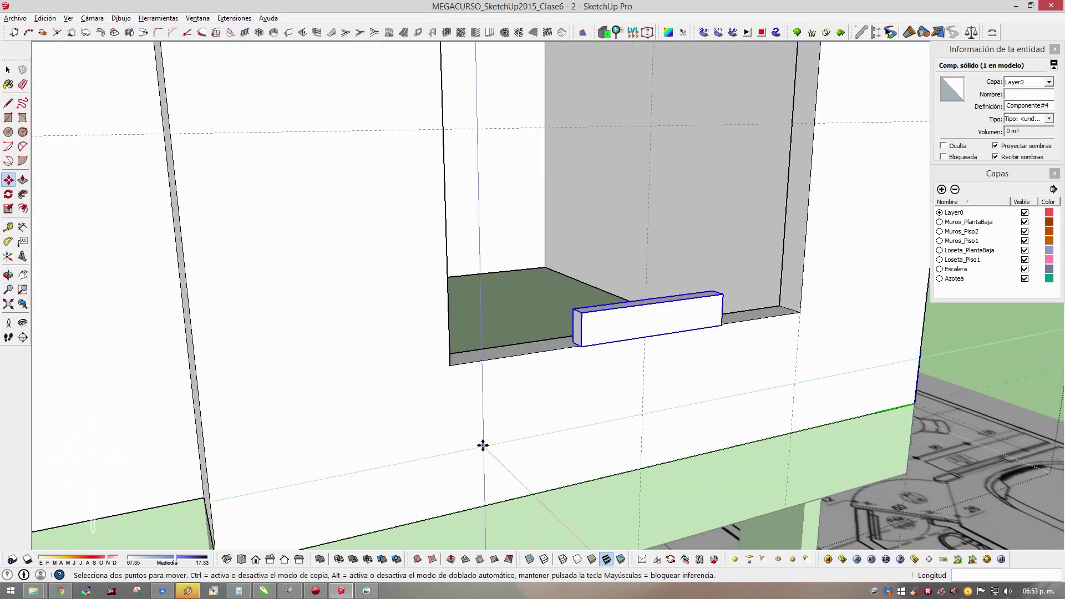
pyautogui.scroll(2, 699, 369)
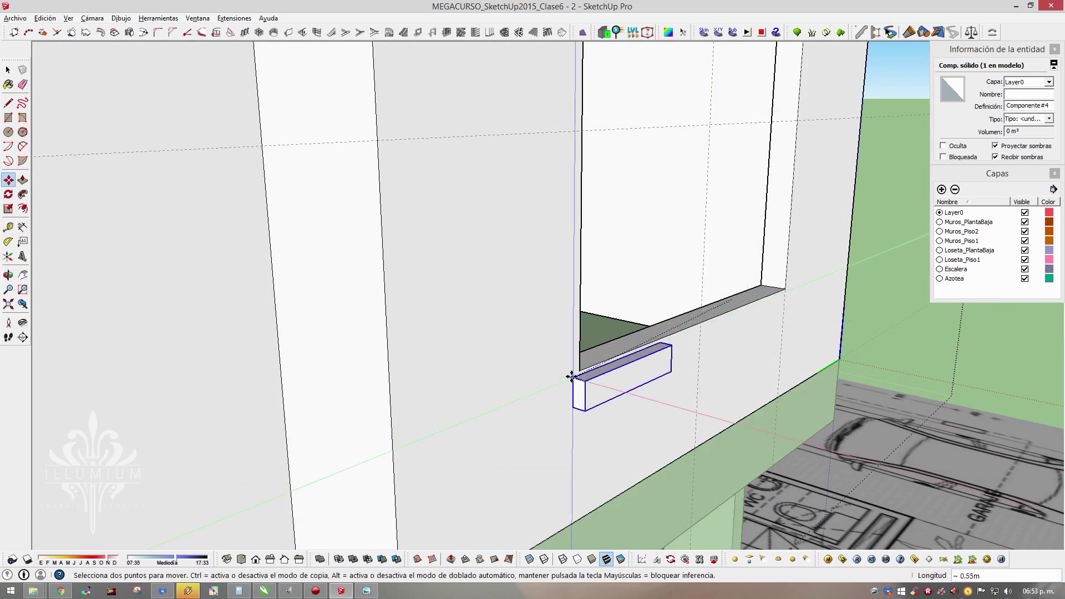
pyautogui.click(579, 368)
pyautogui.scroll(-3, 579, 369)
# Stretch the sill to span the opening's full width and make it unique
pyautogui.press('s')
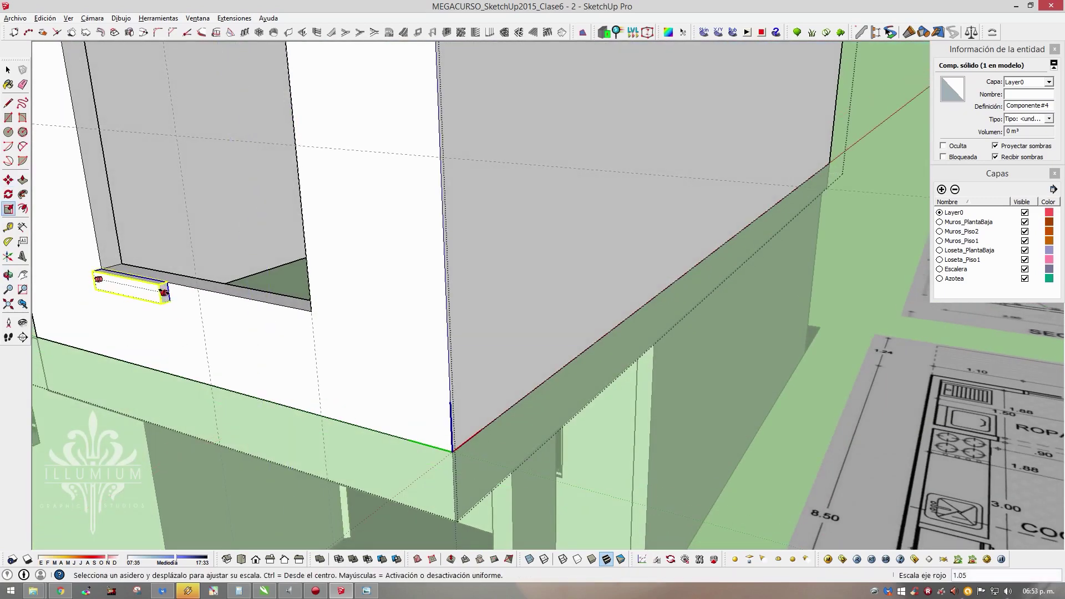
pyautogui.moveTo(169, 291); pyautogui.dragTo(314, 302)
pyautogui.scroll(-2, 497, 327)
pyautogui.scroll(3, 478, 347)
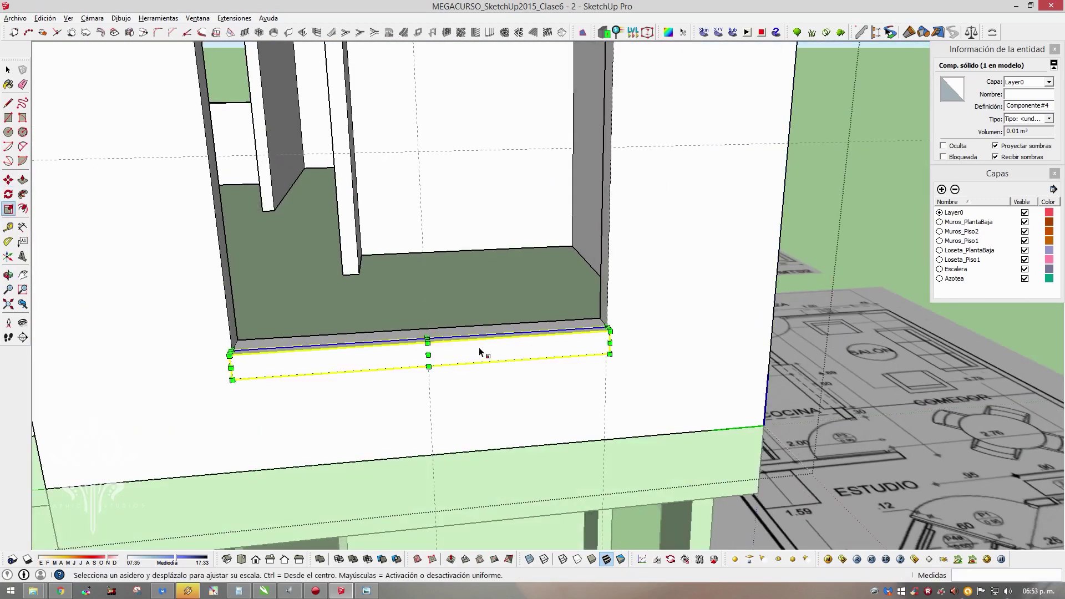
pyautogui.rightClick(478, 347)
pyautogui.click(532, 121)
pyautogui.scroll(-4, 499, 333)
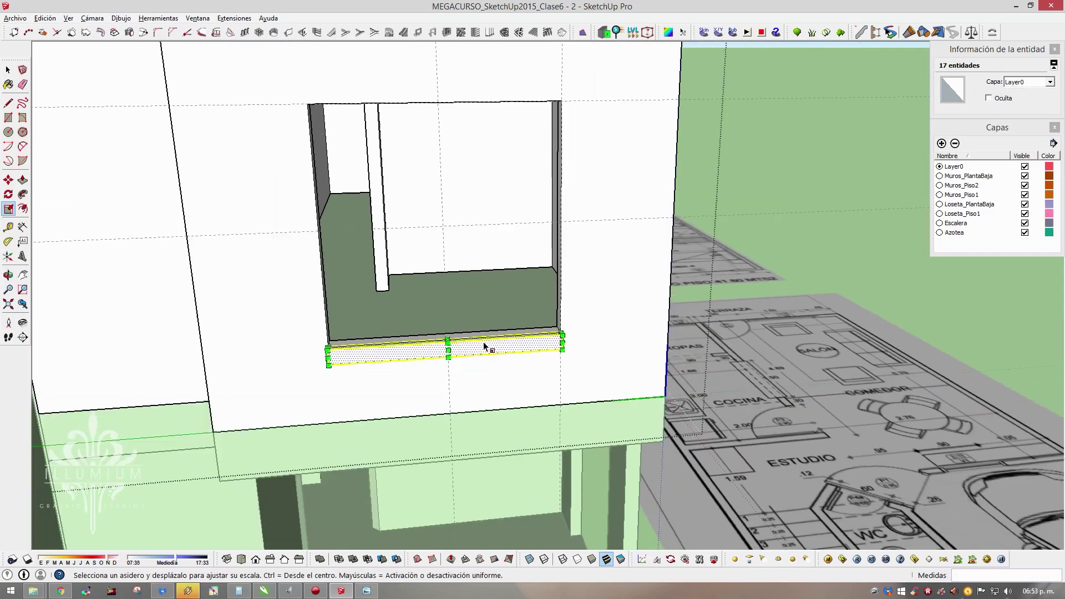
pyautogui.moveTo(514, 358); pyautogui.dragTo(468, 334, button='middle')
pyautogui.press('space')
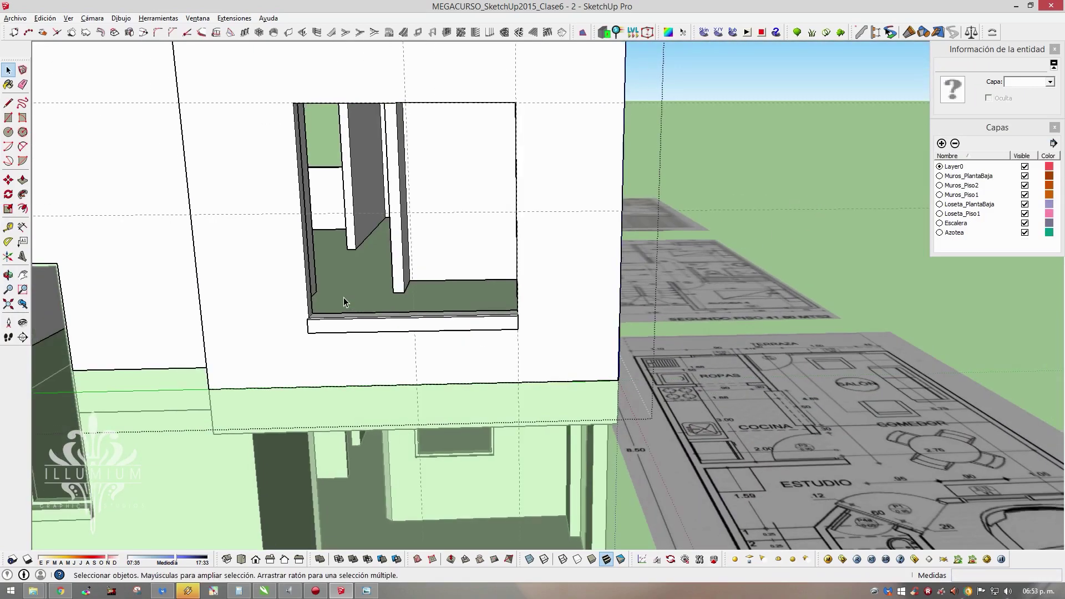
pyautogui.moveTo(254, 285)
pyautogui.mouseDown(button='middle')
pyautogui.moveTo(283, 381)
pyautogui.moveTo(262, 364)
pyautogui.mouseUp(button='middle')
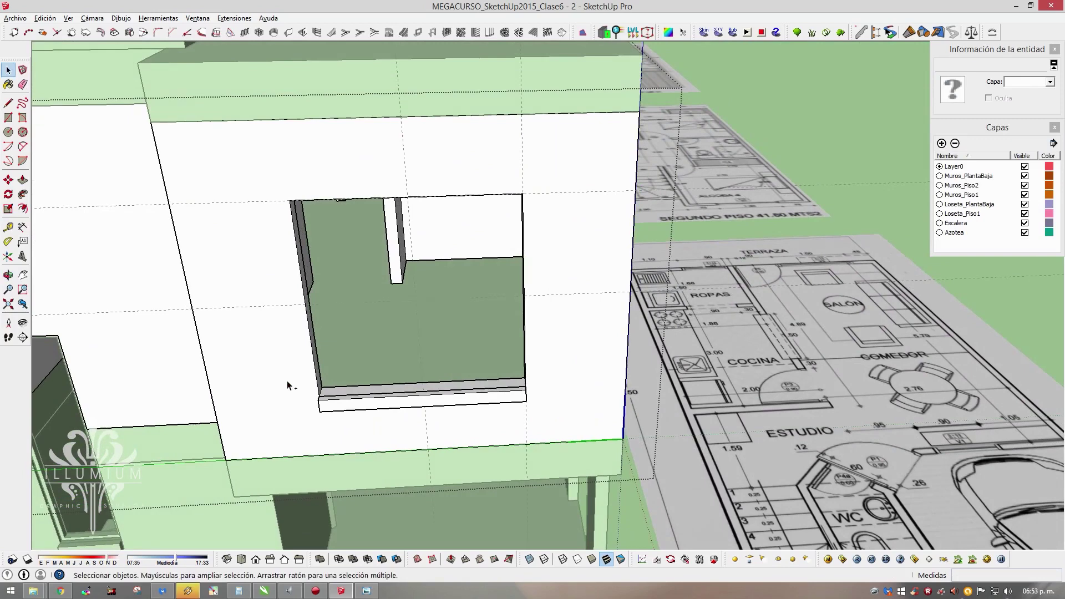
pyautogui.scroll(2, 287, 382)
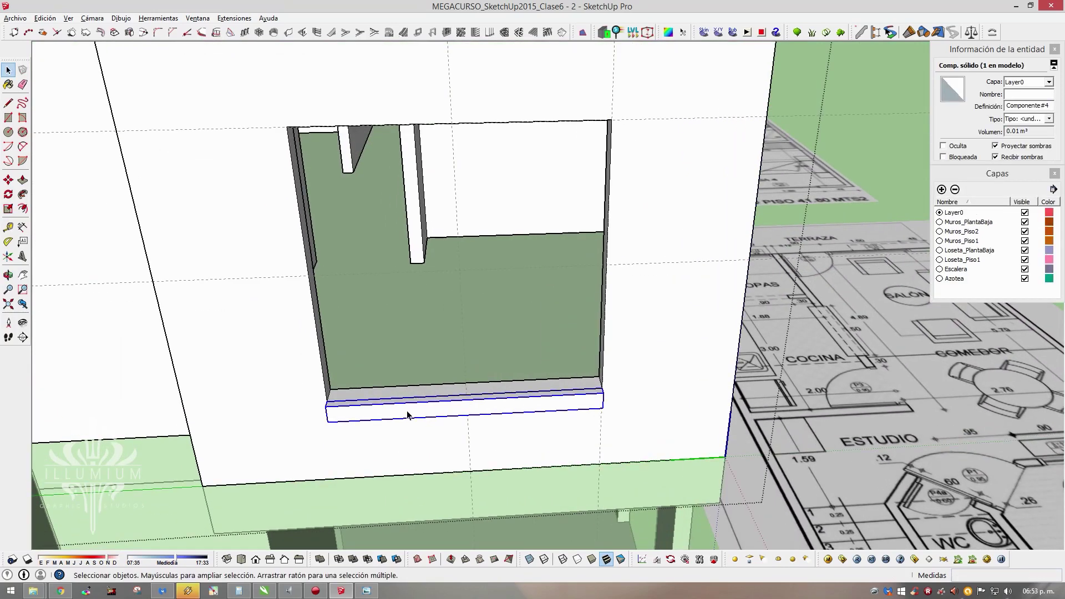
# Draw a rectangular face filling the upper square window opening
pyautogui.press('r')
pyautogui.click(327, 401)
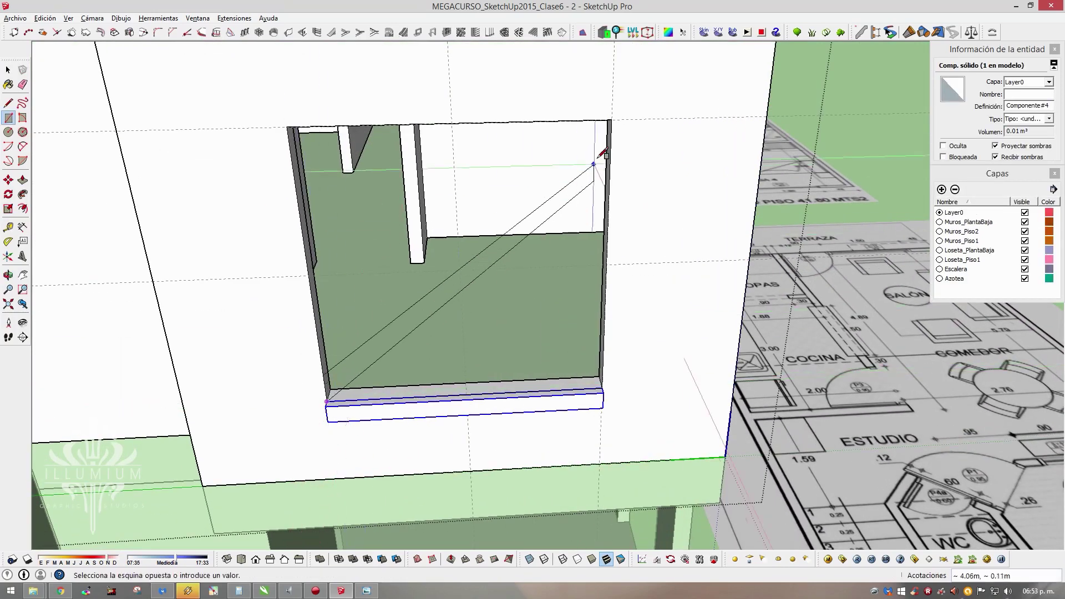
pyautogui.press('space')
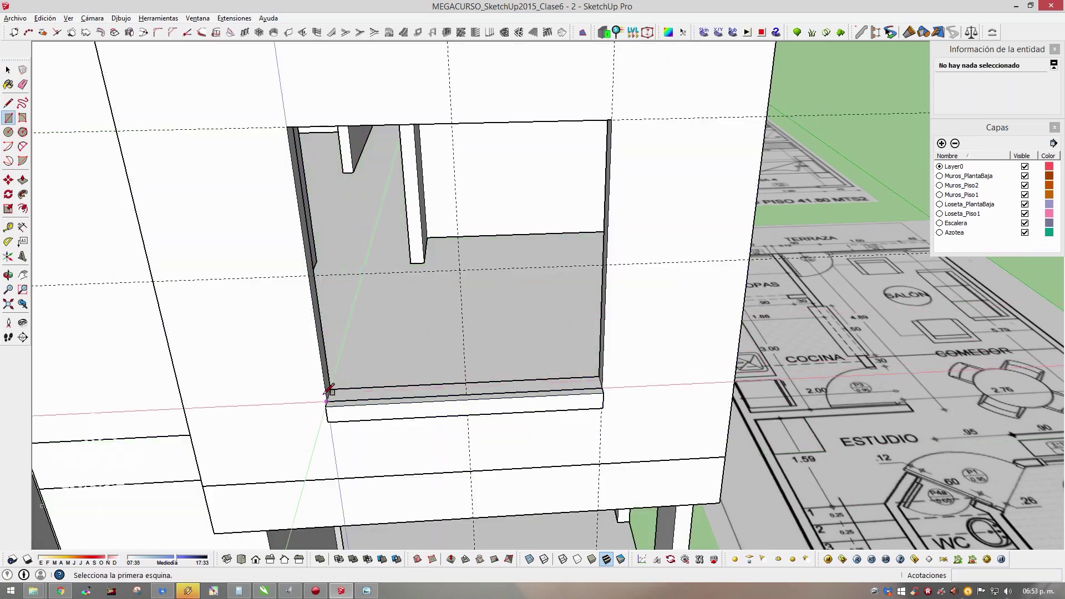
pyautogui.click(329, 389)
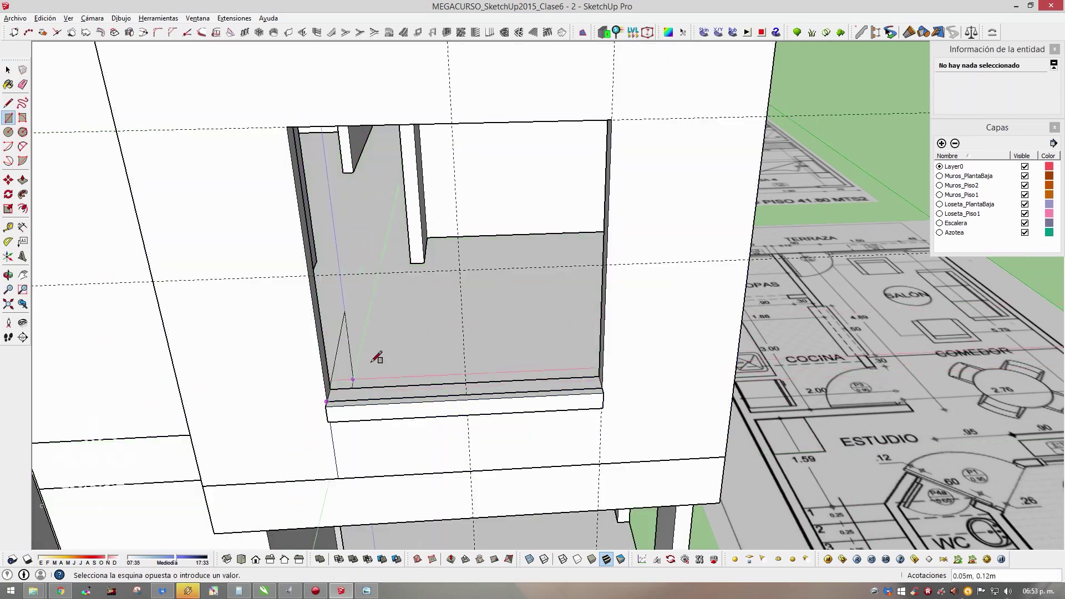
pyautogui.click(609, 121)
pyautogui.moveTo(599, 183); pyautogui.dragTo(545, 163, button='middle')
pyautogui.press('space')
pyautogui.click(545, 164)
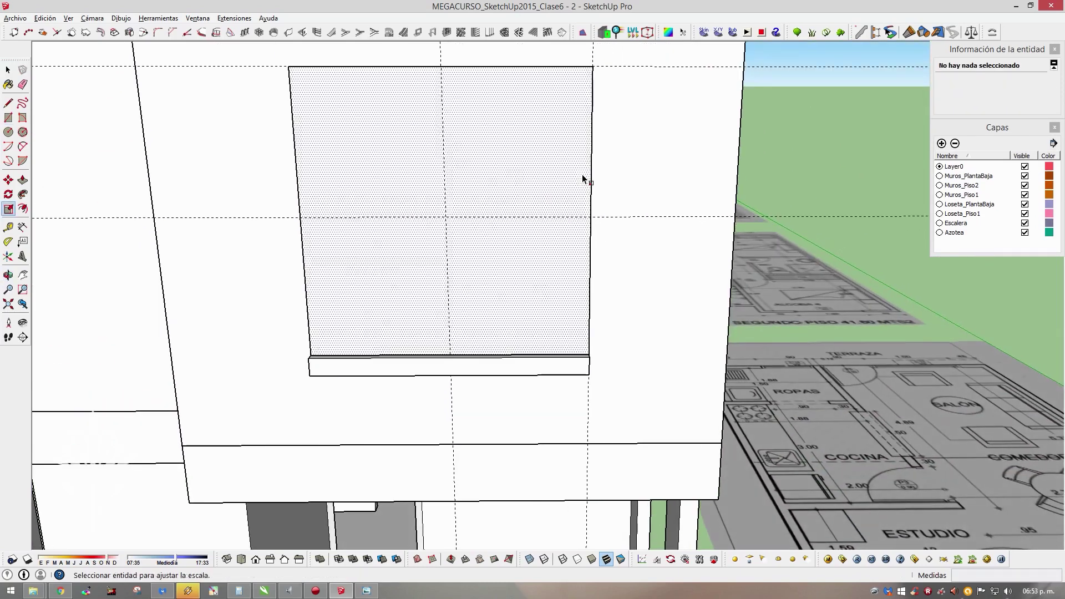
# Offset the window face a few centimetres inward and delete the centre to leave a ring
pyautogui.press('f')
pyautogui.click(589, 174)
pyautogui.press('Escape')
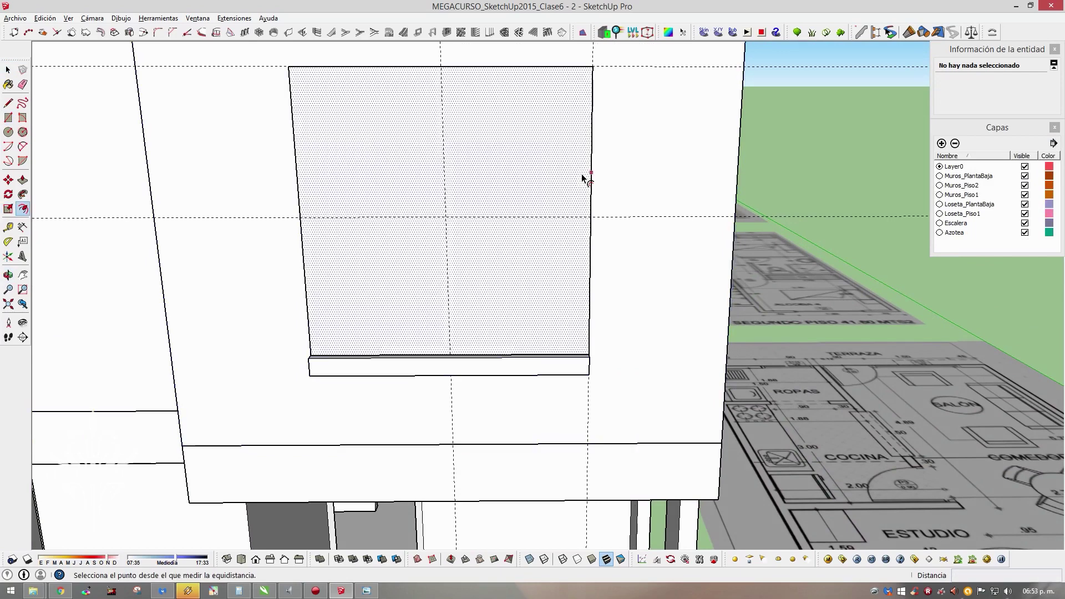
pyautogui.click(589, 215)
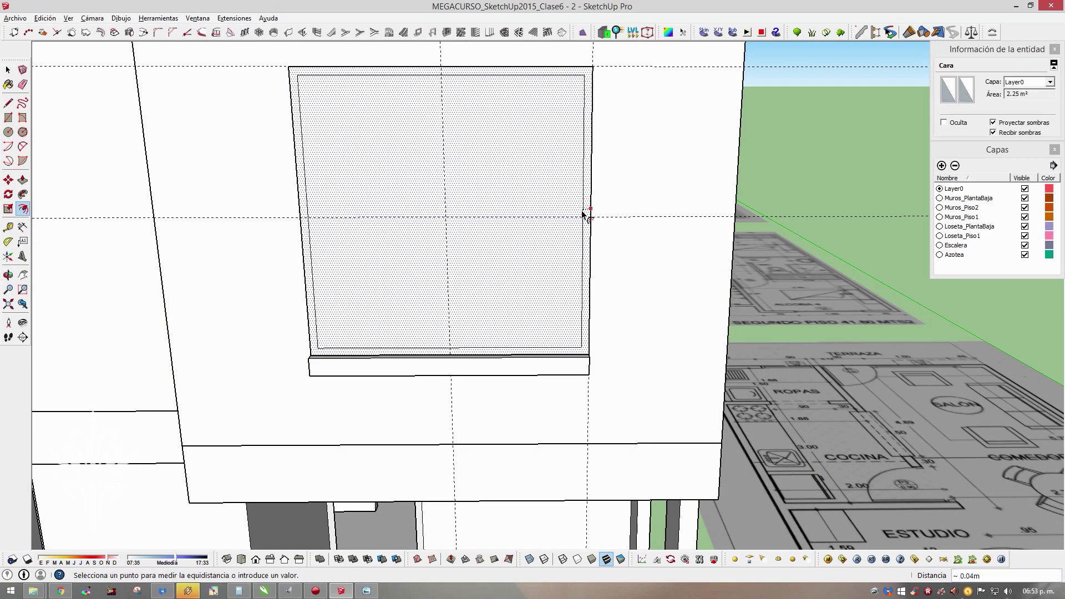
pyautogui.click(583, 213)
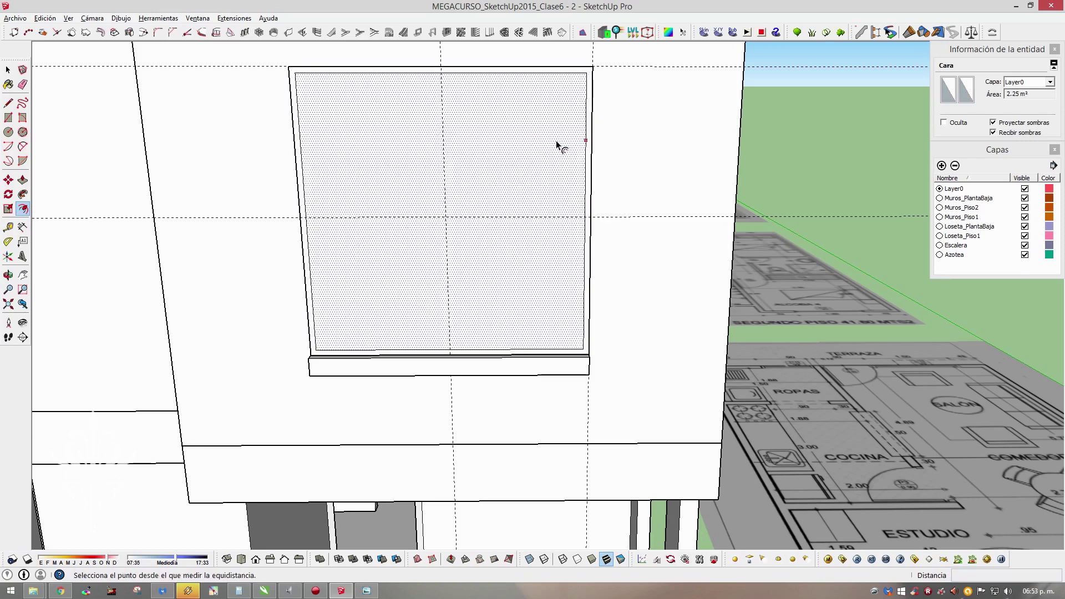
pyautogui.press('space')
pyautogui.press('Delete')
# Extrude the frame ring 0.03m and make it the Cancelera3 component
pyautogui.scroll(3, 647, 84)
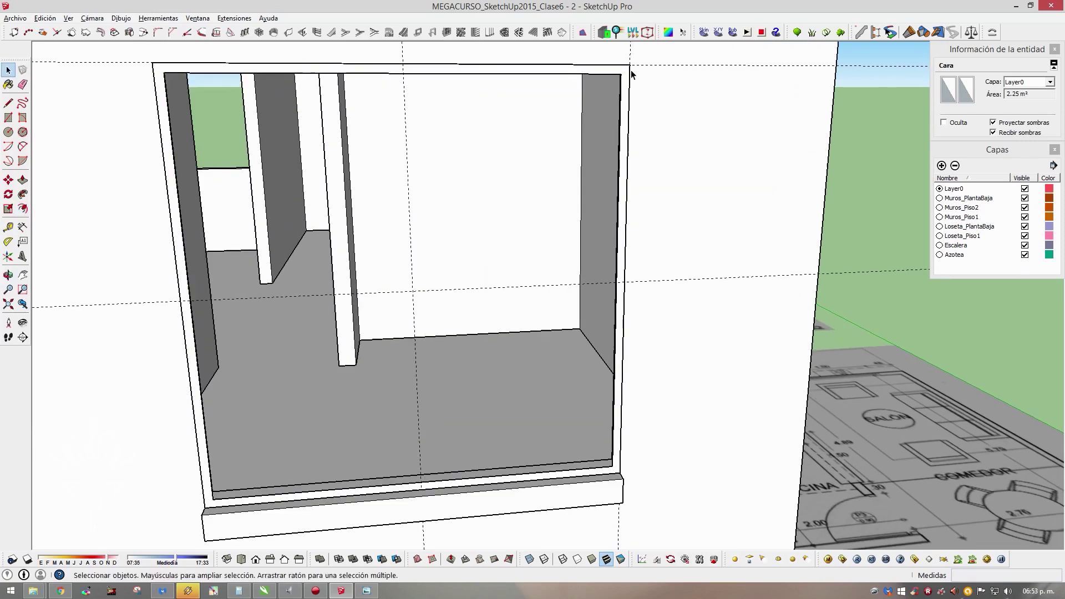
pyautogui.moveTo(630, 71)
pyautogui.mouseDown(button='middle')
pyautogui.moveTo(691, 73)
pyautogui.moveTo(616, 76)
pyautogui.mouseUp(button='middle')
pyautogui.press('p')
pyautogui.click(614, 78)
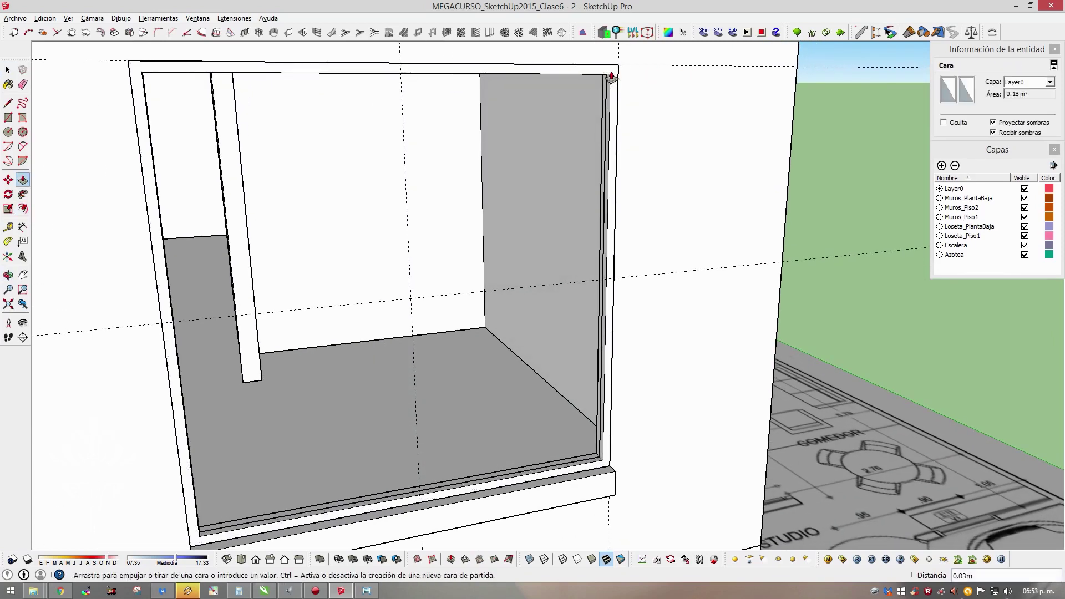
pyautogui.click(612, 76)
pyautogui.press('space')
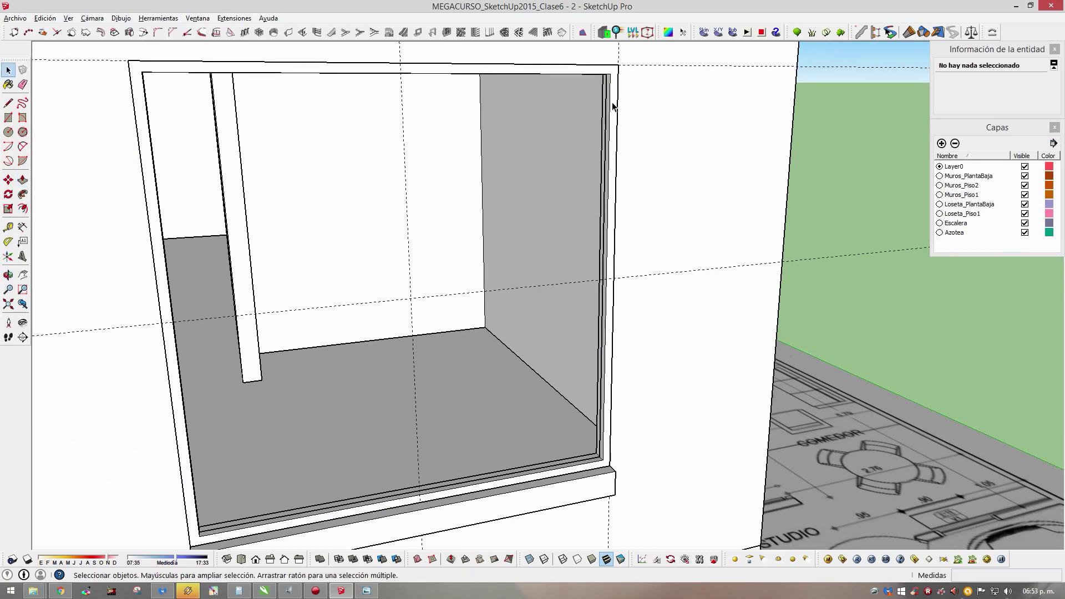
pyautogui.doubleClick(613, 106)
pyautogui.press('g')
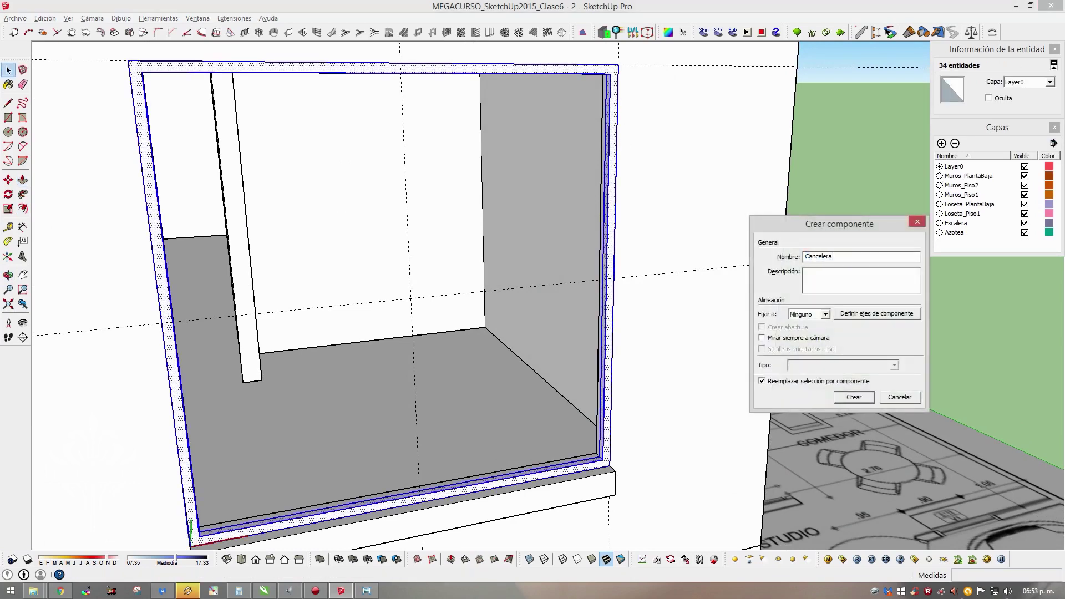
pyautogui.press('Return')
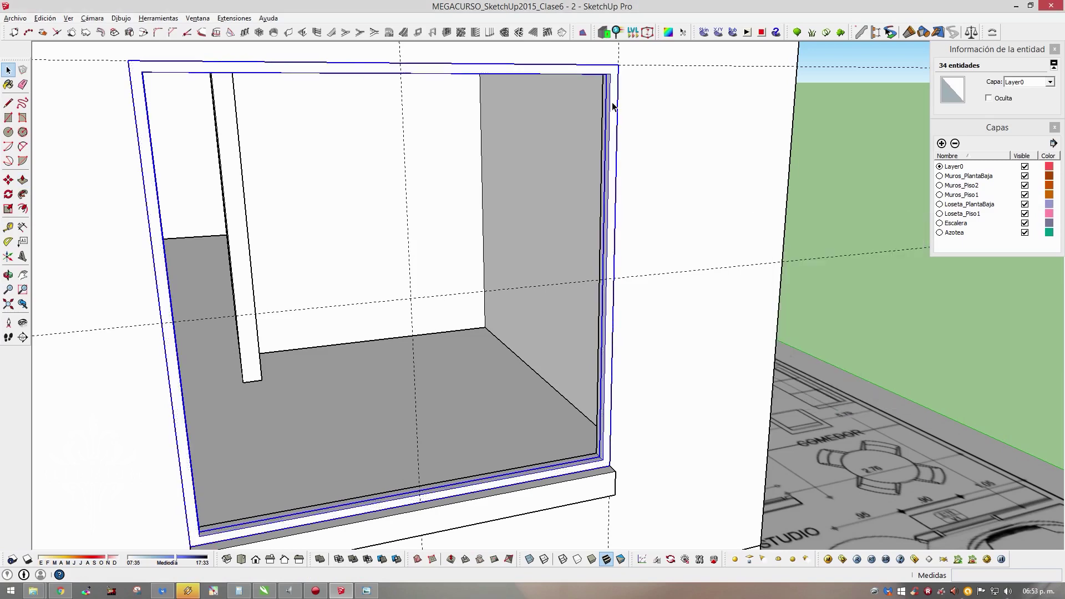
# Pick up the Cancelera3 frame by its corner and orbit to view the whole window
pyautogui.scroll(5, 637, 455)
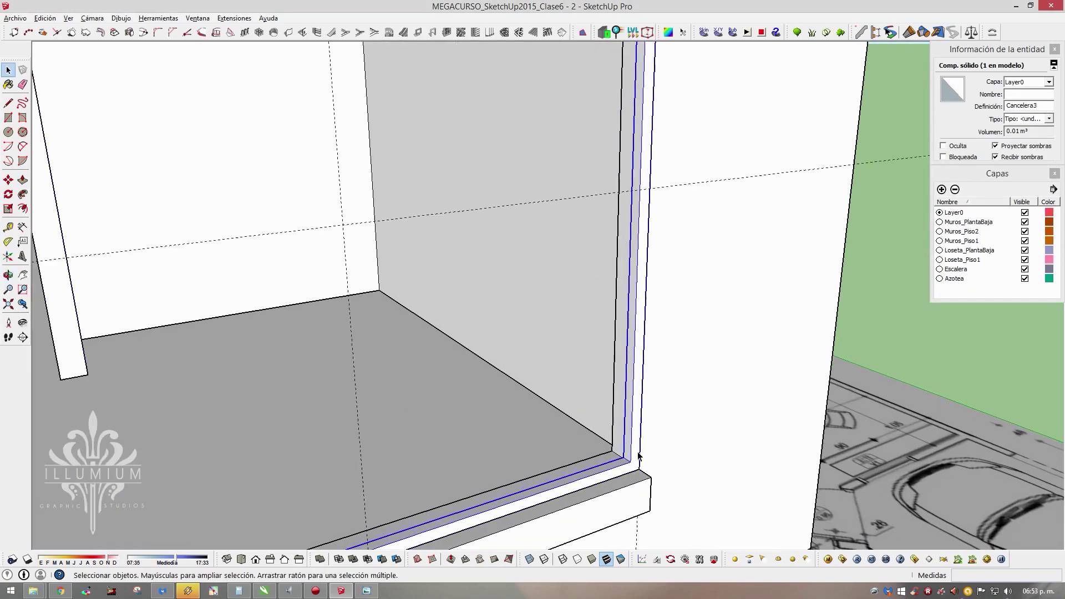
pyautogui.press('m')
pyautogui.click(640, 470)
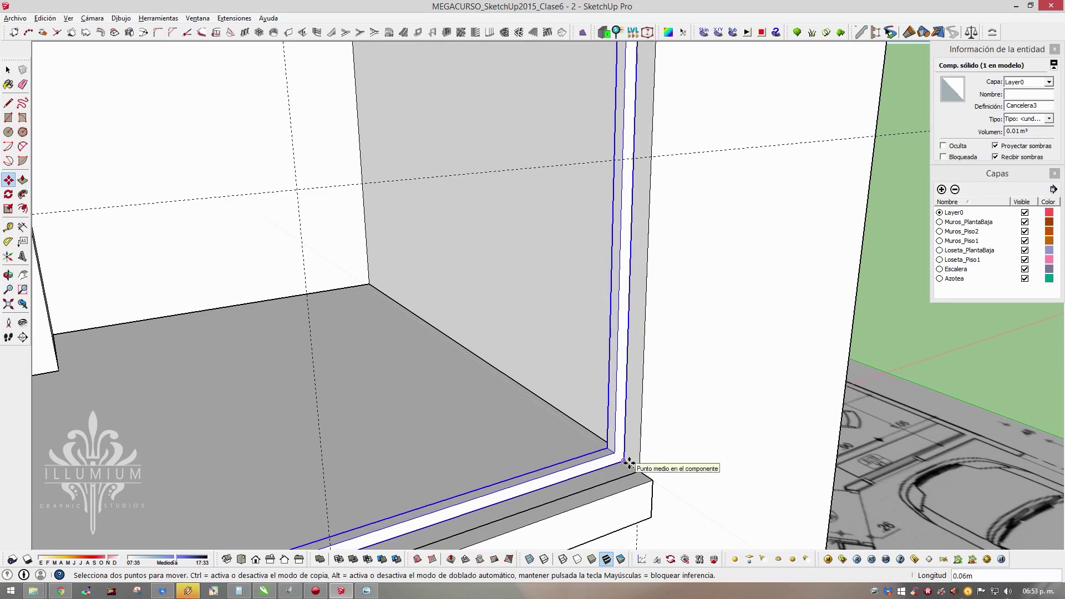
pyautogui.scroll(-5, 671, 423)
pyautogui.moveTo(675, 404)
pyautogui.mouseDown(button='middle')
pyautogui.moveTo(585, 375)
pyautogui.moveTo(323, 184)
pyautogui.mouseUp(button='middle')
# Fill the inside of the frame with a face, offset it inward, and delete the centre
pyautogui.press('r')
pyautogui.click(180, 84)
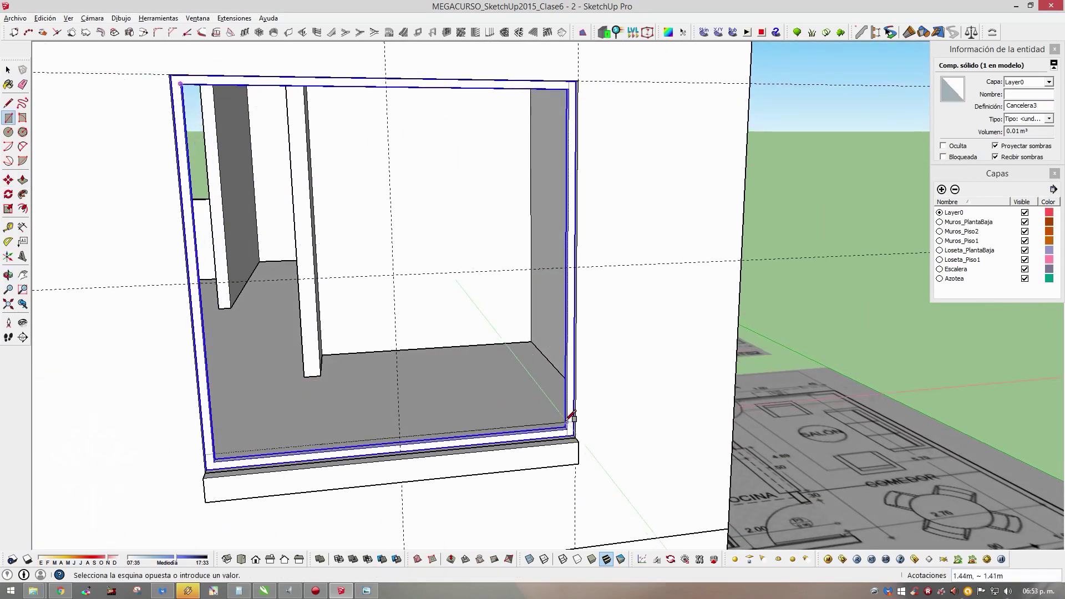
pyautogui.click(567, 428)
pyautogui.press('space')
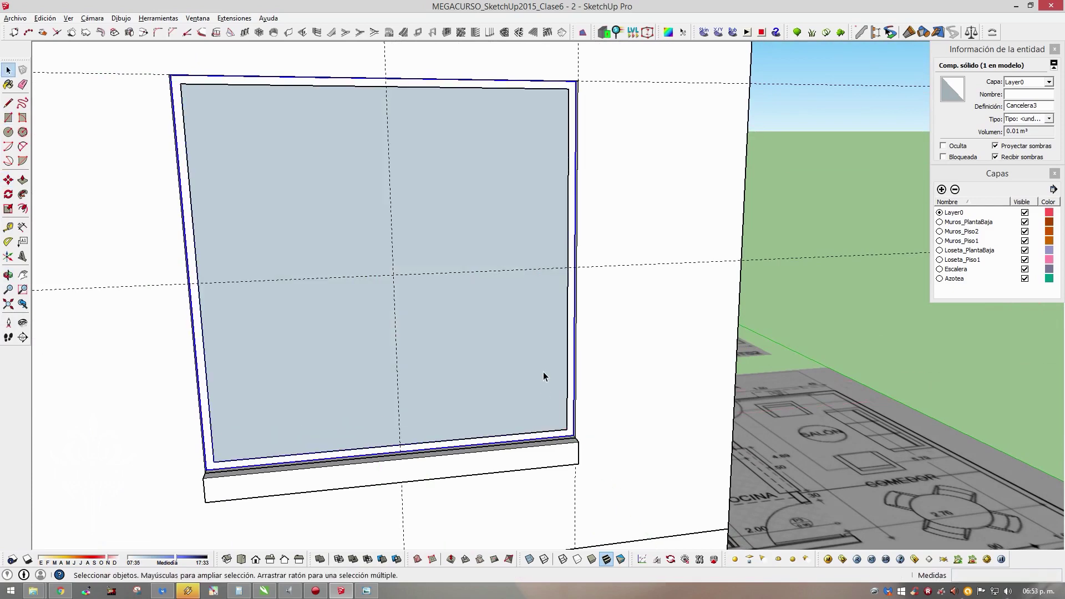
pyautogui.press('f')
pyautogui.click(562, 339)
pyautogui.write('.')
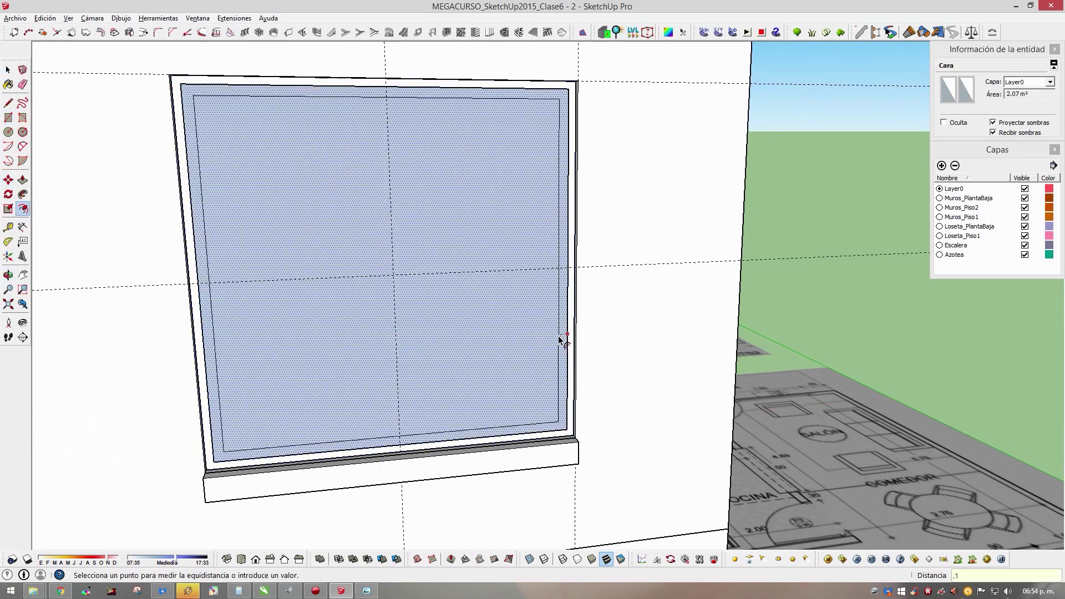
pyautogui.click(561, 339)
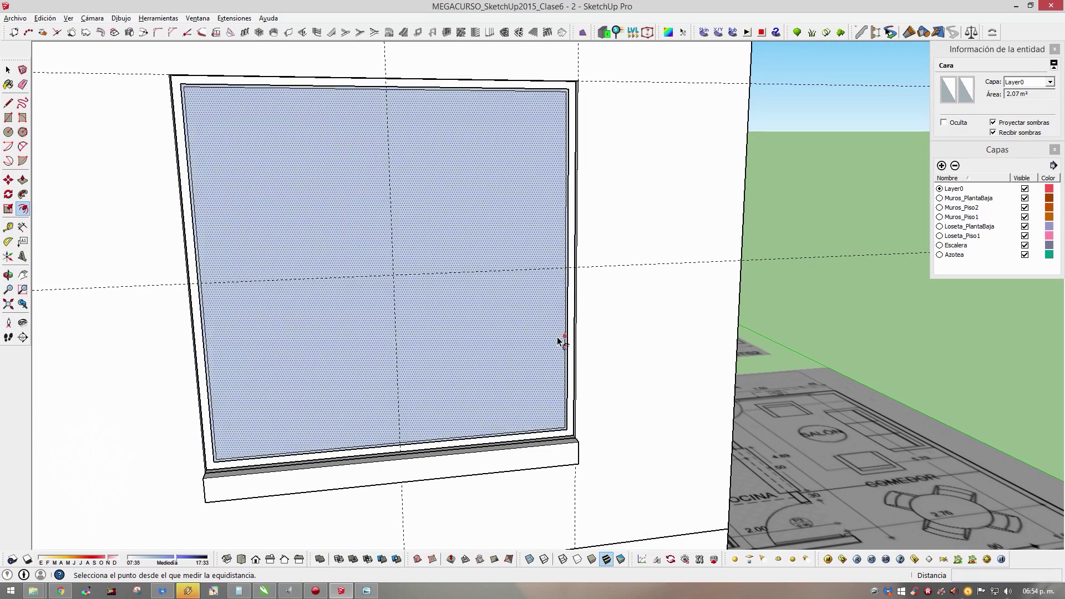
pyautogui.press('space')
pyautogui.press('Delete')
# Extrude the inner frame ring and make it the Canceleria3_1 component
pyautogui.scroll(3, 537, 355)
pyautogui.scroll(3, 578, 356)
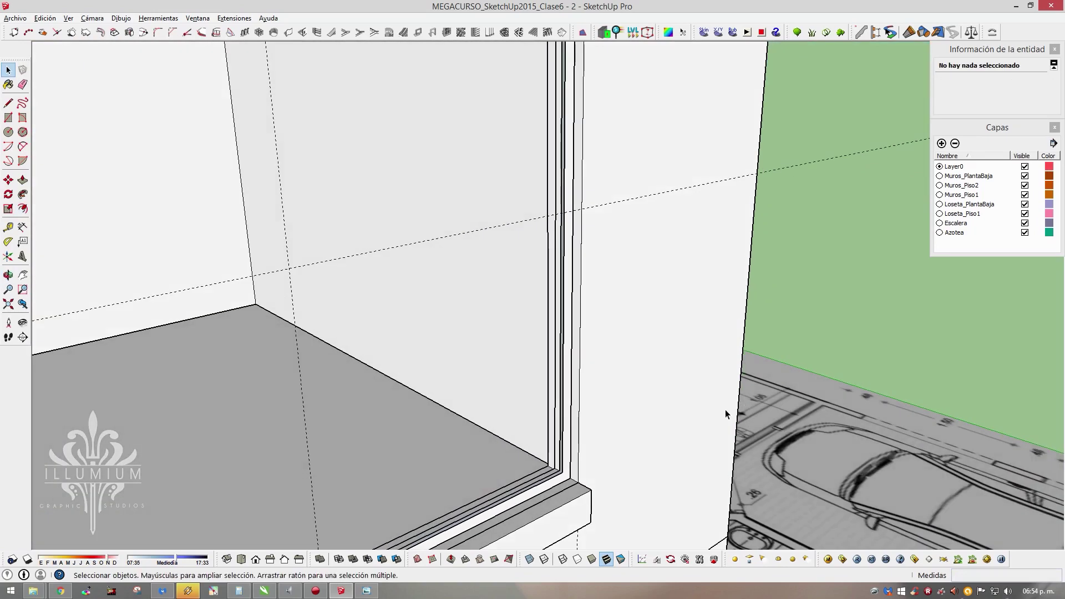
pyautogui.scroll(2, 567, 482)
pyautogui.press('p')
pyautogui.click(554, 448)
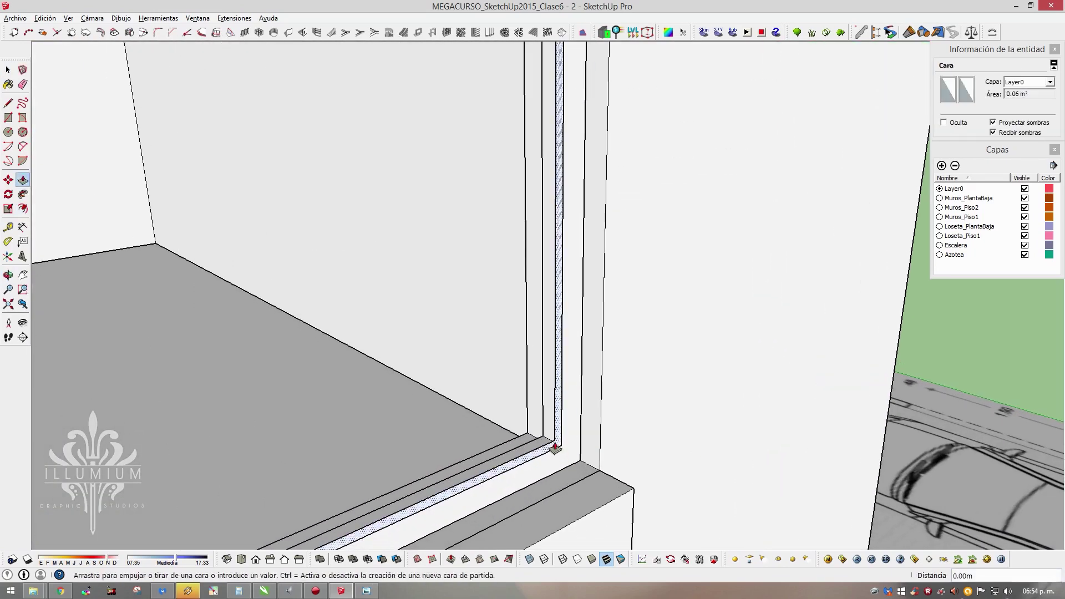
pyautogui.click(555, 448)
pyautogui.press('space')
pyautogui.tripleClick(555, 443)
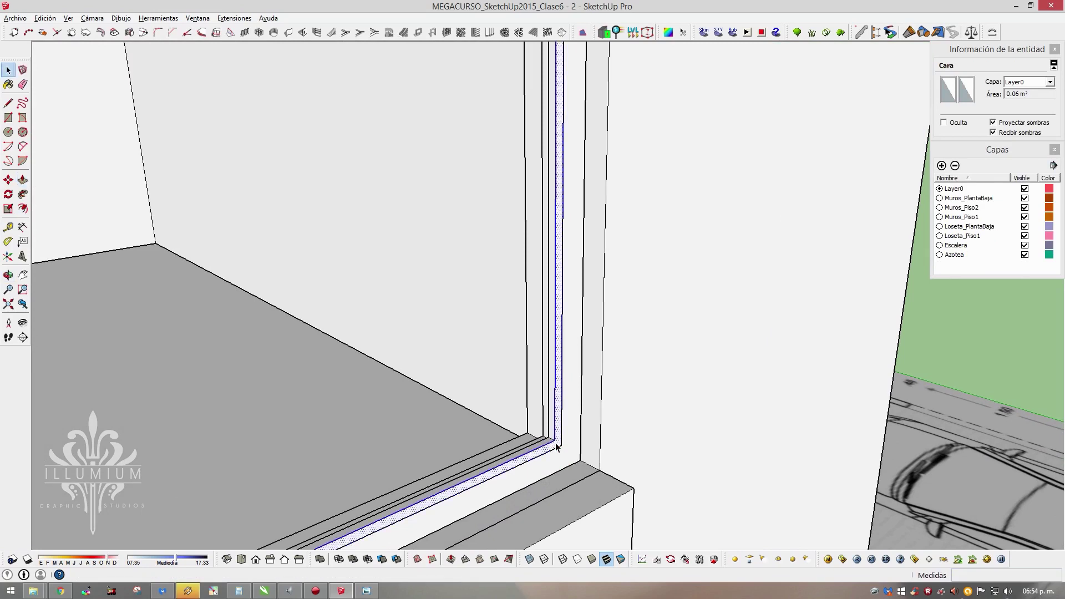
pyautogui.write('gCa')
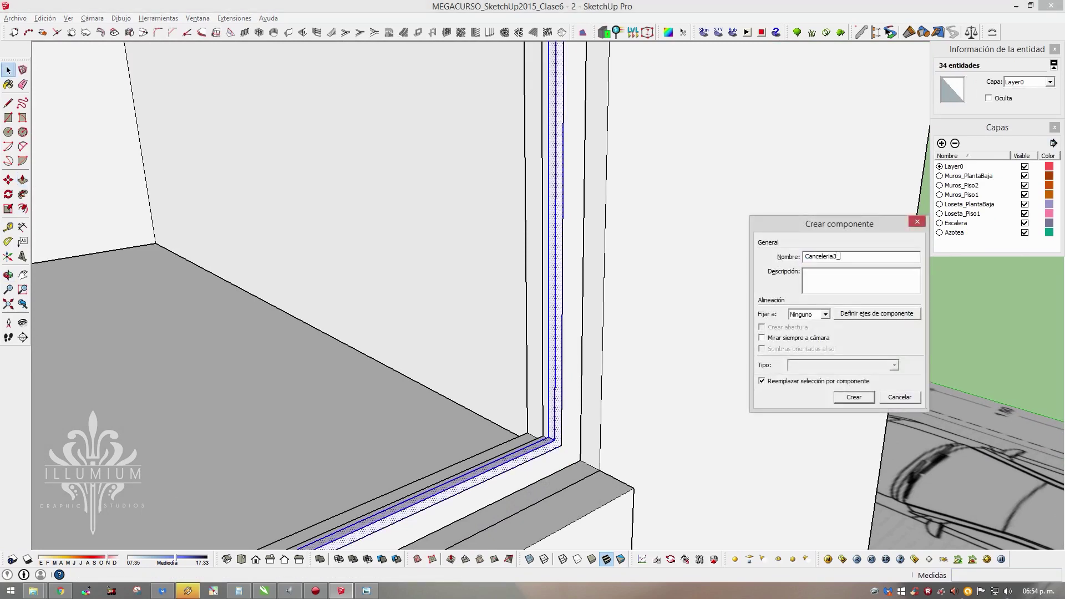
pyautogui.write('1')
pyautogui.press('Return')
pyautogui.scroll(2, 556, 442)
# Shift the Canceleria3_1 inner frame 0.01m to sit inside the outer frame
pyautogui.scroll(2, 556, 442)
pyautogui.press('m')
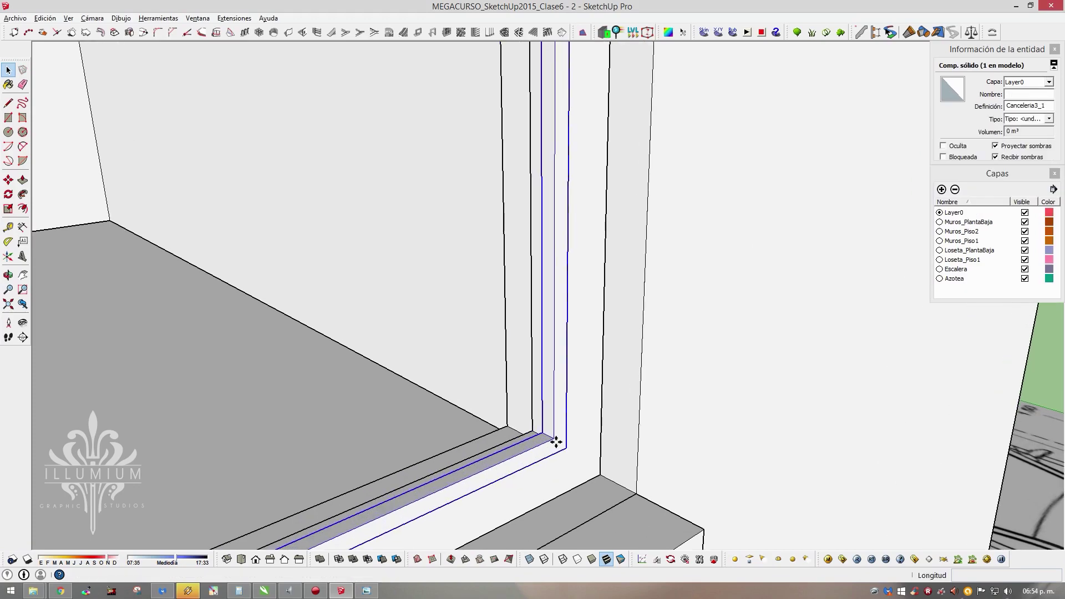
pyautogui.click(556, 443)
pyautogui.click(555, 441)
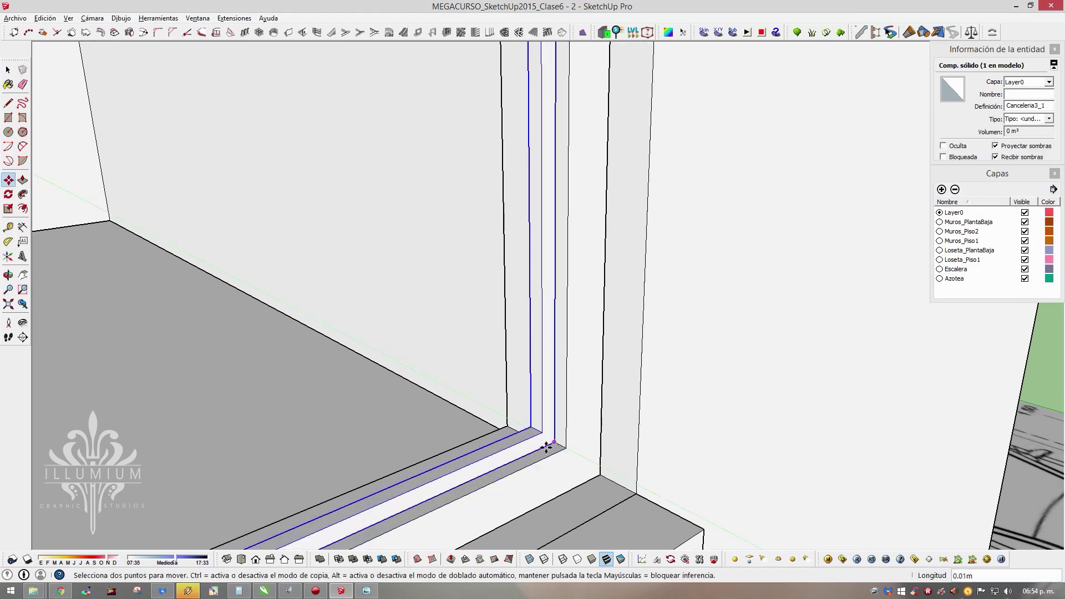
pyautogui.moveTo(546, 446)
pyautogui.mouseDown(button='middle')
pyautogui.moveTo(756, 433)
pyautogui.moveTo(651, 463)
pyautogui.moveTo(656, 456)
pyautogui.mouseUp(button='middle')
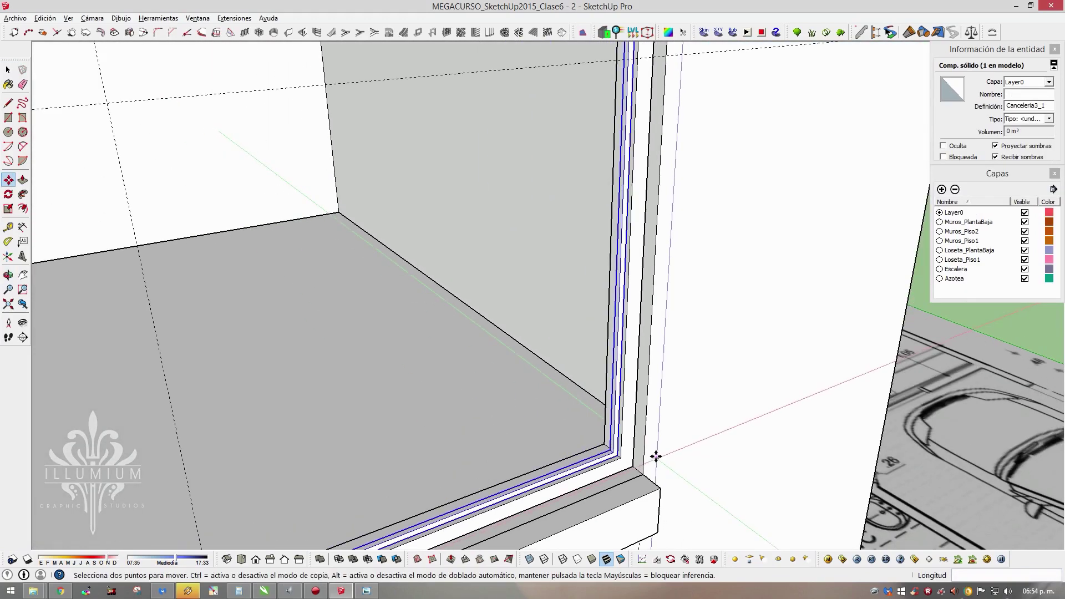
pyautogui.scroll(-5, 656, 456)
pyautogui.scroll(-3, 699, 433)
pyautogui.scroll(3, 539, 330)
pyautogui.press('space')
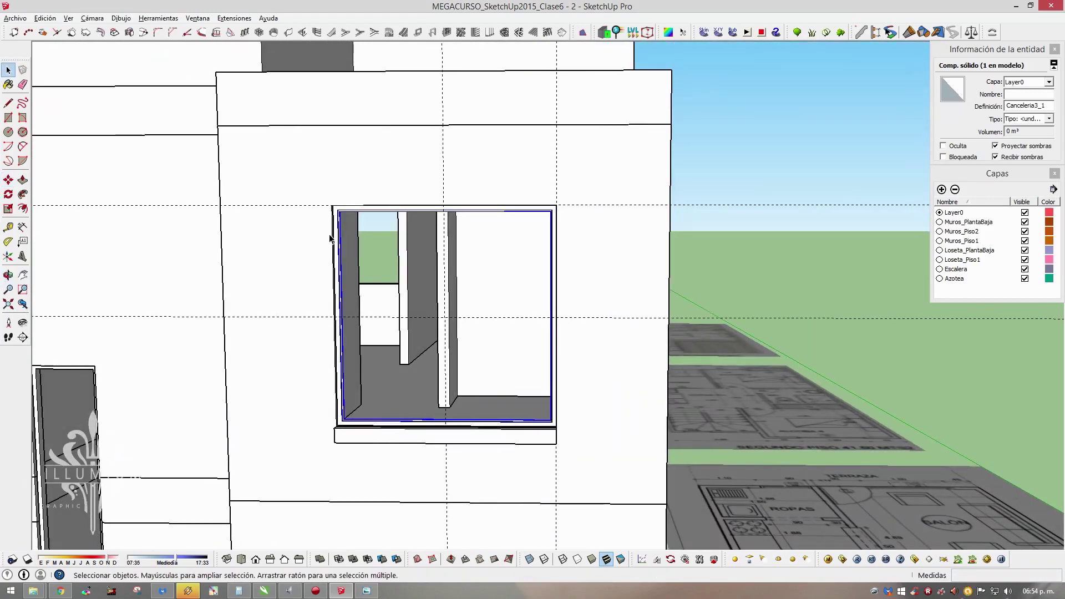
# Inspect the outer frame and the narrow left window frame by selecting them
pyautogui.scroll(3, 330, 239)
pyautogui.scroll(1, 328, 190)
pyautogui.keyDown('shift'); pyautogui.click(376, 210); pyautogui.keyUp('shift')
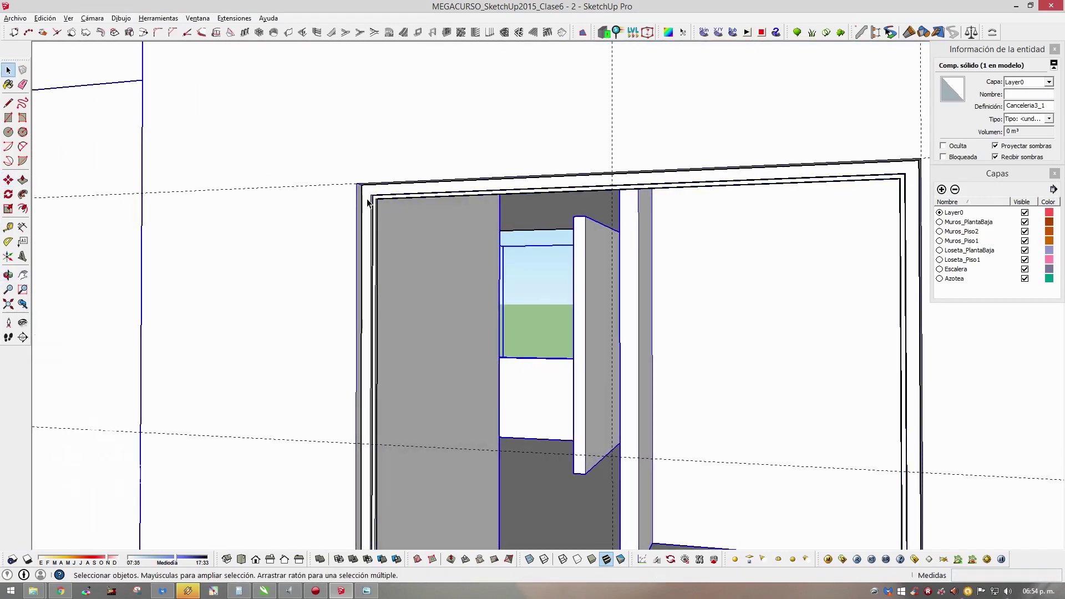
pyautogui.scroll(-2, 374, 212)
pyautogui.scroll(-4, 374, 213)
pyautogui.scroll(2, 277, 311)
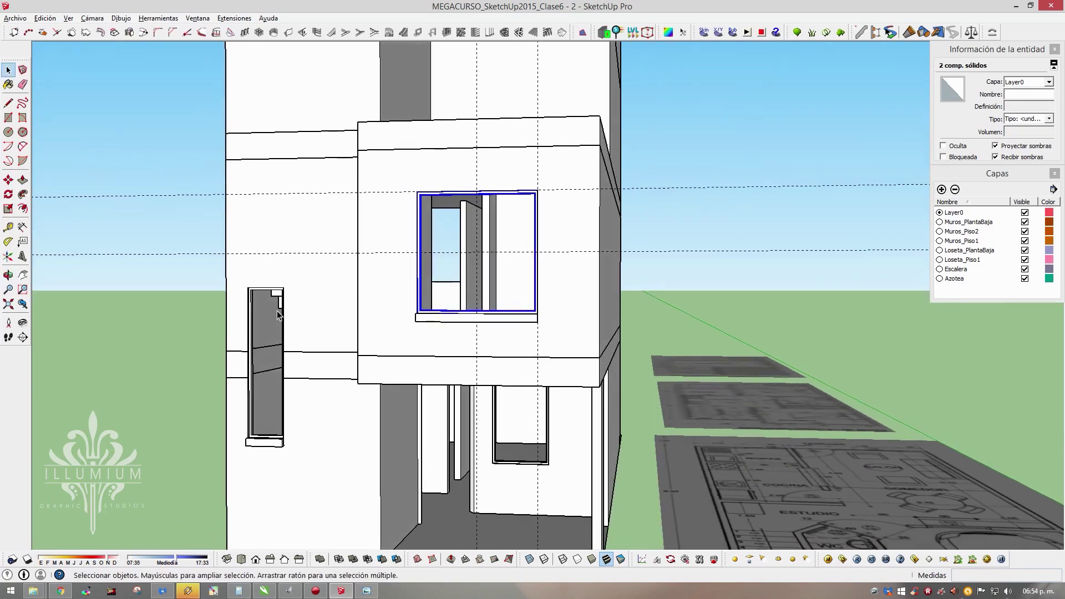
pyautogui.scroll(5, 243, 332)
pyautogui.click(282, 306)
pyautogui.scroll(-3, 285, 302)
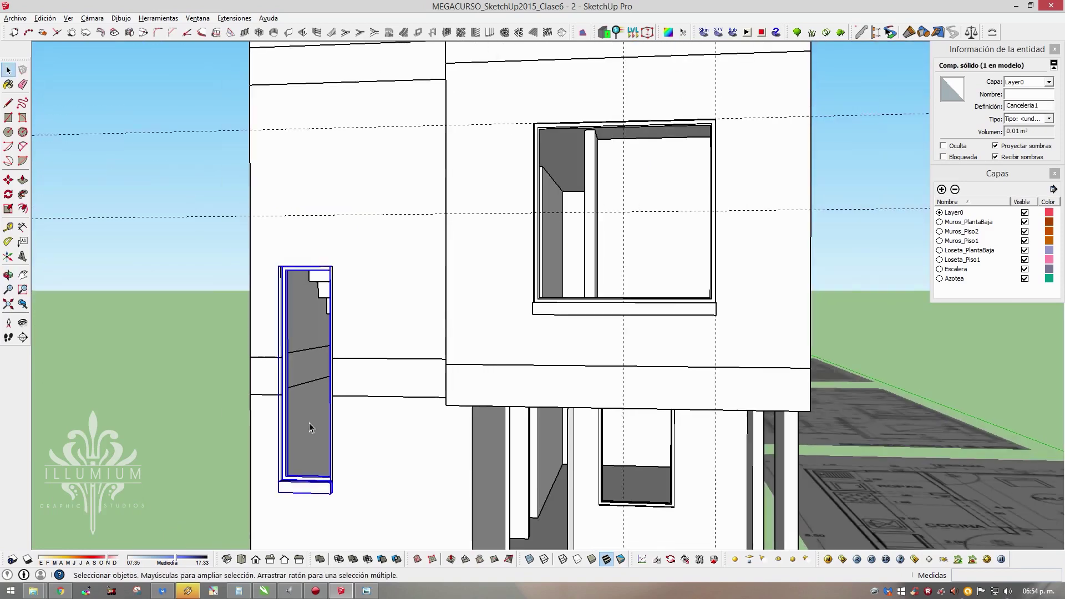
pyautogui.scroll(1, 333, 422)
# Check the first-floor wall component, then select the Cancelera3 window frame
pyautogui.click(671, 312)
pyautogui.scroll(2, 704, 292)
pyautogui.scroll(3, 757, 289)
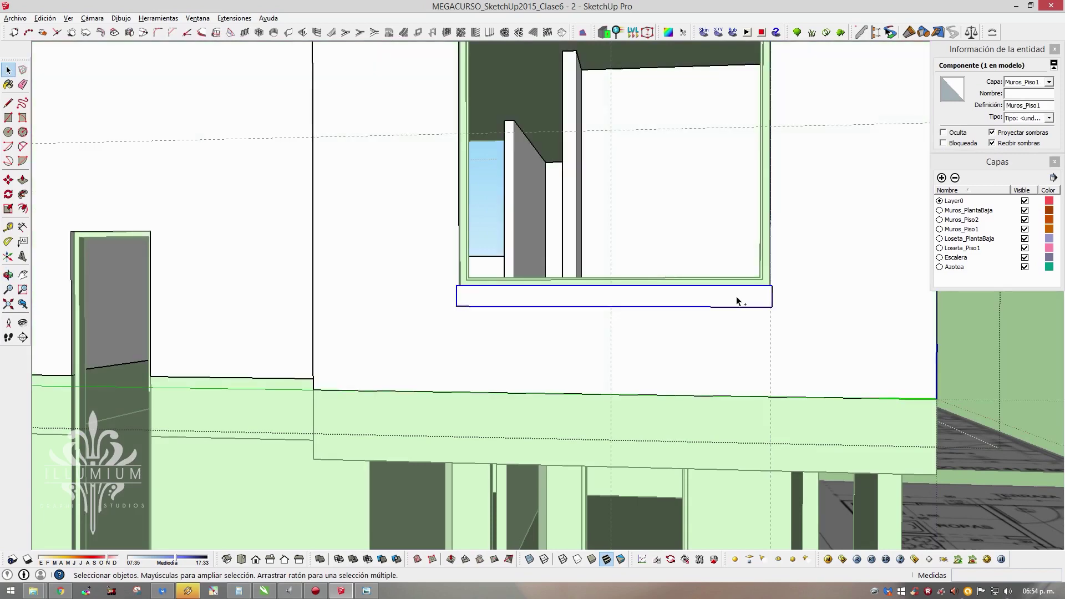
pyautogui.press('Escape')
pyautogui.scroll(-3, 737, 296)
pyautogui.scroll(-3, 740, 297)
pyautogui.click(745, 290)
pyautogui.scroll(3, 745, 293)
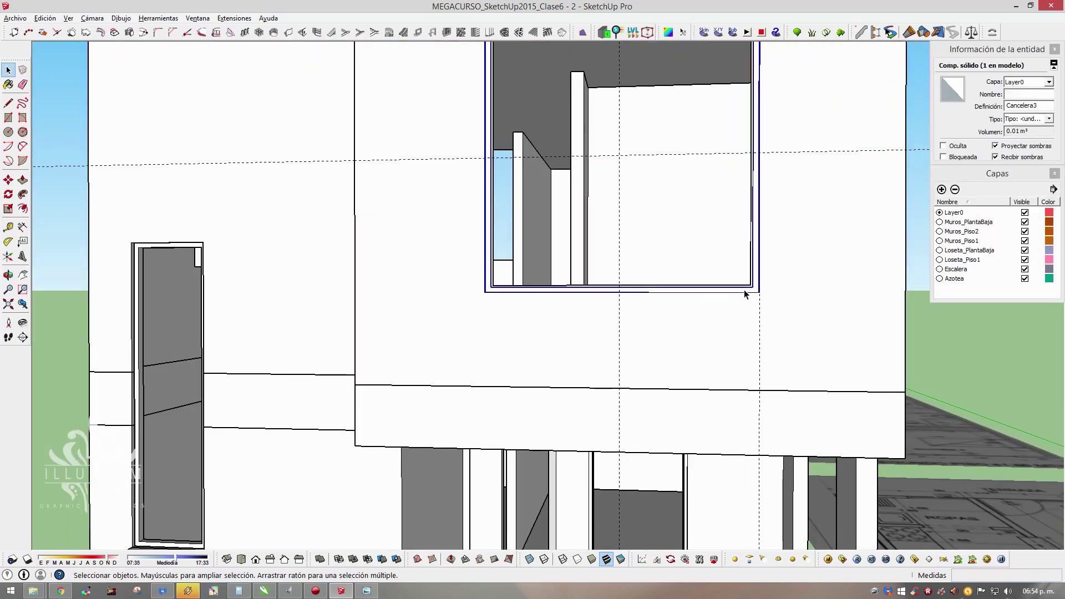
# Paste the copied sill beside the facade and rotate it 180°
pyautogui.hotkey('ctrl', 'v')
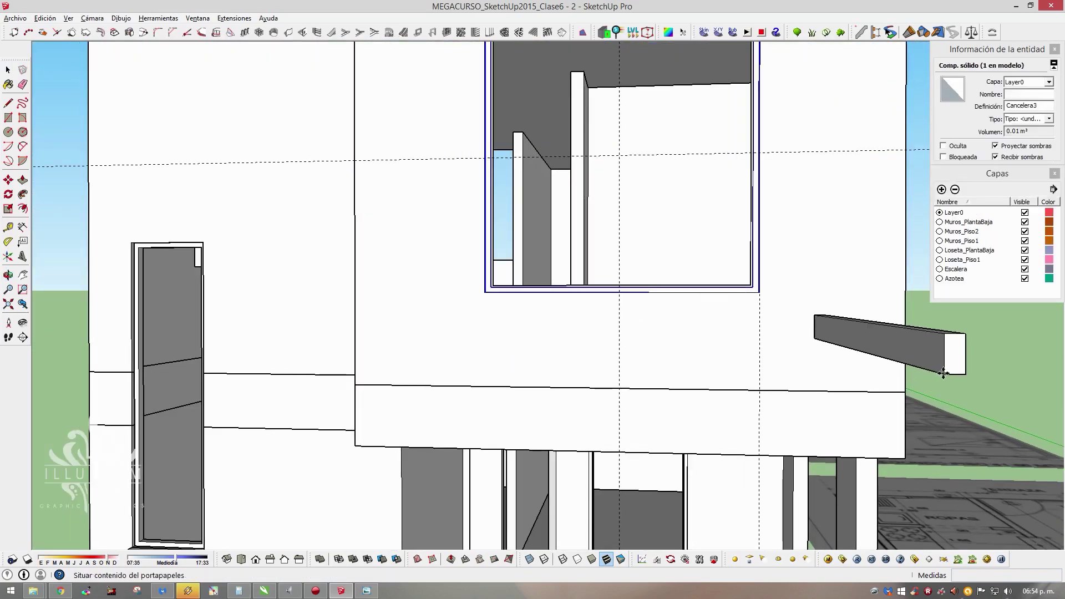
pyautogui.click(832, 344)
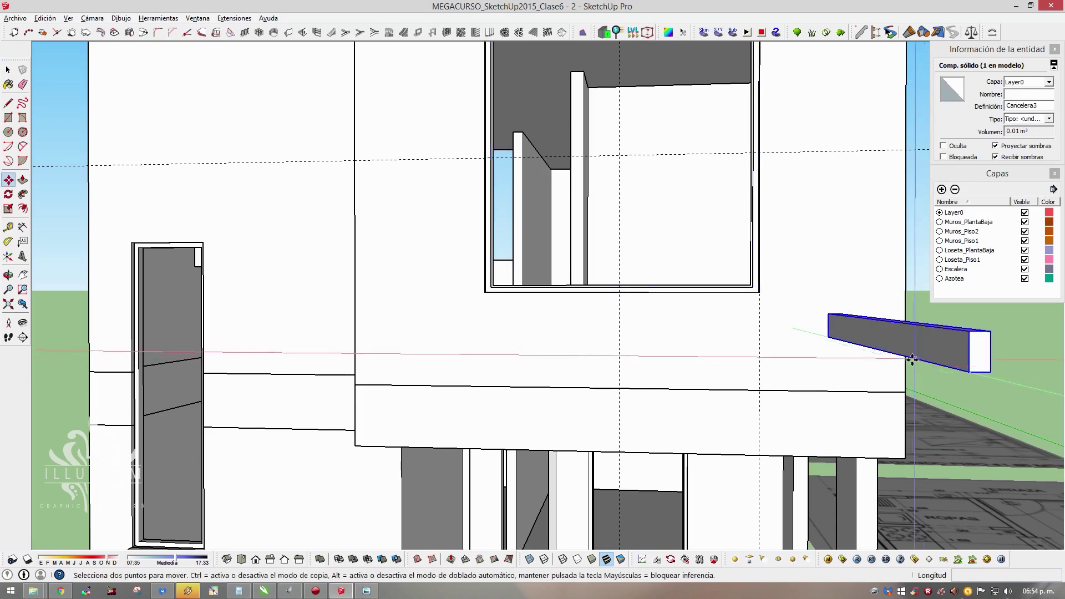
pyautogui.moveTo(833, 343)
pyautogui.mouseDown(button='middle')
pyautogui.moveTo(792, 410)
pyautogui.moveTo(799, 421)
pyautogui.mouseUp(button='middle')
pyautogui.press('q')
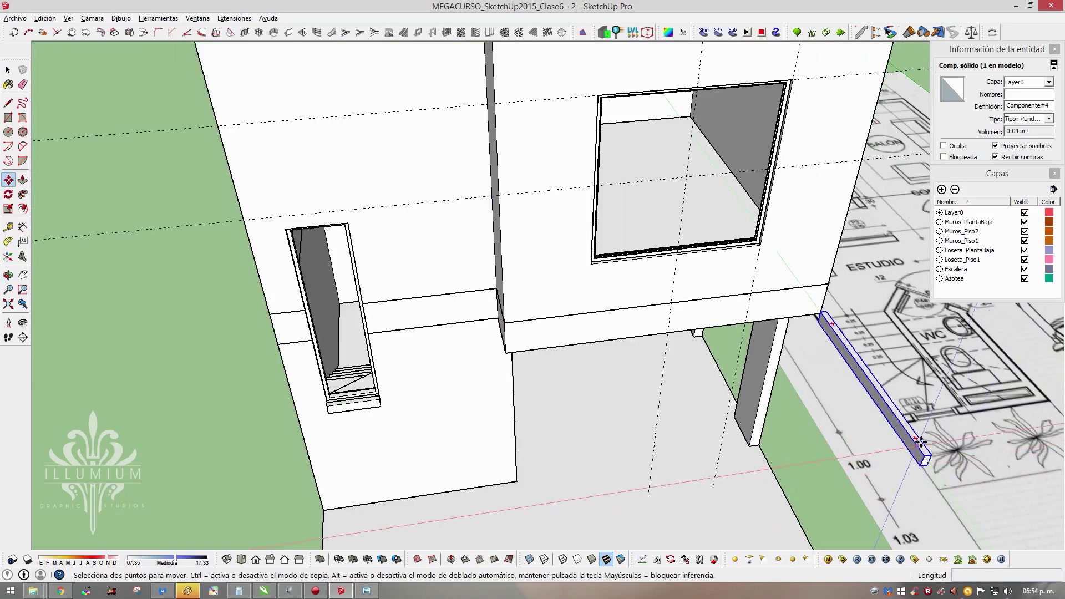
pyautogui.click(871, 377)
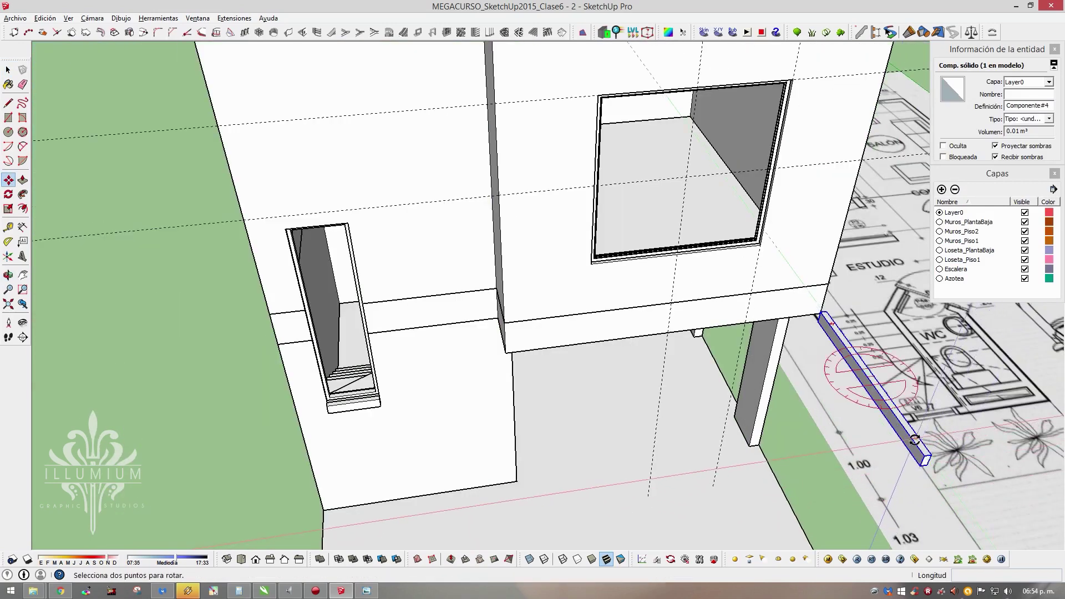
pyautogui.click(775, 390)
pyautogui.click(774, 395)
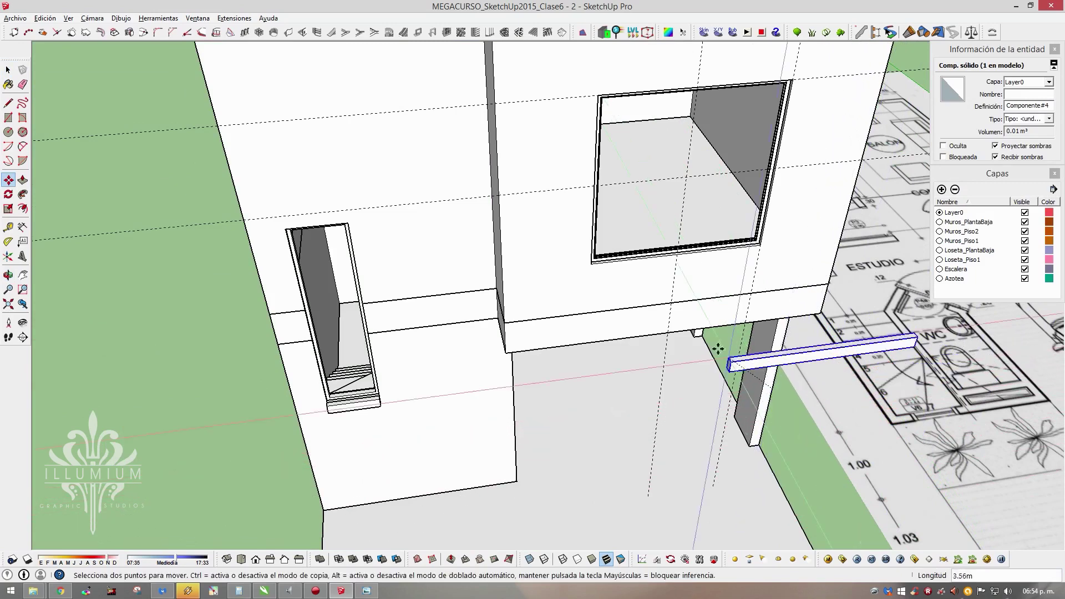
pyautogui.press('Escape')
pyautogui.scroll(3, 459, 245)
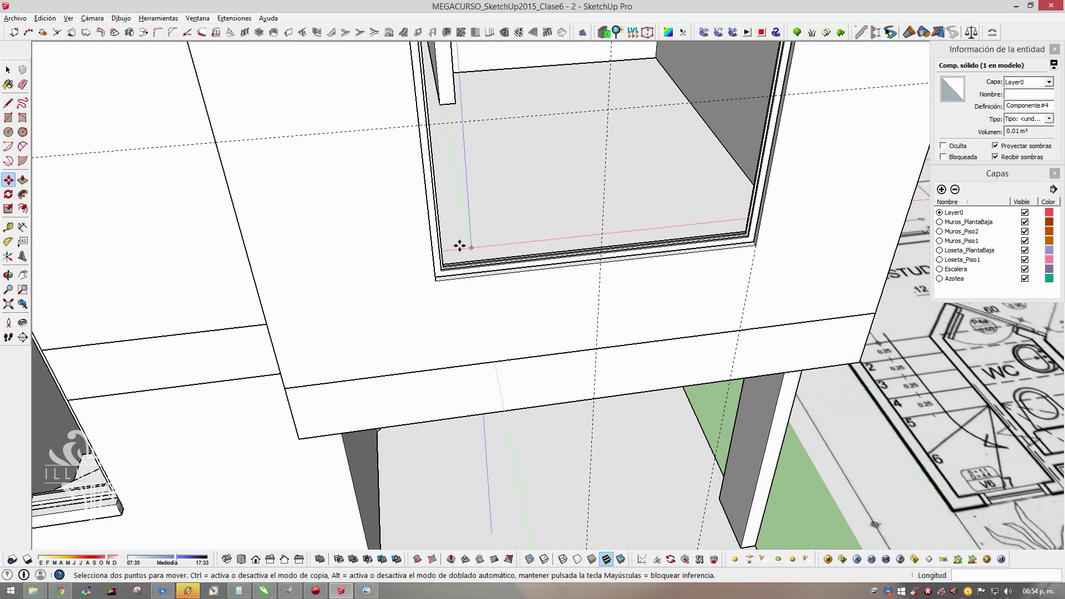
pyautogui.scroll(-5, 611, 360)
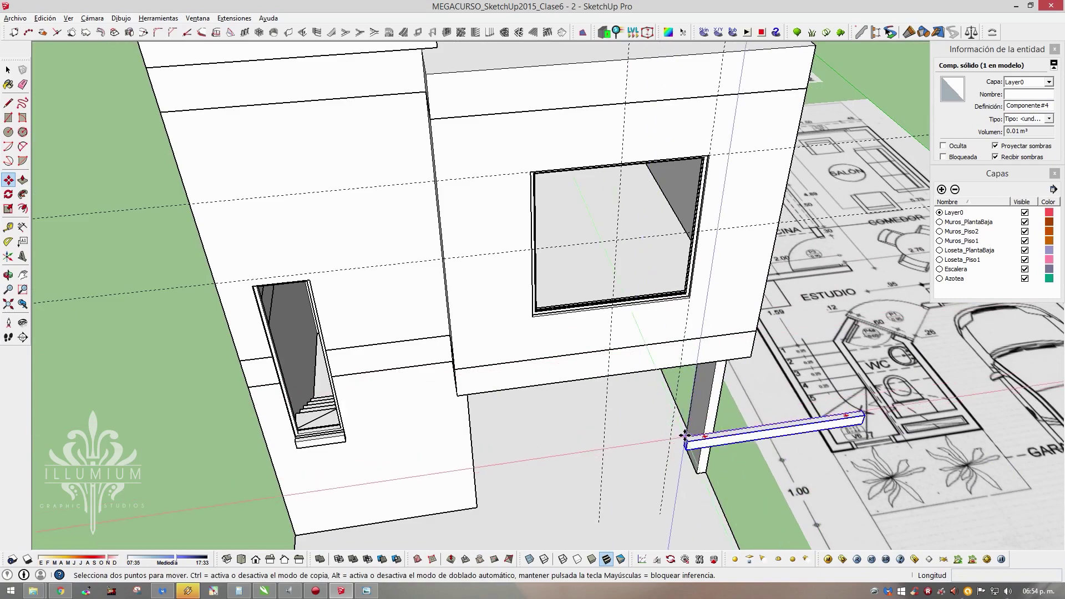
# Move the sill to the lower corner of the upper square window
pyautogui.click(722, 434)
pyautogui.moveTo(530, 319)
pyautogui.mouseDown(button='middle')
pyautogui.moveTo(685, 316)
pyautogui.moveTo(430, 231)
pyautogui.moveTo(765, 368)
pyautogui.moveTo(422, 309)
pyautogui.mouseUp(button='middle')
pyautogui.scroll(3, 422, 310)
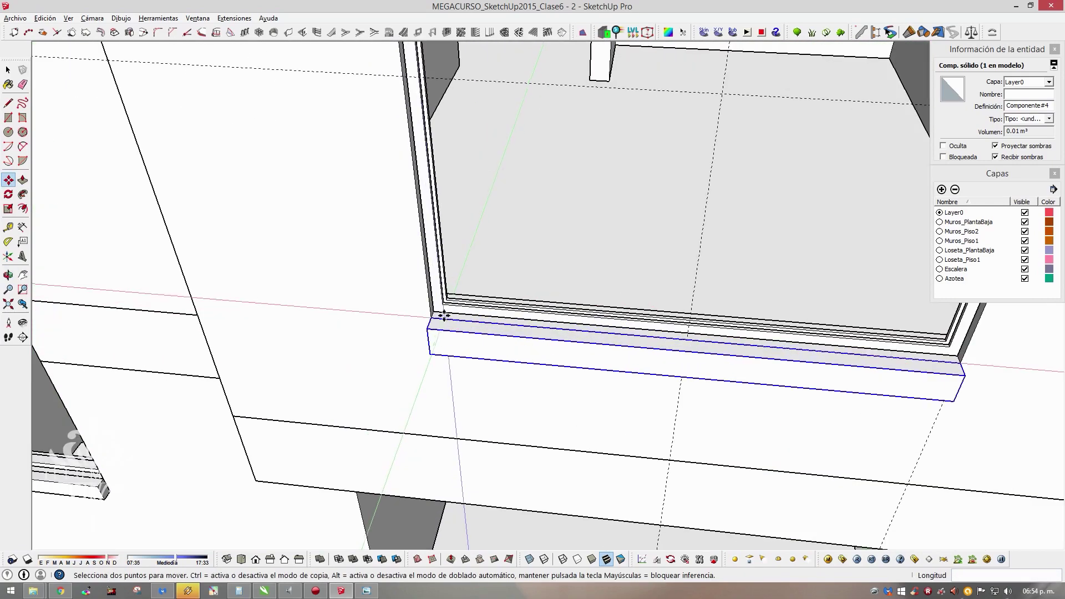
pyautogui.click(442, 311)
pyautogui.press('space')
# Combine the frames and sill into the Canceleria_completa1 component
pyautogui.scroll(2, 446, 308)
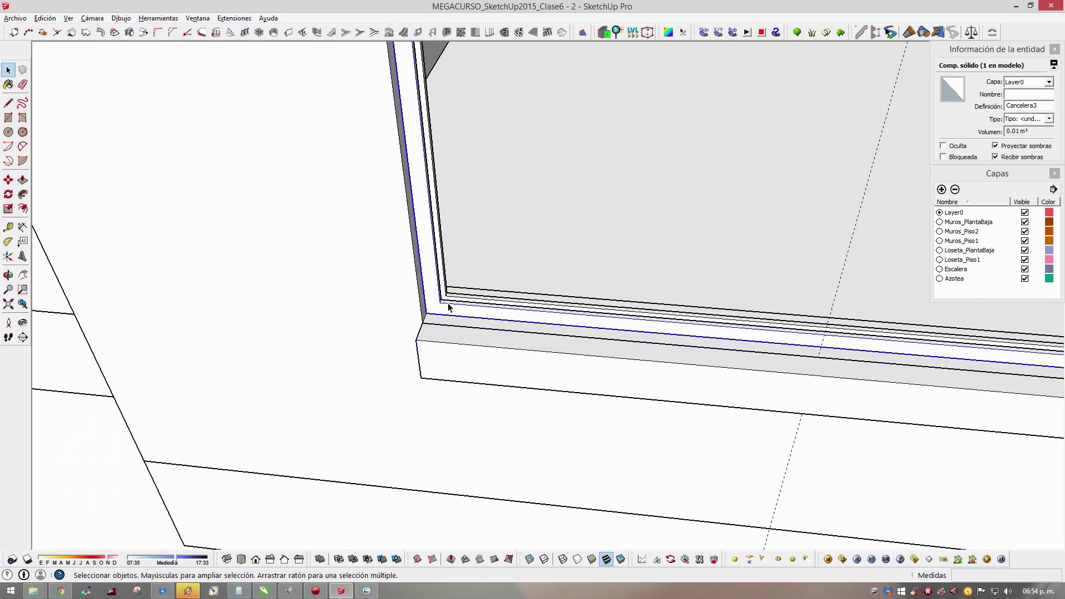
pyautogui.keyDown('shift'); pyautogui.click(447, 342); pyautogui.keyUp('shift')
pyautogui.press('g')
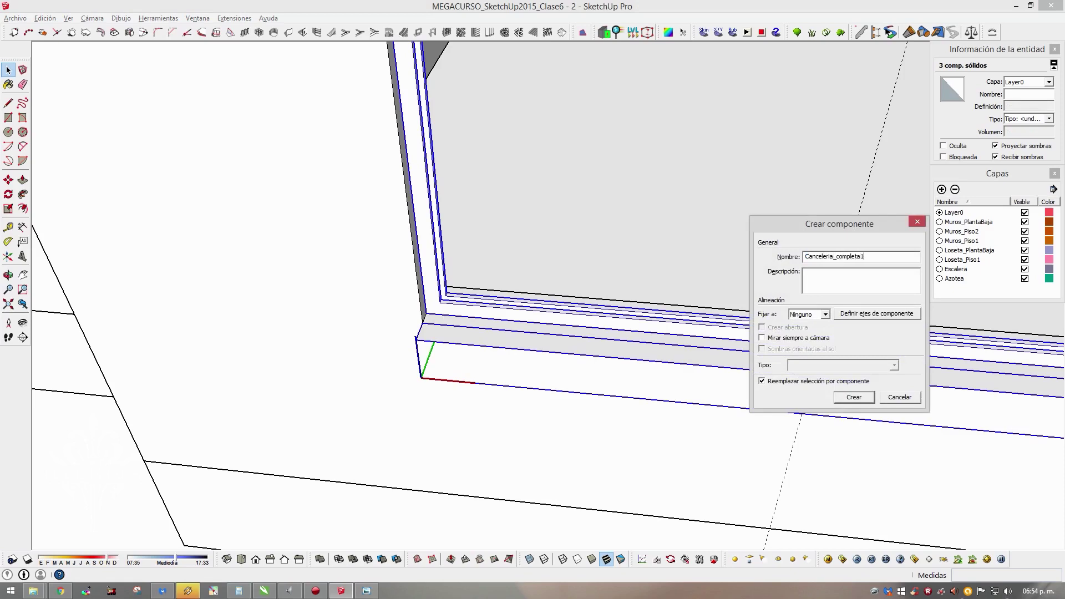
pyautogui.press('Return')
pyautogui.scroll(-3, 448, 337)
# Check the narrow left window and the combined upper window components in Entity Info
pyautogui.scroll(-4, 457, 342)
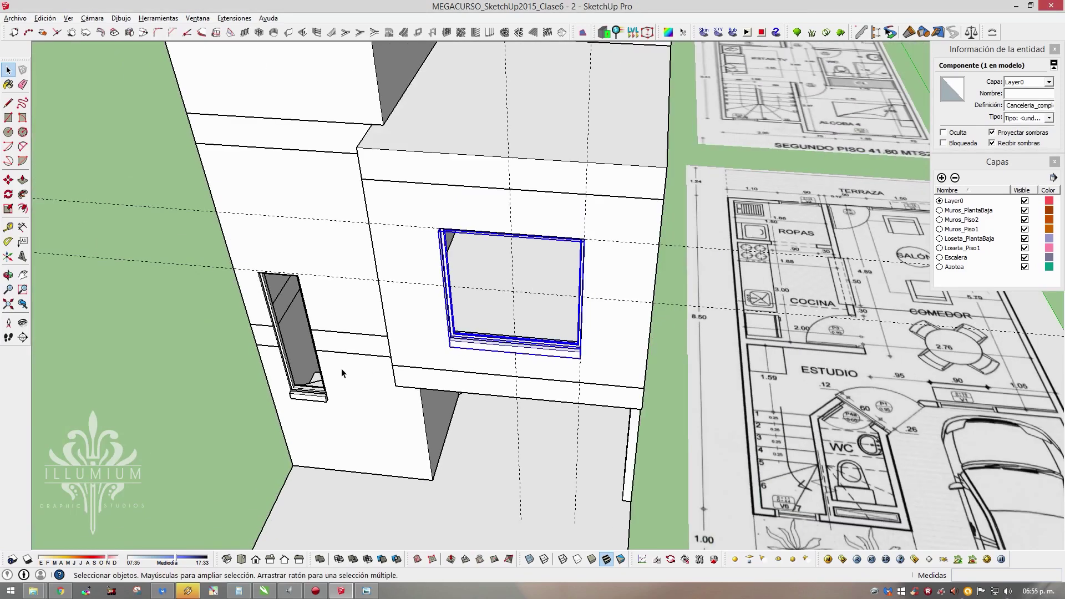
pyautogui.scroll(3, 298, 418)
pyautogui.click(298, 419)
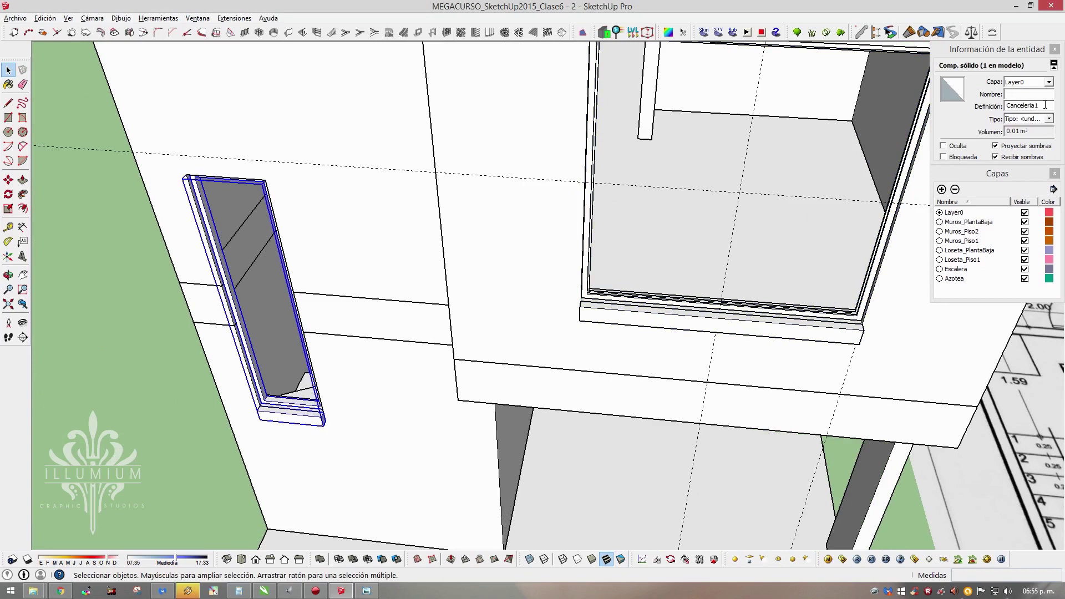
pyautogui.click(1040, 105)
pyautogui.write('_completa')
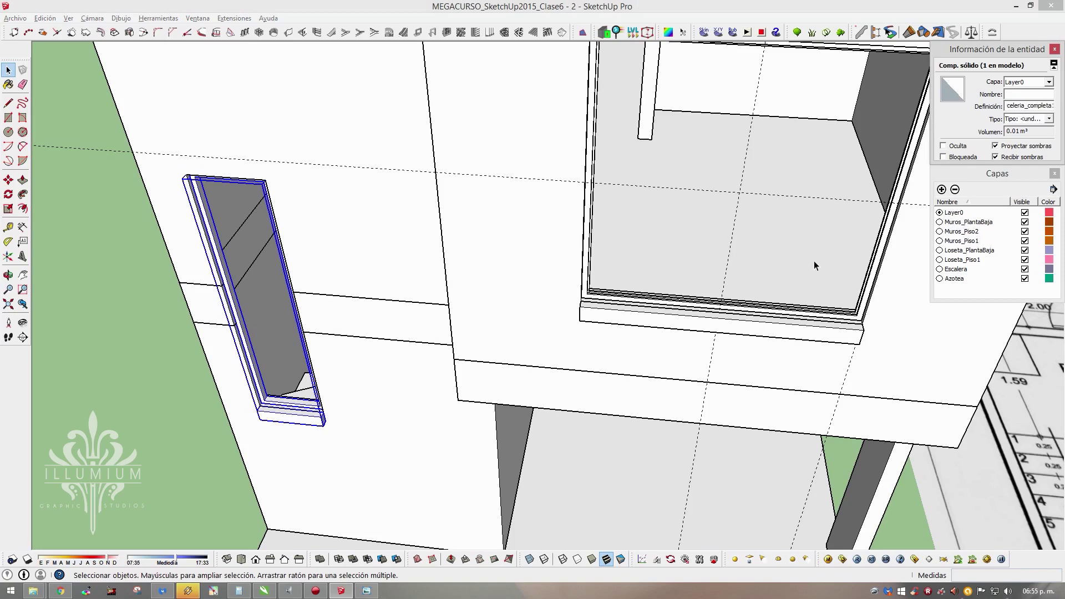
pyautogui.click(802, 312)
# Box-select the three leftover guide lines around the house front
pyautogui.scroll(-5, 716, 326)
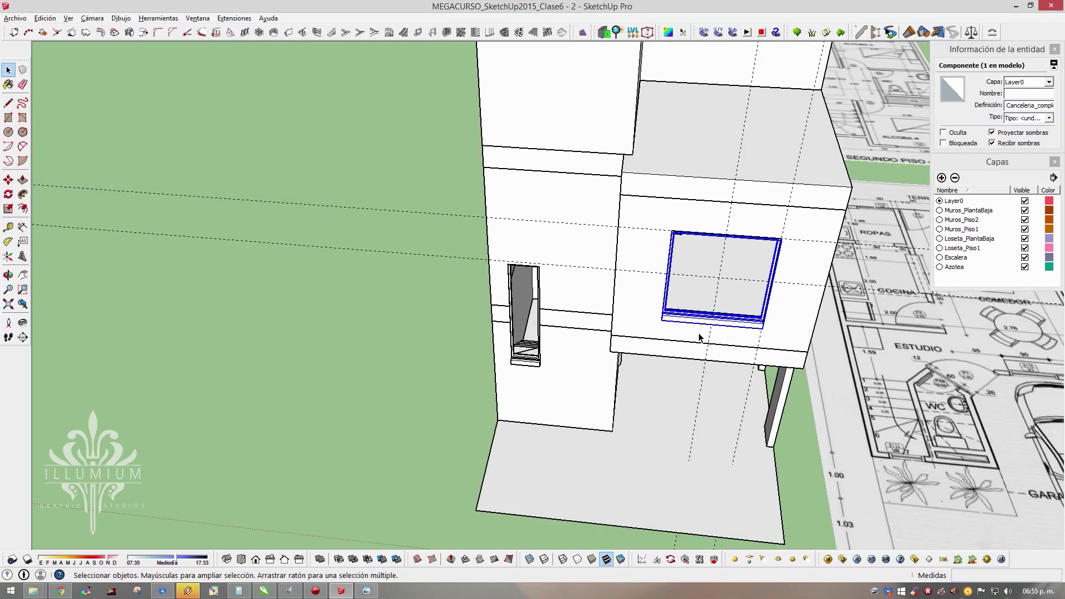
pyautogui.moveTo(701, 332)
pyautogui.mouseDown(button='middle')
pyautogui.moveTo(677, 191)
pyautogui.moveTo(682, 319)
pyautogui.moveTo(645, 272)
pyautogui.mouseUp(button='middle')
pyautogui.scroll(2, 713, 183)
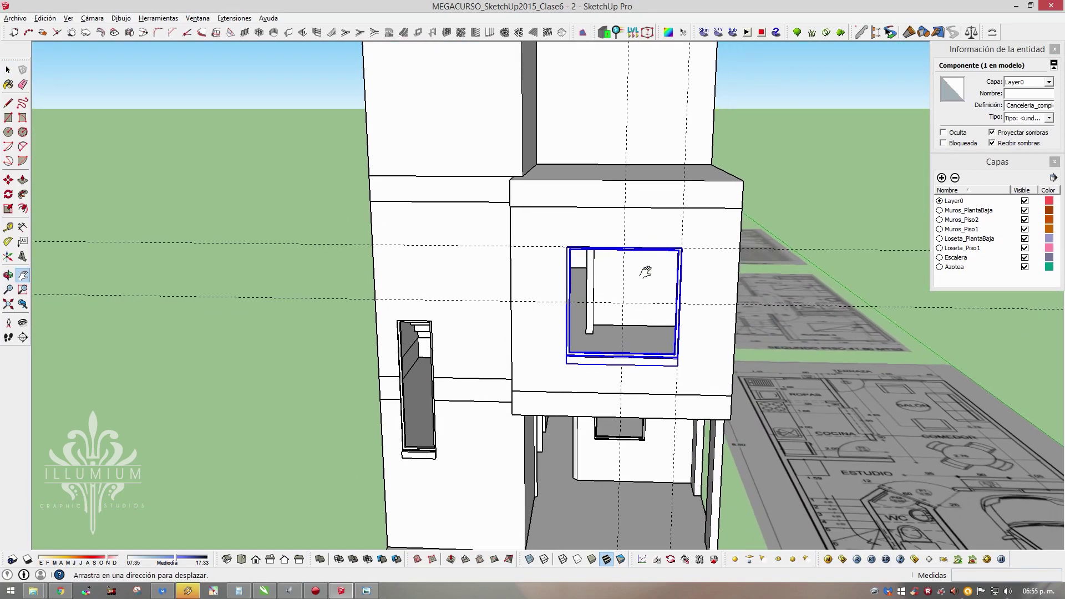
pyautogui.scroll(-4, 645, 272)
pyautogui.scroll(2, 610, 244)
pyautogui.scroll(2, 594, 228)
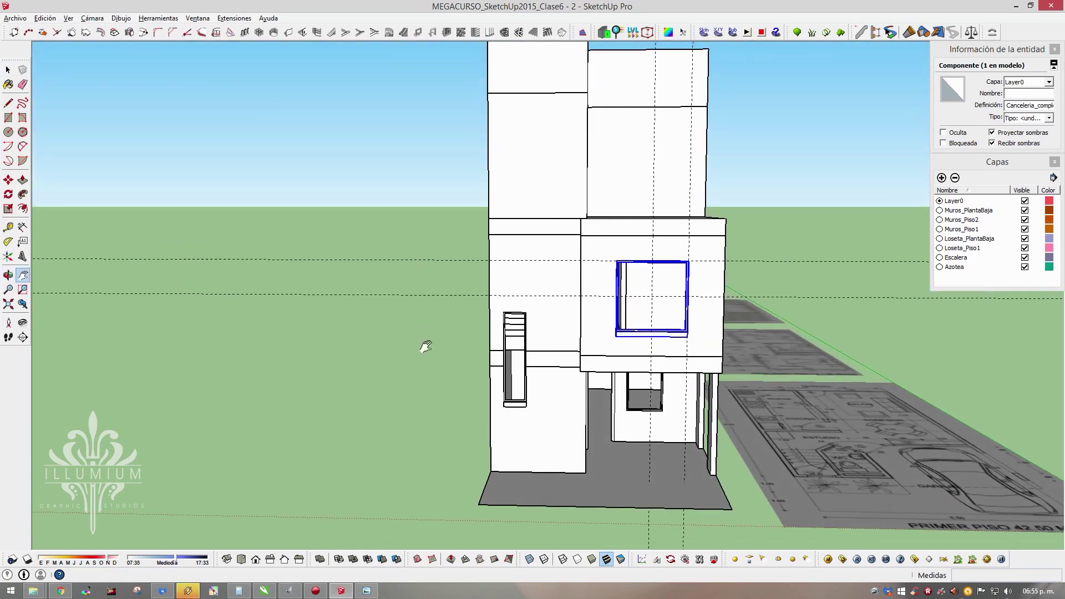
pyautogui.keyDown('shift'); pyautogui.moveTo(426, 346); pyautogui.dragTo(381, 242, button='middle'); pyautogui.keyUp('shift')
pyautogui.moveTo(394, 247); pyautogui.dragTo(338, 94)
pyautogui.moveTo(682, 129); pyautogui.dragTo(680, 169)
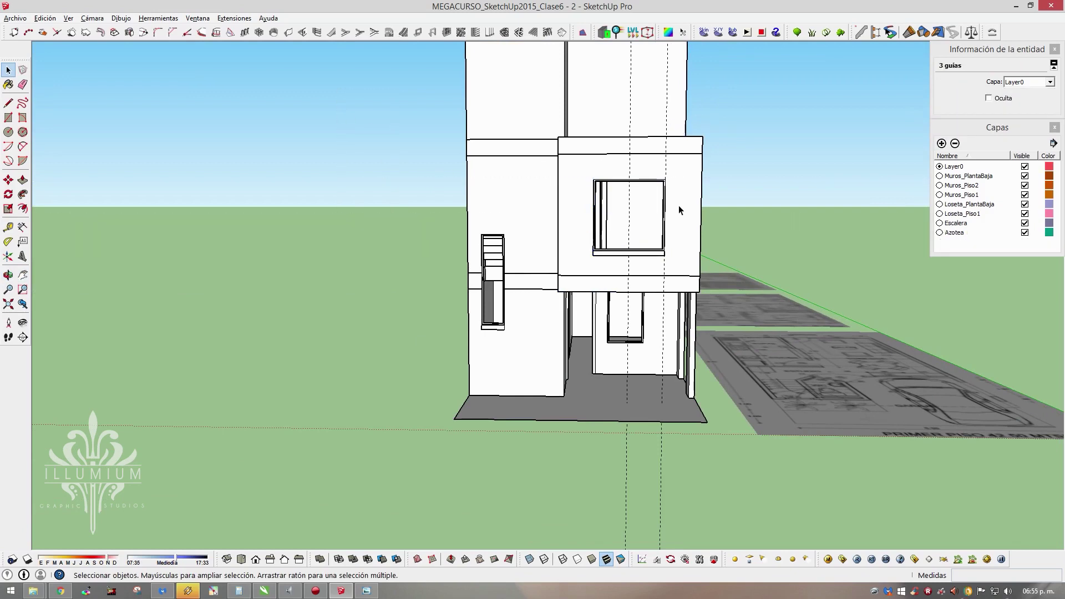
pyautogui.scroll(-2, 604, 389)
# Orbit around the house to inspect the finished upper window on the facade
pyautogui.moveTo(607, 333)
pyautogui.mouseDown(button='middle')
pyautogui.moveTo(584, 330)
pyautogui.moveTo(552, 417)
pyautogui.moveTo(601, 285)
pyautogui.moveTo(624, 410)
pyautogui.mouseUp(button='middle')
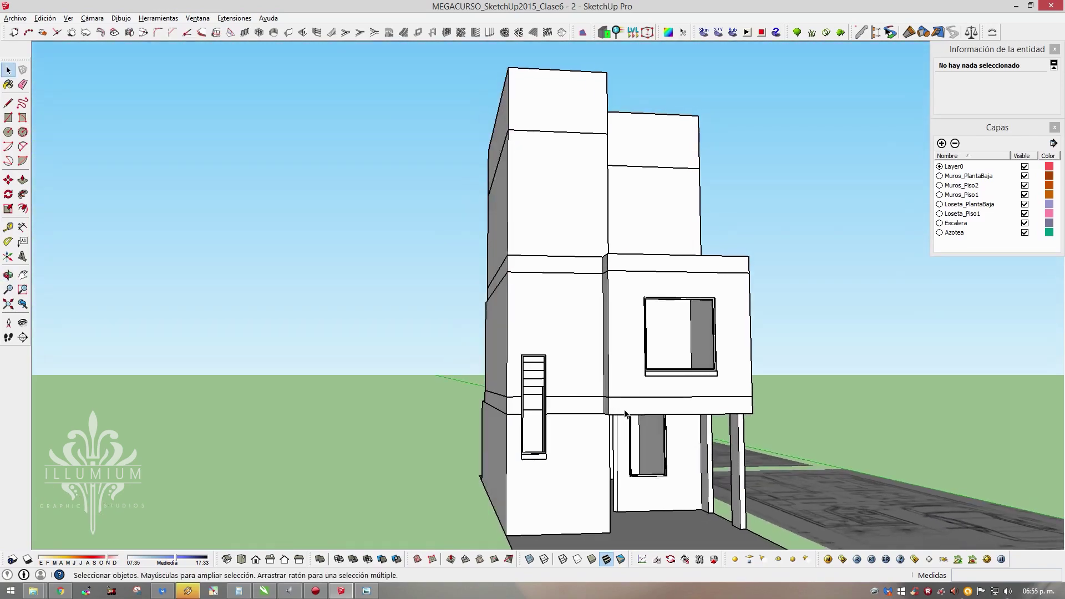
pyautogui.scroll(3, 624, 410)
pyautogui.scroll(2, 649, 374)
pyautogui.moveTo(649, 374); pyautogui.dragTo(523, 392, button='middle')
pyautogui.scroll(-3, 460, 373)
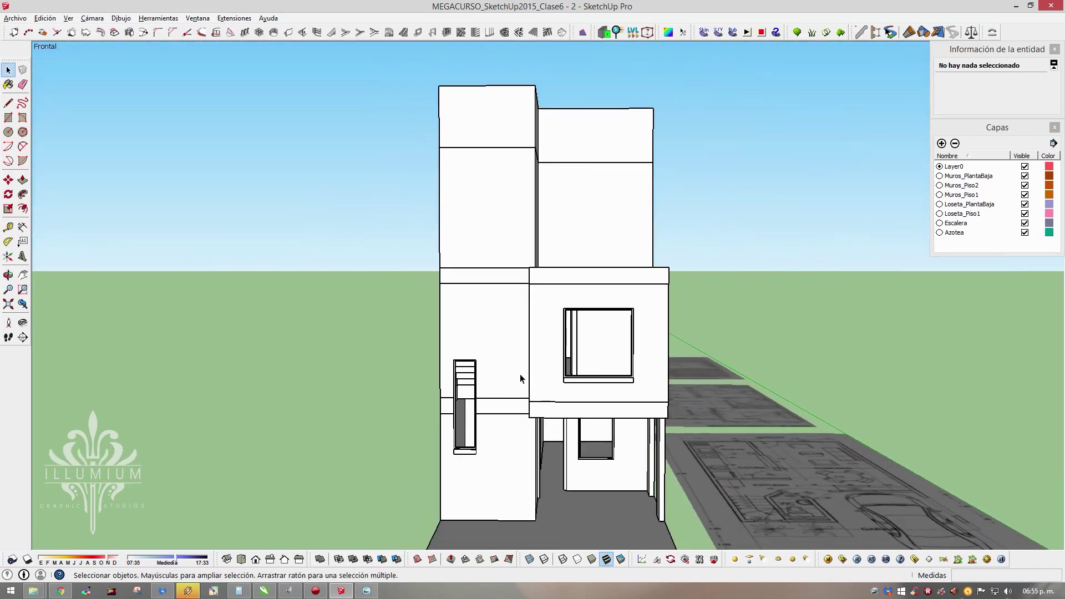
pyautogui.moveTo(459, 373)
pyautogui.mouseDown(button='middle')
pyautogui.moveTo(440, 323)
pyautogui.moveTo(601, 298)
pyautogui.moveTo(480, 368)
pyautogui.moveTo(428, 213)
pyautogui.moveTo(507, 335)
pyautogui.mouseUp(button='middle')
pyautogui.scroll(3, 506, 335)
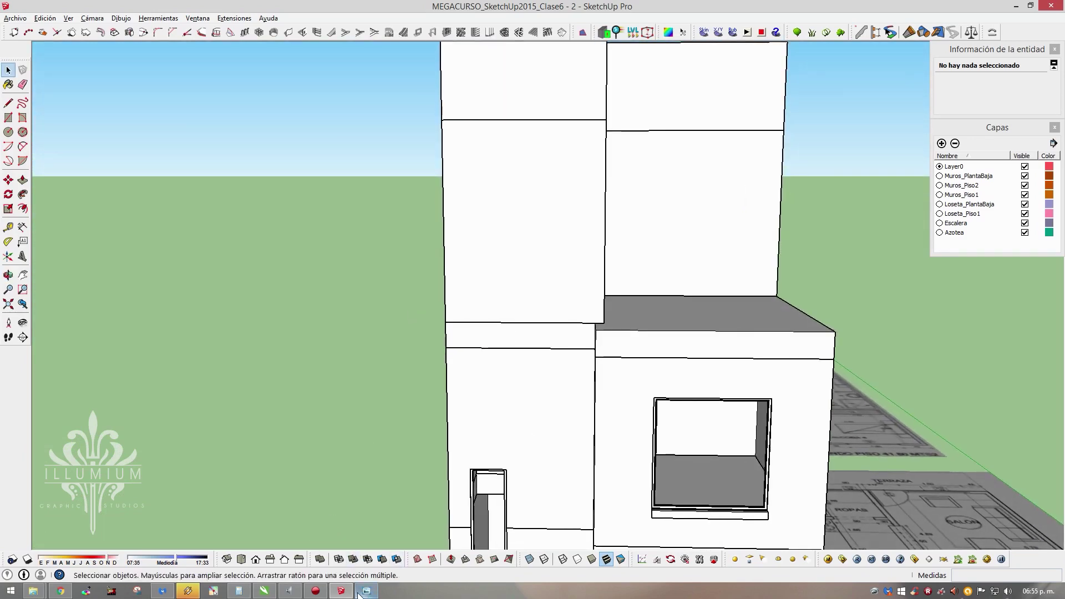
pyautogui.scroll(-2, 544, 341)
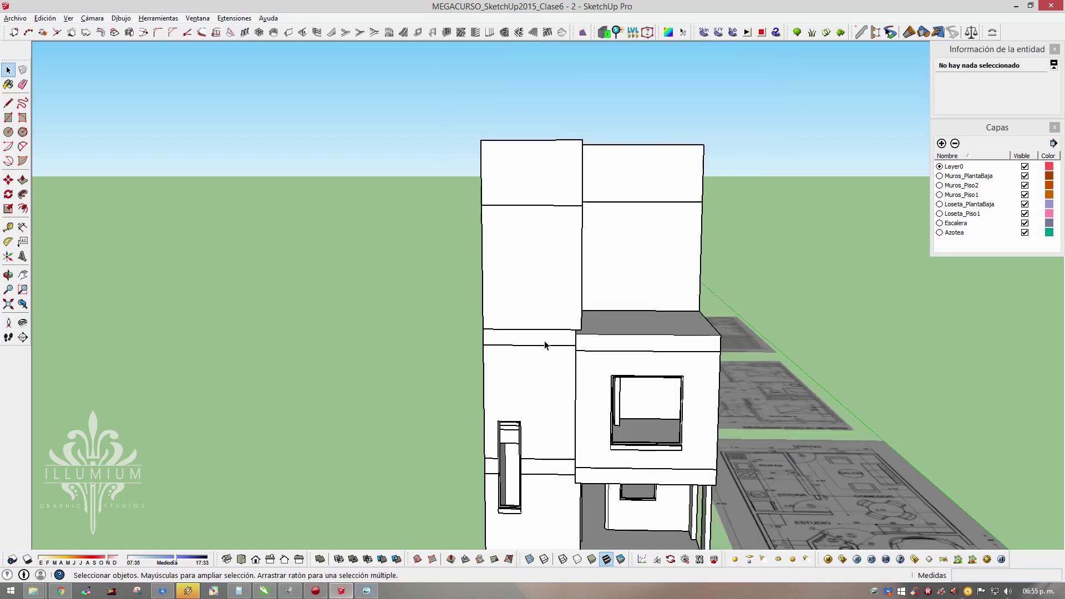
pyautogui.moveTo(544, 340); pyautogui.dragTo(520, 320, button='middle')
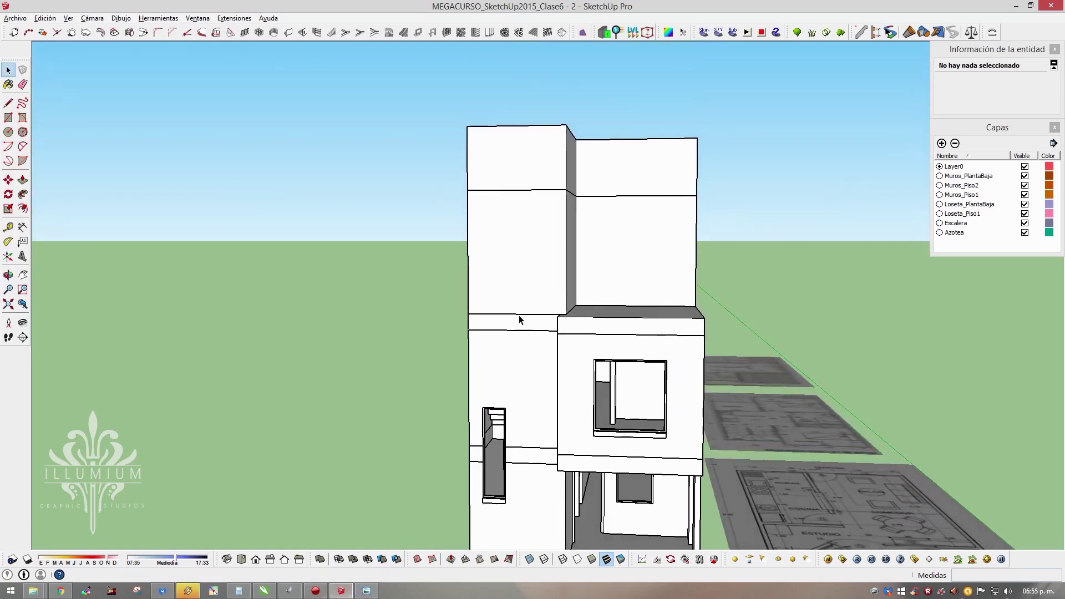
pyautogui.scroll(-2, 519, 320)
pyautogui.moveTo(520, 320); pyautogui.dragTo(532, 330, button='middle')
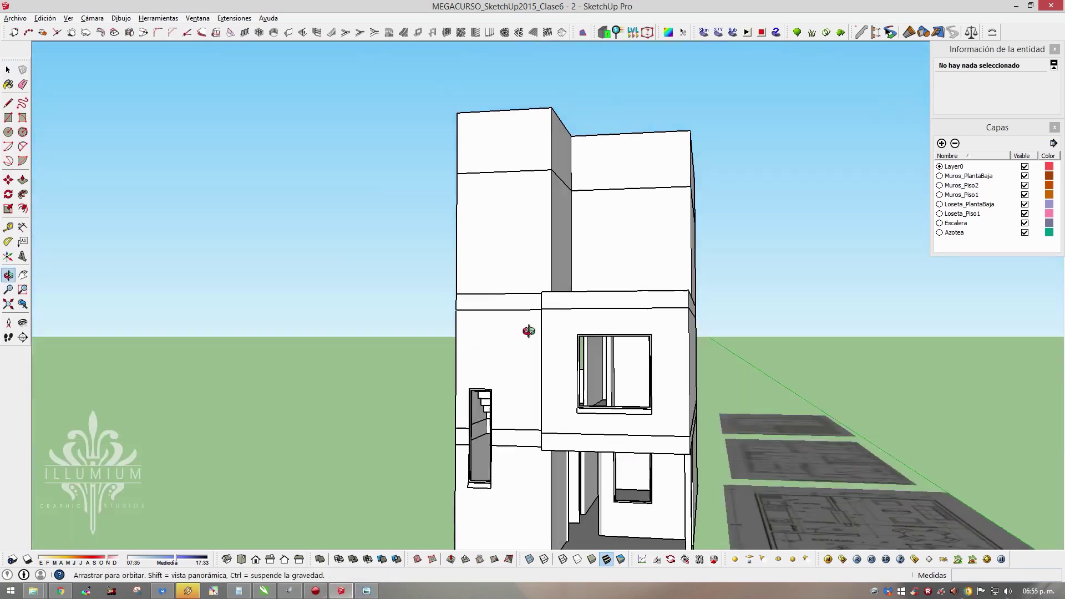
pyautogui.scroll(2, 533, 331)
pyautogui.moveTo(614, 340); pyautogui.dragTo(495, 373, button='middle')
pyautogui.scroll(3, 491, 316)
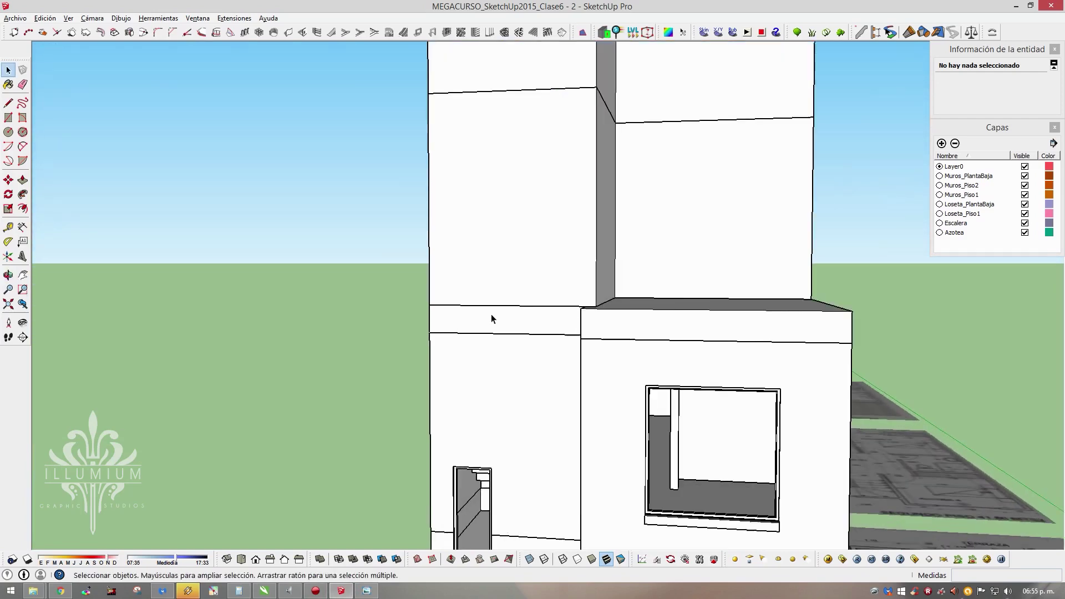
pyautogui.scroll(-1, 497, 351)
pyautogui.scroll(2, 565, 326)
pyautogui.moveTo(566, 326); pyautogui.dragTo(568, 327, button='middle')
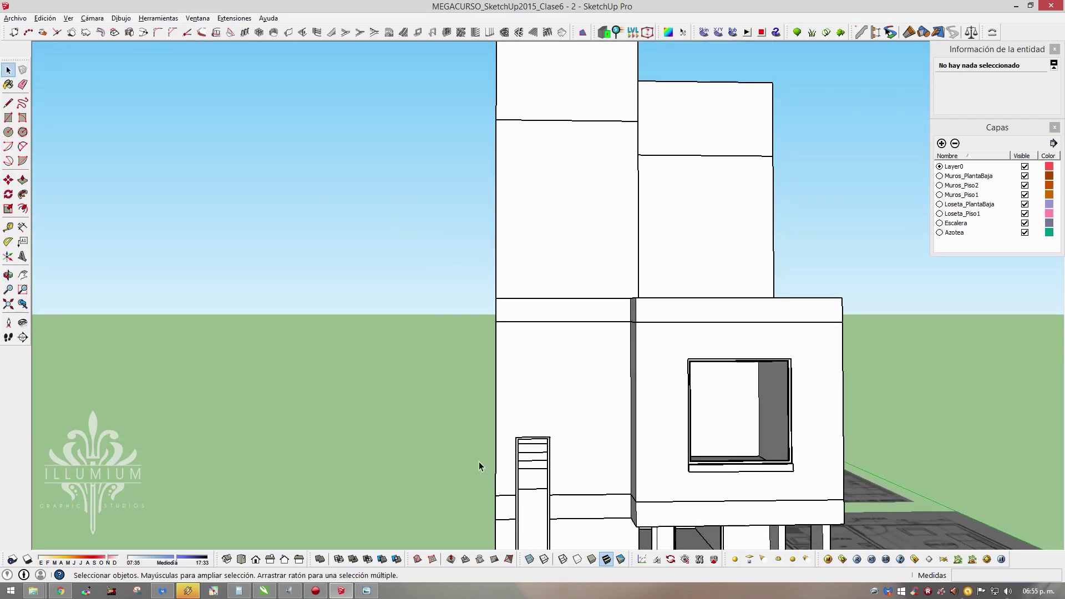
# Bring up the CorteCasaTipo facade drawing and zoom in on the narrow stacked windows
pyautogui.click(366, 591)
pyautogui.scroll(-3, 783, 300)
pyautogui.scroll(1, 783, 300)
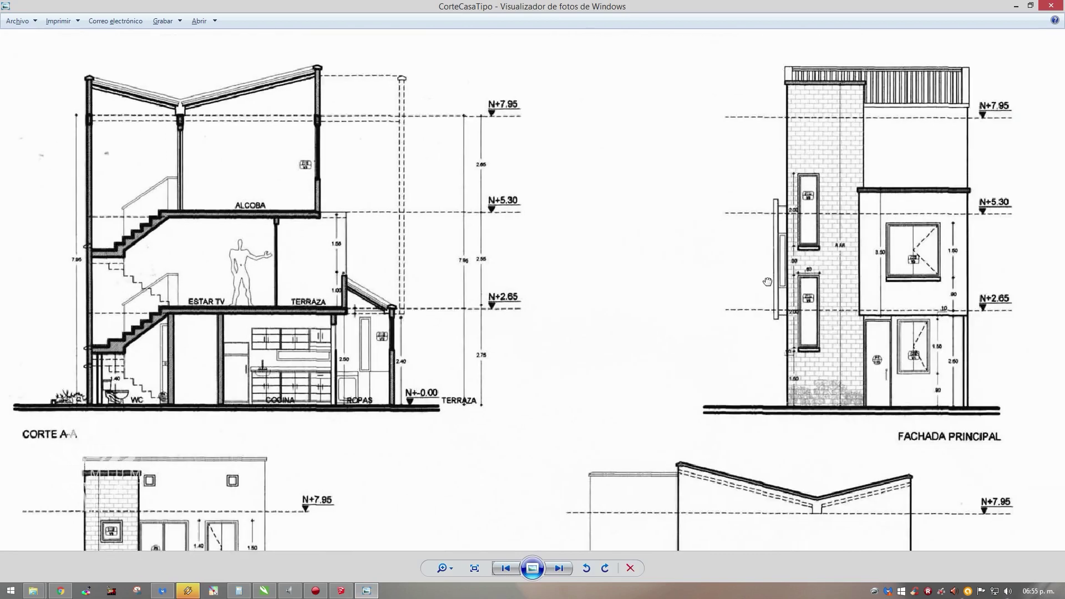
pyautogui.scroll(3, 782, 299)
pyautogui.scroll(-1, 782, 300)
pyautogui.scroll(-1, 721, 321)
pyautogui.scroll(-1, 638, 344)
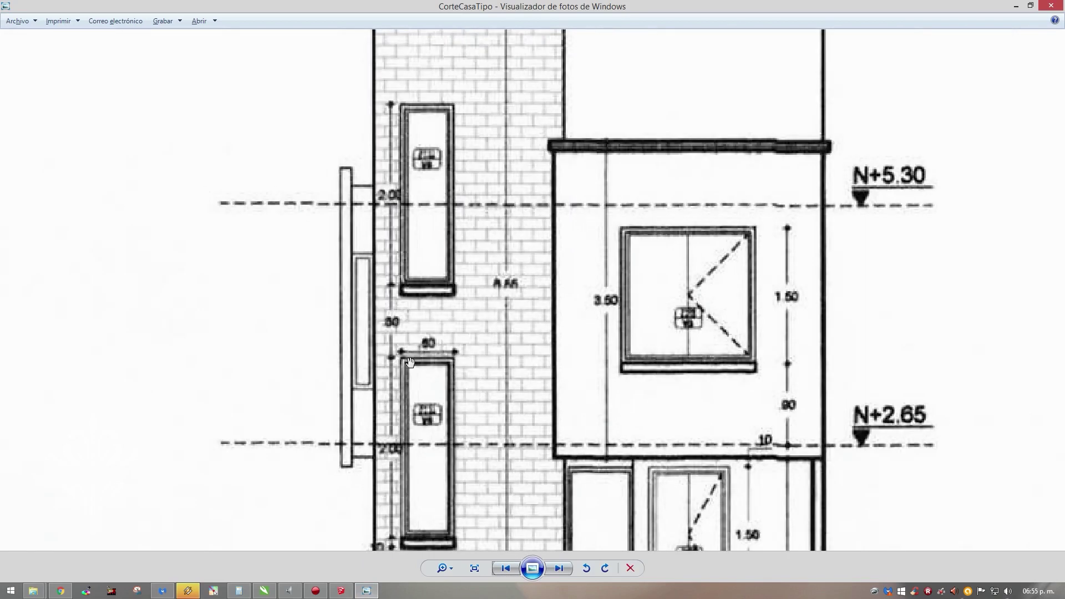
pyautogui.scroll(-2, 555, 377)
pyautogui.scroll(-1, 554, 378)
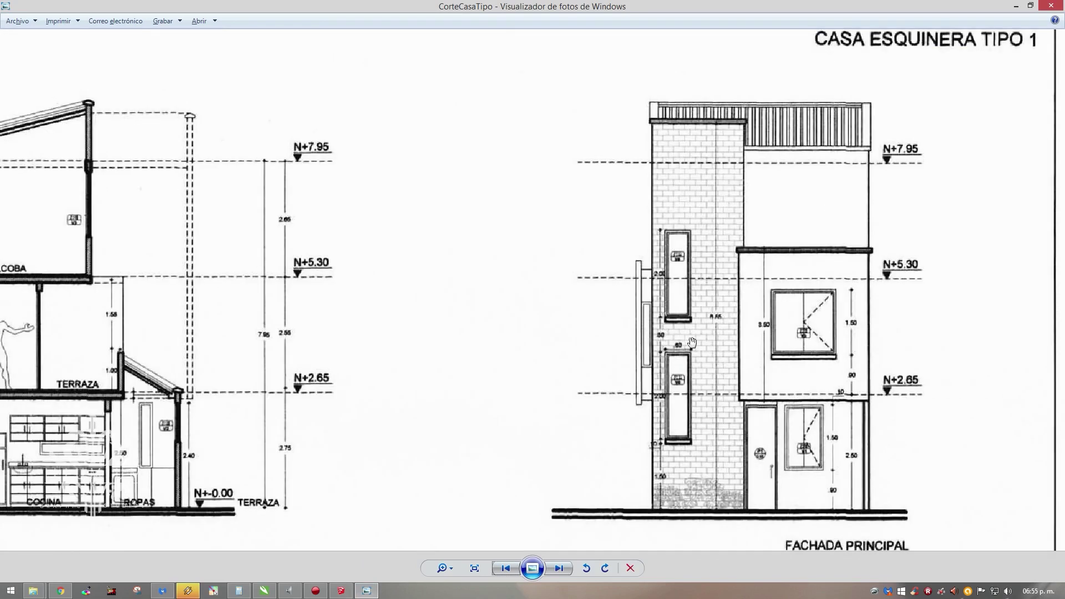
pyautogui.scroll(3, 702, 342)
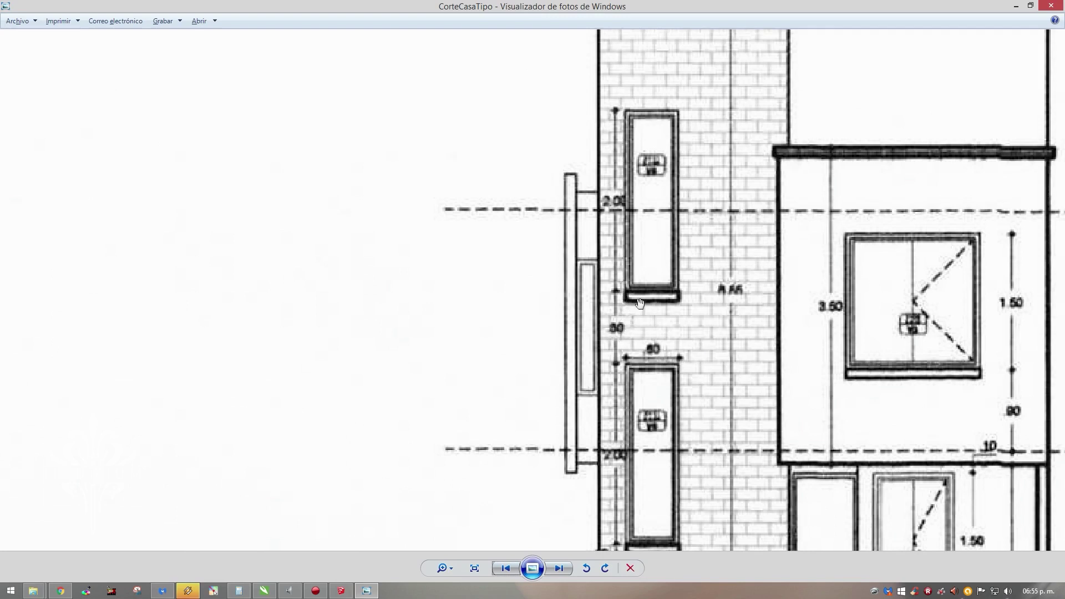
# Copy the narrow window frame 2.10 m up to the next storey
pyautogui.click(1016, 6)
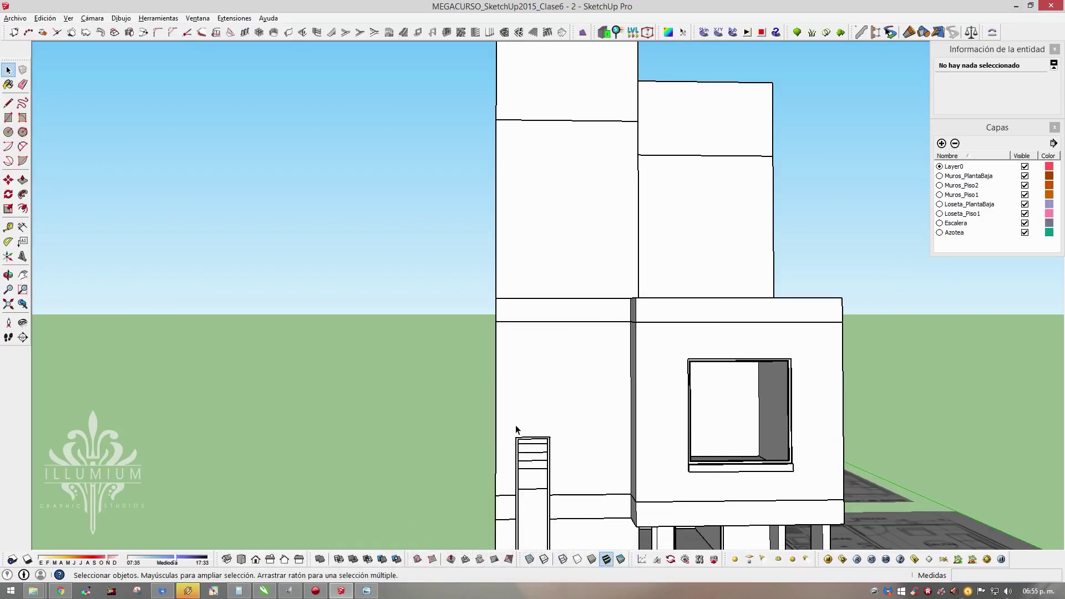
pyautogui.scroll(-3, 554, 383)
pyautogui.scroll(5, 509, 333)
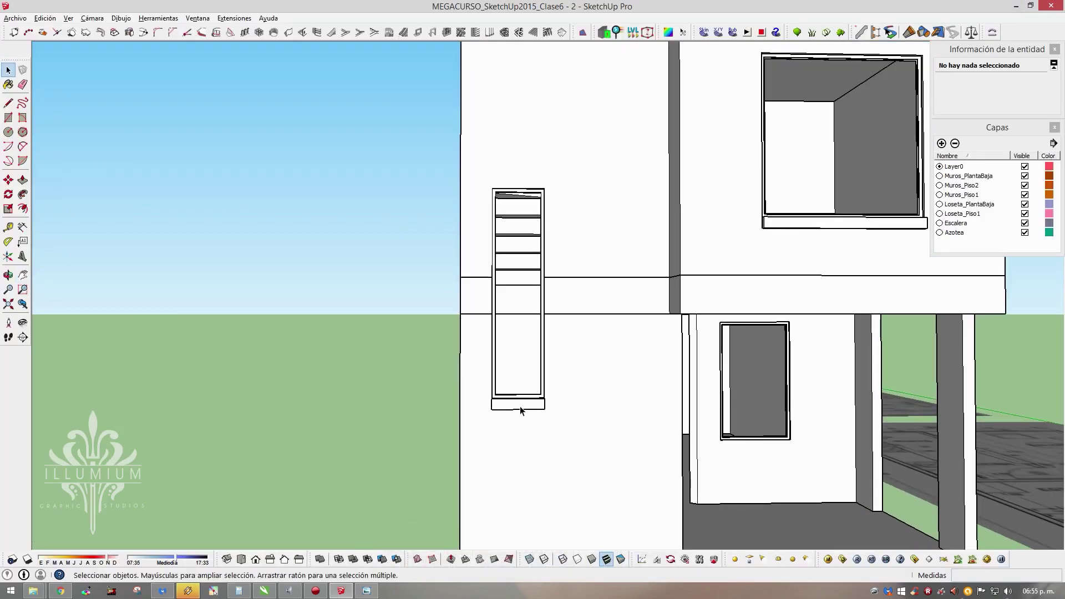
pyautogui.click(515, 408)
pyautogui.press('m')
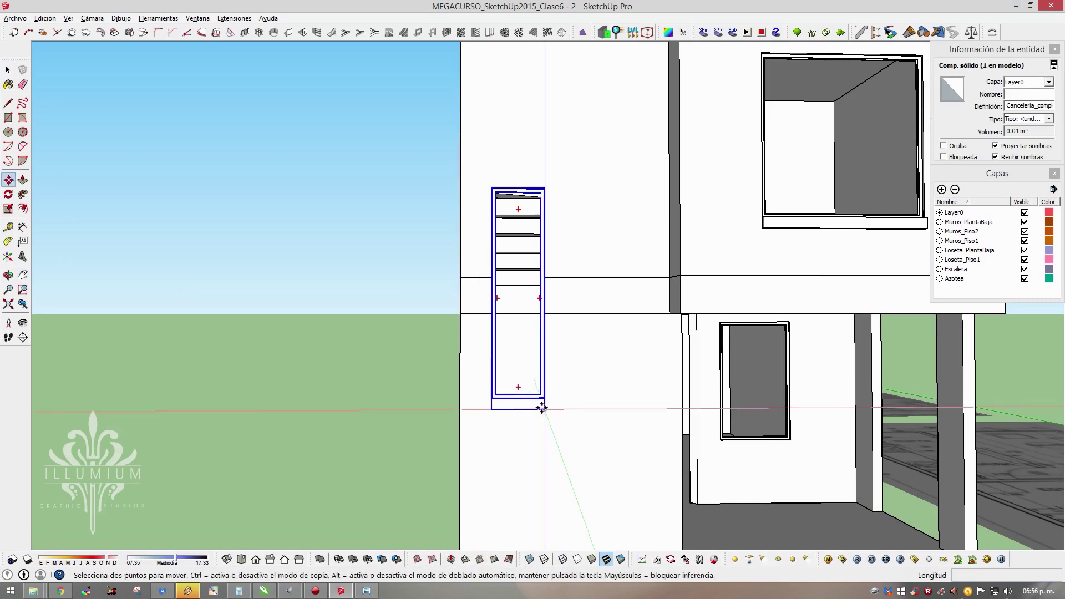
pyautogui.click(546, 408)
pyautogui.press('ctrl')
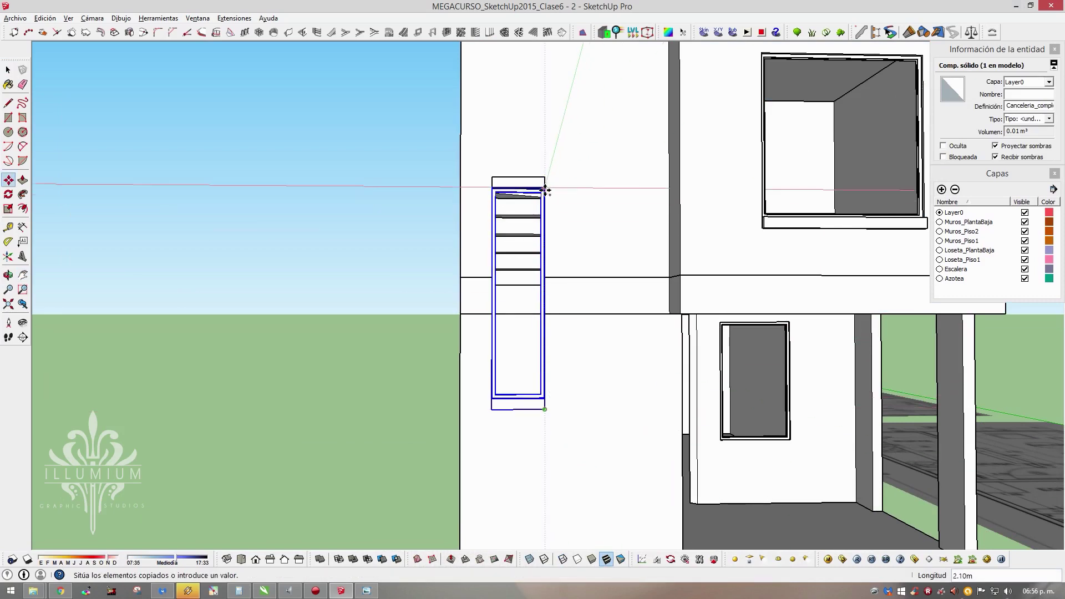
pyautogui.click(544, 166)
pyautogui.write('.5')
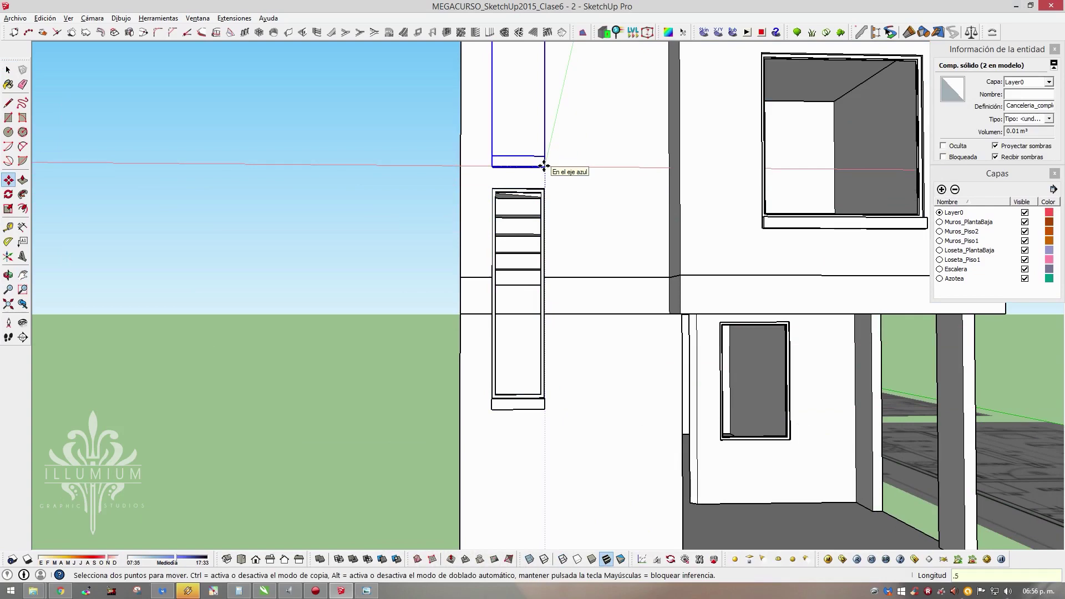
# Orbit around the building, then bring up the CorteCasaTipo section drawing
pyautogui.scroll(-5, 544, 178)
pyautogui.scroll(3, 552, 115)
pyautogui.moveTo(551, 114)
pyautogui.mouseDown(button='middle')
pyautogui.moveTo(516, 135)
pyautogui.moveTo(304, 174)
pyautogui.moveTo(461, 219)
pyautogui.moveTo(615, 216)
pyautogui.mouseUp(button='middle')
pyautogui.scroll(3, 535, 226)
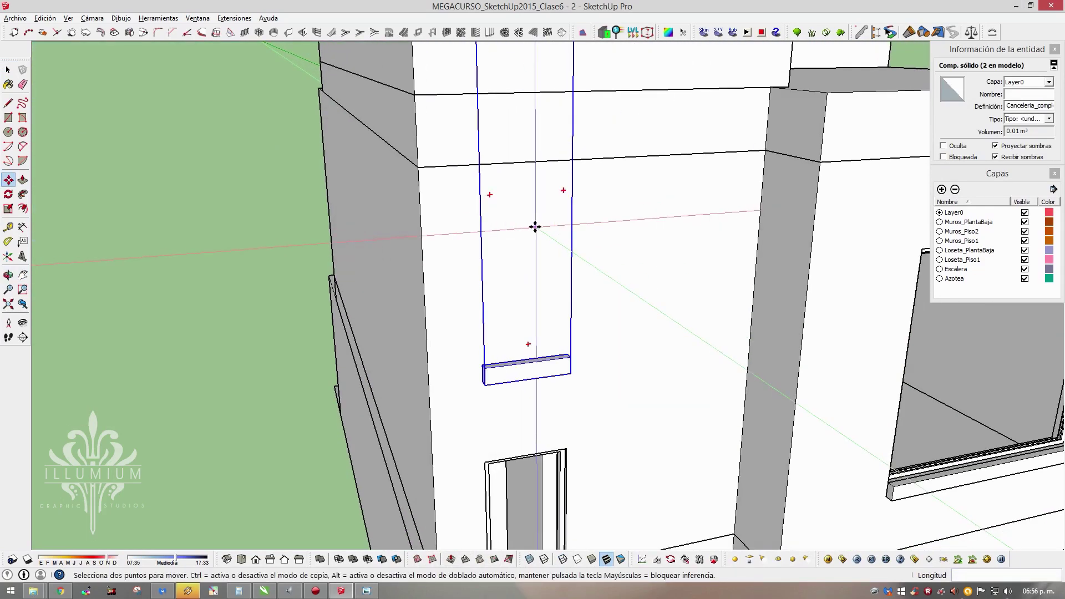
pyautogui.moveTo(535, 226)
pyautogui.mouseDown(button='middle')
pyautogui.moveTo(599, 290)
pyautogui.moveTo(649, 300)
pyautogui.moveTo(692, 288)
pyautogui.moveTo(712, 212)
pyautogui.mouseUp(button='middle')
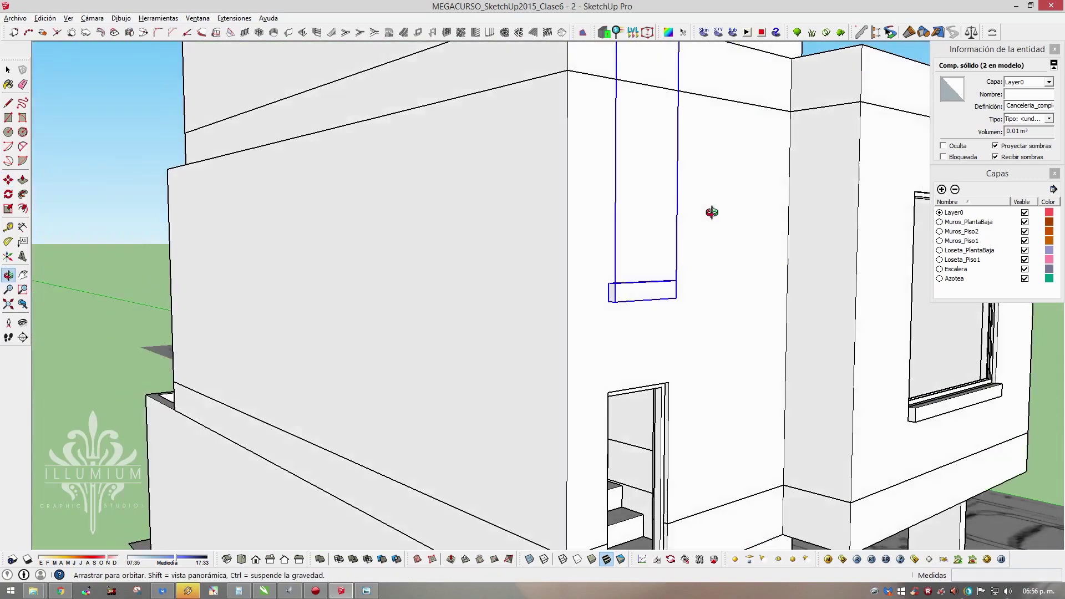
pyautogui.scroll(-3, 625, 231)
pyautogui.hotkey('alt', 'Tab')
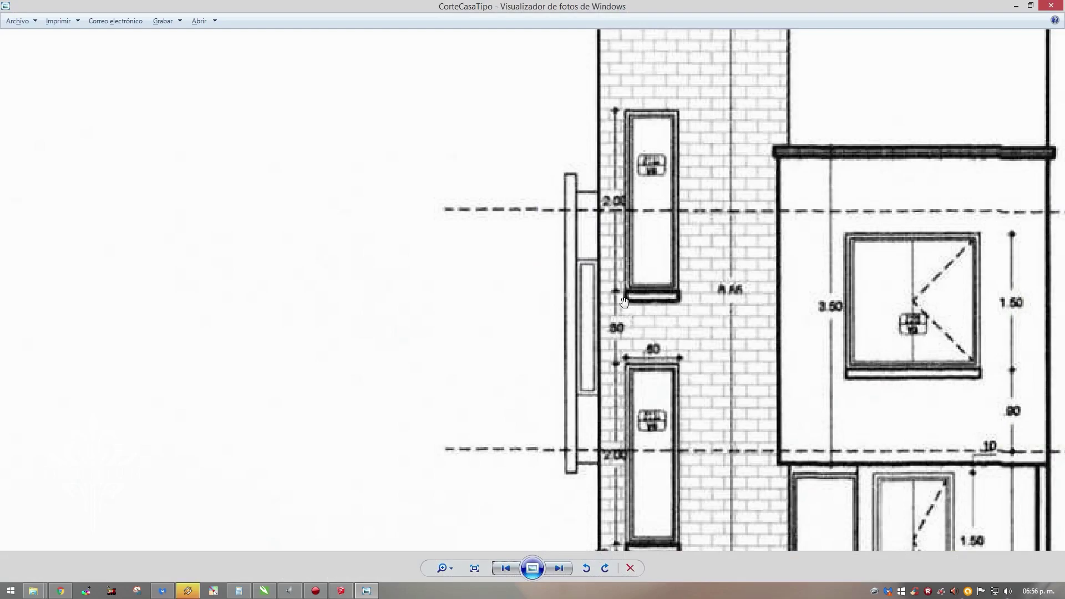
# Copy the panel directly above the original, then undo that extra copy
pyautogui.hotkey('alt', 'Tab')
pyautogui.scroll(3, 535, 277)
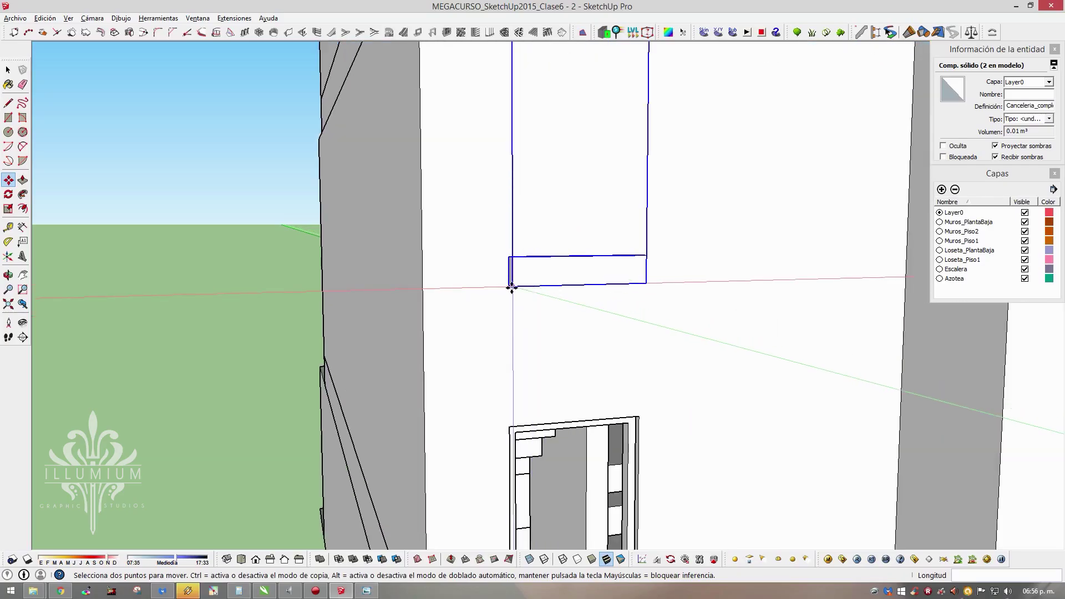
pyautogui.press('ctrl')
pyautogui.click(511, 288)
pyautogui.click(511, 256)
pyautogui.press('space')
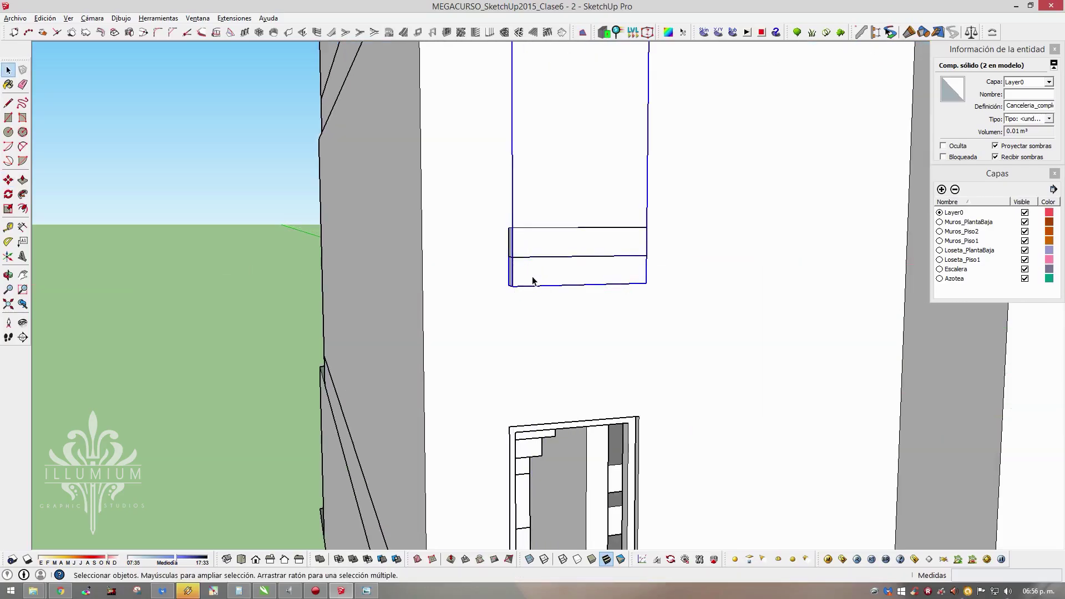
pyautogui.moveTo(544, 280); pyautogui.dragTo(570, 307, button='middle')
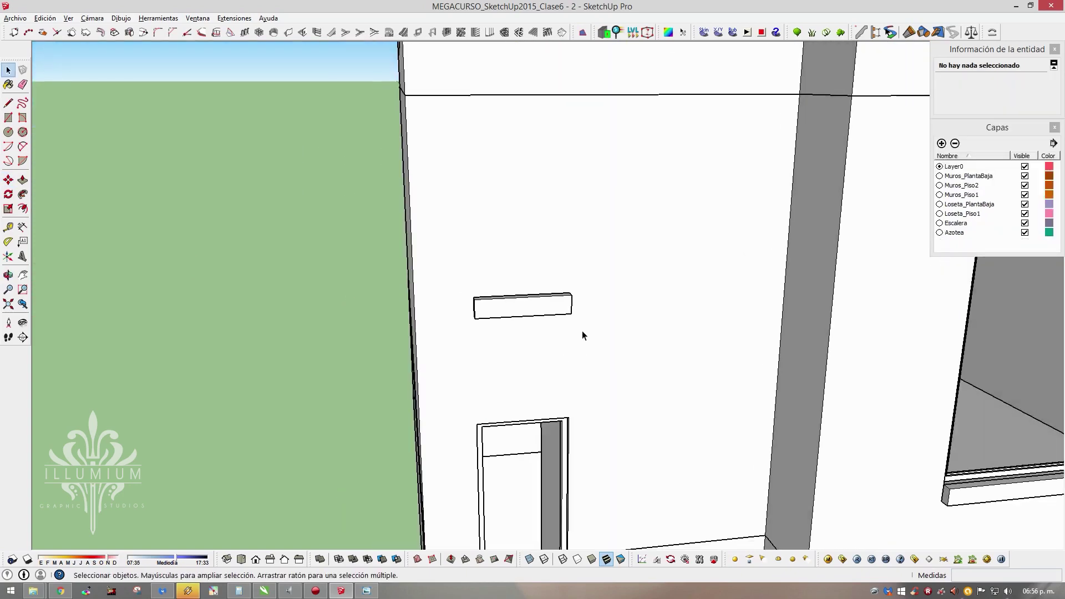
pyautogui.hotkey('ctrl', 'z')
pyautogui.moveTo(483, 328)
pyautogui.mouseDown(button='middle')
pyautogui.moveTo(633, 328)
pyautogui.moveTo(538, 385)
pyautogui.moveTo(454, 391)
pyautogui.mouseUp(button='middle')
# Orbit the view to face the upper facade wall squarely
pyautogui.press('r')
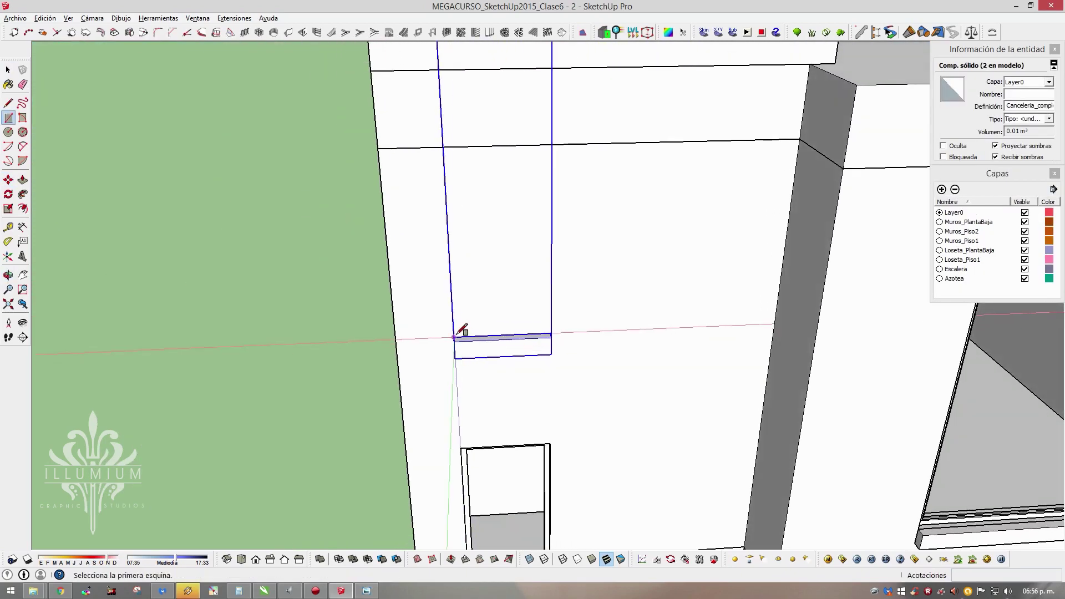
pyautogui.scroll(-3, 542, 325)
pyautogui.moveTo(542, 325); pyautogui.dragTo(498, 308, button='middle')
pyautogui.press('space')
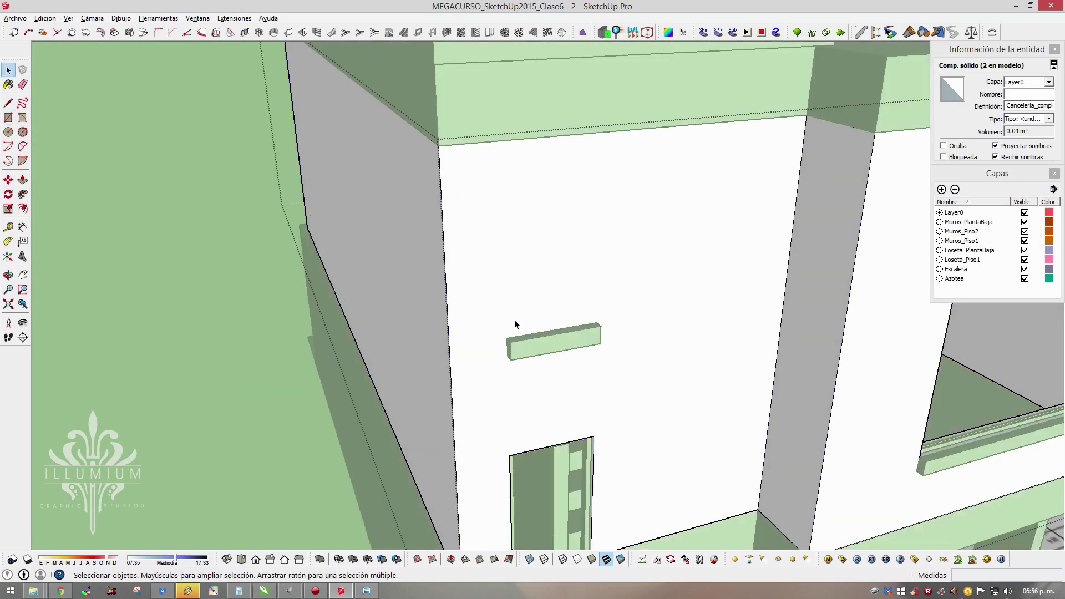
pyautogui.press('r')
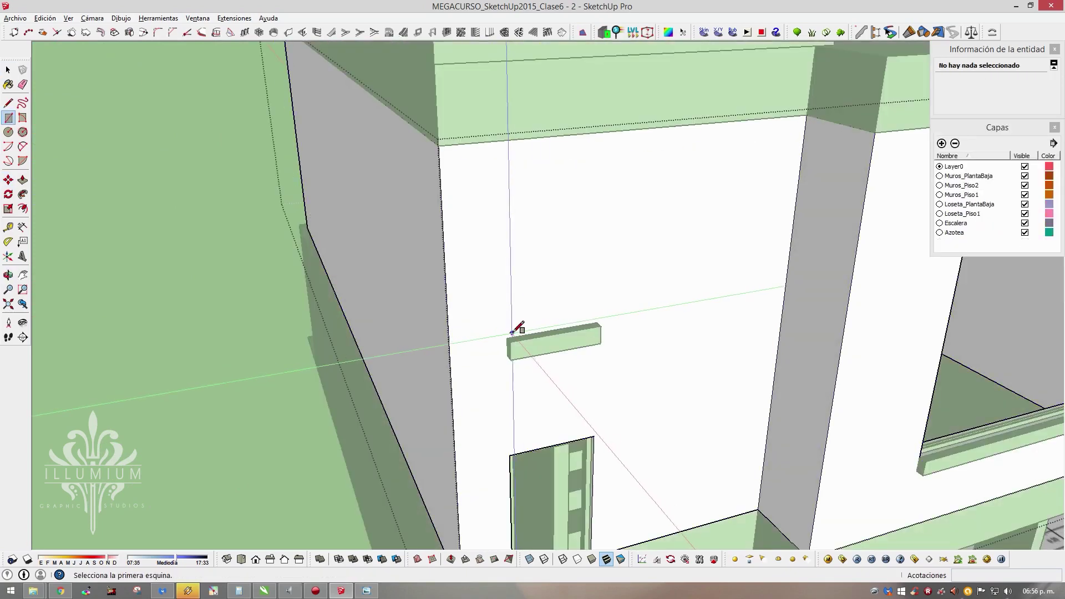
pyautogui.scroll(-3, 511, 341)
pyautogui.press('space')
pyautogui.moveTo(511, 341)
pyautogui.mouseDown(button='middle')
pyautogui.moveTo(520, 342)
pyautogui.moveTo(471, 353)
pyautogui.mouseUp(button='middle')
# Place Tape Measure guides offset 2 from the sill edge and from the door corner
pyautogui.press('t')
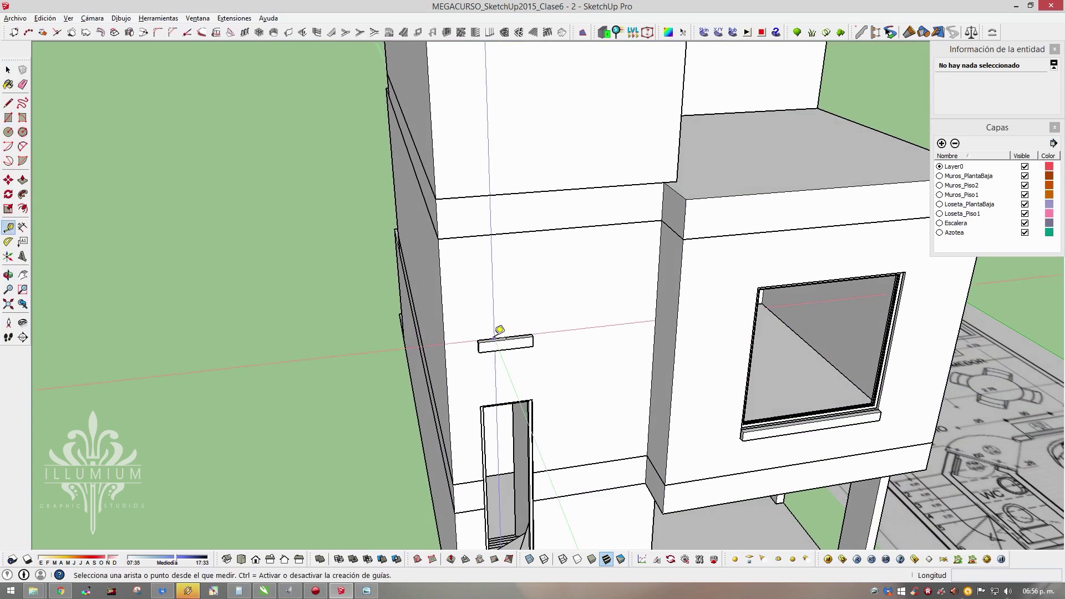
pyautogui.click(493, 338)
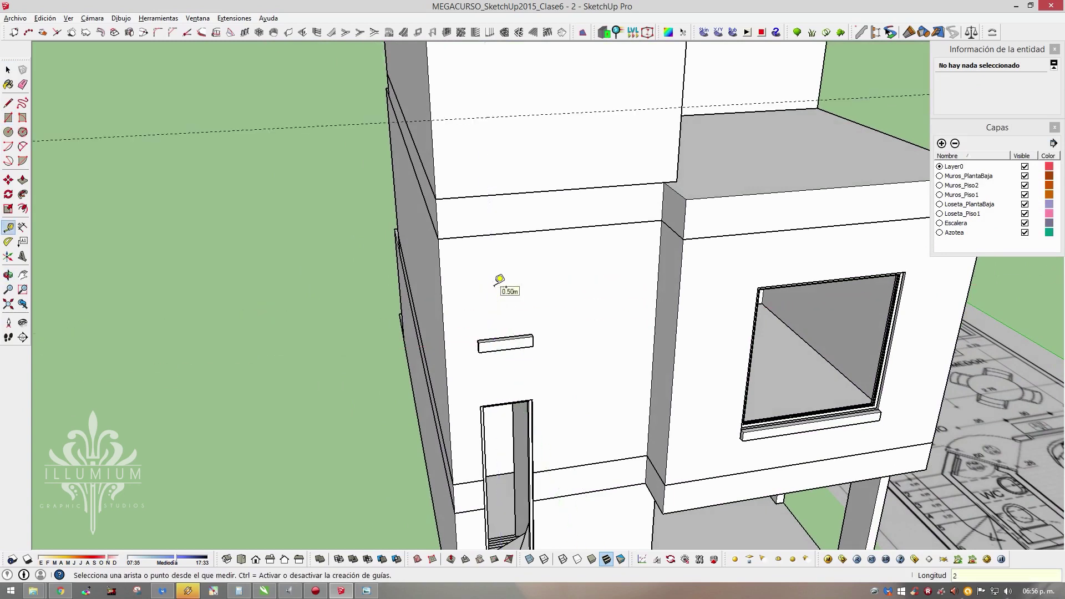
pyautogui.write('2')
pyautogui.click(441, 284)
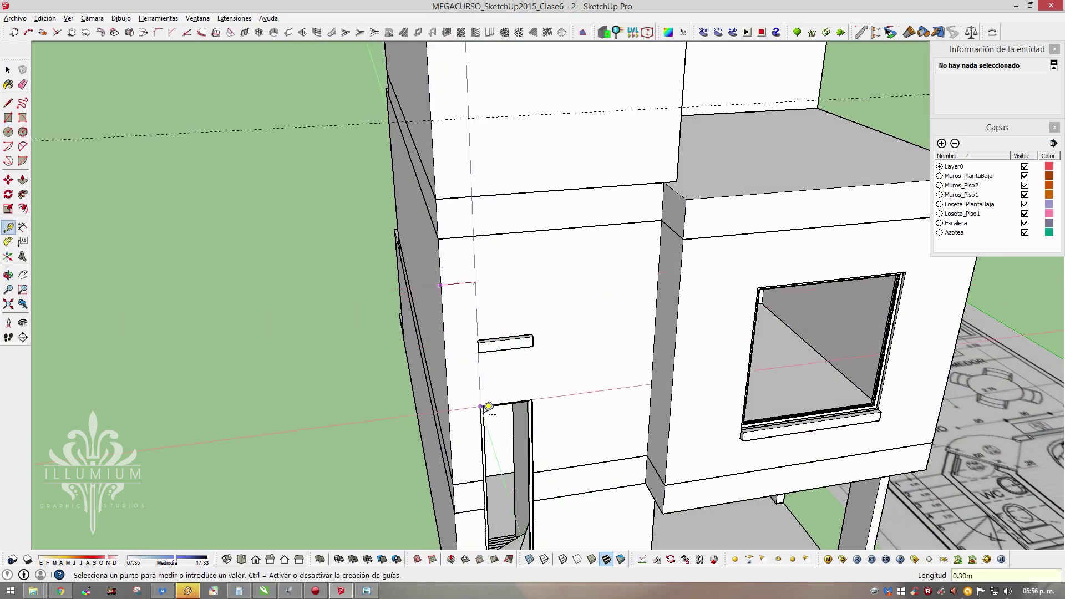
pyautogui.click(486, 400)
pyautogui.press('space')
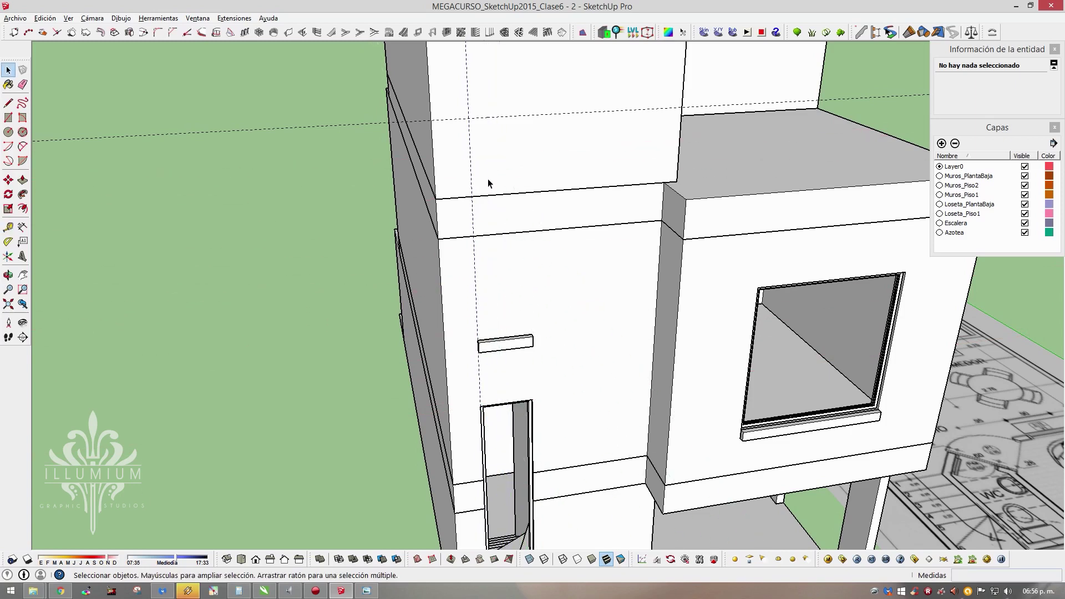
# Draw a tall rectangle from the guide intersection down to the sill's corner
pyautogui.press('r')
pyautogui.click(467, 117)
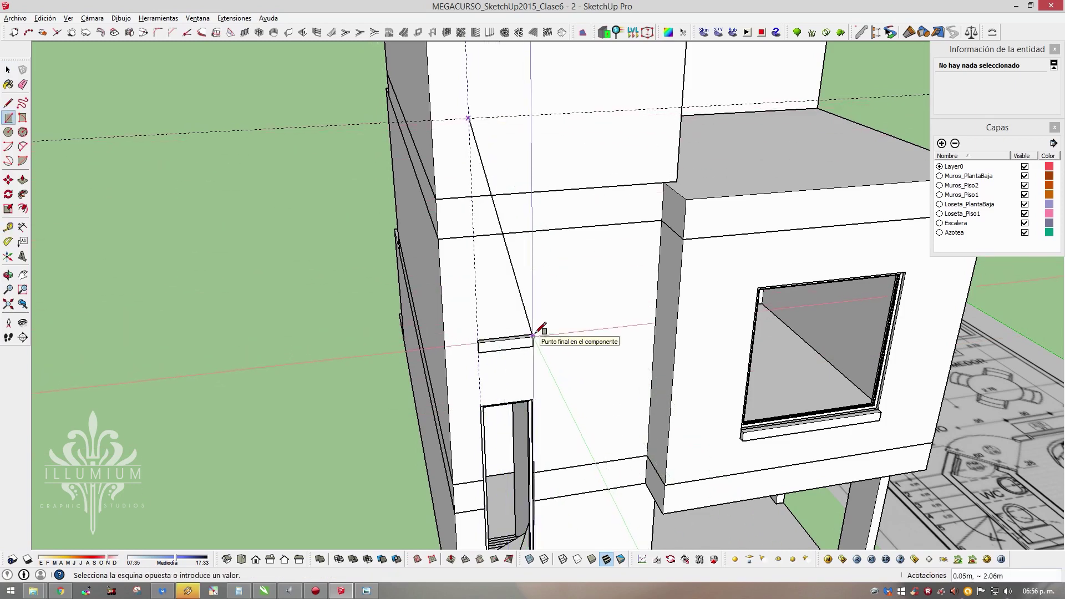
pyautogui.scroll(4, 528, 331)
pyautogui.click(530, 333)
pyautogui.press('space')
# Draw rectangle faces on the upper wall around the window area
pyautogui.scroll(-3, 557, 275)
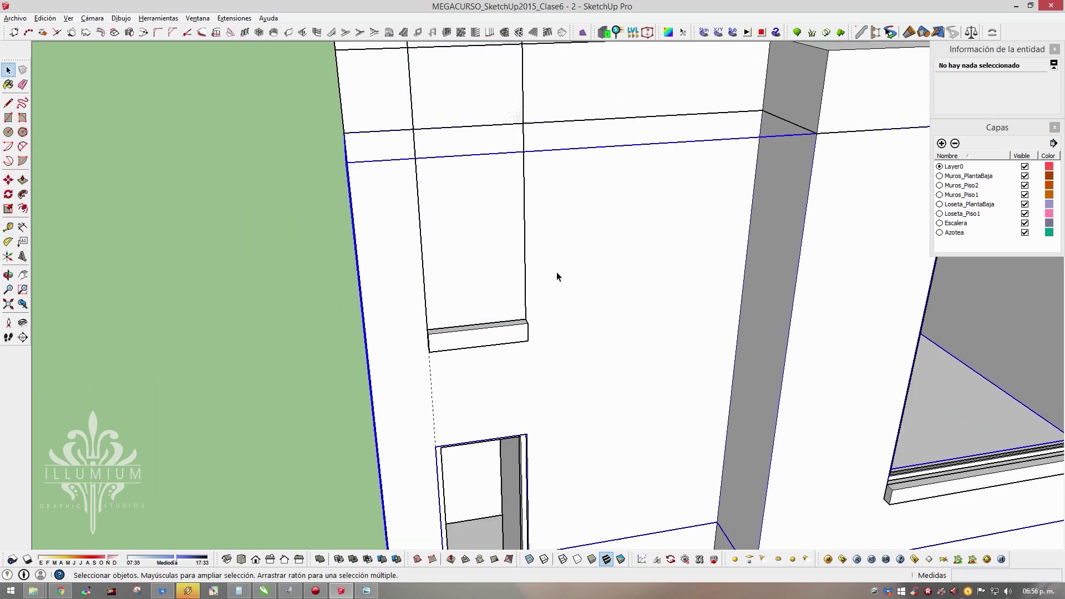
pyautogui.press('r')
pyautogui.click(413, 128)
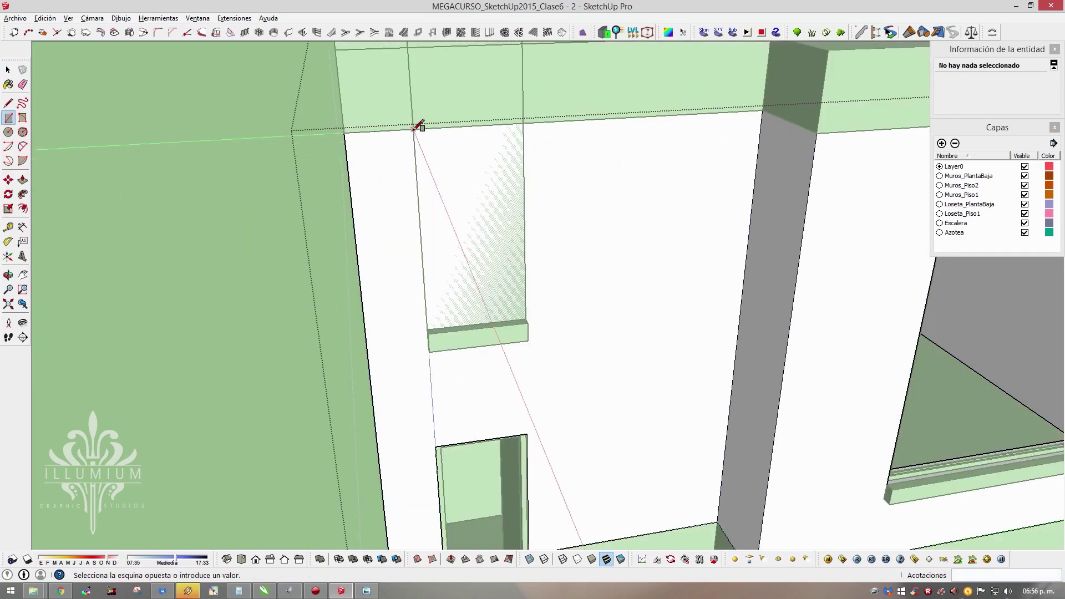
pyautogui.moveTo(529, 313); pyautogui.dragTo(431, 131, button='middle')
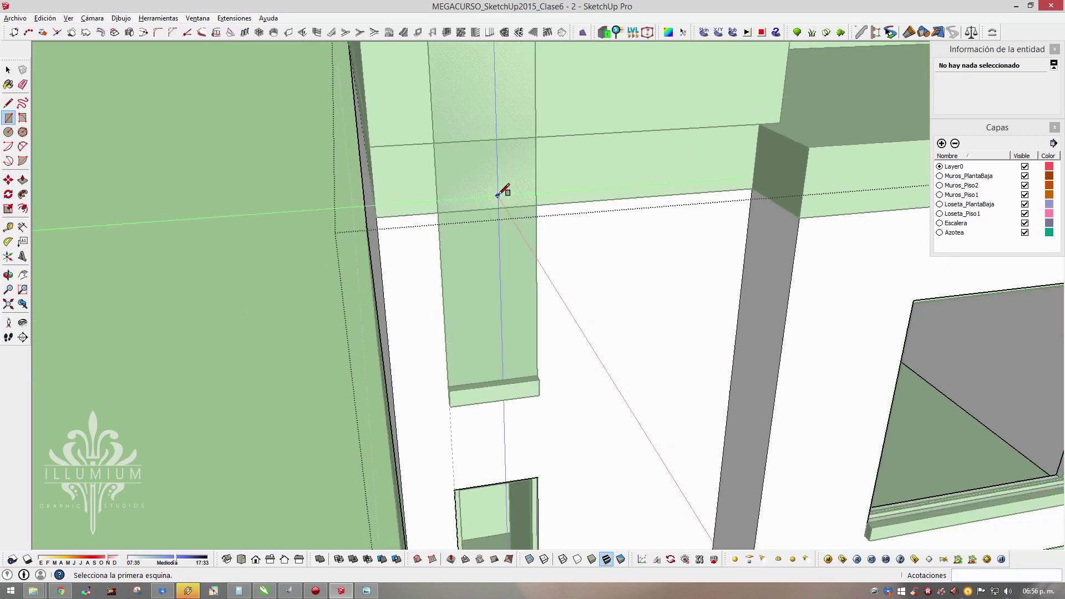
pyautogui.click(540, 203)
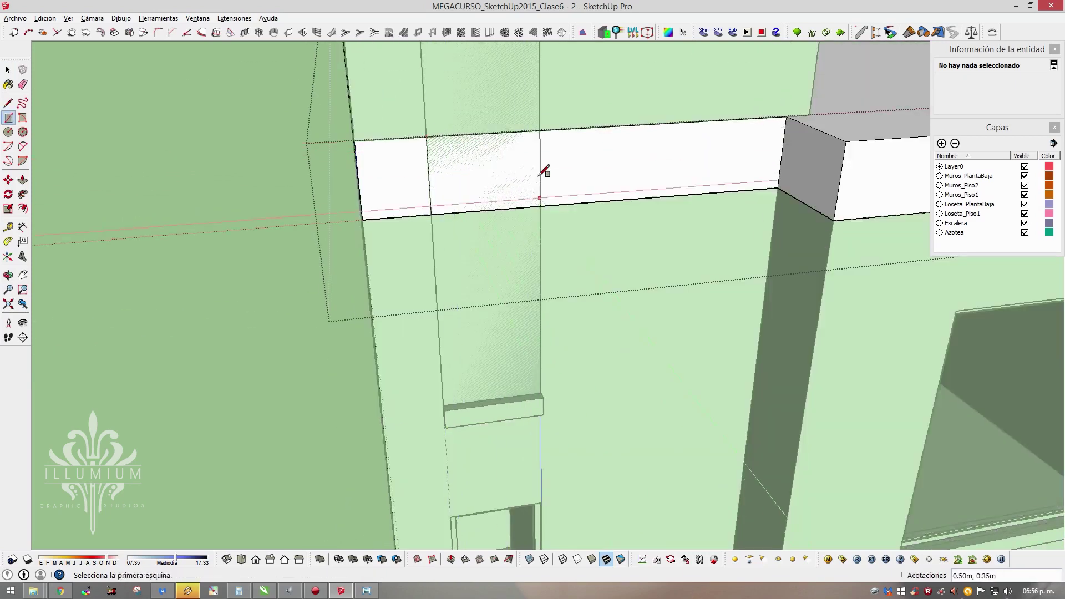
pyautogui.moveTo(544, 172); pyautogui.dragTo(463, 94, button='middle')
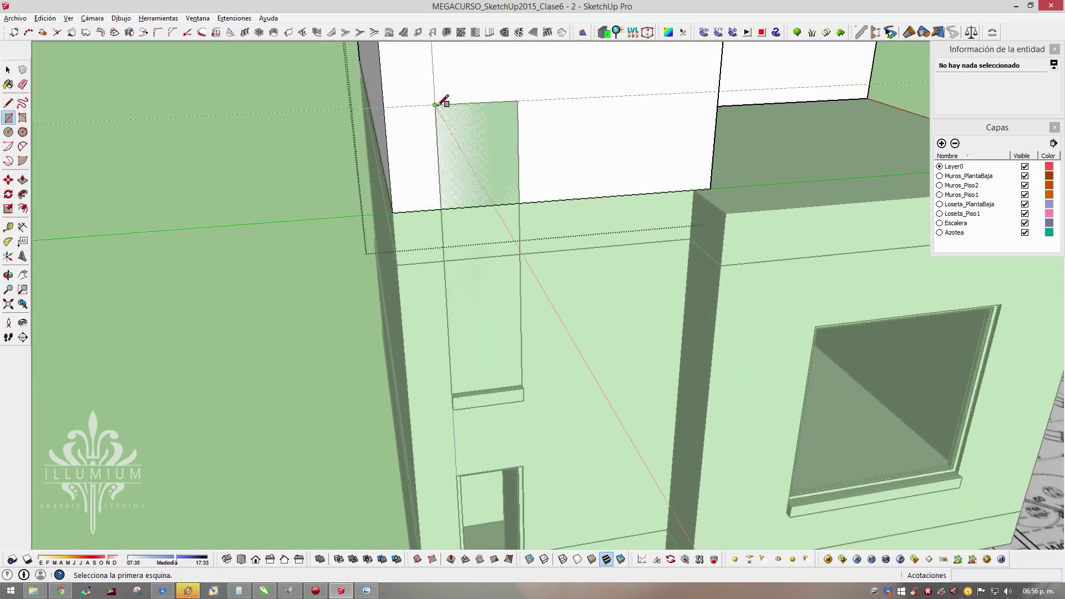
pyautogui.click(434, 104)
pyautogui.click(519, 203)
# Push the wall face 0.12 m into the wall
pyautogui.press('p')
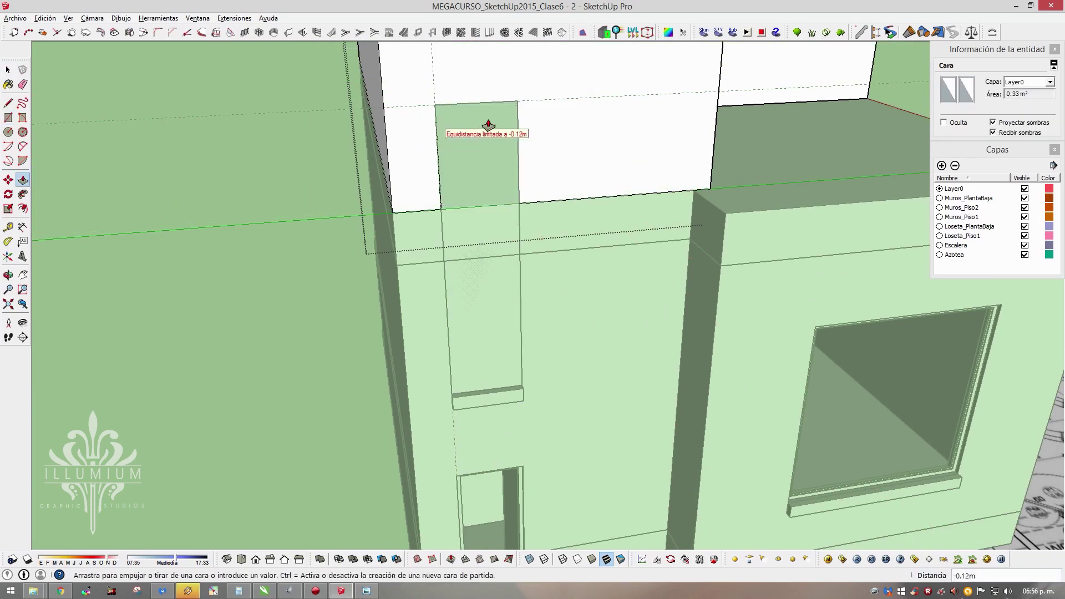
pyautogui.press('space')
pyautogui.hotkey('ctrl', 'z')
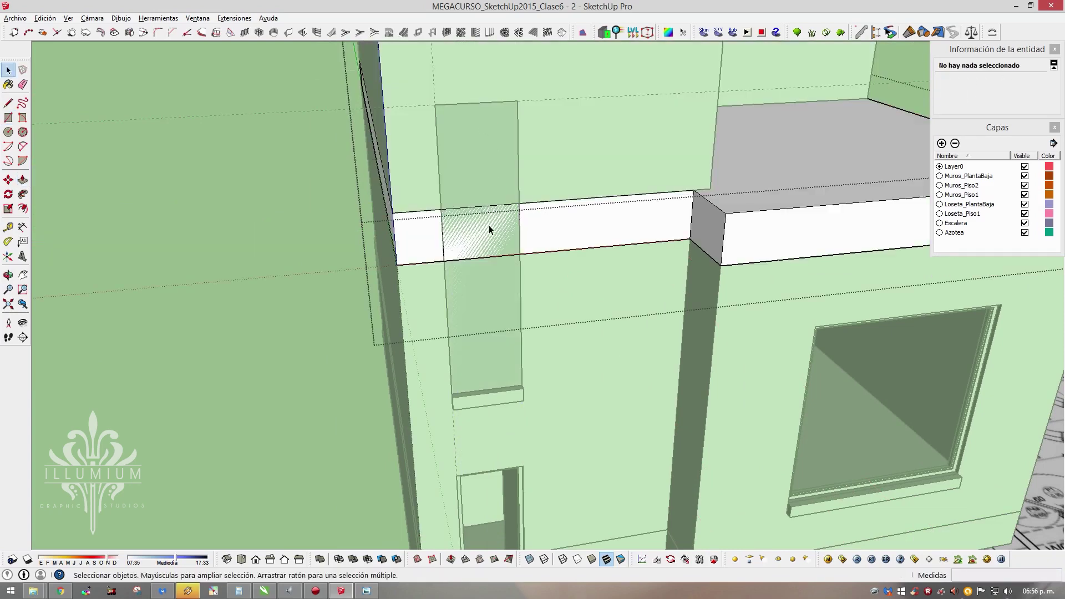
pyautogui.click(499, 233)
pyautogui.press('p')
pyautogui.moveTo(506, 217); pyautogui.dragTo(513, 208)
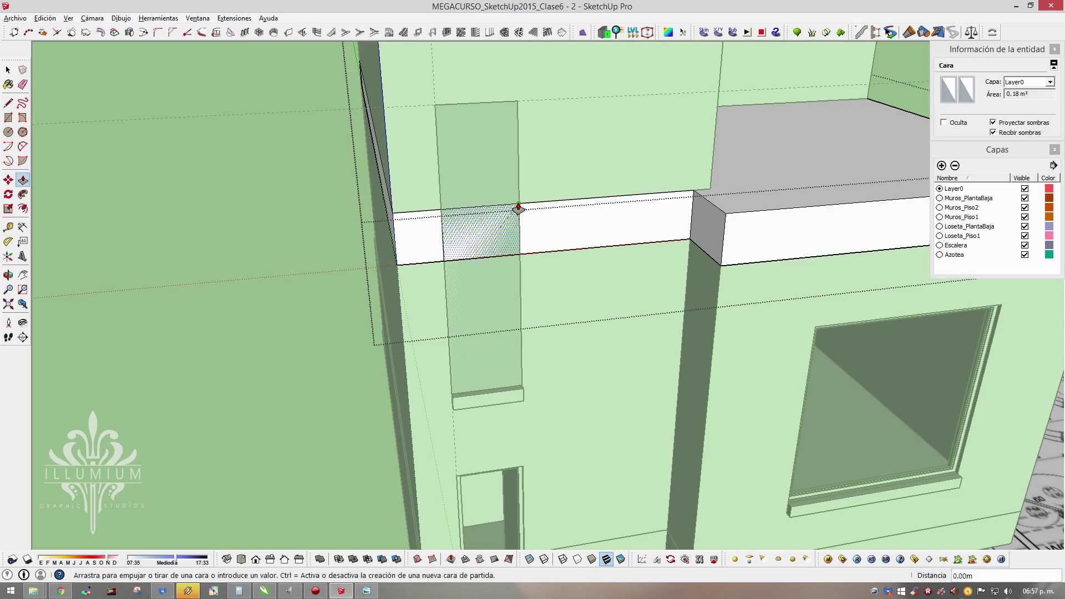
pyautogui.press('space')
# Push in the tall window face and delete it to open the window hole
pyautogui.doubleClick(503, 348)
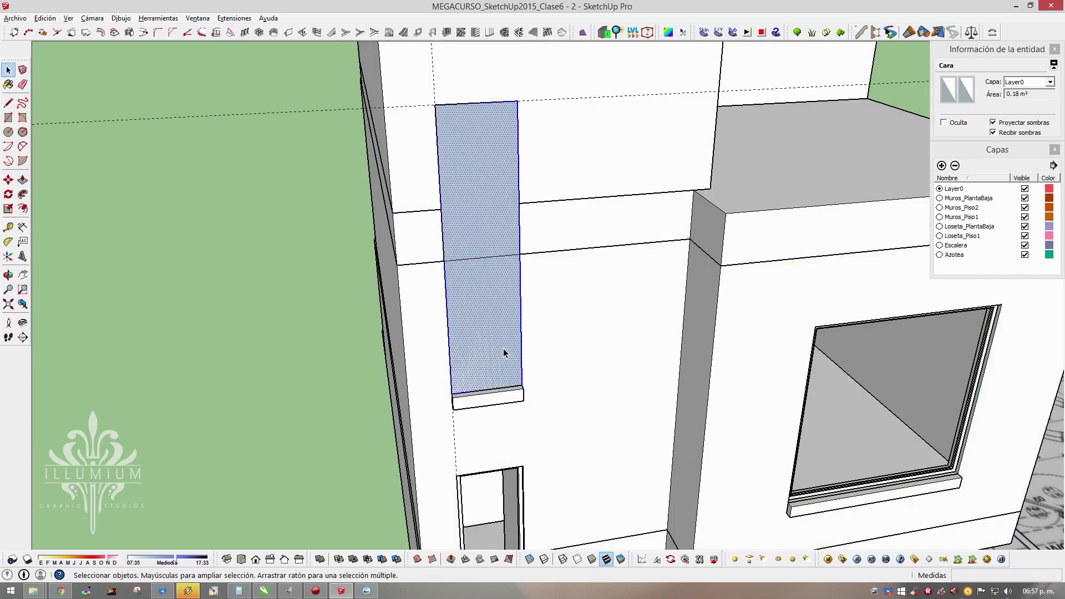
pyautogui.press('p')
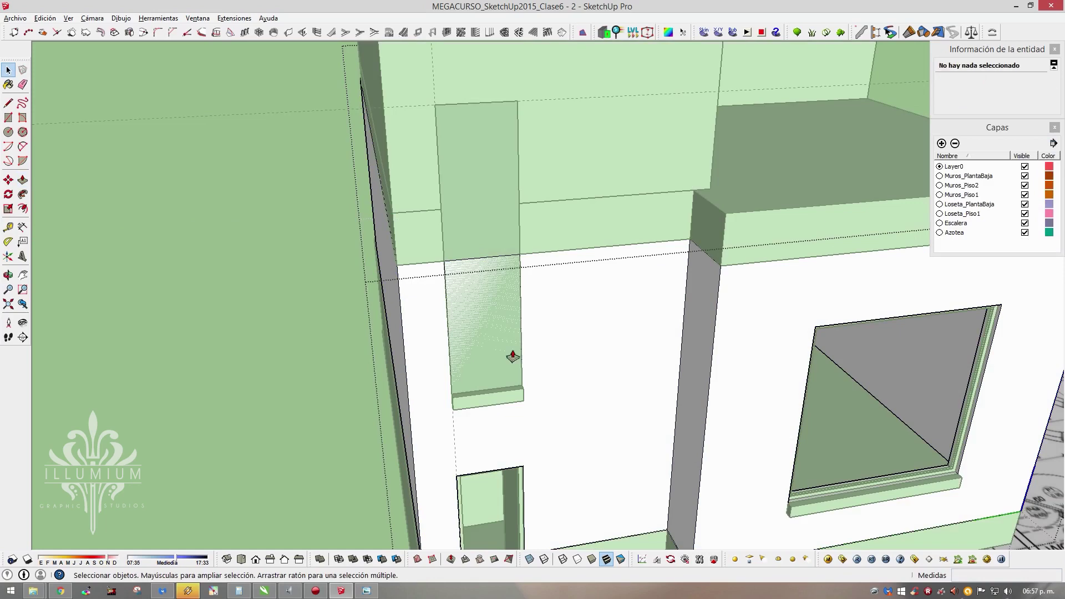
pyautogui.click(499, 311)
pyautogui.press('space')
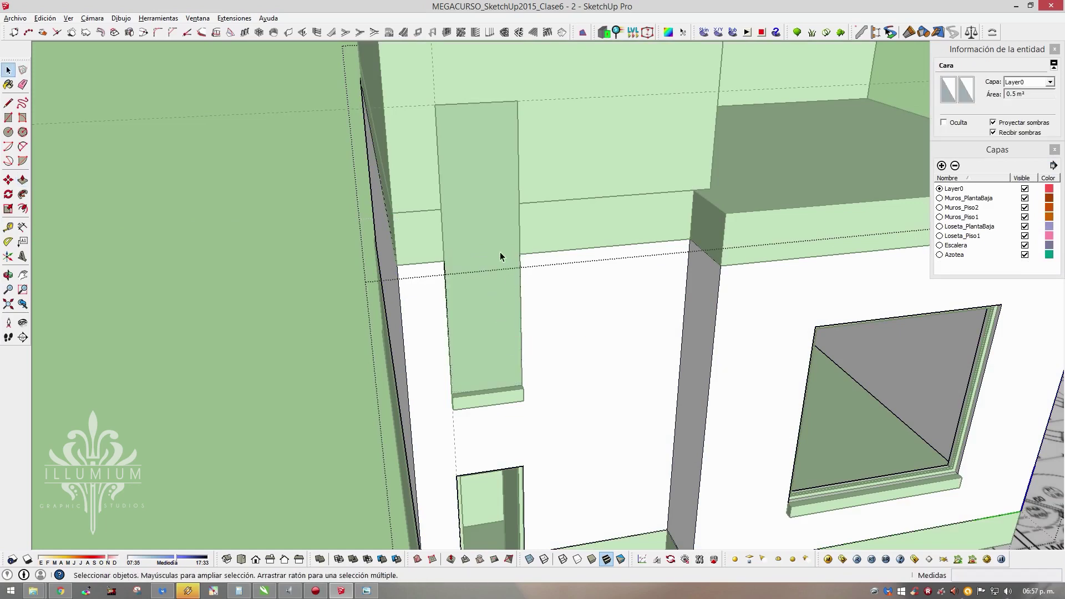
pyautogui.click(486, 245)
pyautogui.press('Delete')
# Delete the leftover face below the new opening
pyautogui.moveTo(484, 240)
pyautogui.mouseDown(button='middle')
pyautogui.moveTo(545, 309)
pyautogui.moveTo(428, 286)
pyautogui.moveTo(470, 327)
pyautogui.moveTo(438, 215)
pyautogui.moveTo(583, 242)
pyautogui.moveTo(455, 255)
pyautogui.moveTo(452, 333)
pyautogui.moveTo(351, 379)
pyautogui.moveTo(488, 286)
pyautogui.moveTo(524, 314)
pyautogui.moveTo(601, 147)
pyautogui.mouseUp(button='middle')
pyautogui.click(352, 378)
pyautogui.press('Delete')
pyautogui.scroll(-5, 504, 288)
pyautogui.scroll(3, 668, 142)
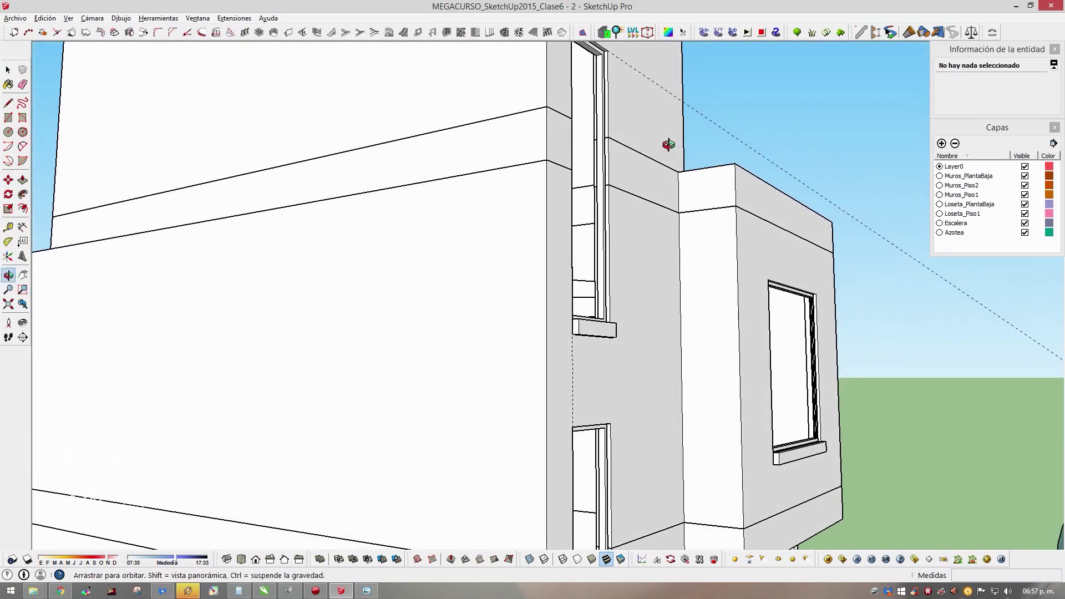
pyautogui.press('space')
pyautogui.scroll(5, 674, 271)
pyautogui.scroll(-3, 594, 394)
pyautogui.scroll(-3, 618, 405)
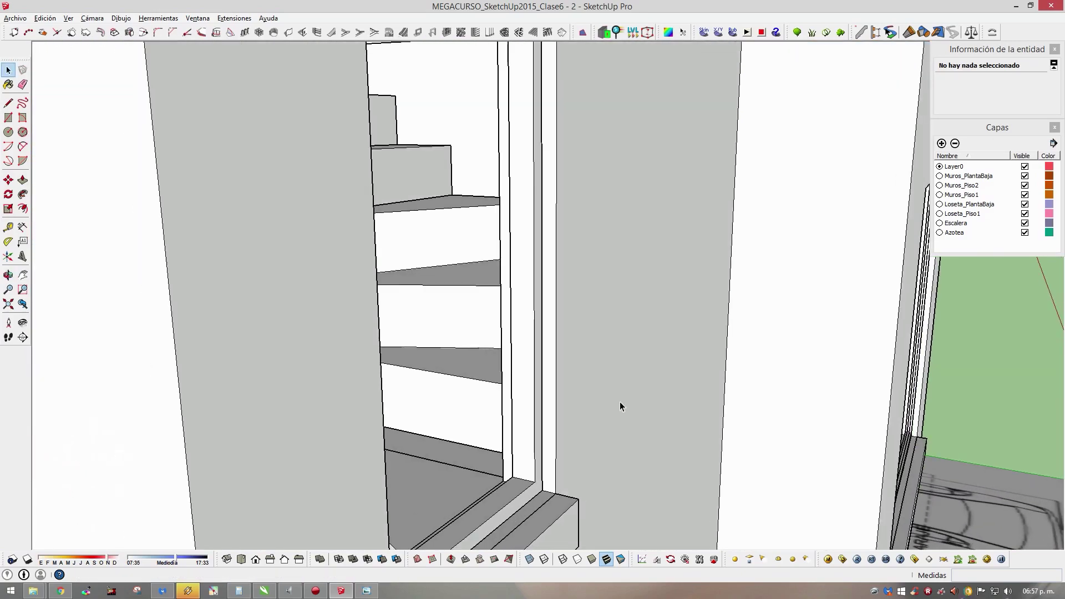
# Orbit back to the exterior facade and inspect the stair window's edges
pyautogui.moveTo(623, 405)
pyautogui.mouseDown(button='middle')
pyautogui.moveTo(637, 285)
pyautogui.moveTo(474, 334)
pyautogui.moveTo(333, 309)
pyautogui.mouseUp(button='middle')
pyautogui.press('space')
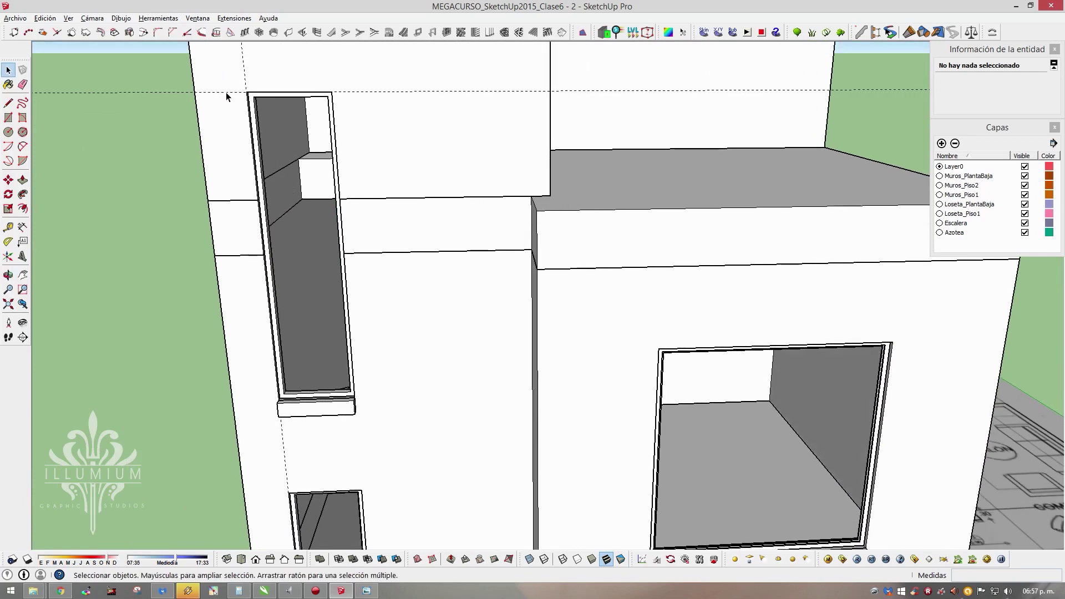
pyautogui.scroll(5, 225, 92)
pyautogui.scroll(1, 267, 161)
pyautogui.scroll(-5, 267, 161)
pyautogui.scroll(4, 275, 330)
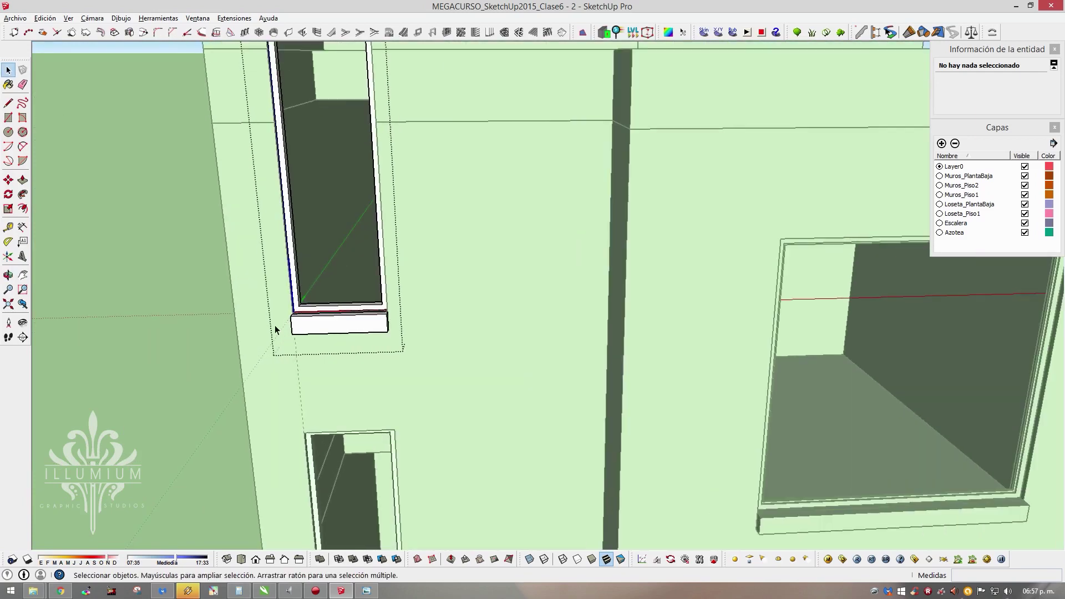
pyautogui.click(303, 324)
pyautogui.scroll(-3, 277, 294)
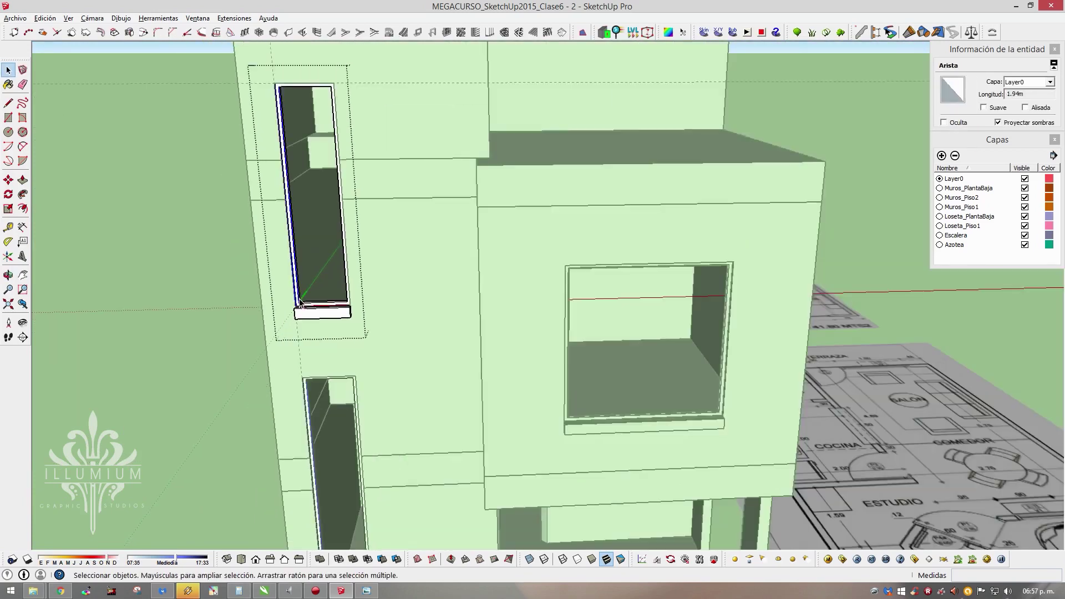
pyautogui.scroll(3, 294, 188)
pyautogui.scroll(1, 268, 133)
pyautogui.scroll(2, 273, 165)
pyautogui.scroll(1, 184, 187)
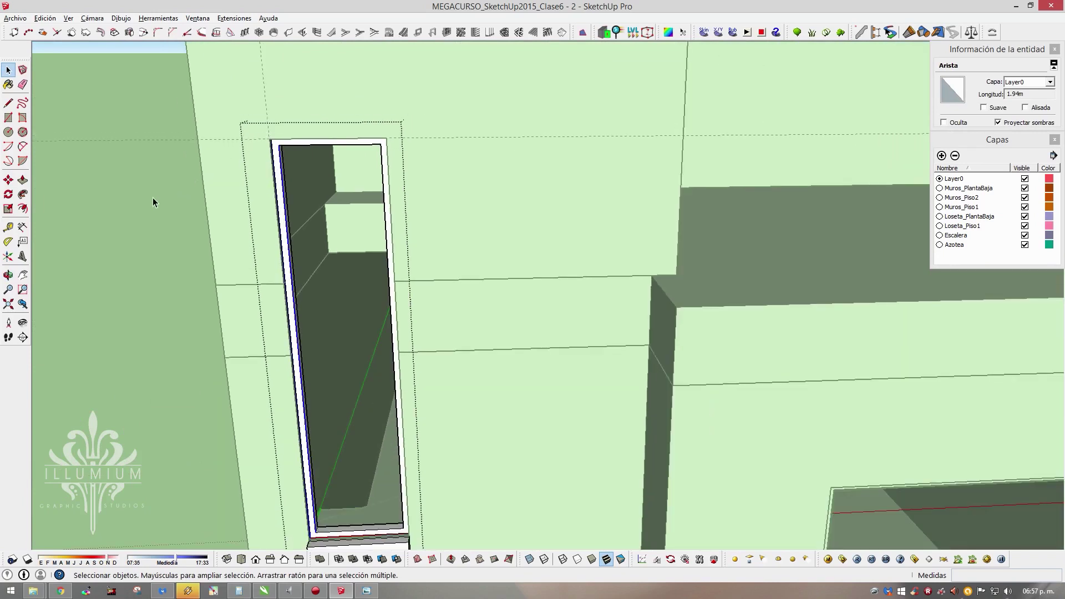
pyautogui.scroll(2, 280, 179)
pyautogui.press('Escape')
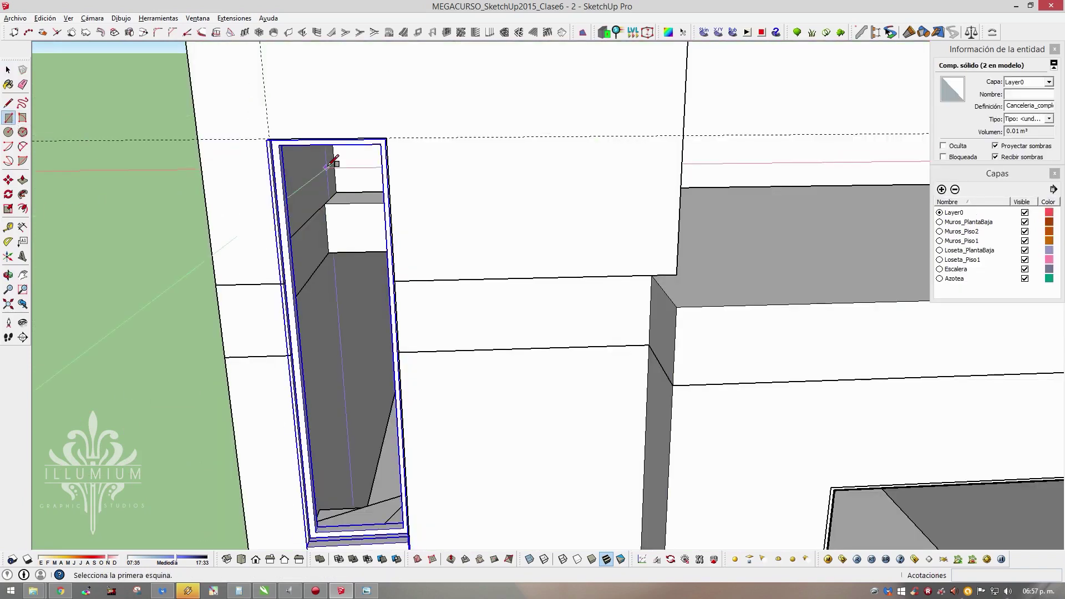
# Draw the 0.40 m × 1.94 m glass pane inside the frame and select it
pyautogui.click(408, 527)
pyautogui.press('space')
pyautogui.scroll(2, 348, 430)
pyautogui.scroll(2, 364, 460)
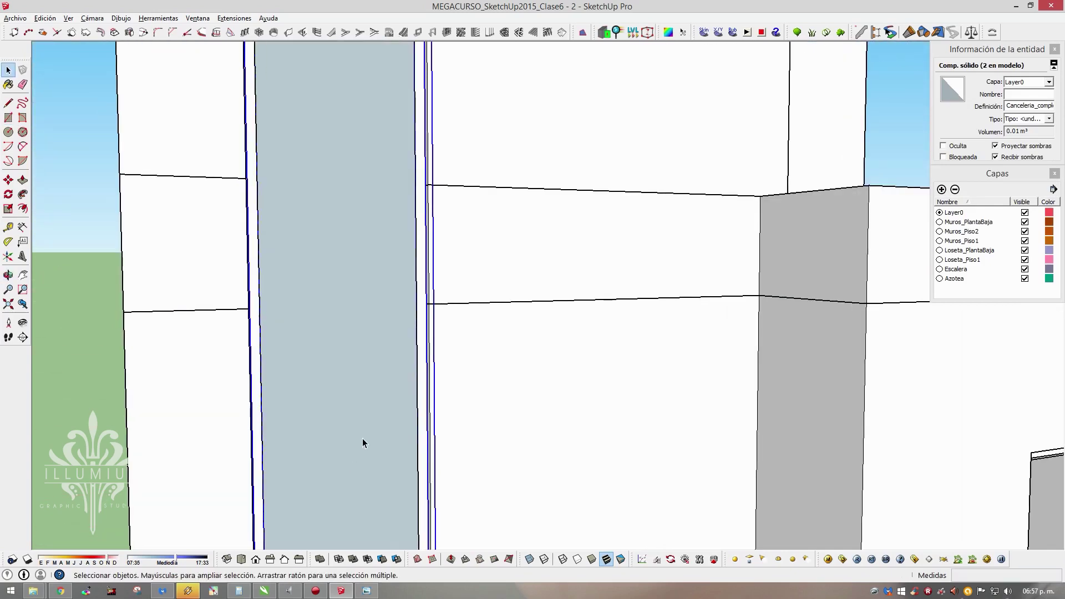
pyautogui.moveTo(362, 438)
pyautogui.keyDown('shift'); pyautogui.mouseDown(button='middle')
pyautogui.moveTo(546, 182)
pyautogui.moveTo(512, 322)
pyautogui.mouseUp(button='middle'); pyautogui.keyUp('shift')
pyautogui.click(532, 325)
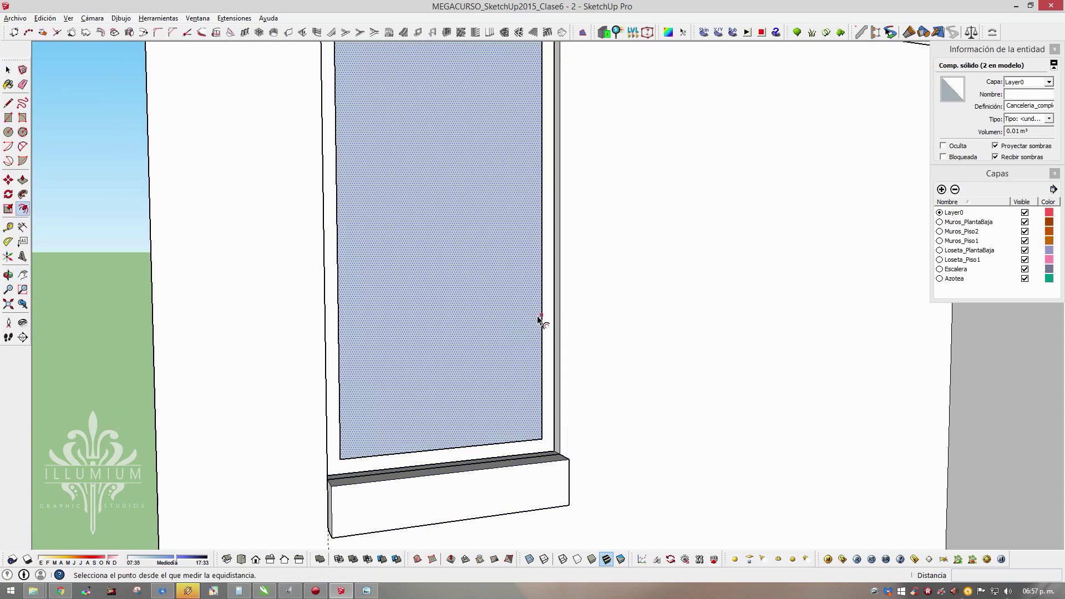
# Offset the glass pane's edge inward to form a thin frame strip
pyautogui.click(537, 316)
pyautogui.write('.1')
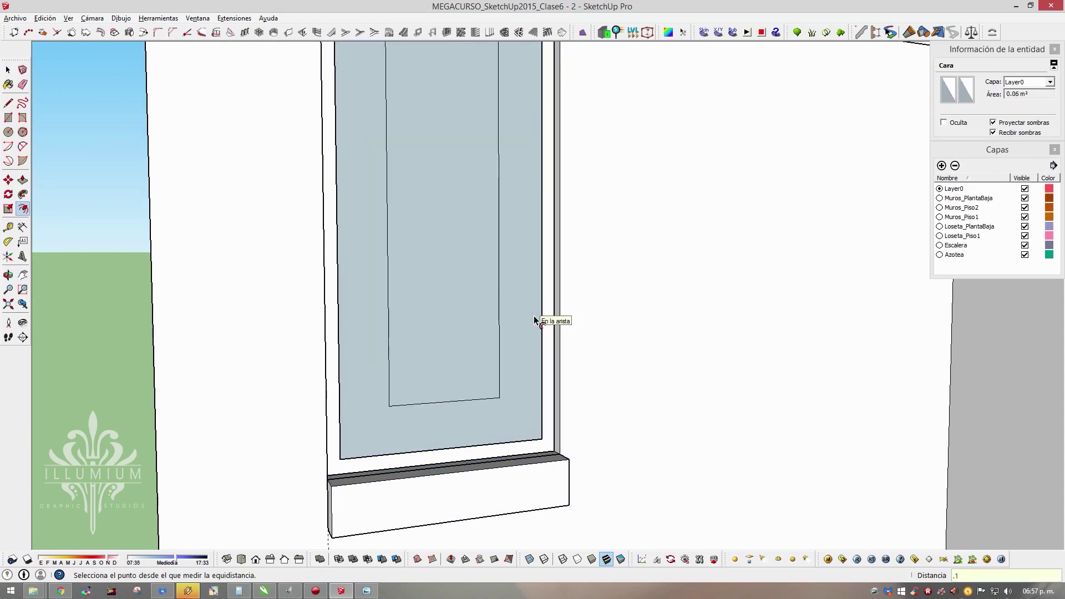
pyautogui.hotkey('ctrl', 'z')
pyautogui.click(537, 316)
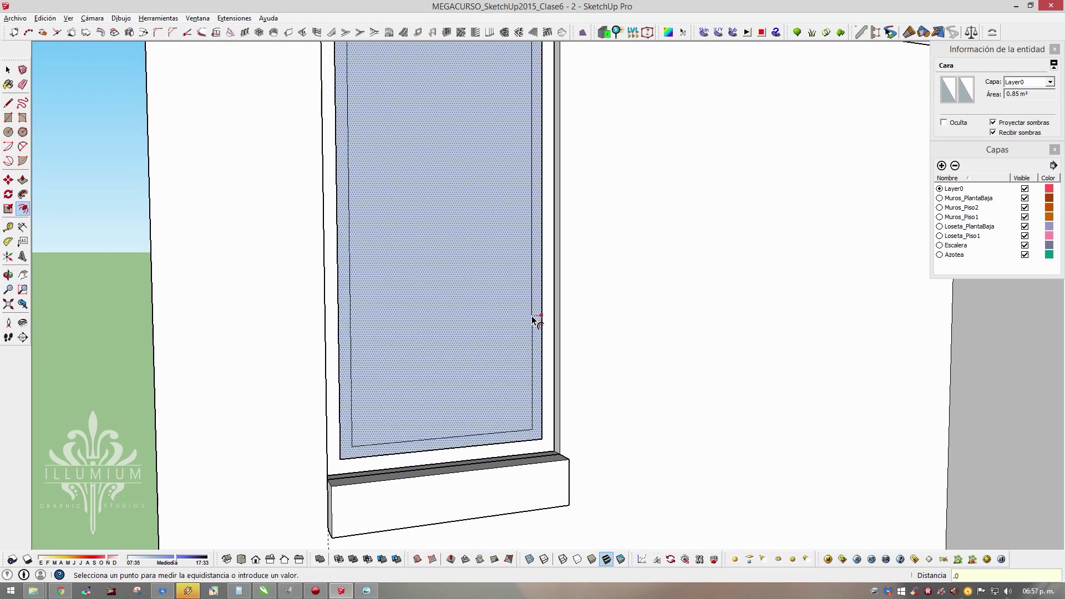
pyautogui.press('Escape')
pyautogui.press('space')
pyautogui.moveTo(488, 320); pyautogui.dragTo(542, 390, button='middle')
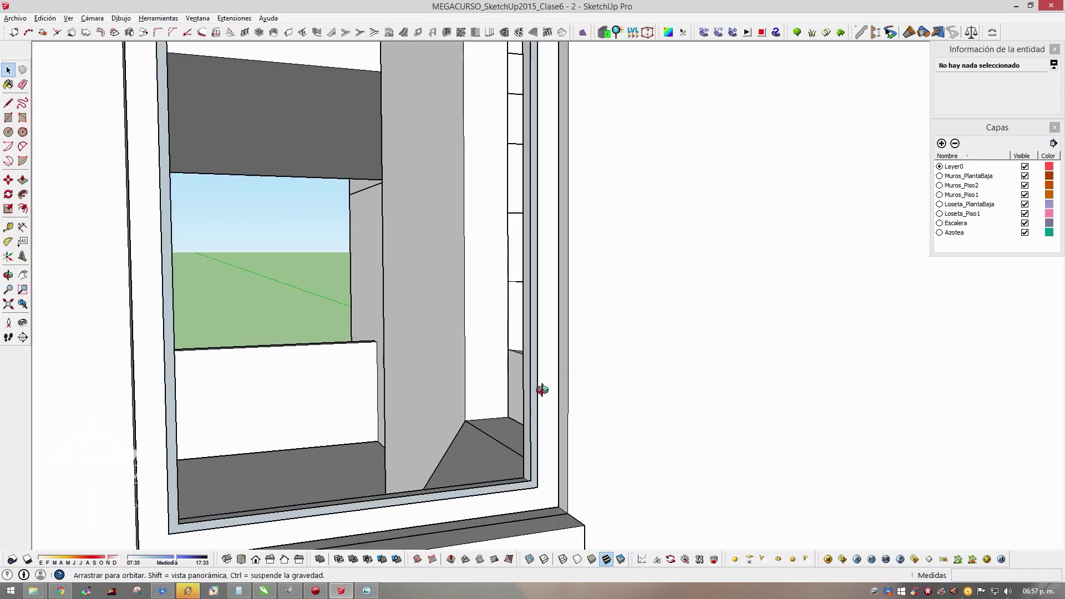
pyautogui.scroll(3, 542, 390)
pyautogui.scroll(3, 535, 470)
# Extrude the frame strip 0.01 m, select it all, and start component Canceleria1
pyautogui.press('p')
pyautogui.click(514, 458)
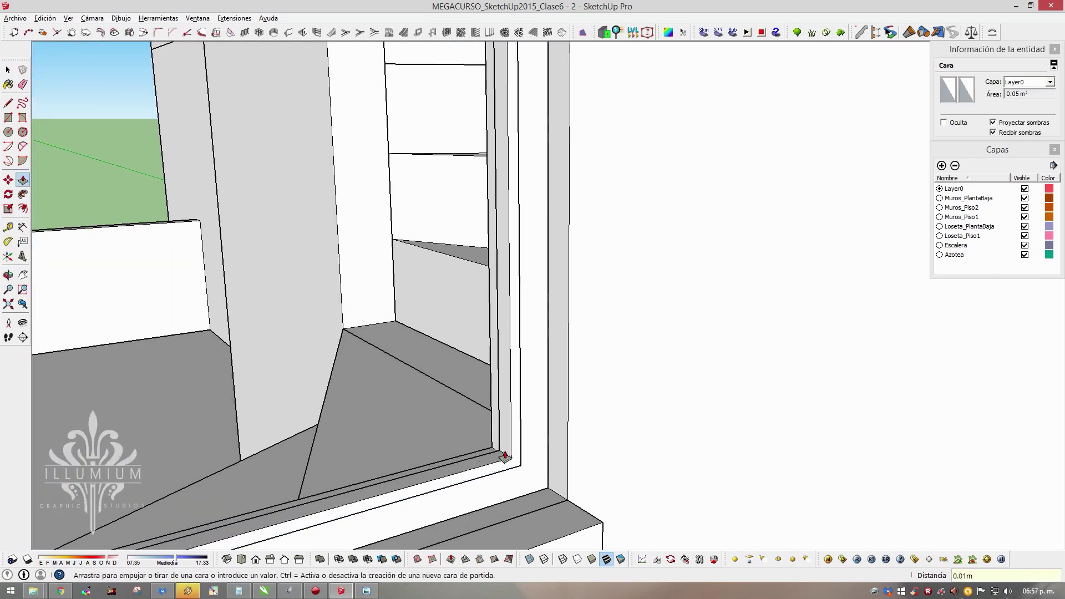
pyautogui.press('space')
pyautogui.click(515, 468)
pyautogui.tripleClick(515, 467)
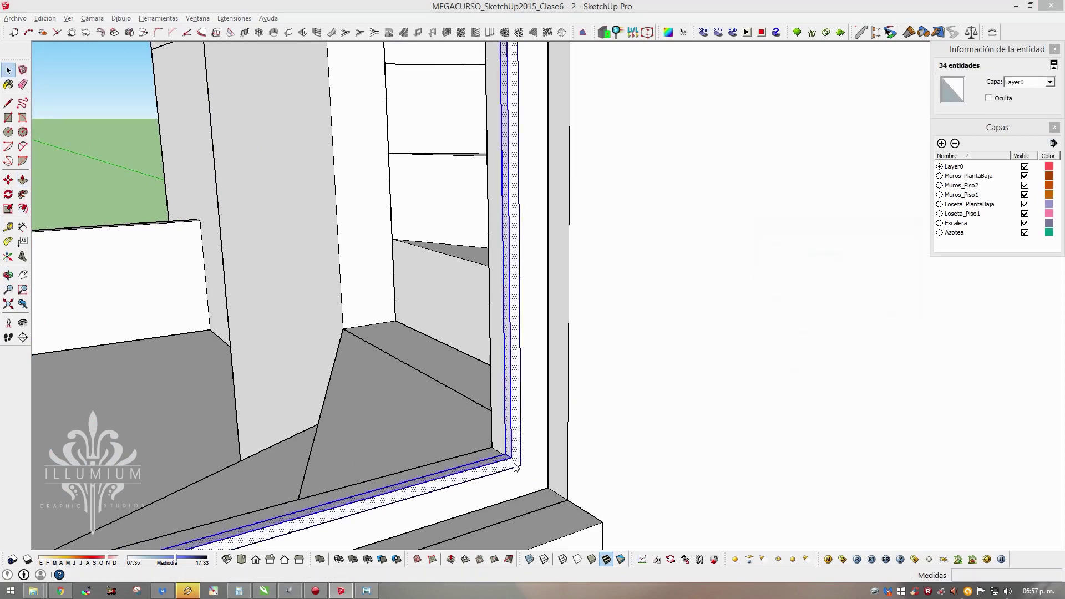
pyautogui.write('gC')
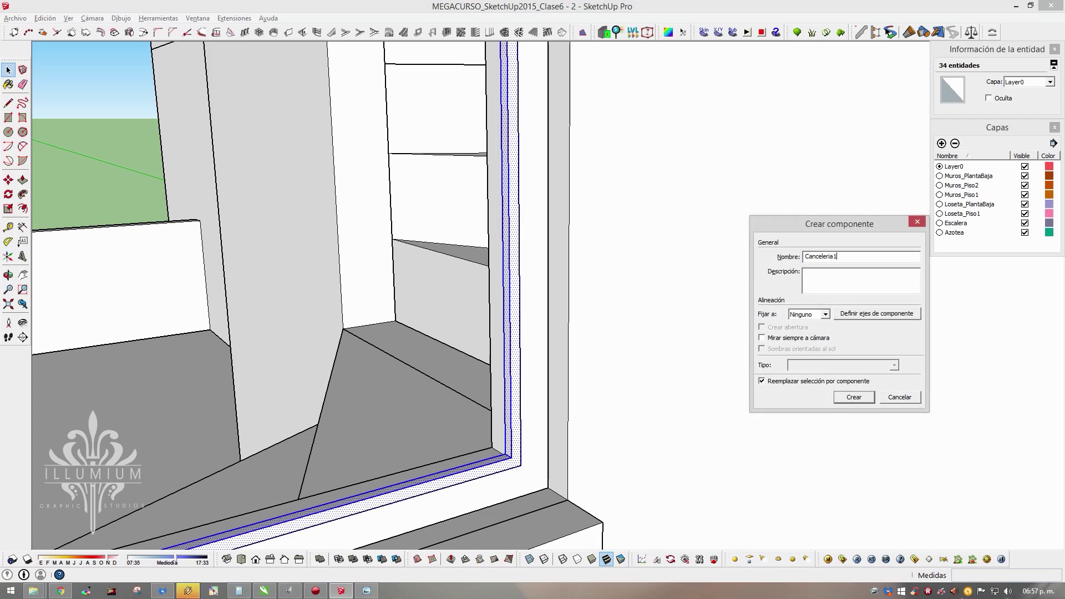
# Create the Canceleria1 component and move it onto the stair window corner
pyautogui.press('Return')
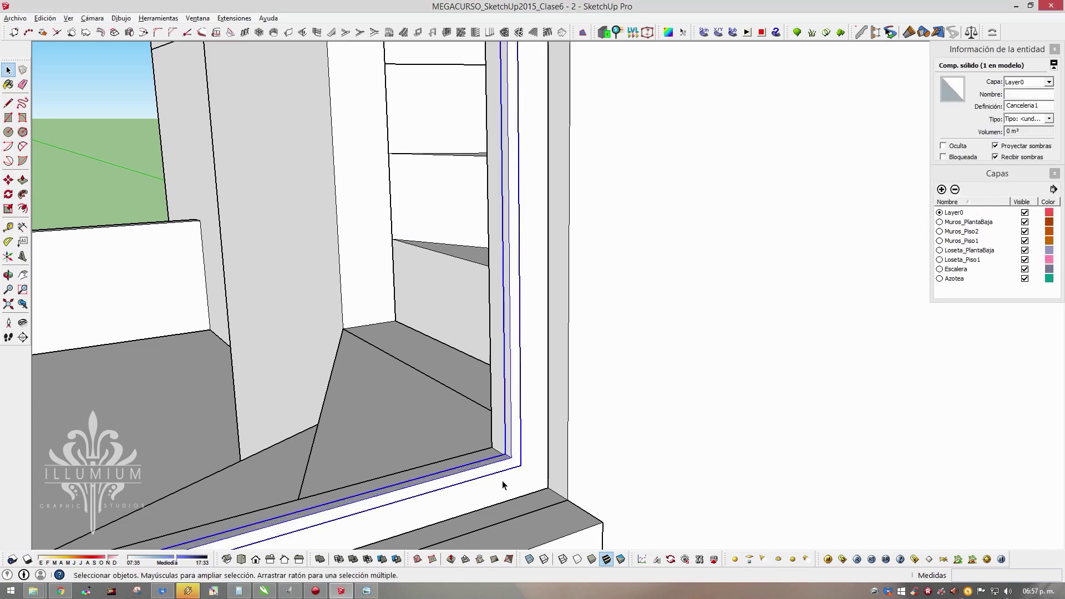
pyautogui.press('m')
pyautogui.click(522, 463)
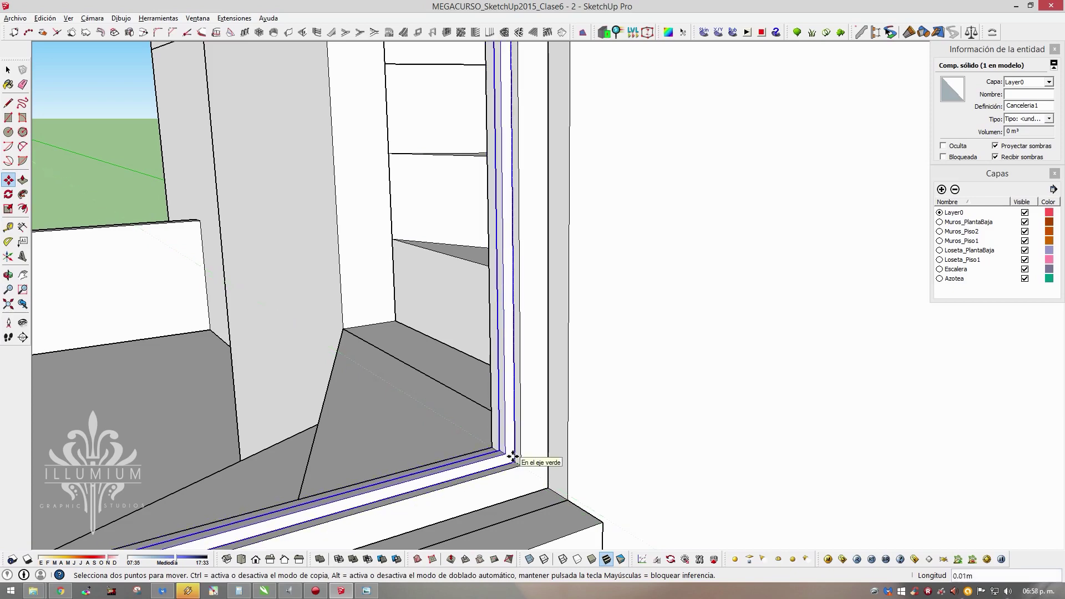
pyautogui.click(511, 459)
pyautogui.scroll(-2, 513, 457)
pyautogui.scroll(-2, 540, 471)
pyautogui.press('space')
# Cut and re-paste the Canceleria1 window frame, placing it at the window corner
pyautogui.scroll(2, 541, 475)
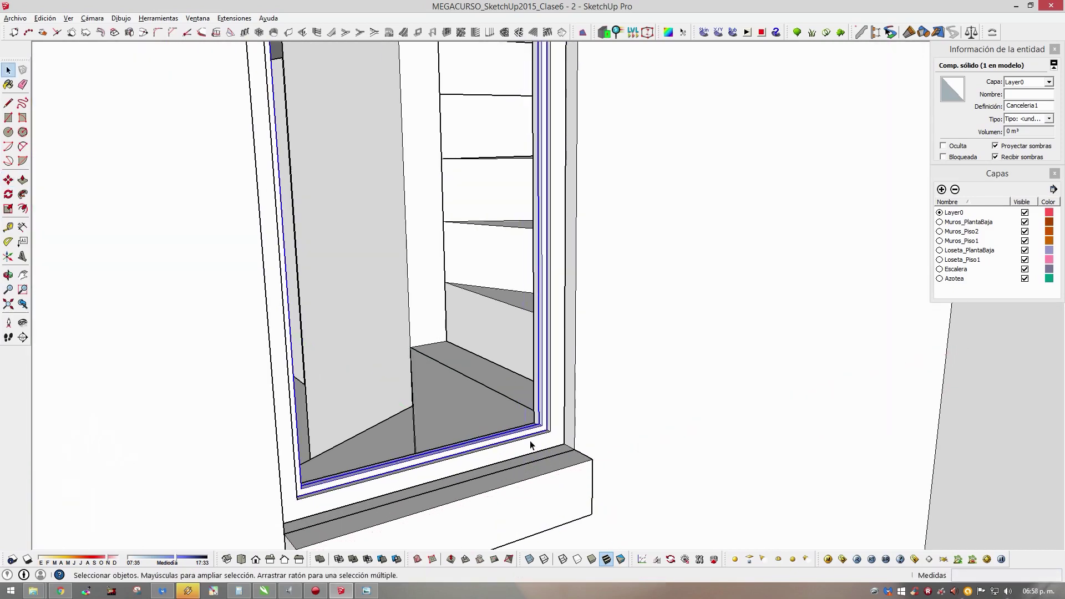
pyautogui.click(532, 437)
pyautogui.hotkey('ctrl', 'x')
pyautogui.hotkey('ctrl', 'v')
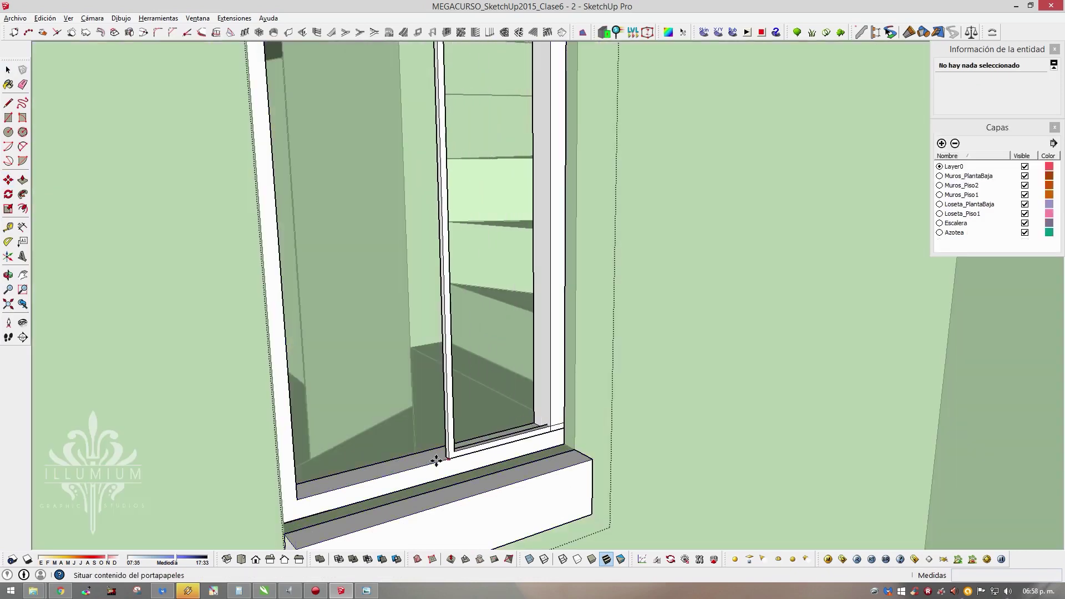
pyautogui.moveTo(436, 461); pyautogui.dragTo(392, 469, button='middle')
pyautogui.scroll(3, 393, 468)
pyautogui.scroll(2, 382, 381)
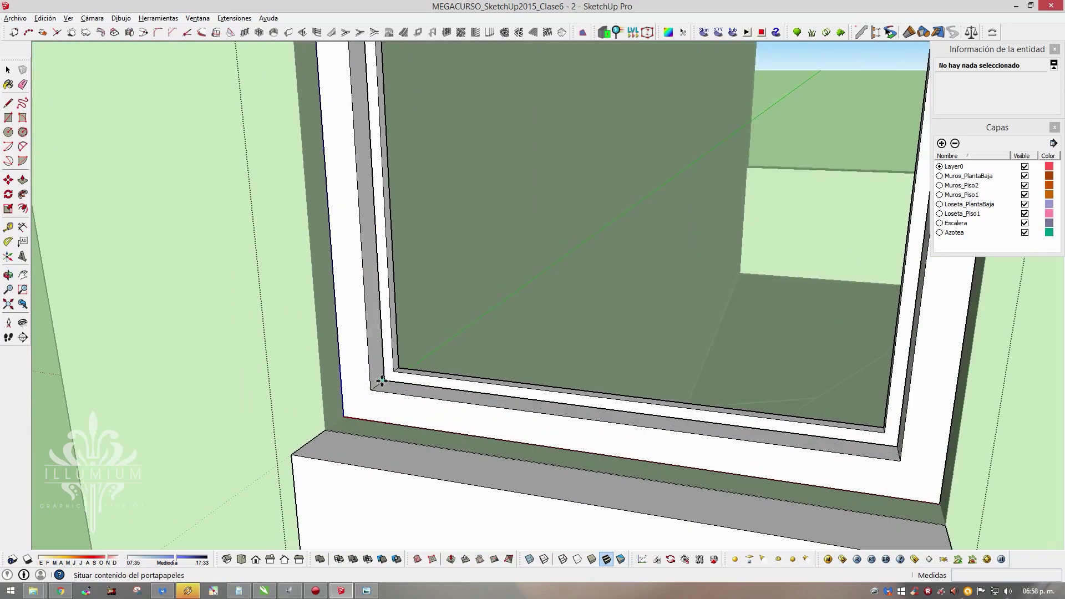
pyautogui.scroll(-2, 383, 381)
pyautogui.click(371, 459)
pyautogui.moveTo(372, 458)
pyautogui.mouseDown(button='middle')
pyautogui.moveTo(374, 374)
pyautogui.moveTo(292, 404)
pyautogui.moveTo(362, 352)
pyautogui.moveTo(612, 418)
pyautogui.mouseUp(button='middle')
# Orbit and zoom out to a wide exterior view of the whole building
pyautogui.press('m')
pyautogui.scroll(-5, 612, 417)
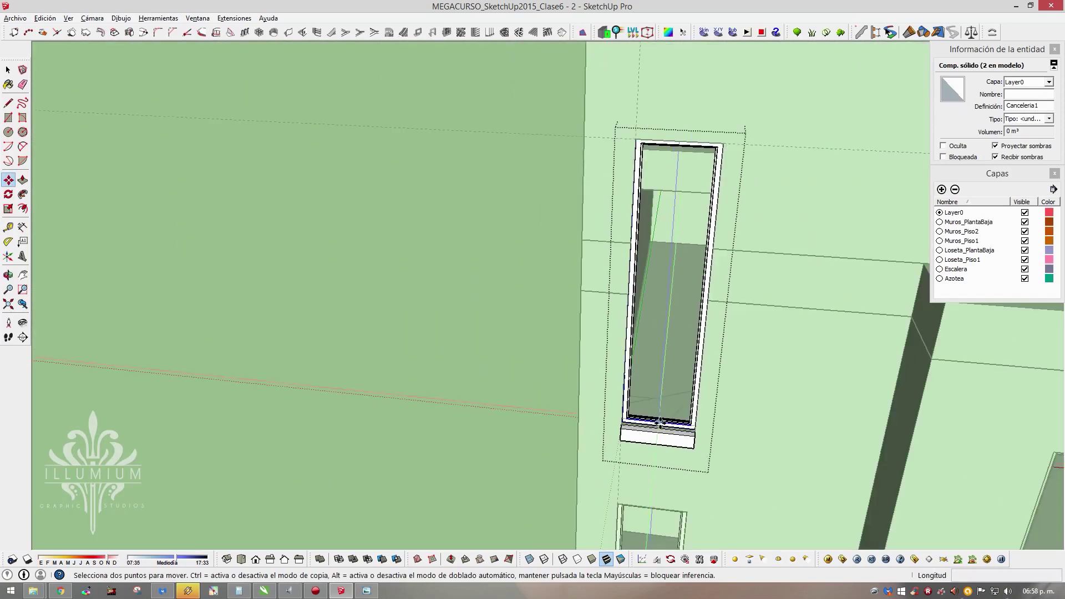
pyautogui.press('space')
pyautogui.moveTo(541, 449)
pyautogui.mouseDown(button='middle')
pyautogui.moveTo(530, 437)
pyautogui.moveTo(680, 359)
pyautogui.mouseUp(button='middle')
pyautogui.scroll(3, 545, 340)
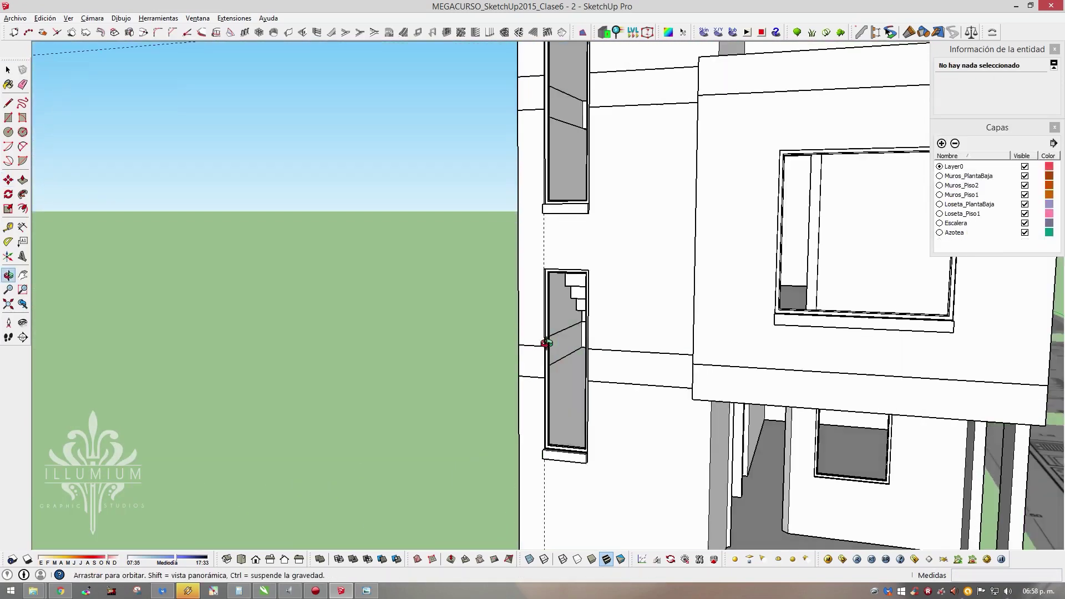
pyautogui.scroll(3, 545, 463)
pyautogui.scroll(2, 432, 478)
pyautogui.scroll(1, 479, 502)
pyautogui.scroll(-3, 479, 502)
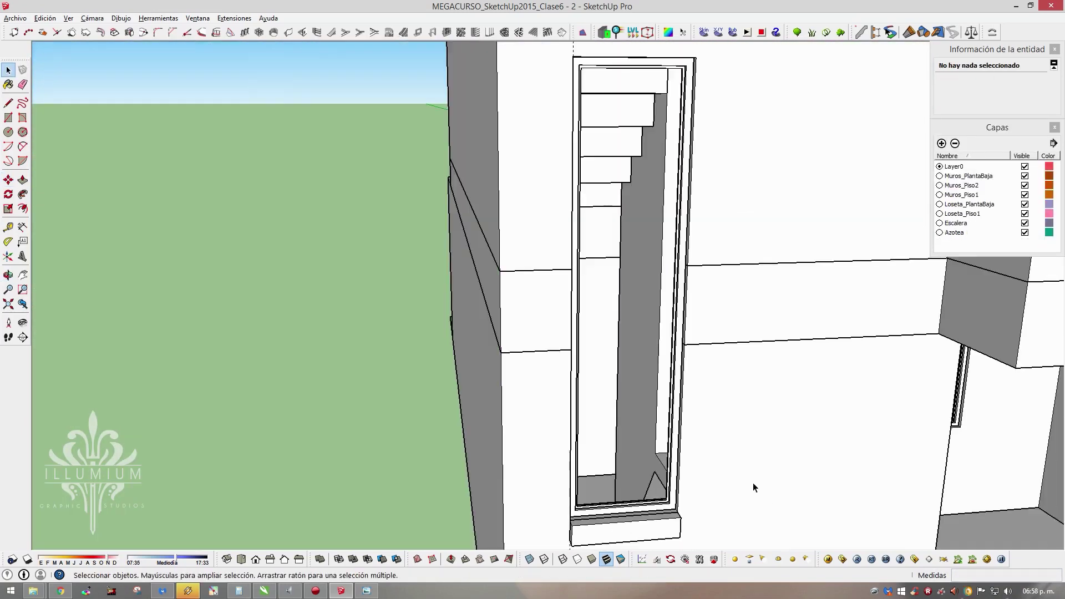
pyautogui.scroll(-3, 761, 473)
pyautogui.scroll(-2, 649, 380)
pyautogui.keyDown('shift'); pyautogui.moveTo(649, 380); pyautogui.dragTo(477, 509, button='middle'); pyautogui.keyUp('shift')
# Check the front facade in Front view, then bring up the CorteCasaTipo drawing
pyautogui.press('f')
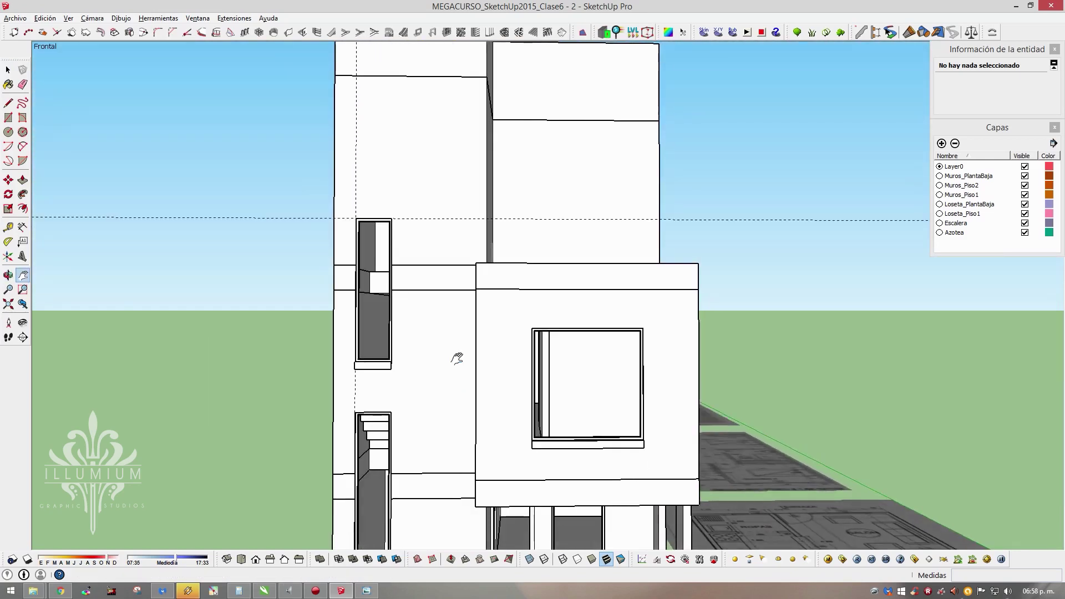
pyautogui.scroll(-2, 456, 357)
pyautogui.scroll(3, 457, 404)
pyautogui.moveTo(477, 368)
pyautogui.mouseDown()
pyautogui.moveTo(393, 359)
pyautogui.moveTo(537, 349)
pyautogui.mouseUp()
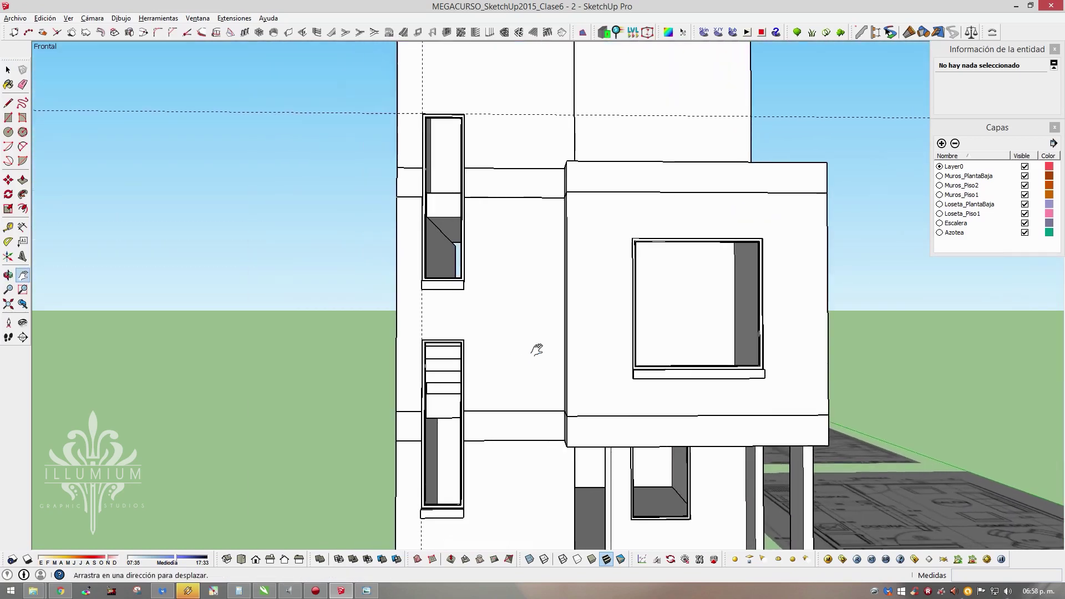
pyautogui.moveTo(537, 347)
pyautogui.mouseDown(button='middle')
pyautogui.moveTo(352, 309)
pyautogui.moveTo(665, 318)
pyautogui.moveTo(765, 335)
pyautogui.moveTo(492, 357)
pyautogui.moveTo(535, 364)
pyautogui.mouseUp(button='middle')
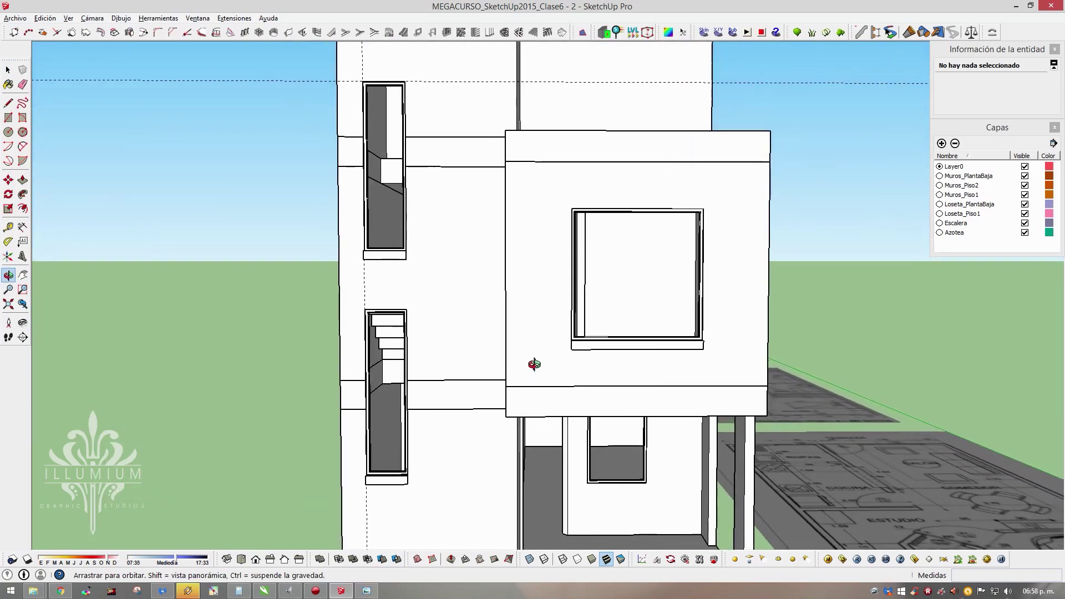
pyautogui.click(366, 591)
# Zoom and pan the drawing to the main facade windows, then hide it
pyautogui.scroll(-2, 697, 281)
pyautogui.scroll(-2, 539, 217)
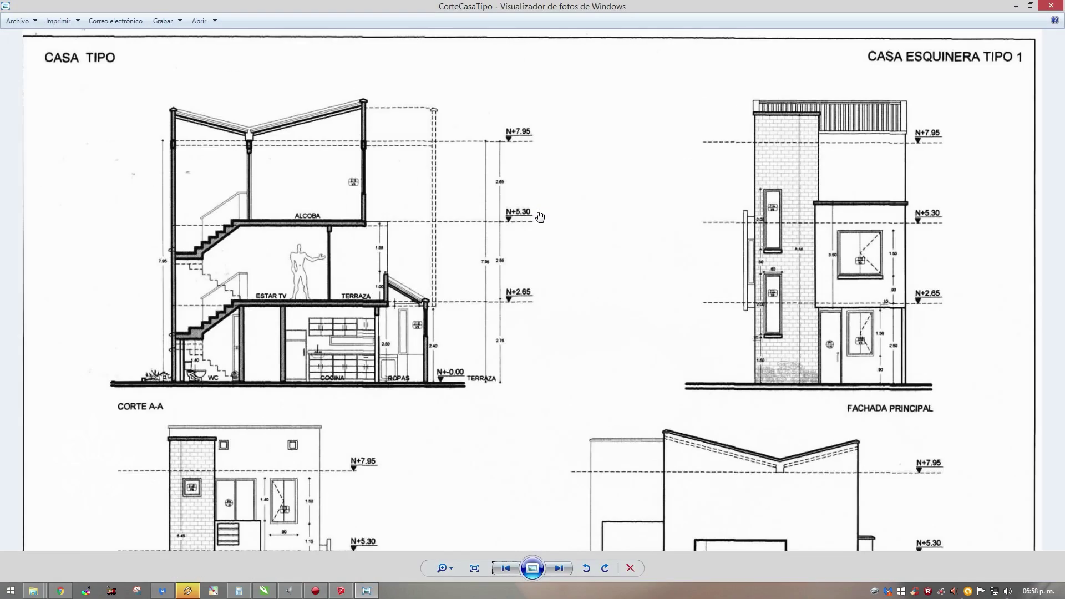
pyautogui.scroll(2, 779, 225)
pyautogui.scroll(2, 463, 292)
pyautogui.scroll(3, 807, 317)
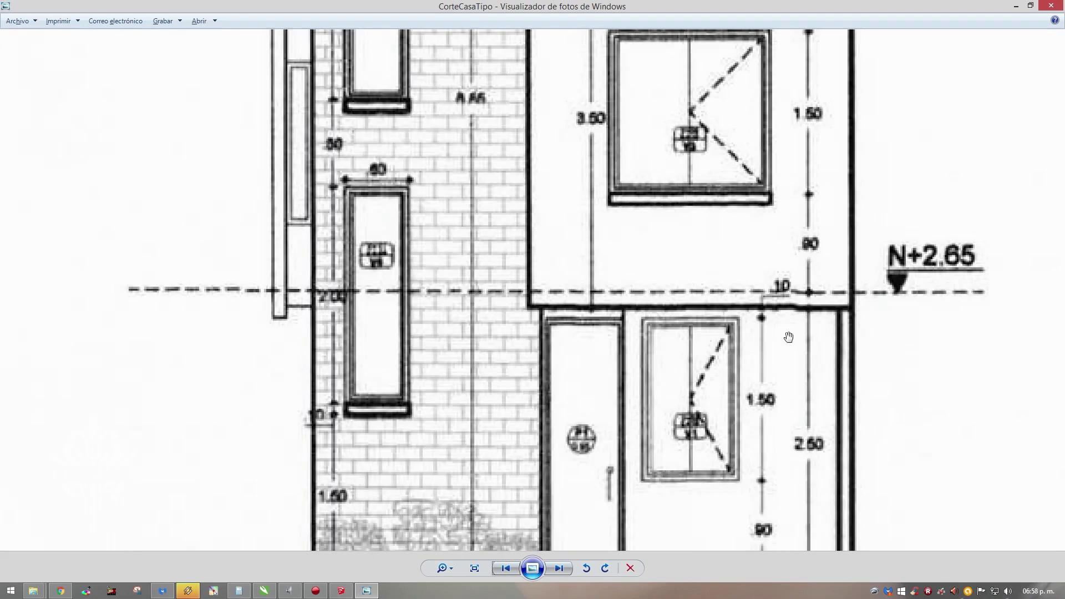
pyautogui.moveTo(730, 325); pyautogui.dragTo(667, 201)
pyautogui.scroll(1, 582, 175)
pyautogui.scroll(1, 500, 146)
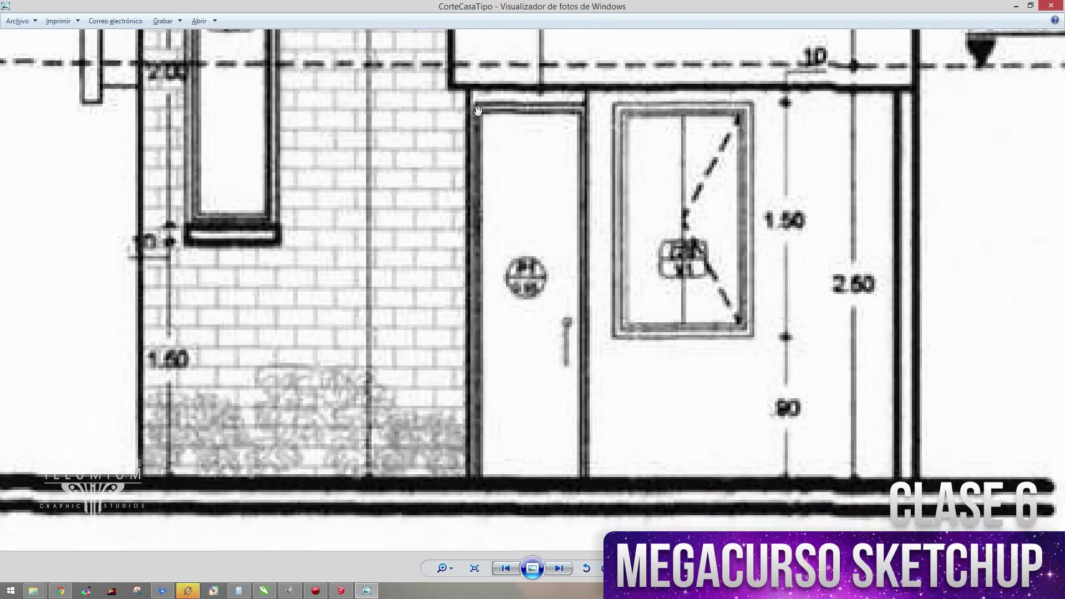
pyautogui.click(1017, 7)
# Orbit the model to view the facade from below, then reopen the facade drawing
pyautogui.moveTo(561, 387); pyautogui.dragTo(499, 274, button='middle')
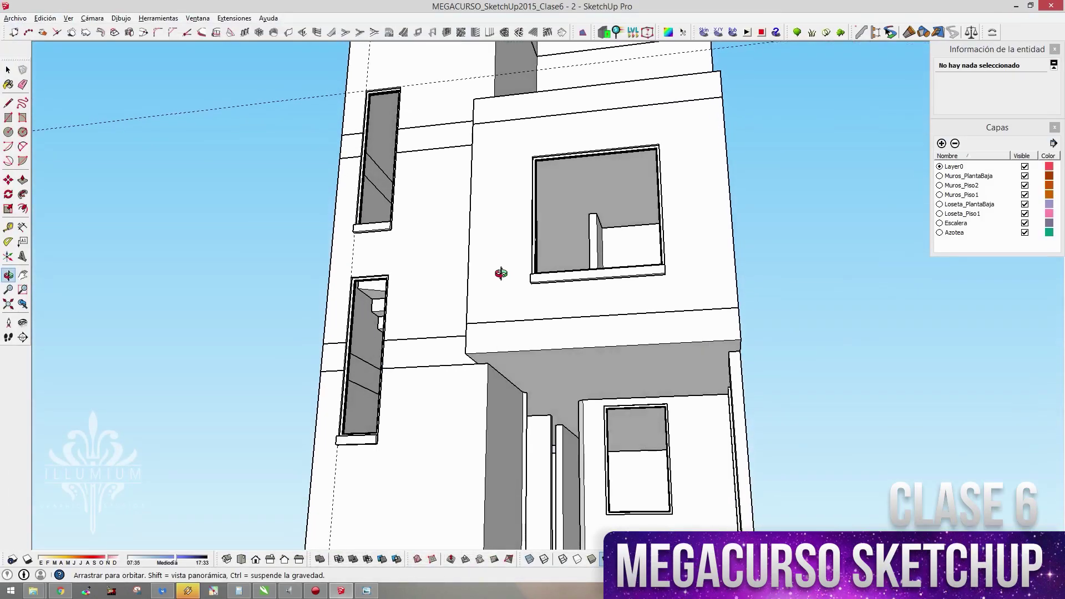
pyautogui.click(366, 591)
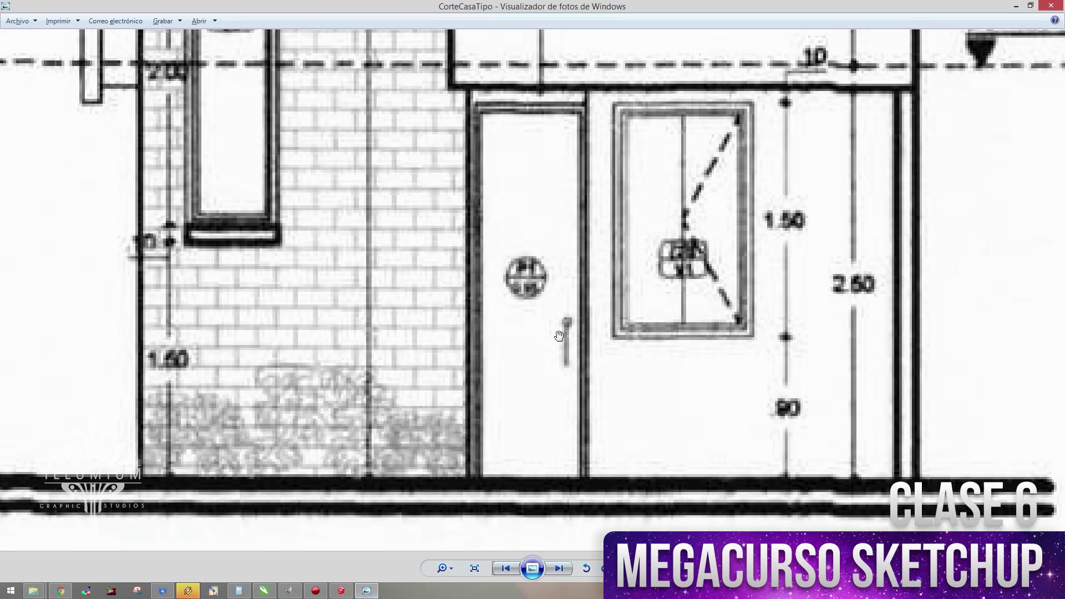
pyautogui.moveTo(473, 89); pyautogui.dragTo(461, 124)
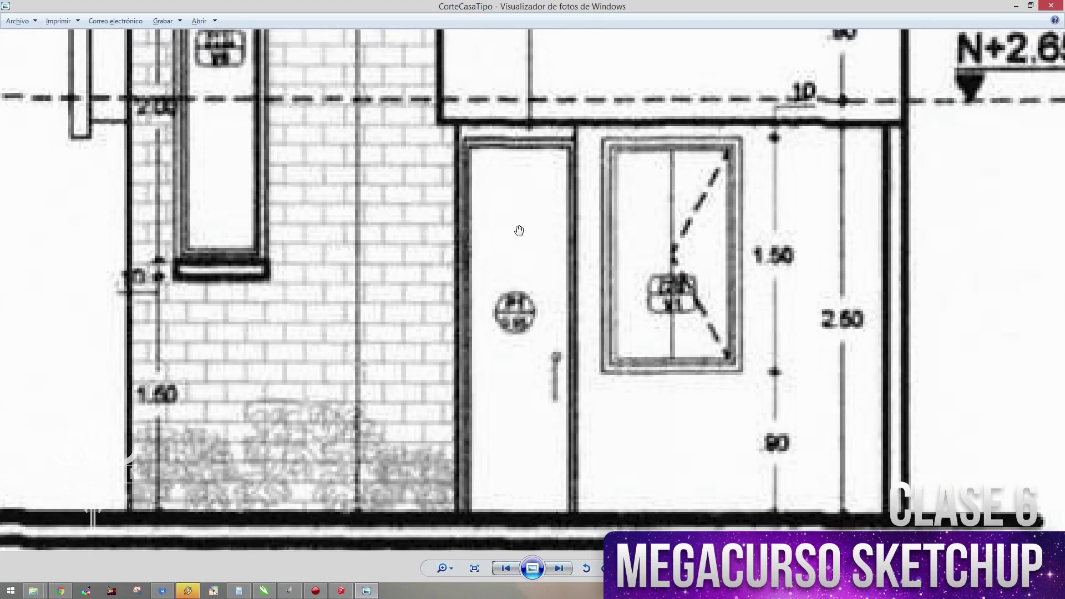
pyautogui.scroll(-5, 518, 230)
pyautogui.scroll(-2, 624, 227)
pyautogui.scroll(-2, 670, 248)
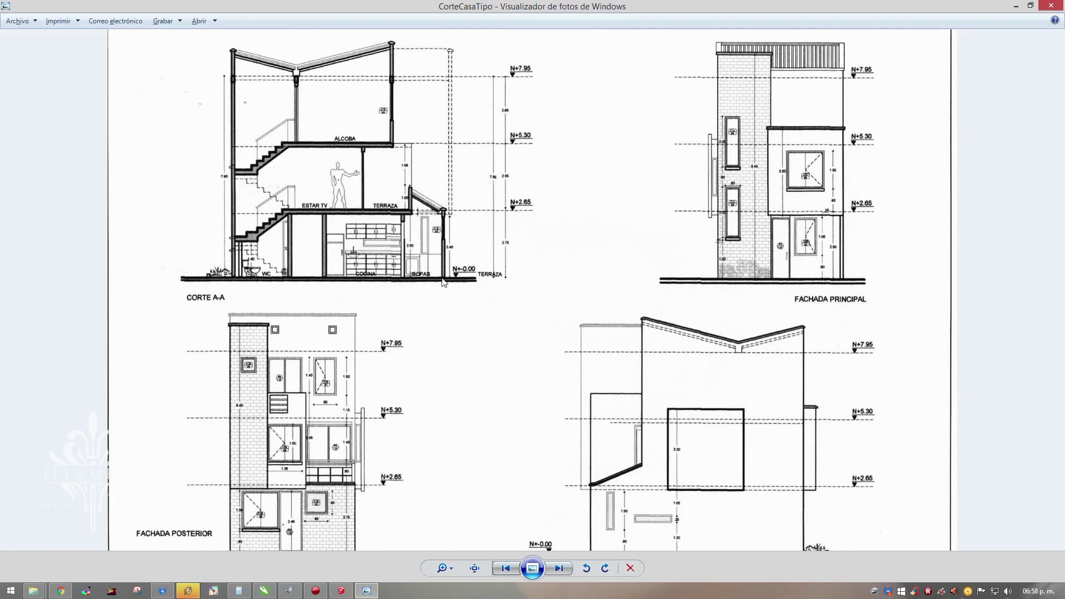
pyautogui.scroll(5, 444, 283)
# Pan the drawing past the CORTE A-A section to the rear facade's ground-floor door
pyautogui.moveTo(175, 264)
pyautogui.mouseDown()
pyautogui.moveTo(464, 317)
pyautogui.moveTo(592, 304)
pyautogui.mouseUp()
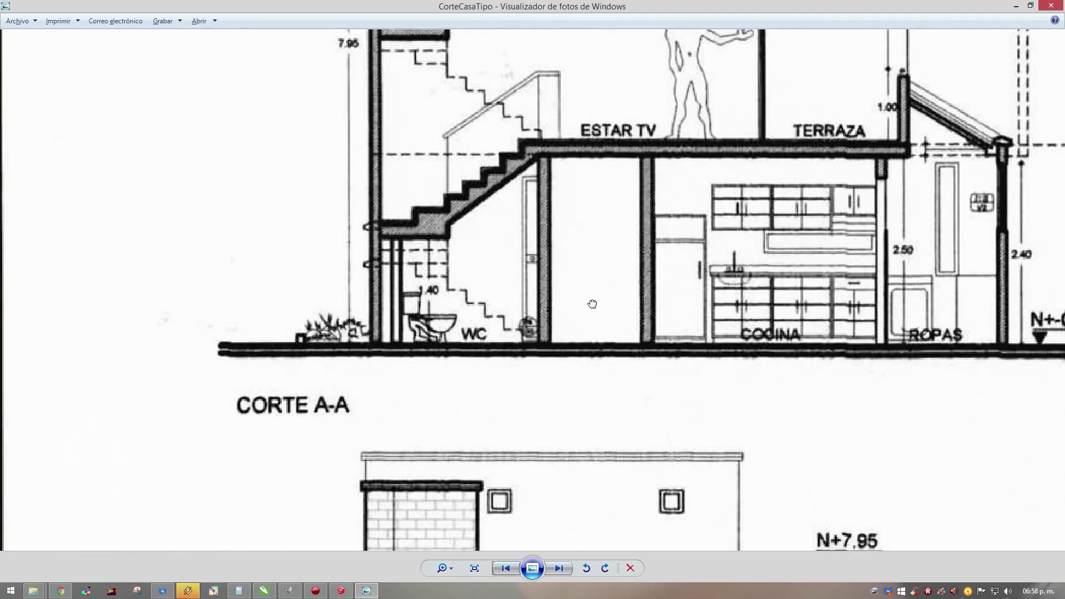
pyautogui.moveTo(555, 499); pyautogui.dragTo(704, 106)
pyautogui.moveTo(721, 444); pyautogui.dragTo(433, 188)
pyautogui.moveTo(432, 416)
pyautogui.mouseDown()
pyautogui.moveTo(463, 349)
pyautogui.moveTo(438, 404)
pyautogui.mouseUp()
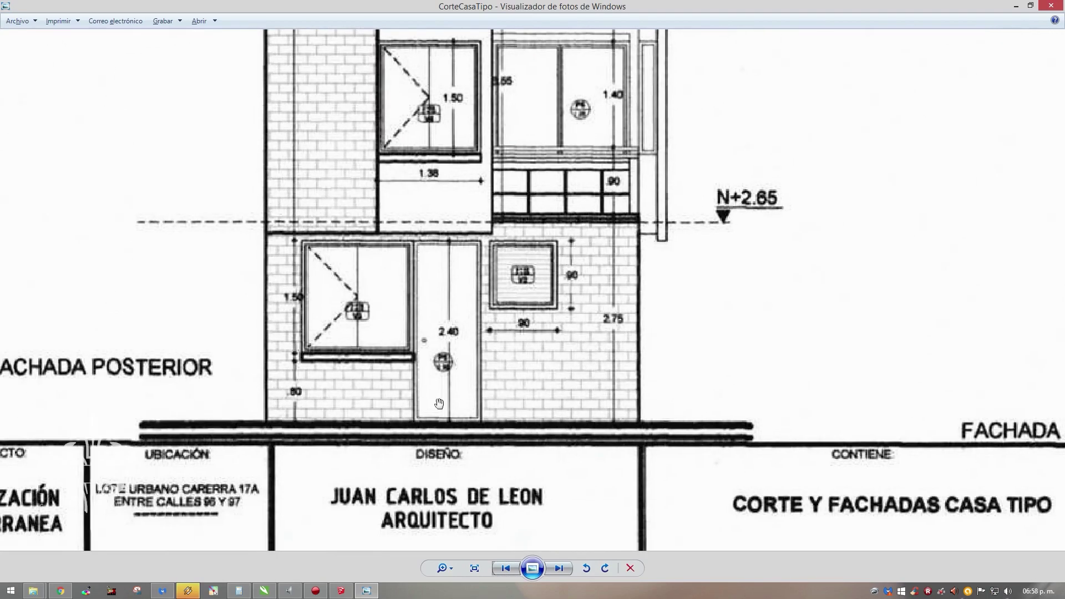
pyautogui.scroll(2, 439, 403)
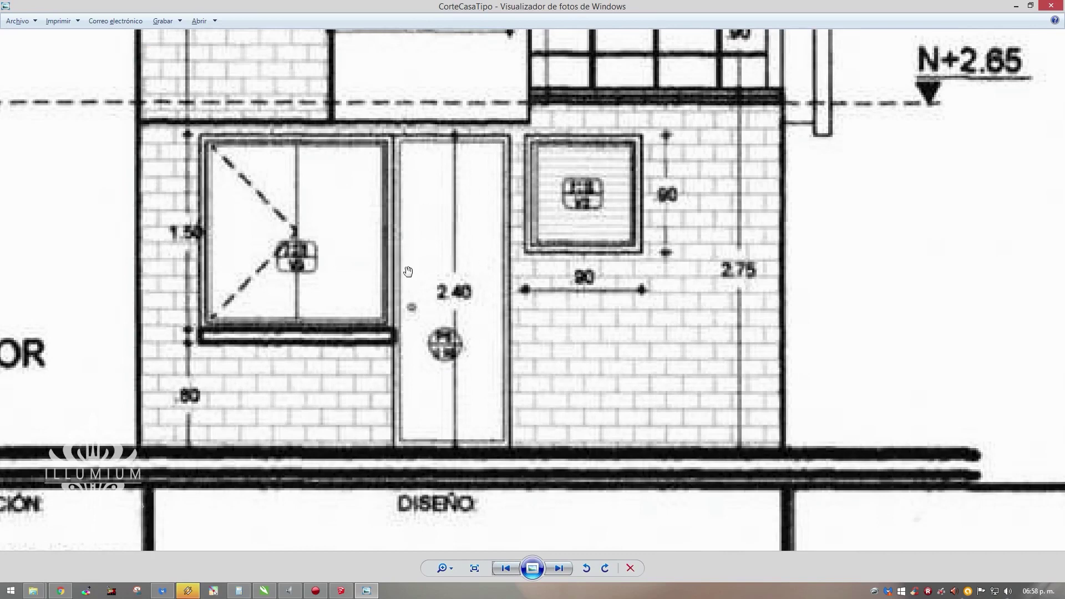
pyautogui.scroll(-1, 447, 353)
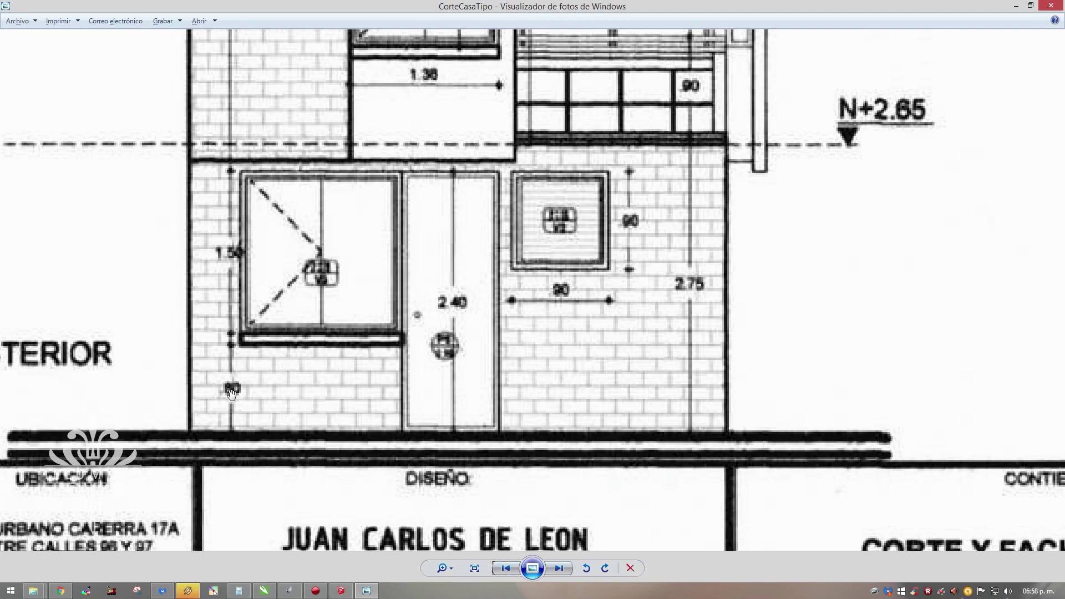
# Launch Calculator via Win+R 'calc' for the 150 and 90 dimensions, then close it
pyautogui.press('super+r')
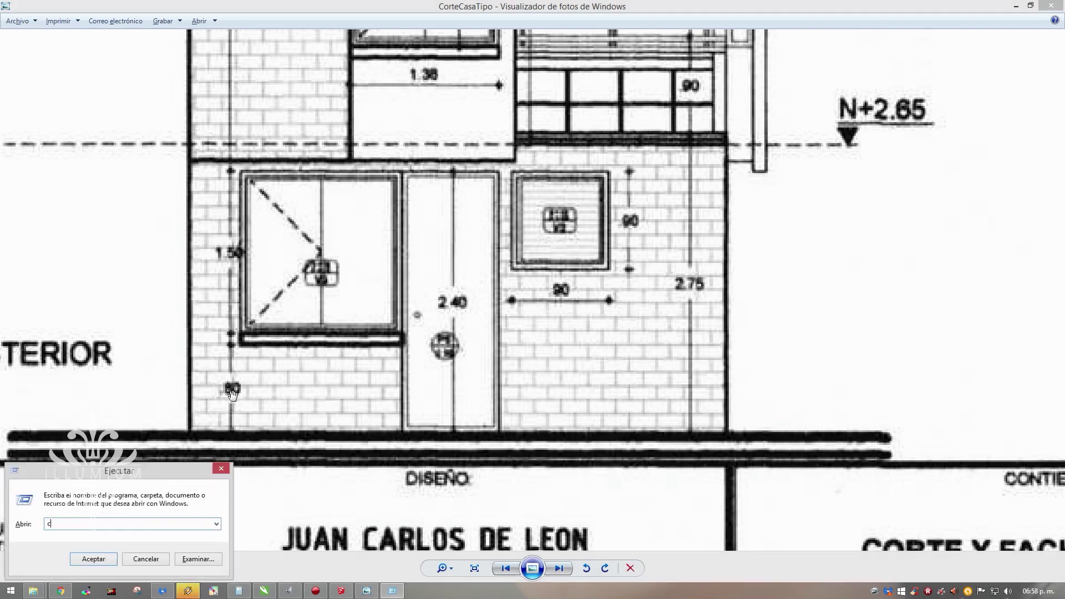
pyautogui.write('calc')
pyautogui.press('Return')
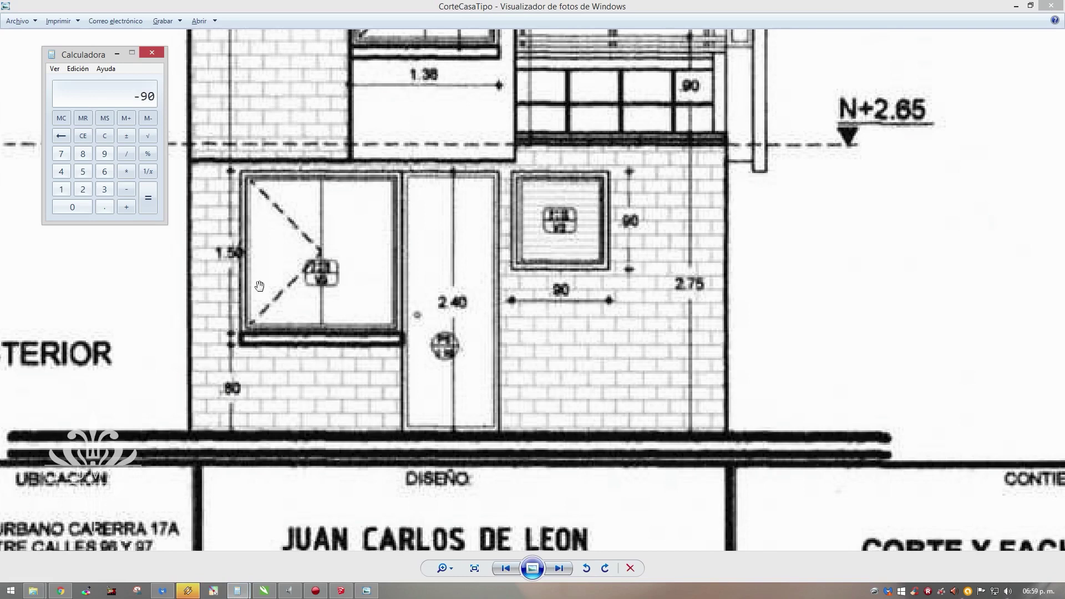
pyautogui.click(152, 53)
# Return to the model and orbit in to the ground-floor door and window
pyautogui.click(1035, 10)
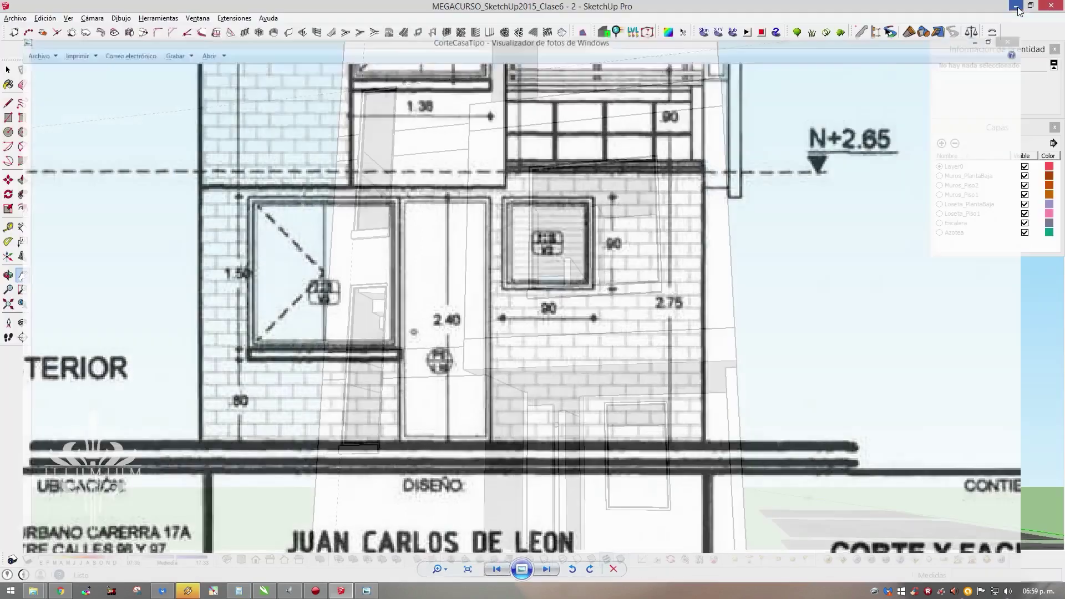
pyautogui.scroll(-3, 628, 363)
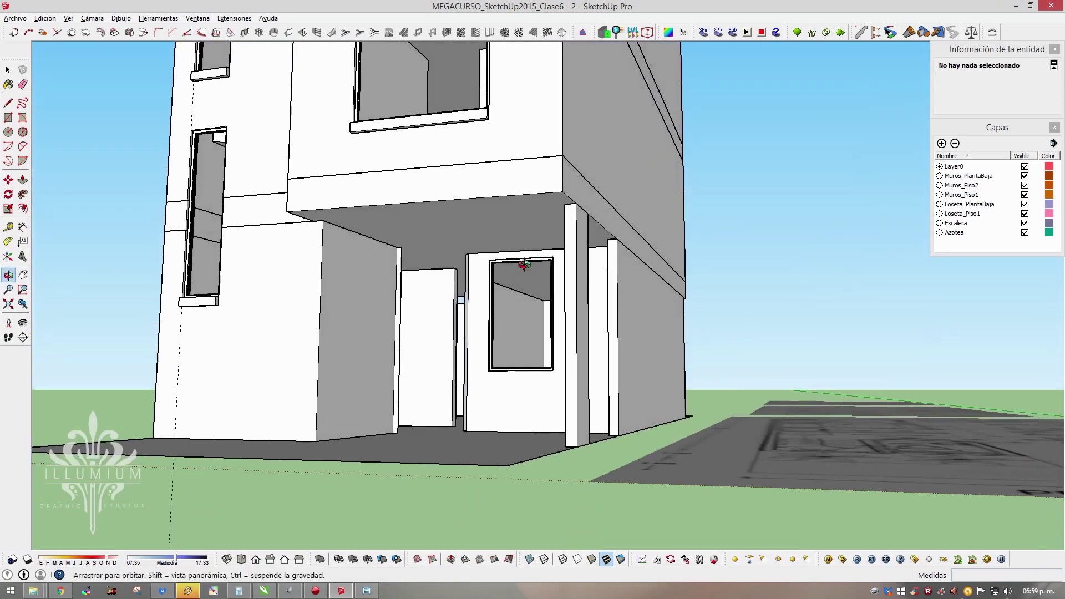
pyautogui.scroll(3, 566, 274)
pyautogui.moveTo(647, 302); pyautogui.dragTo(559, 320, button='middle')
pyautogui.scroll(-2, 559, 320)
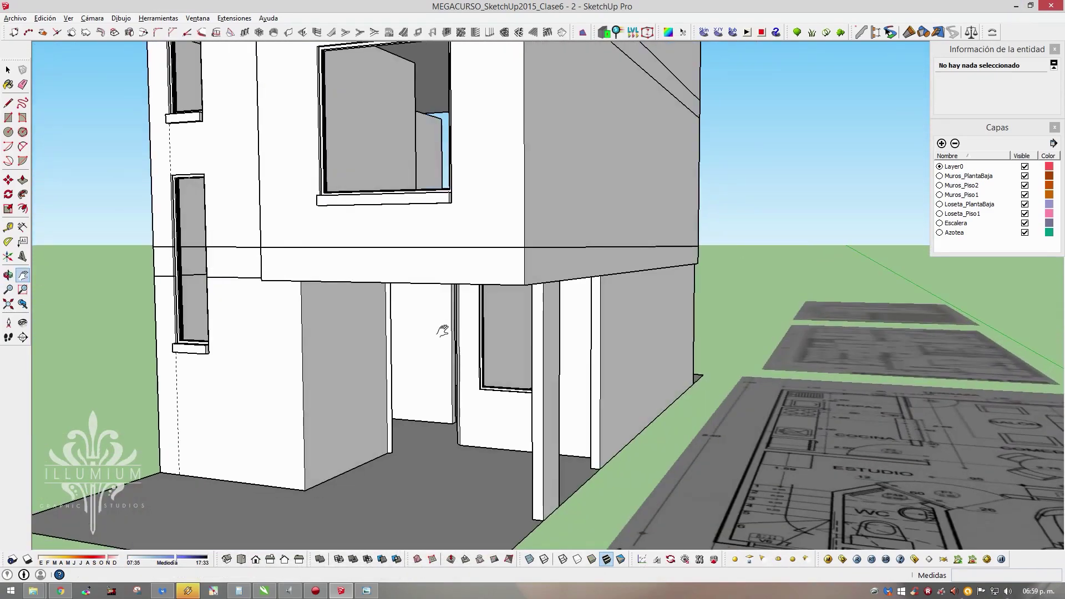
pyautogui.scroll(5, 477, 311)
pyautogui.moveTo(481, 290)
pyautogui.keyDown('shift'); pyautogui.mouseDown(button='middle')
pyautogui.moveTo(483, 323)
pyautogui.moveTo(523, 228)
pyautogui.moveTo(497, 183)
pyautogui.moveTo(484, 190)
pyautogui.moveTo(499, 205)
pyautogui.moveTo(518, 123)
pyautogui.mouseUp(button='middle'); pyautogui.keyUp('shift')
pyautogui.scroll(2, 499, 205)
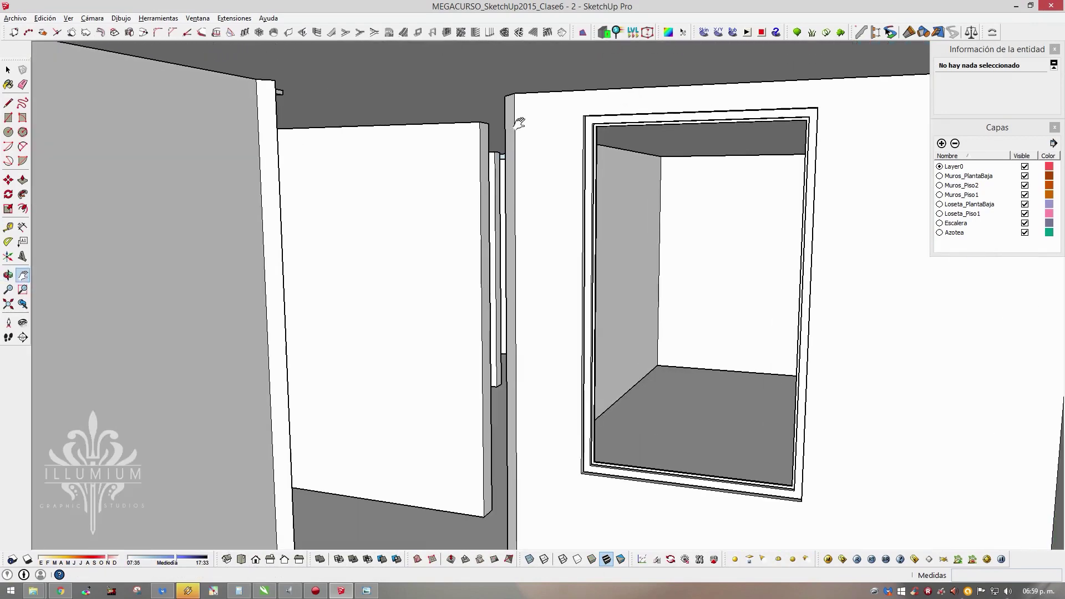
pyautogui.moveTo(532, 160)
pyautogui.mouseDown(button='middle')
pyautogui.moveTo(518, 140)
pyautogui.moveTo(309, 140)
pyautogui.moveTo(504, 155)
pyautogui.moveTo(537, 129)
pyautogui.moveTo(473, 88)
pyautogui.moveTo(344, 112)
pyautogui.moveTo(309, 147)
pyautogui.moveTo(309, 195)
pyautogui.moveTo(368, 150)
pyautogui.moveTo(430, 465)
pyautogui.mouseUp(button='middle')
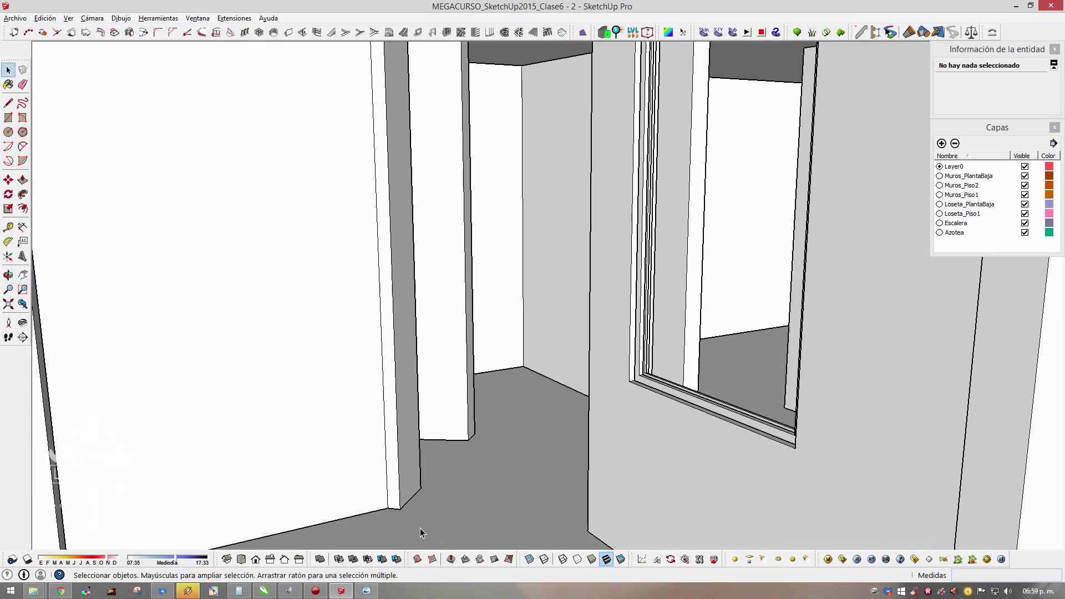
# Draw a line across the doorway floor strip from the pillar's base corner
pyautogui.press('l')
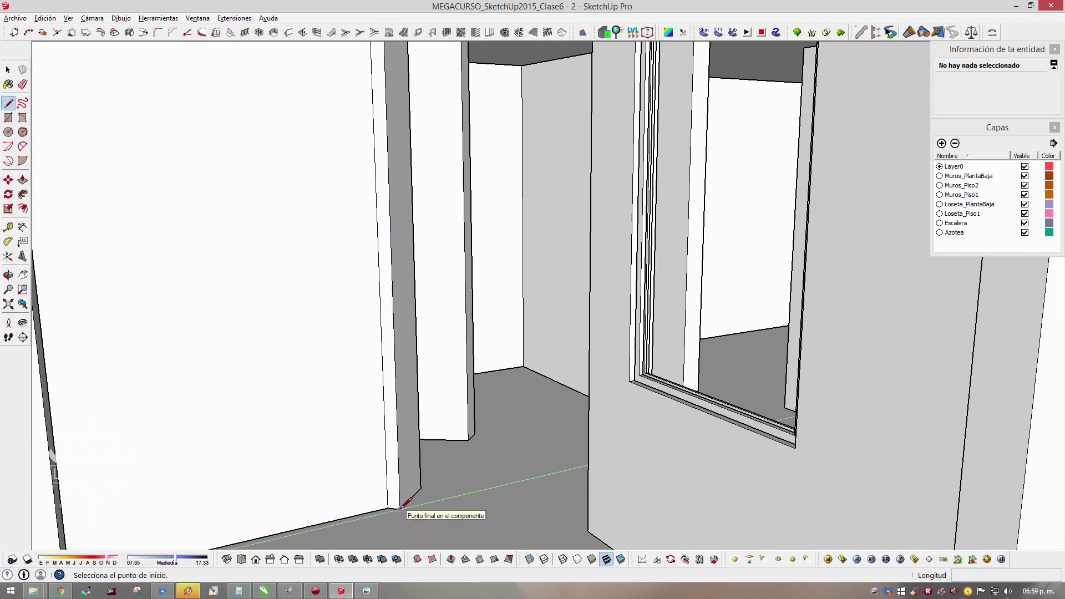
pyautogui.scroll(3, 399, 508)
pyautogui.moveTo(400, 509)
pyautogui.mouseDown(button='middle')
pyautogui.moveTo(432, 502)
pyautogui.moveTo(441, 529)
pyautogui.moveTo(418, 525)
pyautogui.moveTo(537, 506)
pyautogui.mouseUp(button='middle')
pyautogui.click(418, 525)
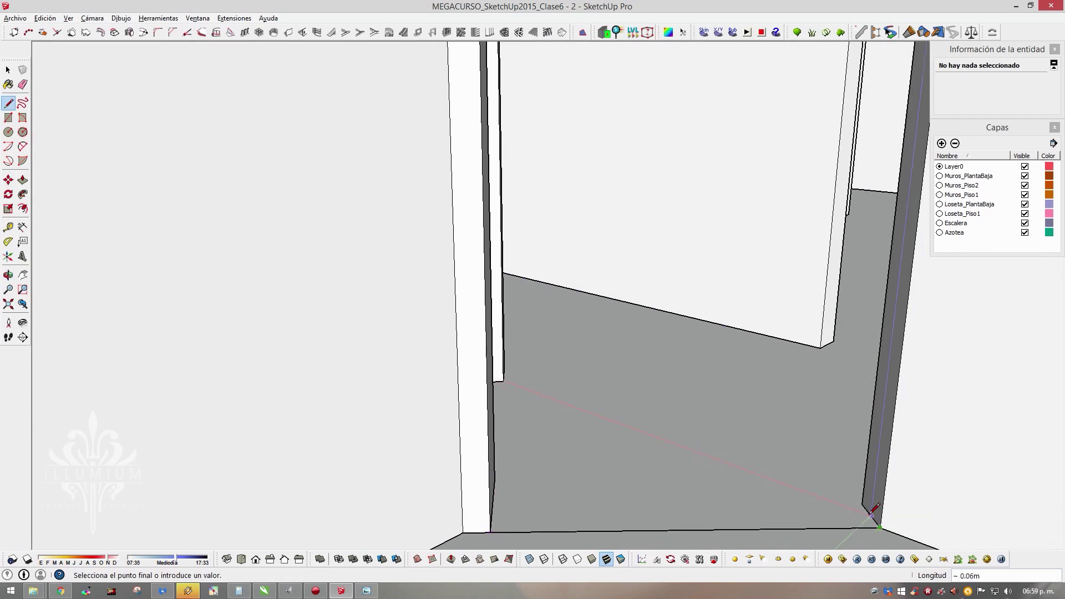
pyautogui.moveTo(653, 507); pyautogui.dragTo(342, 487, button='middle')
pyautogui.press('space')
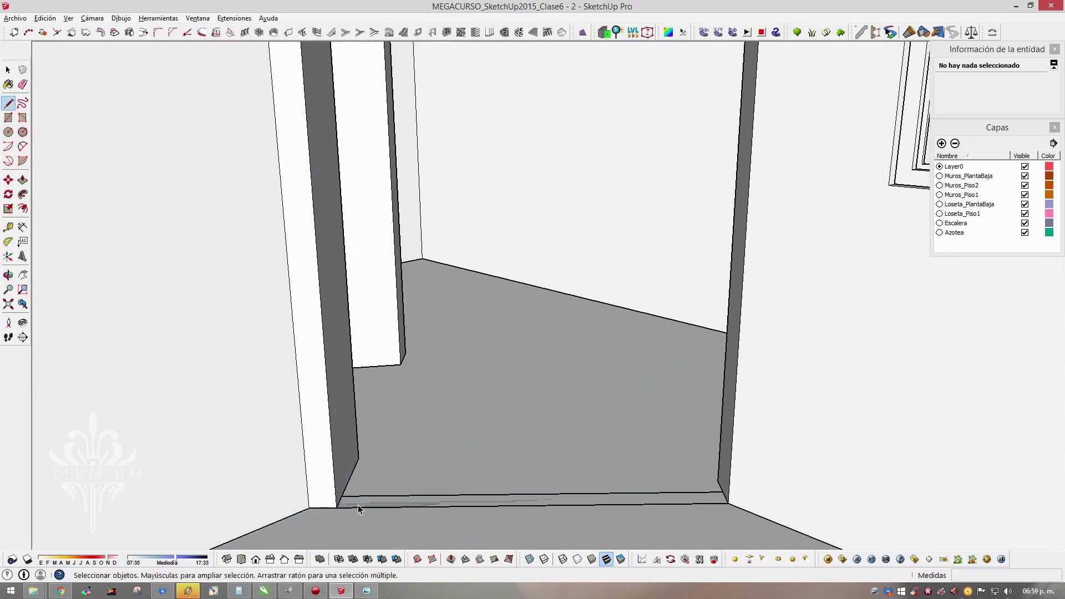
# Push/Pull the doorway floor strip up 2.1 m
pyautogui.press('p')
pyautogui.moveTo(361, 506); pyautogui.dragTo(362, 441)
pyautogui.scroll(1, 362, 441)
pyautogui.write('2.1')
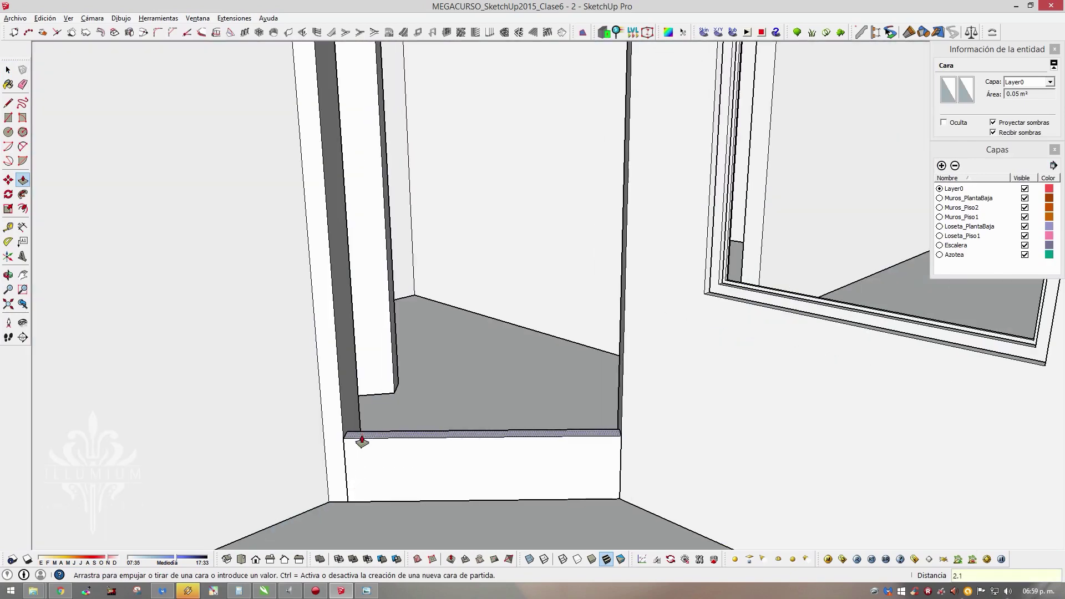
pyautogui.press('Return')
# Draw lines on the new wall face to split off the narrow piece above the door
pyautogui.press('h')
pyautogui.moveTo(464, 333); pyautogui.dragTo(502, 475)
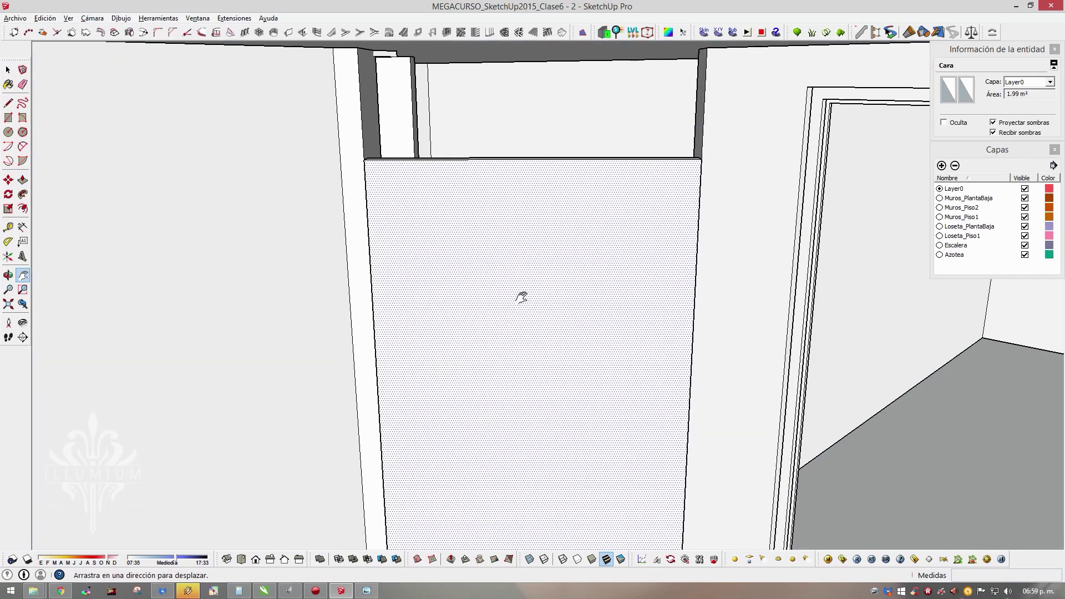
pyautogui.moveTo(518, 295)
pyautogui.mouseDown(button='middle')
pyautogui.moveTo(587, 207)
pyautogui.moveTo(670, 232)
pyautogui.moveTo(457, 240)
pyautogui.moveTo(397, 231)
pyautogui.mouseUp(button='middle')
pyautogui.press('space')
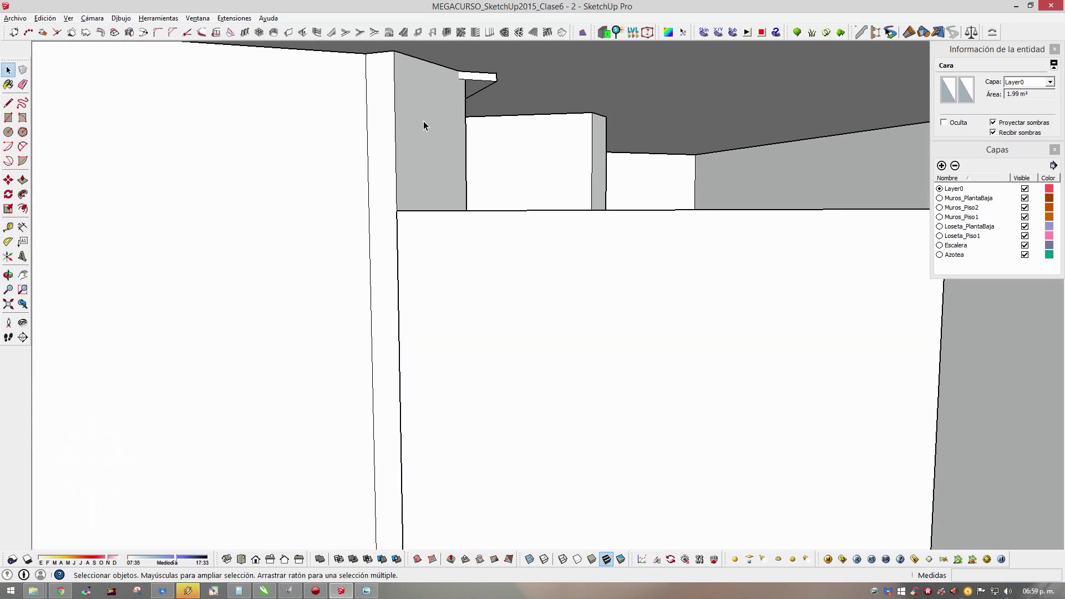
pyautogui.moveTo(424, 125)
pyautogui.mouseDown(button='middle')
pyautogui.moveTo(429, 134)
pyautogui.moveTo(345, 198)
pyautogui.mouseUp(button='middle')
pyautogui.press('l')
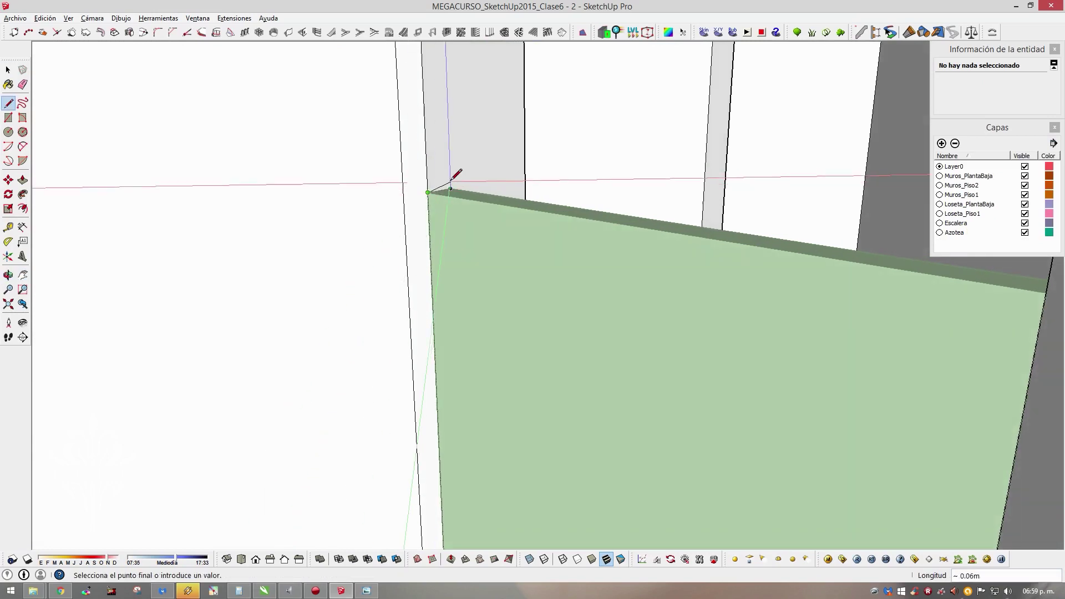
pyautogui.scroll(2, 449, 182)
pyautogui.scroll(-2, 463, 188)
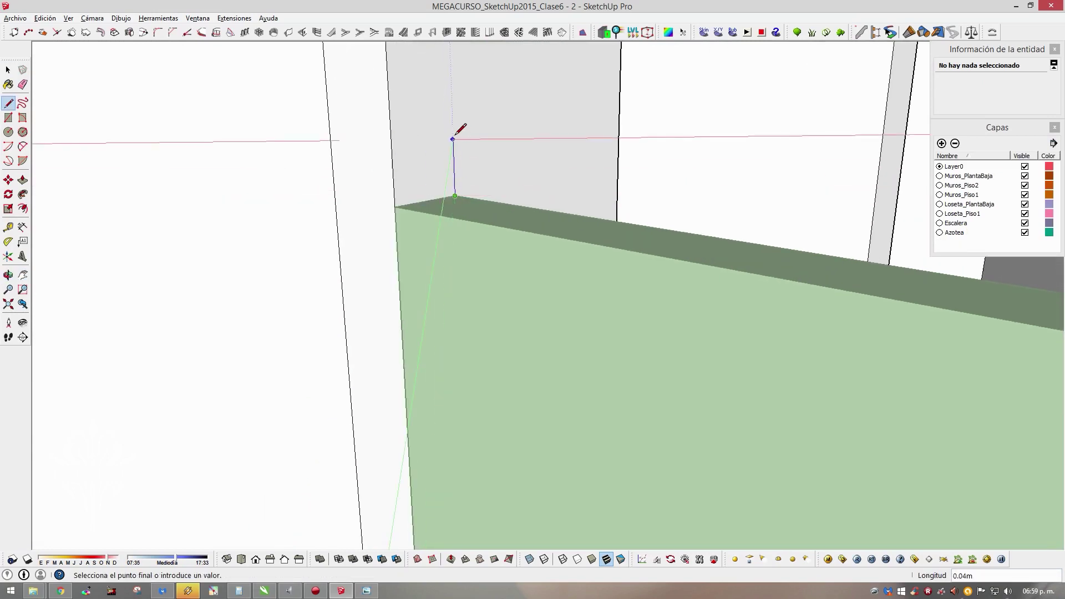
pyautogui.scroll(-2, 459, 139)
pyautogui.moveTo(457, 159)
pyautogui.mouseDown(button='middle')
pyautogui.moveTo(475, 110)
pyautogui.moveTo(451, 264)
pyautogui.moveTo(442, 119)
pyautogui.mouseUp(button='middle')
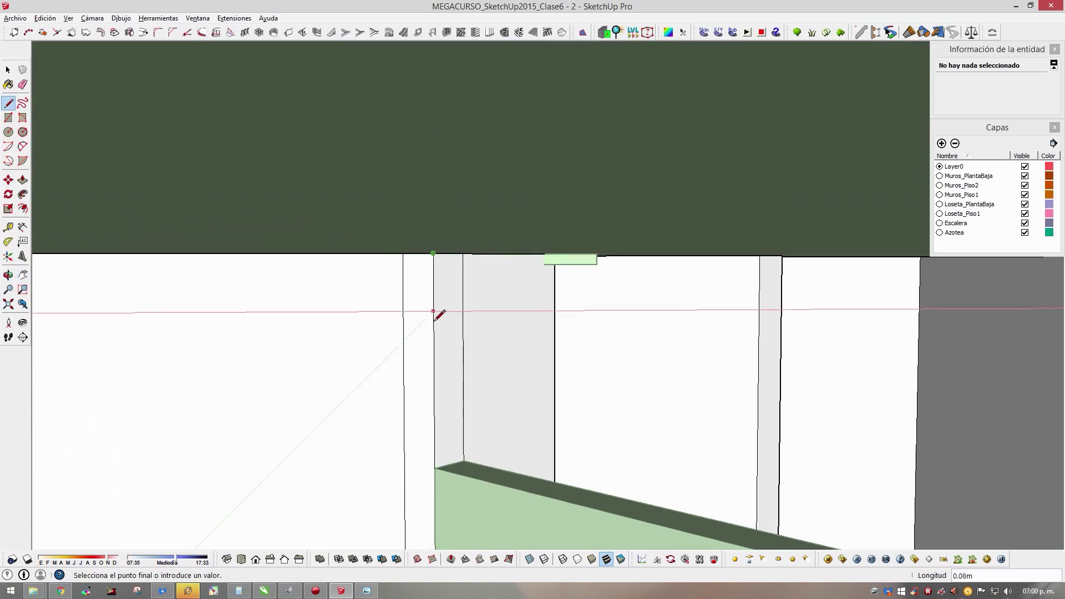
pyautogui.press('space')
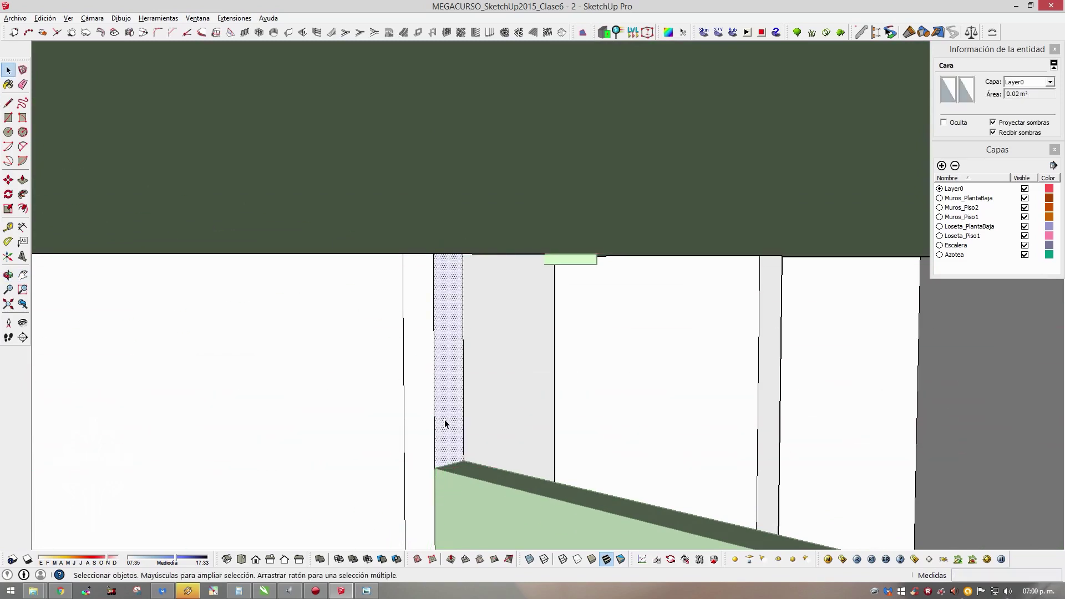
pyautogui.moveTo(445, 425)
pyautogui.mouseDown(button='middle')
pyautogui.moveTo(768, 377)
pyautogui.moveTo(771, 424)
pyautogui.mouseUp(button='middle')
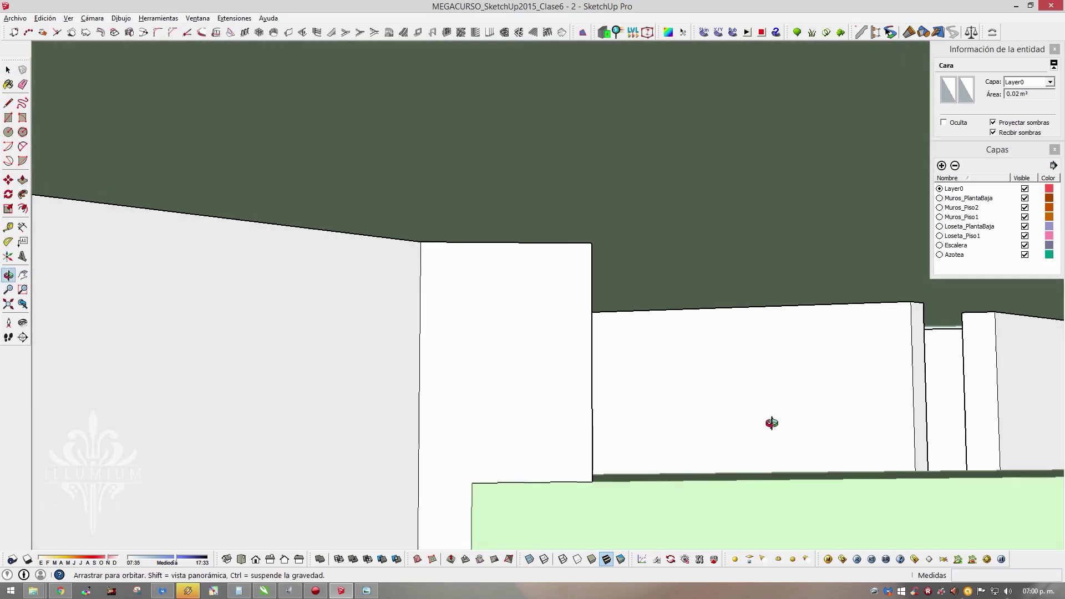
# Push the narrow top wall face across the opening to close the gap
pyautogui.press('p')
pyautogui.moveTo(851, 487)
pyautogui.mouseDown()
pyautogui.moveTo(387, 455)
pyautogui.moveTo(389, 440)
pyautogui.moveTo(667, 455)
pyautogui.mouseUp()
pyautogui.press('p')
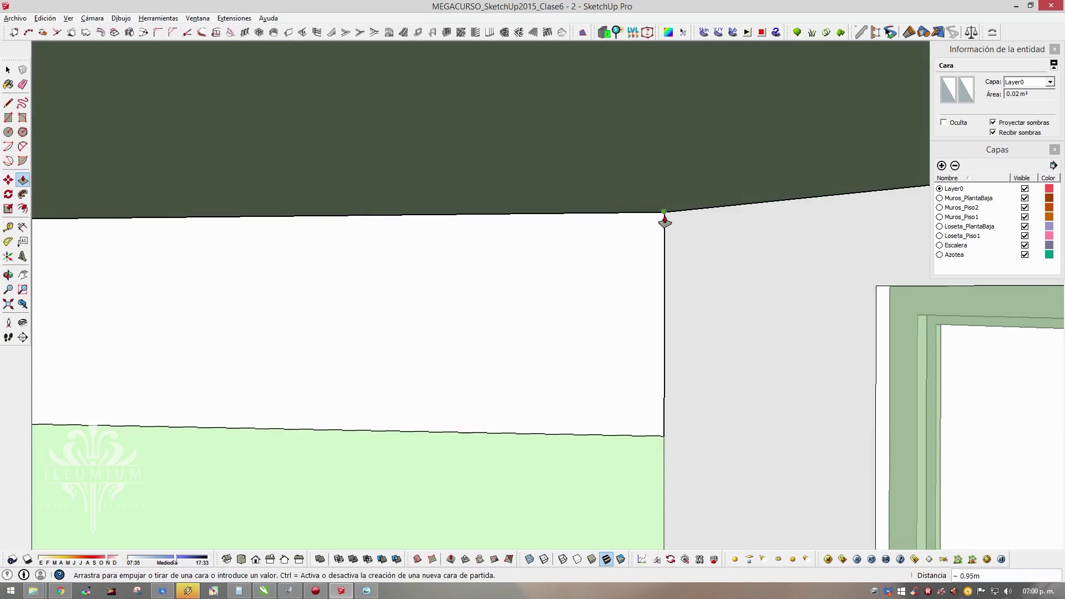
pyautogui.moveTo(637, 376)
pyautogui.mouseDown(button='middle')
pyautogui.moveTo(918, 361)
pyautogui.moveTo(661, 340)
pyautogui.moveTo(637, 211)
pyautogui.moveTo(634, 405)
pyautogui.moveTo(821, 253)
pyautogui.moveTo(799, 222)
pyautogui.moveTo(651, 217)
pyautogui.moveTo(544, 160)
pyautogui.moveTo(666, 269)
pyautogui.mouseUp(button='middle')
pyautogui.press('space')
# Offset the door face 0.02 inward to outline a 2 cm frame
pyautogui.scroll(-3, 666, 269)
pyautogui.scroll(3, 721, 238)
pyautogui.press('space')
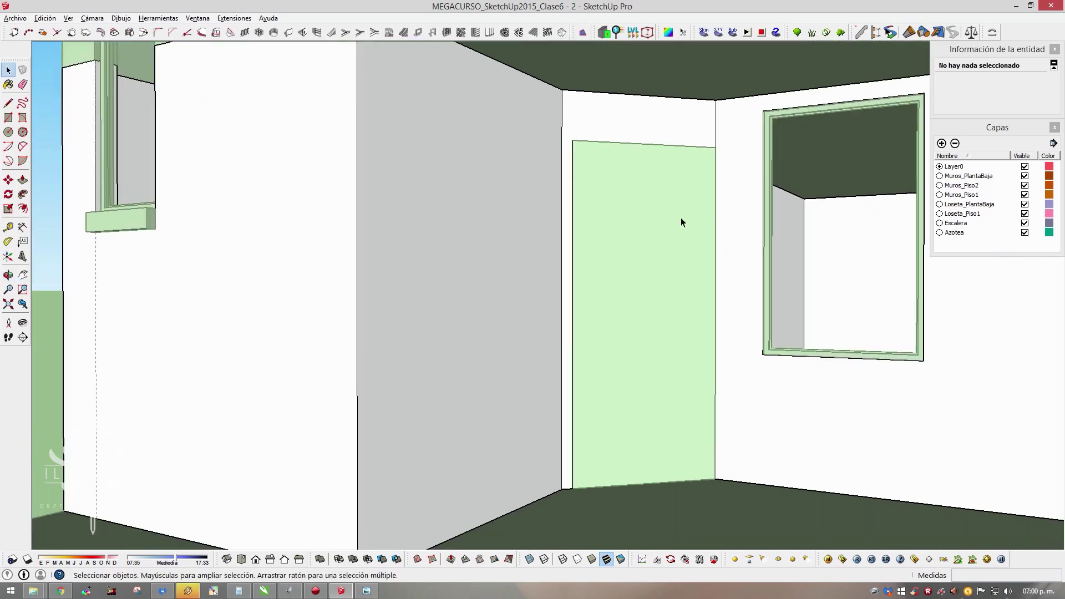
pyautogui.click(666, 218)
pyautogui.scroll(2, 654, 260)
pyautogui.scroll(2, 721, 271)
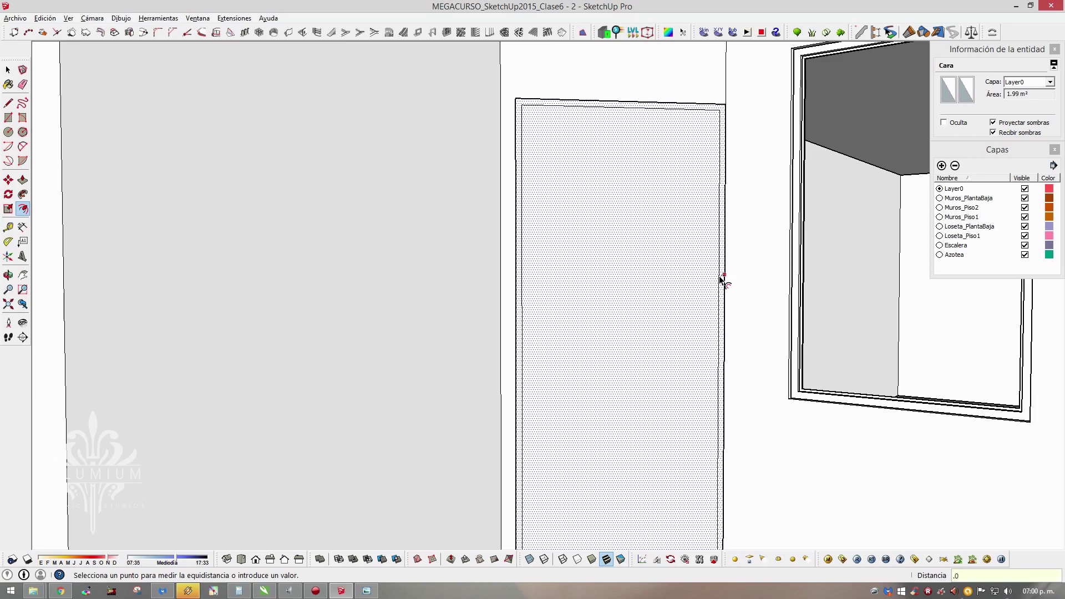
pyautogui.write('2')
pyautogui.press('Return')
# Push/Pull the inner door face through to hollow out the panel
pyautogui.scroll(2, 707, 216)
pyautogui.press('space')
pyautogui.click(686, 245)
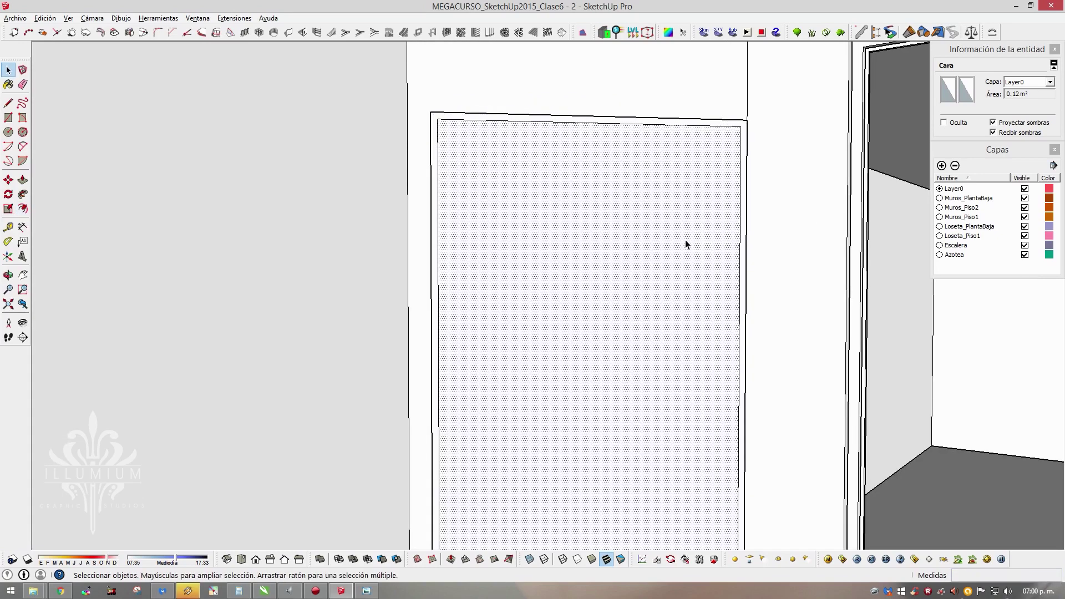
pyautogui.click(692, 271)
pyautogui.click(588, 248)
pyautogui.press('space')
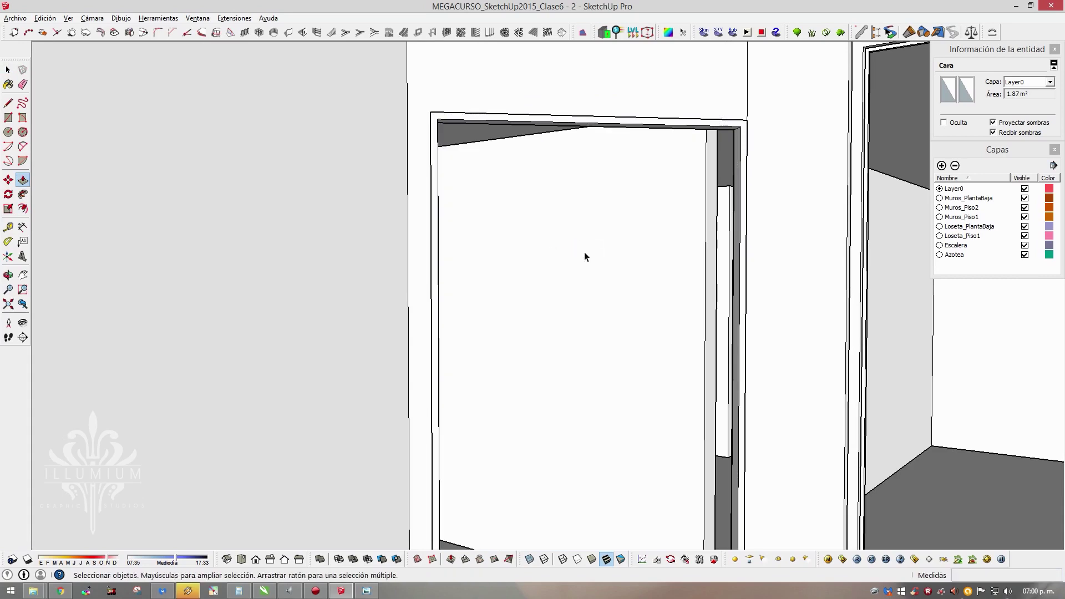
# Select the whole door frame and start making it a component
pyautogui.moveTo(585, 255); pyautogui.dragTo(423, 138, button='middle')
pyautogui.scroll(2, 442, 143)
pyautogui.scroll(3, 442, 171)
pyautogui.scroll(1, 484, 175)
pyautogui.tripleClick(483, 175)
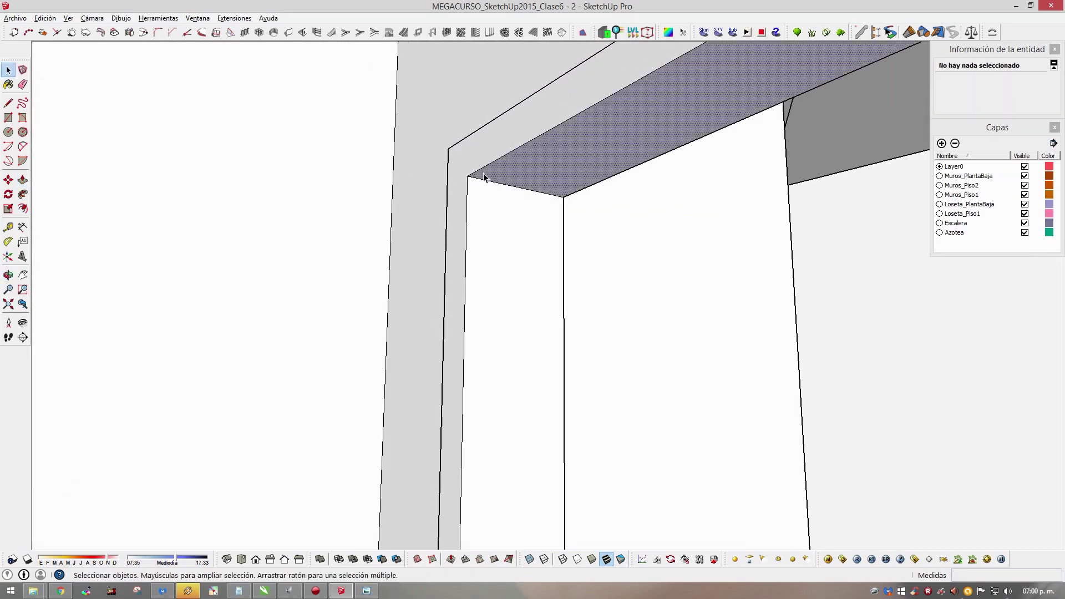
pyautogui.press('g')
pyautogui.write('MarcoPuerta_Principa')
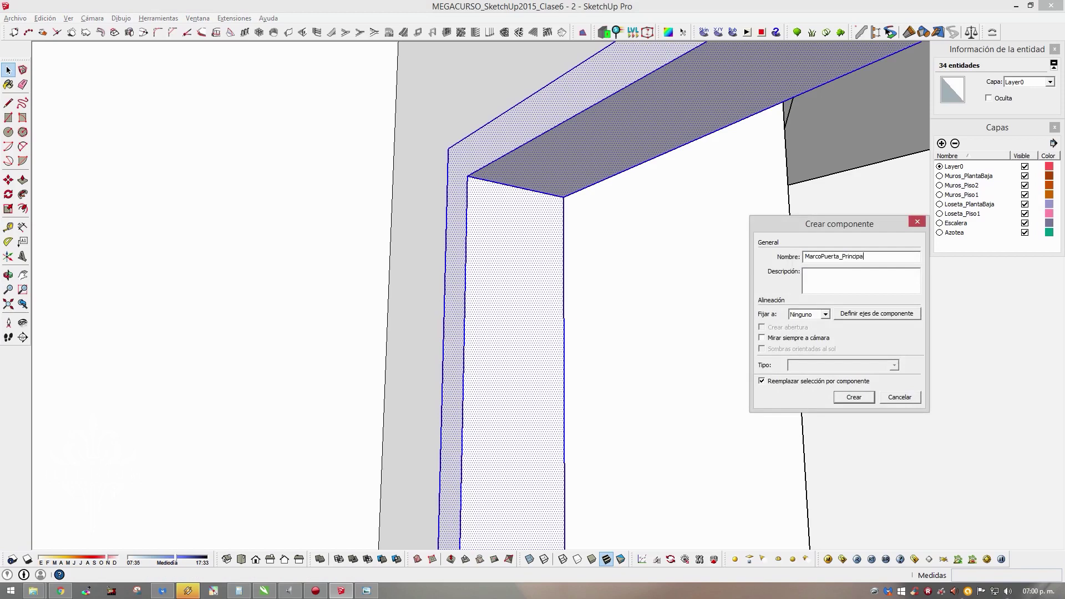
# Make MarcoPuerta_Prin a component and orbit to the doorway's white floor strip
pyautogui.press('Return')
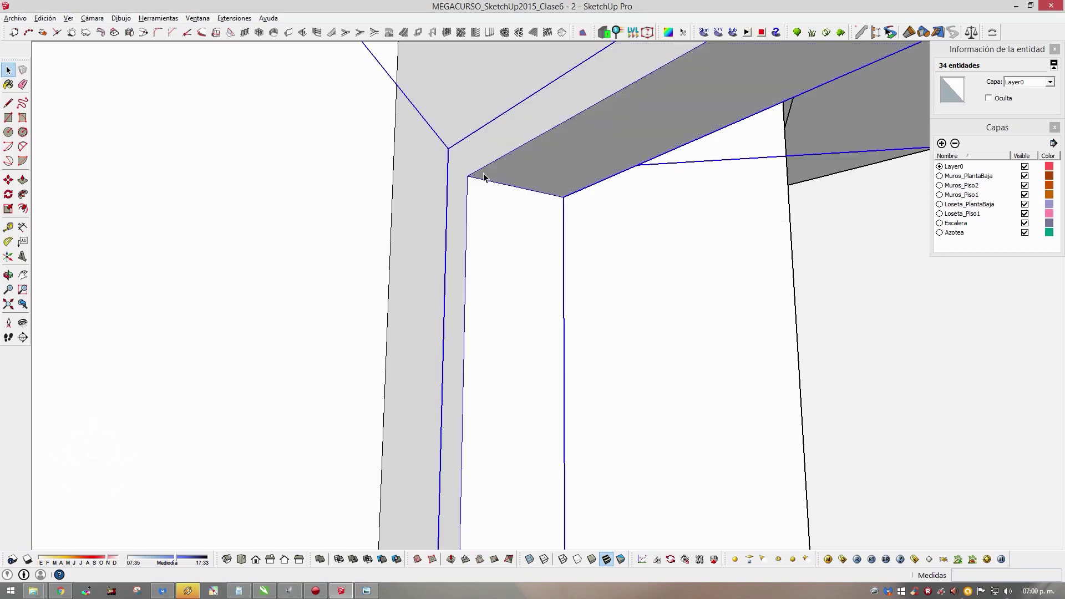
pyautogui.scroll(-2, 618, 333)
pyautogui.moveTo(618, 332); pyautogui.dragTo(528, 326, button='middle')
pyautogui.scroll(-2, 555, 355)
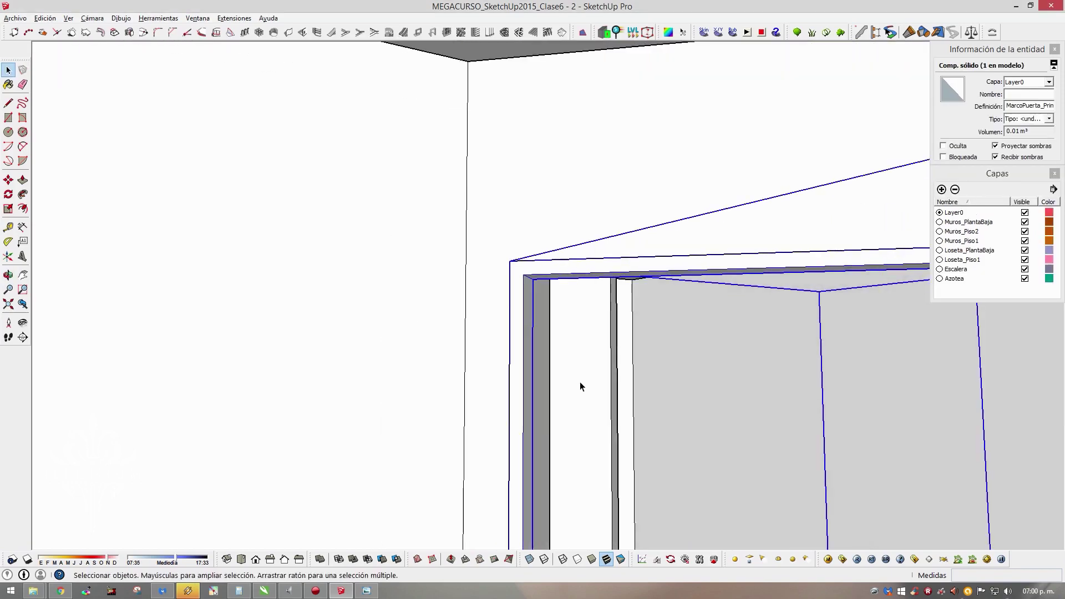
pyautogui.scroll(-3, 535, 372)
pyautogui.moveTo(536, 371); pyautogui.dragTo(134, 410, button='middle')
pyautogui.scroll(-3, 381, 395)
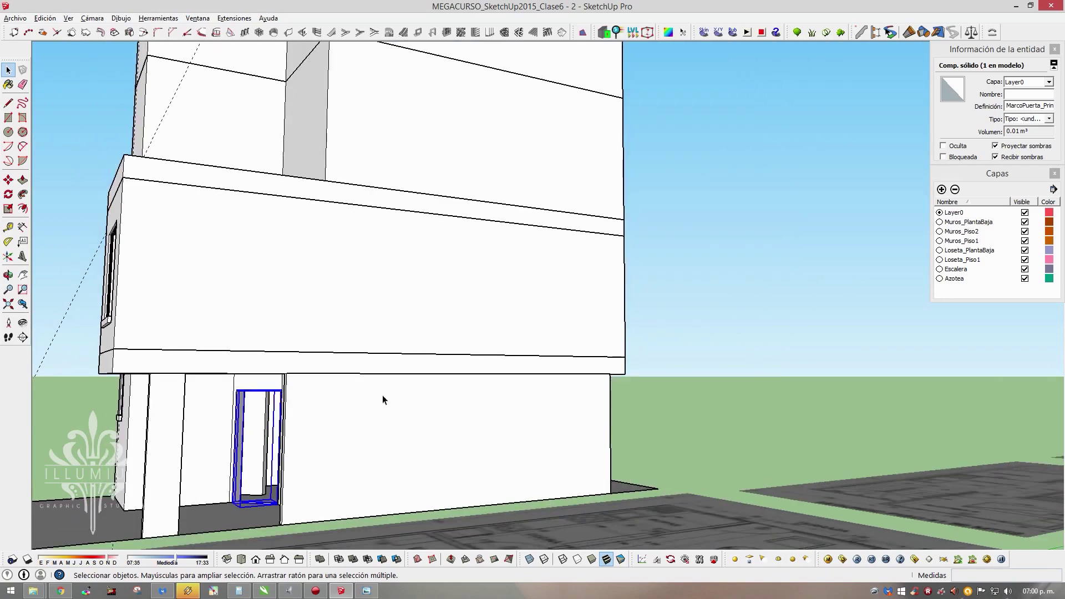
pyautogui.scroll(-3, 381, 395)
pyautogui.moveTo(382, 395); pyautogui.dragTo(680, 369, button='middle')
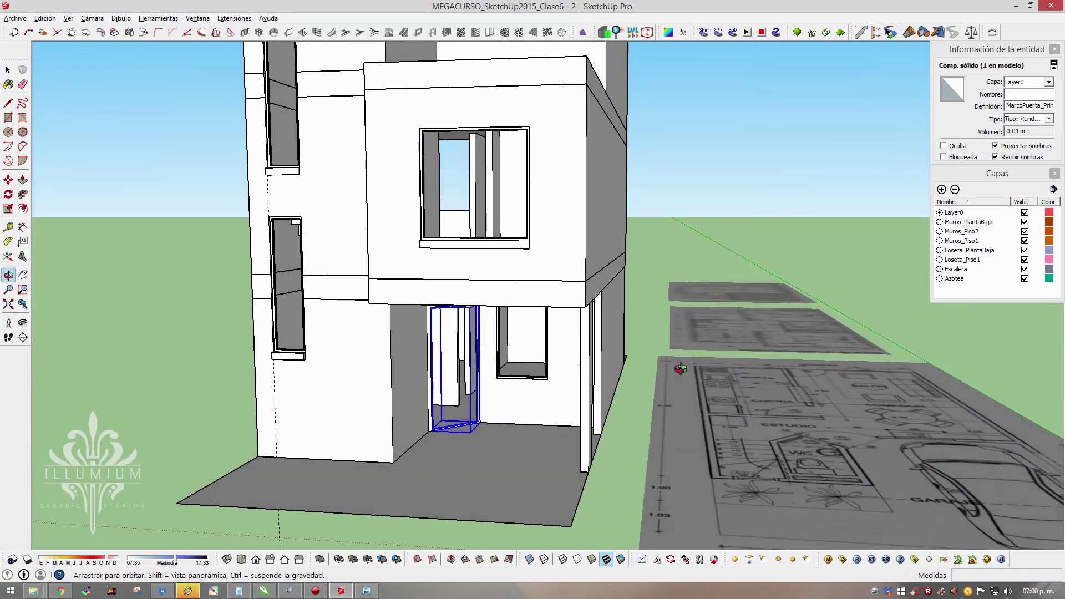
pyautogui.click(763, 241)
pyautogui.scroll(2, 349, 373)
pyautogui.scroll(2, 315, 371)
pyautogui.scroll(4, 434, 434)
pyautogui.scroll(3, 527, 459)
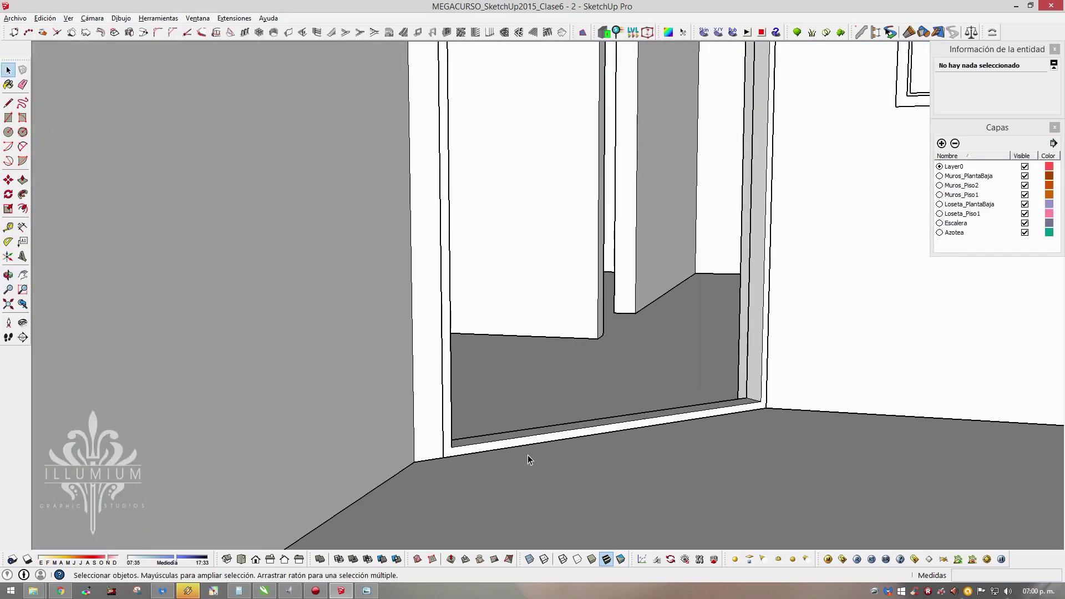
pyautogui.scroll(1, 516, 480)
pyautogui.scroll(2, 773, 425)
pyautogui.scroll(2, 785, 417)
pyautogui.scroll(2, 794, 409)
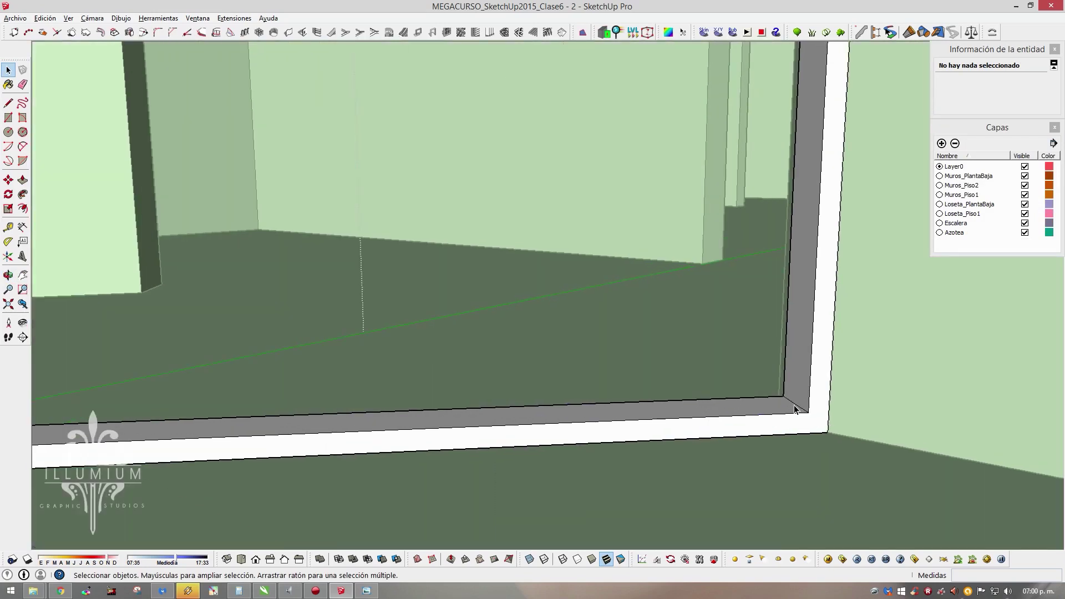
# Draw an edge across the doorway splitting the white floor strip at its corners
pyautogui.press('l')
pyautogui.scroll(1, 794, 409)
pyautogui.click(814, 443)
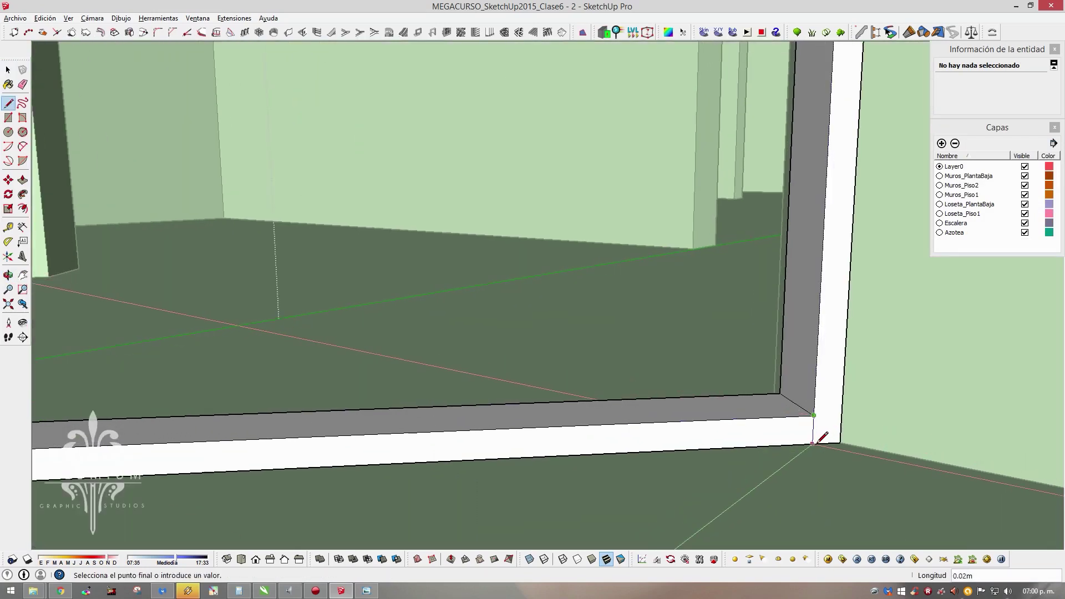
pyautogui.moveTo(821, 438); pyautogui.dragTo(250, 414, button='middle')
pyautogui.click(249, 413)
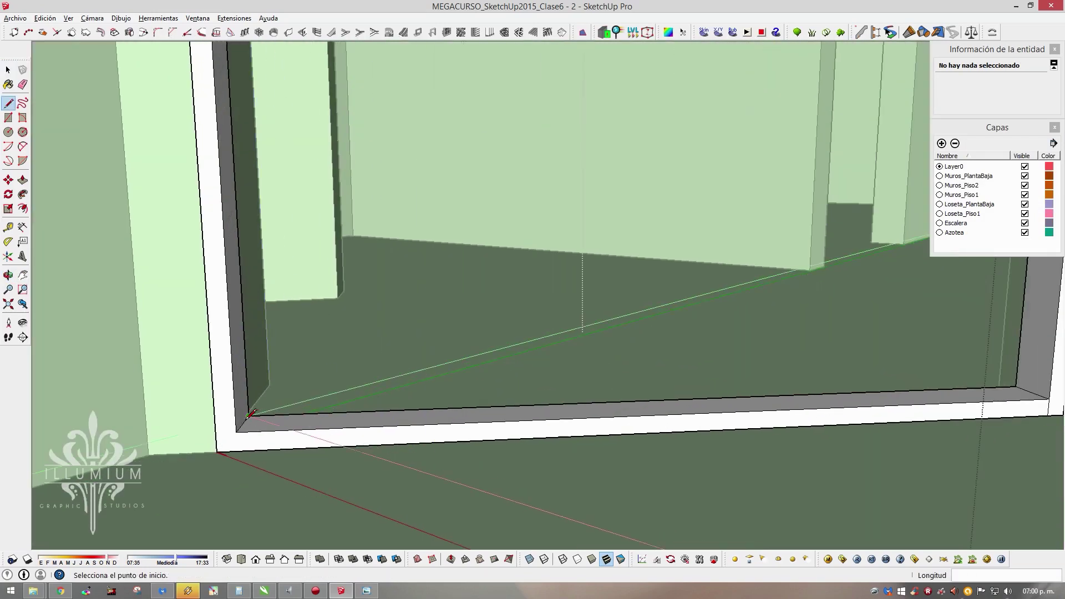
pyautogui.click(237, 433)
pyautogui.click(236, 451)
pyautogui.press('space')
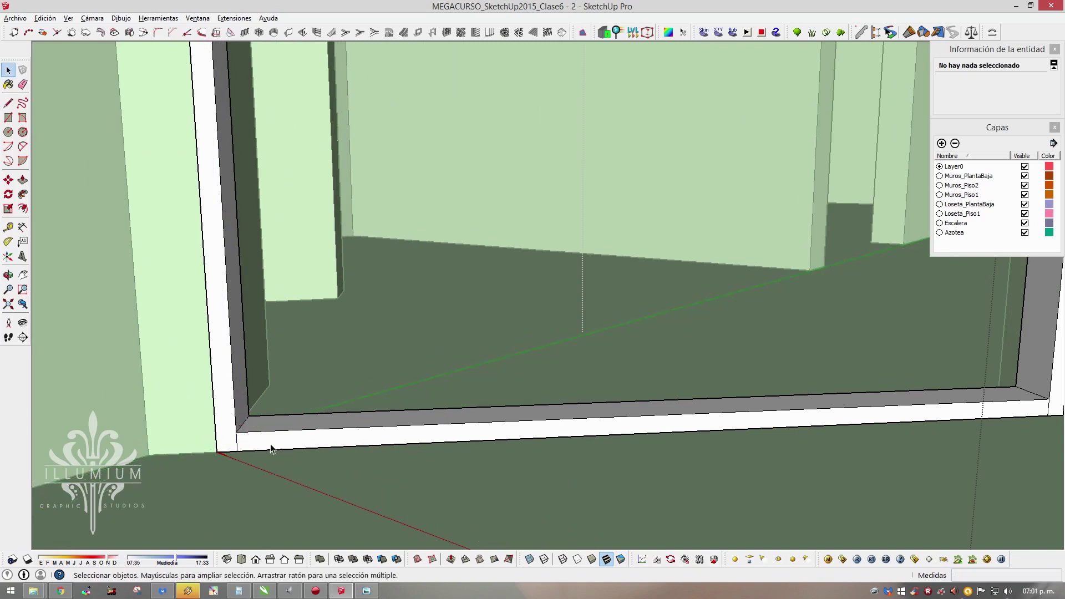
# Push the white strip face down, then select the strip and delete it
pyautogui.press('p')
pyautogui.click(277, 444)
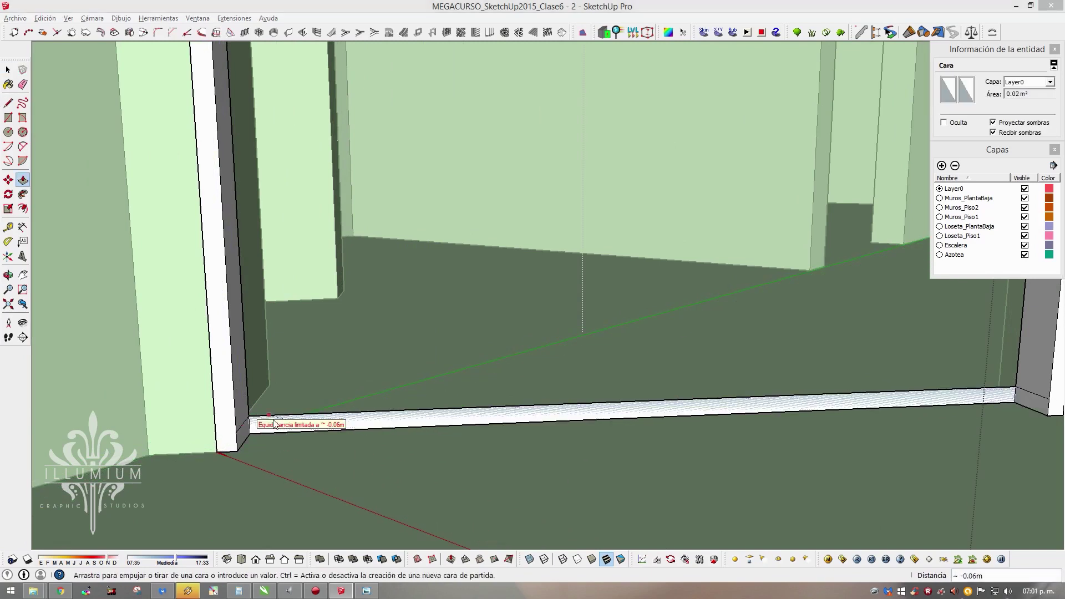
pyautogui.click(273, 424)
pyautogui.press('space')
pyautogui.tripleClick(373, 410)
pyautogui.press('Delete')
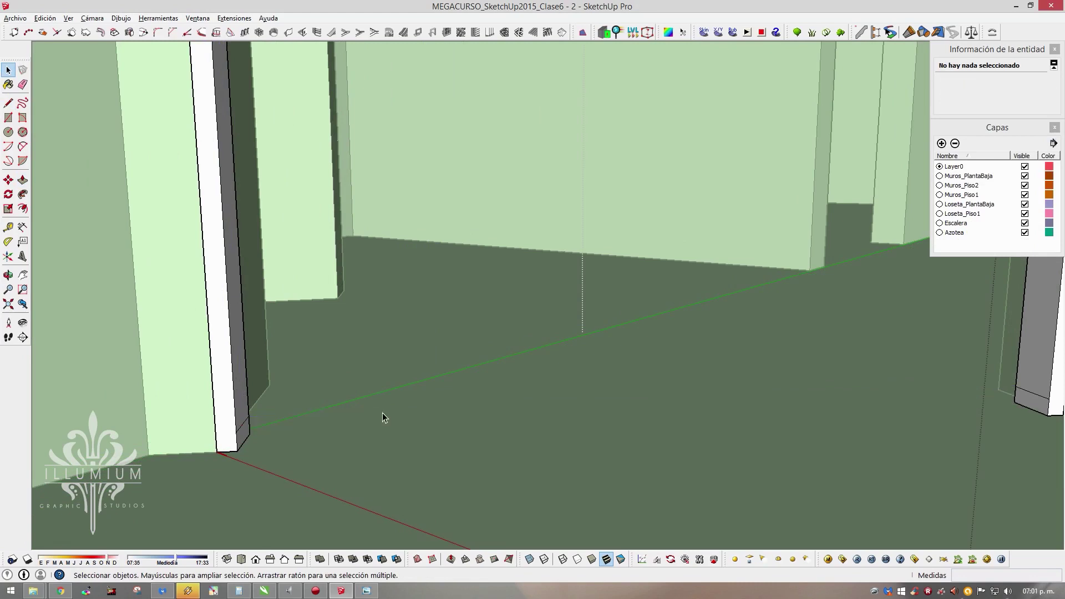
# Orbit and pan around the house exterior to frame its rear facade
pyautogui.moveTo(263, 435); pyautogui.dragTo(881, 370, button='middle')
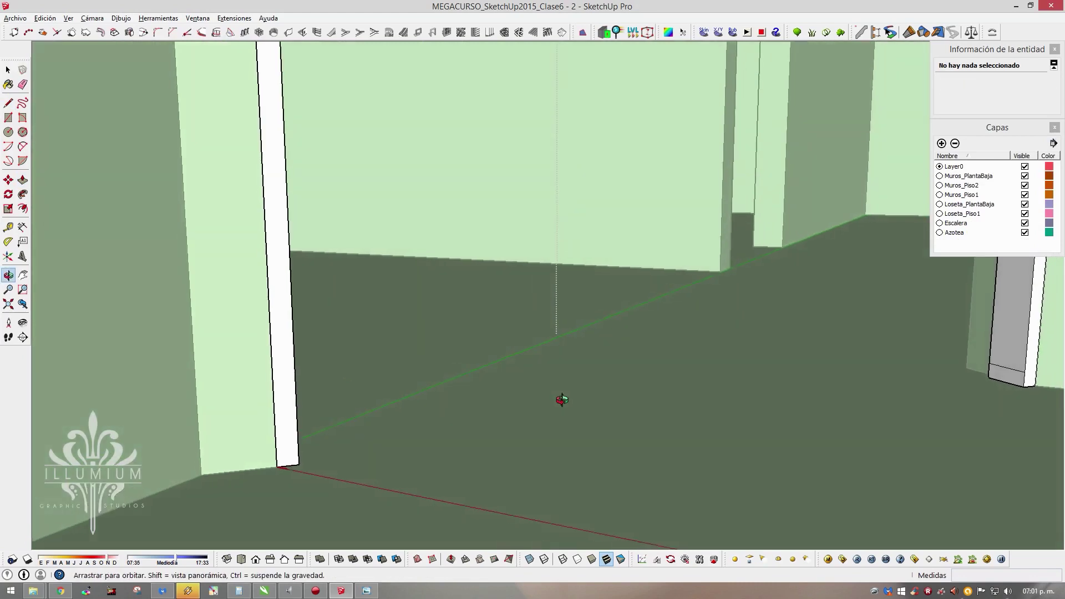
pyautogui.scroll(-3, 633, 365)
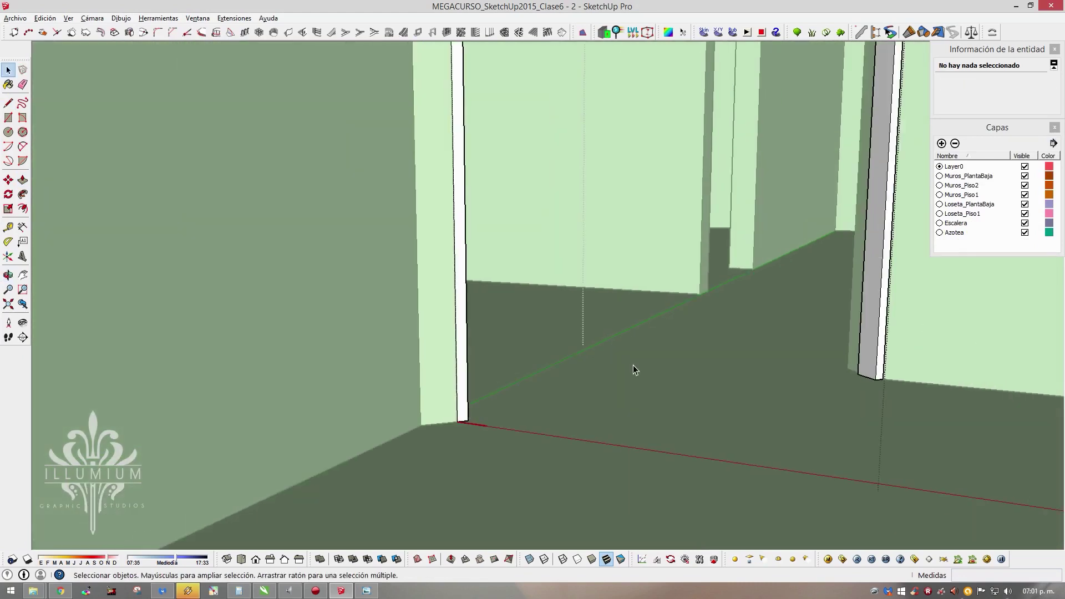
pyautogui.scroll(-3, 633, 365)
pyautogui.scroll(-4, 634, 365)
pyautogui.scroll(10, 737, 279)
pyautogui.moveTo(738, 279)
pyautogui.mouseDown(button='middle')
pyautogui.moveTo(578, 254)
pyautogui.moveTo(430, 183)
pyautogui.moveTo(717, 244)
pyautogui.mouseUp(button='middle')
pyautogui.scroll(-5, 717, 249)
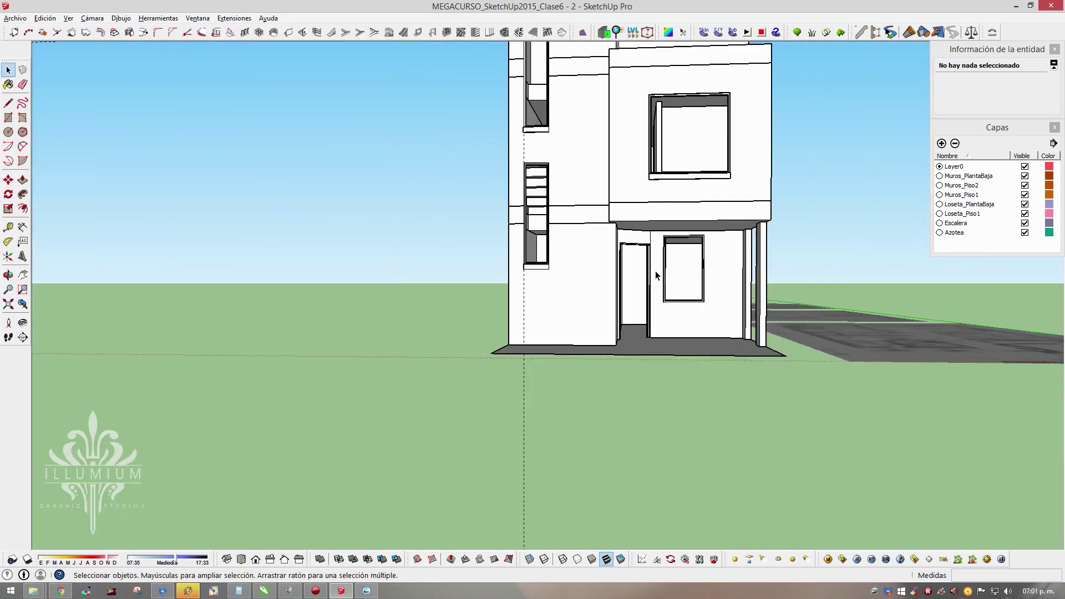
pyautogui.moveTo(655, 270); pyautogui.dragTo(608, 370, button='middle')
pyautogui.scroll(-3, 611, 250)
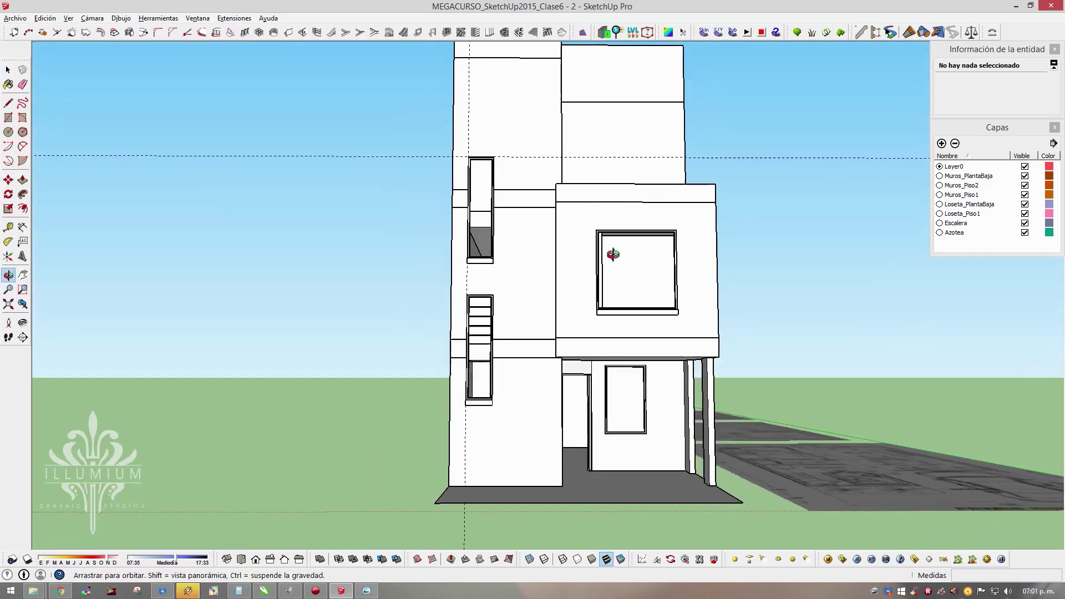
pyautogui.moveTo(611, 249)
pyautogui.mouseDown(button='middle')
pyautogui.moveTo(833, 295)
pyautogui.moveTo(505, 298)
pyautogui.moveTo(544, 300)
pyautogui.moveTo(766, 285)
pyautogui.moveTo(143, 262)
pyautogui.moveTo(537, 250)
pyautogui.moveTo(407, 262)
pyautogui.moveTo(898, 309)
pyautogui.moveTo(629, 295)
pyautogui.mouseUp(button='middle')
pyautogui.scroll(-3, 419, 269)
pyautogui.scroll(5, 701, 325)
pyautogui.moveTo(700, 325)
pyautogui.mouseDown(button='middle')
pyautogui.moveTo(730, 283)
pyautogui.moveTo(585, 274)
pyautogui.mouseUp(button='middle')
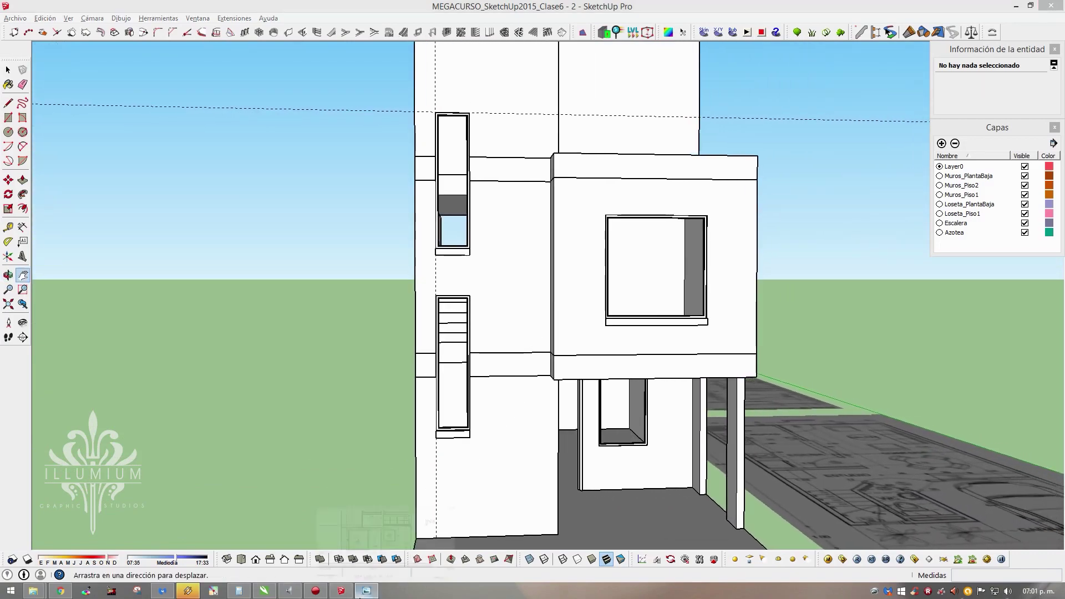
# Bring up the CorteCasaTipo rear facade drawing in Photo Viewer
pyautogui.click(366, 591)
pyautogui.scroll(-2, 487, 382)
pyautogui.scroll(3, 185, 361)
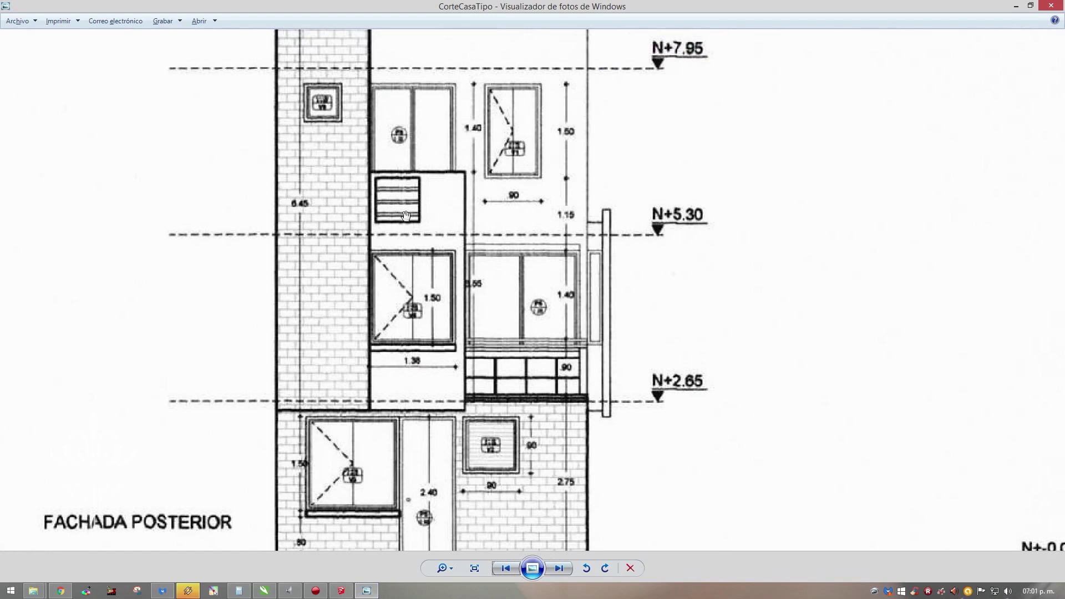
# Centre the rear facade elevation in the drawing, including its lower part and ground line
pyautogui.moveTo(406, 215); pyautogui.dragTo(434, 242)
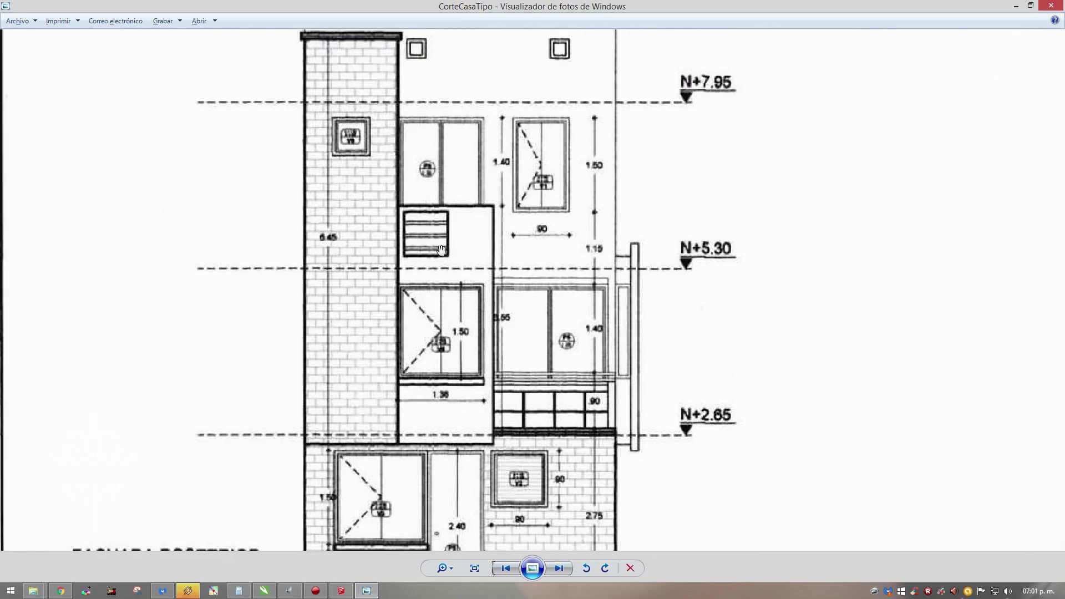
pyautogui.scroll(3, 326, 134)
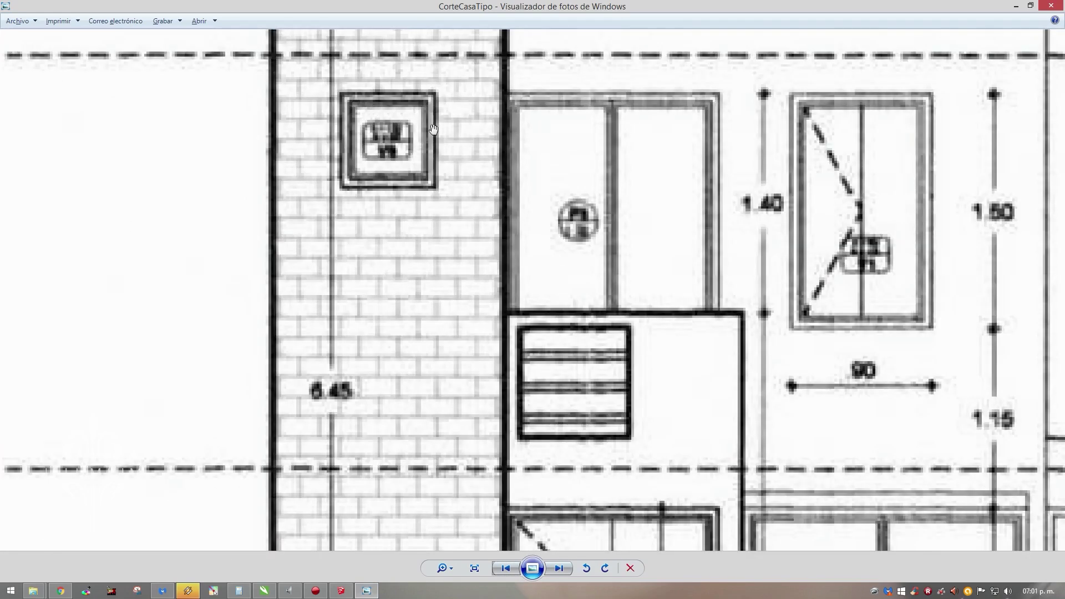
pyautogui.scroll(-2, 402, 137)
pyautogui.scroll(-2, 369, 130)
pyautogui.scroll(2, 157, 188)
pyautogui.moveTo(157, 188); pyautogui.dragTo(292, 146)
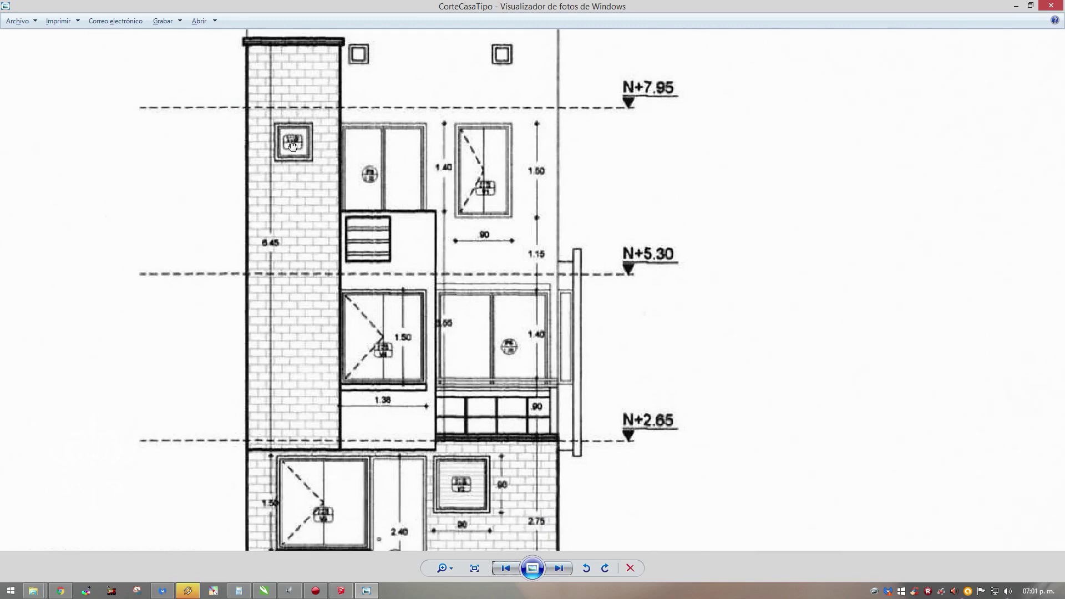
pyautogui.moveTo(327, 280); pyautogui.dragTo(272, 205)
pyautogui.scroll(1, 470, 365)
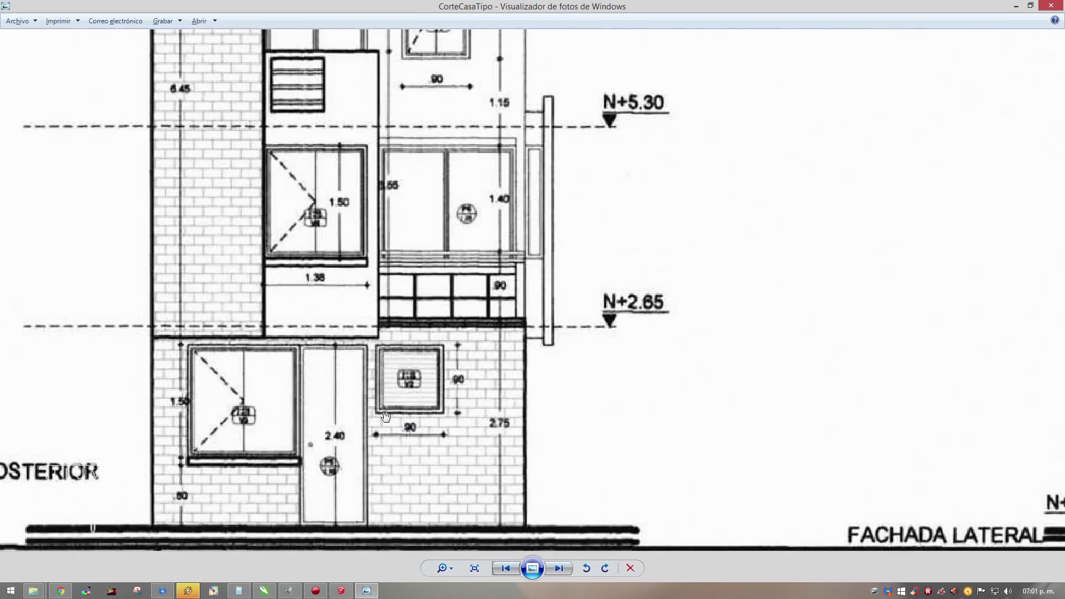
pyautogui.scroll(-3, 376, 392)
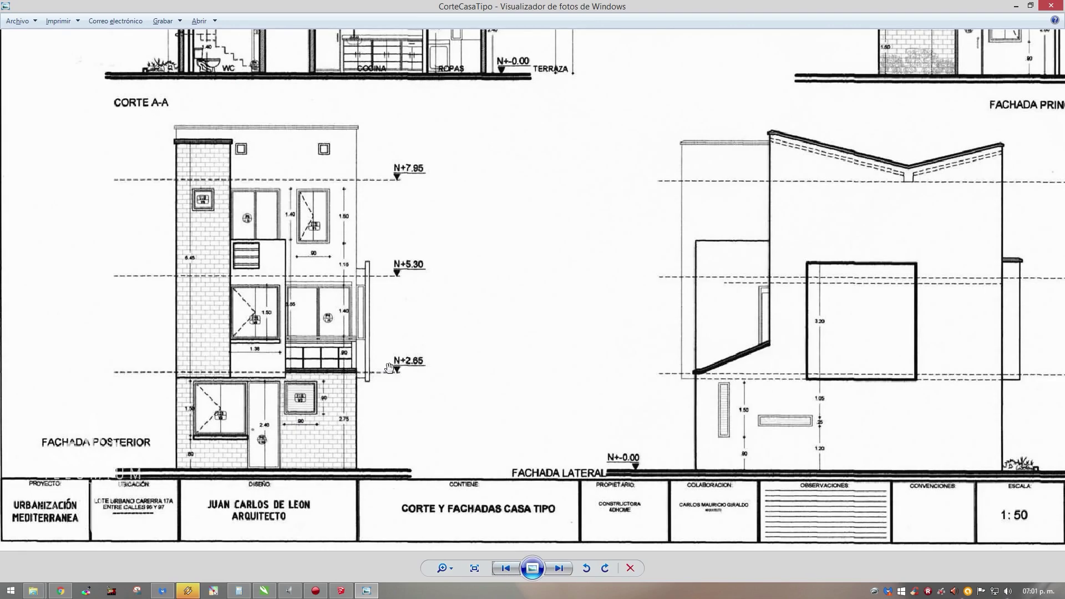
pyautogui.scroll(1, 276, 343)
pyautogui.moveTo(313, 140); pyautogui.dragTo(389, 159)
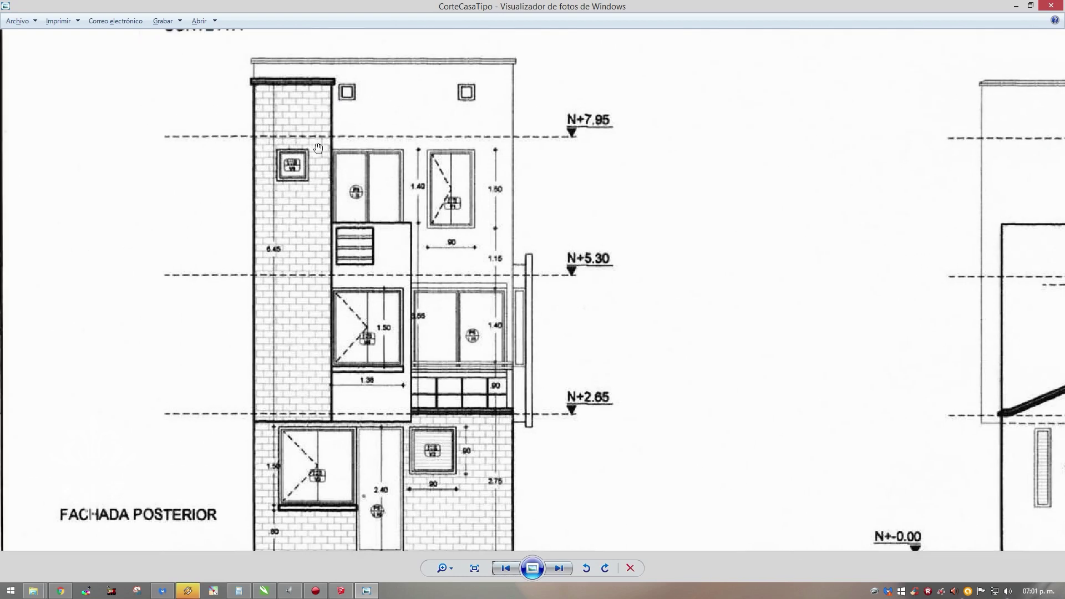
pyautogui.moveTo(317, 148); pyautogui.dragTo(309, 133)
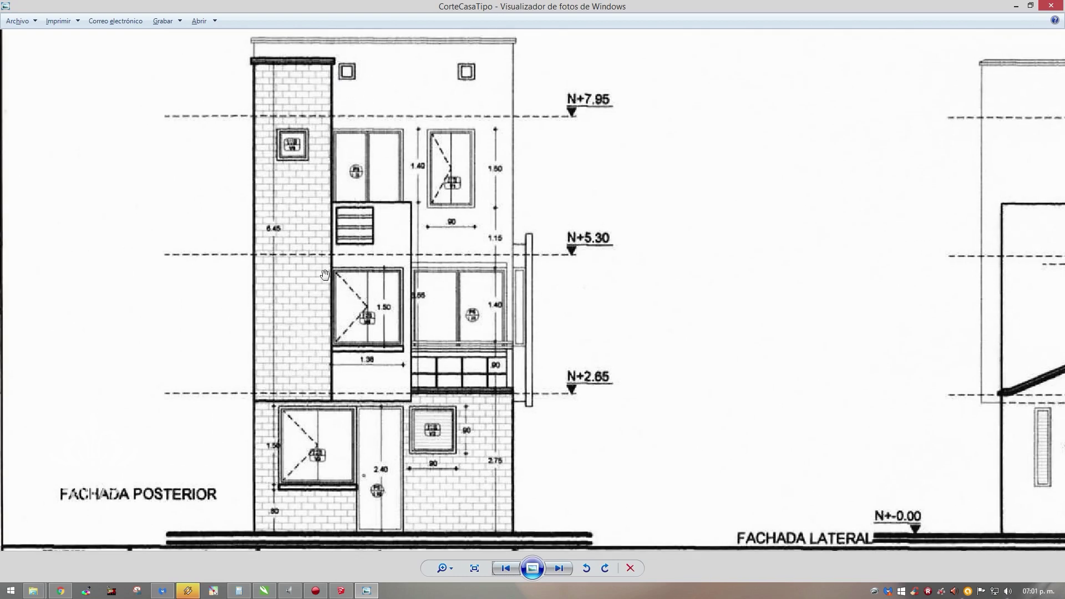
# Inspect CORTE A-A with level N+7.95 and the FACHADA POSTERIOR elevation
pyautogui.scroll(1, 353, 228)
pyautogui.scroll(1, 355, 224)
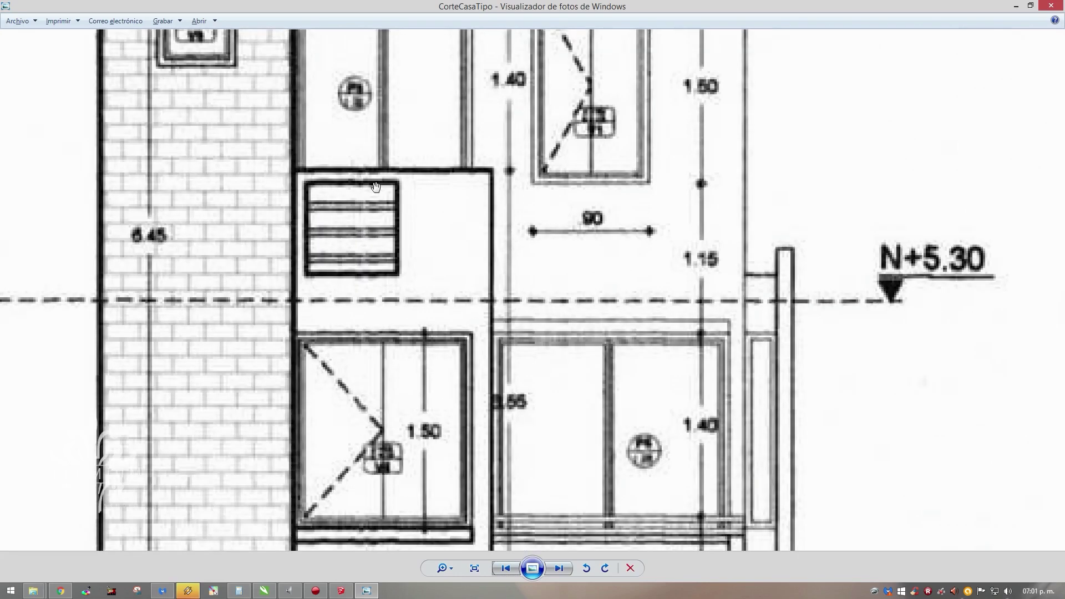
pyautogui.scroll(-1, 314, 192)
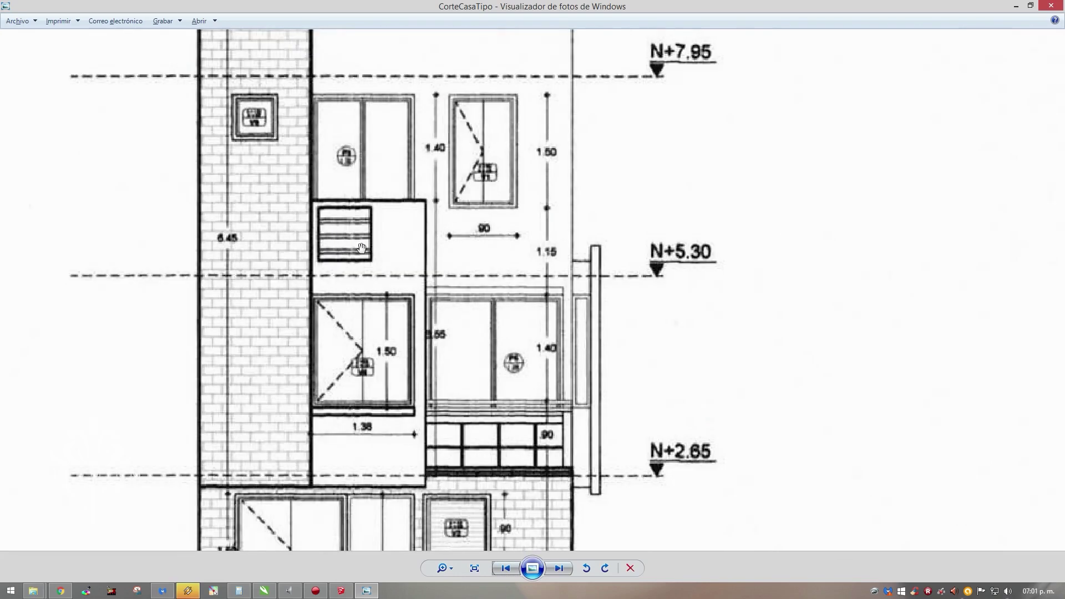
pyautogui.scroll(-1, 361, 247)
pyautogui.scroll(1, 435, 410)
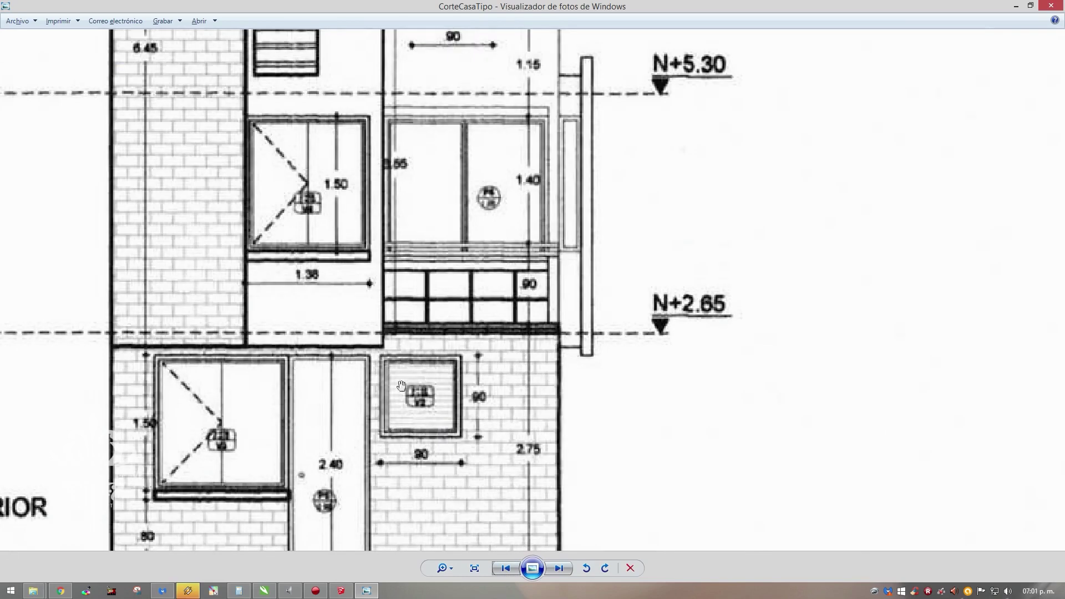
pyautogui.scroll(-1, 377, 405)
pyautogui.moveTo(305, 122)
pyautogui.mouseDown()
pyautogui.moveTo(373, 267)
pyautogui.moveTo(441, 223)
pyautogui.mouseUp()
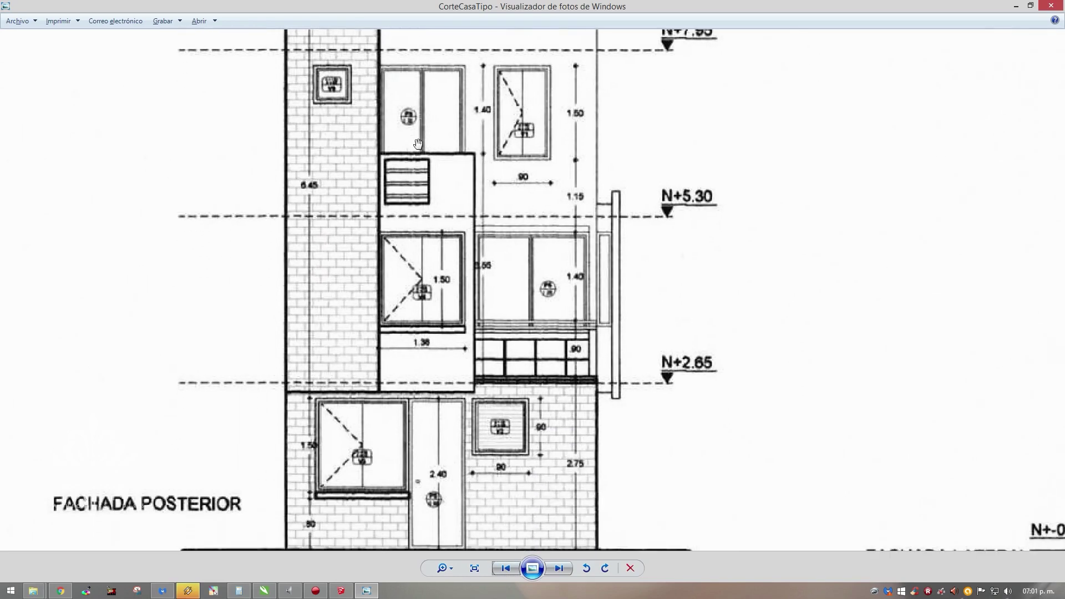
pyautogui.scroll(-1, 441, 224)
pyautogui.scroll(1, 265, 261)
pyautogui.moveTo(265, 261)
pyautogui.mouseDown()
pyautogui.moveTo(407, 370)
pyautogui.moveTo(401, 248)
pyautogui.mouseUp()
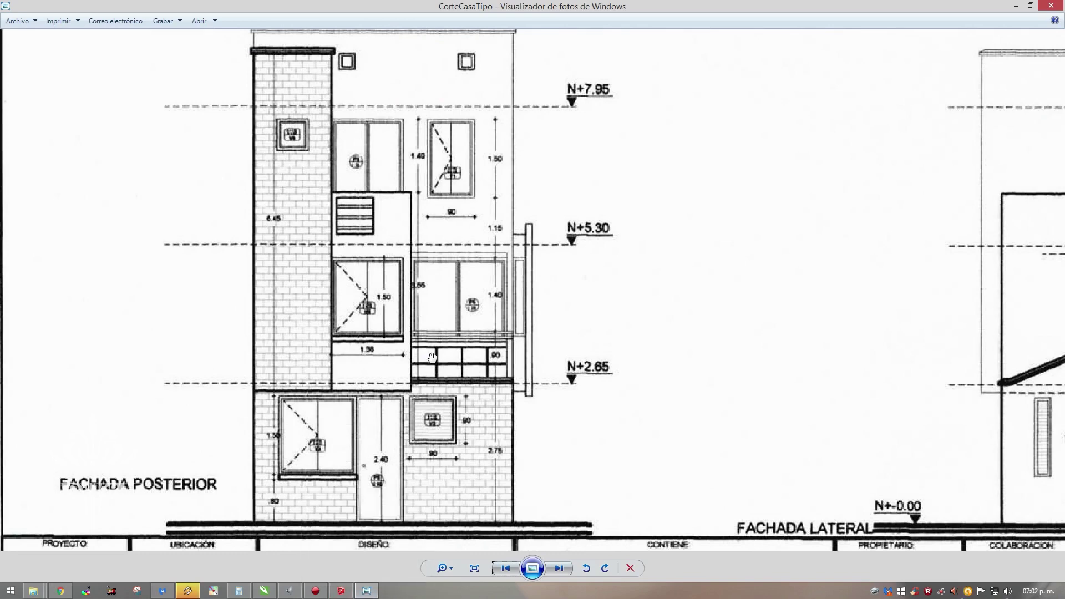
# Return to the SketchUp model and orbit toward the balcony
pyautogui.click(366, 590)
pyautogui.moveTo(389, 389)
pyautogui.mouseDown(button='middle')
pyautogui.moveTo(423, 351)
pyautogui.moveTo(204, 355)
pyautogui.moveTo(399, 340)
pyautogui.moveTo(416, 290)
pyautogui.moveTo(361, 266)
pyautogui.moveTo(253, 268)
pyautogui.moveTo(445, 297)
pyautogui.moveTo(499, 319)
pyautogui.moveTo(388, 368)
pyautogui.moveTo(338, 371)
pyautogui.mouseUp(button='middle')
pyautogui.scroll(5, 423, 351)
pyautogui.scroll(-5, 424, 351)
pyautogui.scroll(-3, 388, 352)
# Inside the walls group, push the jamb face to close the opening
pyautogui.scroll(3, 473, 185)
pyautogui.scroll(3, 351, 231)
pyautogui.scroll(3, 328, 256)
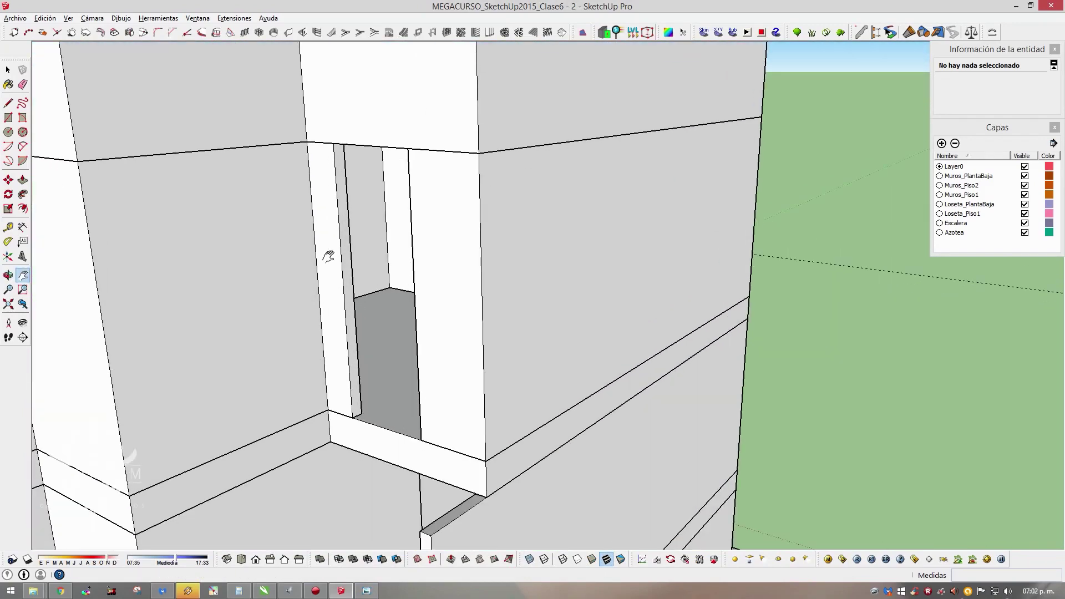
pyautogui.doubleClick(335, 283)
pyautogui.press('p')
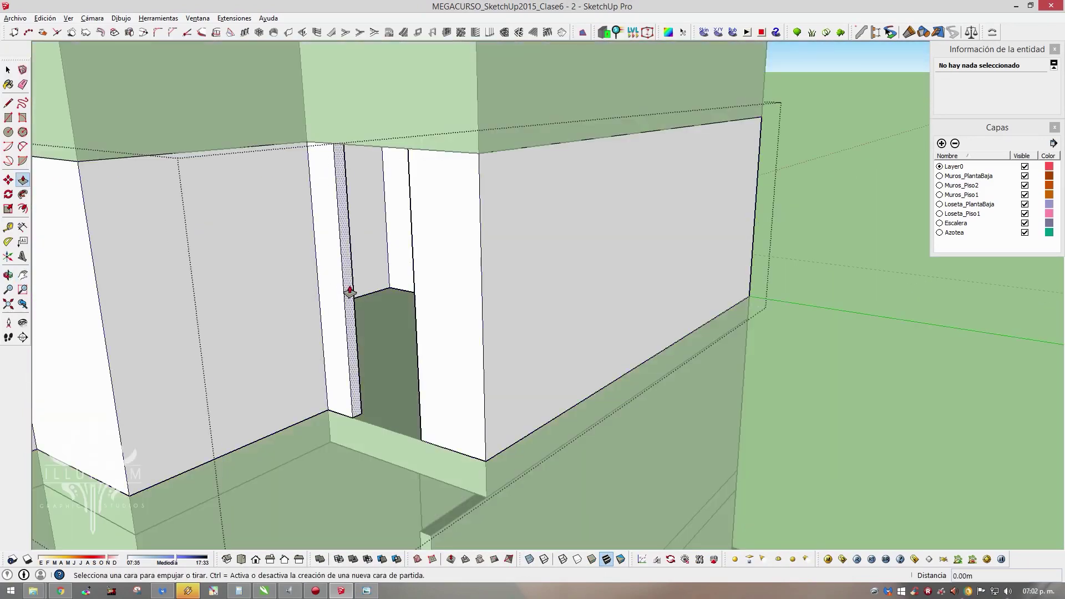
pyautogui.click(344, 292)
pyautogui.click(411, 153)
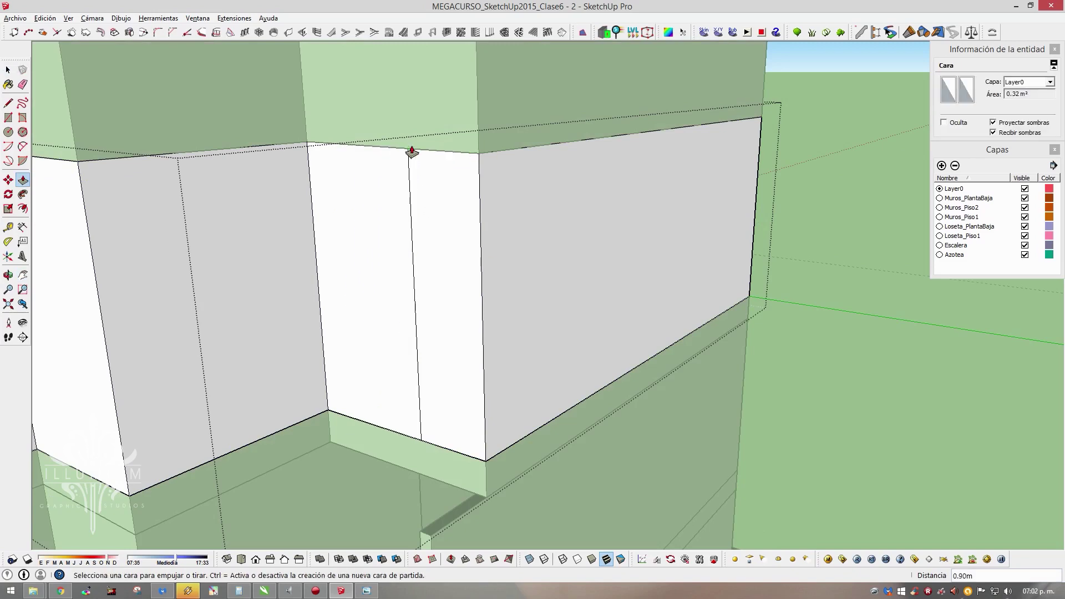
pyautogui.press('space')
# Hide the Azotea layer and orbit to a high overview of the walls
pyautogui.moveTo(411, 228)
pyautogui.mouseDown(button='middle')
pyautogui.moveTo(492, 391)
pyautogui.moveTo(536, 411)
pyautogui.moveTo(383, 376)
pyautogui.moveTo(466, 325)
pyautogui.mouseUp(button='middle')
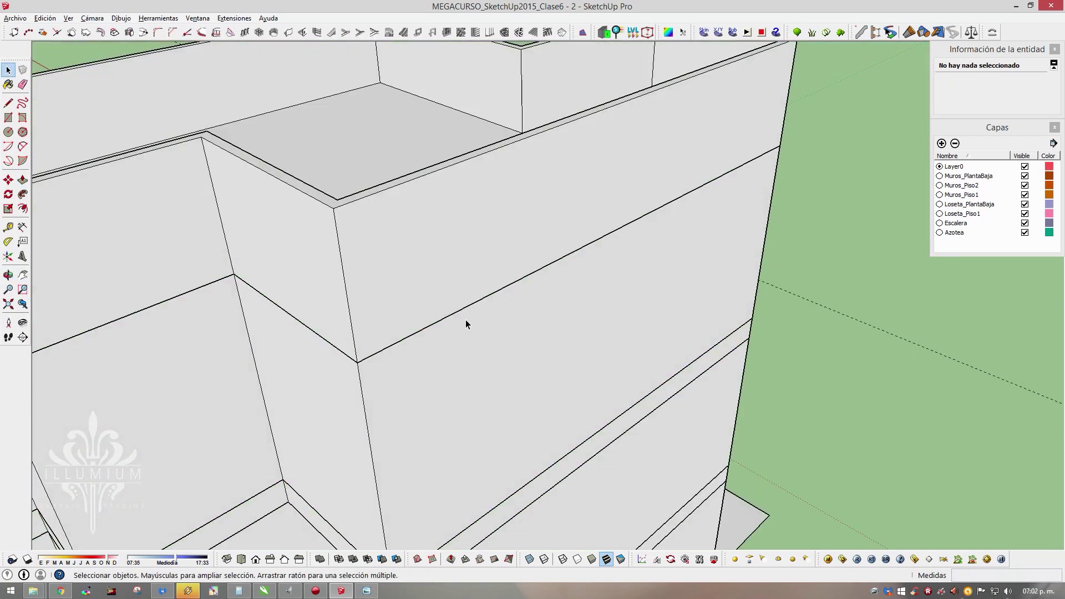
pyautogui.click(1025, 232)
pyautogui.scroll(-5, 150, 379)
pyautogui.moveTo(150, 379)
pyautogui.mouseDown(button='middle')
pyautogui.moveTo(326, 442)
pyautogui.moveTo(334, 497)
pyautogui.moveTo(340, 444)
pyautogui.moveTo(554, 380)
pyautogui.moveTo(354, 368)
pyautogui.mouseUp(button='middle')
pyautogui.scroll(5, 334, 497)
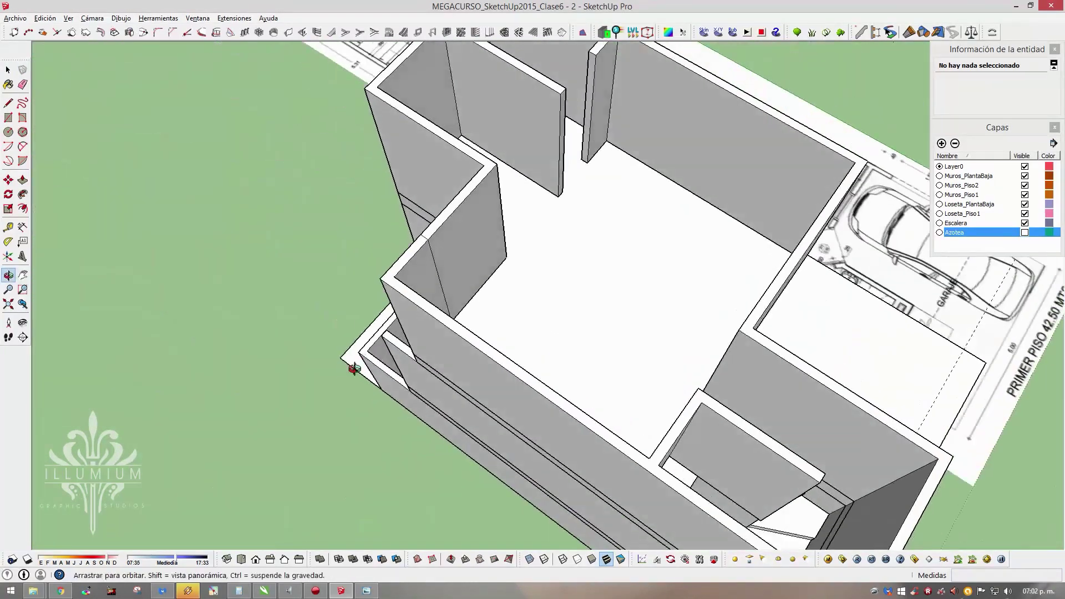
pyautogui.scroll(3, 404, 237)
pyautogui.scroll(2, 430, 261)
# Open the Muros_Piso2 wall component for editing and orbit to a top-down view
pyautogui.click(435, 262)
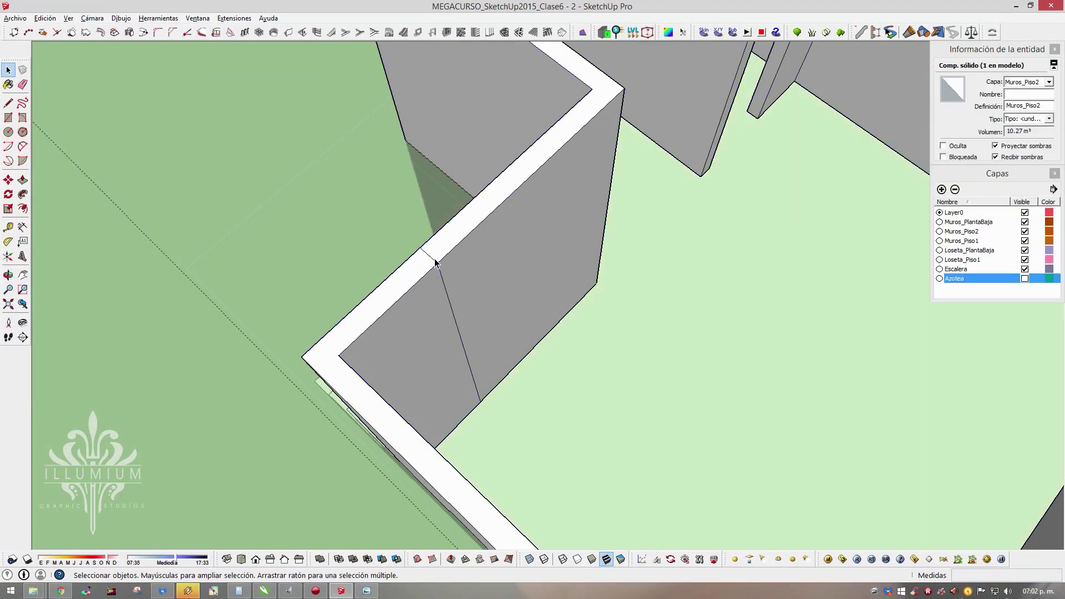
pyautogui.doubleClick(426, 260)
pyautogui.click(435, 266)
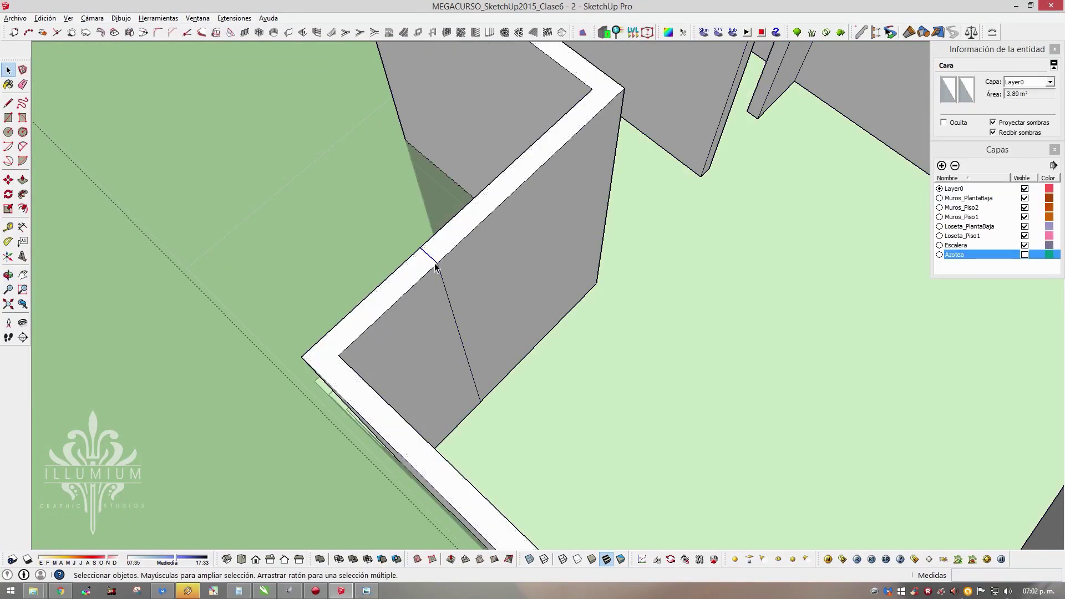
pyautogui.press('Escape')
pyautogui.scroll(-5, 472, 308)
pyautogui.moveTo(460, 316); pyautogui.dragTo(967, 331, button='middle')
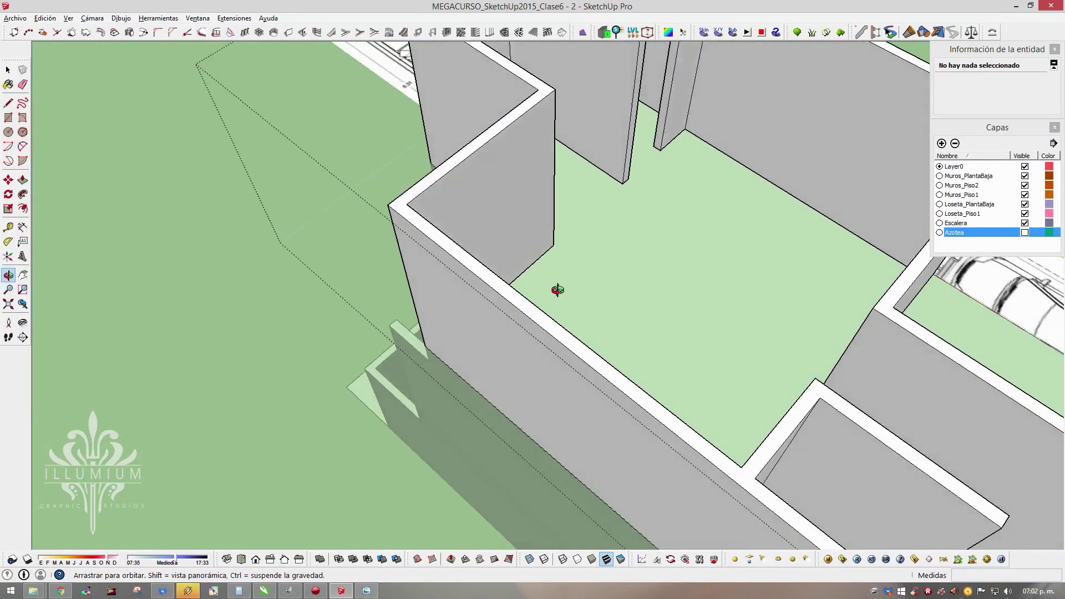
pyautogui.scroll(3, 753, 302)
pyautogui.moveTo(730, 281)
pyautogui.mouseDown(button='middle')
pyautogui.moveTo(449, 260)
pyautogui.moveTo(541, 430)
pyautogui.mouseUp(button='middle')
pyautogui.scroll(3, 541, 429)
# Erase the wall's top face via Borrar, then restore it with Edición > Deshacer
pyautogui.rightClick(515, 364)
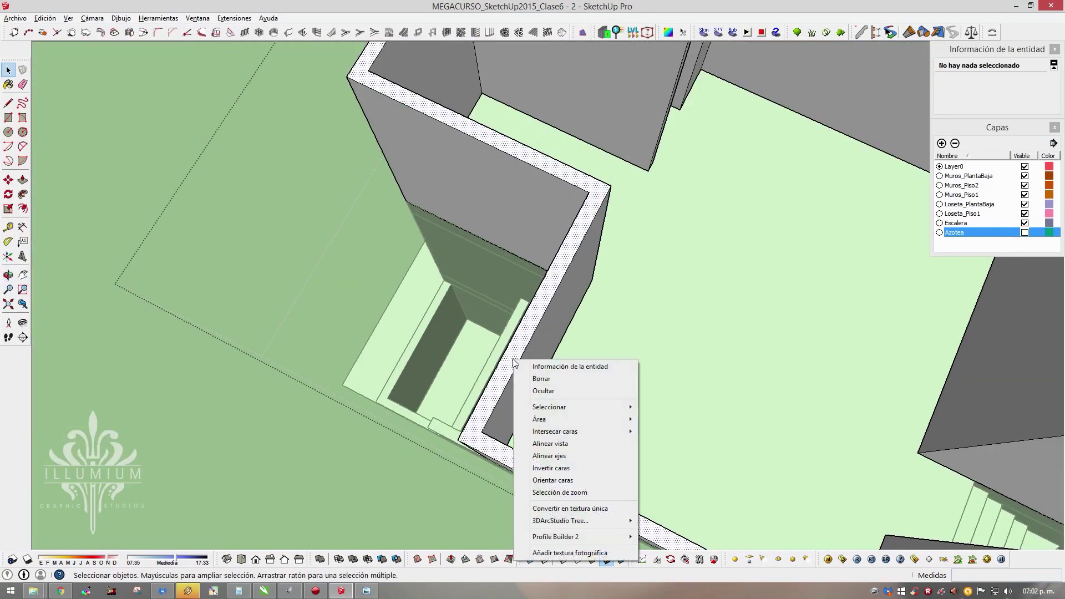
pyautogui.moveTo(513, 363)
pyautogui.mouseDown(button='middle')
pyautogui.moveTo(571, 359)
pyautogui.moveTo(551, 426)
pyautogui.moveTo(353, 118)
pyautogui.mouseUp(button='middle')
pyautogui.click(558, 419)
pyautogui.click(51, 17)
pyautogui.moveTo(62, 176)
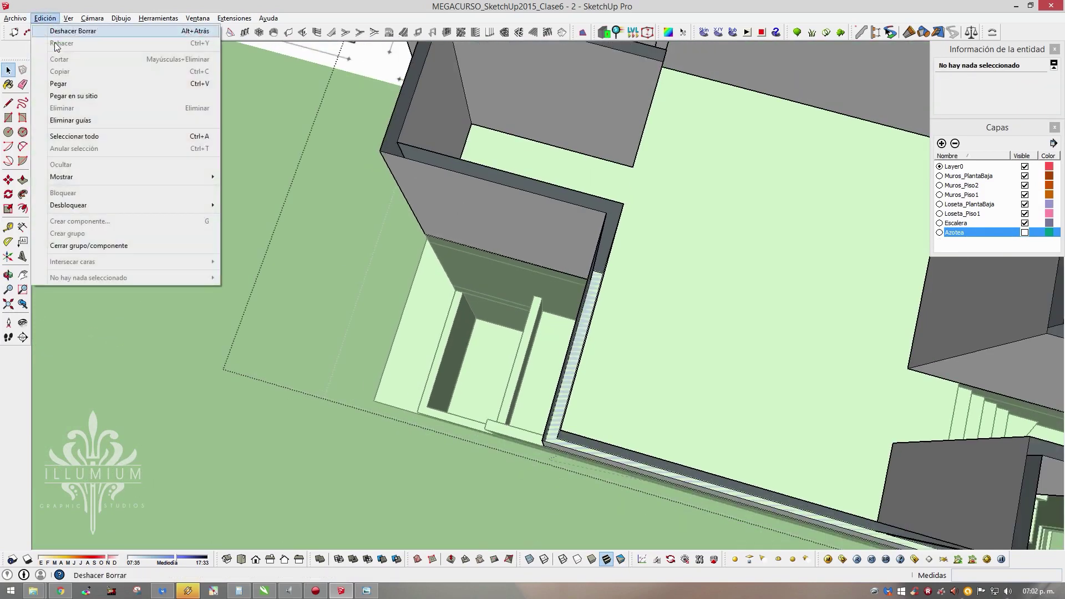
pyautogui.click(281, 207)
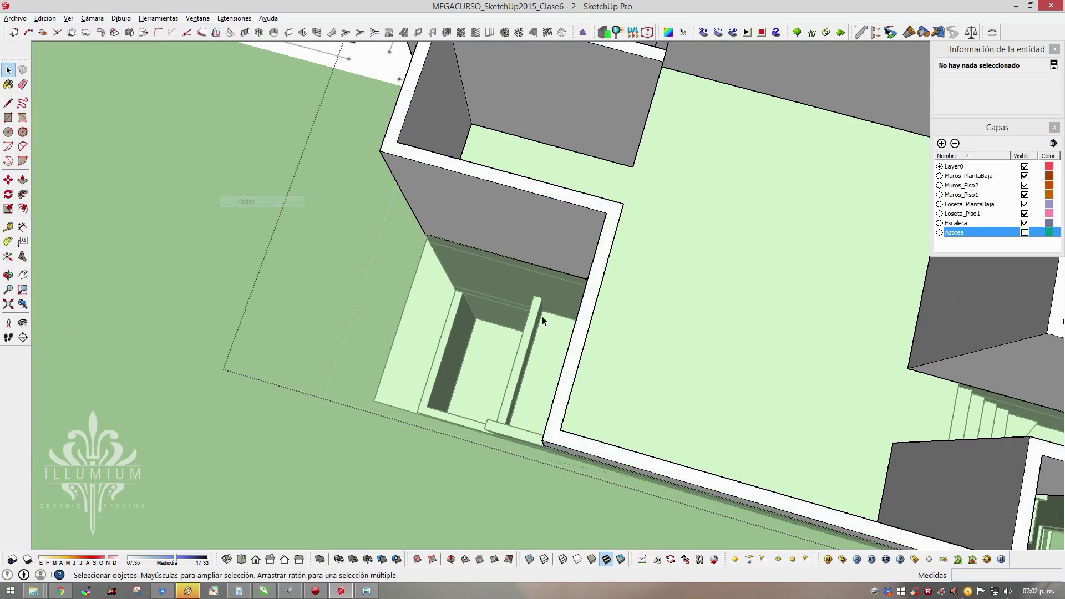
pyautogui.scroll(-5, 597, 373)
pyautogui.moveTo(597, 372)
pyautogui.mouseDown(button='middle')
pyautogui.moveTo(727, 259)
pyautogui.moveTo(730, 350)
pyautogui.moveTo(948, 247)
pyautogui.mouseUp(button='middle')
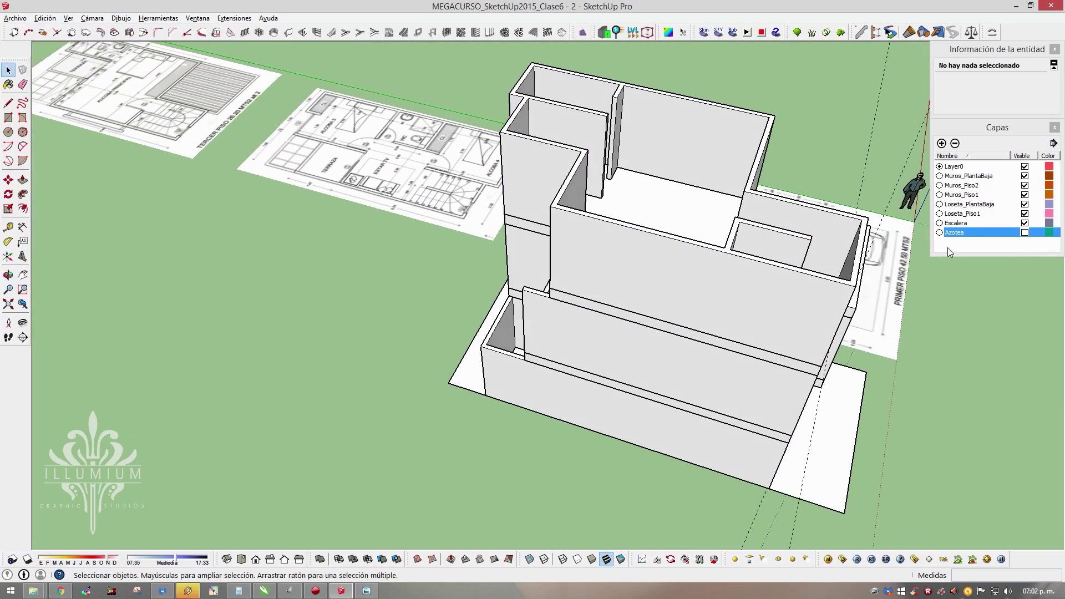
# Make the Azotea layer visible and orbit around the front, rear and facade windows
pyautogui.click(1025, 232)
pyautogui.moveTo(777, 249)
pyautogui.mouseDown(button='middle')
pyautogui.moveTo(484, 238)
pyautogui.moveTo(209, 172)
pyautogui.moveTo(420, 122)
pyautogui.moveTo(528, 363)
pyautogui.moveTo(681, 292)
pyautogui.moveTo(521, 326)
pyautogui.moveTo(385, 242)
pyautogui.moveTo(506, 373)
pyautogui.moveTo(690, 385)
pyautogui.moveTo(531, 468)
pyautogui.moveTo(647, 505)
pyautogui.moveTo(516, 243)
pyautogui.moveTo(815, 316)
pyautogui.moveTo(578, 348)
pyautogui.moveTo(483, 343)
pyautogui.mouseUp(button='middle')
pyautogui.scroll(5, 521, 326)
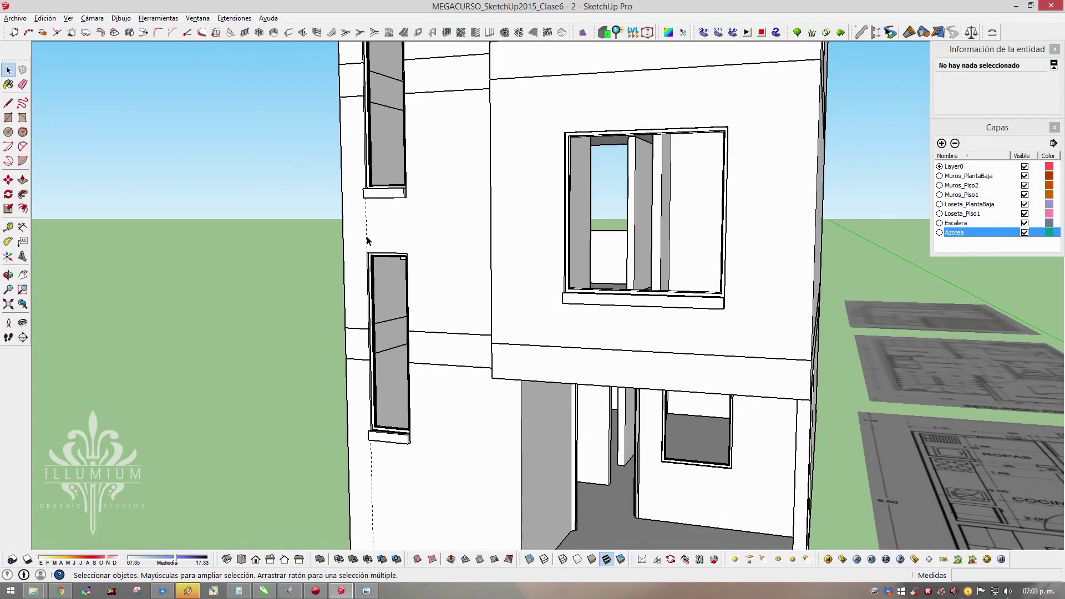
pyautogui.scroll(-3, 369, 240)
pyautogui.moveTo(369, 240)
pyautogui.mouseDown(button='middle')
pyautogui.moveTo(656, 254)
pyautogui.moveTo(312, 164)
pyautogui.mouseUp(button='middle')
pyautogui.moveTo(248, 115)
pyautogui.mouseDown(button='middle')
pyautogui.moveTo(487, 244)
pyautogui.moveTo(315, 270)
pyautogui.moveTo(625, 250)
pyautogui.moveTo(749, 278)
pyautogui.moveTo(499, 247)
pyautogui.moveTo(575, 138)
pyautogui.moveTo(613, 166)
pyautogui.moveTo(154, 270)
pyautogui.moveTo(435, 233)
pyautogui.moveTo(245, 288)
pyautogui.mouseUp(button='middle')
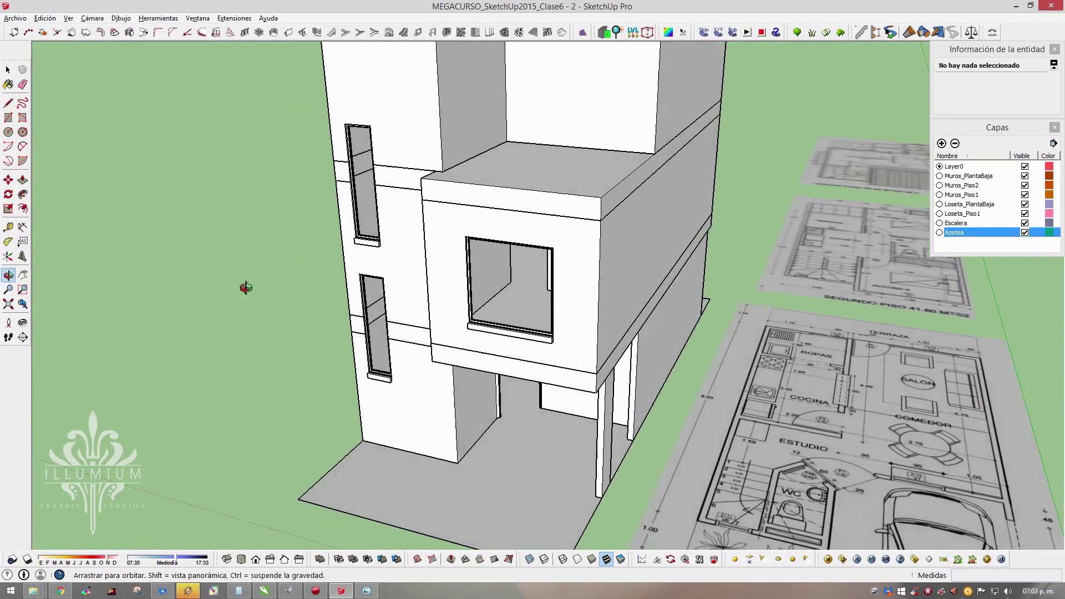
pyautogui.scroll(-3, 244, 288)
pyautogui.scroll(3, 378, 261)
pyautogui.moveTo(379, 262); pyautogui.dragTo(458, 175, button='middle')
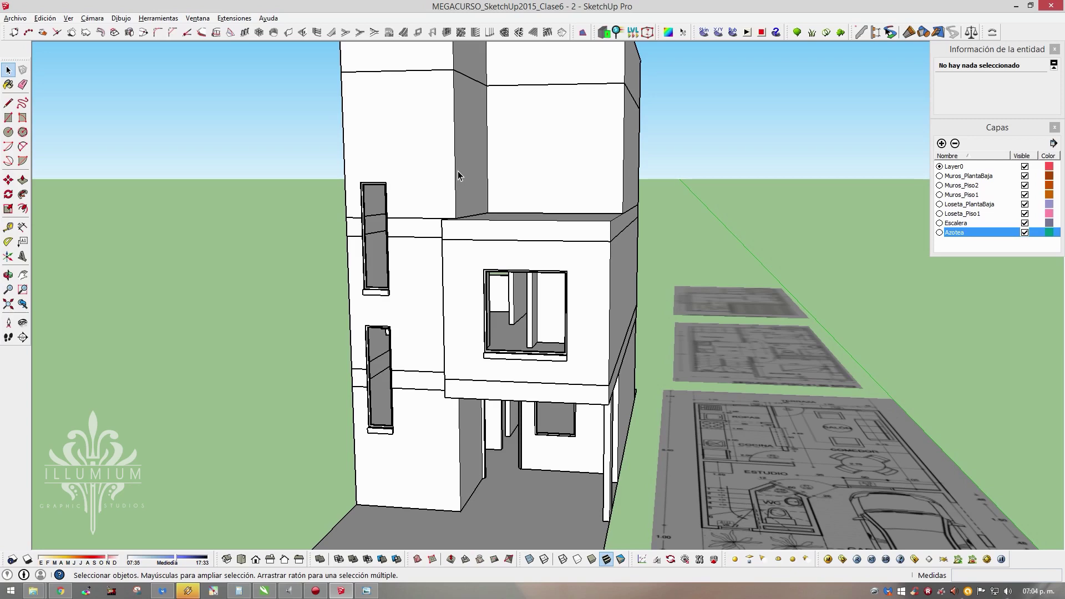
pyautogui.scroll(-3, 459, 175)
pyautogui.scroll(-3, 459, 175)
pyautogui.moveTo(458, 176)
pyautogui.mouseDown(button='middle')
pyautogui.moveTo(292, 314)
pyautogui.moveTo(581, 324)
pyautogui.moveTo(508, 381)
pyautogui.moveTo(514, 369)
pyautogui.moveTo(577, 338)
pyautogui.moveTo(485, 410)
pyautogui.mouseUp(button='middle')
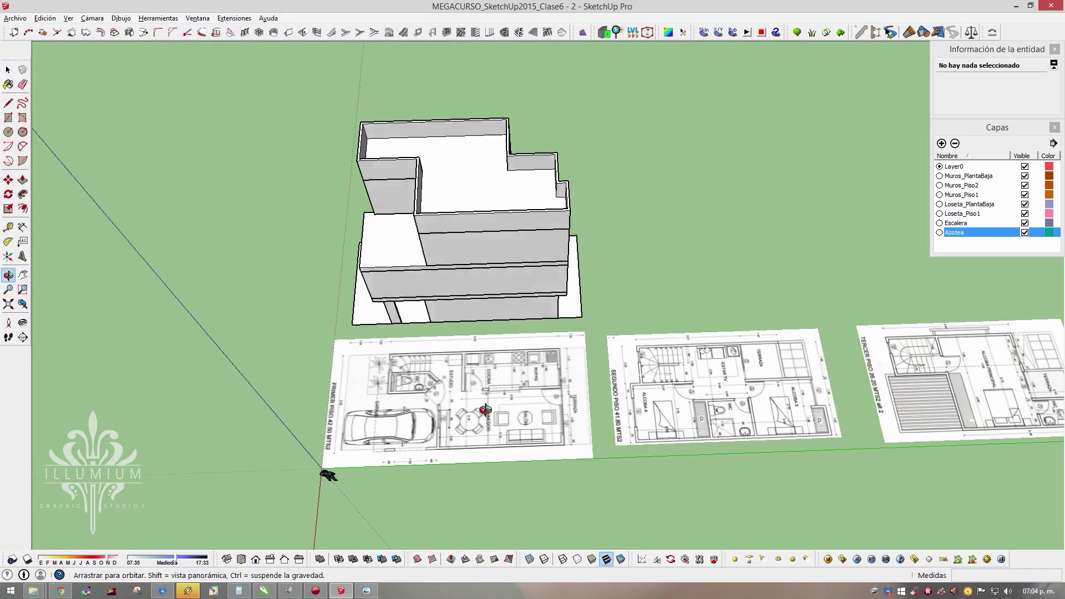
pyautogui.scroll(3, 486, 410)
pyautogui.scroll(2, 486, 409)
pyautogui.moveTo(437, 383)
pyautogui.mouseDown(button='middle')
pyautogui.moveTo(870, 138)
pyautogui.moveTo(640, 247)
pyautogui.moveTo(509, 219)
pyautogui.moveTo(699, 177)
pyautogui.moveTo(708, 207)
pyautogui.moveTo(623, 255)
pyautogui.moveTo(423, 102)
pyautogui.mouseUp(button='middle')
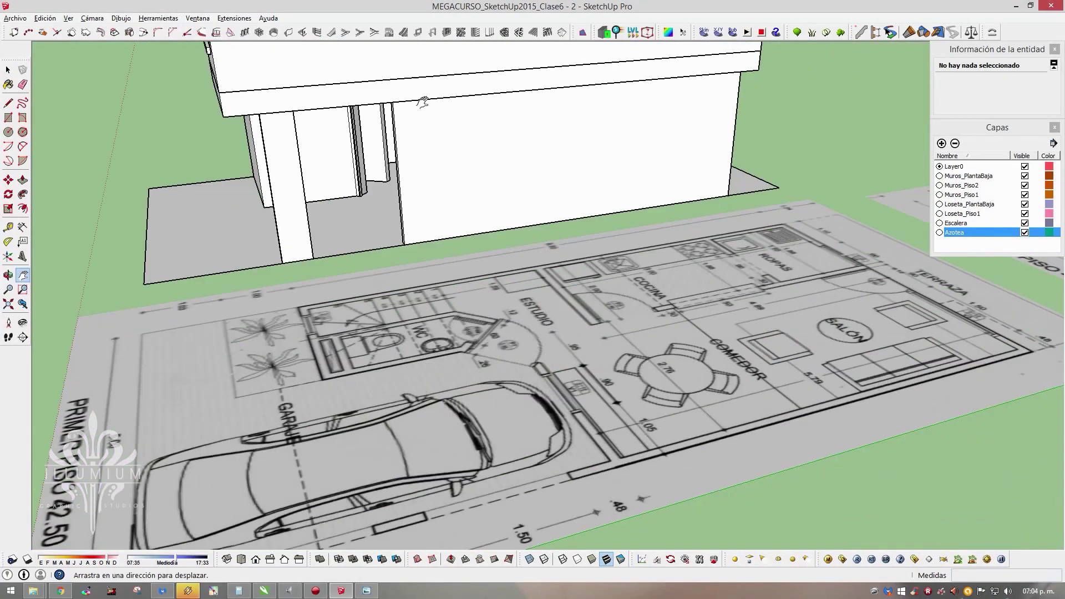
pyautogui.scroll(-3, 442, 325)
pyautogui.moveTo(442, 326); pyautogui.dragTo(429, 341, button='middle')
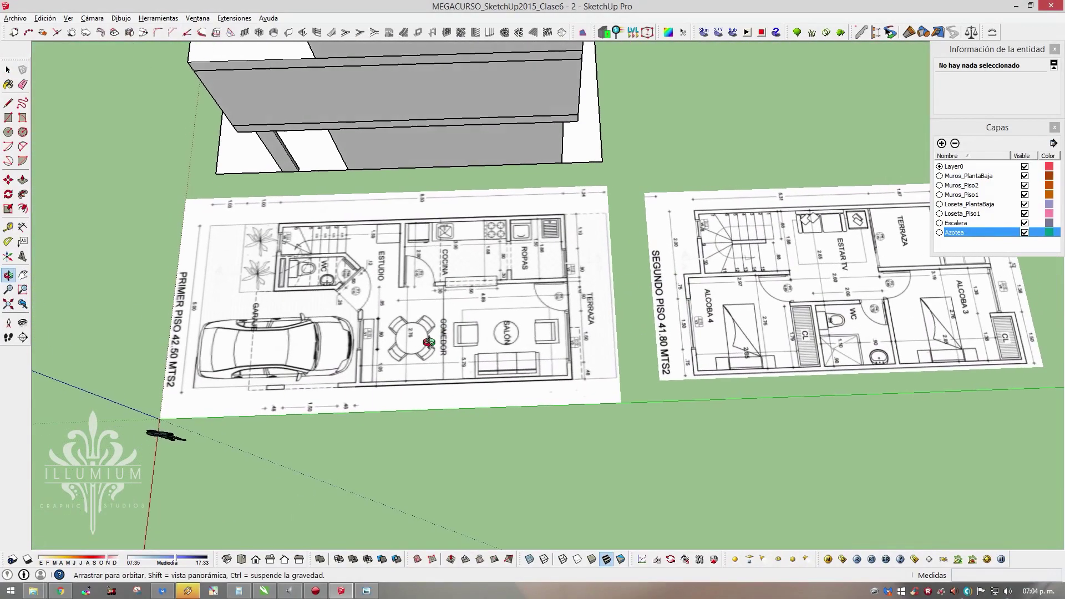
pyautogui.scroll(-2, 429, 341)
pyautogui.moveTo(219, 451)
pyautogui.mouseDown(button='middle')
pyautogui.moveTo(706, 140)
pyautogui.moveTo(314, 499)
pyautogui.mouseUp(button='middle')
pyautogui.scroll(5, 471, 337)
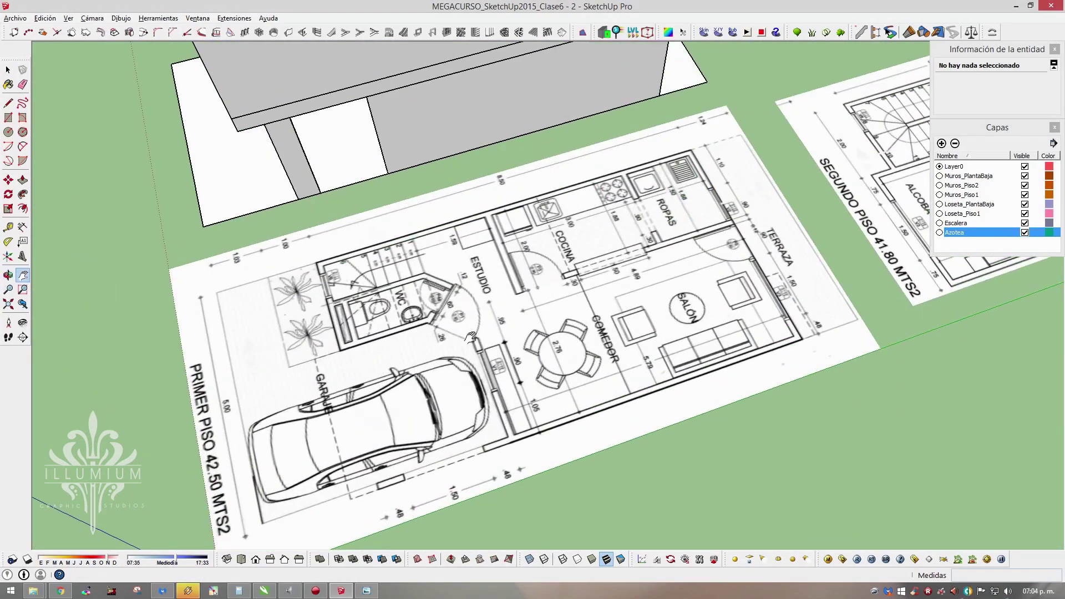
pyautogui.moveTo(470, 337); pyautogui.dragTo(432, 254, button='middle')
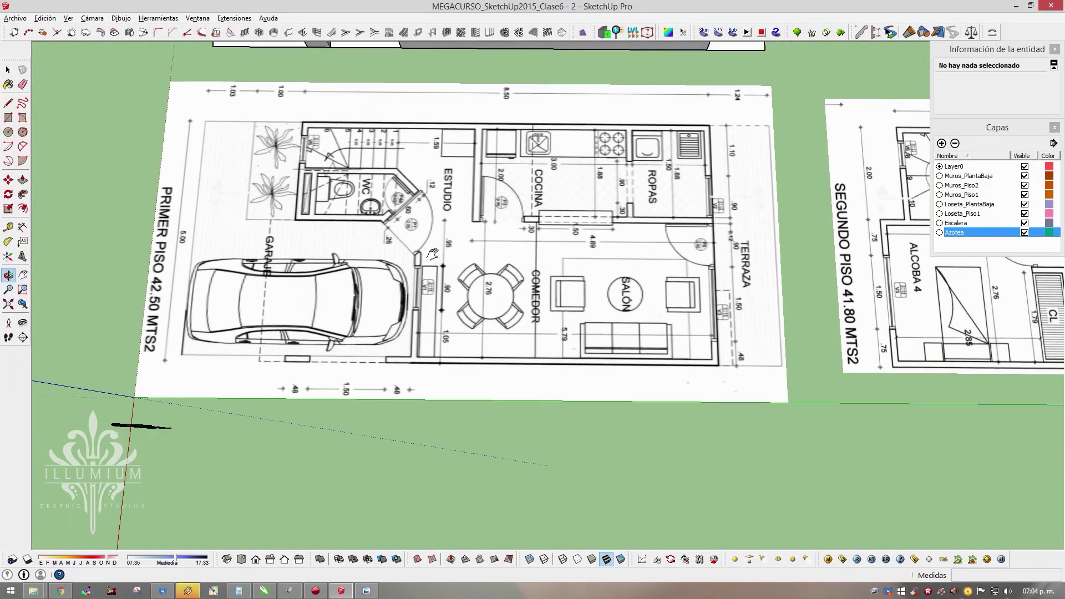
pyautogui.scroll(2, 432, 255)
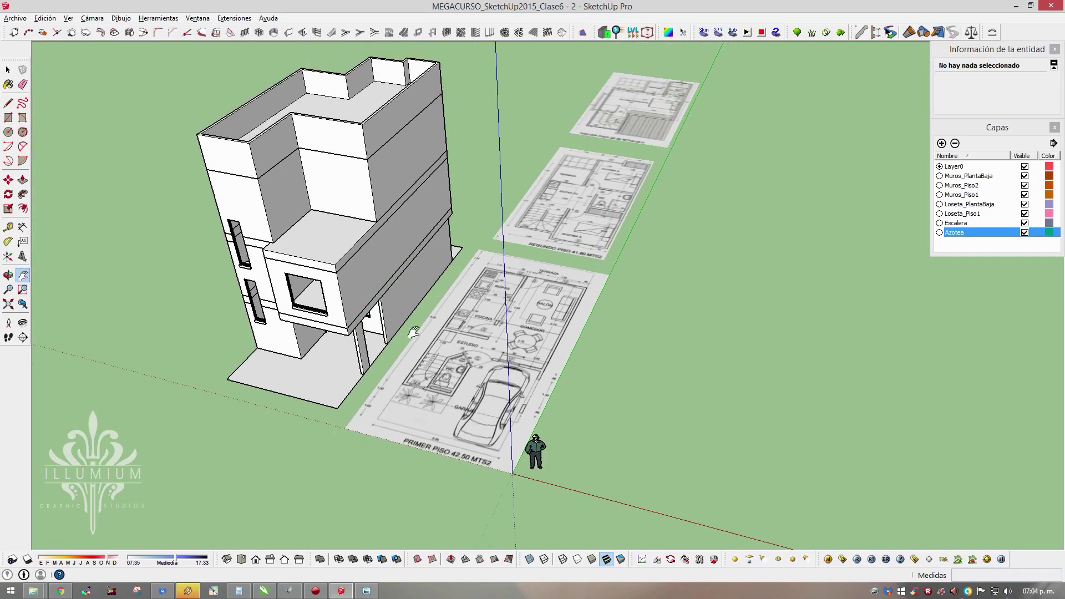
# Bring up the CorteCasaTipo drawing and zoom in on the stair and WC area
pyautogui.click(365, 591)
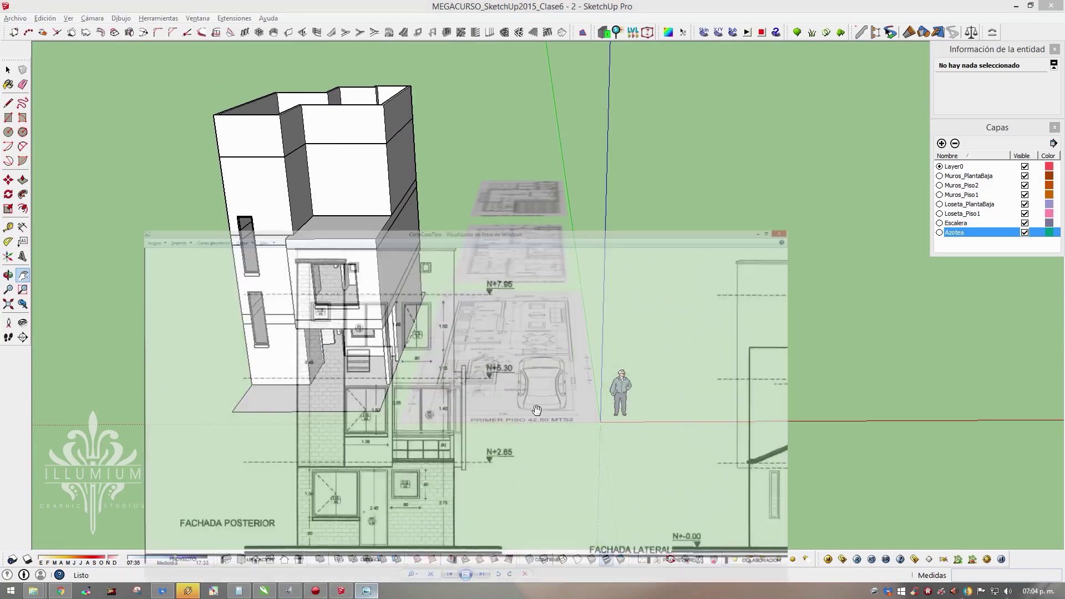
pyautogui.scroll(2, 287, 223)
pyautogui.scroll(2, 287, 223)
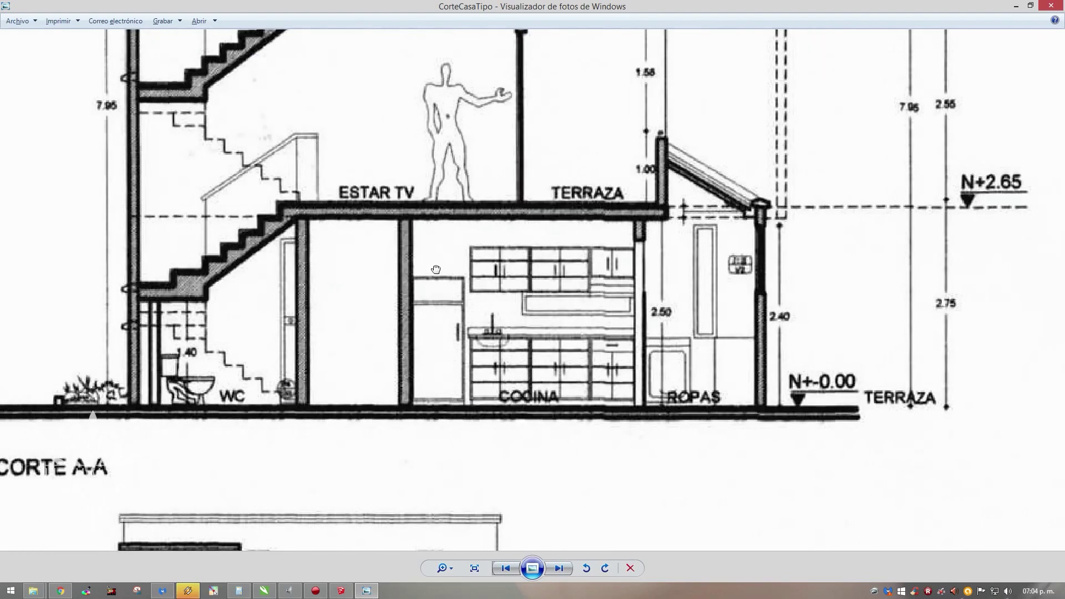
pyautogui.scroll(-1, 448, 215)
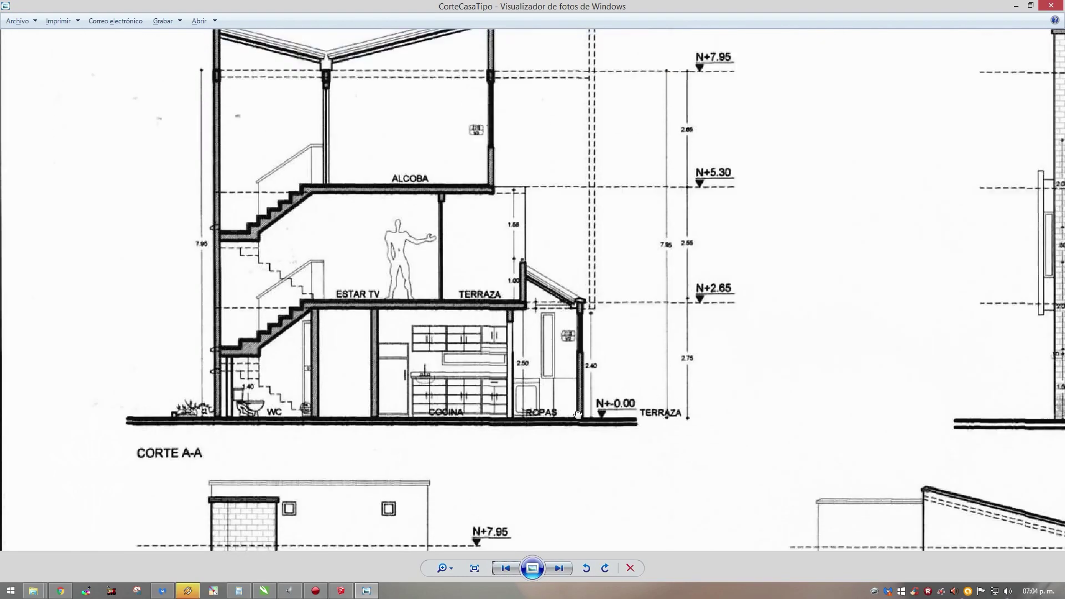
pyautogui.moveTo(449, 215); pyautogui.dragTo(444, 94)
pyautogui.scroll(3, 434, 289)
pyautogui.scroll(-1, 434, 289)
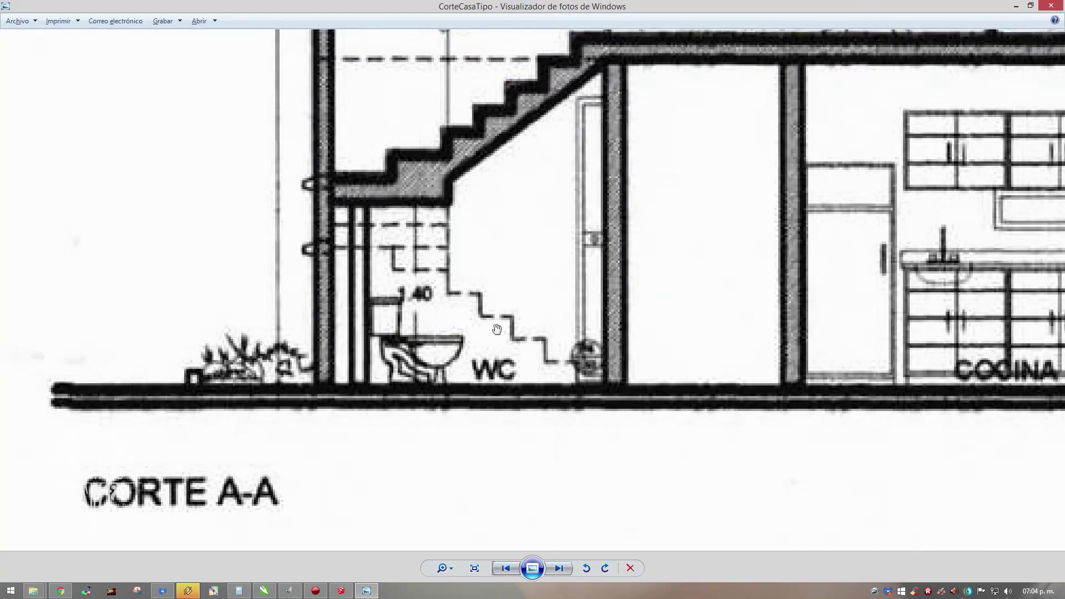
pyautogui.scroll(-1, 549, 363)
pyautogui.scroll(-2, 546, 344)
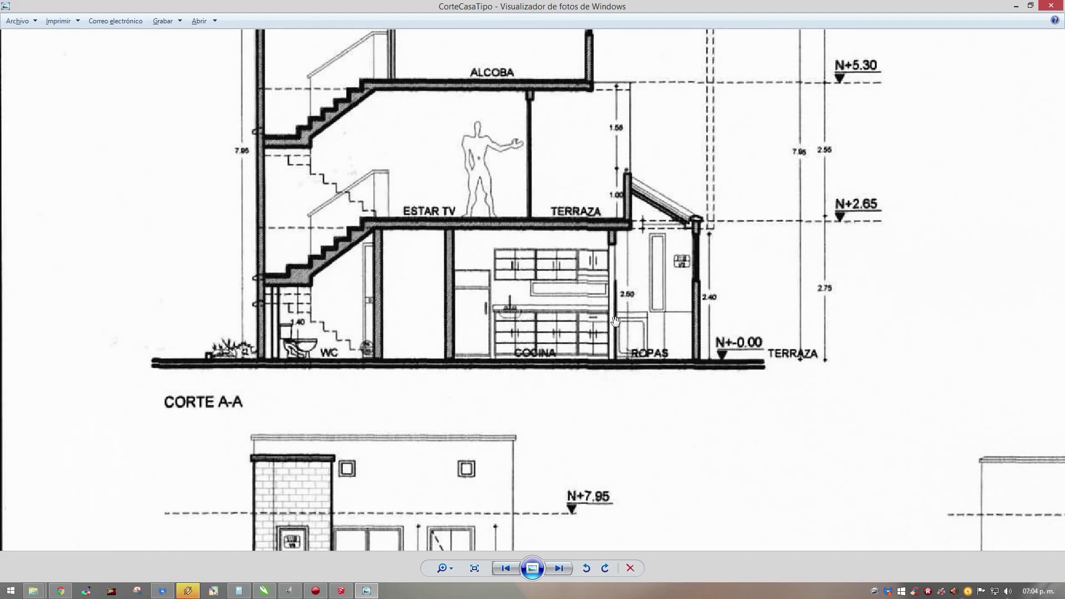
# Review the FACHADA PRINCIPAL and FACHADA LATERAL elevations and the title block
pyautogui.moveTo(954, 311); pyautogui.dragTo(466, 294)
pyautogui.scroll(-2, 742, 309)
pyautogui.scroll(-2, 742, 310)
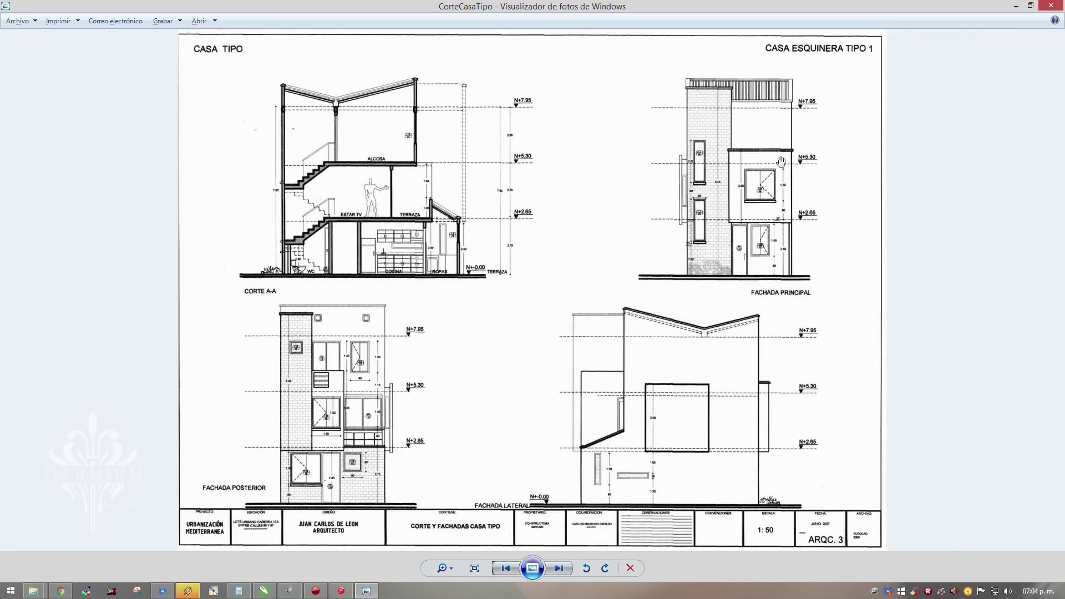
pyautogui.scroll(4, 781, 162)
pyautogui.scroll(-1, 715, 290)
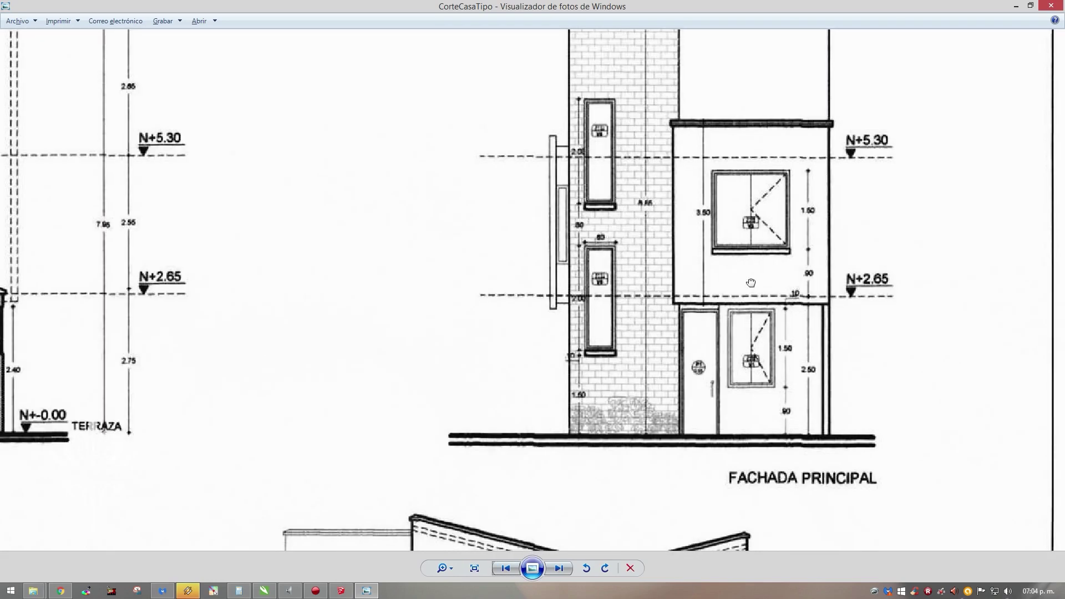
pyautogui.moveTo(716, 290); pyautogui.dragTo(699, 188)
pyautogui.moveTo(555, 527); pyautogui.dragTo(532, 119)
pyautogui.moveTo(524, 317); pyautogui.dragTo(523, 275)
# Check Corte A-A and FACHADA POSTERIOR, then minimize Photo Viewer
pyautogui.scroll(-2, 523, 275)
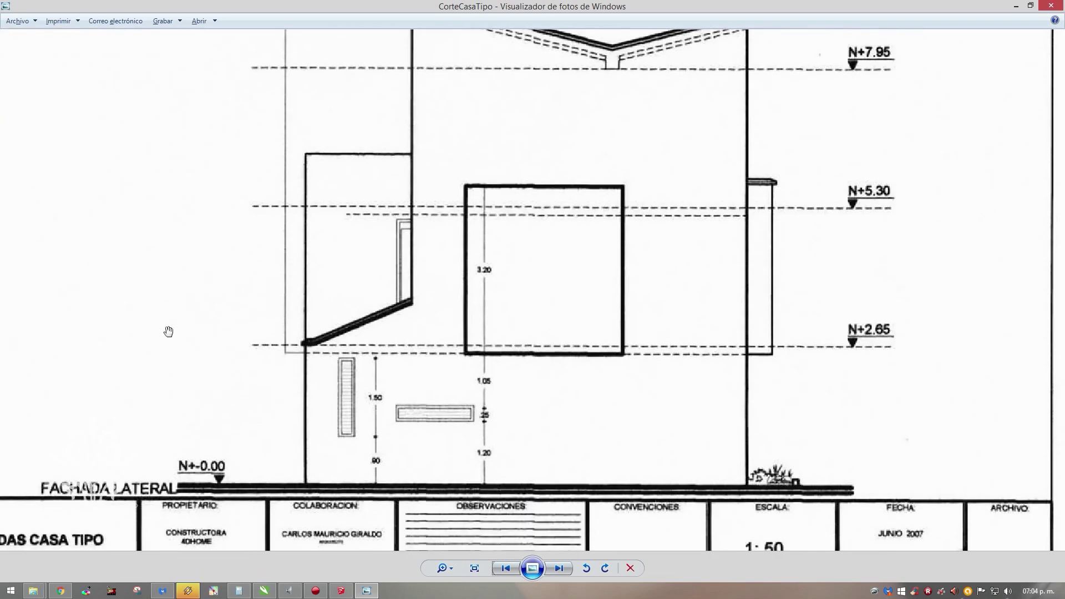
pyautogui.moveTo(166, 333); pyautogui.dragTo(297, 332)
pyautogui.scroll(-1, 410, 317)
pyautogui.scroll(-1, 410, 317)
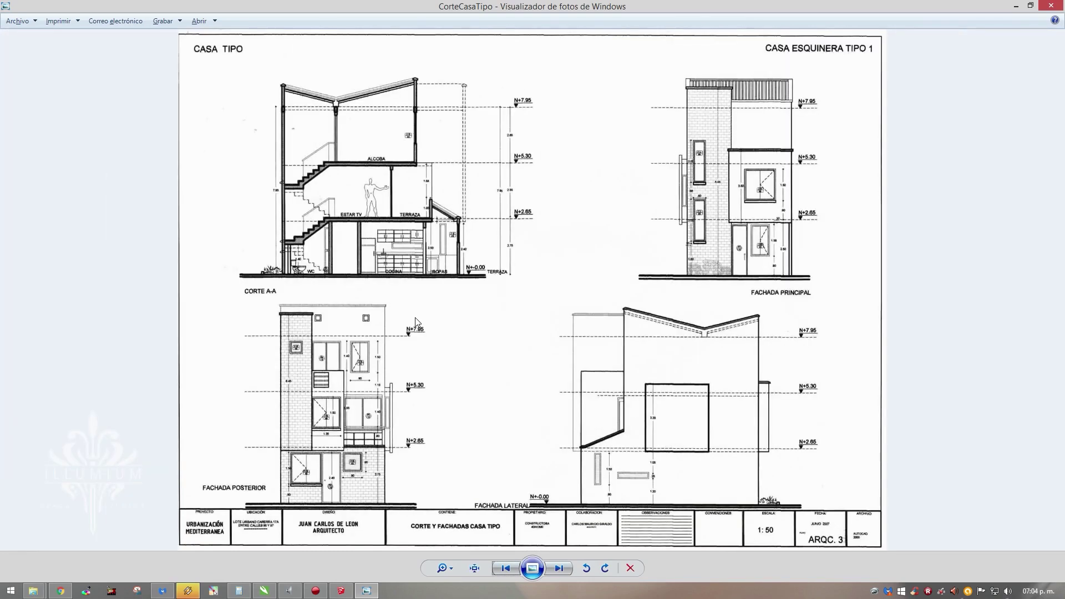
pyautogui.click(1016, 5)
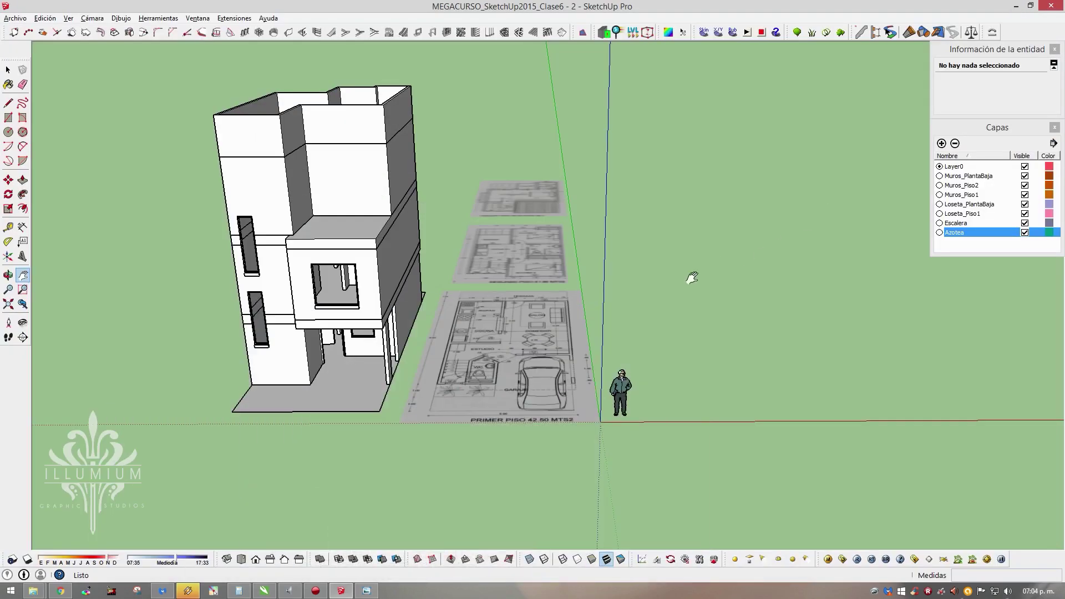